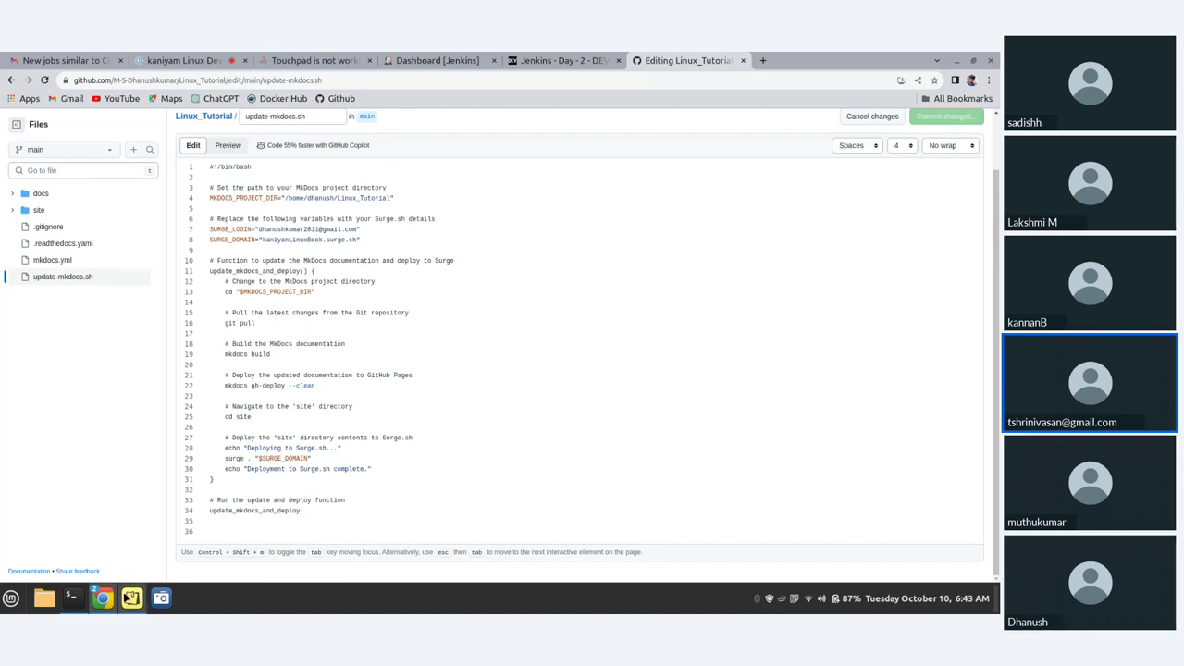
- Return from the terminal to GitHub and go back to the profile page
{"action": "left_click", "coordinate": [71, 598]}
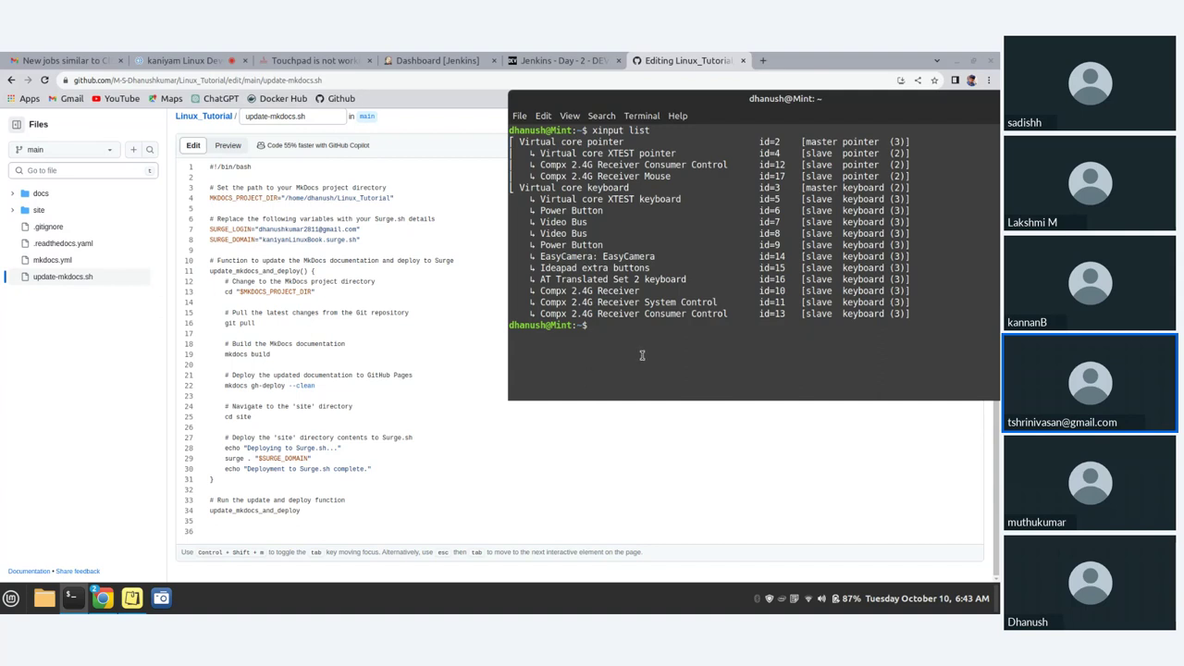
{"action": "left_click", "coordinate": [574, 492]}
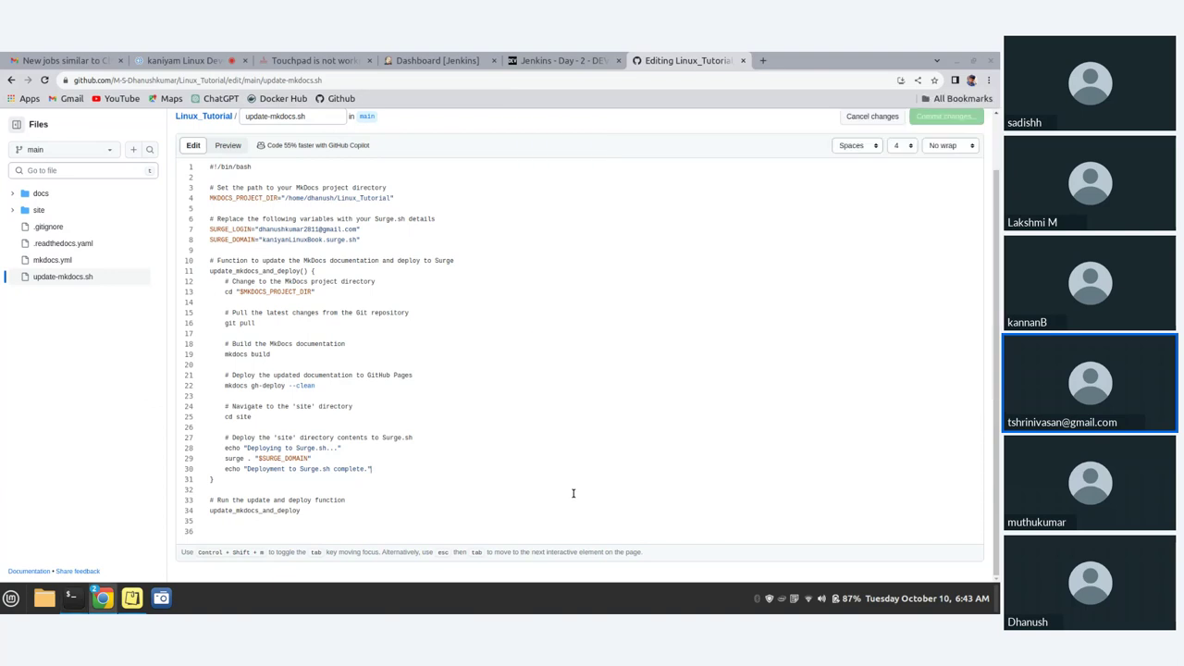
{"action": "left_click", "coordinate": [11, 81]}
{"action": "left_click", "coordinate": [11, 81]}
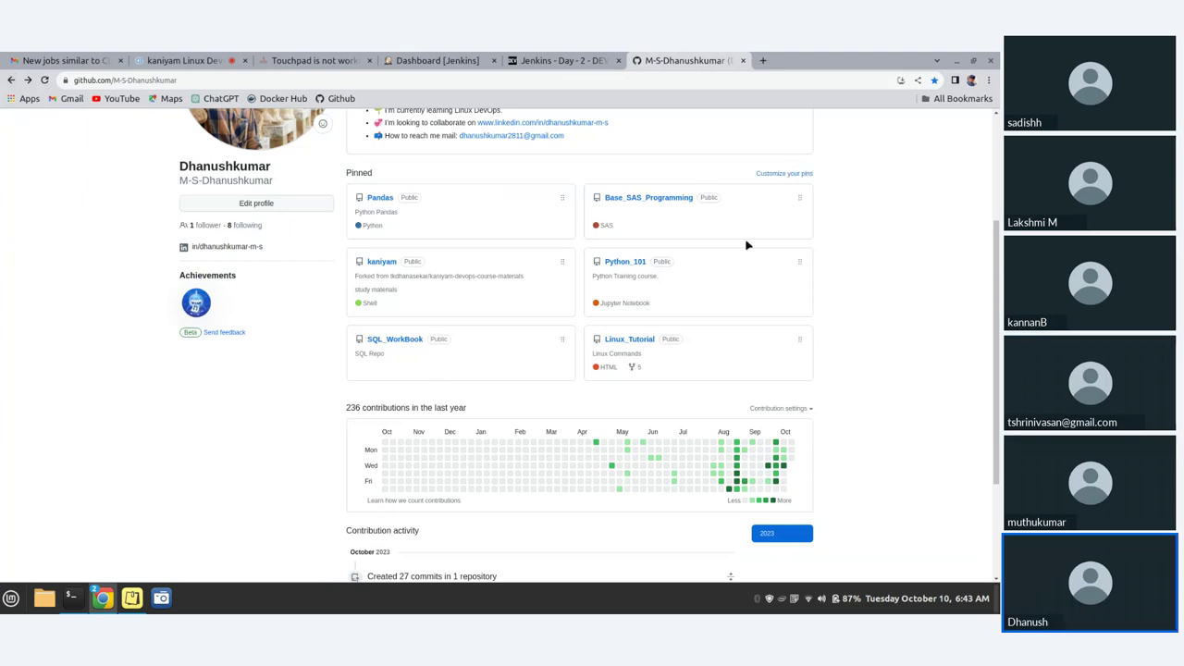
- Open the profile's Repositories list and open the my_web_app repository
{"action": "scroll", "coordinate": [726, 296], "scroll_direction": "down", "scroll_amount": 1}
{"action": "scroll", "coordinate": [713, 296], "scroll_direction": "up", "scroll_amount": 4}
{"action": "left_click", "coordinate": [79, 152]}
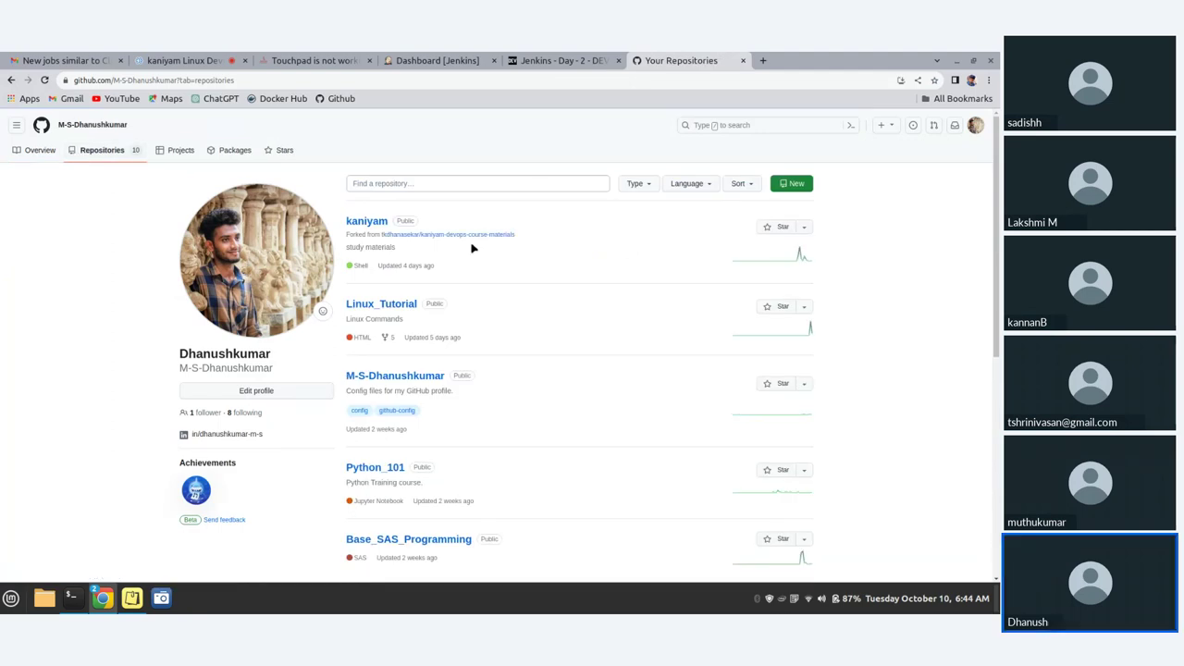
{"action": "scroll", "coordinate": [458, 317], "scroll_direction": "down", "scroll_amount": 3}
{"action": "scroll", "coordinate": [458, 319], "scroll_direction": "down", "scroll_amount": 6}
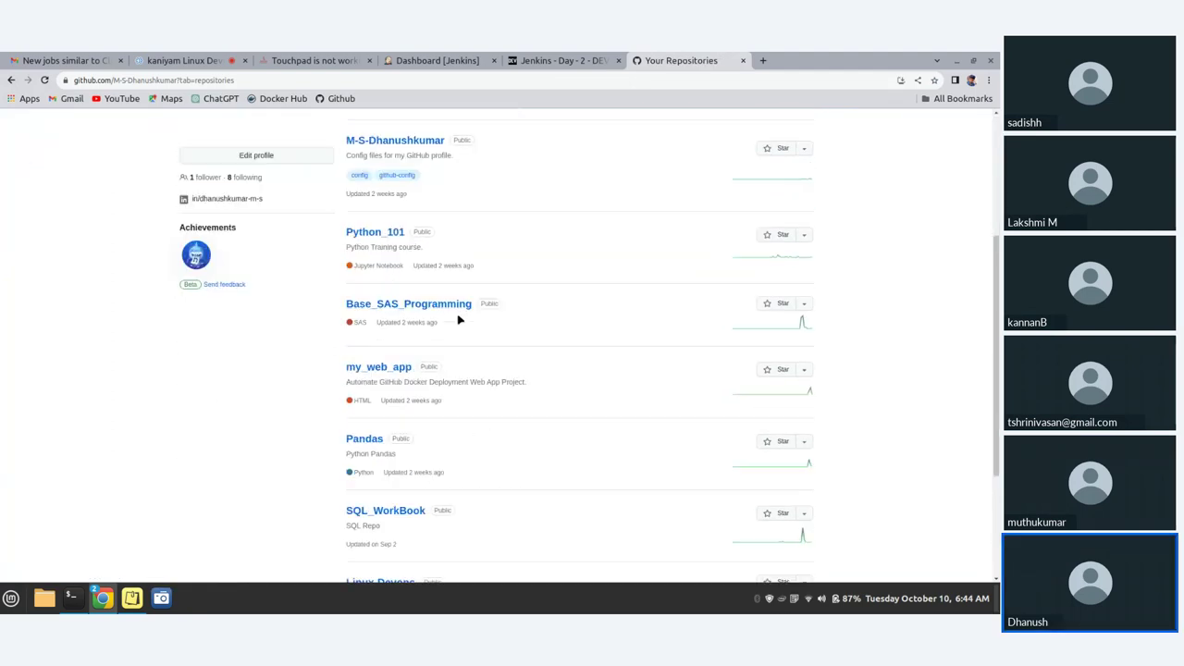
{"action": "scroll", "coordinate": [460, 320], "scroll_direction": "down", "scroll_amount": 2}
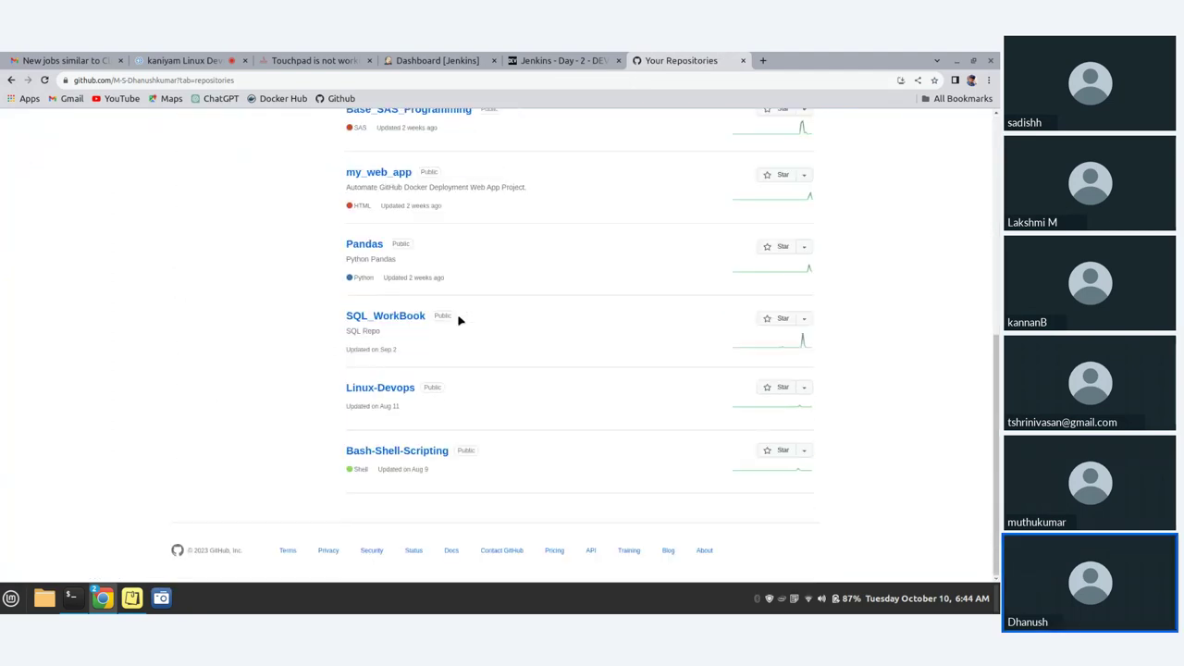
{"action": "scroll", "coordinate": [458, 320], "scroll_direction": "up", "scroll_amount": 1}
{"action": "left_click", "coordinate": [393, 240]}
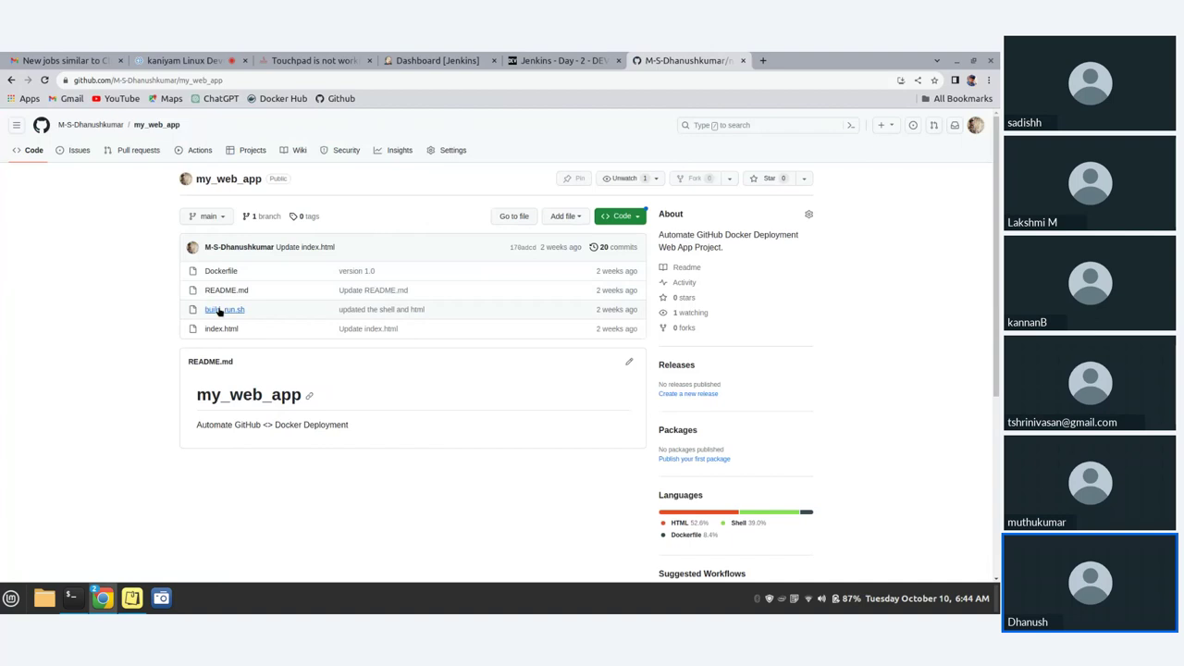
- Read through build_run.sh in my_web_app, reviewing its git fetch, docker build and docker run lines
{"action": "left_click", "coordinate": [224, 311]}
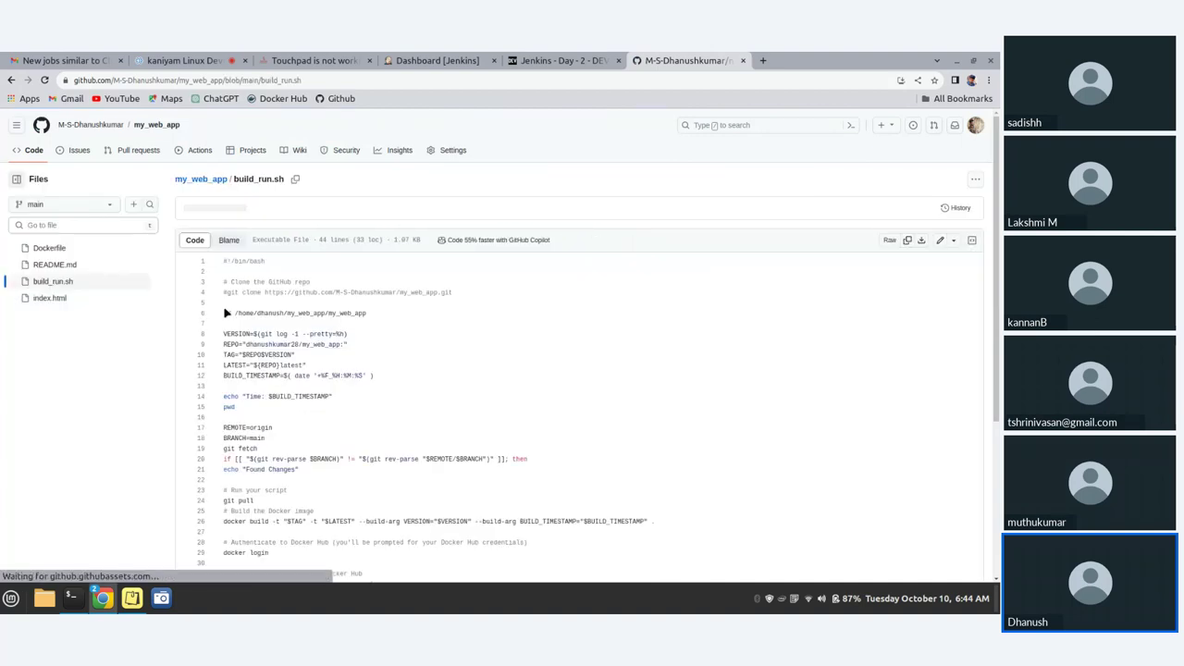
{"action": "scroll", "coordinate": [360, 316], "scroll_direction": "down", "scroll_amount": 3}
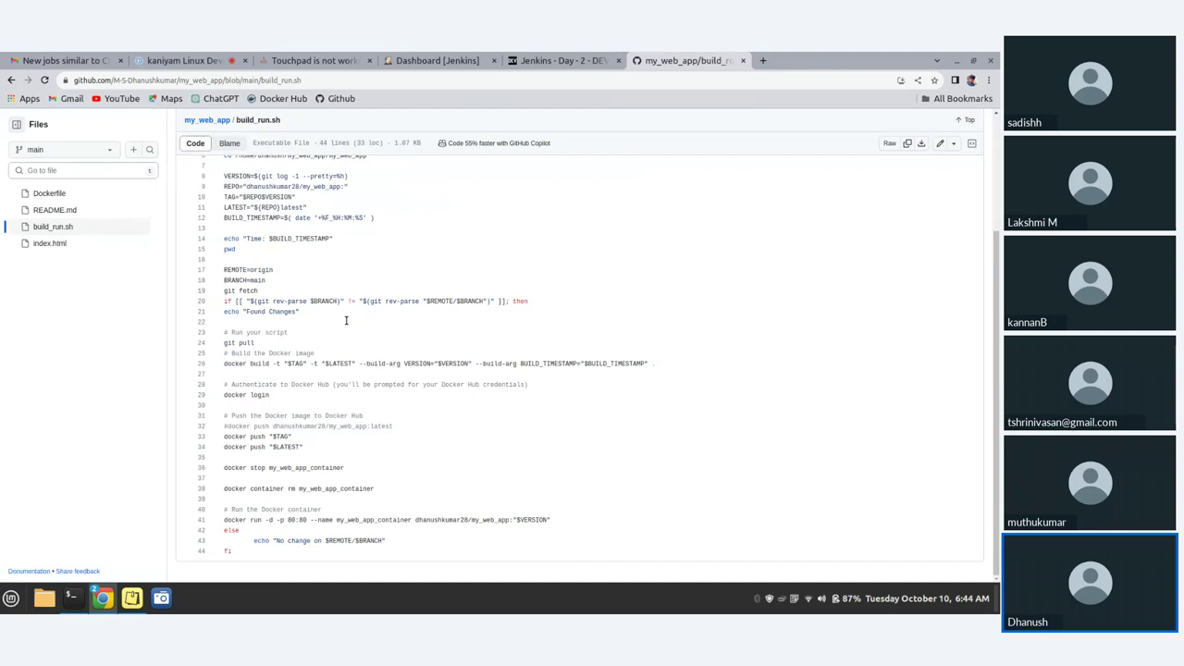
{"action": "scroll", "coordinate": [346, 320], "scroll_direction": "up", "scroll_amount": 3}
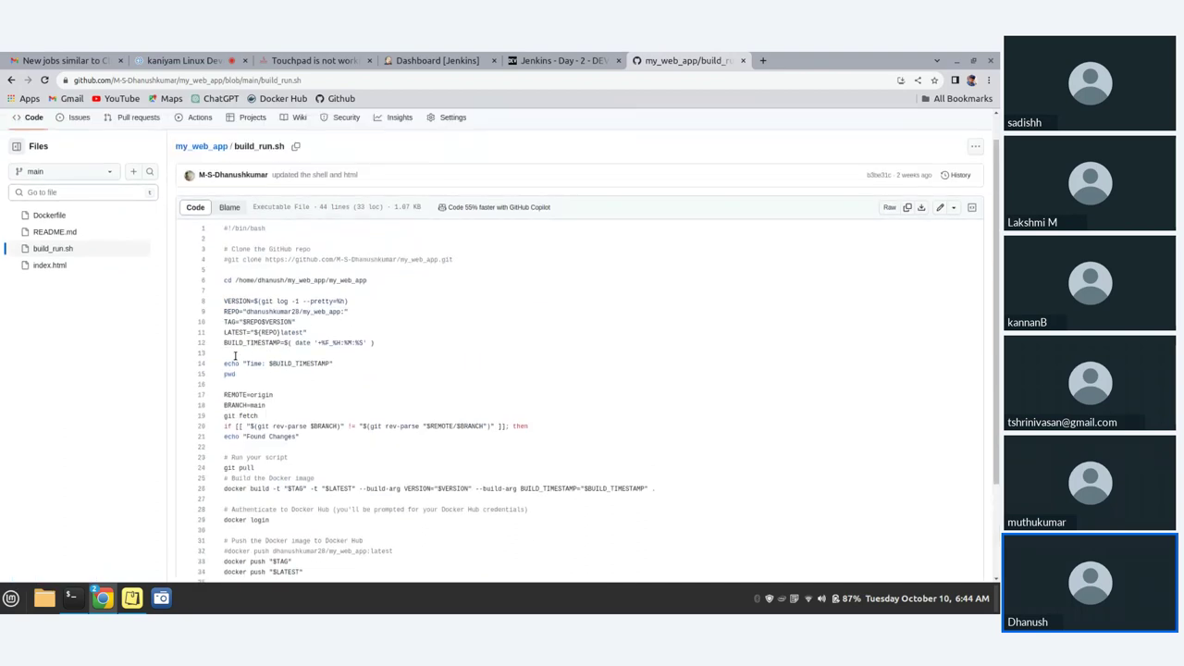
{"action": "scroll", "coordinate": [307, 401], "scroll_direction": "down", "scroll_amount": 3}
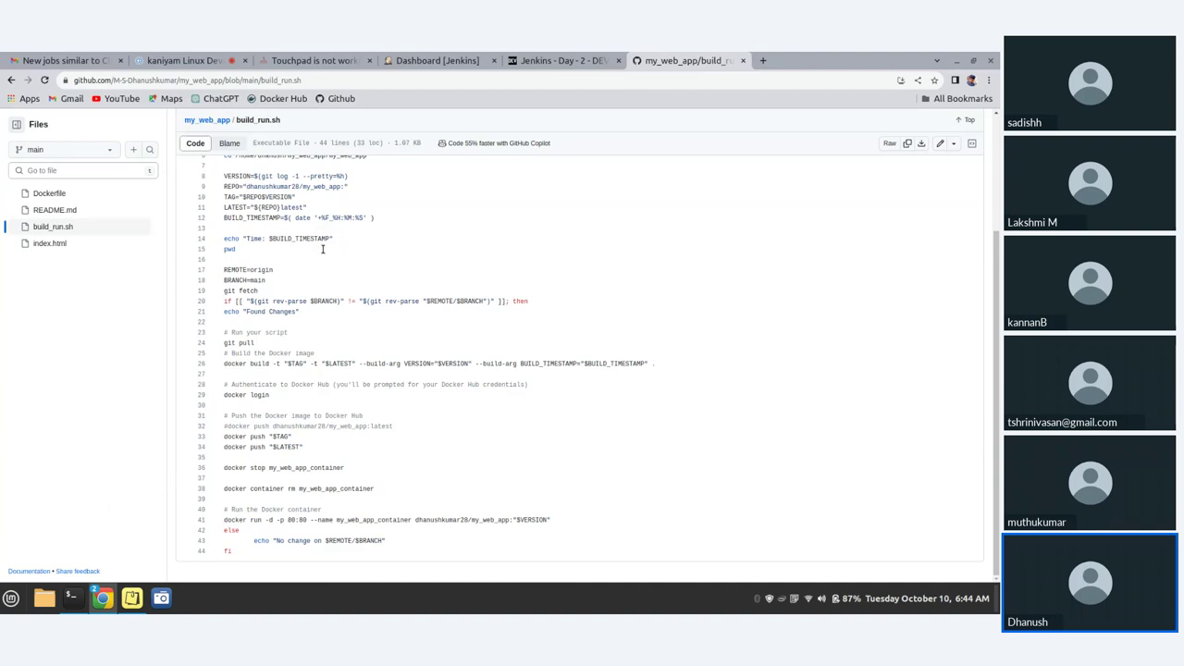
{"action": "scroll", "coordinate": [323, 249], "scroll_direction": "up", "scroll_amount": 2}
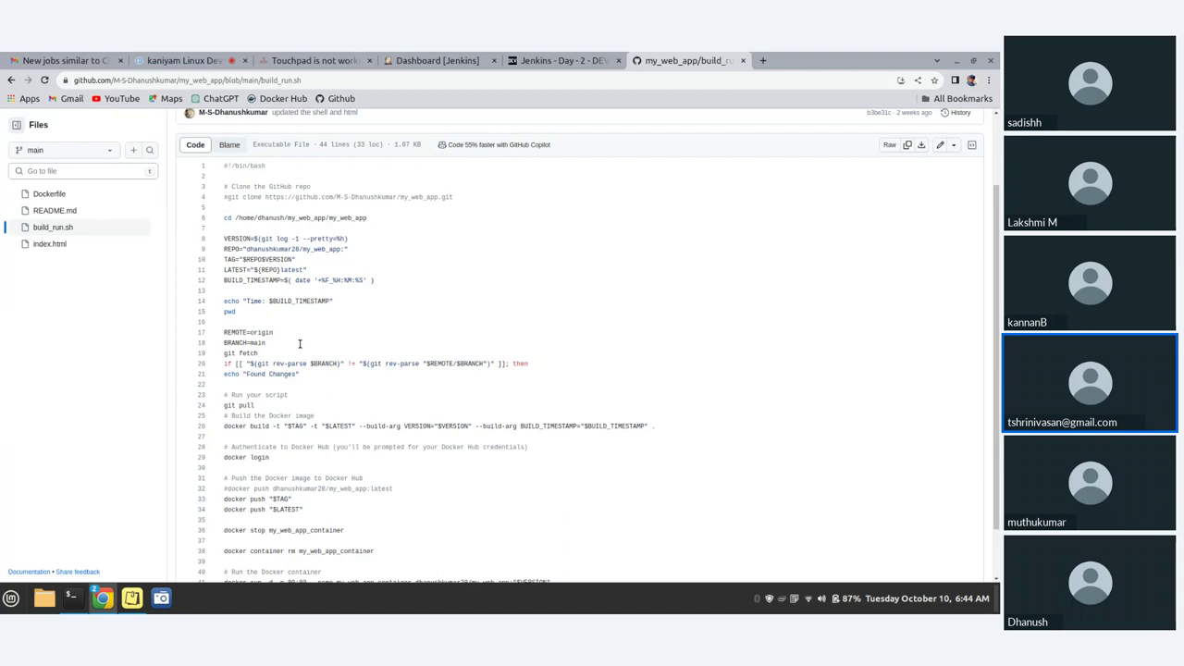
{"action": "scroll", "coordinate": [269, 449], "scroll_direction": "down", "scroll_amount": 2}
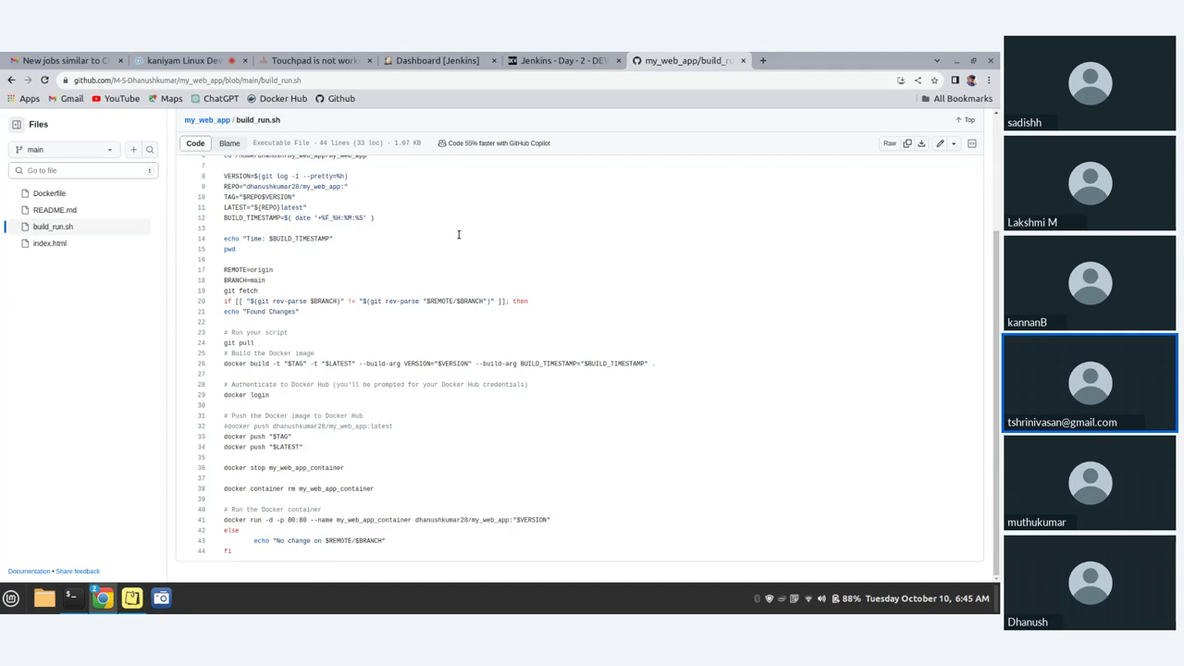
{"action": "scroll", "coordinate": [456, 234], "scroll_direction": "up", "scroll_amount": 3}
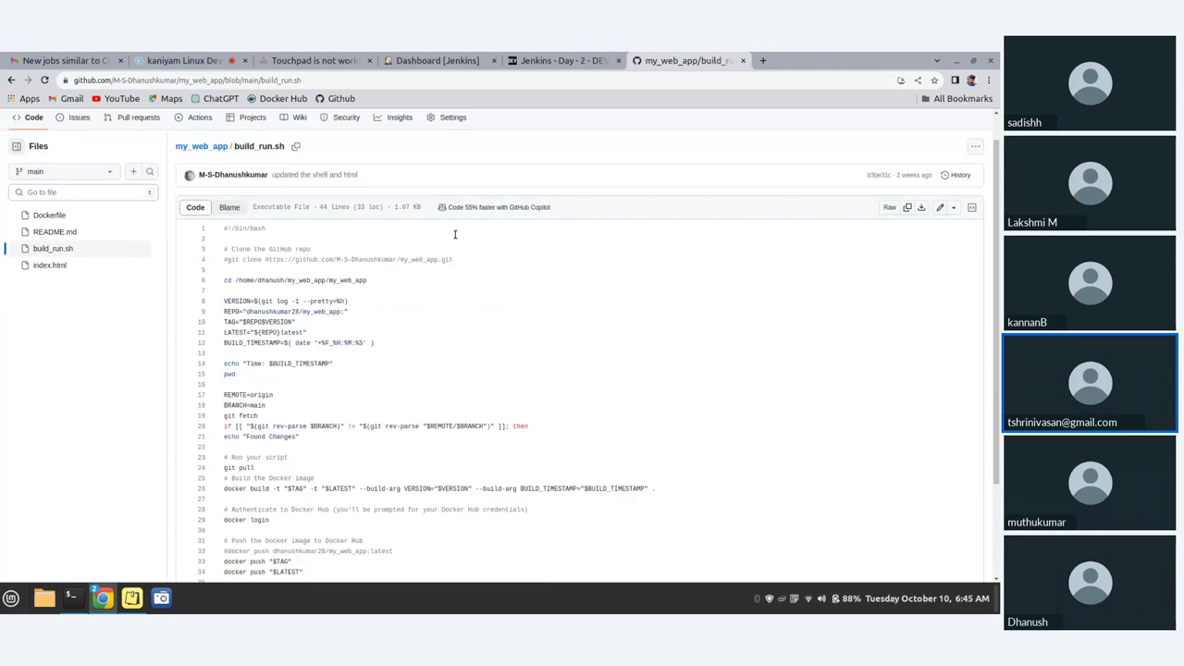
{"action": "left_click", "coordinate": [447, 62]}
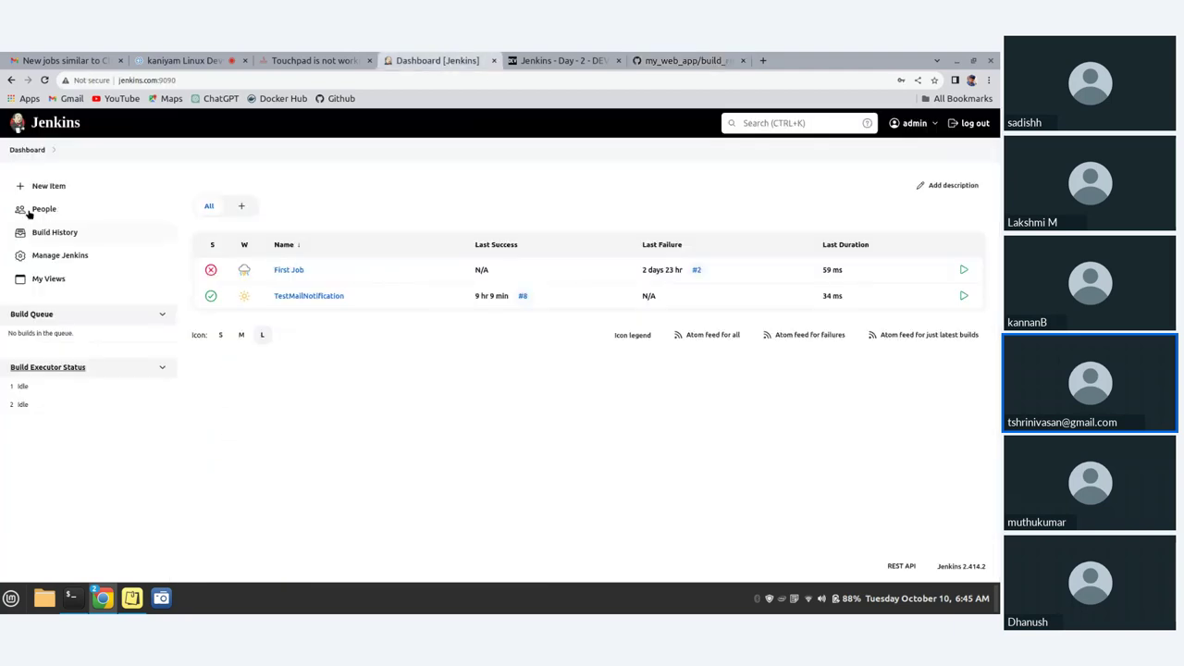
- Create a new Jenkins job named Docker_Build, correcting the typo in the name
{"action": "left_click", "coordinate": [43, 186]}
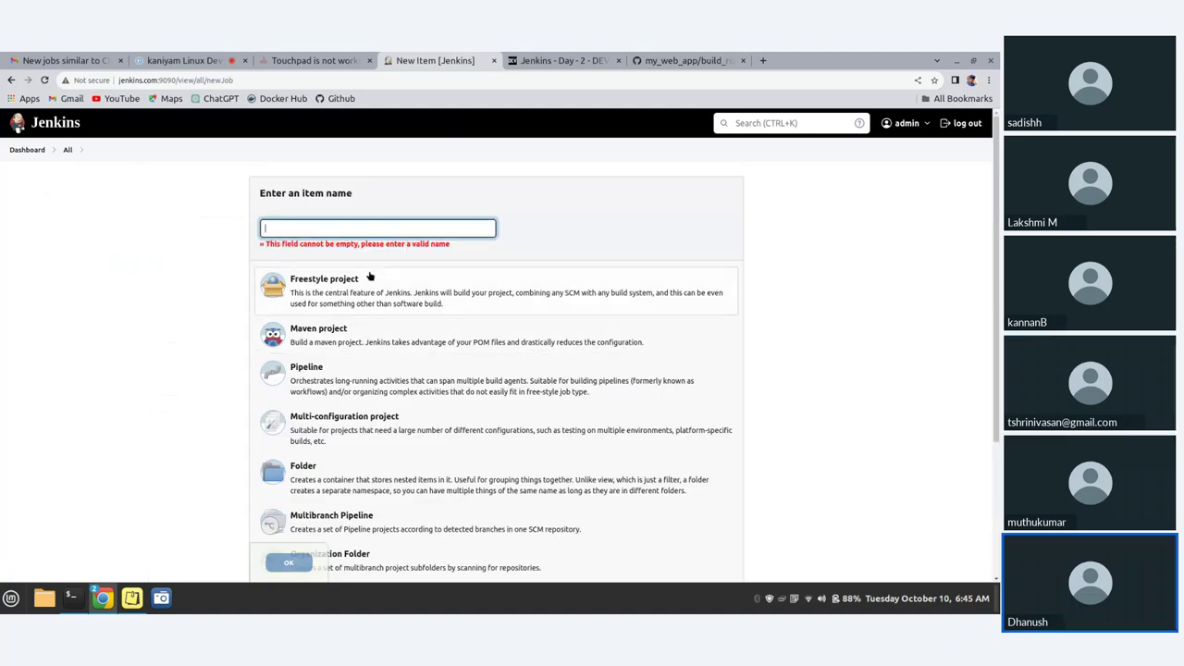
{"action": "left_click", "coordinate": [370, 232]}
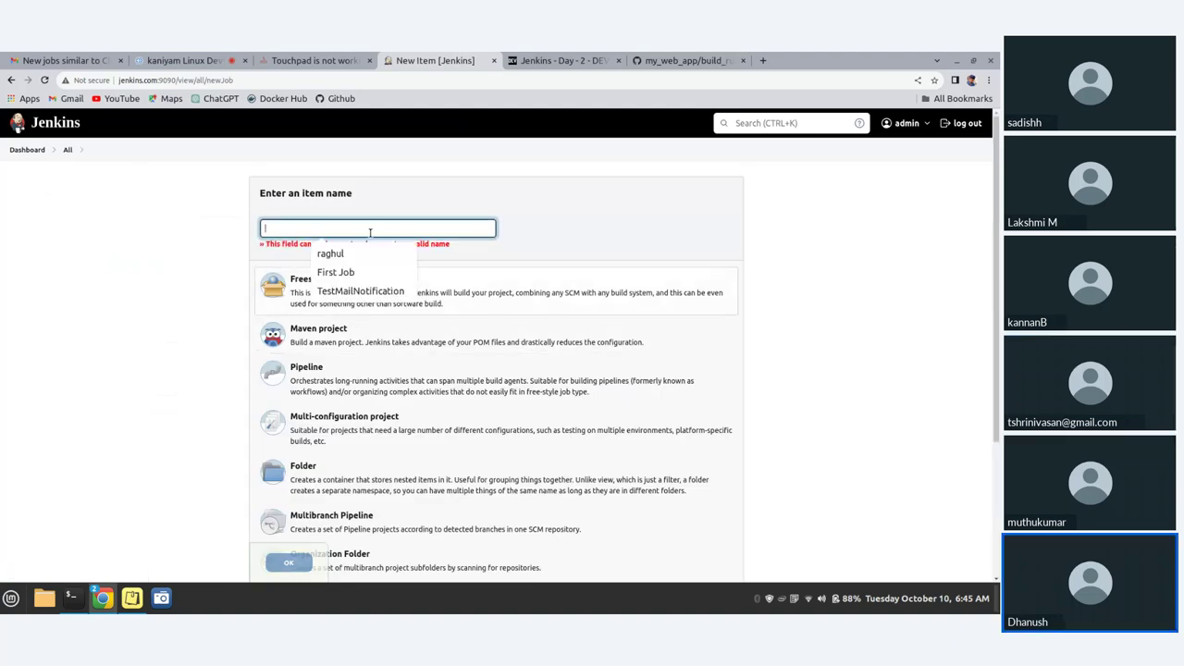
{"action": "type", "text": "Docker"}
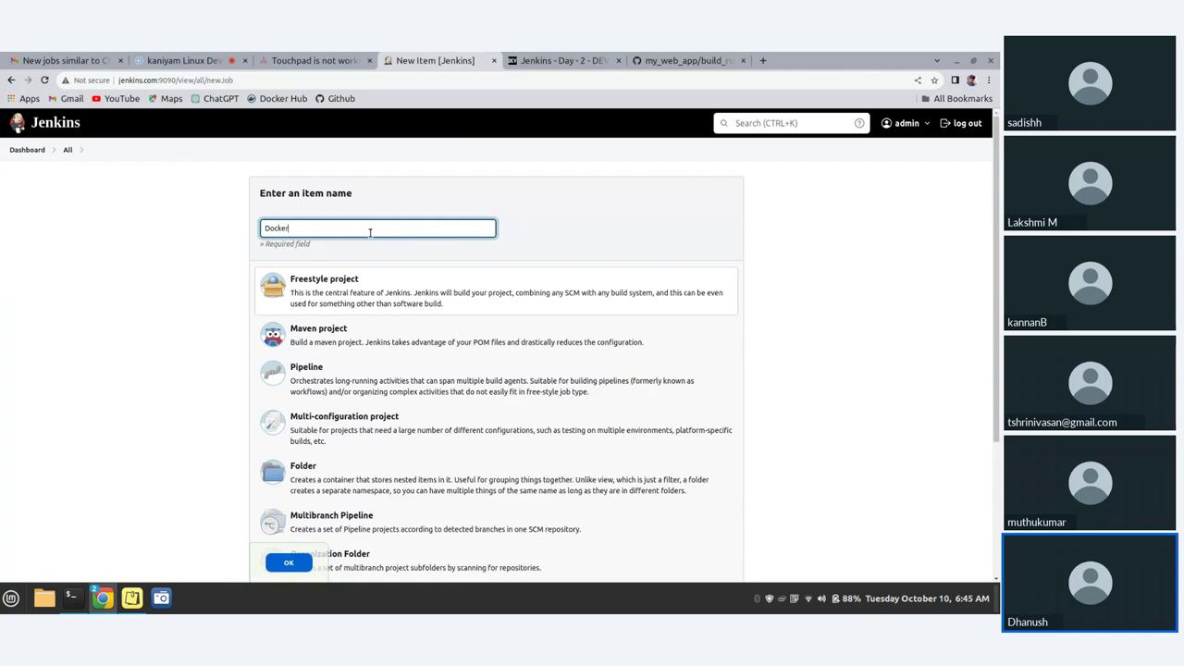
{"action": "type", "text": "_build"}
{"action": "key", "text": "BackSpace"}
{"action": "key", "text": "BackSpace"}
{"action": "key", "text": "BackSpace"}
{"action": "key", "text": "BackSpace"}
{"action": "scroll", "coordinate": [388, 255], "scroll_direction": "down", "scroll_amount": 4}
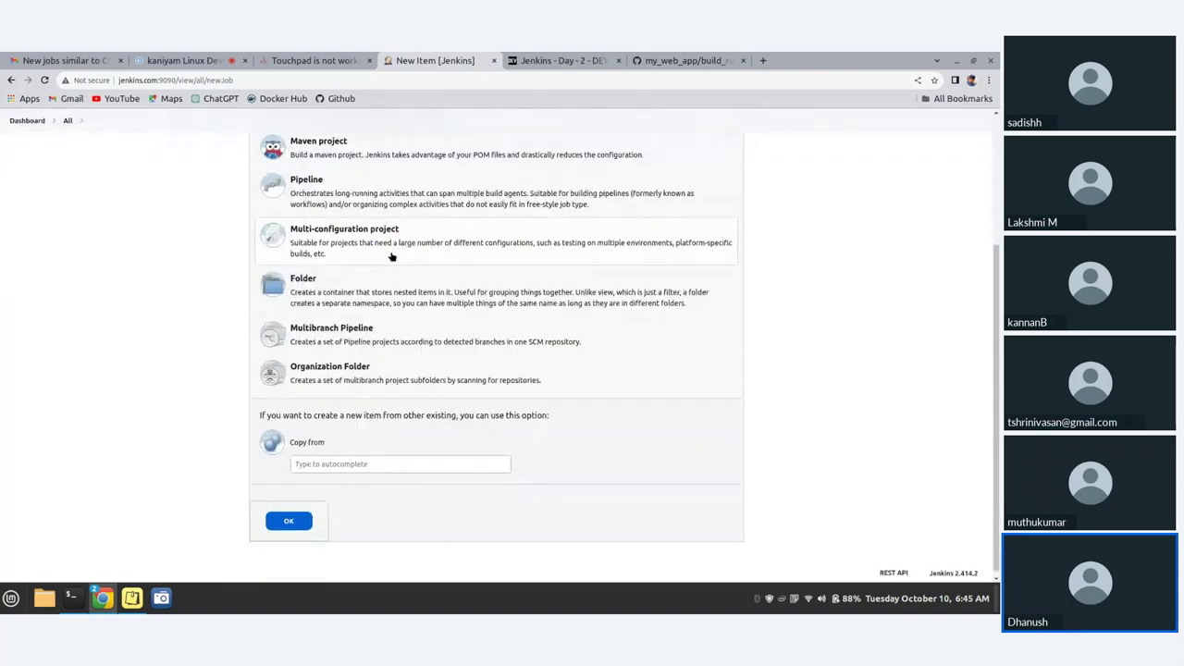
{"action": "scroll", "coordinate": [392, 370], "scroll_direction": "down", "scroll_amount": 1}
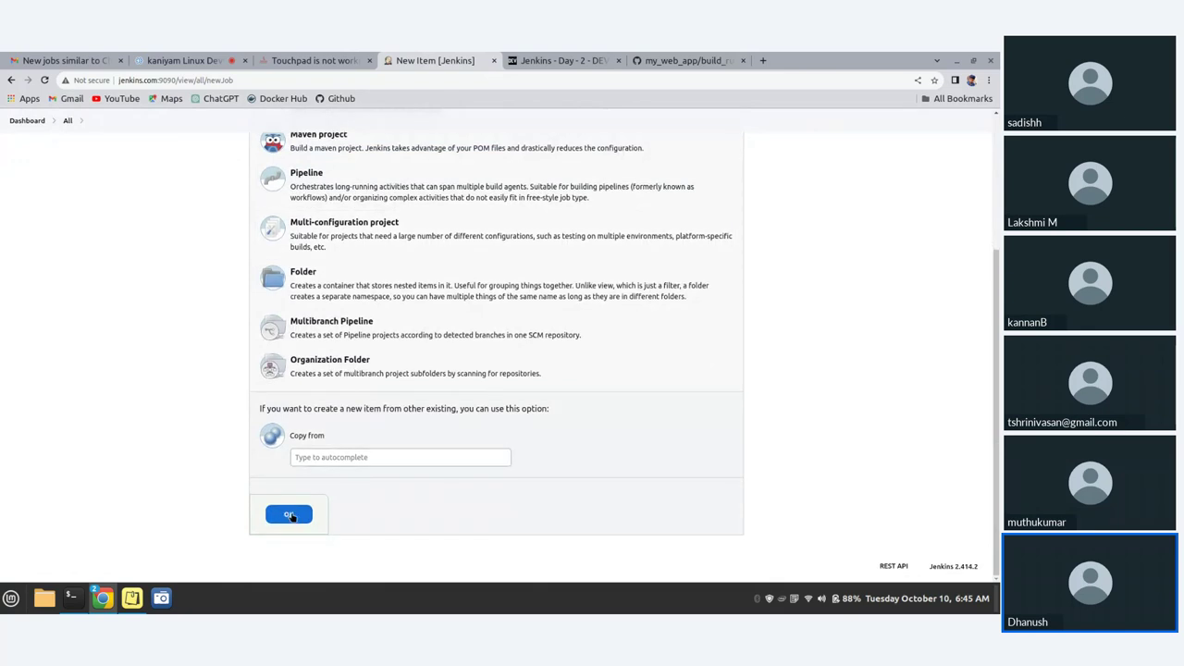
{"action": "left_click", "coordinate": [288, 514]}
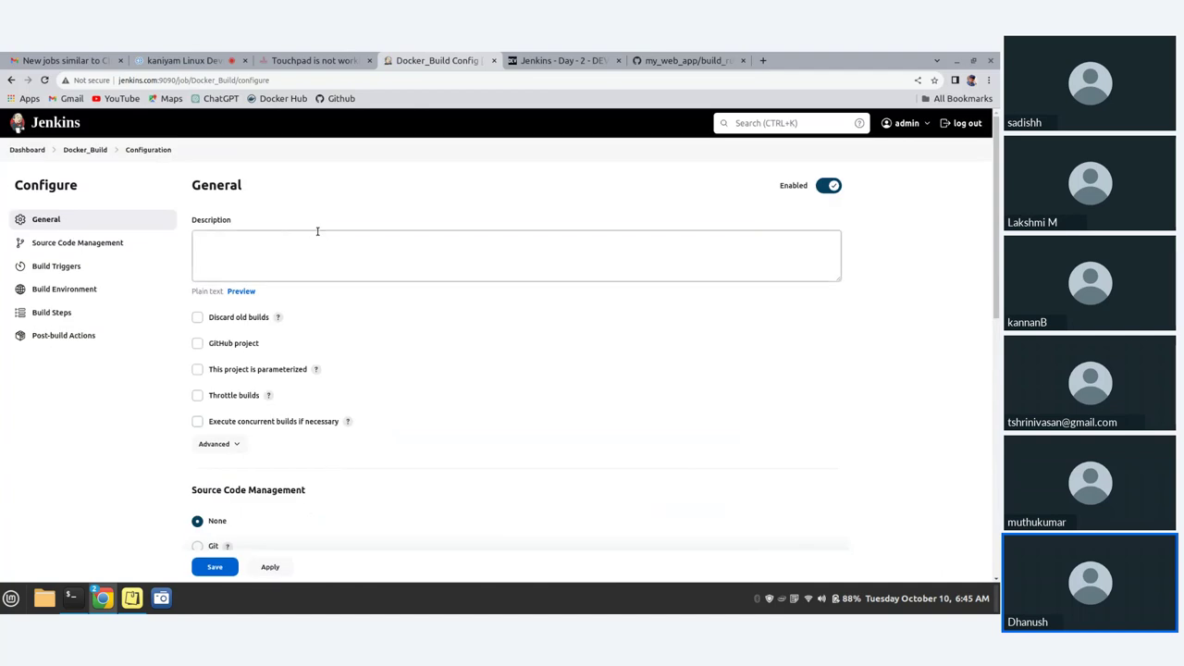
- Start the Docker_Build job description with the text 'Projec'
{"action": "scroll", "coordinate": [322, 245], "scroll_direction": "down", "scroll_amount": 5}
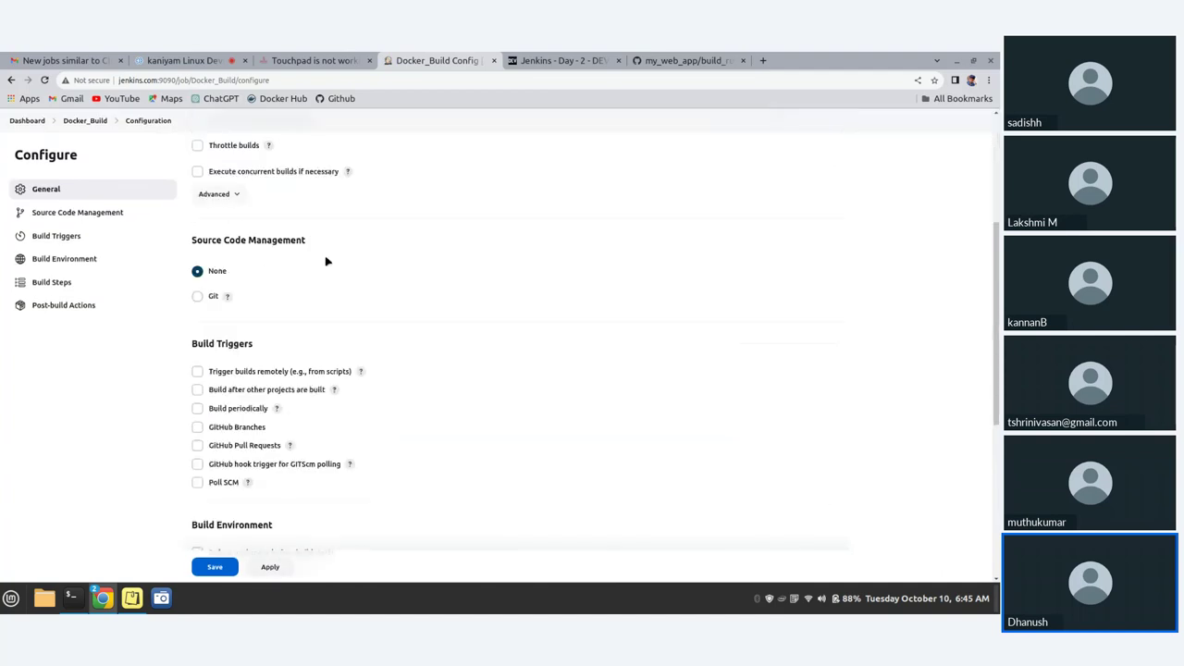
{"action": "scroll", "coordinate": [326, 262], "scroll_direction": "down", "scroll_amount": 5}
{"action": "scroll", "coordinate": [325, 258], "scroll_direction": "up", "scroll_amount": 10}
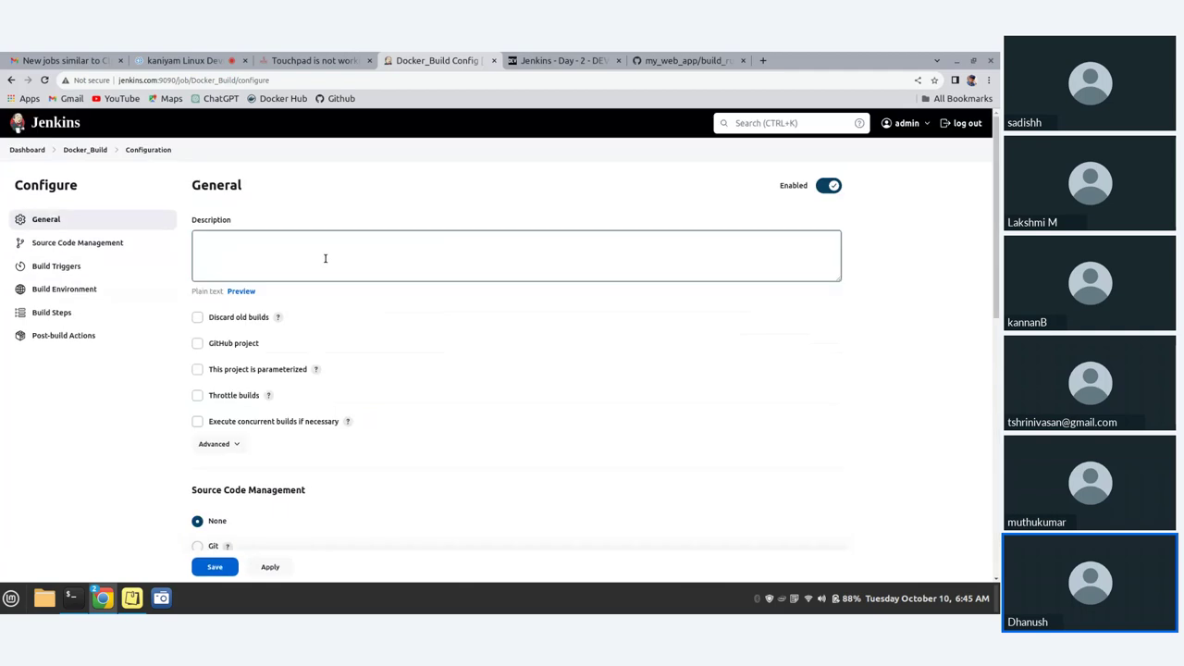
{"action": "left_click", "coordinate": [248, 268]}
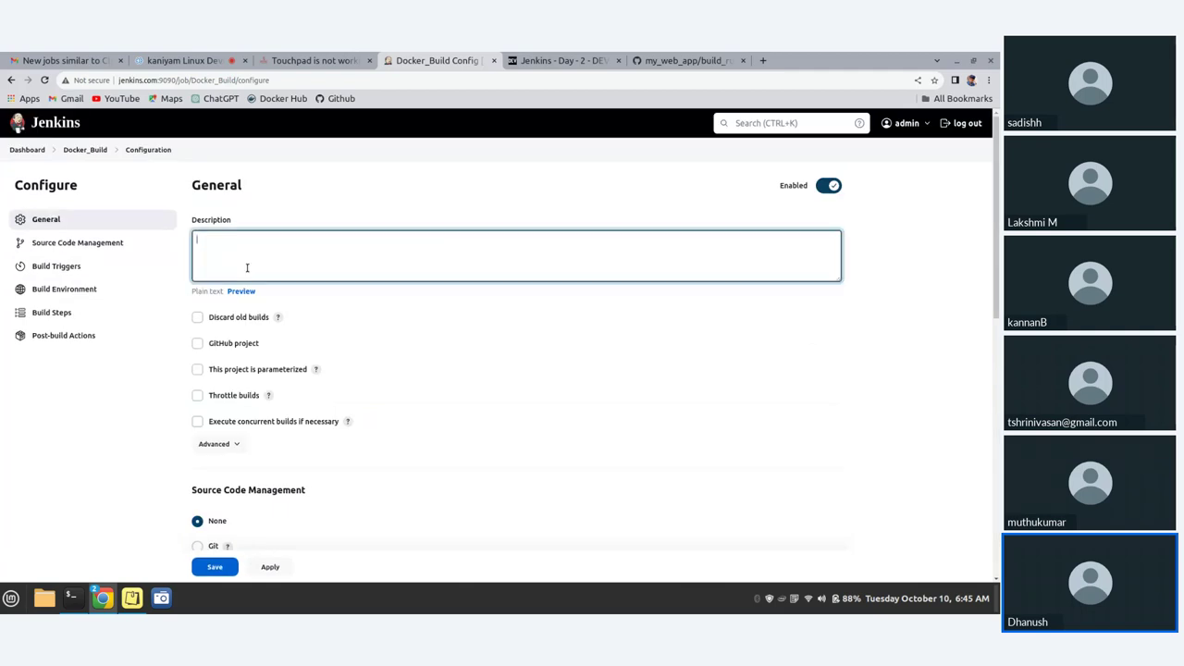
{"action": "type", "text": "Project_1"}
- Add an Execute shell build step to the Docker_Build job
{"action": "scroll", "coordinate": [268, 367], "scroll_direction": "down", "scroll_amount": 1}
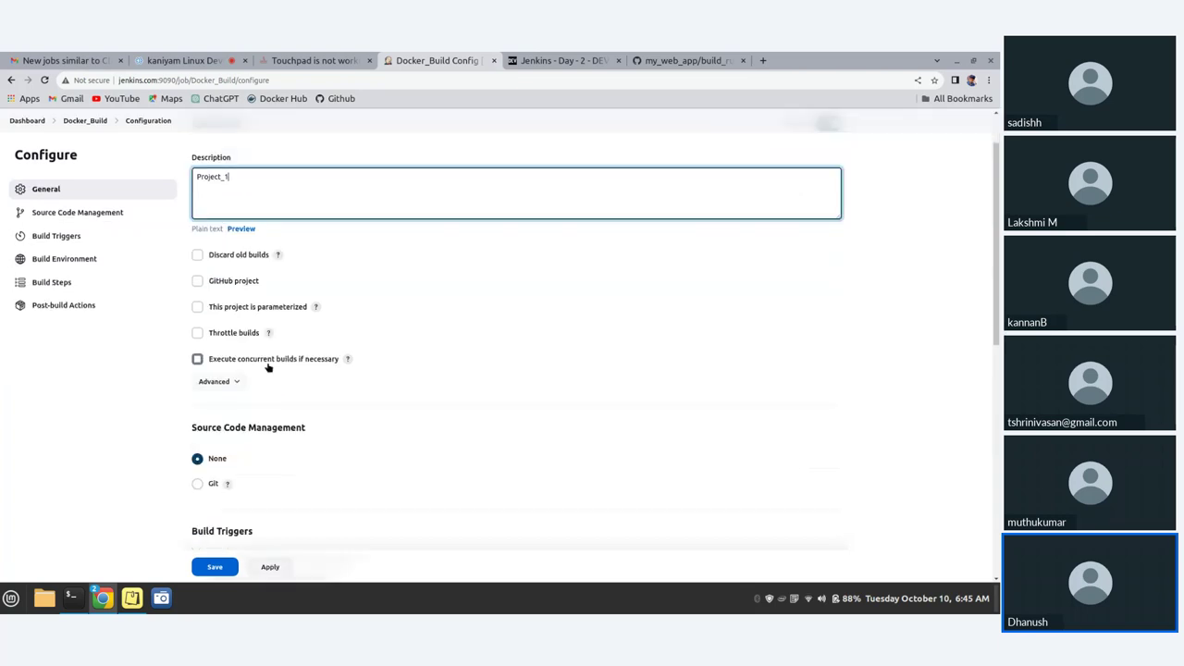
{"action": "scroll", "coordinate": [268, 368], "scroll_direction": "down", "scroll_amount": 4}
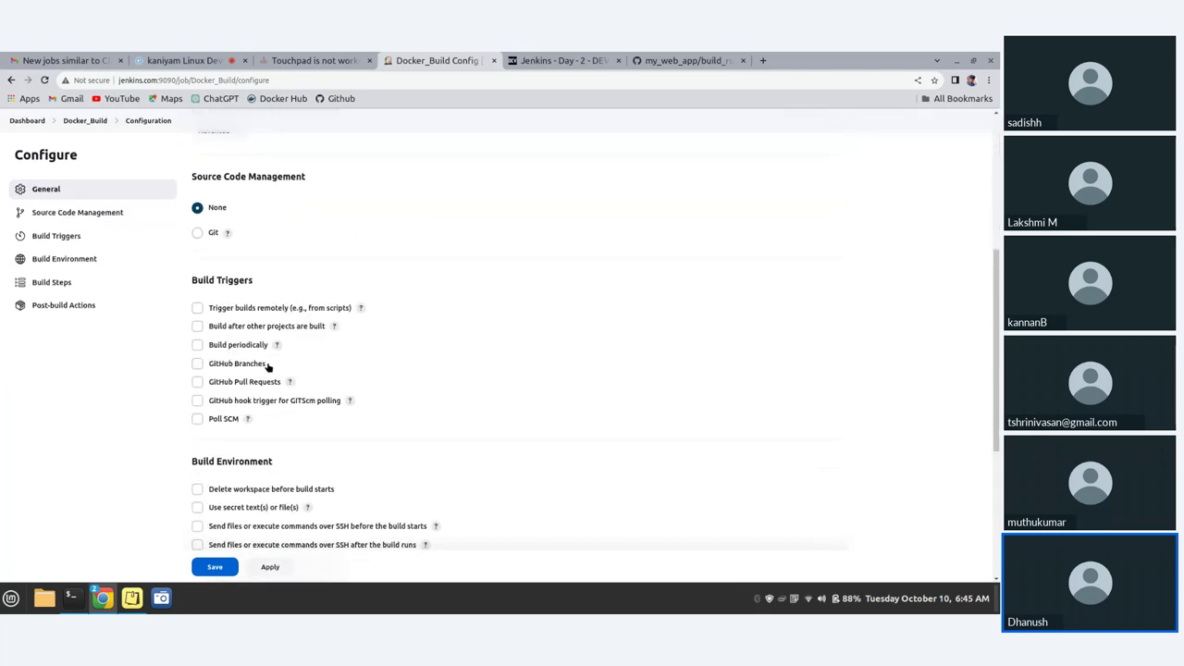
{"action": "scroll", "coordinate": [268, 368], "scroll_direction": "down", "scroll_amount": 5}
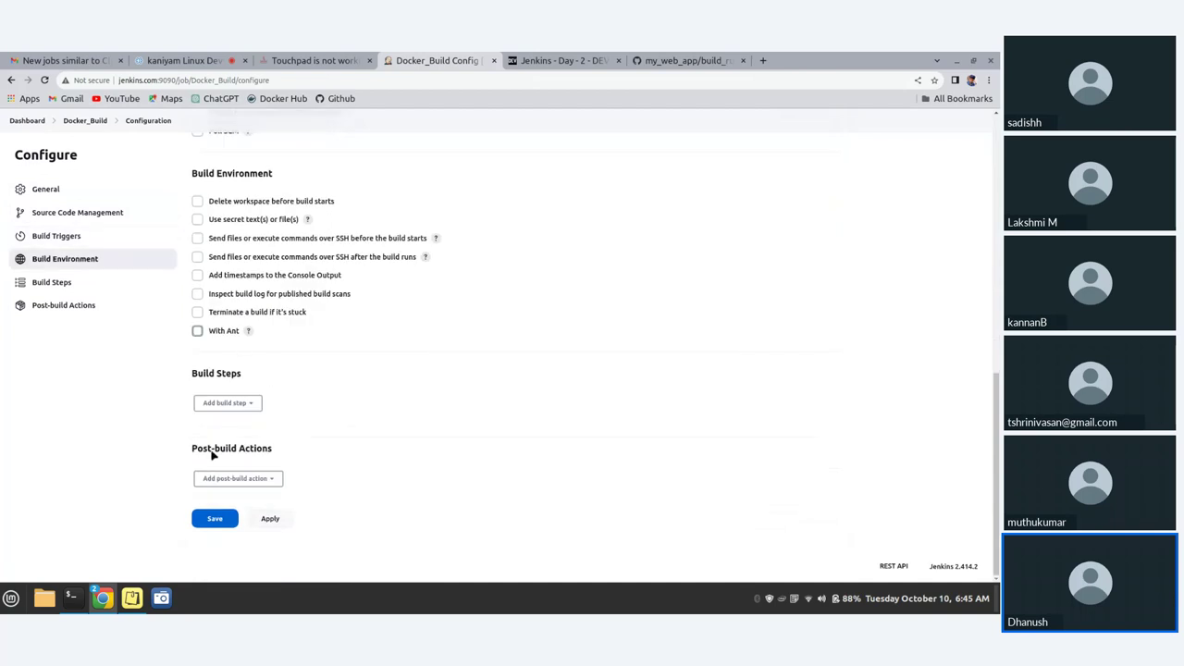
{"action": "left_click", "coordinate": [242, 403]}
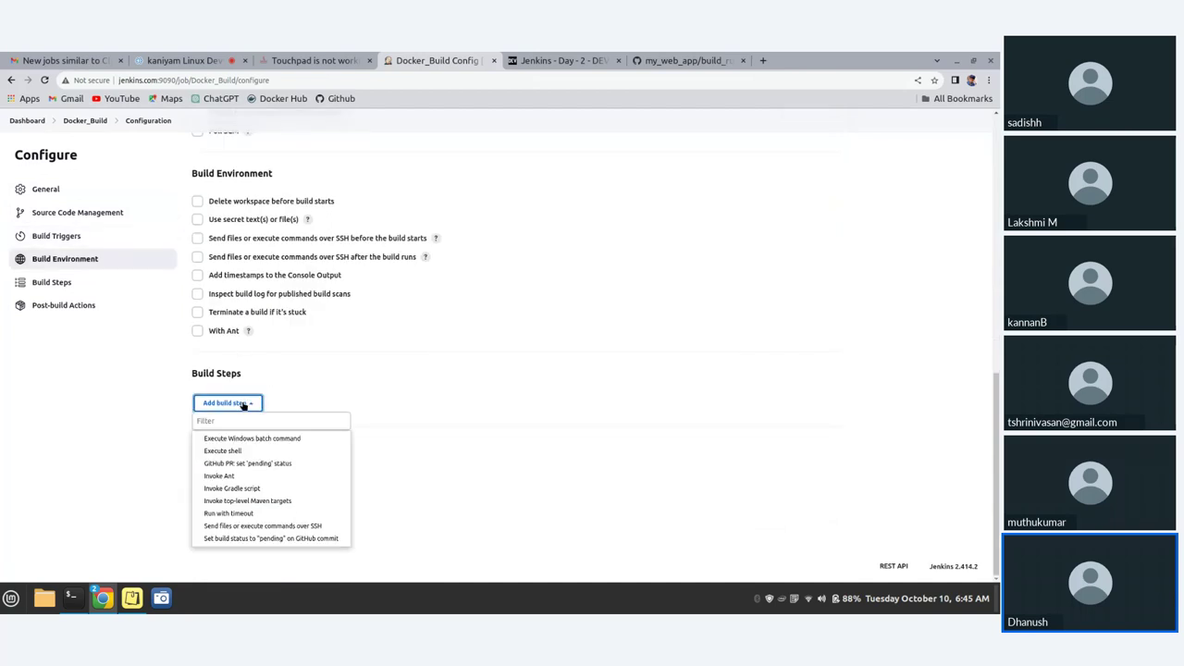
{"action": "left_click", "coordinate": [240, 451]}
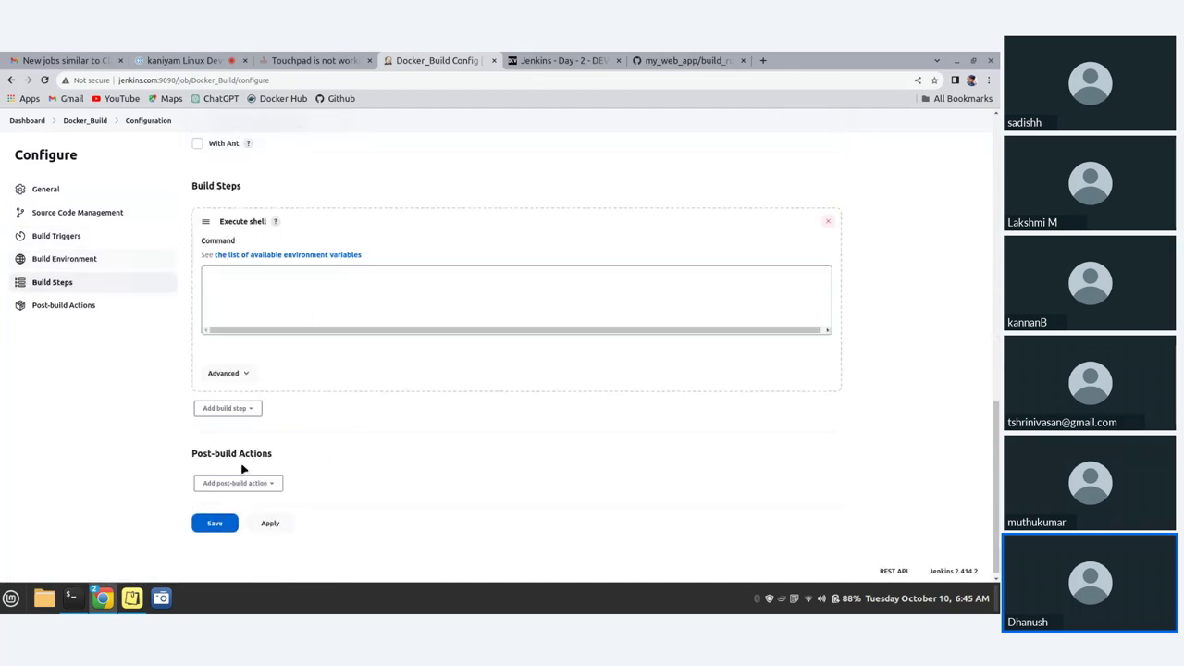
- Select Git as the job's source code management
{"action": "scroll", "coordinate": [236, 453], "scroll_direction": "up", "scroll_amount": 1}
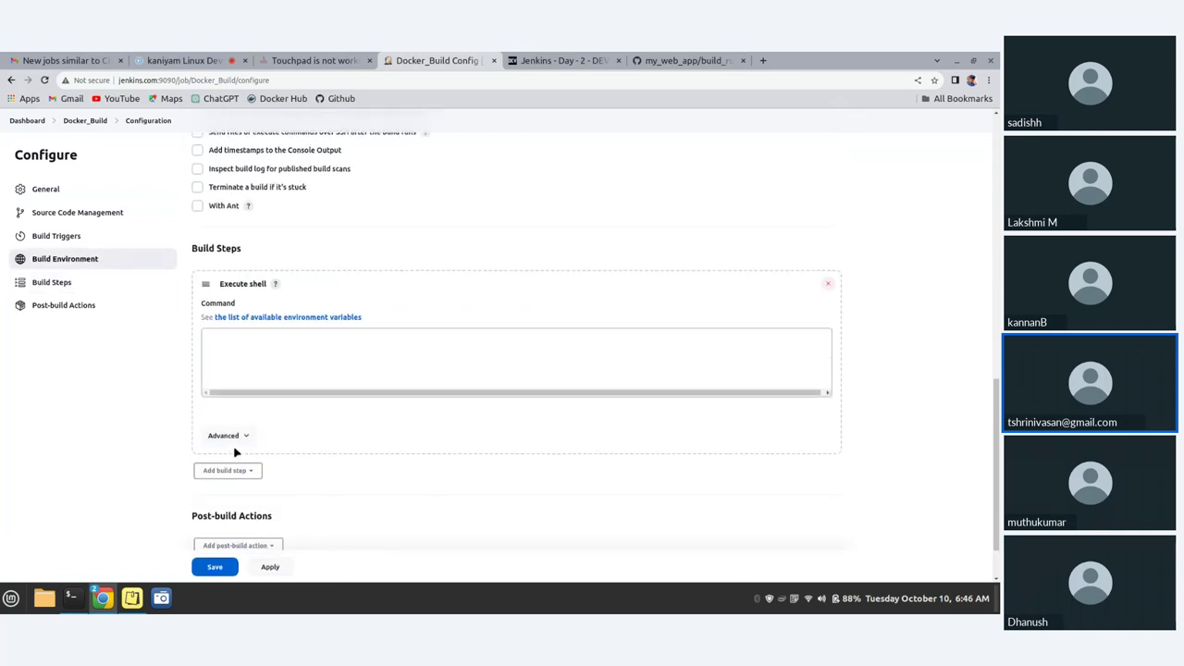
{"action": "scroll", "coordinate": [232, 450], "scroll_direction": "up", "scroll_amount": 4}
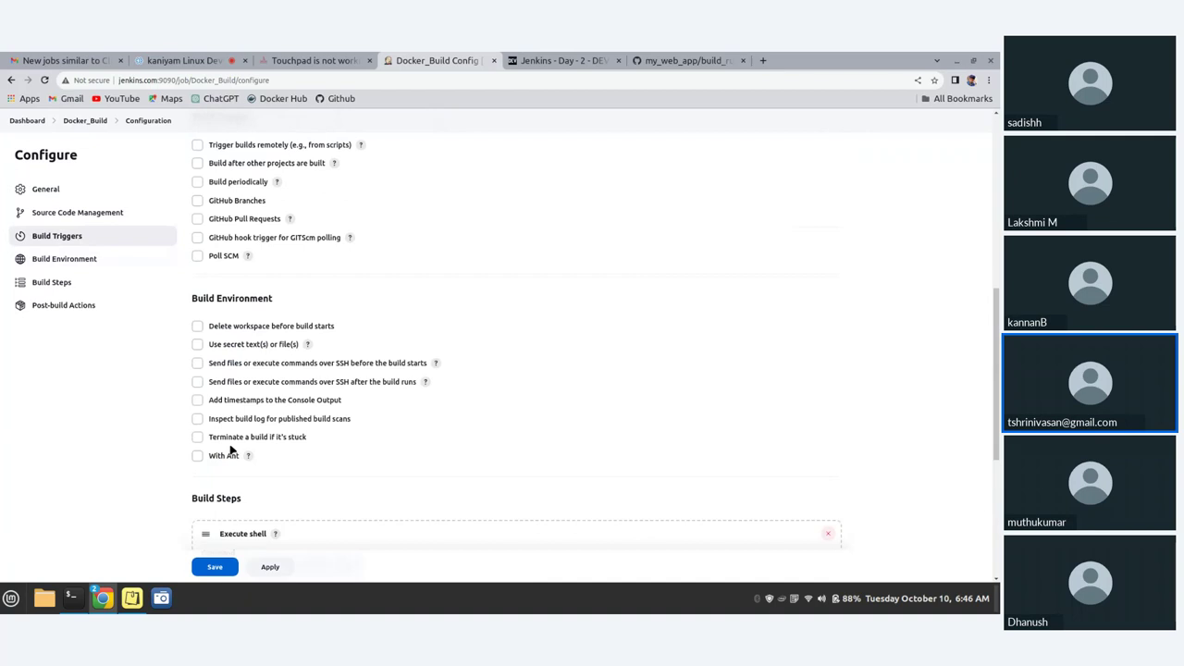
{"action": "scroll", "coordinate": [232, 375], "scroll_direction": "up", "scroll_amount": 2}
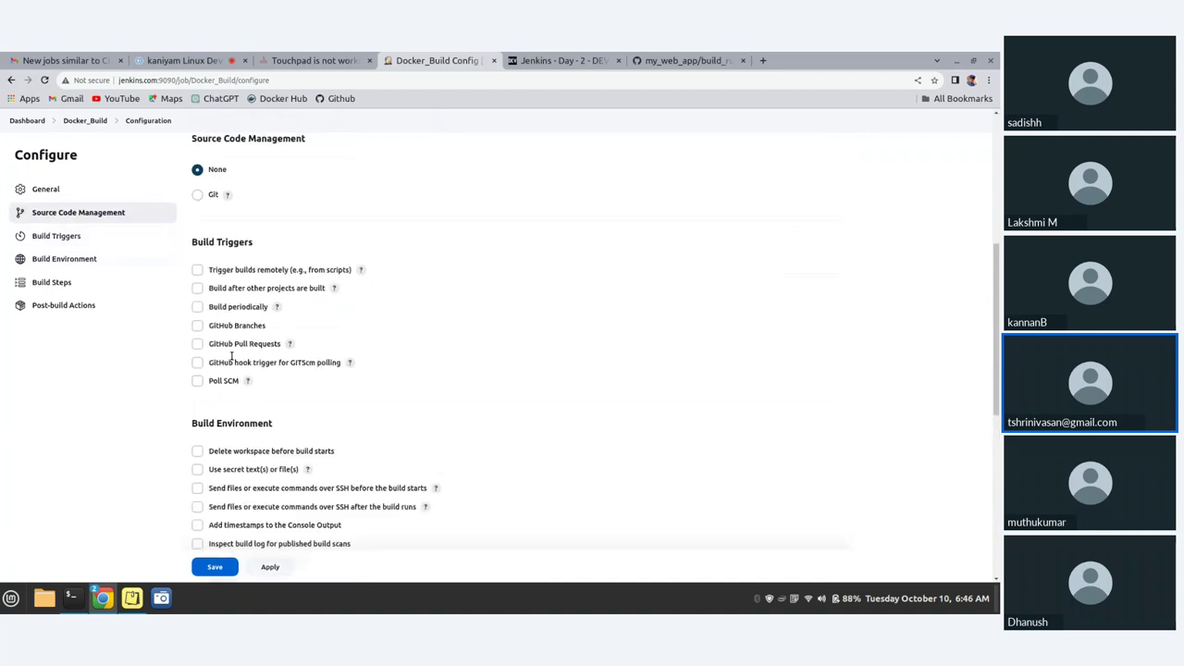
{"action": "scroll", "coordinate": [231, 211], "scroll_direction": "up", "scroll_amount": 2}
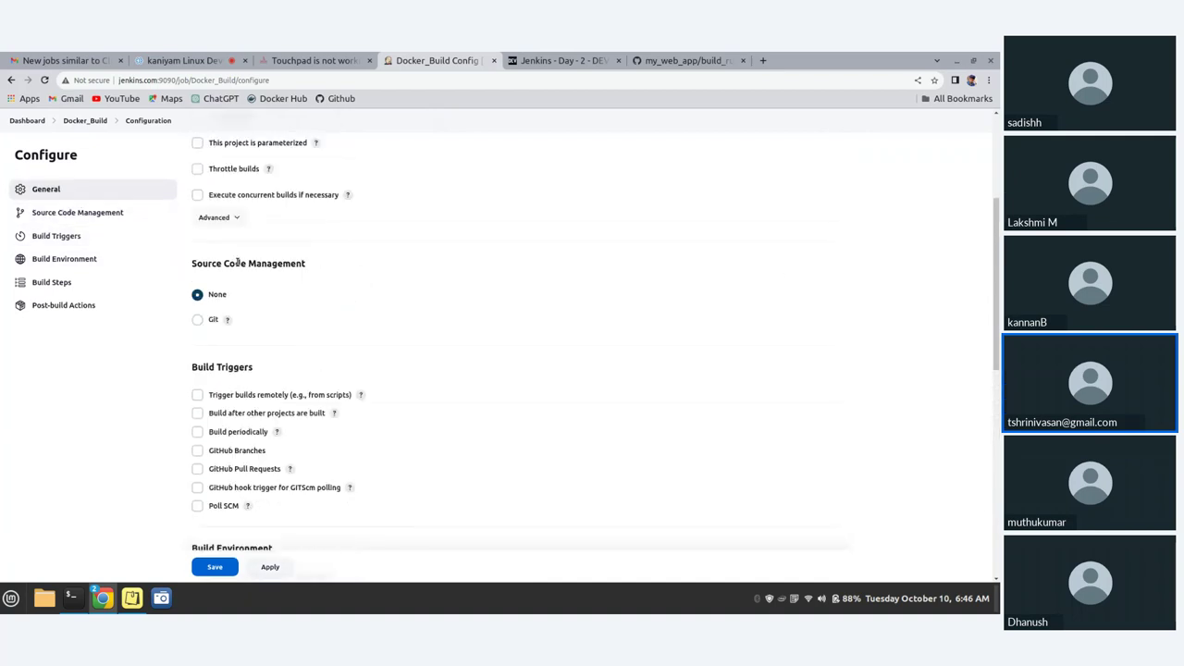
{"action": "left_click", "coordinate": [197, 320]}
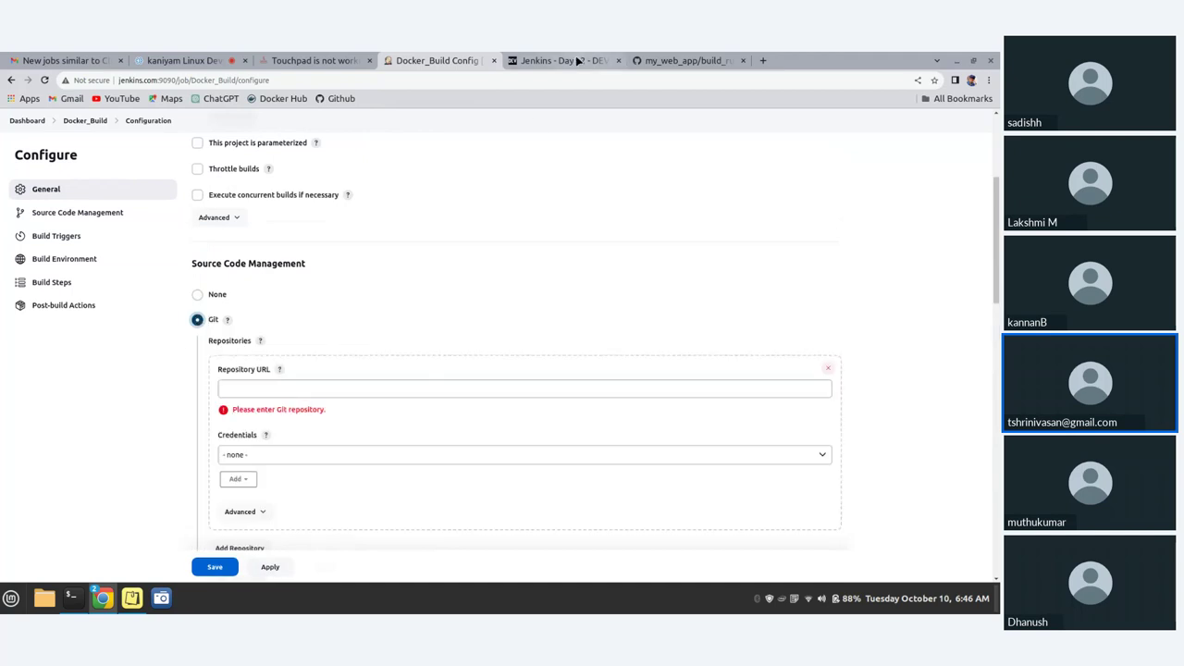
- Copy the my_web_app repository's HTTPS clone URL from GitHub
{"action": "left_click", "coordinate": [693, 62]}
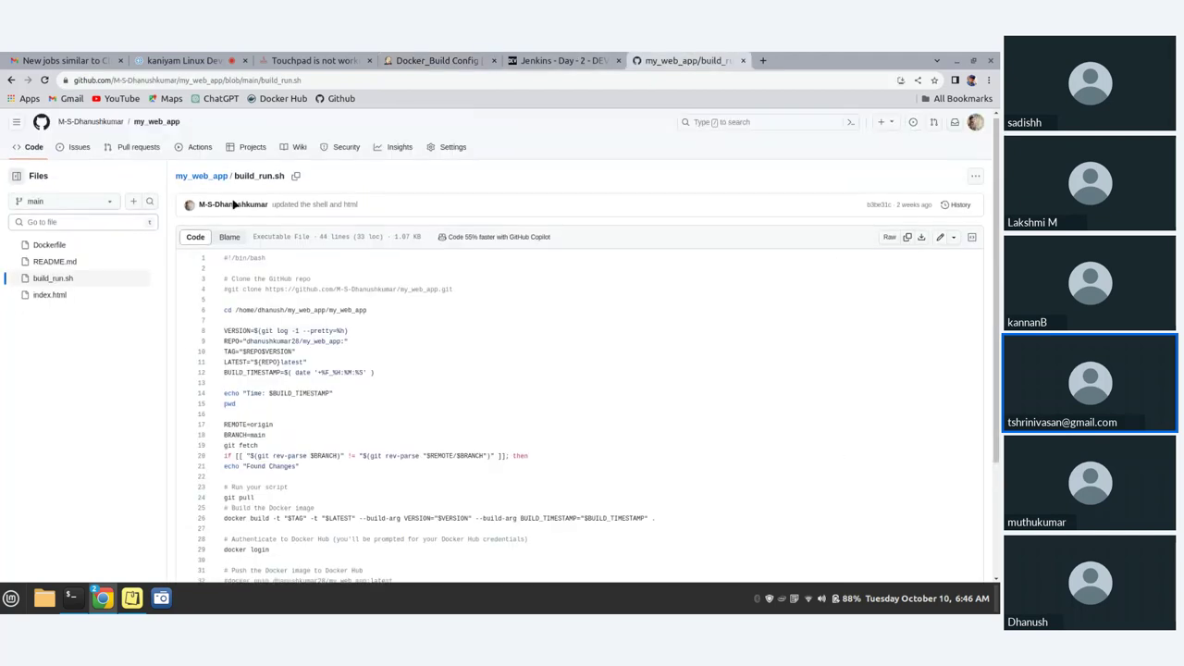
{"action": "left_click", "coordinate": [204, 179]}
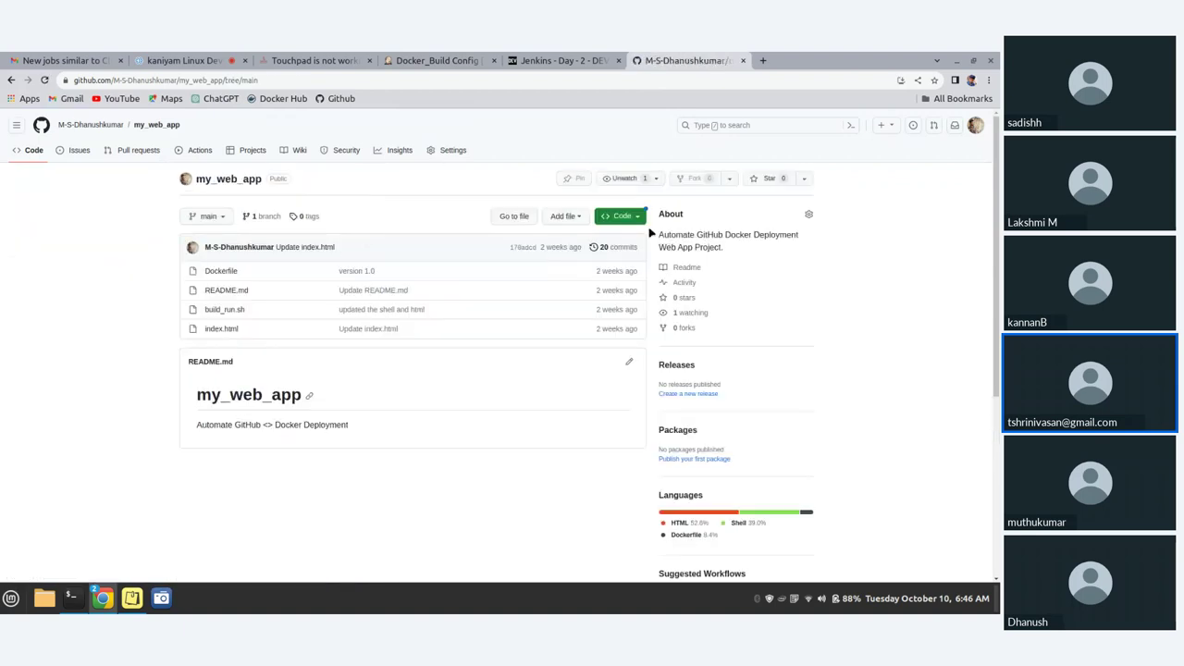
{"action": "left_click", "coordinate": [622, 216]}
{"action": "left_click", "coordinate": [624, 310]}
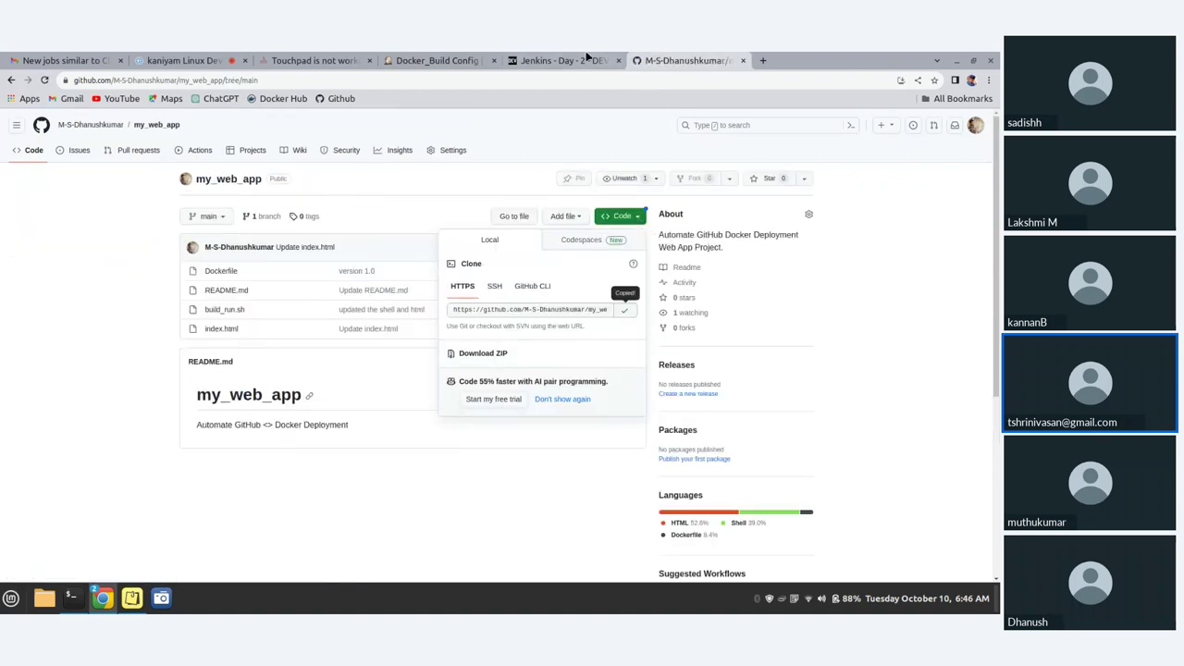
- Paste the clone URL as the Repository URL and select the saved GitHub credential
{"action": "left_click", "coordinate": [560, 61]}
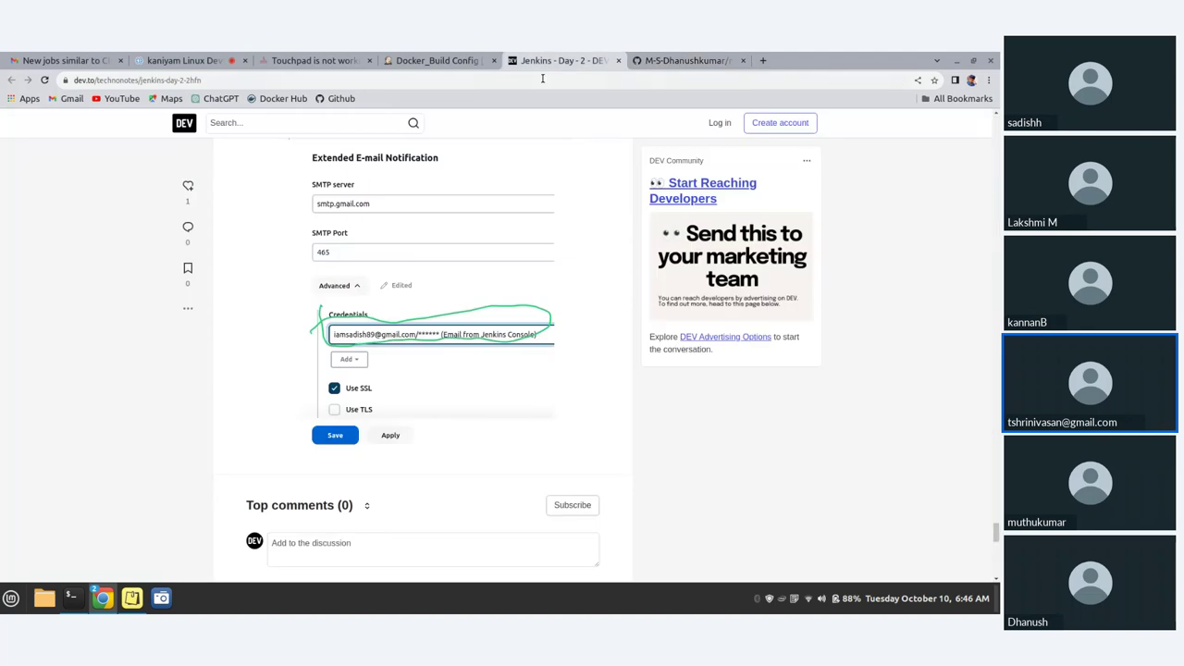
{"action": "left_click", "coordinate": [436, 60]}
{"action": "left_click_drag", "start_coordinate": [560, 61], "coordinate": [685, 61]}
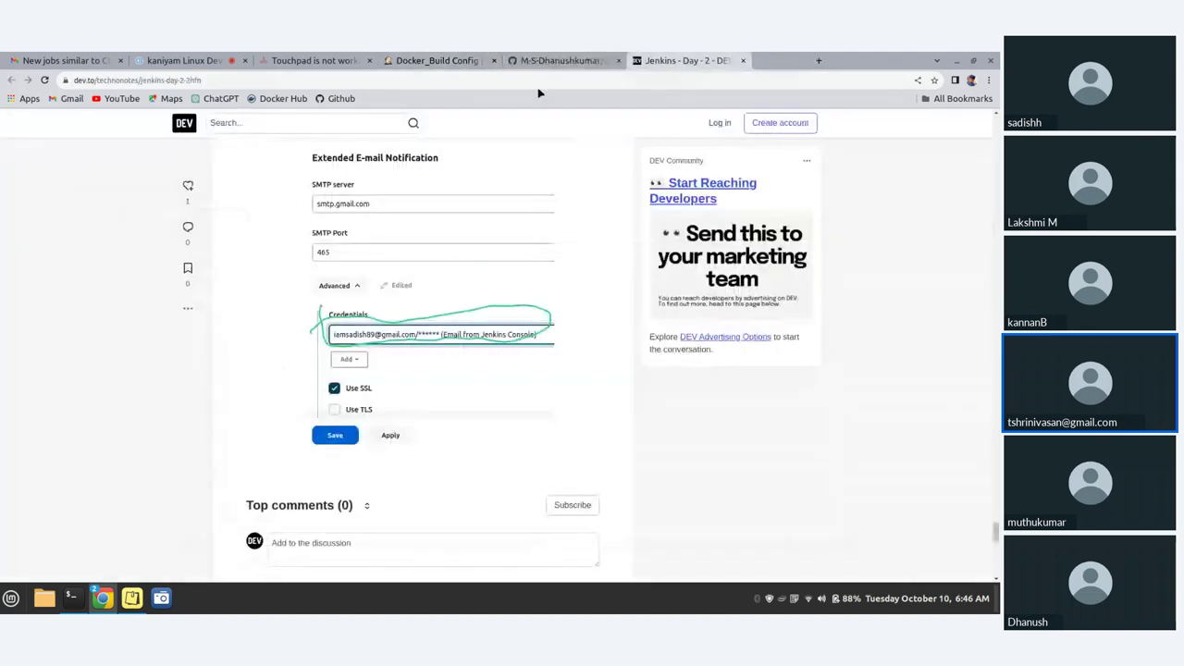
{"action": "left_click", "coordinate": [440, 60]}
{"action": "right_click", "coordinate": [238, 390]}
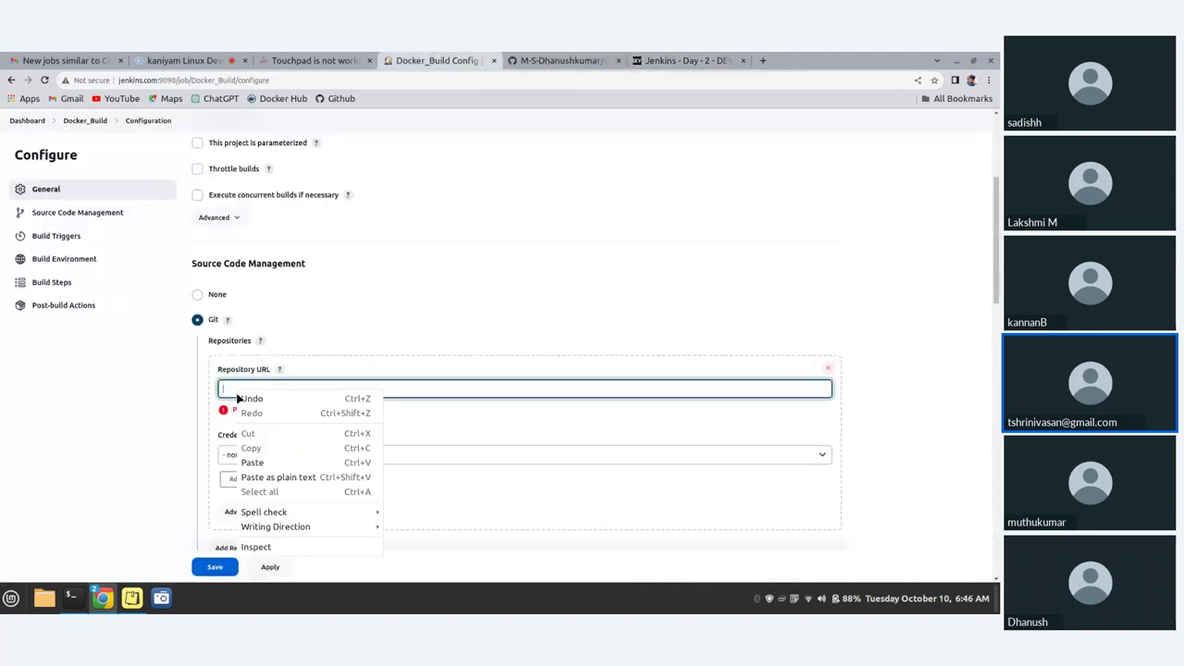
{"action": "left_click", "coordinate": [262, 463]}
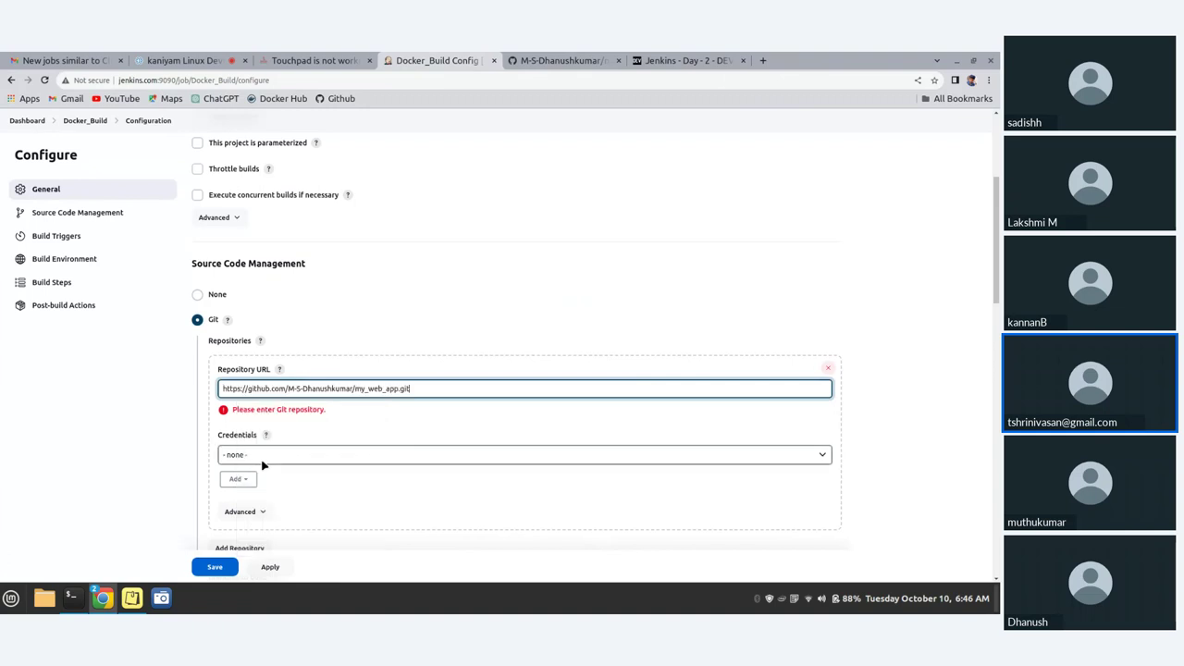
{"action": "left_click", "coordinate": [510, 454]}
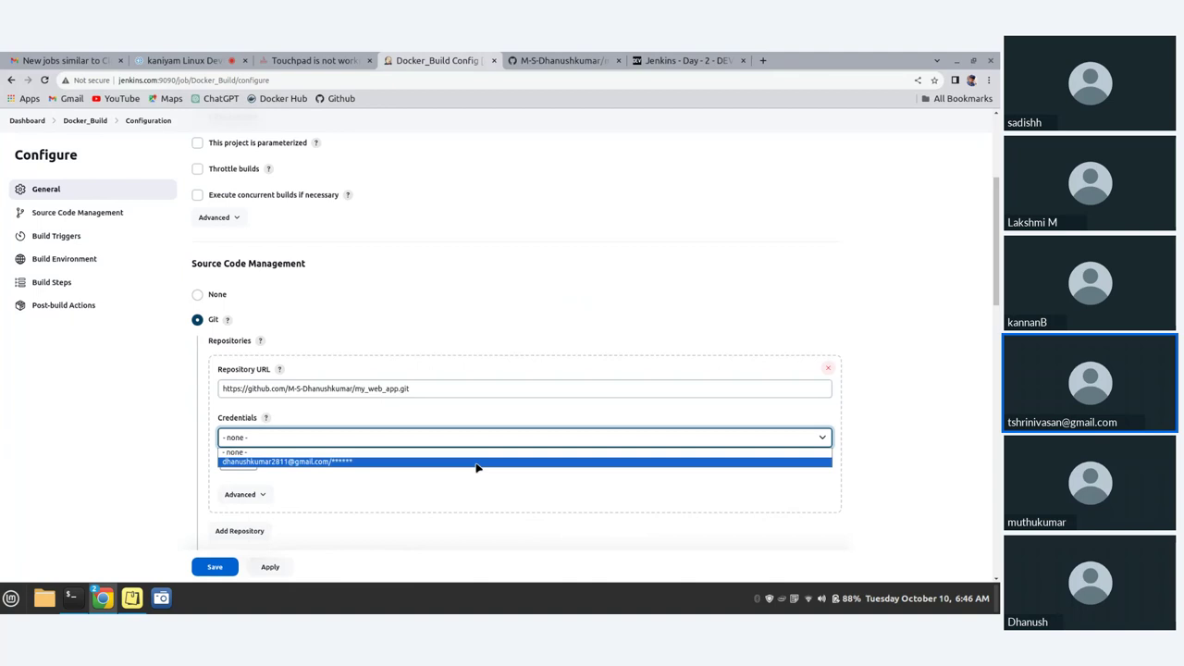
{"action": "left_click", "coordinate": [477, 463]}
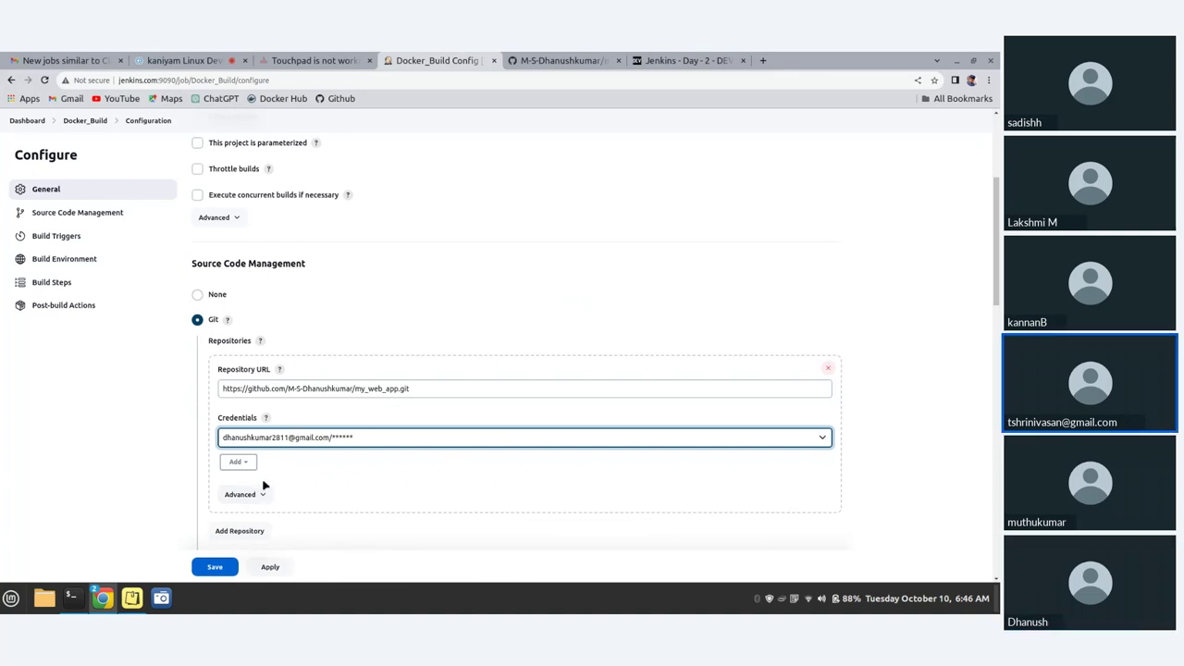
- Check the repository's advanced settings, leaving Name and Refspec empty
{"action": "scroll", "coordinate": [264, 483], "scroll_direction": "down", "scroll_amount": 1}
{"action": "left_click", "coordinate": [250, 432]}
{"action": "scroll", "coordinate": [279, 452], "scroll_direction": "down", "scroll_amount": 2}
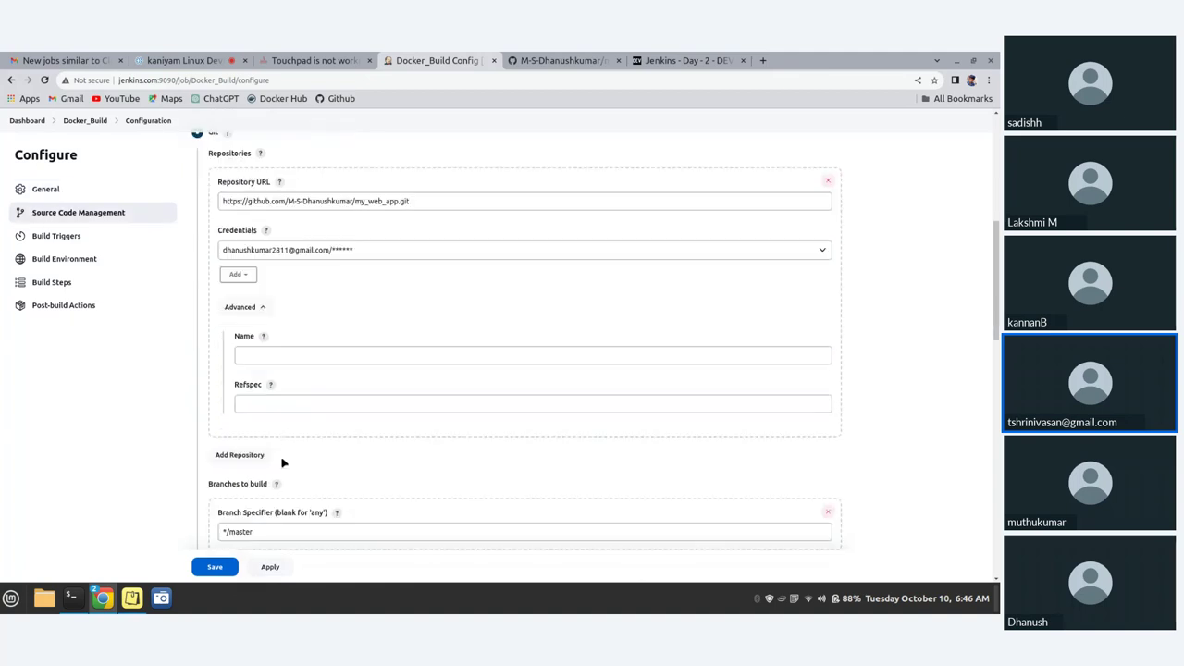
{"action": "left_click", "coordinate": [259, 355]}
{"action": "left_click", "coordinate": [259, 403]}
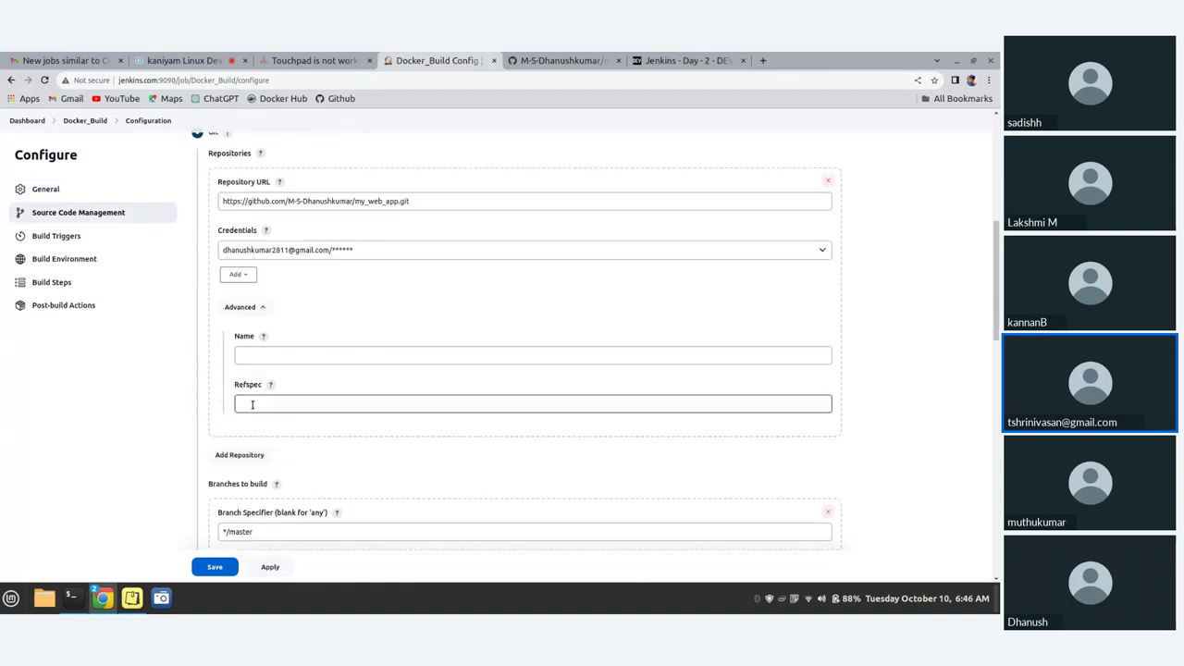
{"action": "left_click", "coordinate": [271, 360]}
{"action": "left_click", "coordinate": [263, 407]}
{"action": "left_click", "coordinate": [258, 423]}
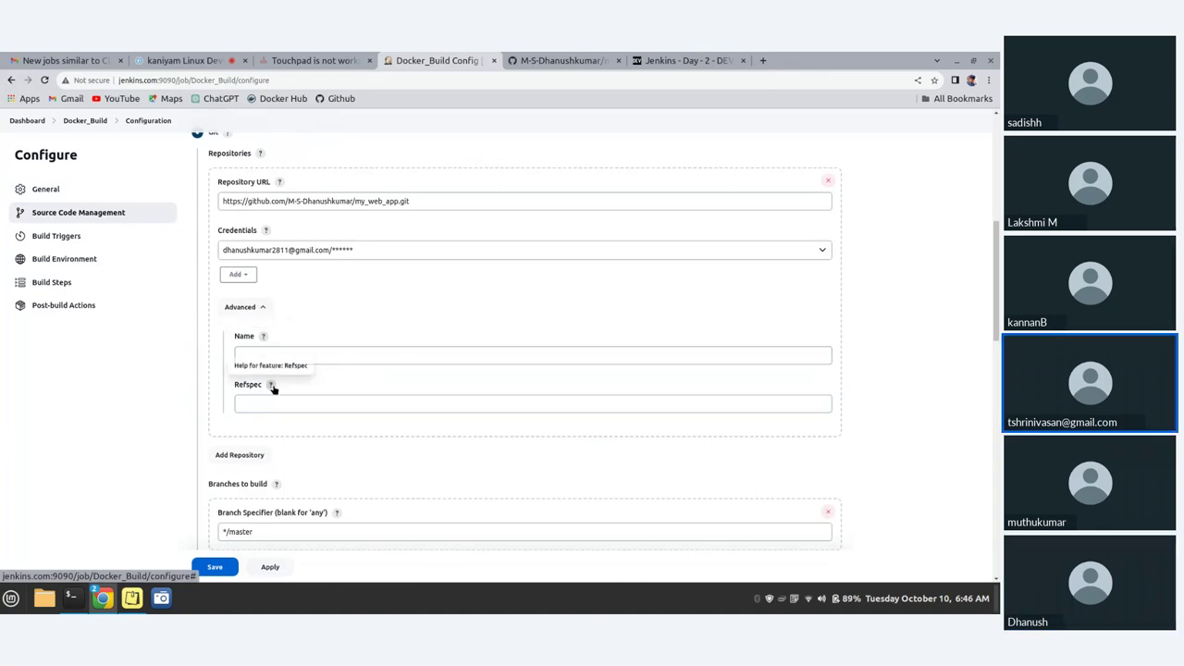
{"action": "left_click", "coordinate": [261, 307]}
- Change the branch specifier from */master to */main
{"action": "scroll", "coordinate": [296, 481], "scroll_direction": "down", "scroll_amount": 3}
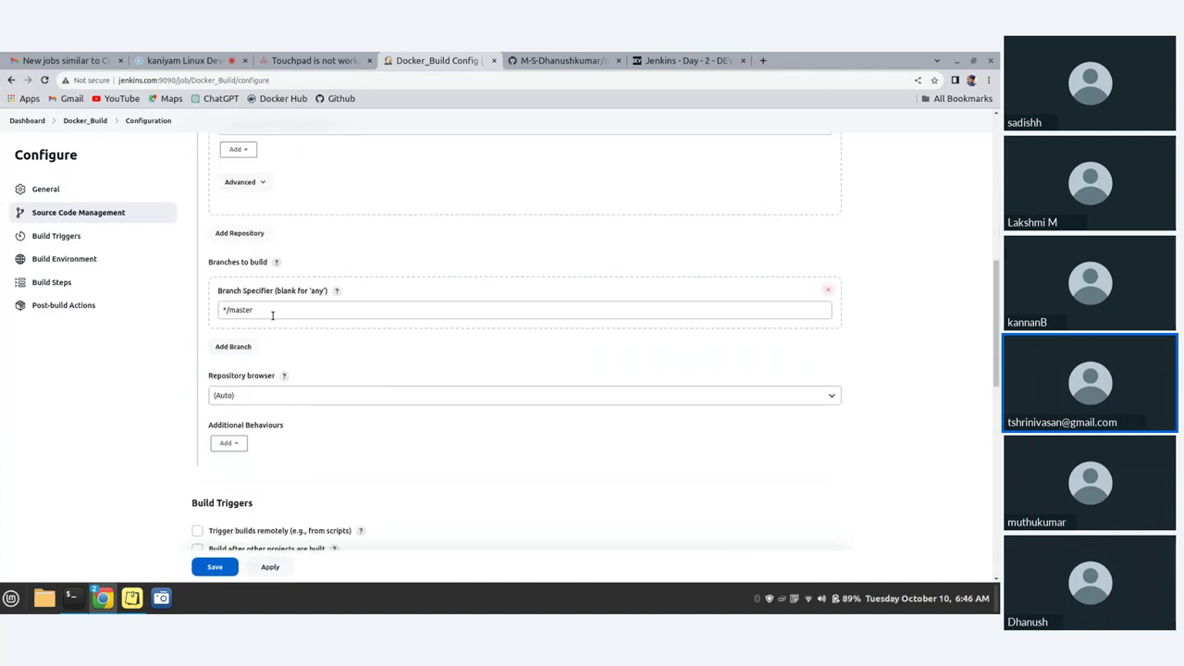
{"action": "left_click", "coordinate": [301, 311]}
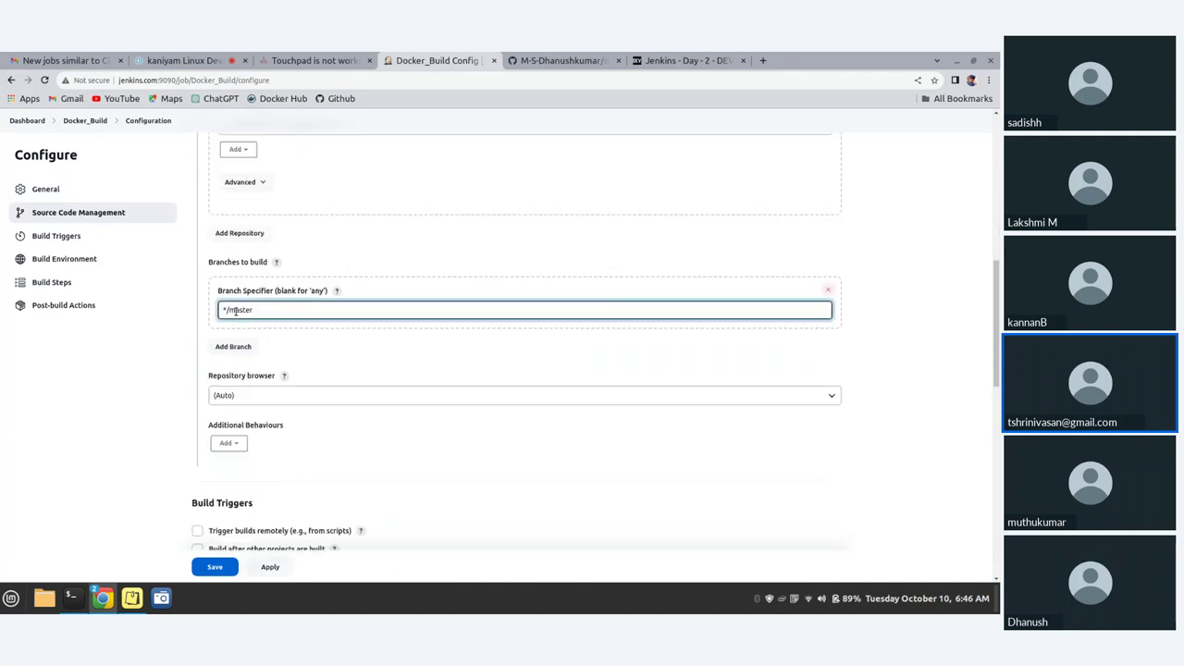
{"action": "key", "text": "BackSpace"}
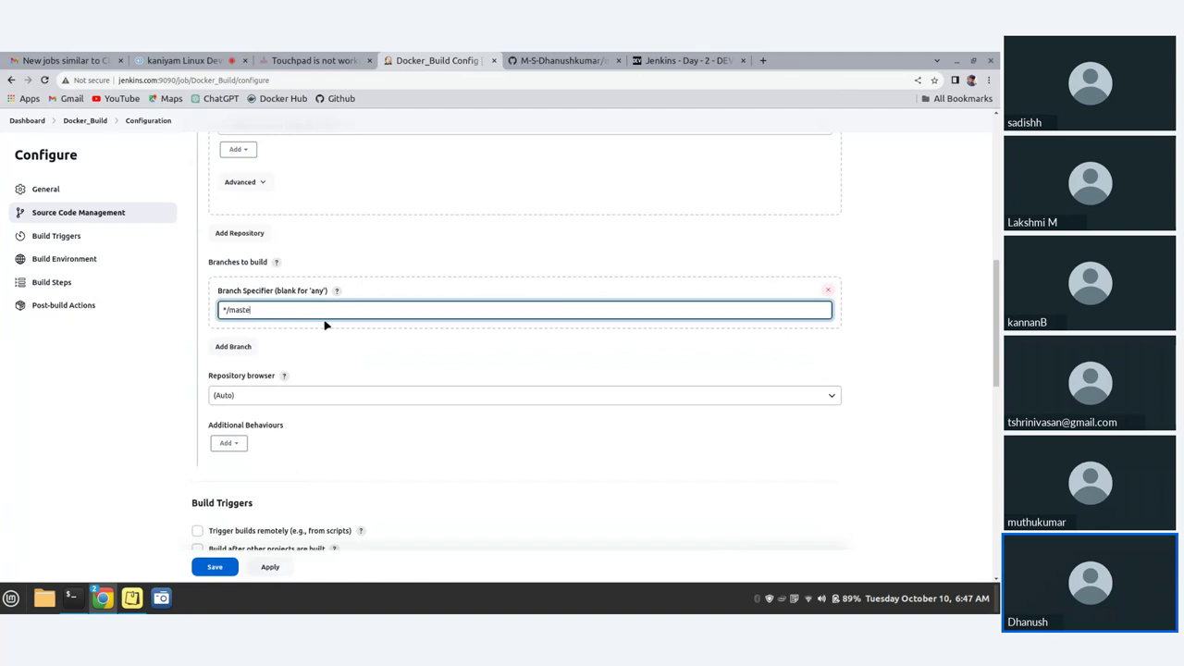
{"action": "type", "text": "in"}
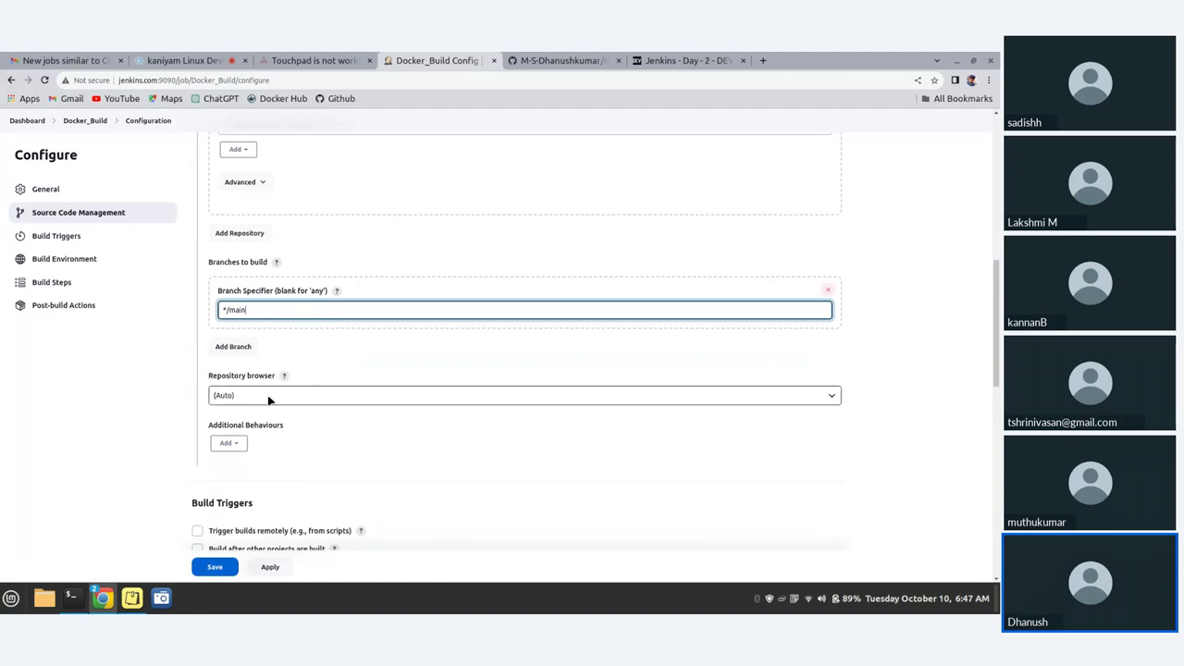
{"action": "left_click", "coordinate": [360, 361]}
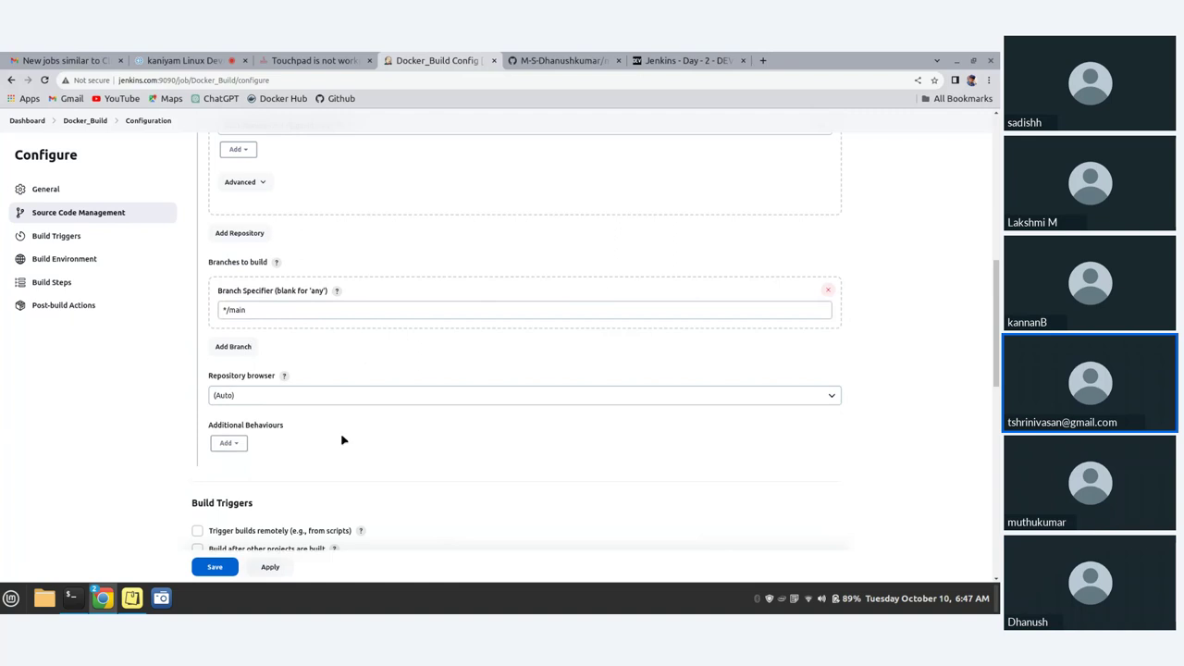
{"action": "scroll", "coordinate": [342, 440], "scroll_direction": "down", "scroll_amount": 3}
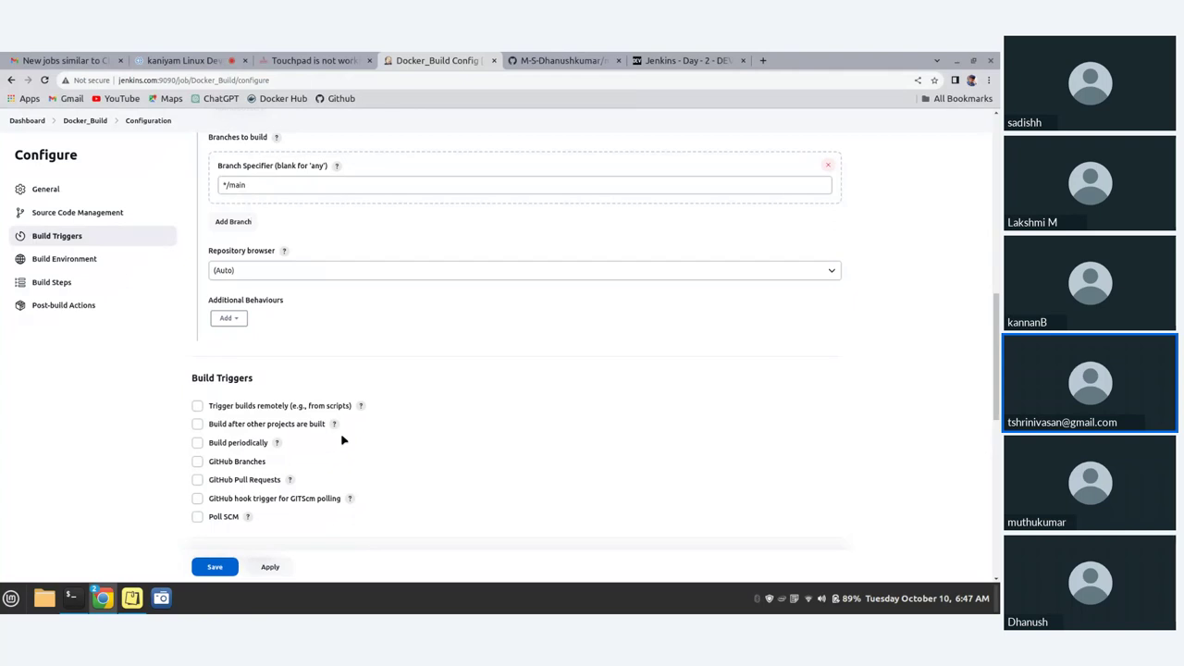
- Locate the empty Execute shell Command box, then switch to the my_web_app GitHub tab
{"action": "scroll", "coordinate": [342, 441], "scroll_direction": "down", "scroll_amount": 2}
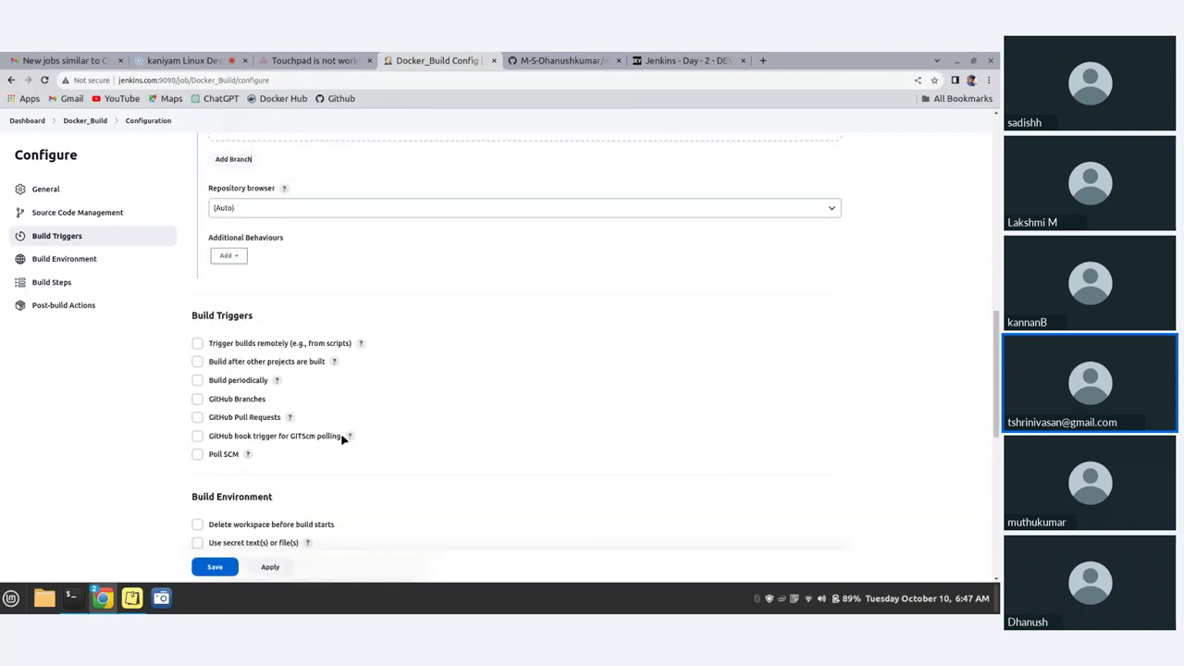
{"action": "scroll", "coordinate": [342, 441], "scroll_direction": "down", "scroll_amount": 4}
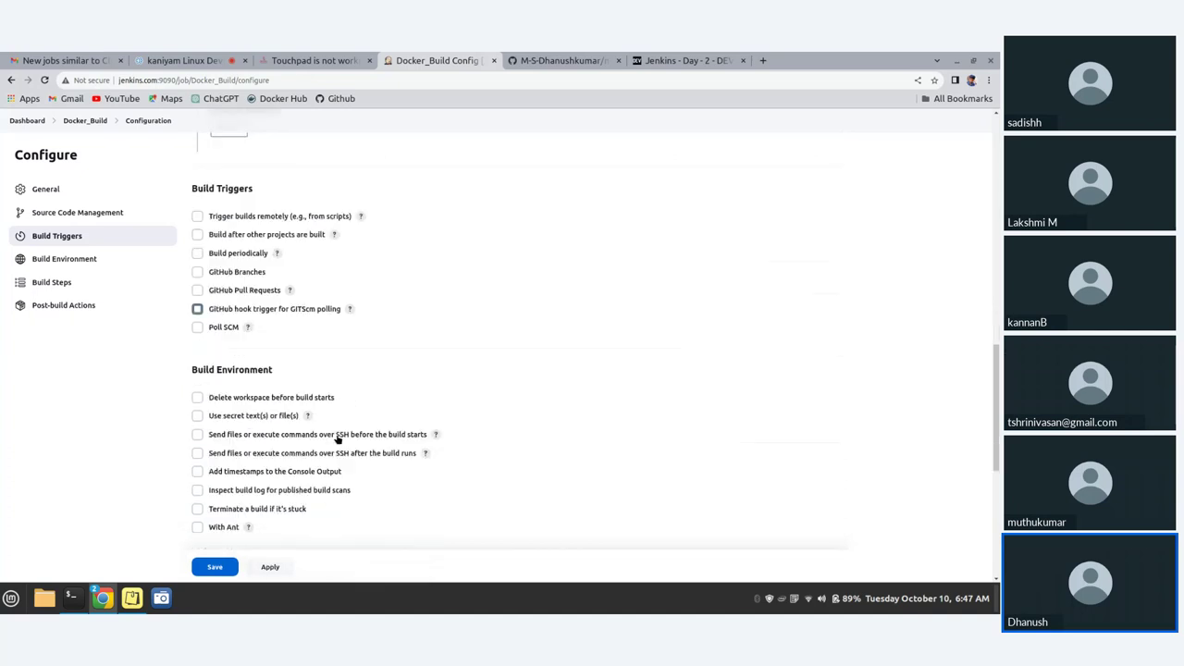
{"action": "scroll", "coordinate": [337, 440], "scroll_direction": "down", "scroll_amount": 2}
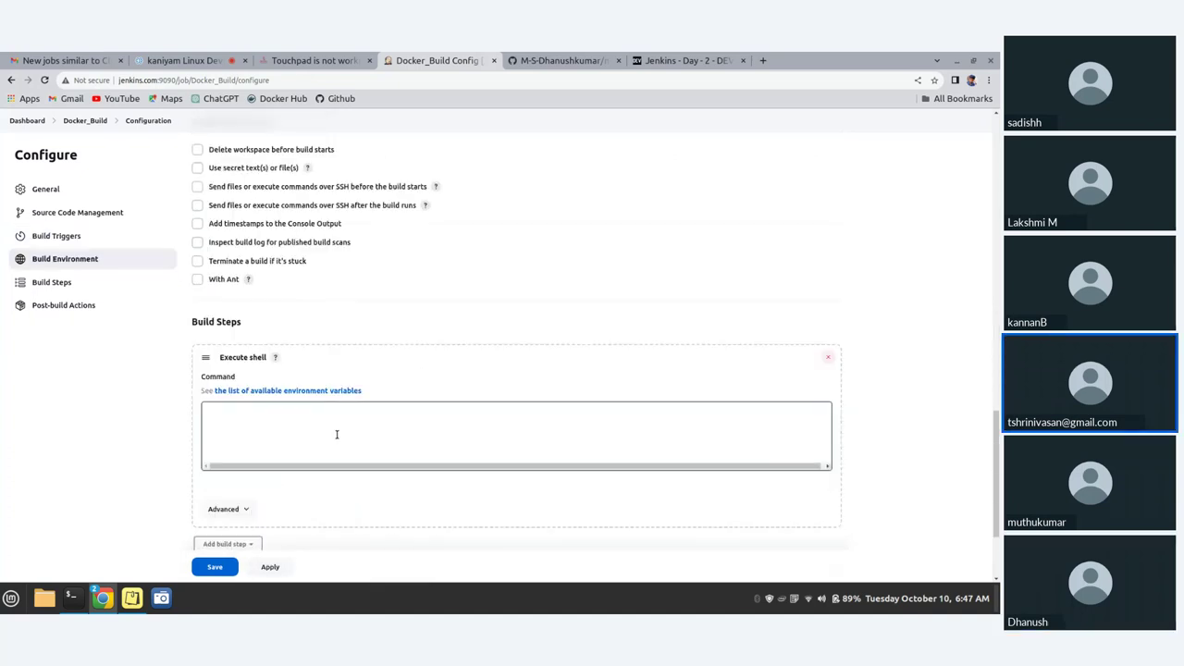
{"action": "scroll", "coordinate": [337, 434], "scroll_direction": "up", "scroll_amount": 1}
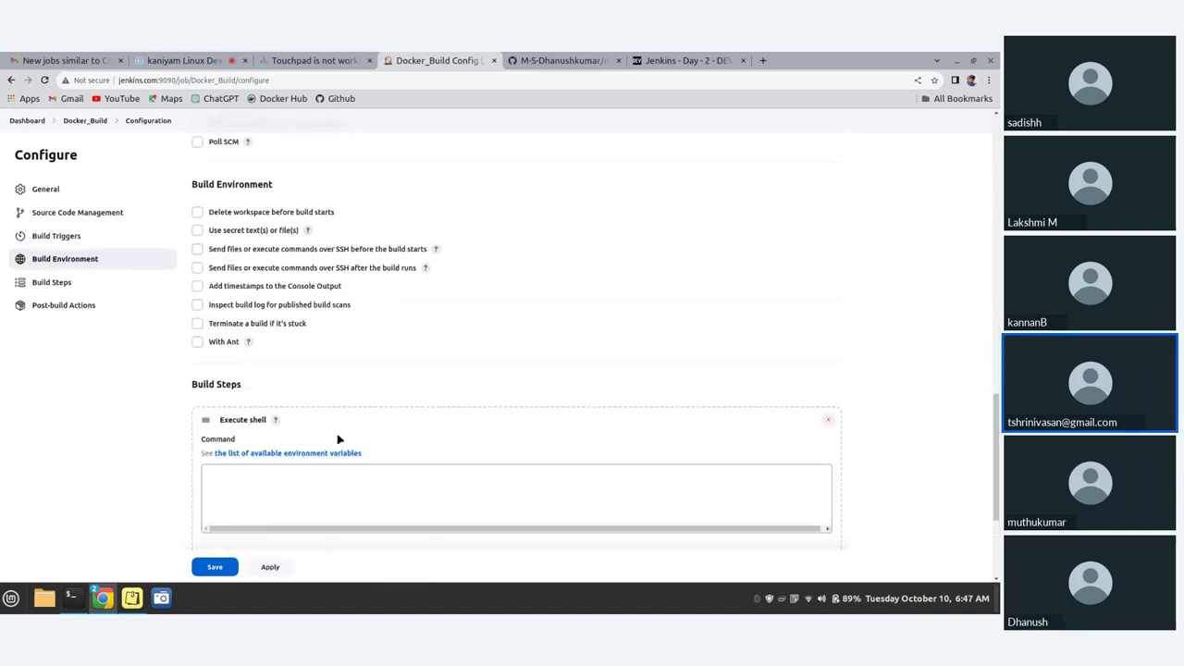
{"action": "scroll", "coordinate": [337, 439], "scroll_direction": "up", "scroll_amount": 2}
{"action": "scroll", "coordinate": [337, 440], "scroll_direction": "up", "scroll_amount": 2}
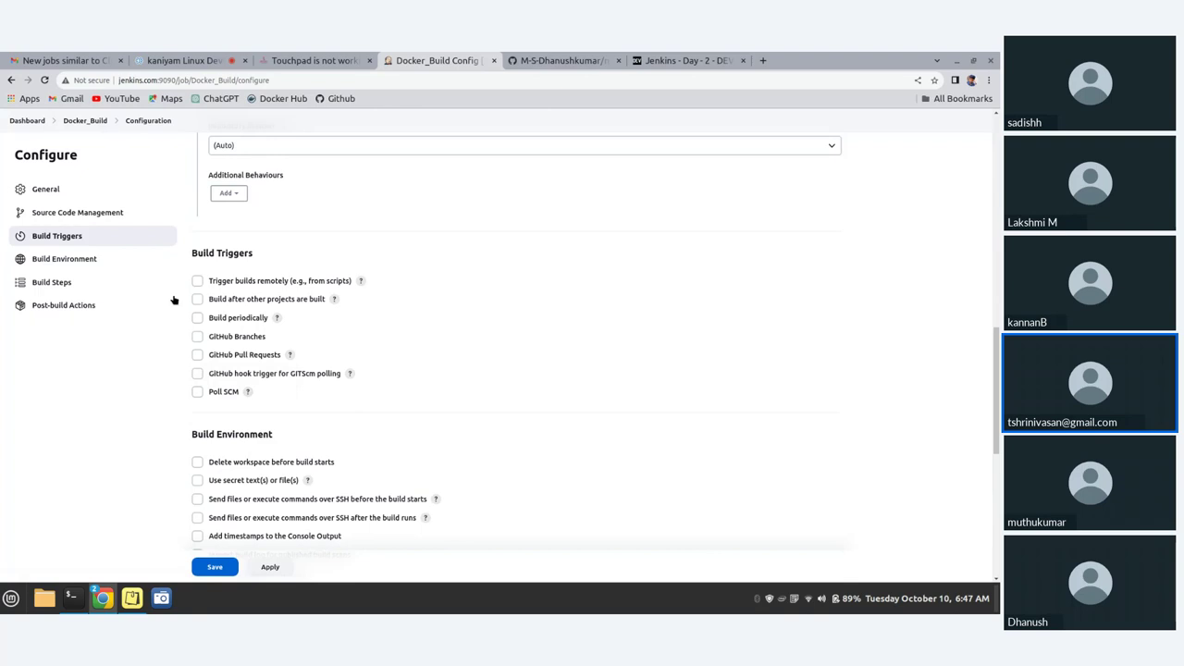
{"action": "scroll", "coordinate": [342, 268], "scroll_direction": "down", "scroll_amount": 1}
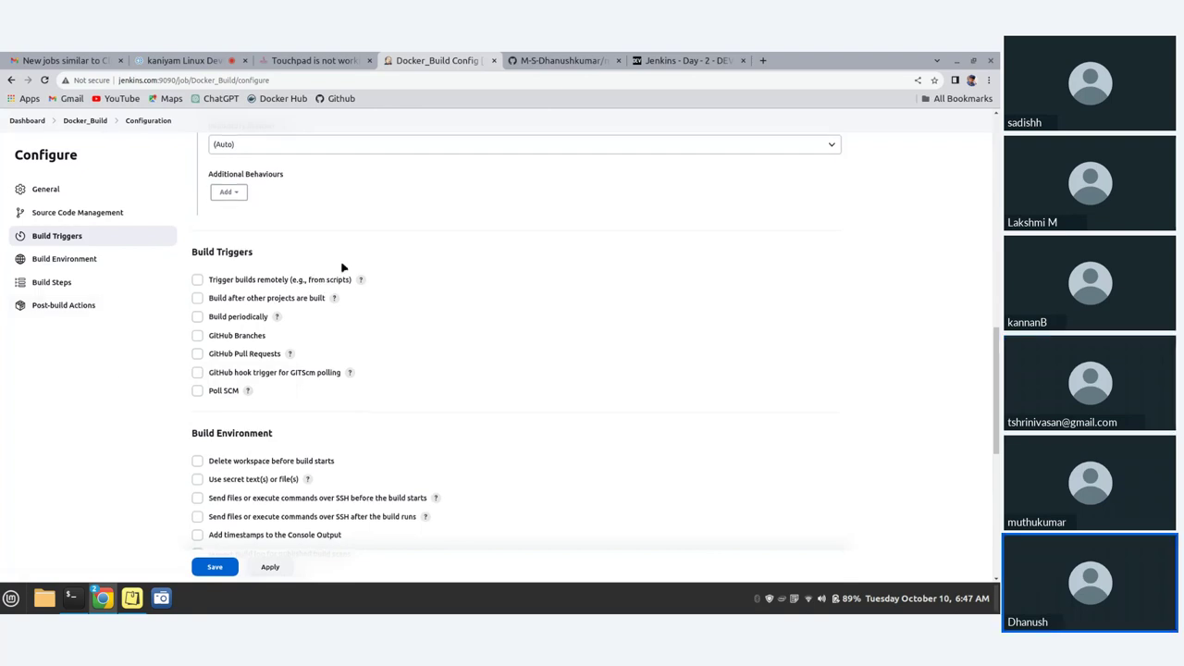
{"action": "scroll", "coordinate": [342, 268], "scroll_direction": "down", "scroll_amount": 1}
{"action": "scroll", "coordinate": [345, 277], "scroll_direction": "down", "scroll_amount": 1}
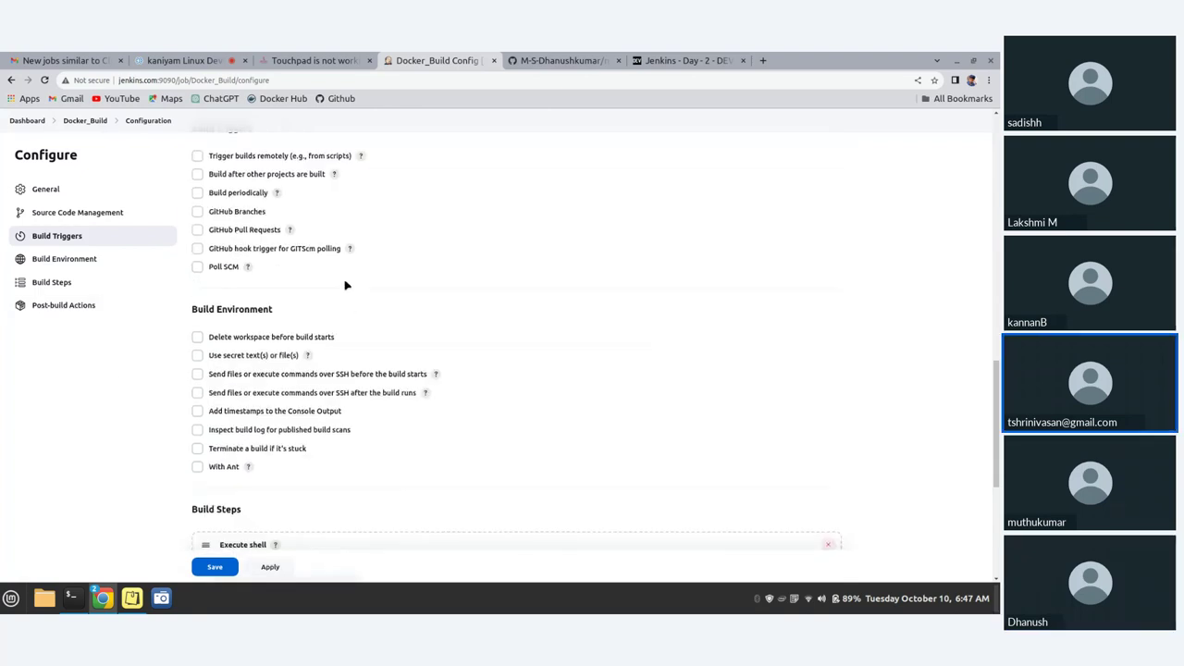
{"action": "scroll", "coordinate": [345, 287], "scroll_direction": "down", "scroll_amount": 2}
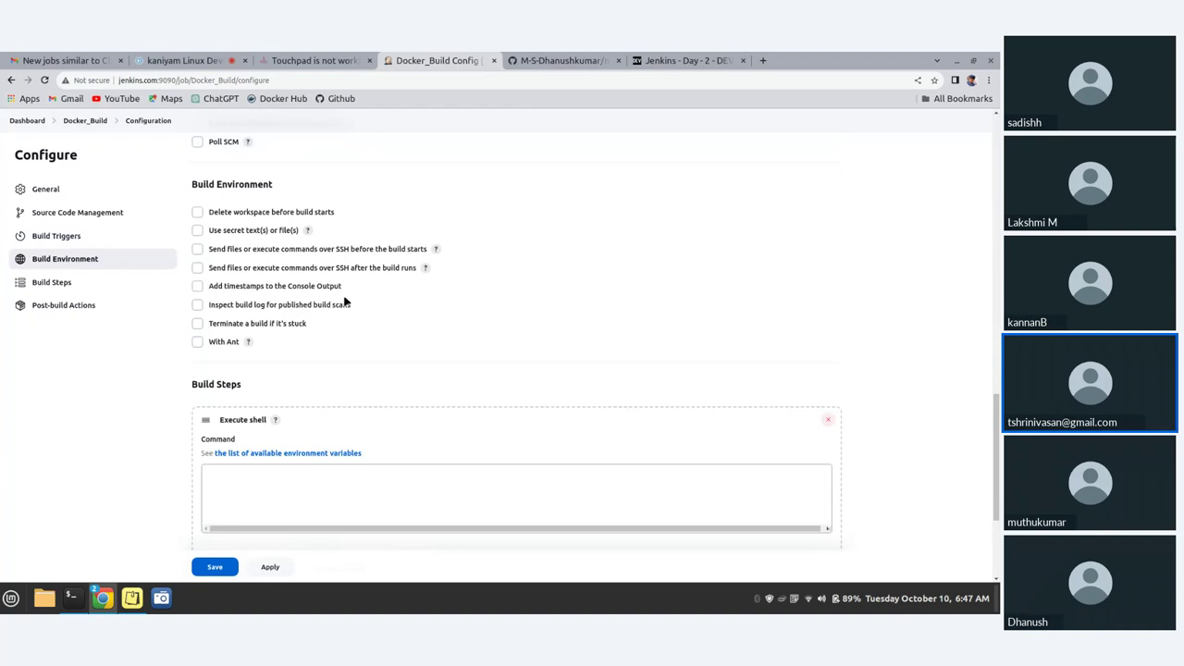
{"action": "scroll", "coordinate": [344, 302], "scroll_direction": "down", "scroll_amount": 3}
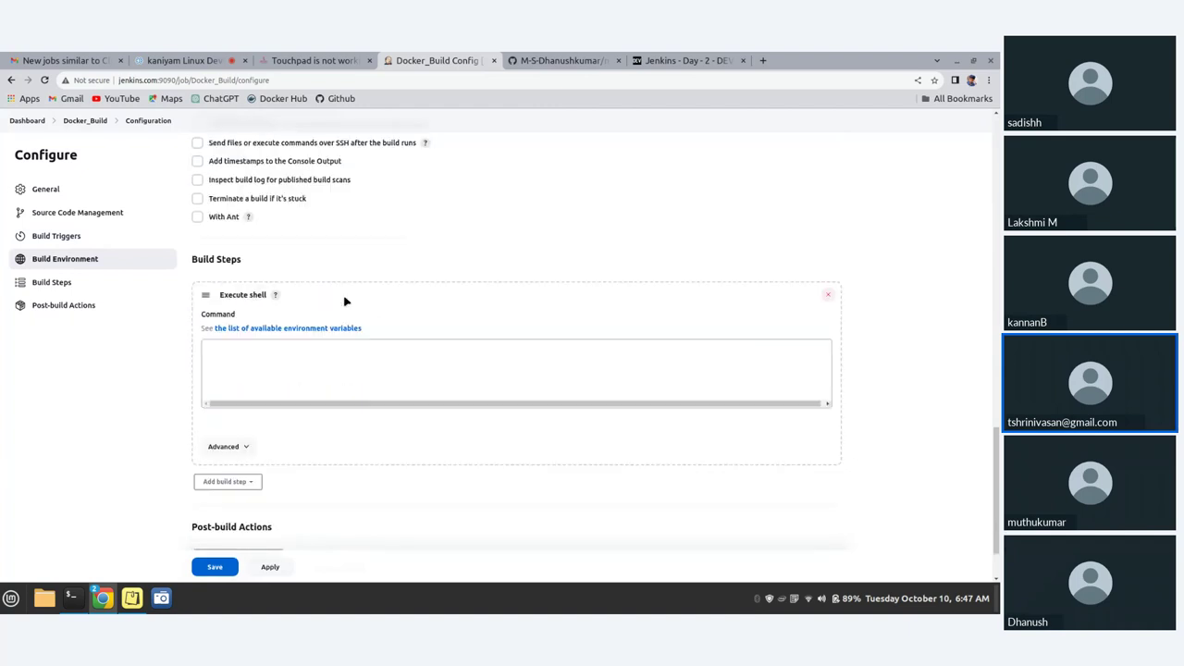
{"action": "left_click", "coordinate": [337, 295]}
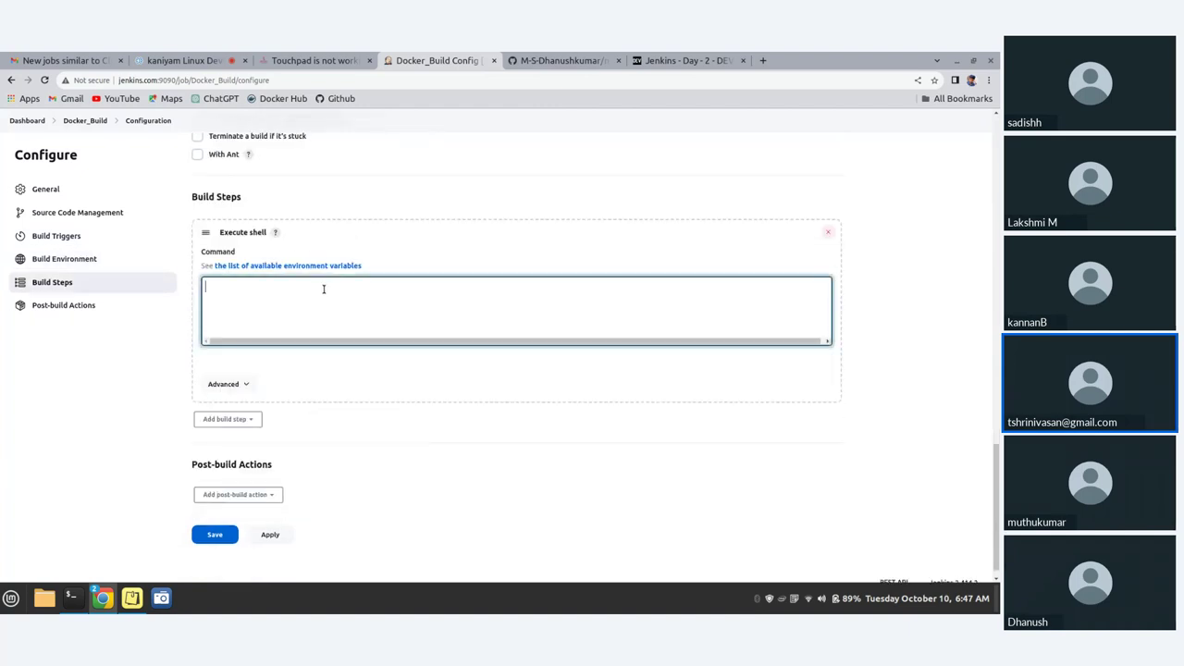
{"action": "left_click", "coordinate": [571, 58]}
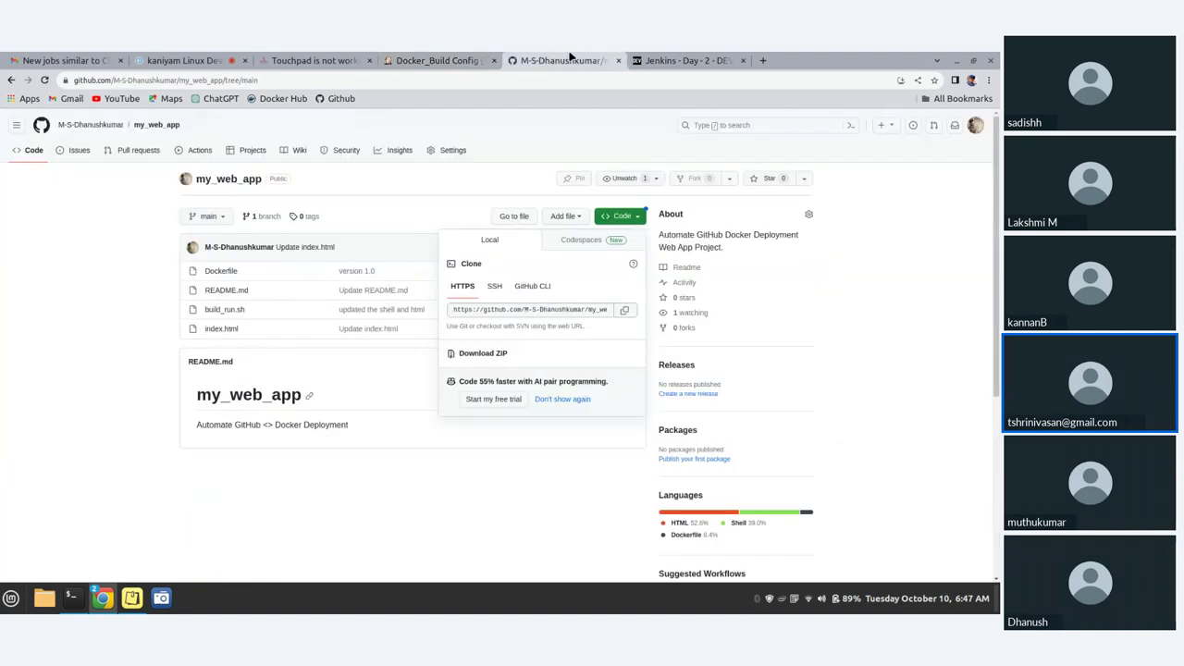
- Copy build_run.sh from the cd line through the final fi for Docker_Build's shell command
{"action": "left_click", "coordinate": [222, 311]}
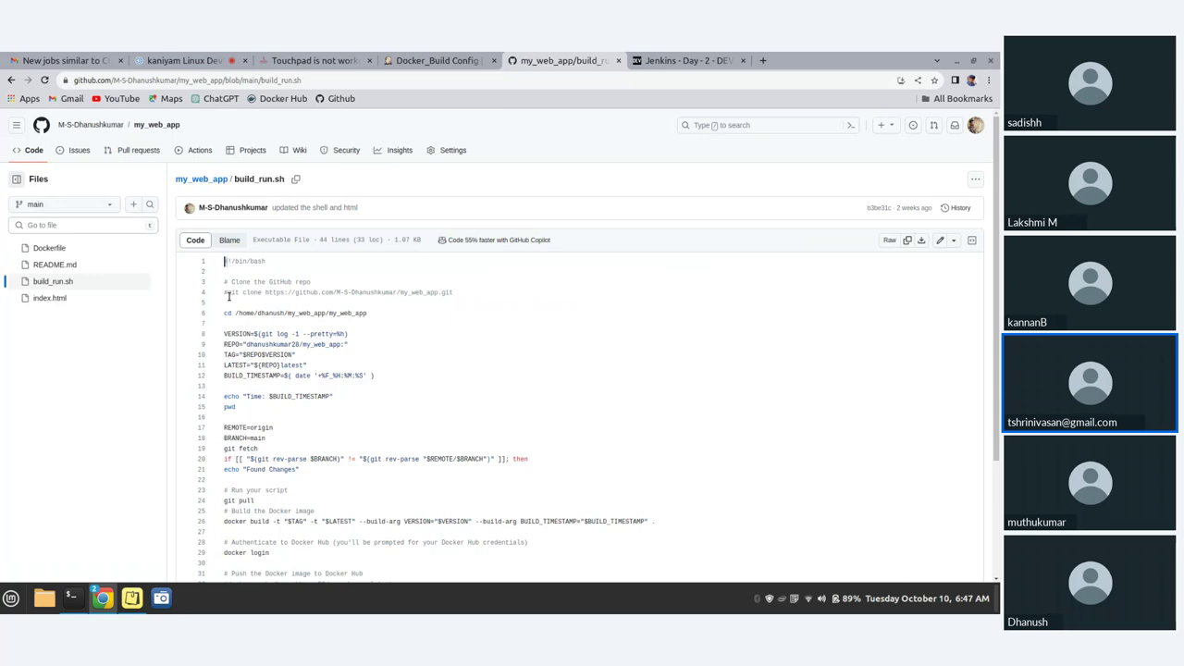
{"action": "left_click", "coordinate": [227, 303]}
{"action": "left_click_drag", "start_coordinate": [258, 335], "coordinate": [234, 588]}
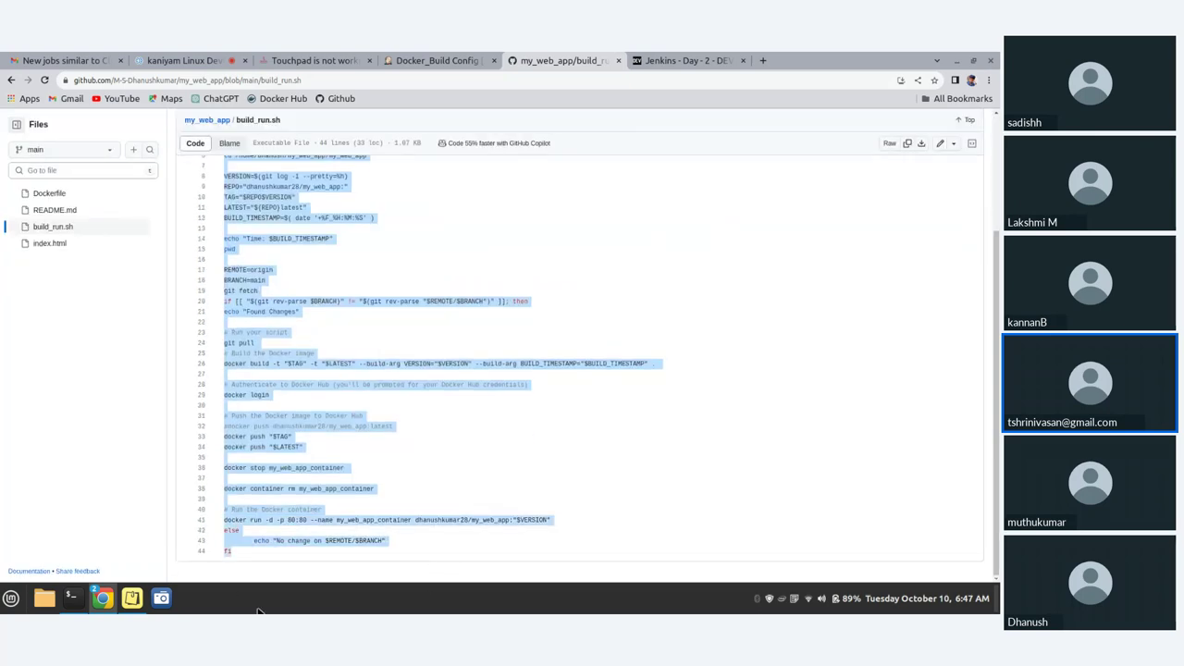
{"action": "left_click", "coordinate": [431, 58]}
{"action": "left_click", "coordinate": [247, 293]}
- Paste the copied build_run.sh script into the Execute shell command box
{"action": "key", "text": "ctrl+v"}
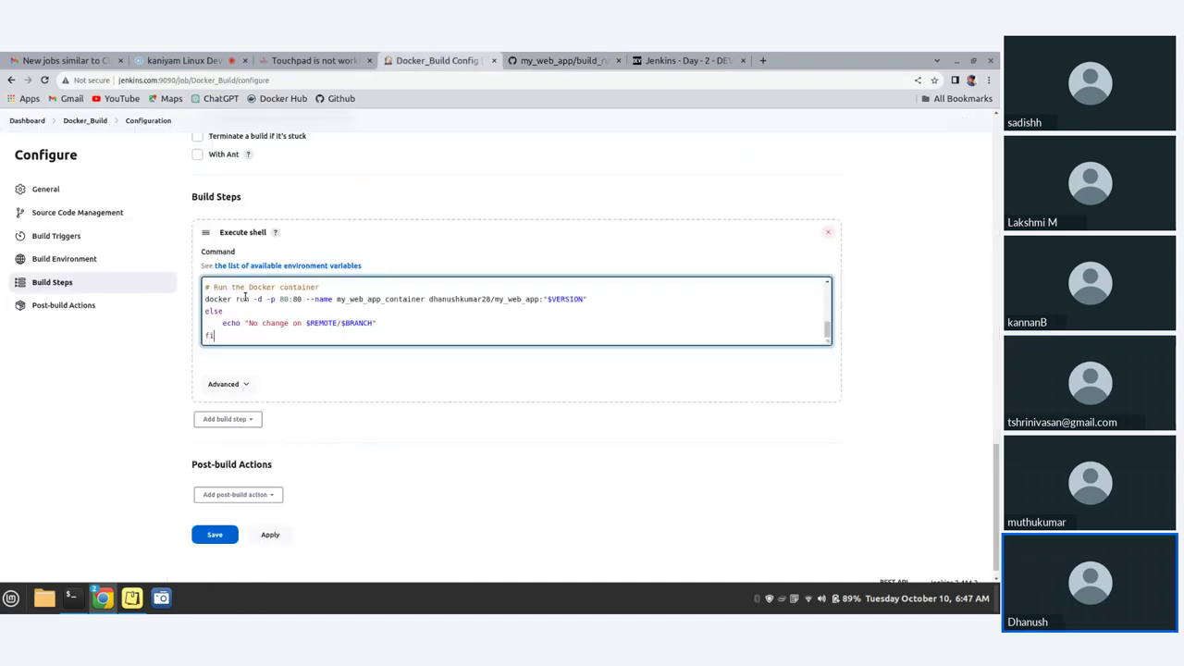
{"action": "scroll", "coordinate": [296, 296], "scroll_direction": "up", "scroll_amount": 10}
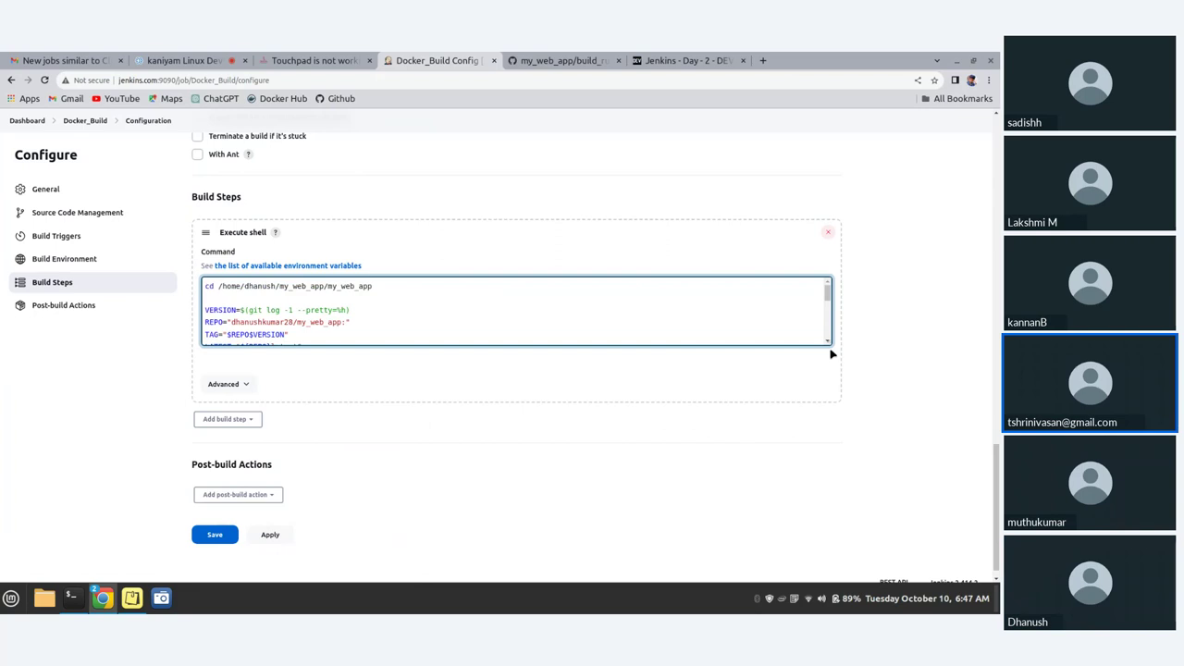
{"action": "scroll", "coordinate": [299, 372], "scroll_direction": "up", "scroll_amount": 4}
{"action": "scroll", "coordinate": [299, 370], "scroll_direction": "down", "scroll_amount": 2}
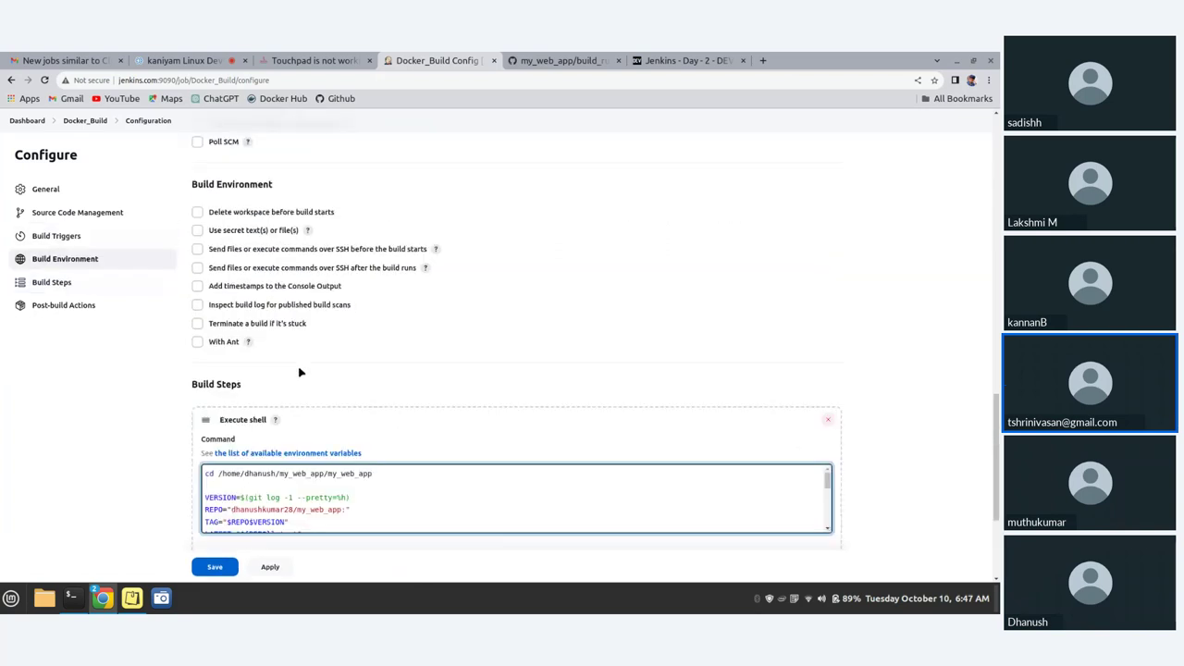
{"action": "scroll", "coordinate": [270, 485], "scroll_direction": "down", "scroll_amount": 2}
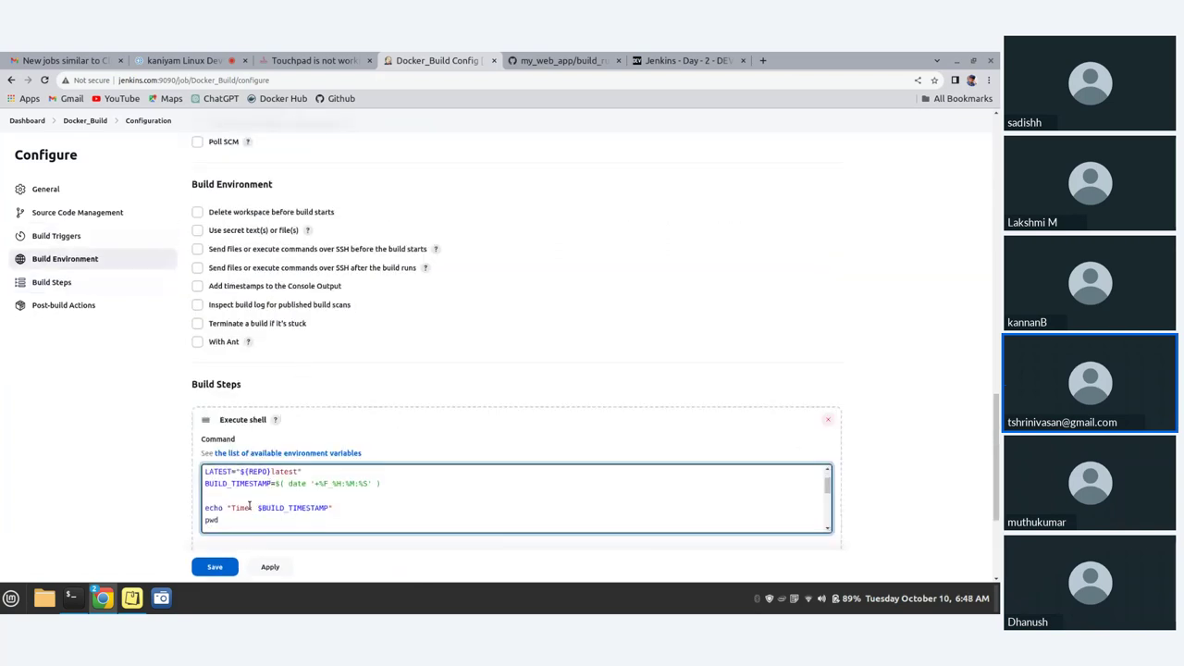
{"action": "scroll", "coordinate": [221, 484], "scroll_direction": "up", "scroll_amount": 3}
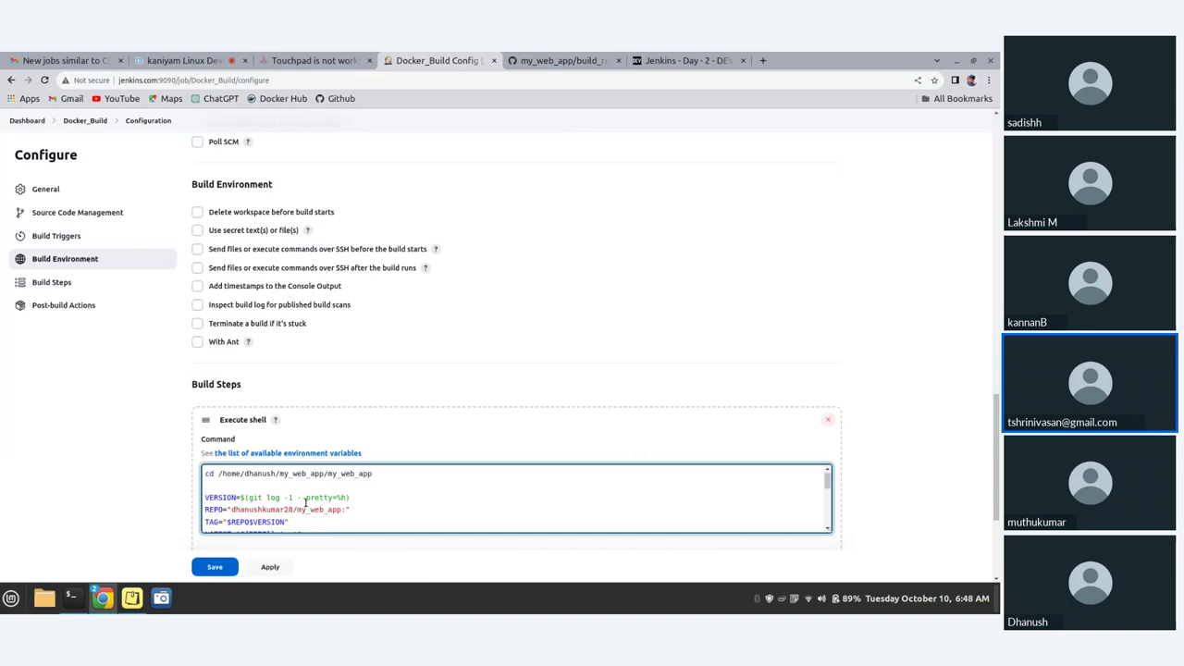
- Remove the cd /home/dhanush/my_web_app/my_web_app line so the script starts at VERSION
{"action": "left_click", "coordinate": [407, 472]}
{"action": "left_click_drag", "start_coordinate": [378, 473], "coordinate": [141, 476]}
{"action": "key", "text": "BackSpace"}
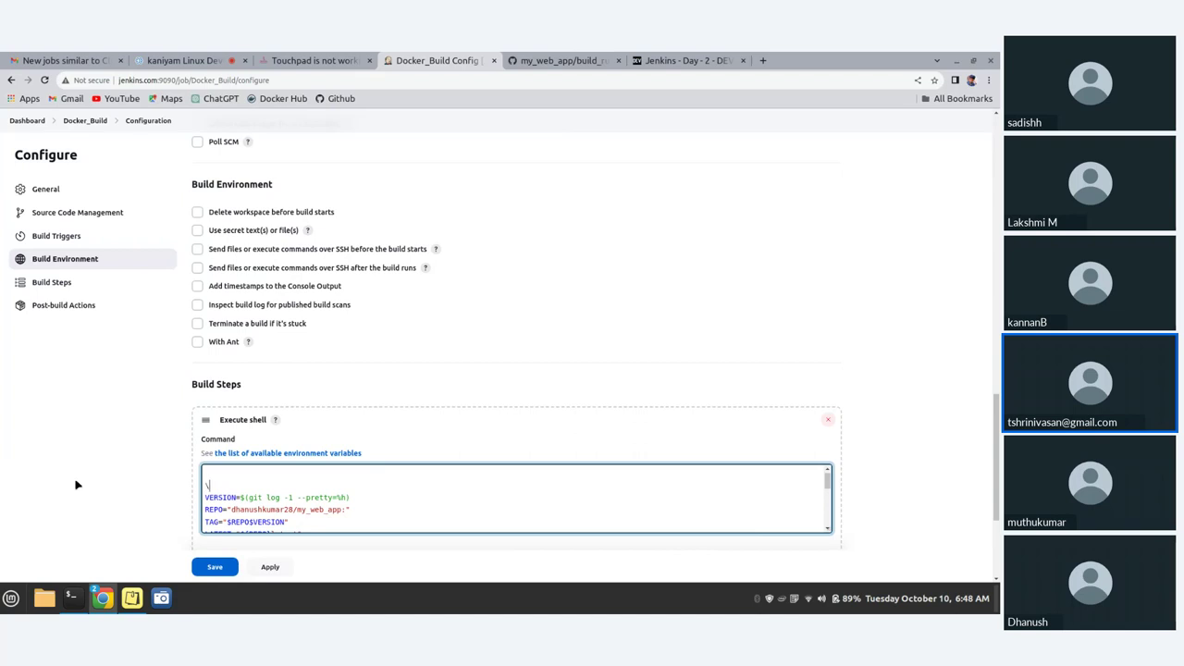
{"action": "key", "text": "Down"}
{"action": "key", "text": "BackSpace"}
{"action": "key", "text": "BackSpace"}
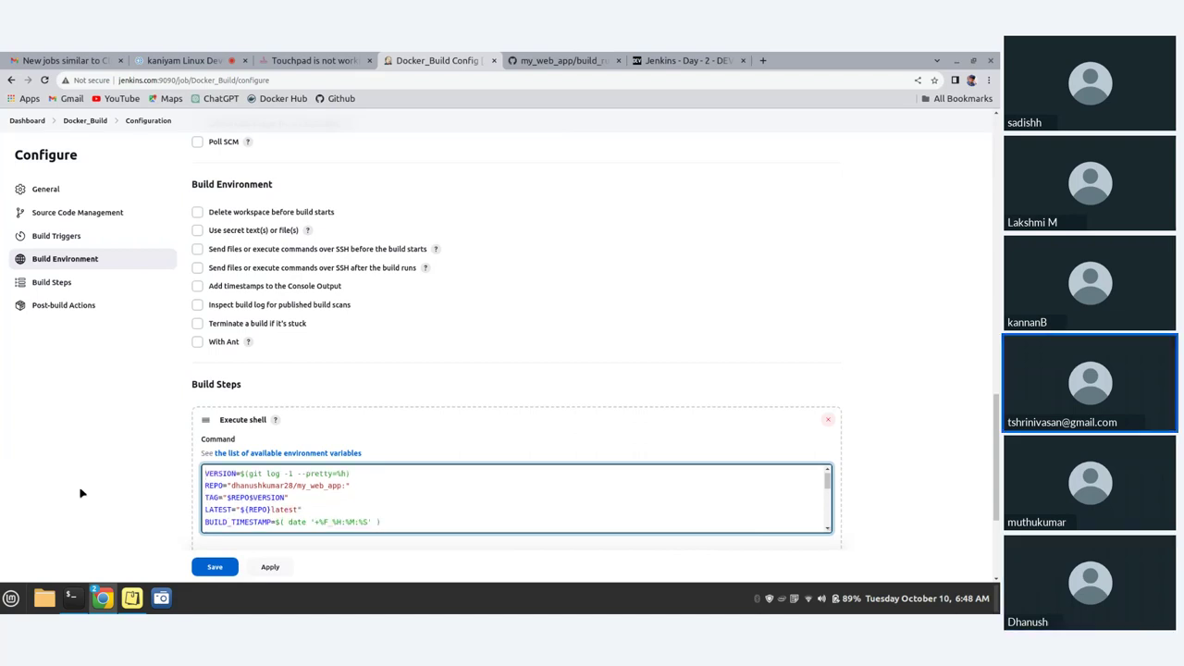
{"action": "scroll", "coordinate": [284, 485], "scroll_direction": "down", "scroll_amount": 1}
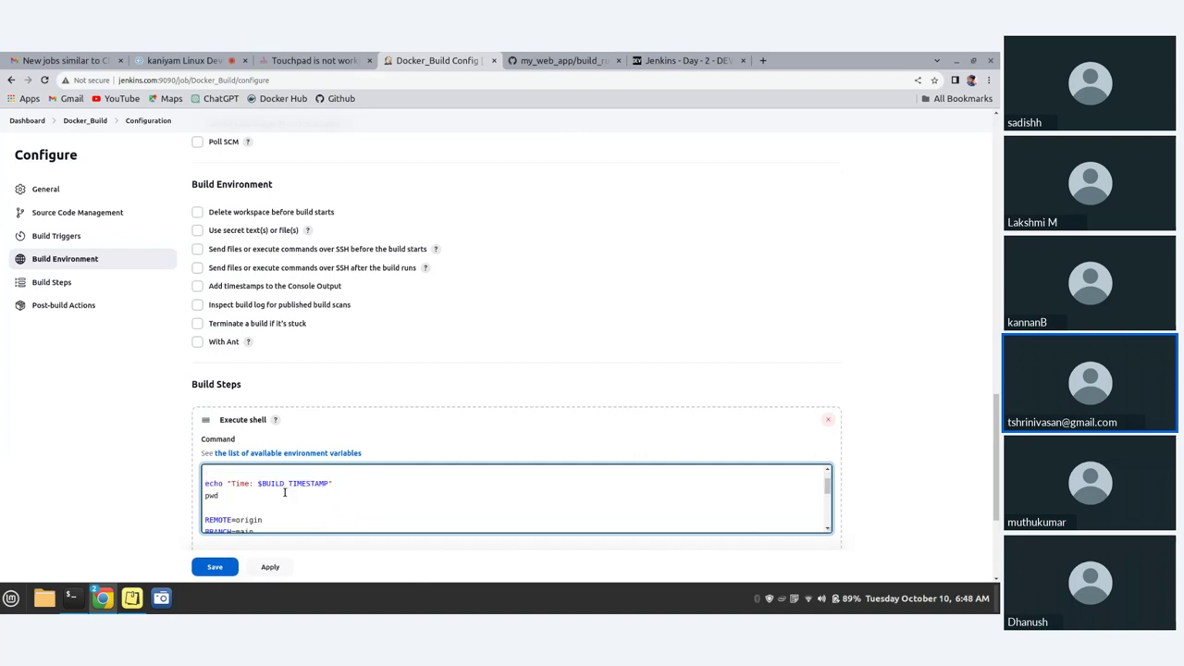
{"action": "scroll", "coordinate": [284, 493], "scroll_direction": "up", "scroll_amount": 2}
{"action": "scroll", "coordinate": [286, 492], "scroll_direction": "down", "scroll_amount": 2}
{"action": "scroll", "coordinate": [285, 493], "scroll_direction": "down", "scroll_amount": 2}
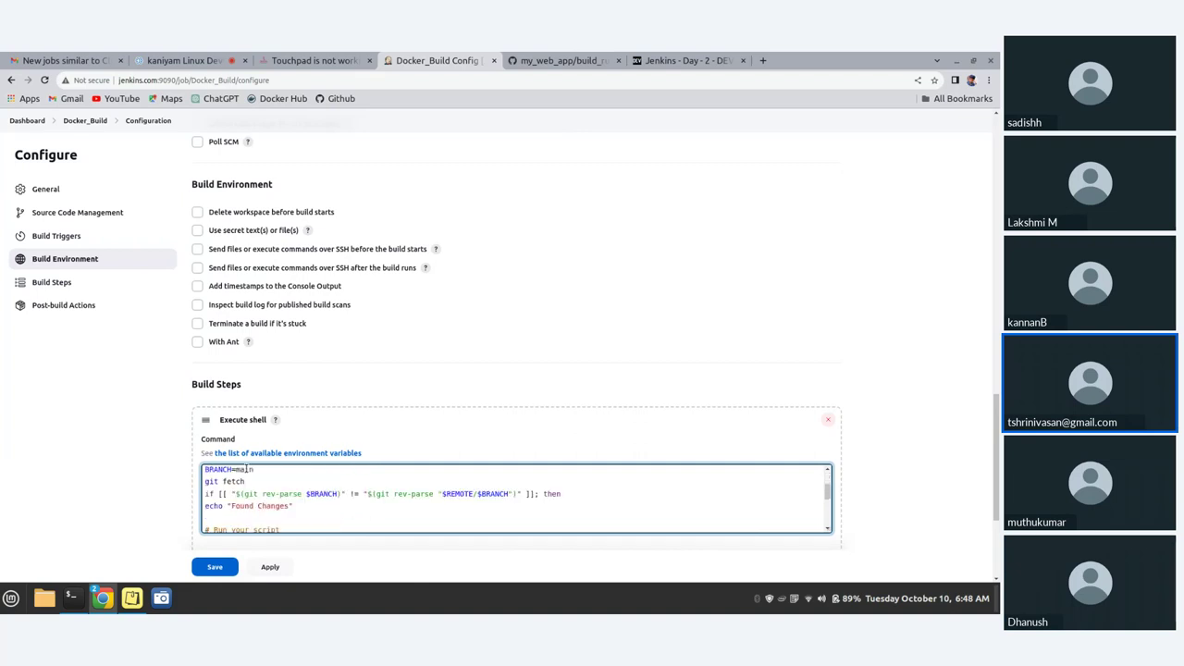
{"action": "scroll", "coordinate": [259, 523], "scroll_direction": "down", "scroll_amount": 2}
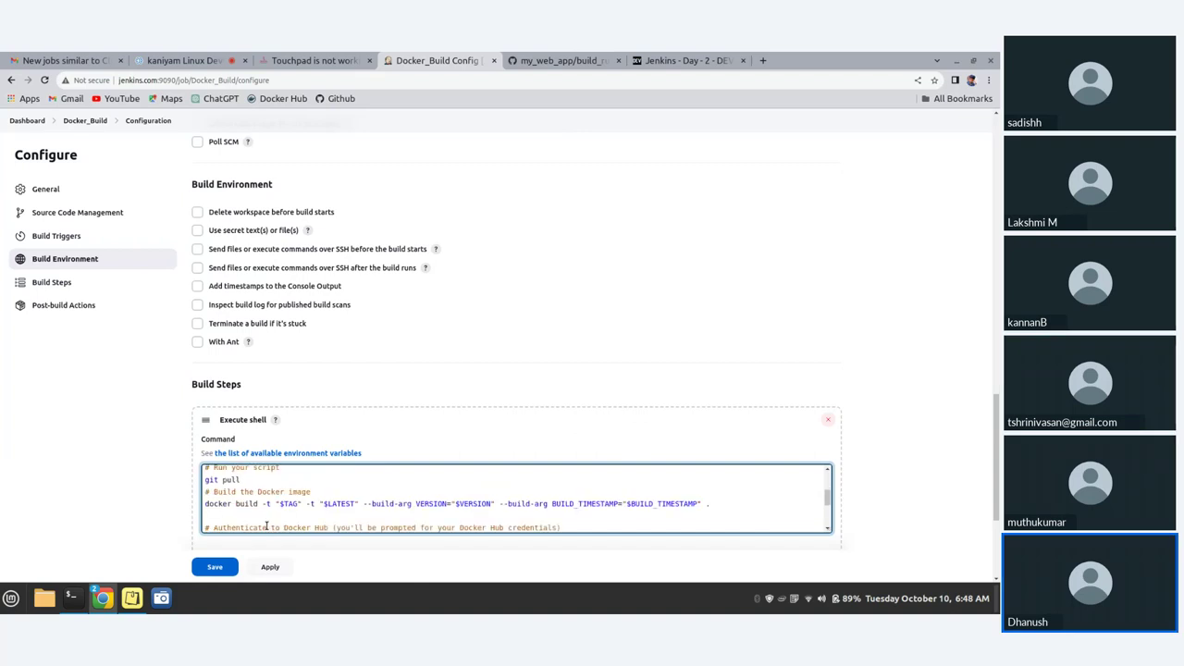
{"action": "scroll", "coordinate": [228, 486], "scroll_direction": "up", "scroll_amount": 2}
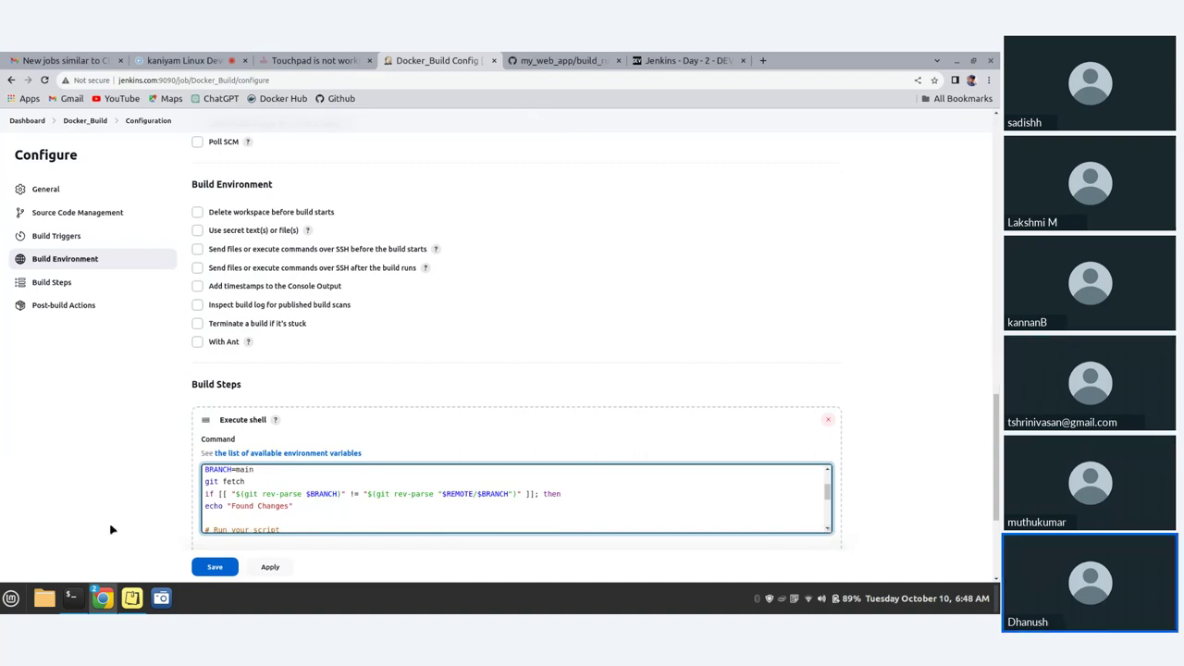
- Search the applications menu for 'tex' and launch the Text Editor
{"action": "left_click", "coordinate": [10, 598]}
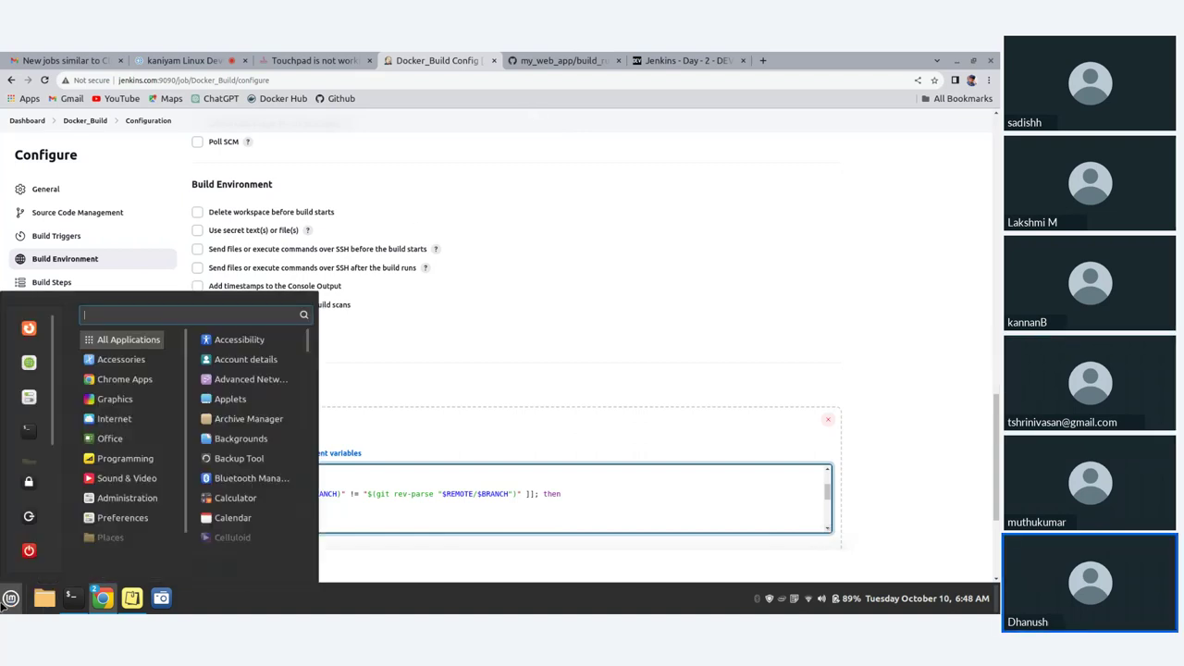
{"action": "type", "text": "tex"}
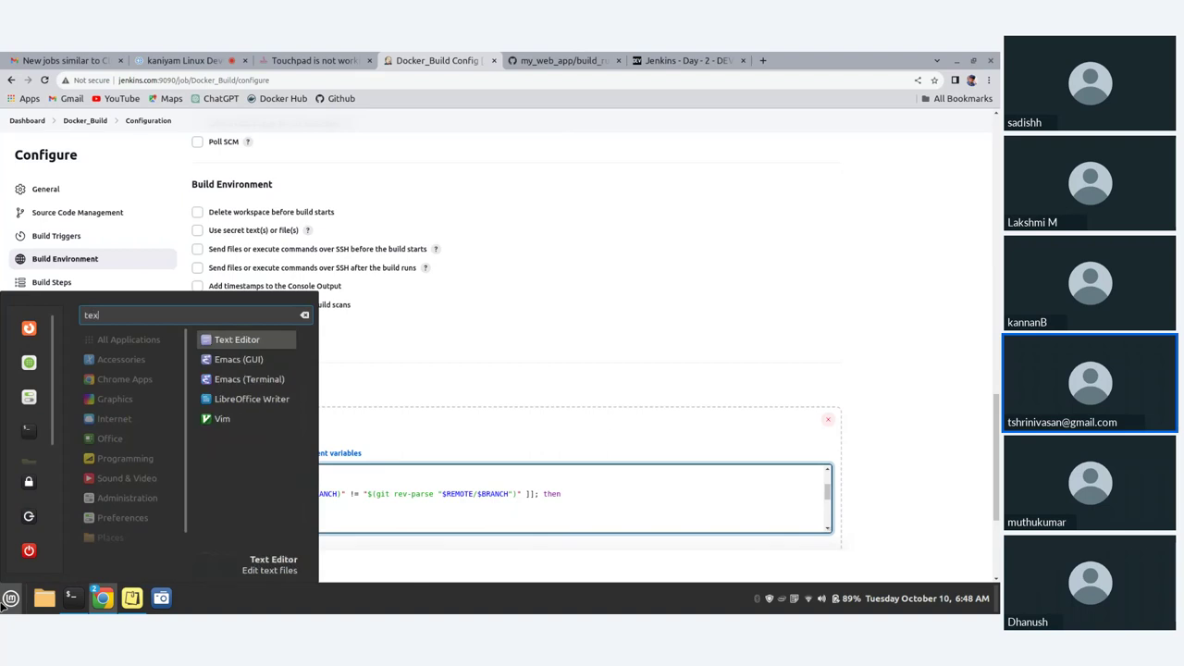
{"action": "left_click", "coordinate": [267, 343]}
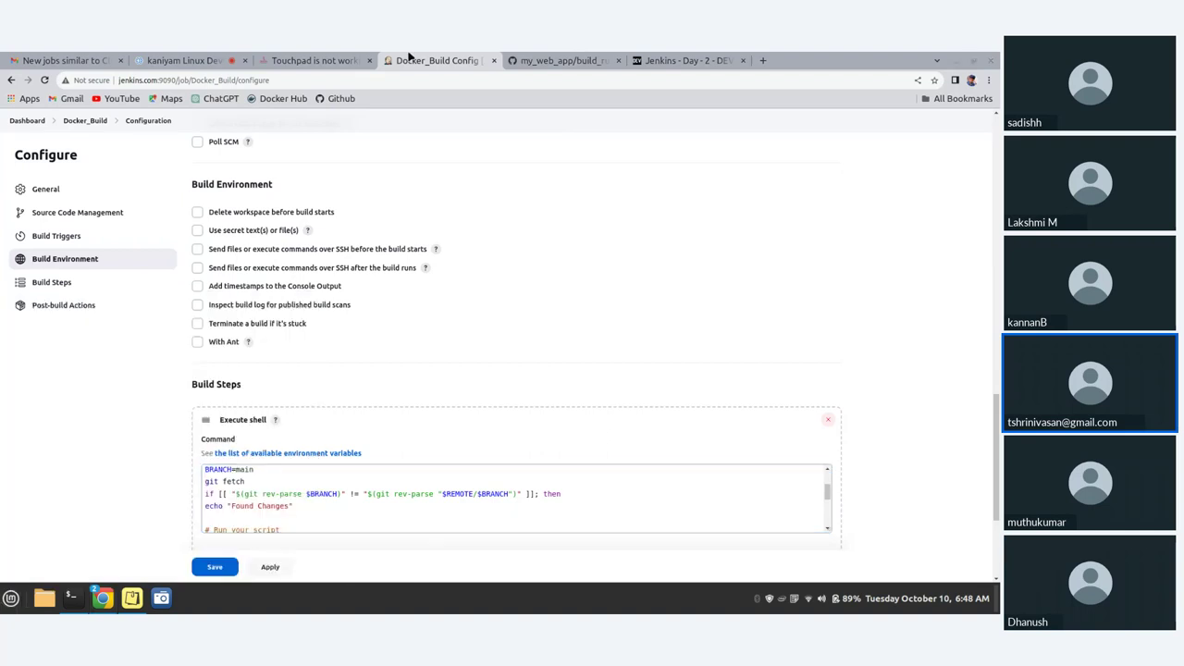
- Copy the raw build_run.sh contents into the new Text Editor document and maximize it
{"action": "left_click", "coordinate": [573, 59]}
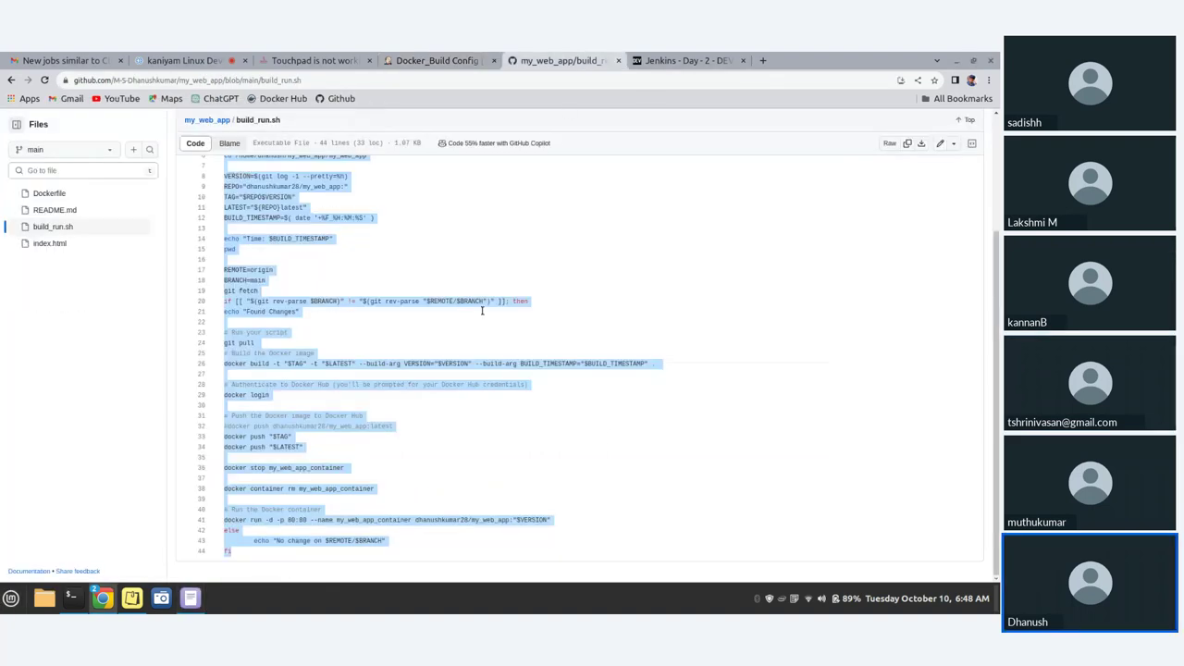
{"action": "scroll", "coordinate": [546, 270], "scroll_direction": "up", "scroll_amount": 3}
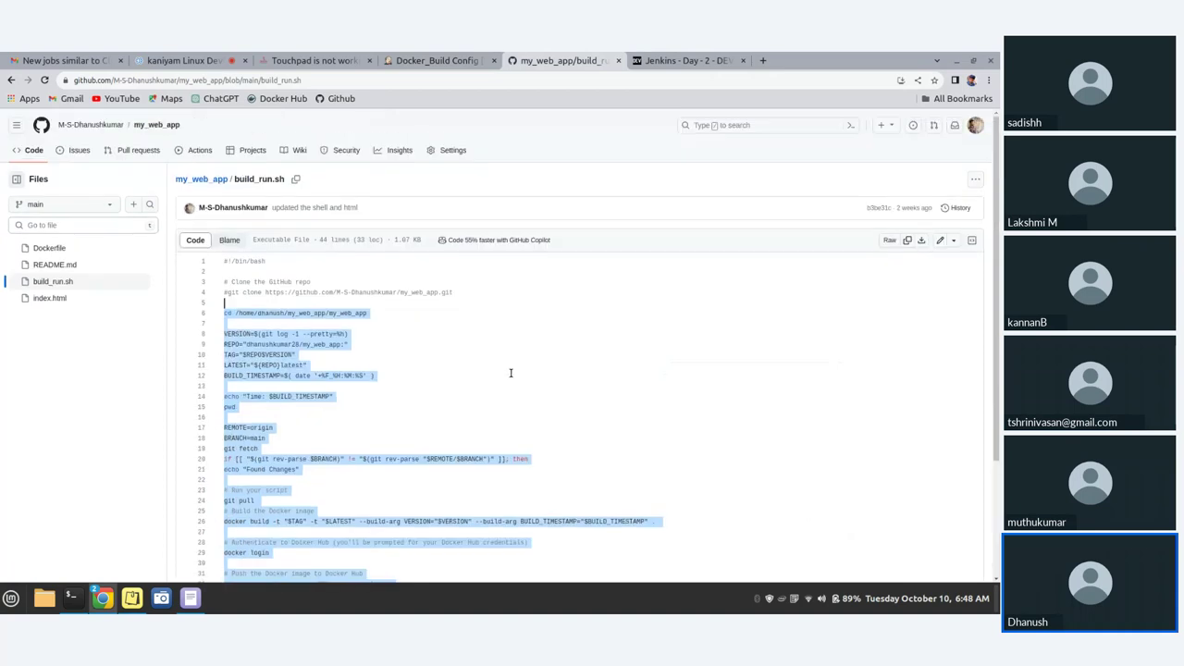
{"action": "left_click", "coordinate": [906, 240]}
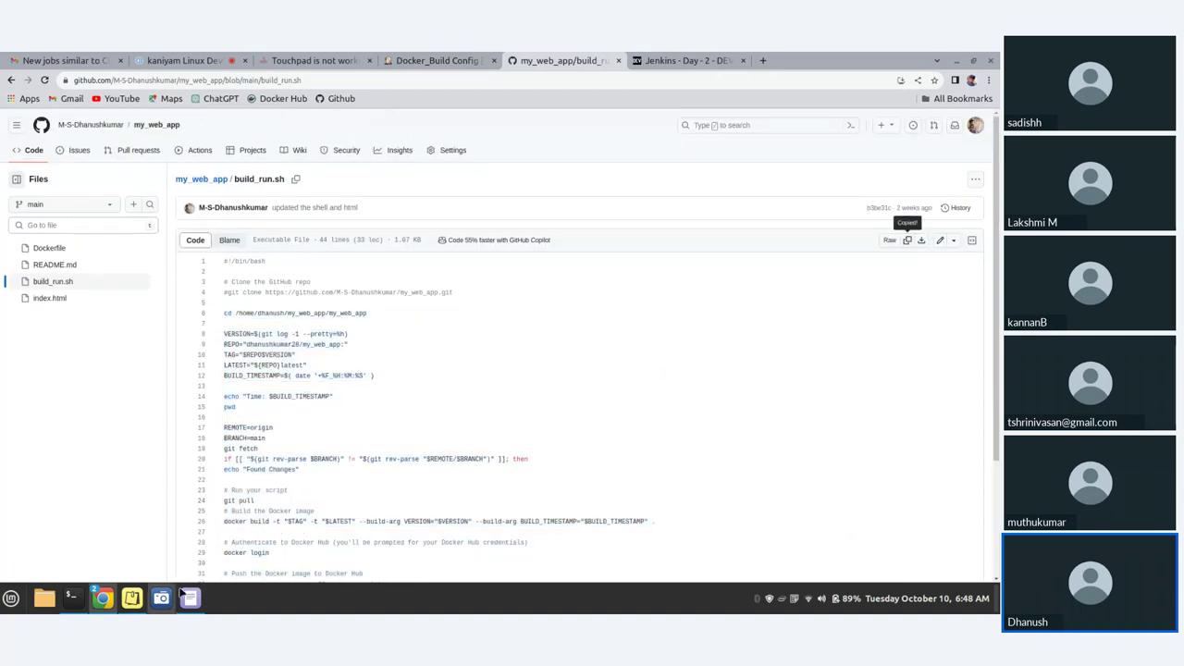
{"action": "left_click", "coordinate": [189, 598]}
{"action": "key", "text": "ctrl+v"}
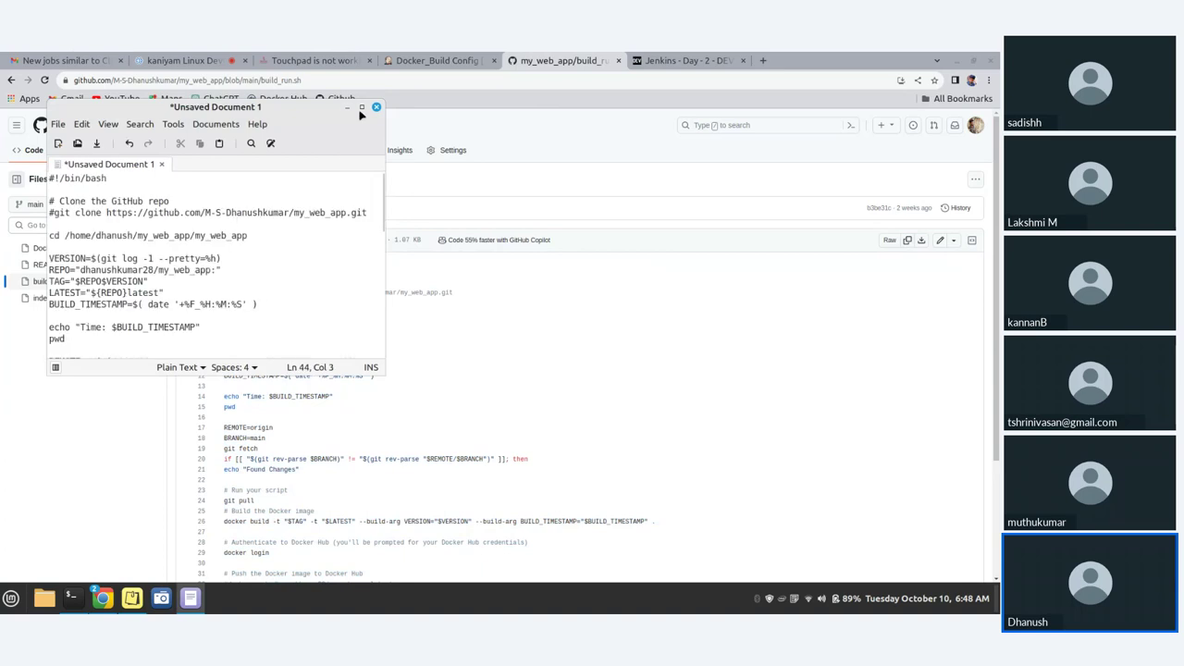
{"action": "left_click", "coordinate": [362, 106]}
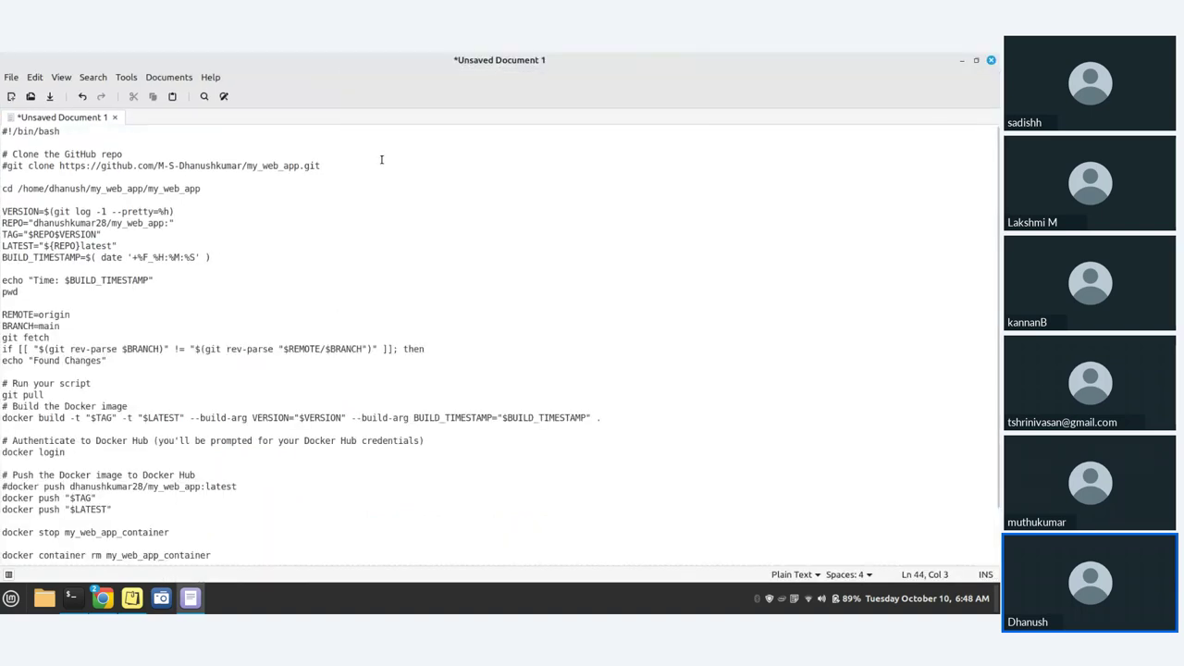
- Delete the shebang and git clone lines at the top of the script
{"action": "left_click_drag", "start_coordinate": [310, 174], "coordinate": [3, 124]}
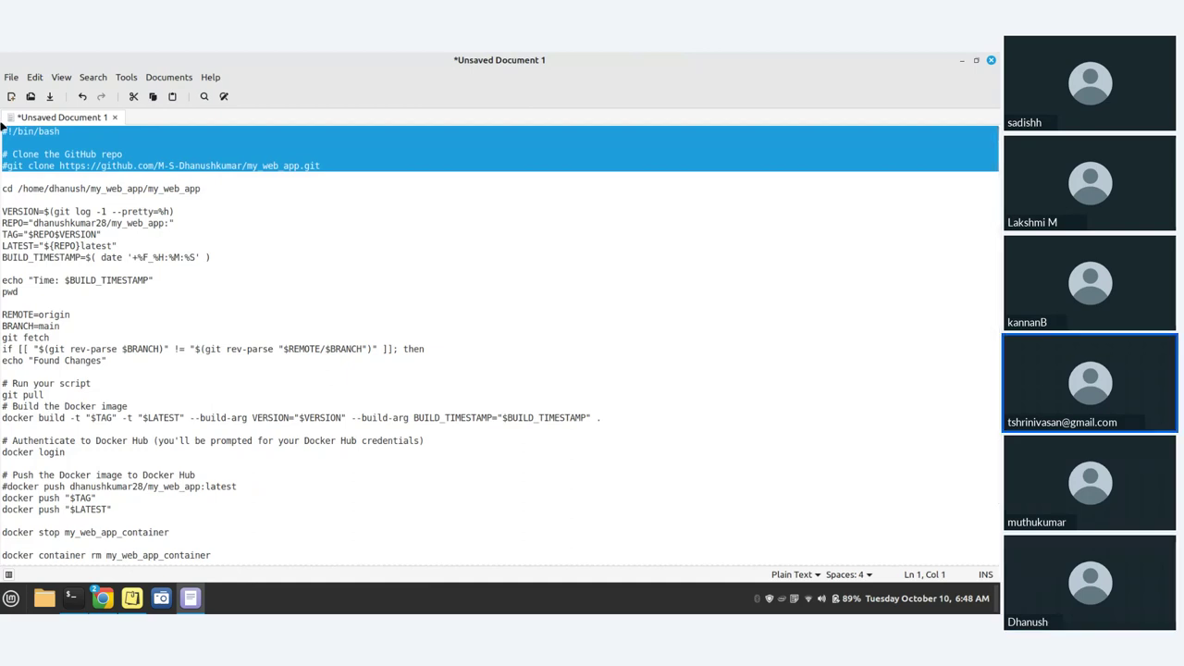
{"action": "key", "text": "Delete"}
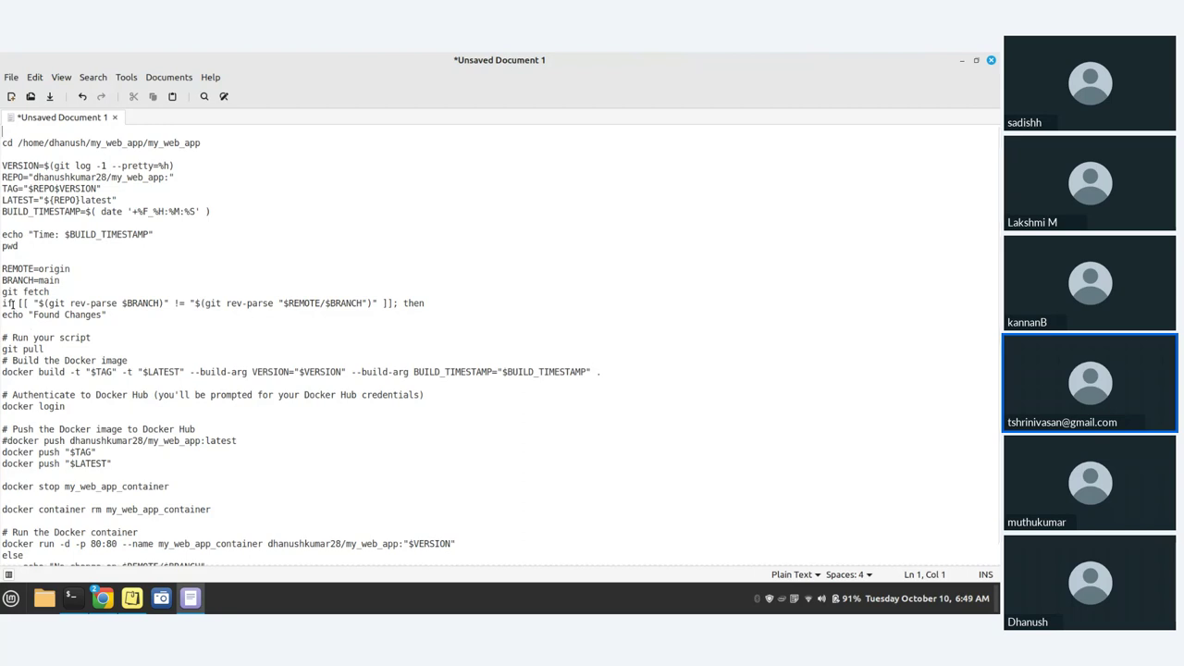
{"action": "left_click", "coordinate": [211, 146]}
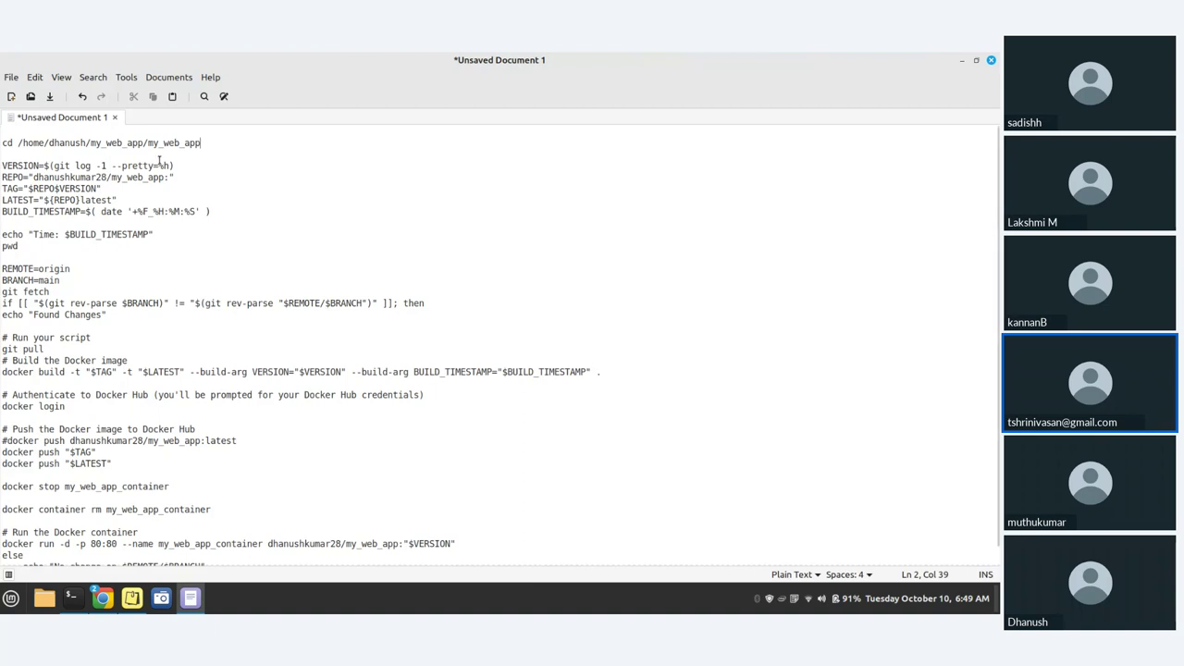
{"action": "left_click", "coordinate": [152, 142]}
{"action": "key", "text": "BackSpace"}
{"action": "key", "text": "BackSpace"}
{"action": "key", "text": "BackSpace"}
{"action": "key", "text": "BackSpace"}
{"action": "key", "text": "BackSpace"}
{"action": "key", "text": "BackSpace"}
{"action": "key", "text": "BackSpace"}
{"action": "key", "text": "BackSpace"}
{"action": "key", "text": "BackSpace"}
{"action": "key", "text": "BackSpace"}
{"action": "key", "text": "BackSpace"}
{"action": "key", "text": "BackSpace"}
{"action": "key", "text": "BackSpace"}
{"action": "key", "text": "BackSpace"}
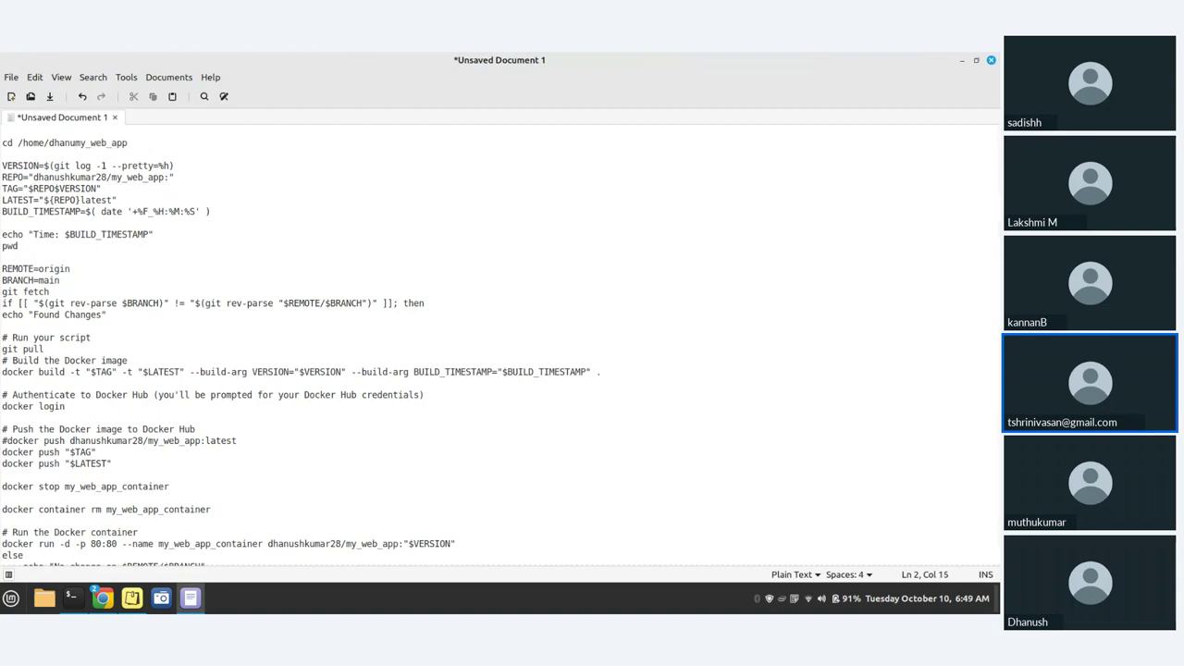
{"action": "key", "text": "ctrl+z"}
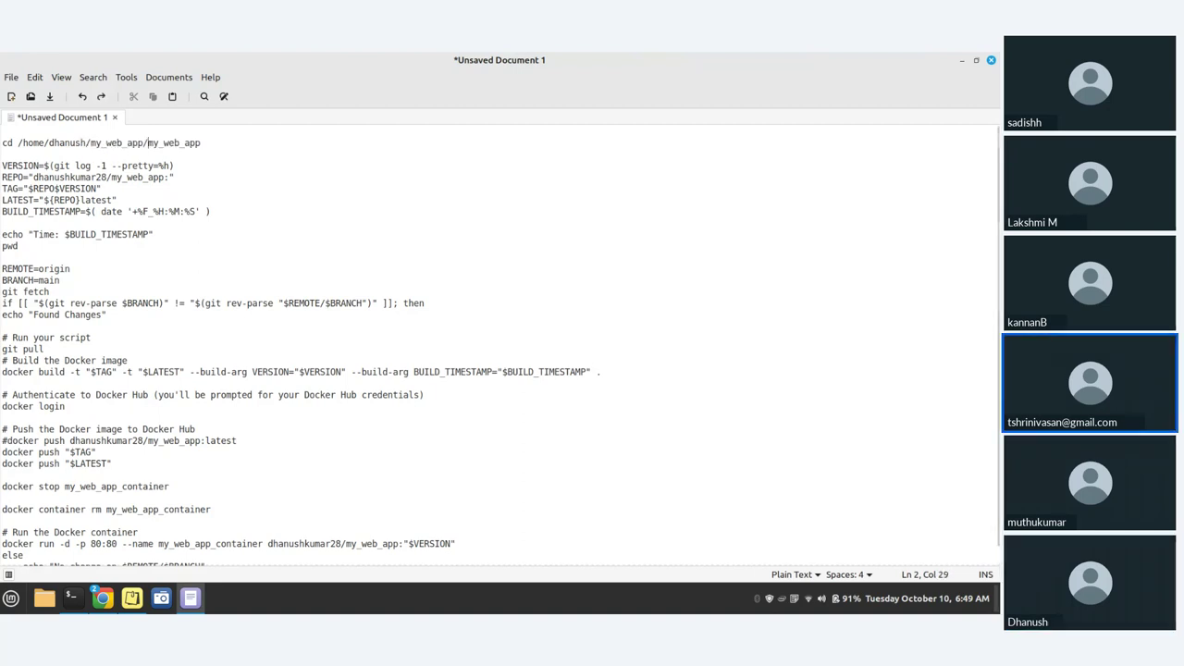
- Trim the cd path so the line reads cd my_web_app/my_web_app
{"action": "left_click", "coordinate": [91, 142]}
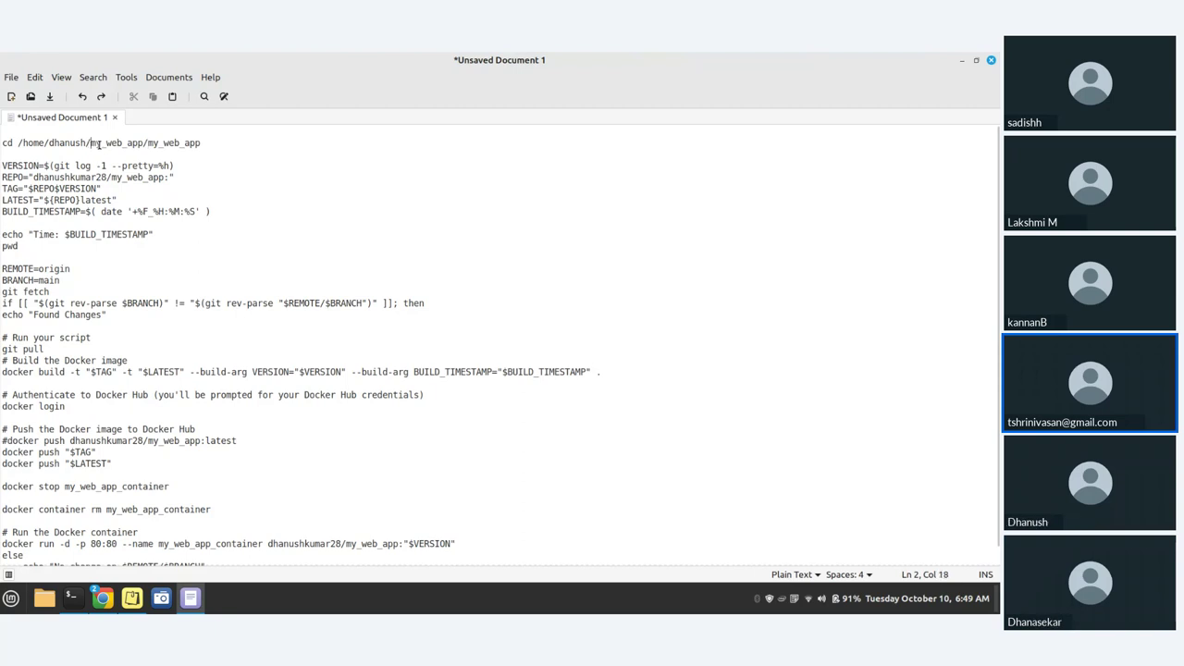
{"action": "key", "text": "Left"}
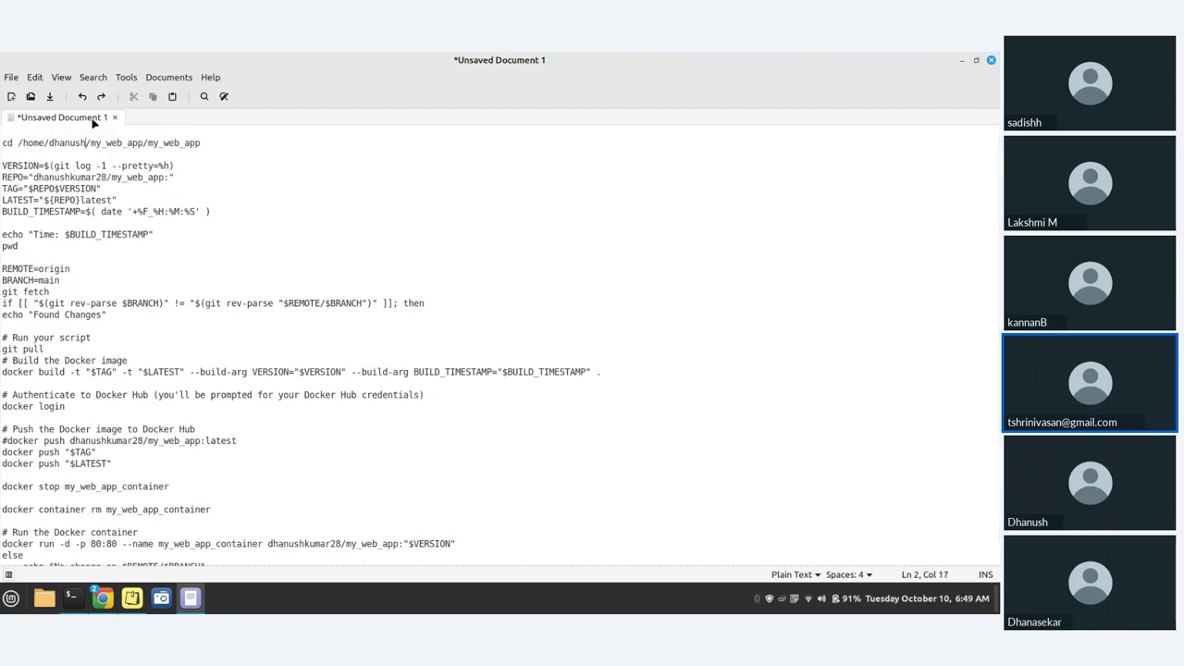
{"action": "key", "text": "BackSpace"}
{"action": "key", "text": "BackSpace"}
{"action": "key", "text": "BackSpace"}
{"action": "key", "text": "BackSpace"}
{"action": "key", "text": "BackSpace"}
{"action": "key", "text": "BackSpace"}
{"action": "key", "text": "BackSpace"}
{"action": "key", "text": "BackSpace"}
{"action": "key", "text": "BackSpace"}
{"action": "key", "text": "BackSpace"}
{"action": "key", "text": "BackSpace"}
{"action": "key", "text": "BackSpace"}
{"action": "key", "text": "BackSpace"}
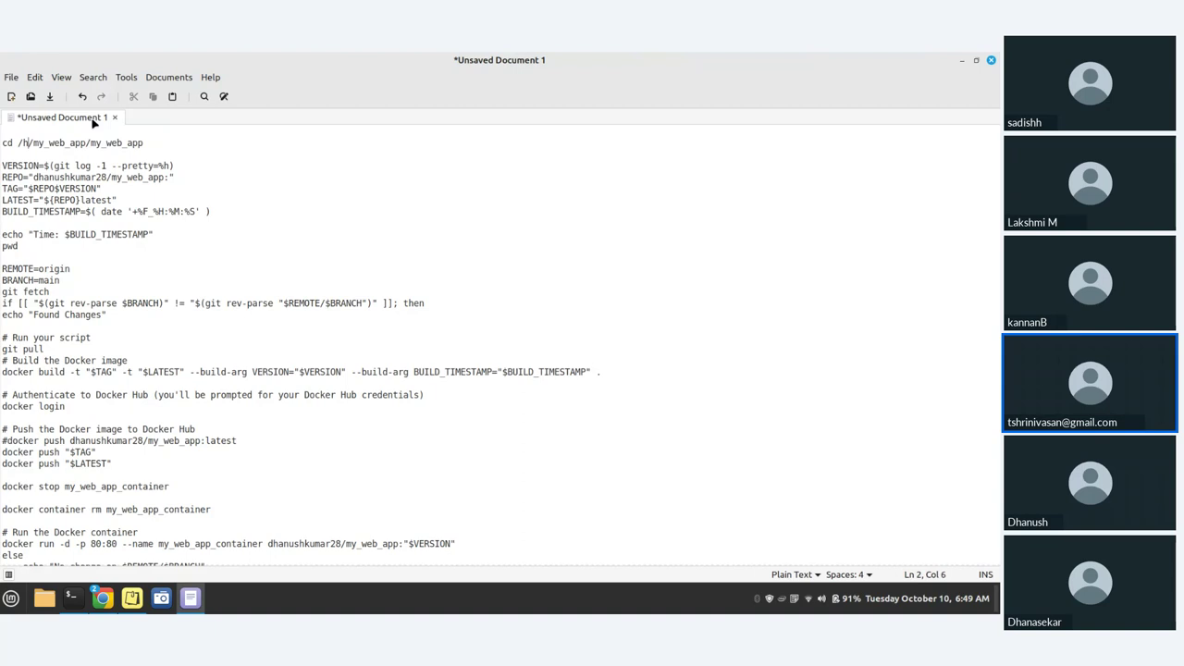
{"action": "left_click", "coordinate": [380, 256]}
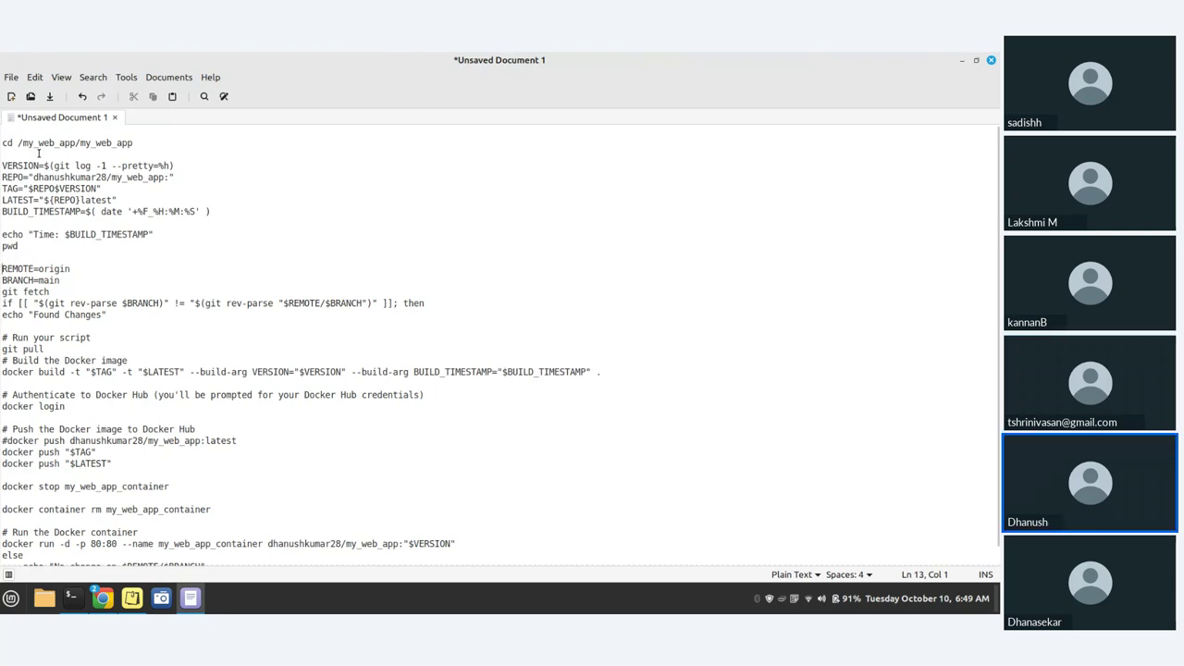
{"action": "key", "text": "BackSpace"}
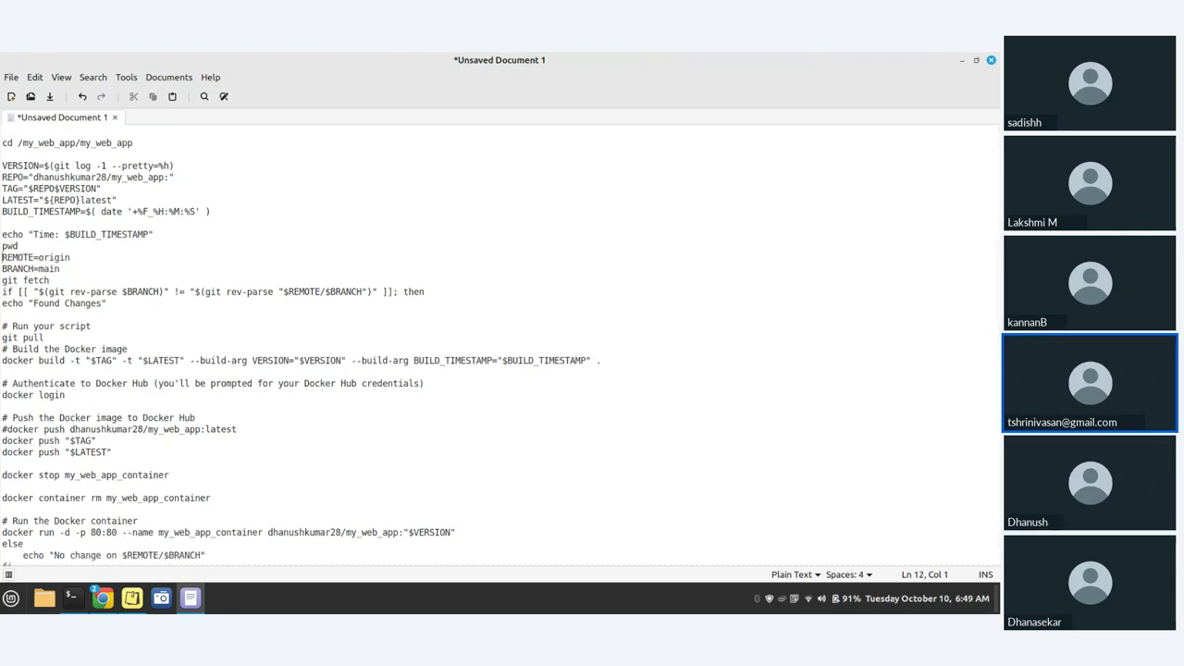
{"action": "key", "text": "Return"}
{"action": "left_click", "coordinate": [18, 142]}
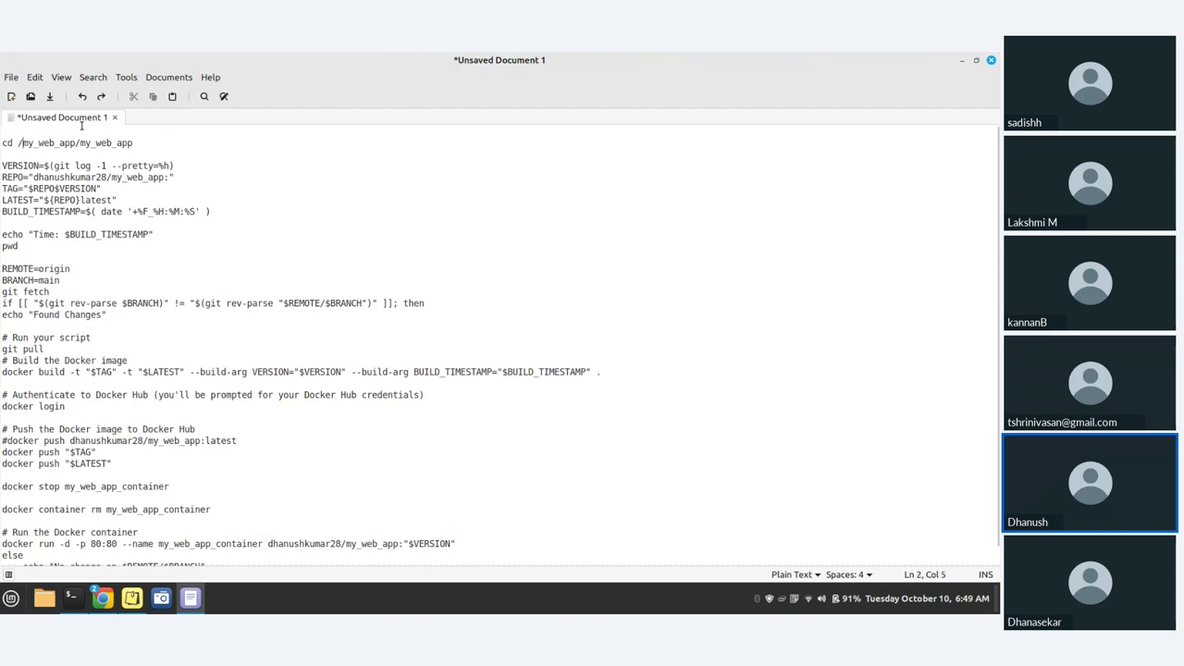
{"action": "key", "text": "BackSpace"}
{"action": "left_click", "coordinate": [153, 226]}
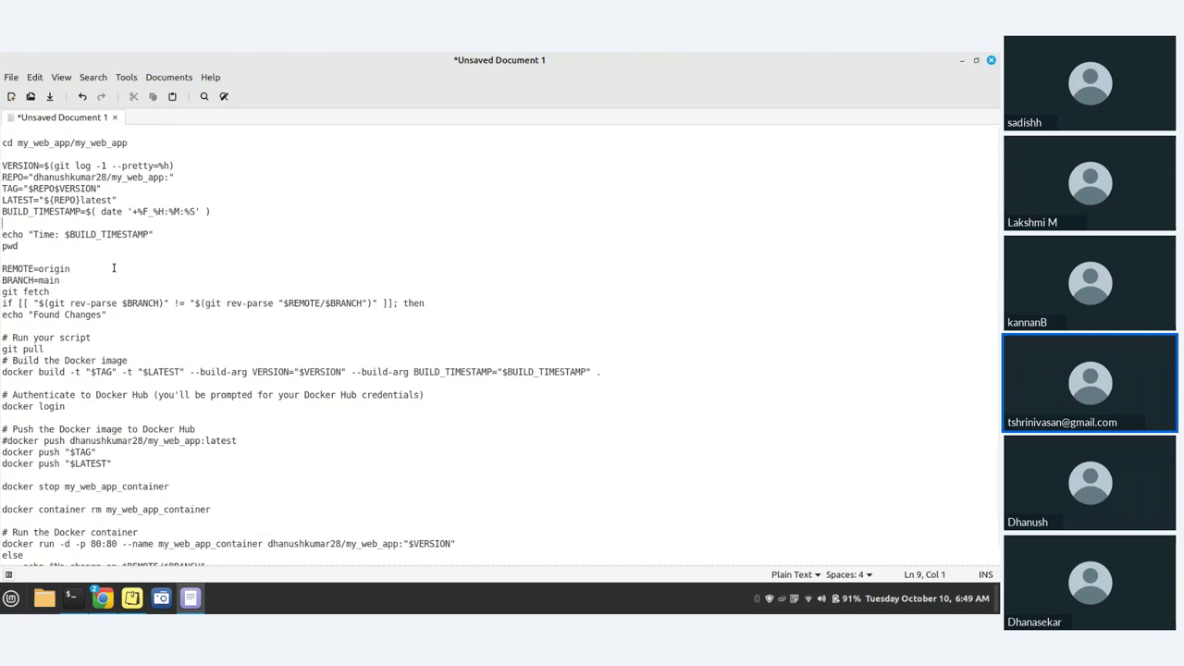
- Comment out docker login, docker push "$TAG" and docker push "$LATEST" with #
{"action": "left_click_drag", "start_coordinate": [66, 408], "coordinate": [5, 387]}
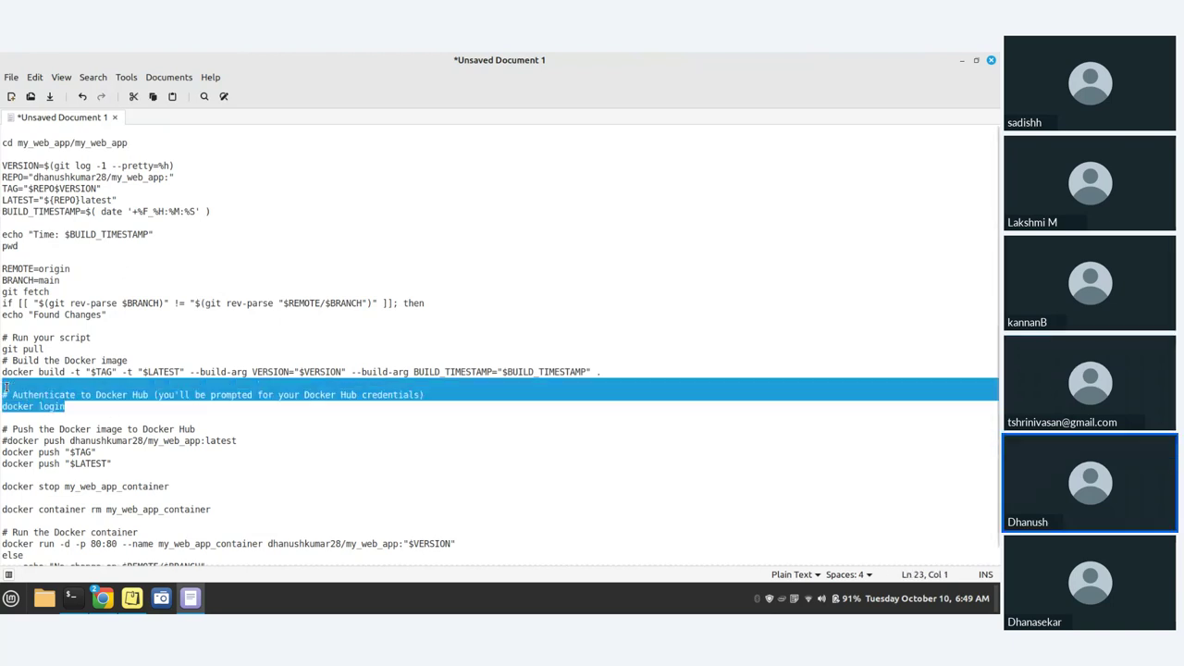
{"action": "left_click", "coordinate": [68, 410]}
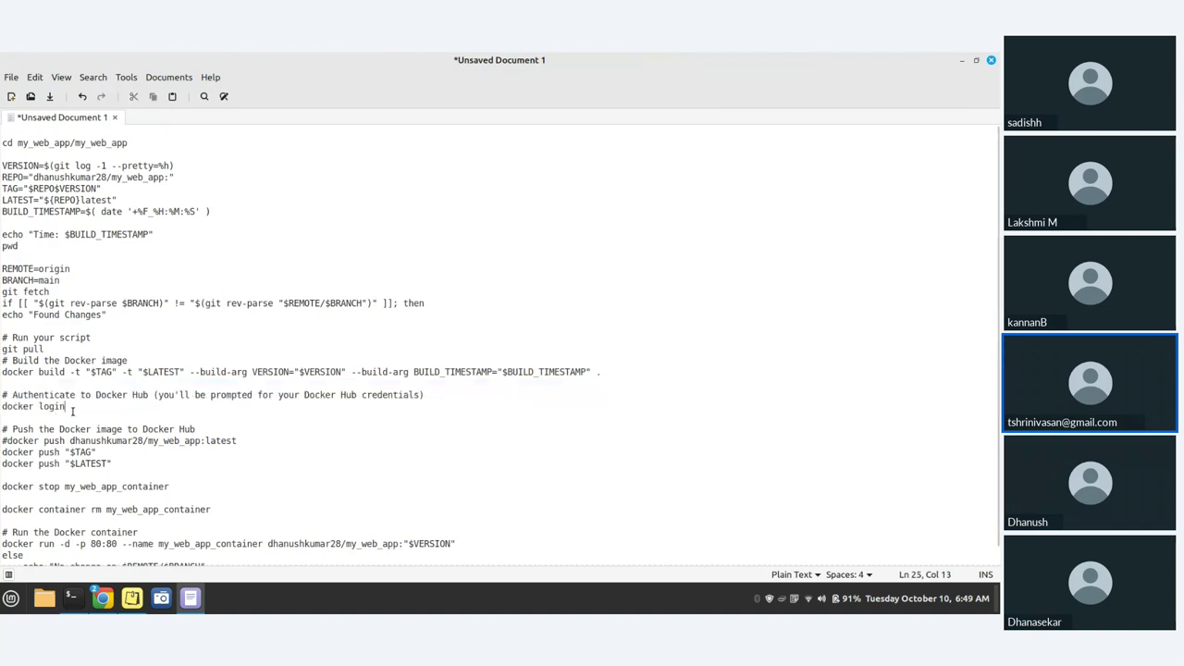
{"action": "key", "text": "Home"}
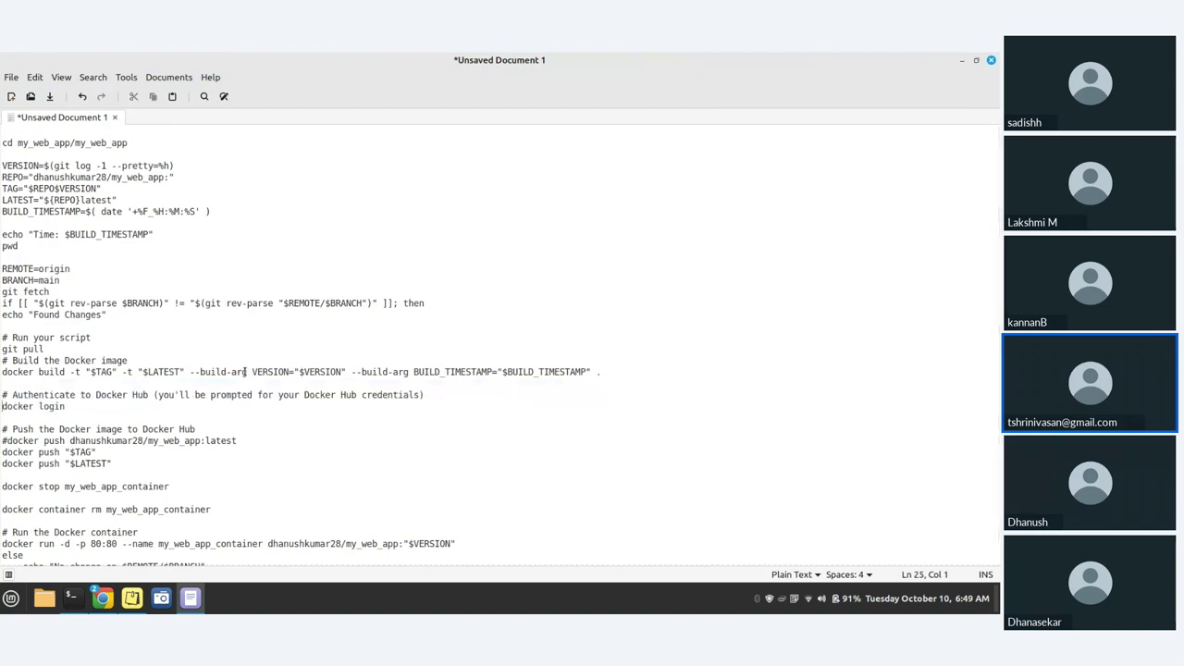
{"action": "type", "text": "#"}
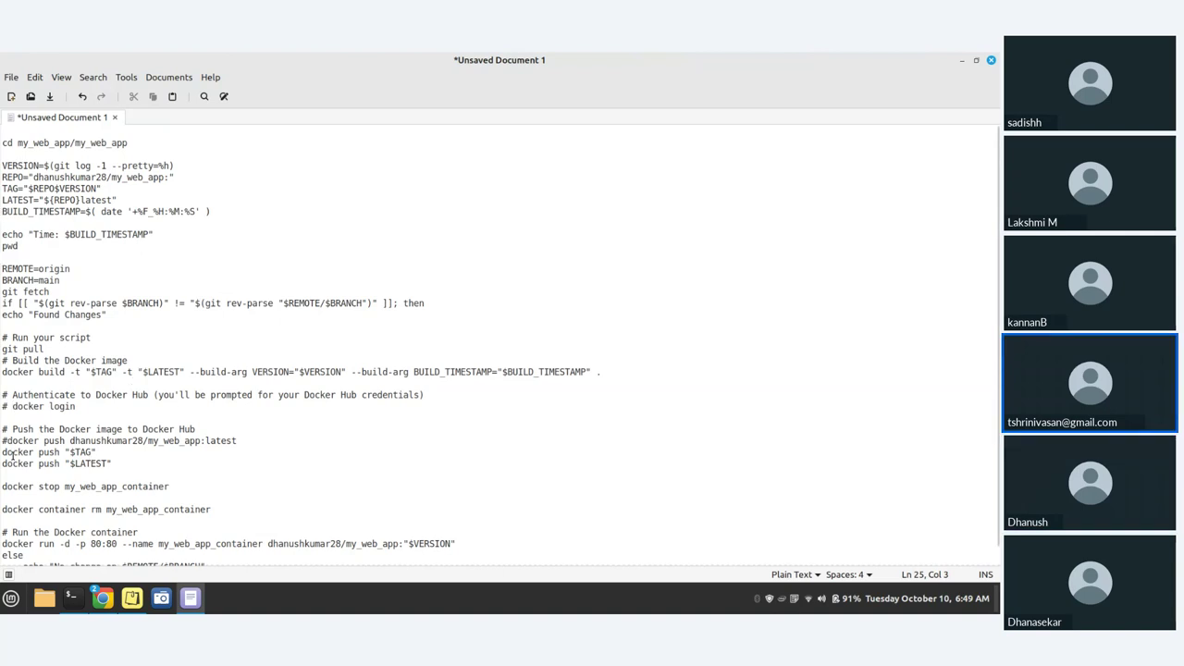
{"action": "left_click", "coordinate": [6, 452]}
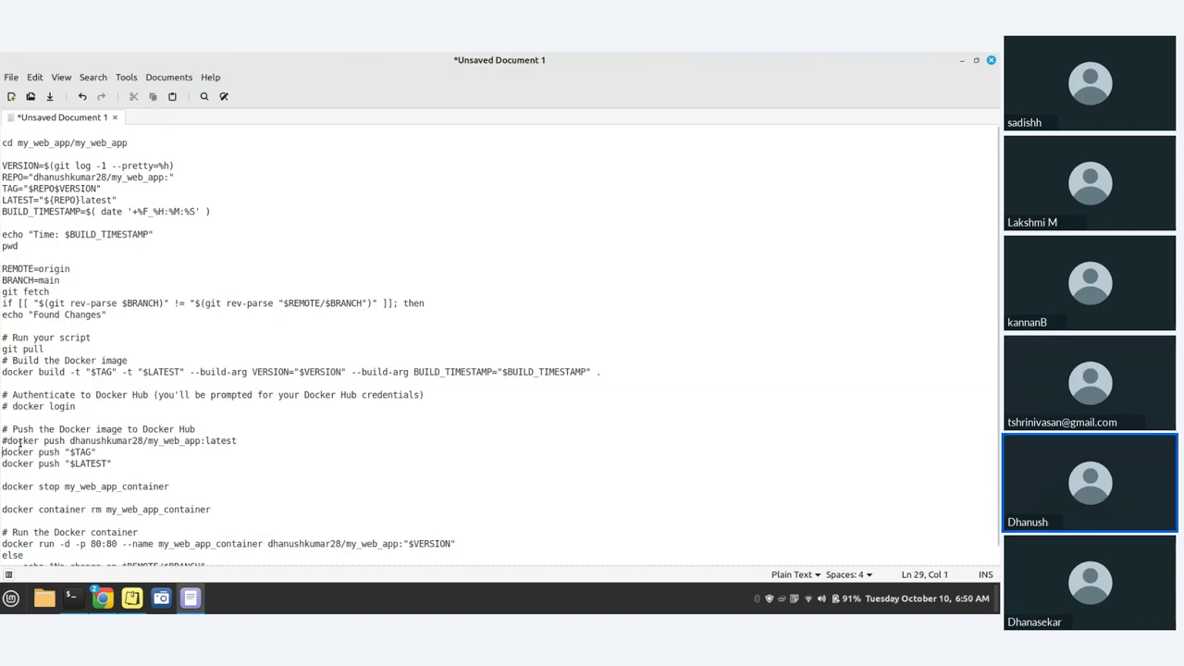
{"action": "type", "text": "#"}
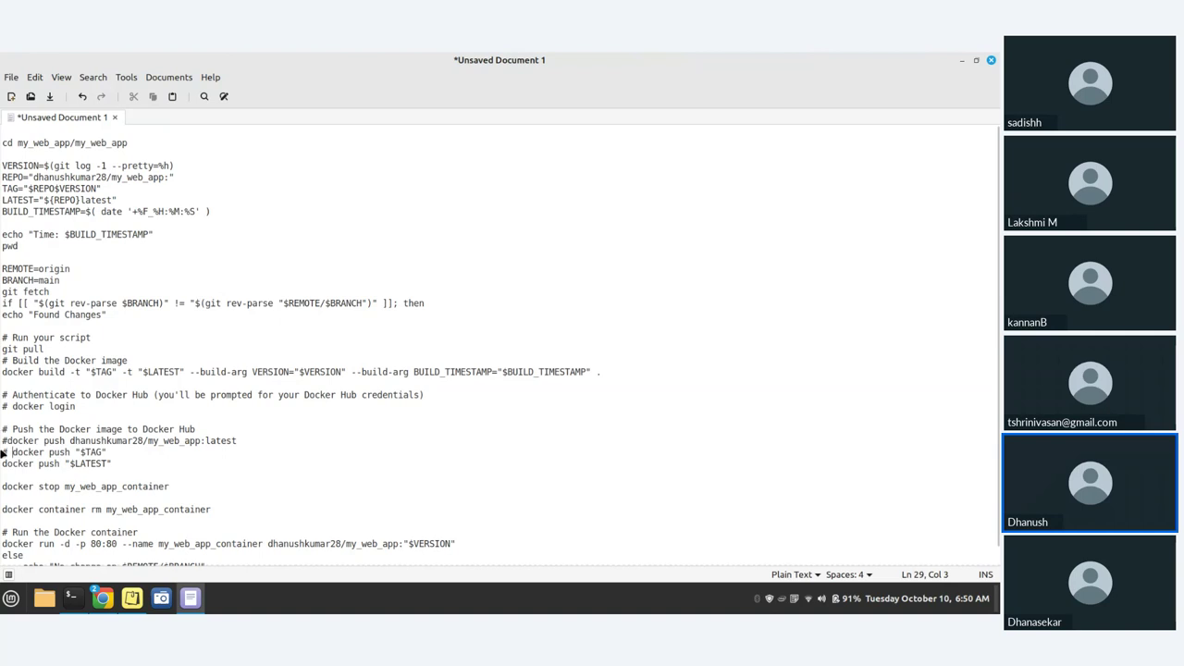
{"action": "left_click", "coordinate": [6, 464]}
{"action": "key", "text": "Left"}
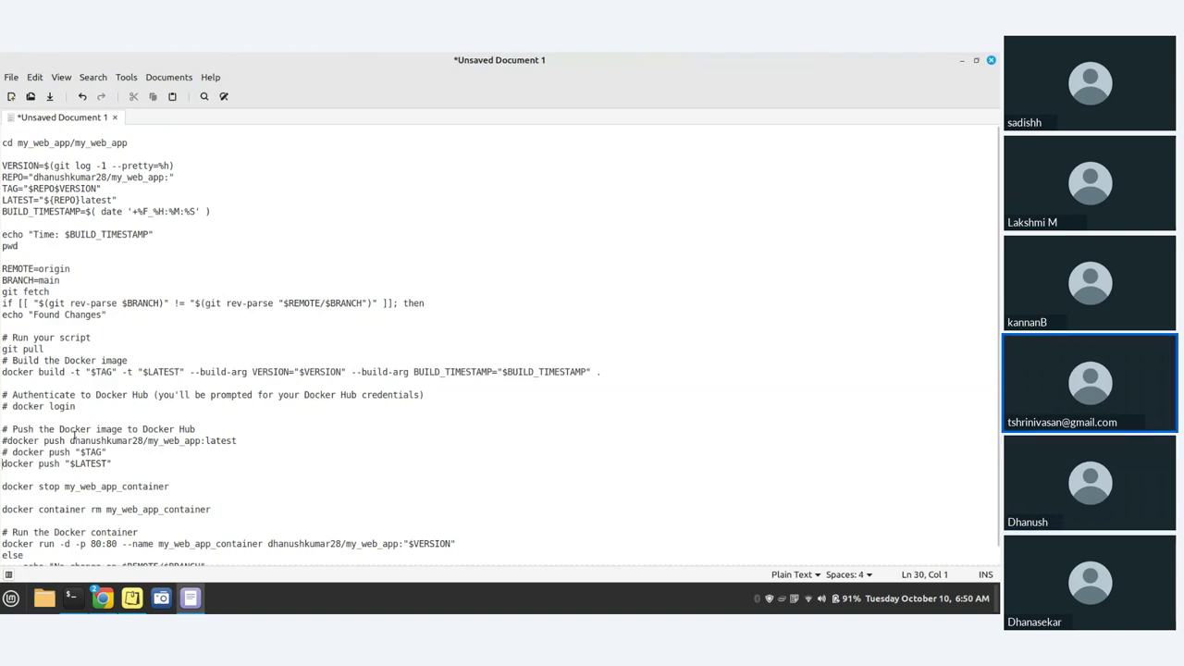
{"action": "type", "text": "#"}
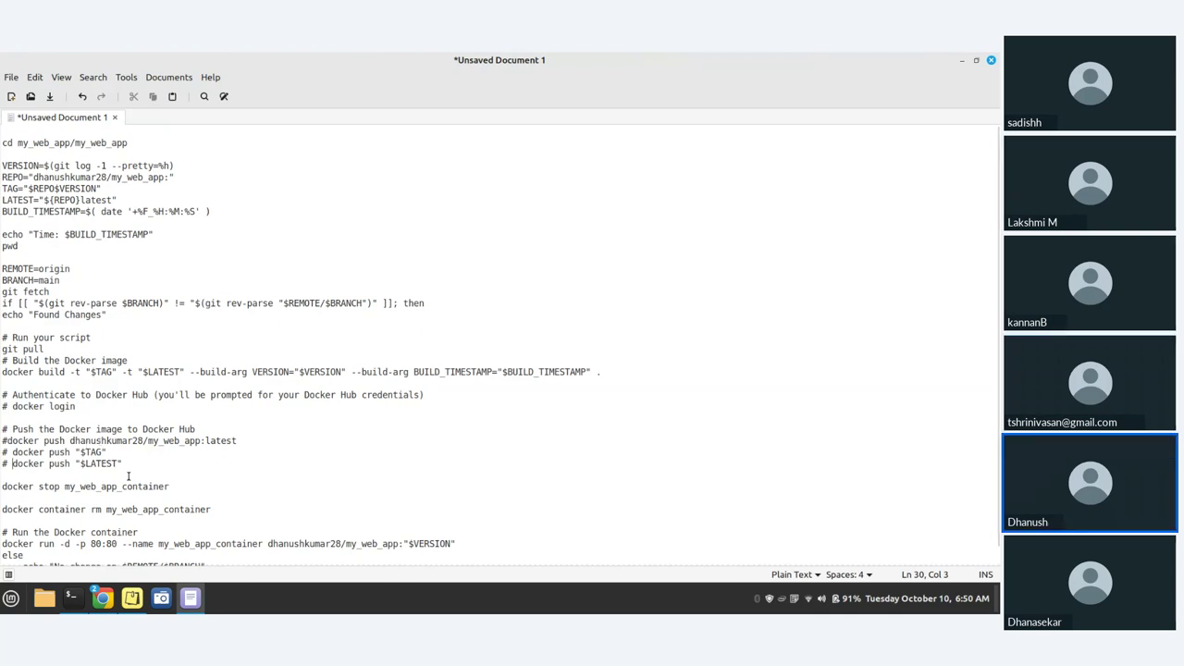
{"action": "scroll", "coordinate": [128, 476], "scroll_direction": "down", "scroll_amount": 1}
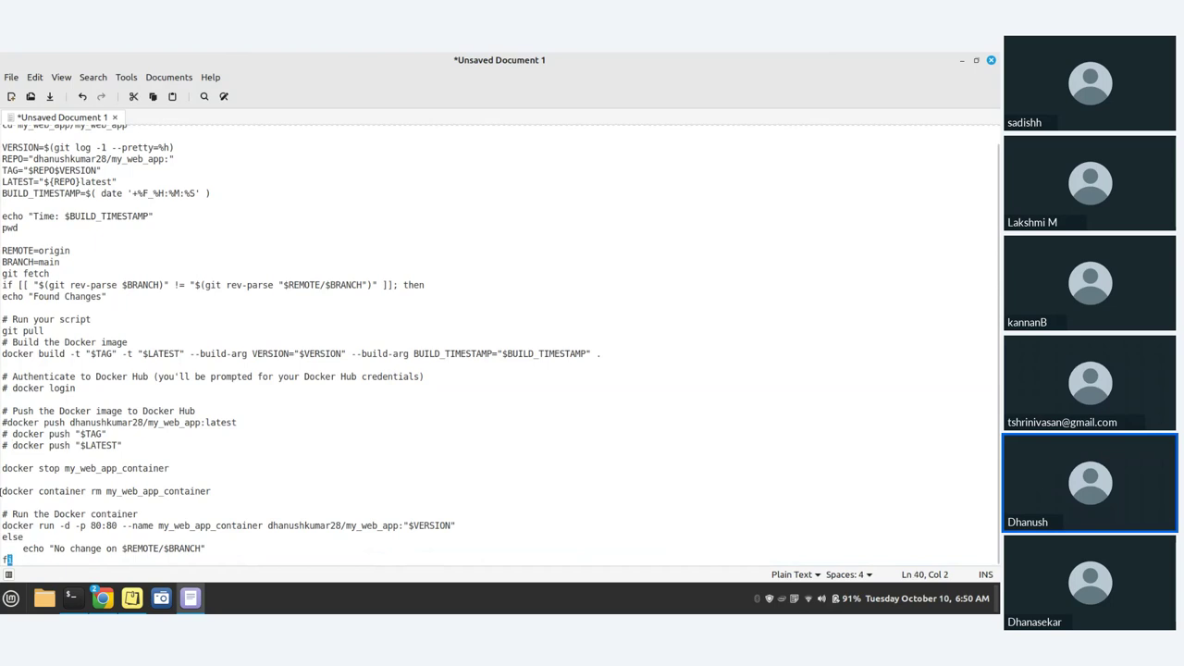
{"action": "left_click_drag", "start_coordinate": [11, 558], "coordinate": [2, 128]}
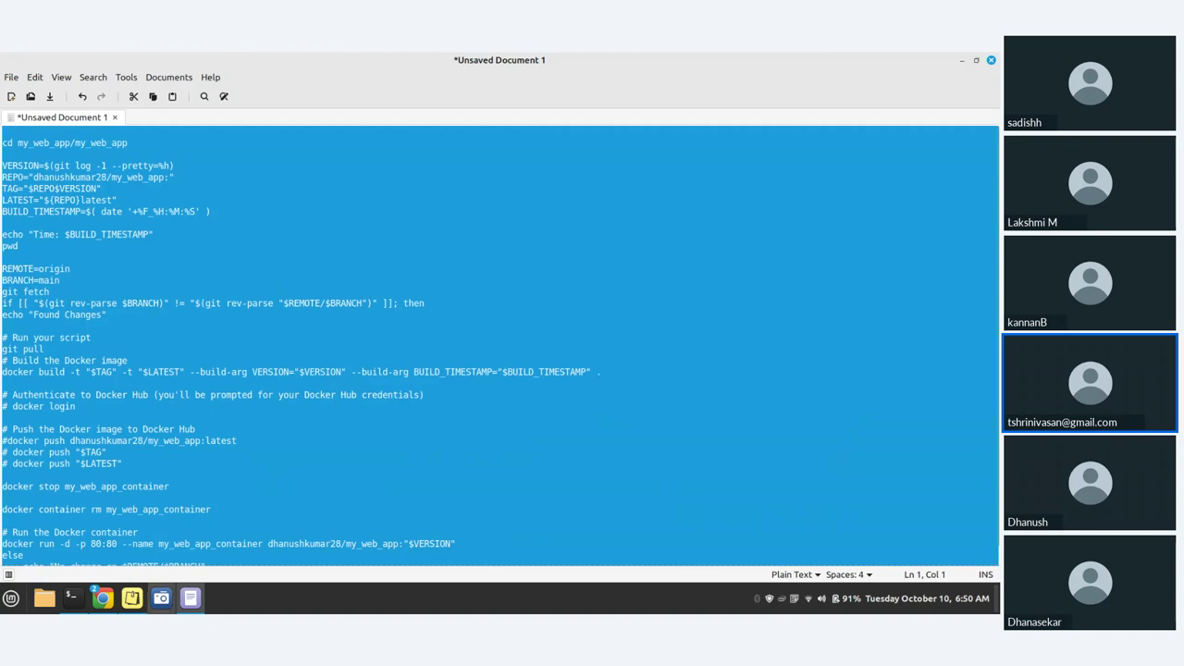
- Clear the old script from the Docker_Build Execute shell command
{"action": "mouse_move", "coordinate": [102, 598]}
{"action": "left_click", "coordinate": [60, 550]}
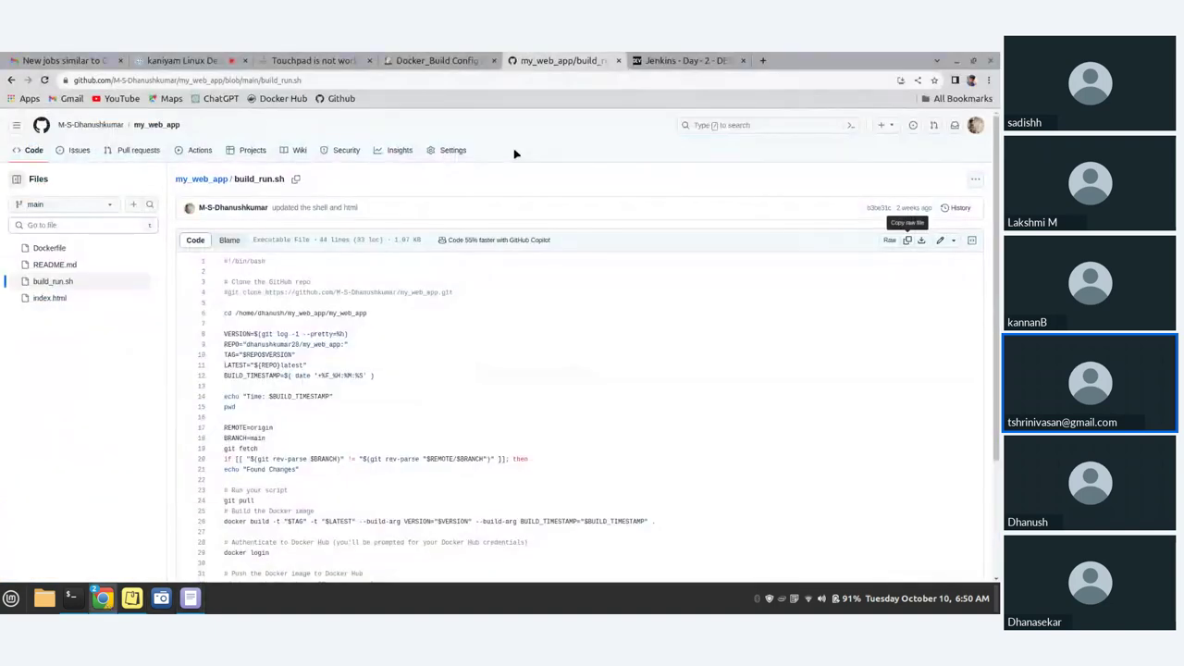
{"action": "left_click", "coordinate": [421, 60]}
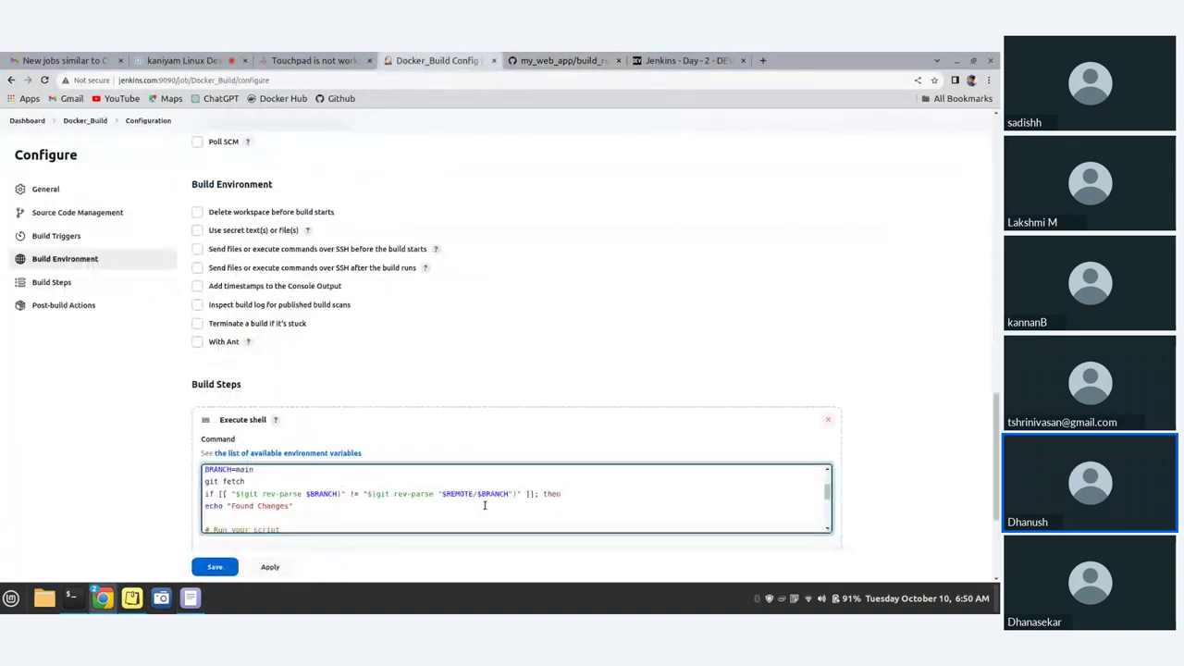
{"action": "key", "text": "ctrl+a"}
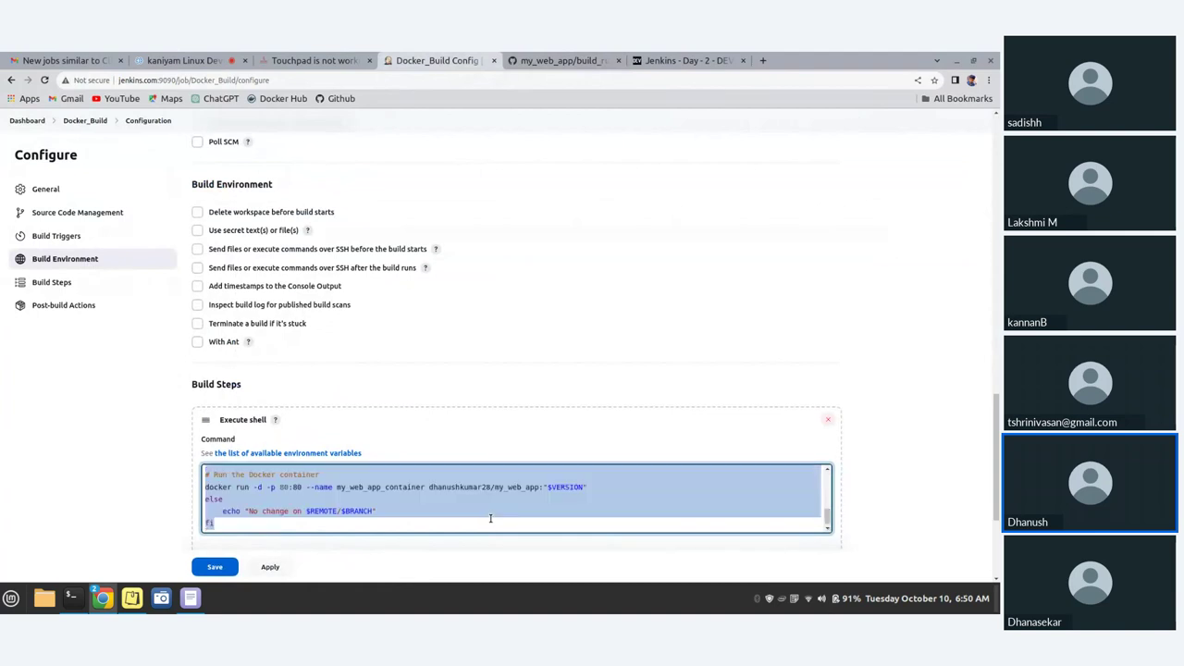
{"action": "key", "text": "Delete"}
- Copy the whole edited script from the Text Editor into the Execute shell command
{"action": "mouse_move", "coordinate": [189, 597]}
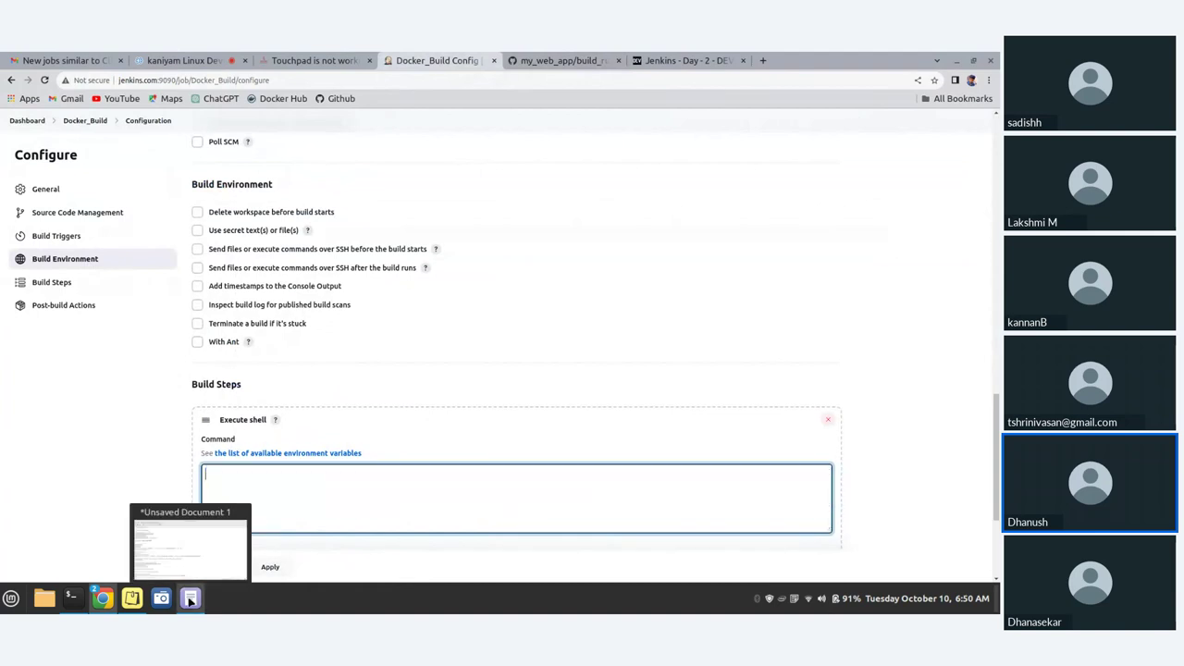
{"action": "left_click", "coordinate": [190, 546]}
{"action": "left_click", "coordinate": [215, 294]}
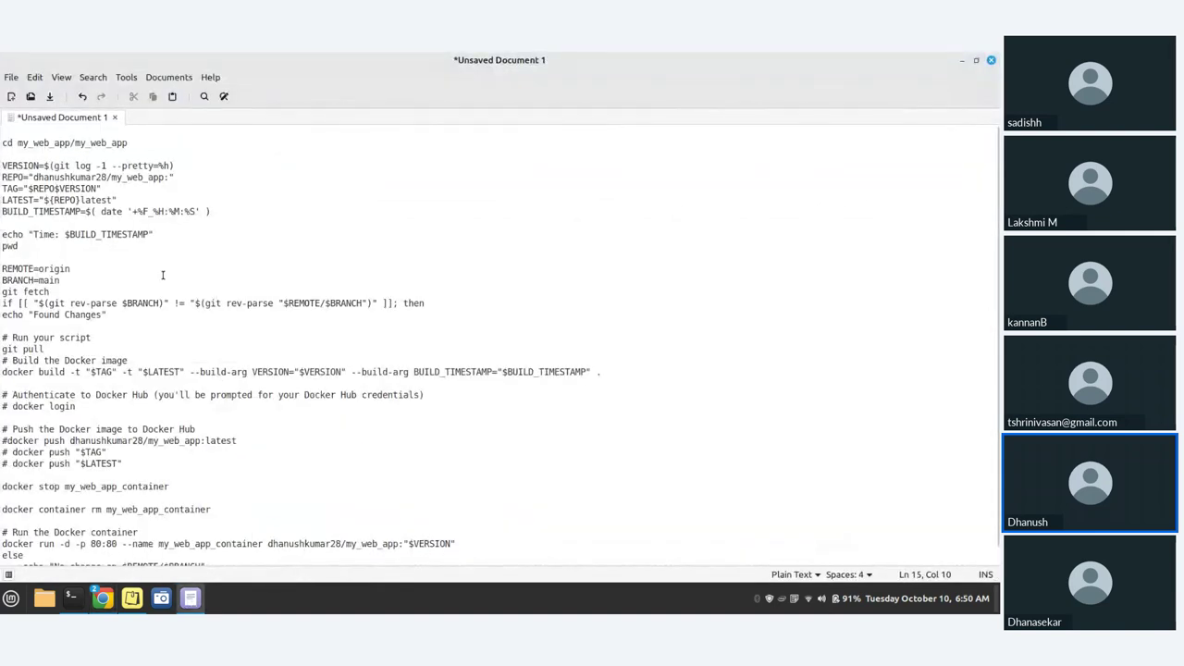
{"action": "scroll", "coordinate": [384, 536], "scroll_direction": "down", "scroll_amount": 1}
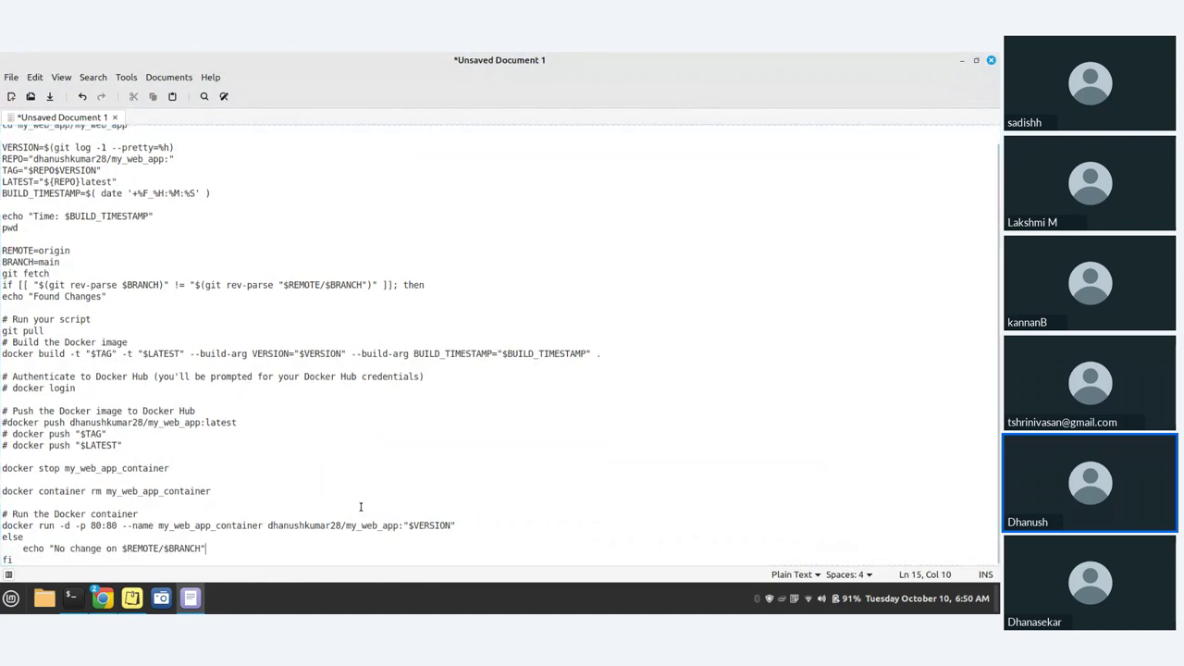
{"action": "scroll", "coordinate": [33, 211], "scroll_direction": "up", "scroll_amount": 1}
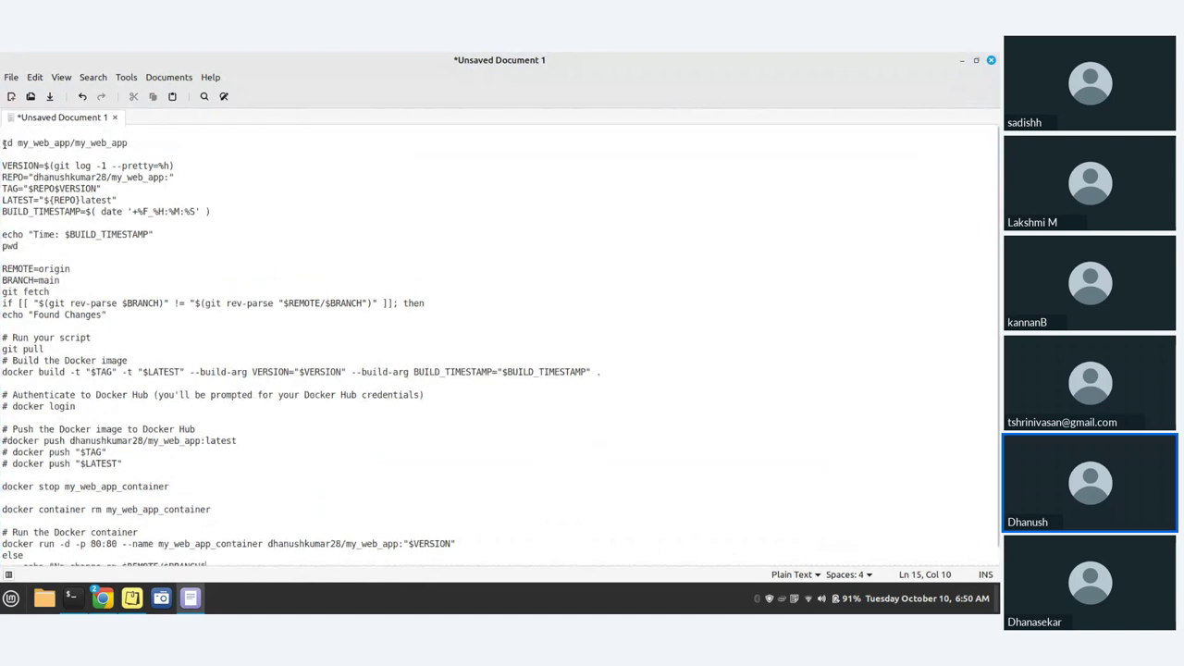
{"action": "left_click_drag", "start_coordinate": [4, 144], "coordinate": [539, 611]}
{"action": "left_click", "coordinate": [963, 59]}
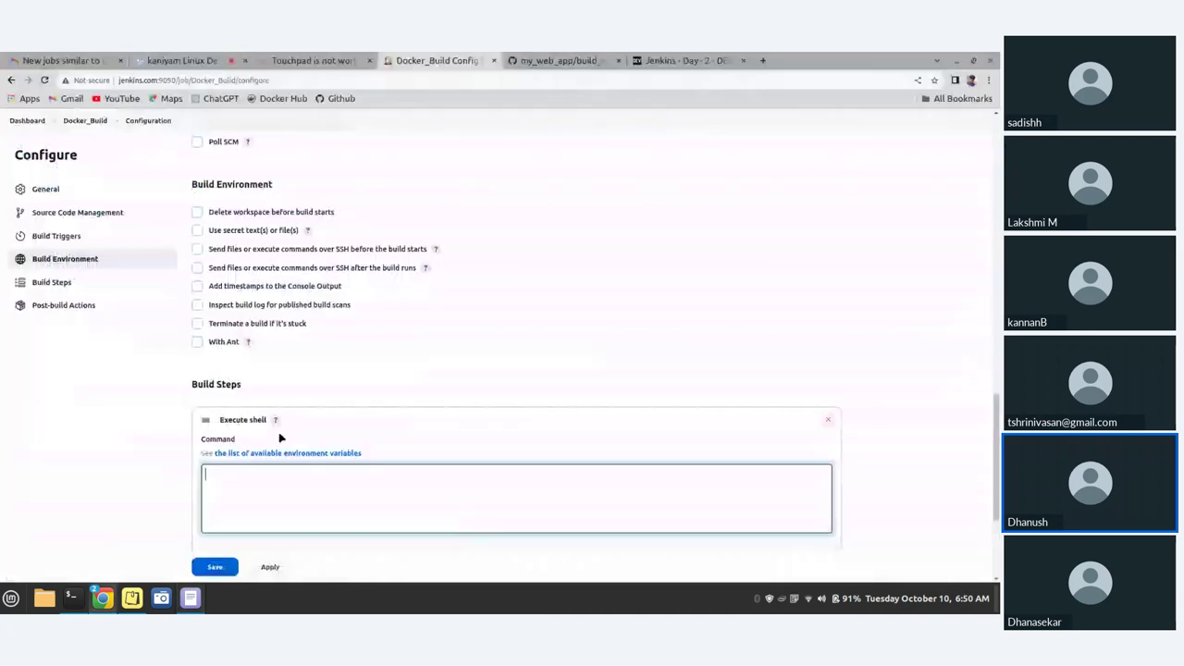
{"action": "key", "text": "ctrl+v"}
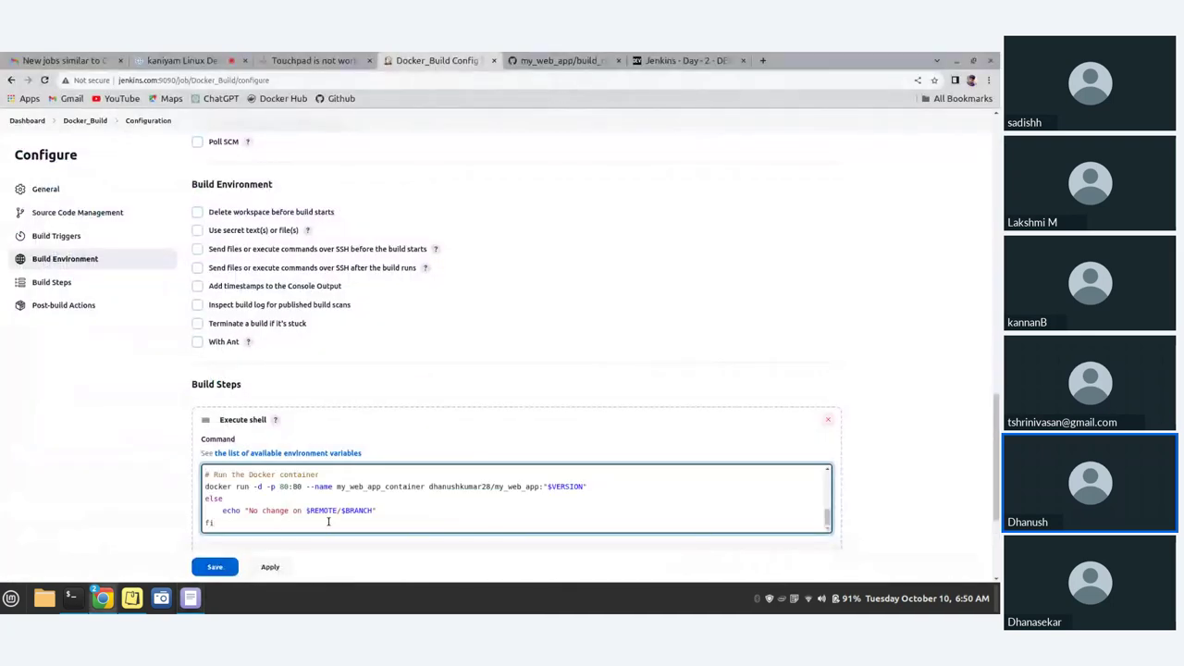
{"action": "scroll", "coordinate": [328, 522], "scroll_direction": "up", "scroll_amount": 10}
{"action": "scroll", "coordinate": [327, 522], "scroll_direction": "down", "scroll_amount": 10}
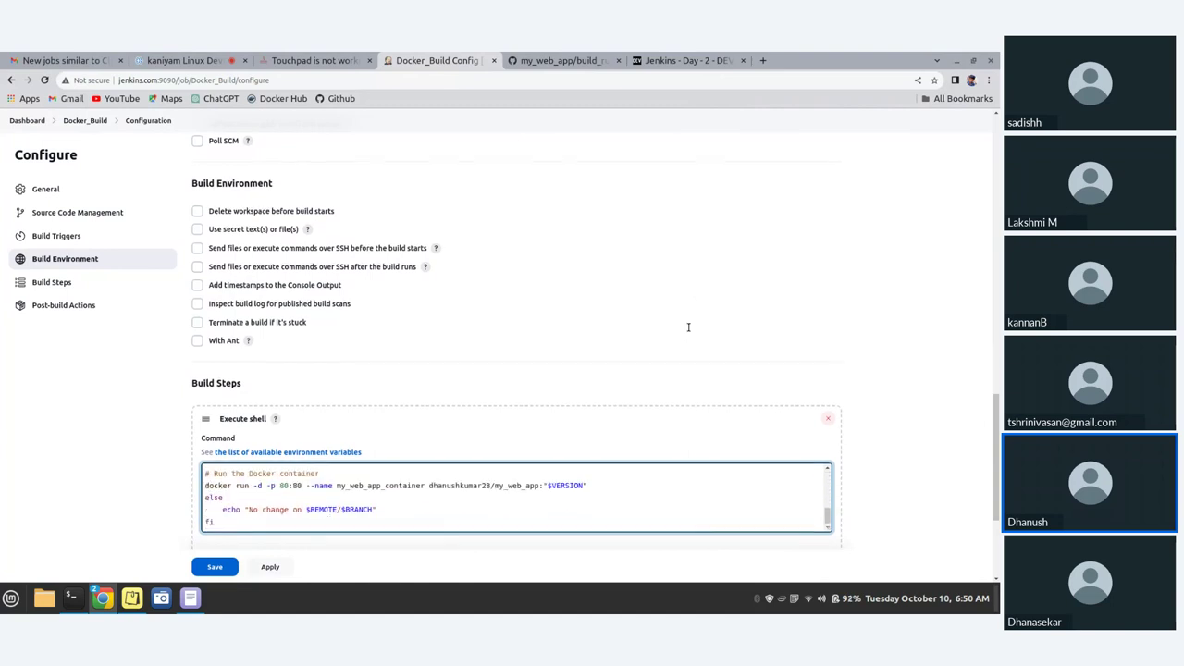
{"action": "scroll", "coordinate": [687, 328], "scroll_direction": "down", "scroll_amount": 3}
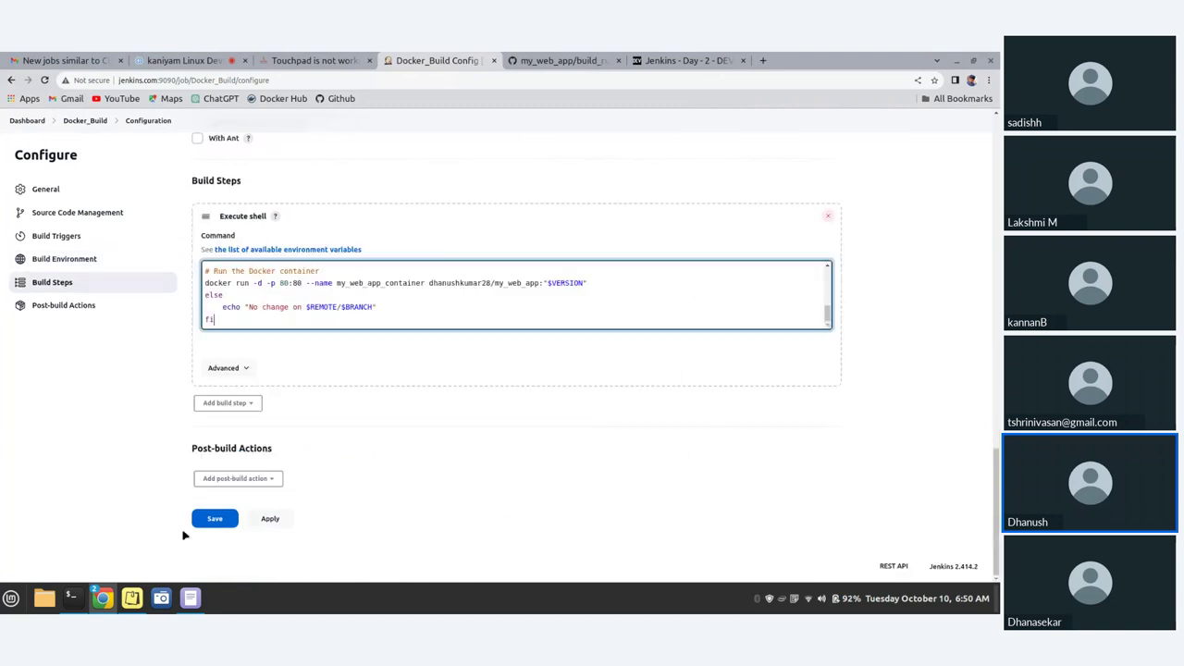
- Add an E-mail Notification post-build action with the recipient's e-mail address and save the job
{"action": "left_click", "coordinate": [244, 403]}
{"action": "left_click", "coordinate": [245, 404]}
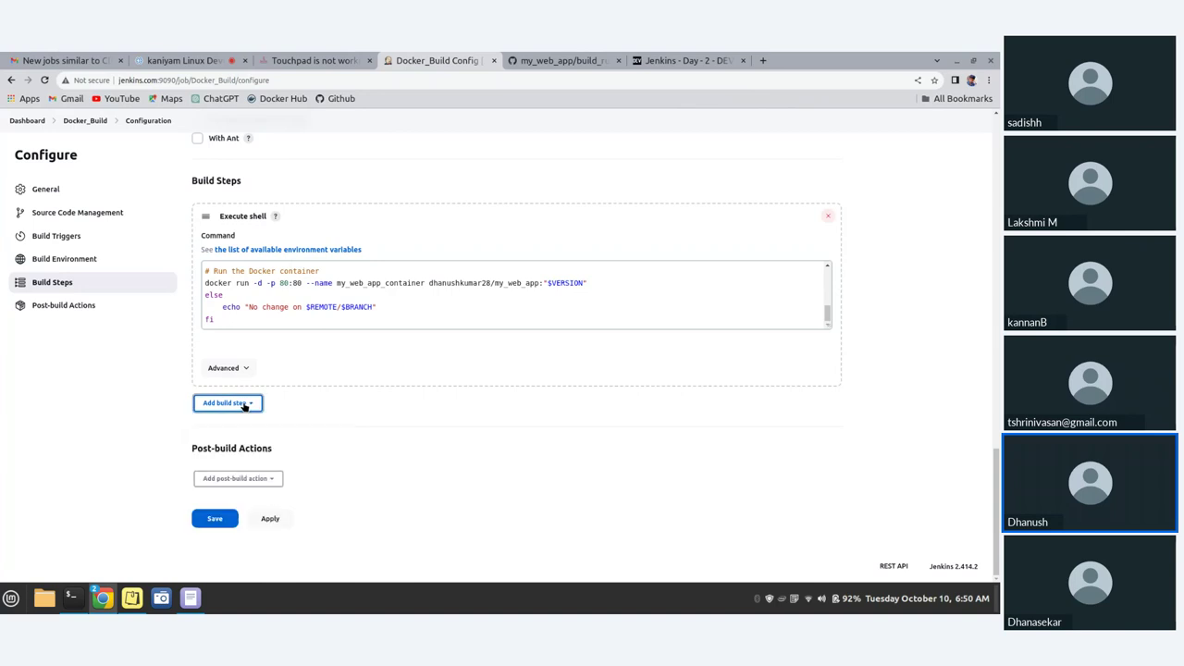
{"action": "left_click", "coordinate": [268, 480]}
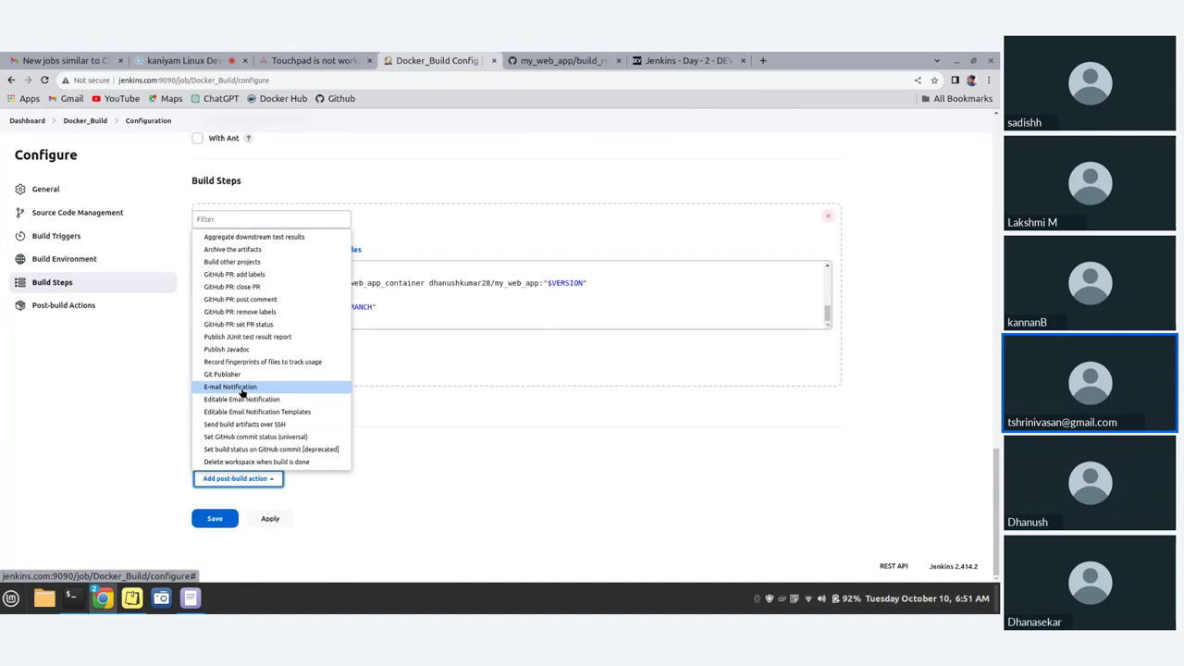
{"action": "left_click", "coordinate": [241, 390]}
{"action": "scroll", "coordinate": [296, 518], "scroll_direction": "down", "scroll_amount": 3}
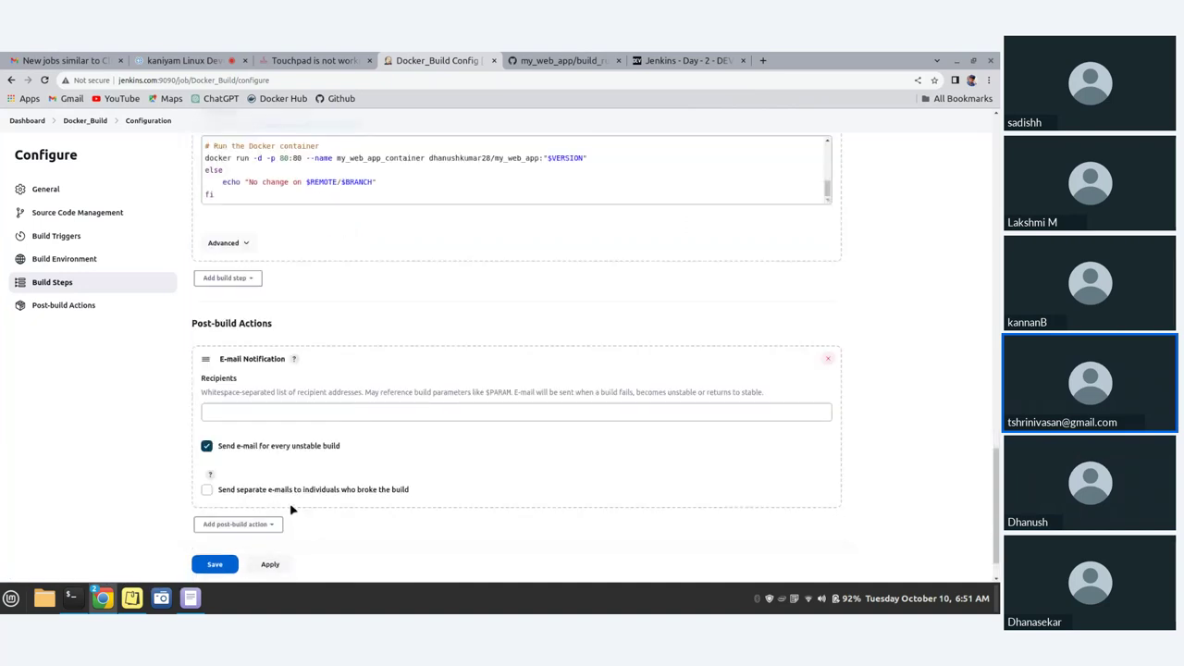
{"action": "scroll", "coordinate": [291, 509], "scroll_direction": "down", "scroll_amount": 1}
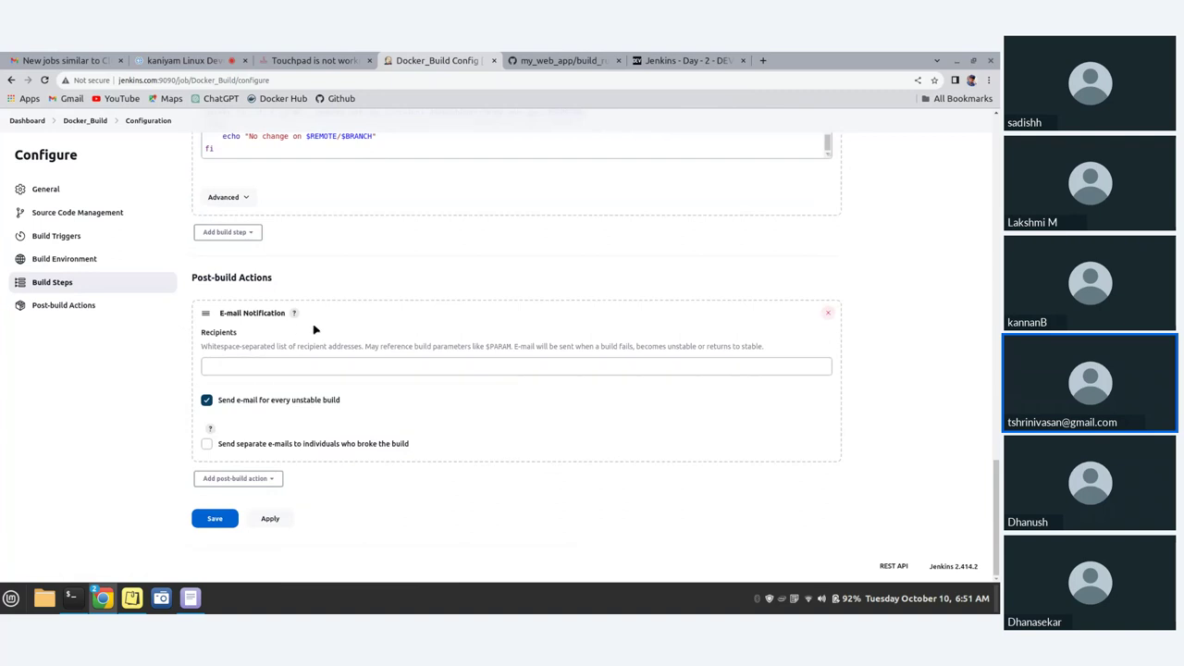
{"action": "left_click", "coordinate": [278, 366]}
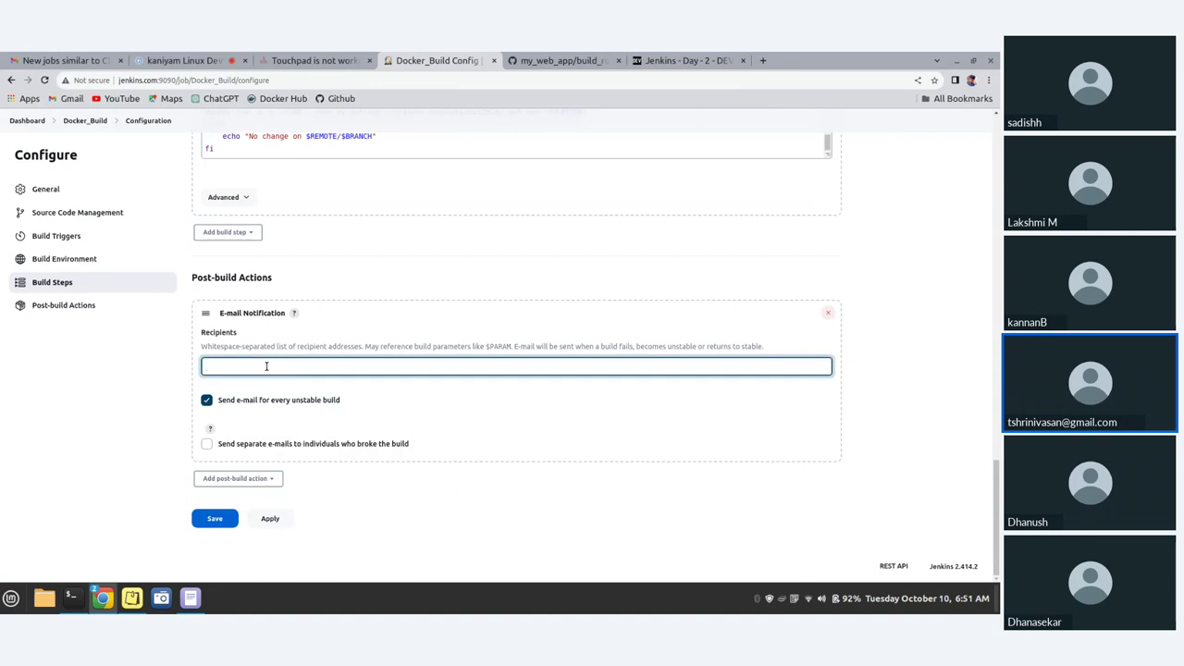
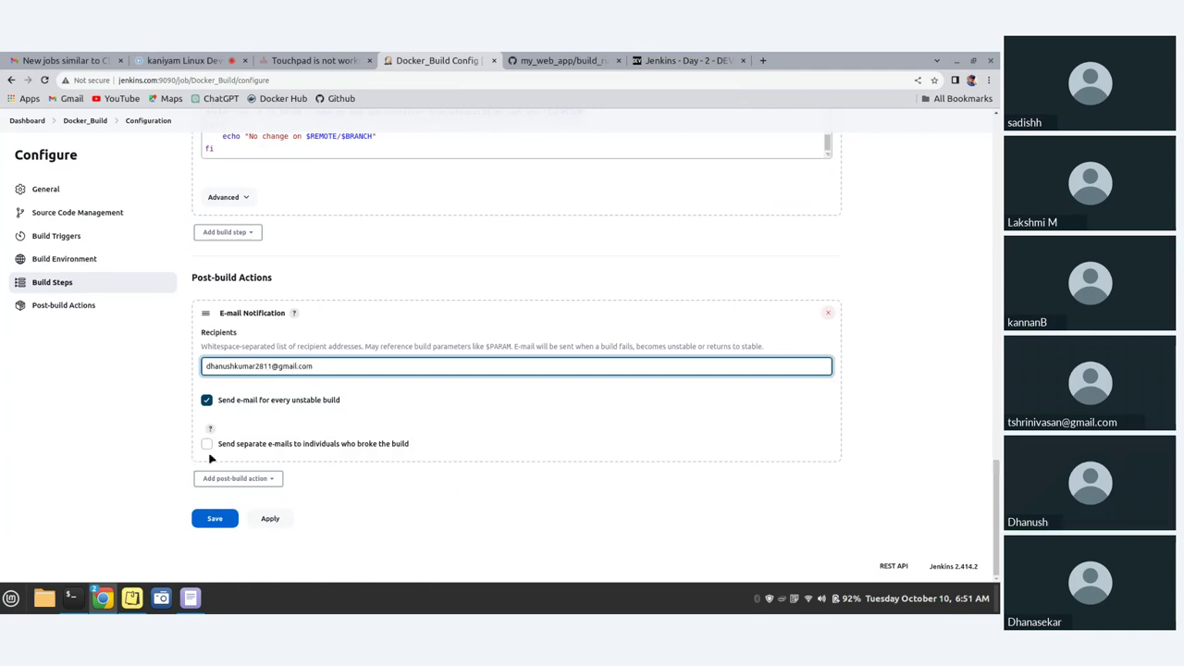
{"action": "left_click", "coordinate": [213, 521]}
{"action": "left_click", "coordinate": [213, 519]}
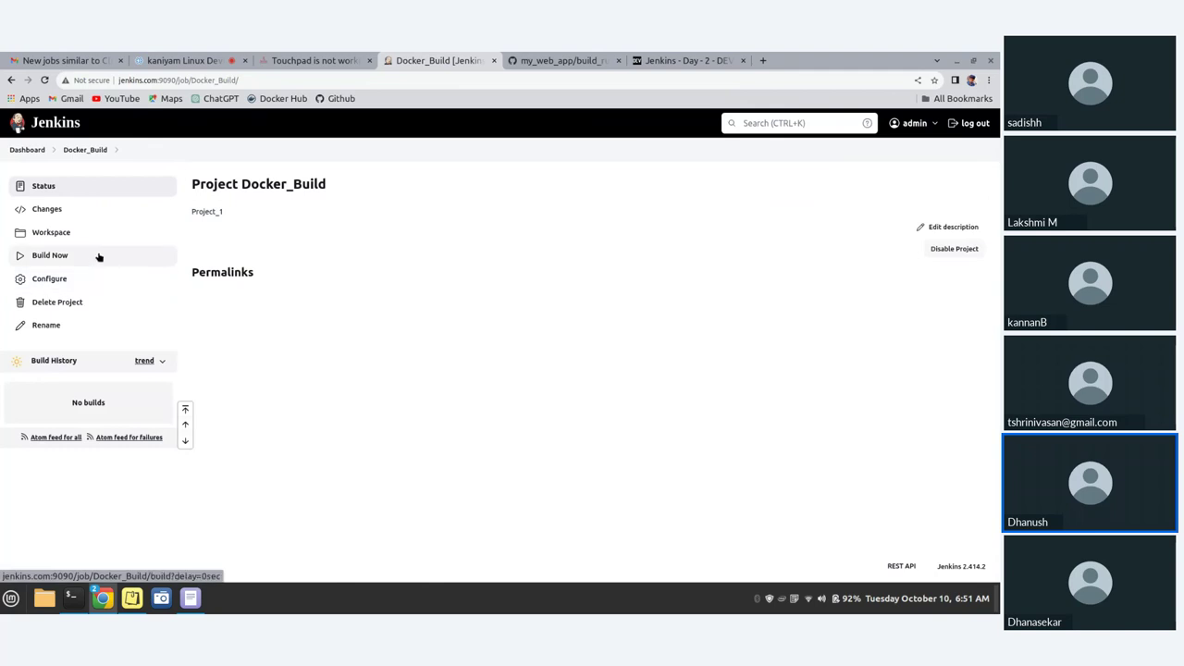
- Start build #1 of Docker_Build with Build Now
{"action": "left_click", "coordinate": [31, 263]}
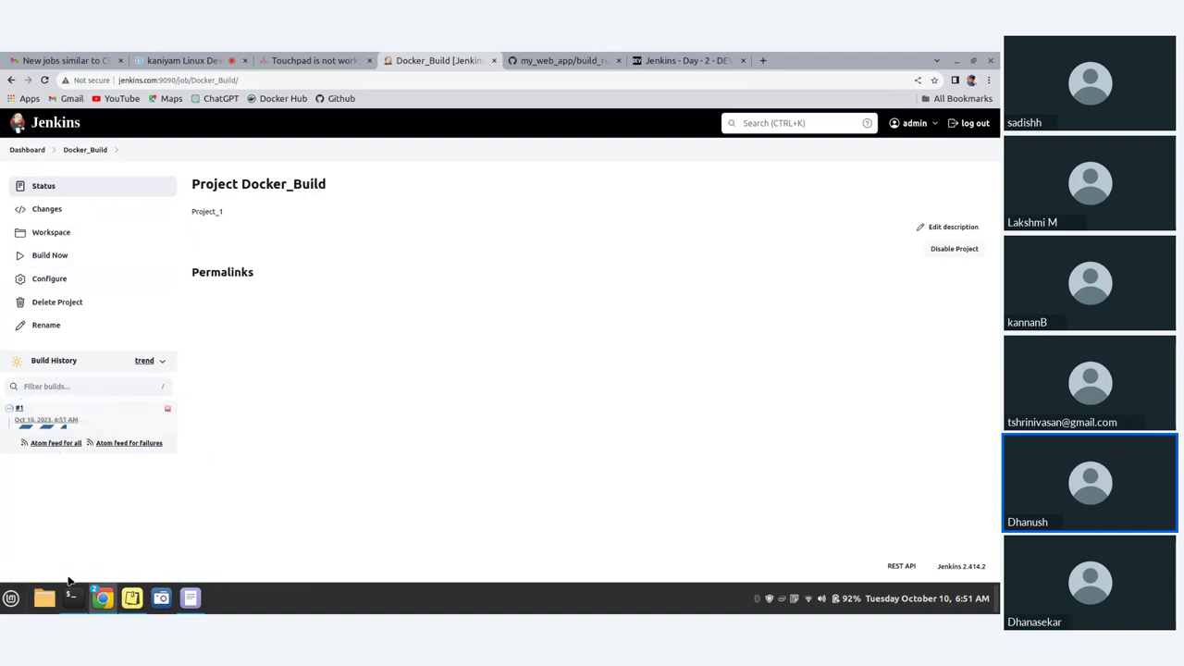
- Read the 'Build failed in Jenkins: Docker_Build #1' email in Gmail's All Mail, then return to Jenkins
{"action": "left_click", "coordinate": [28, 60]}
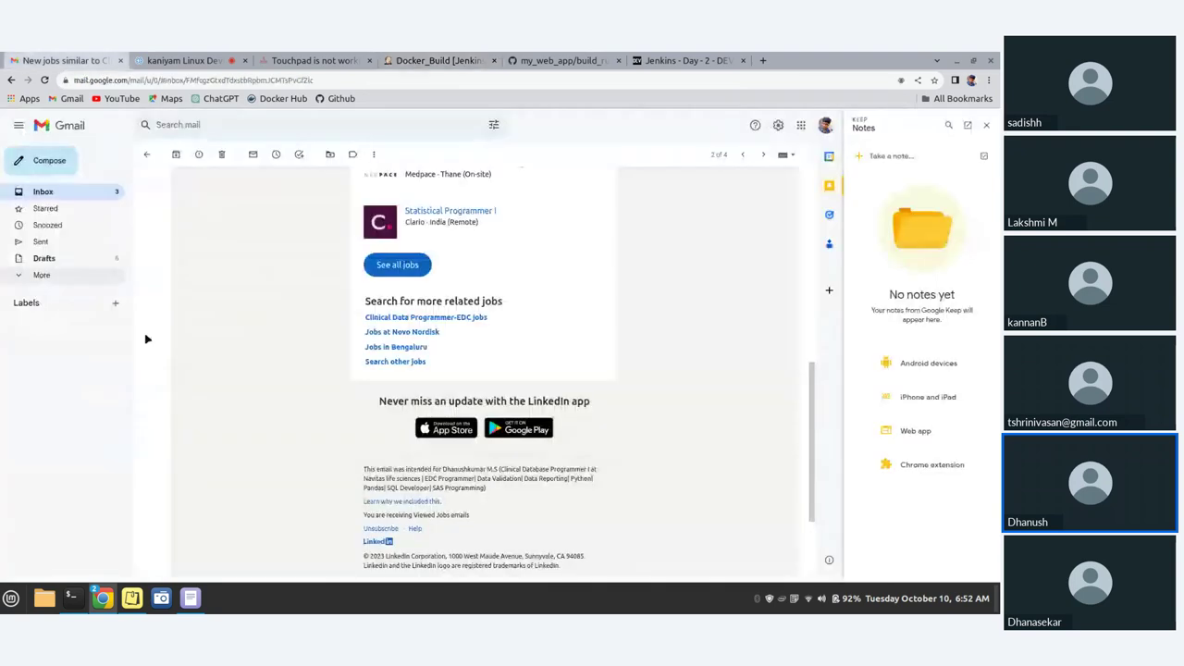
{"action": "scroll", "coordinate": [146, 338], "scroll_direction": "up", "scroll_amount": 3}
{"action": "left_click", "coordinate": [11, 80]}
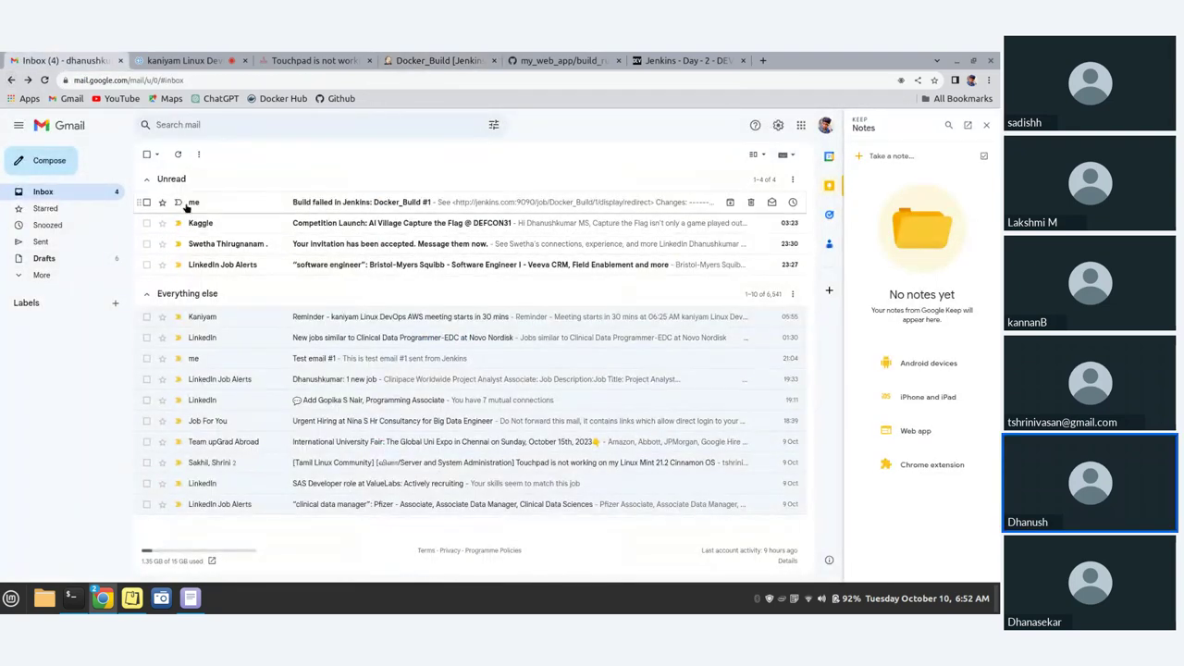
{"action": "left_click", "coordinate": [75, 275]}
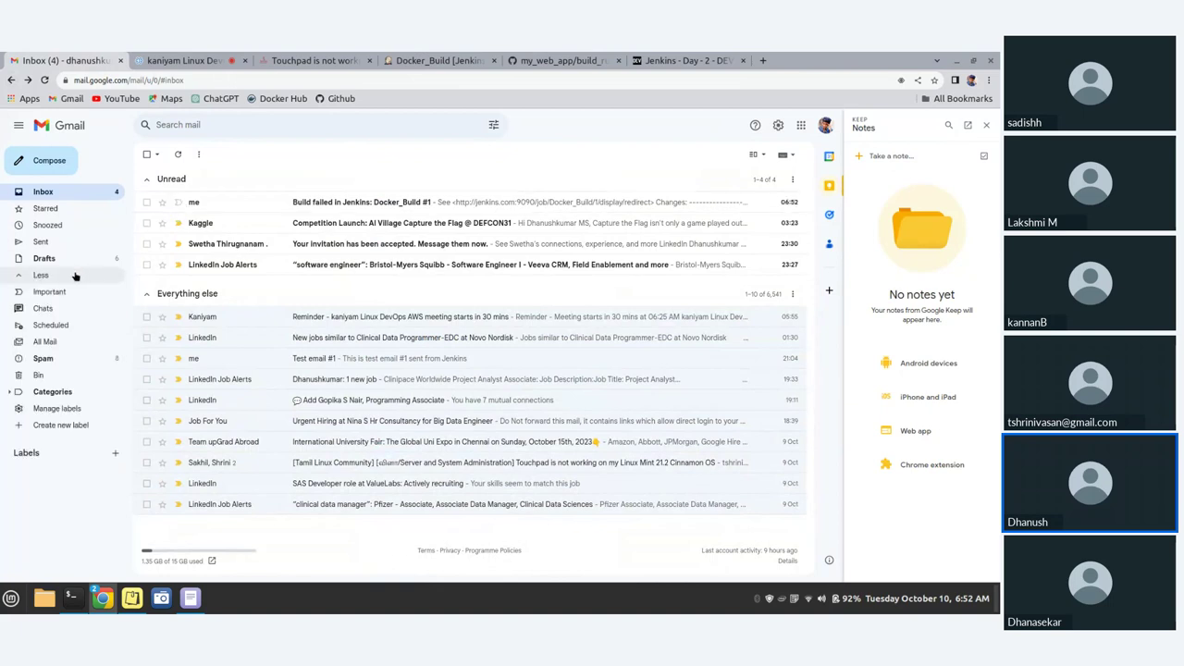
{"action": "left_click", "coordinate": [77, 343]}
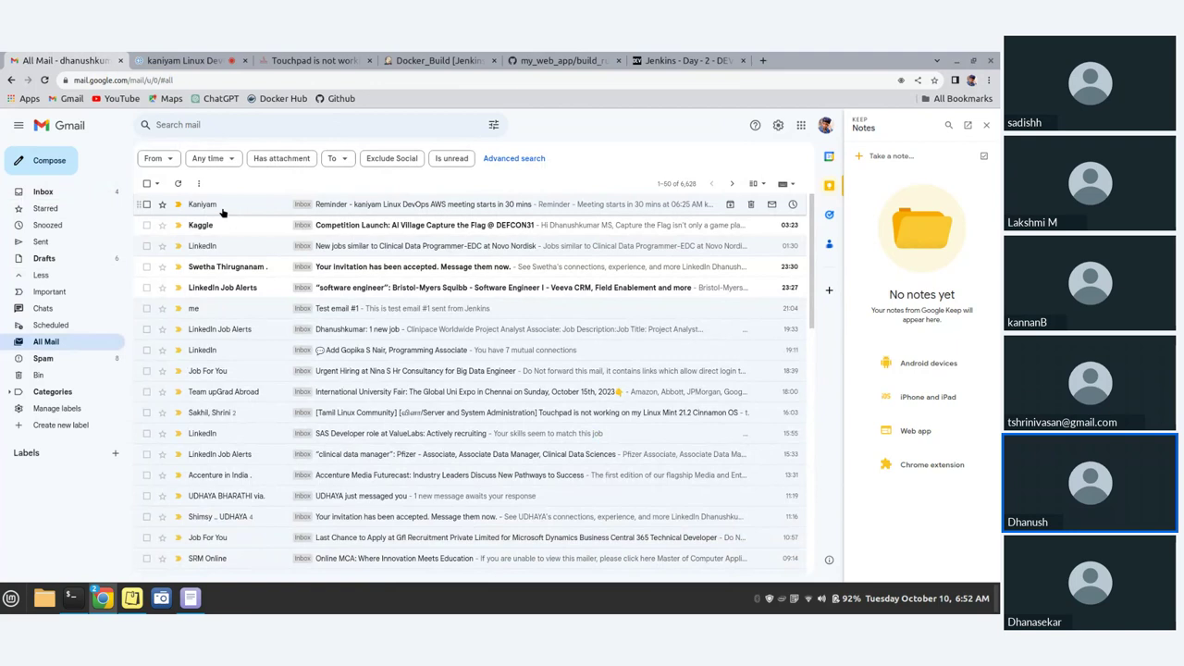
{"action": "scroll", "coordinate": [212, 233], "scroll_direction": "down", "scroll_amount": 1}
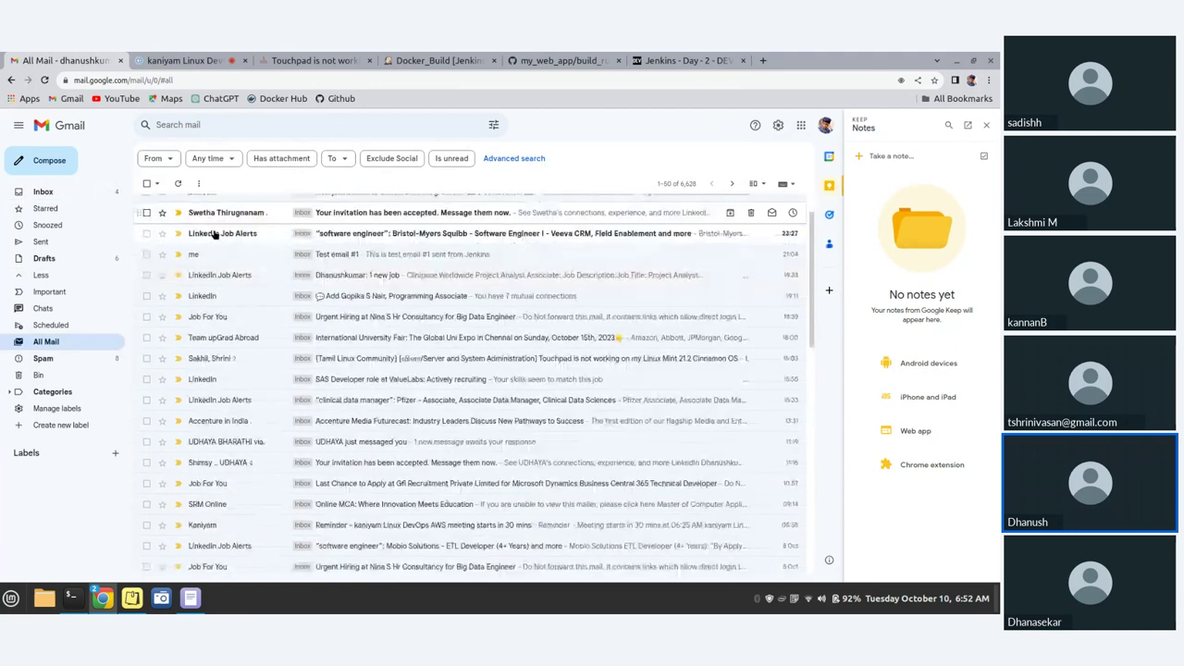
{"action": "scroll", "coordinate": [194, 212], "scroll_direction": "up", "scroll_amount": 1}
{"action": "left_click", "coordinate": [177, 185]}
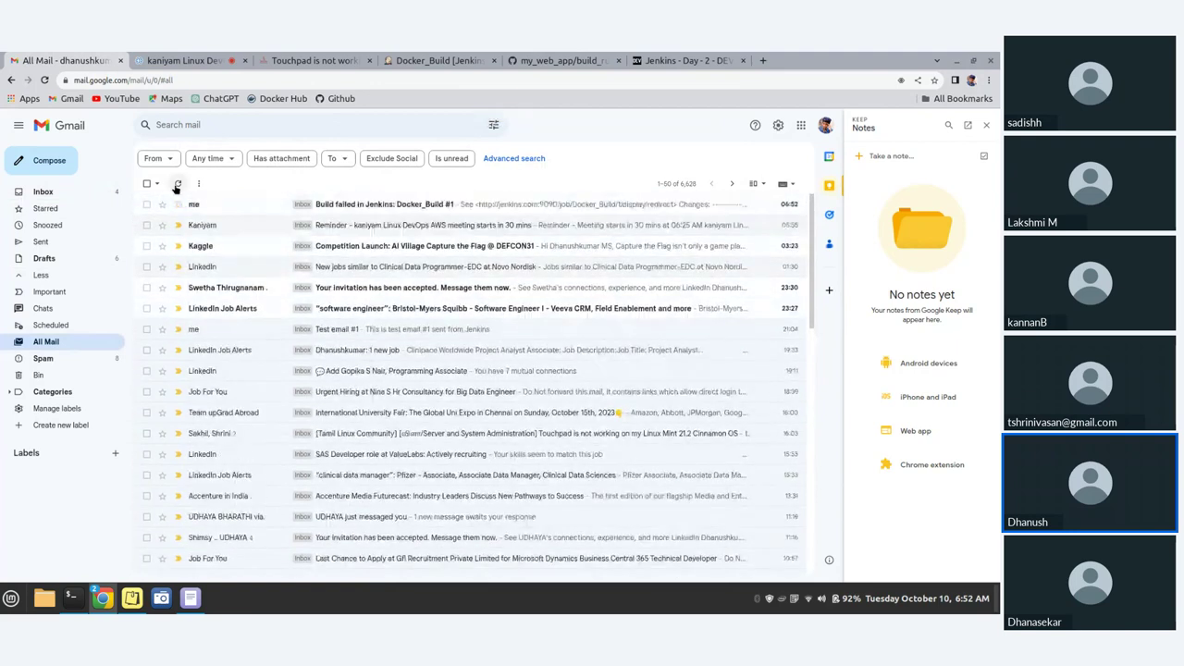
{"action": "left_click", "coordinate": [212, 216]}
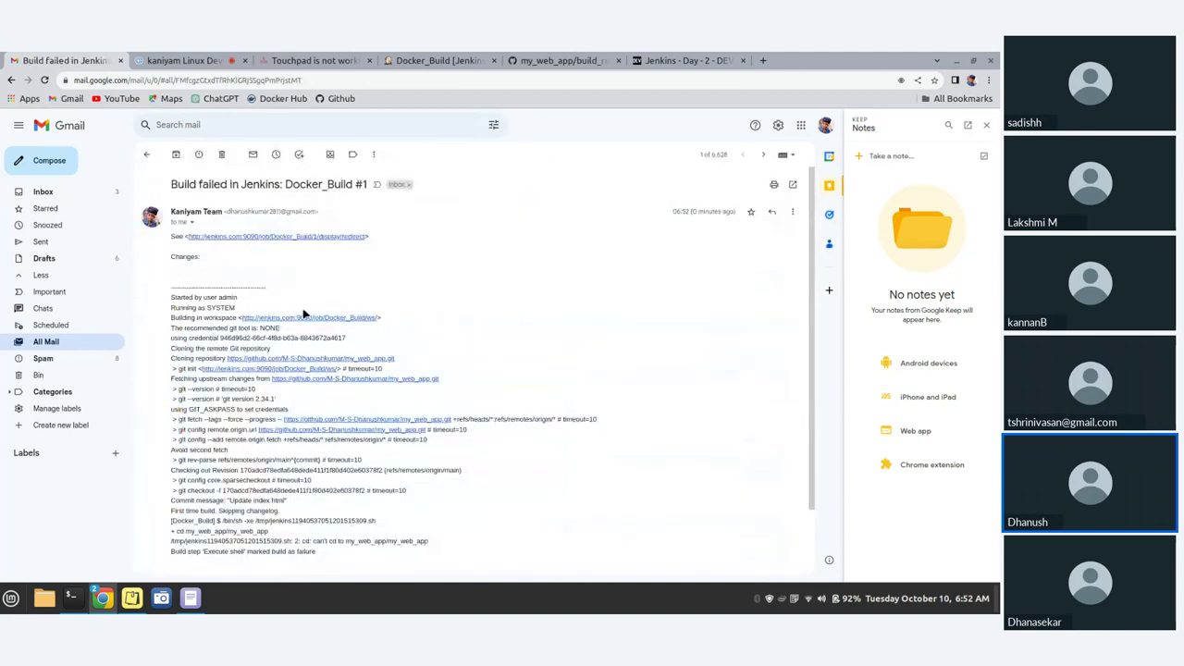
{"action": "scroll", "coordinate": [329, 298], "scroll_direction": "down", "scroll_amount": 2}
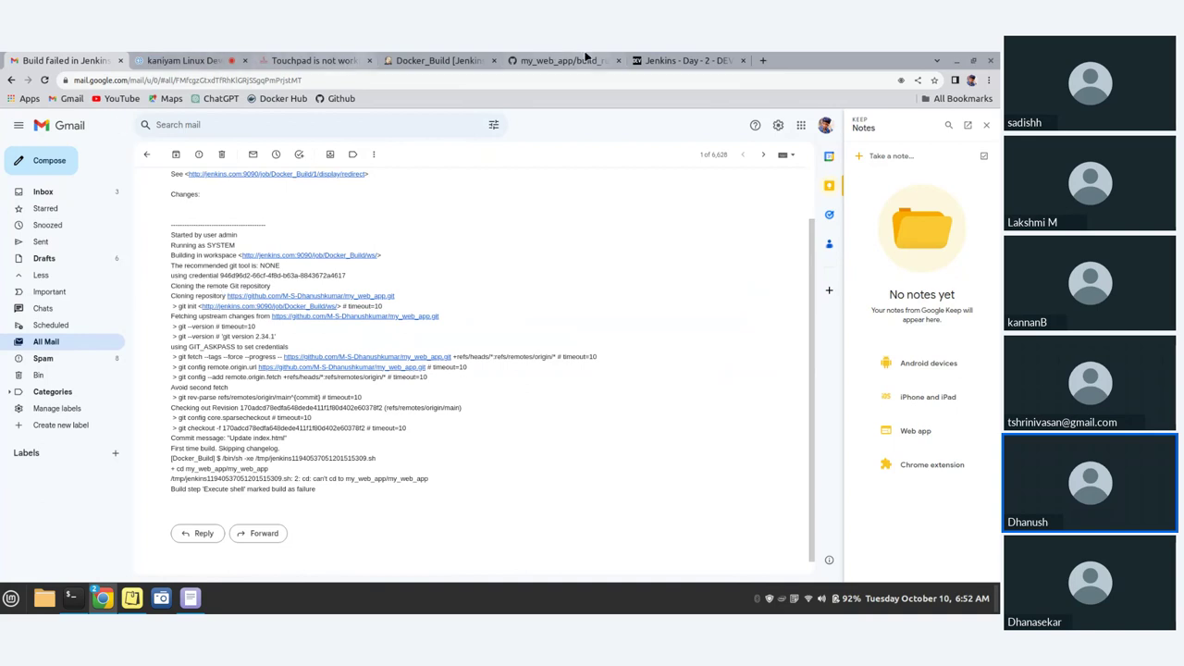
{"action": "left_click", "coordinate": [453, 60]}
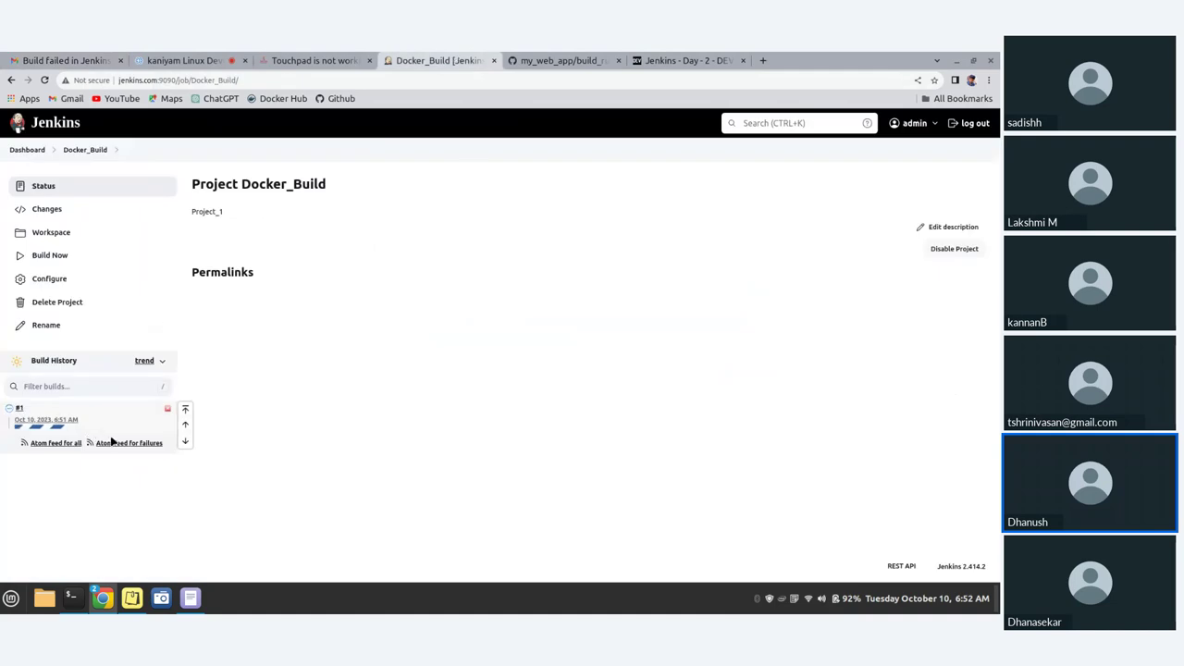
{"action": "left_click", "coordinate": [20, 410]}
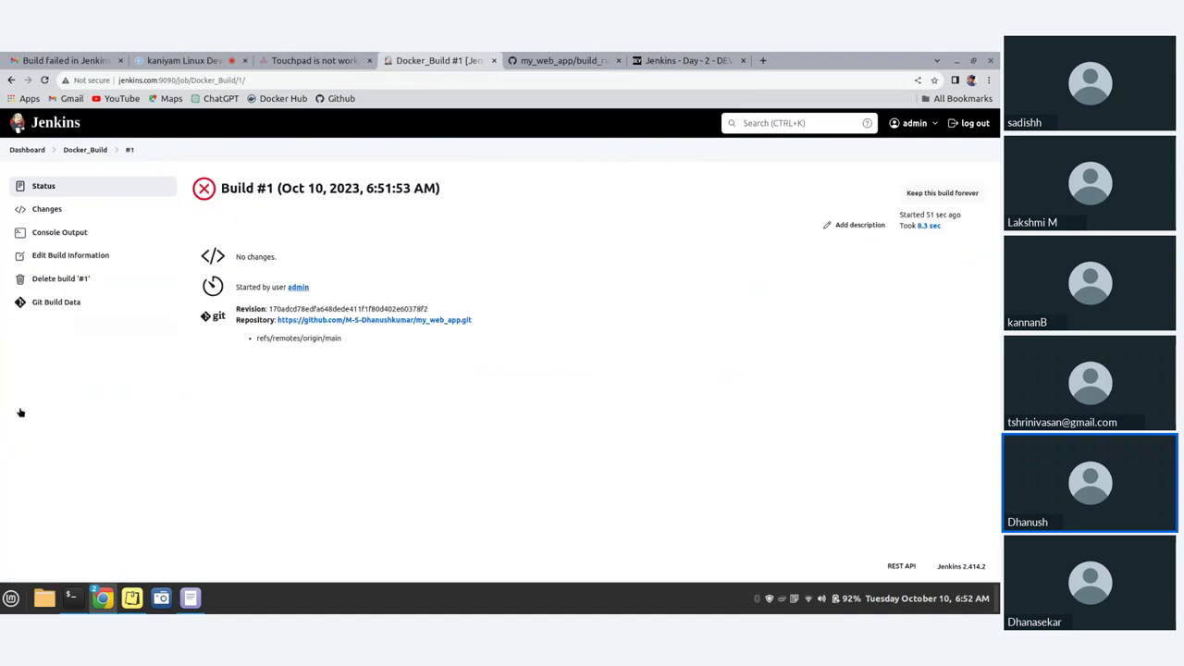
{"action": "left_click", "coordinate": [69, 233]}
{"action": "scroll", "coordinate": [398, 296], "scroll_direction": "down", "scroll_amount": 1}
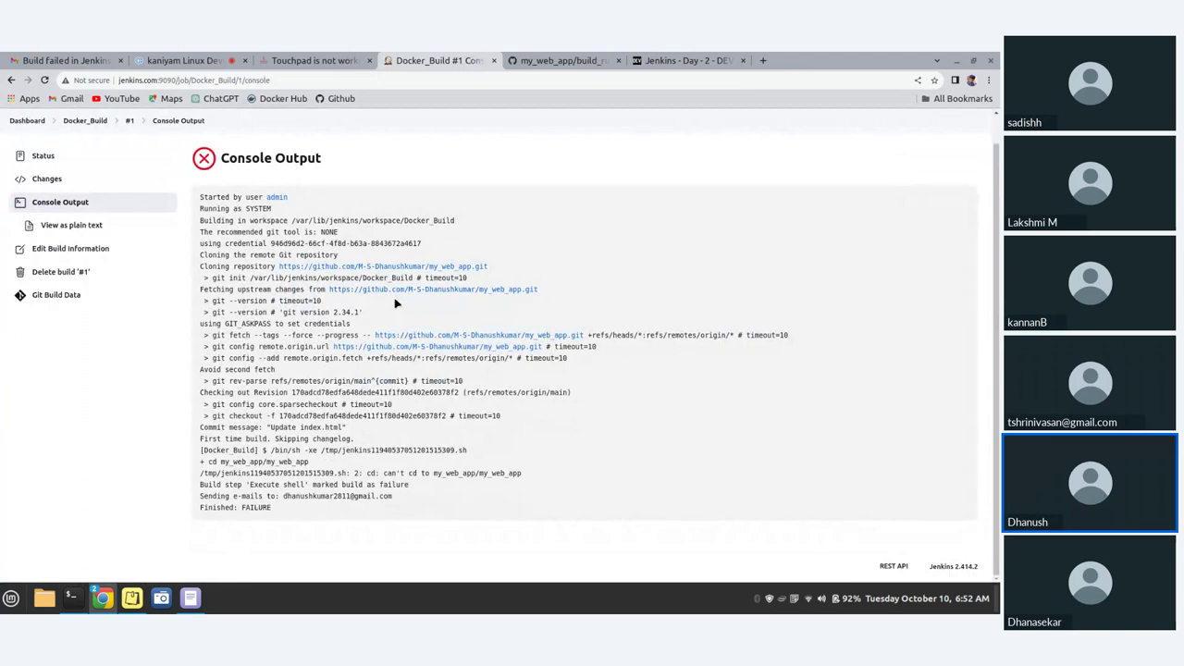
{"action": "double_click", "coordinate": [214, 198]}
{"action": "left_click_drag", "start_coordinate": [273, 508], "coordinate": [240, 508]}
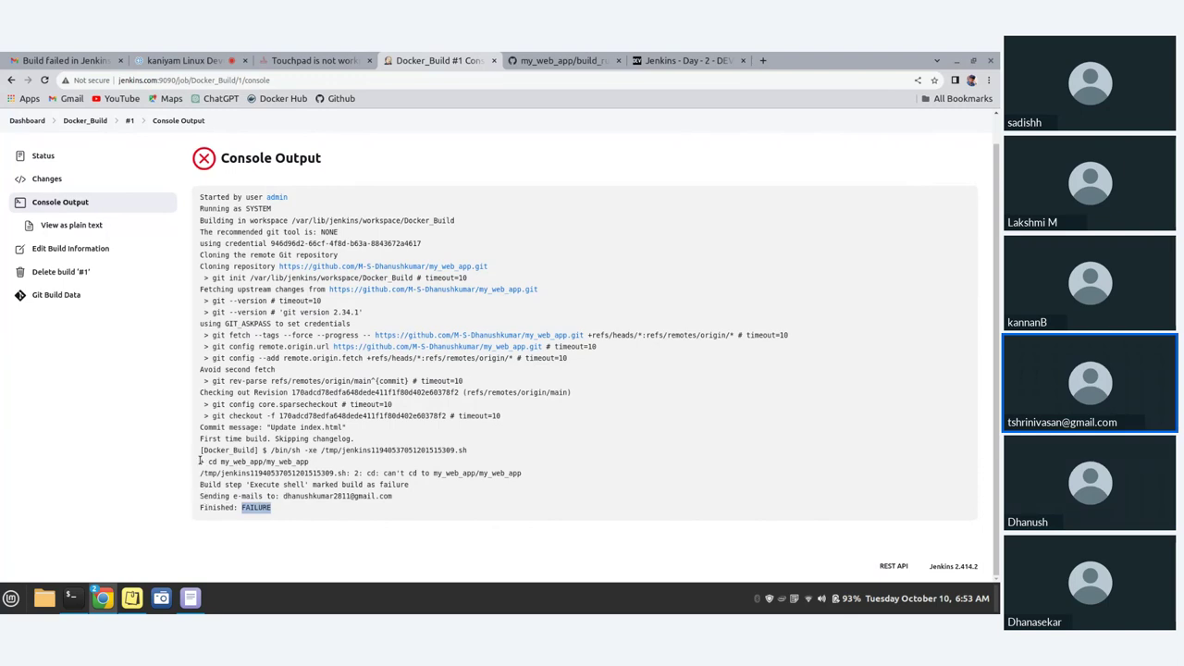
{"action": "left_click_drag", "start_coordinate": [199, 460], "coordinate": [211, 461]}
{"action": "left_click_drag", "start_coordinate": [277, 460], "coordinate": [315, 461]}
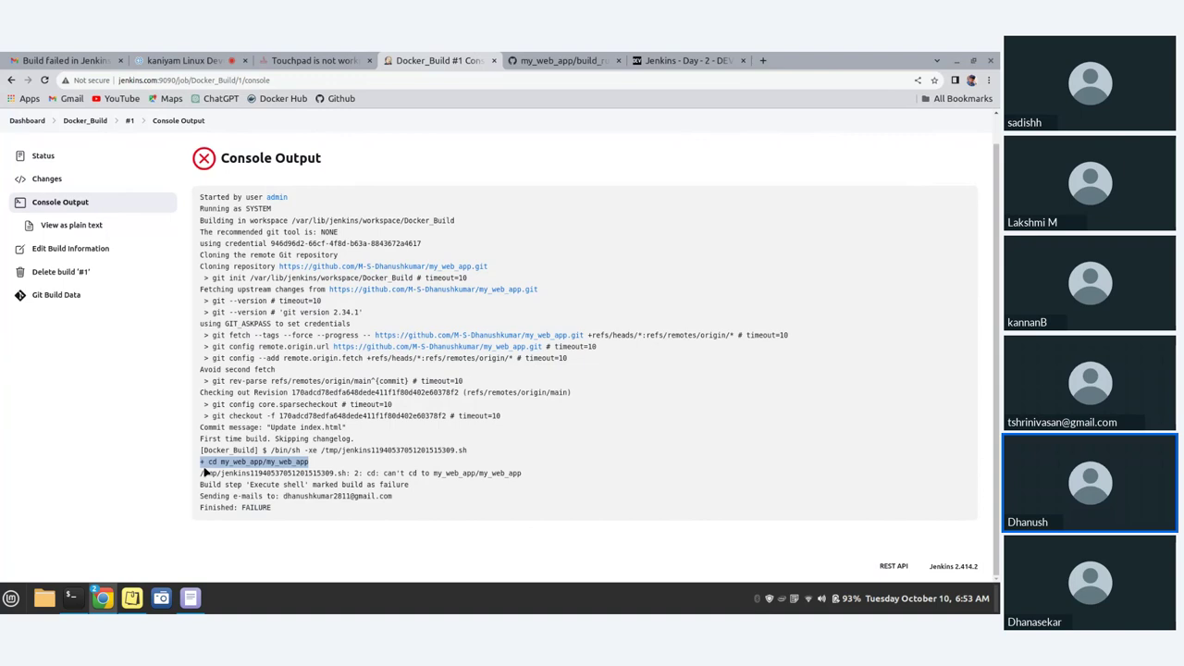
{"action": "left_click_drag", "start_coordinate": [200, 474], "coordinate": [390, 473]}
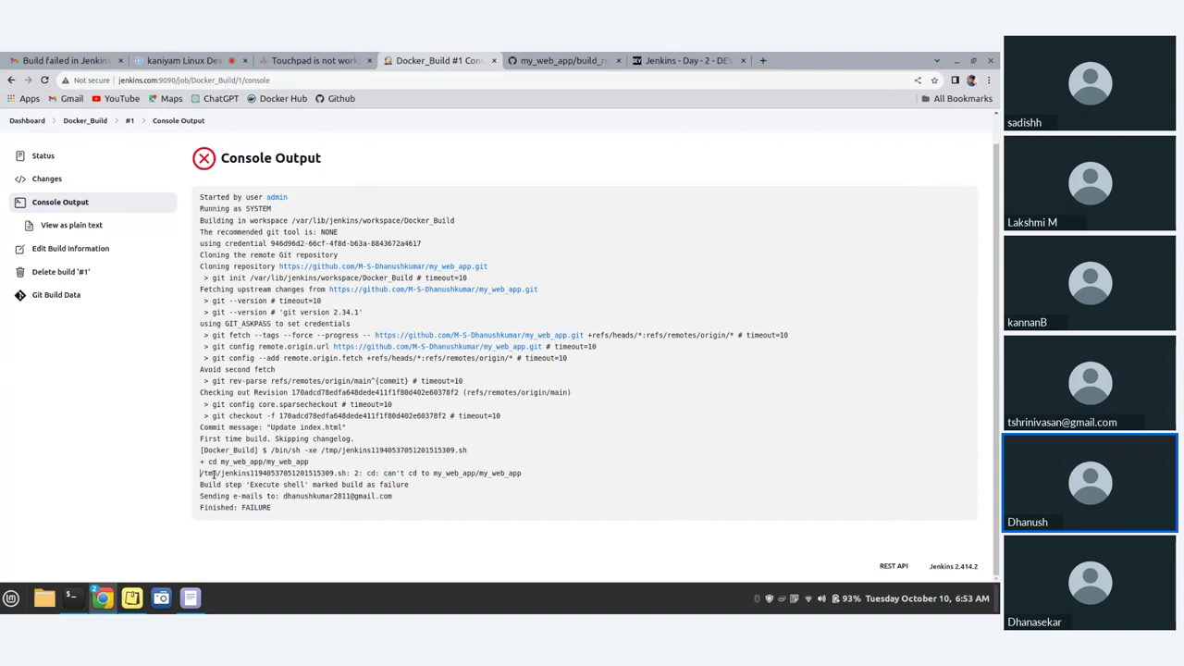
{"action": "left_click_drag", "start_coordinate": [201, 472], "coordinate": [528, 478]}
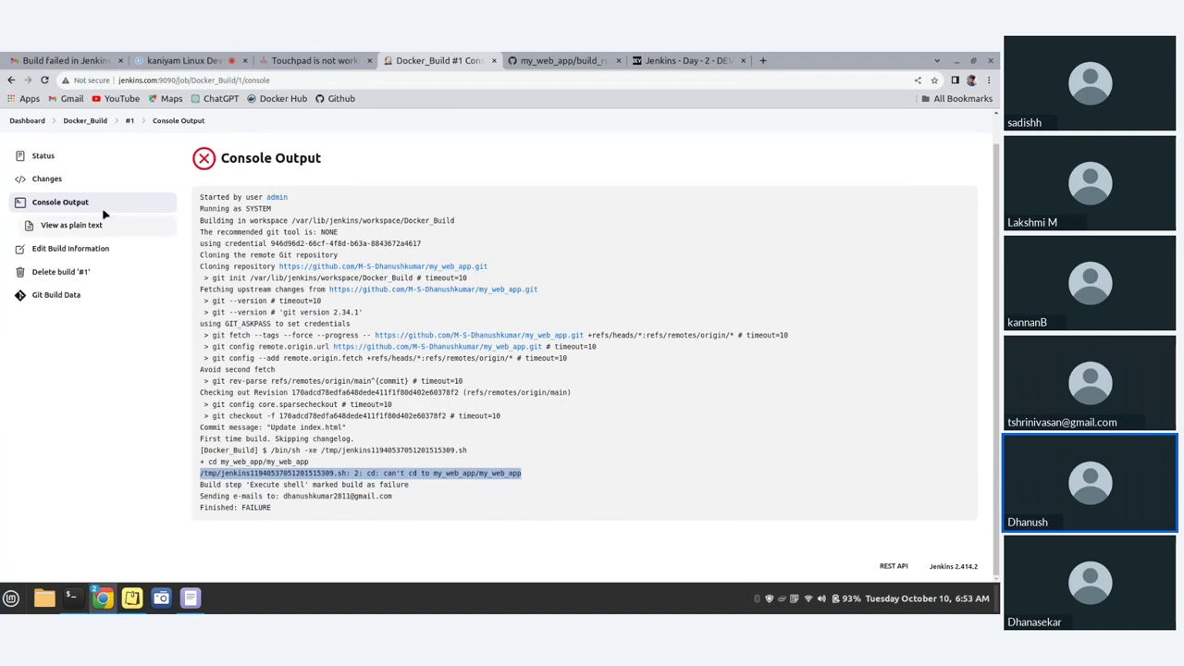
{"action": "scroll", "coordinate": [79, 230], "scroll_direction": "up", "scroll_amount": 1}
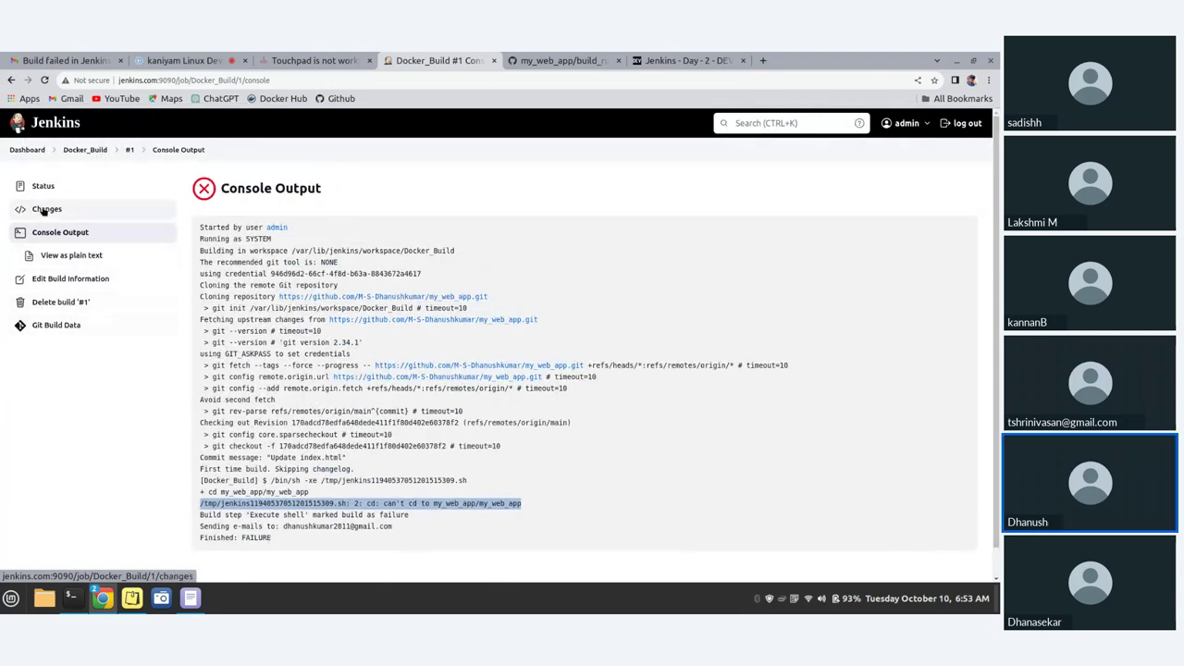
{"action": "left_click", "coordinate": [85, 150]}
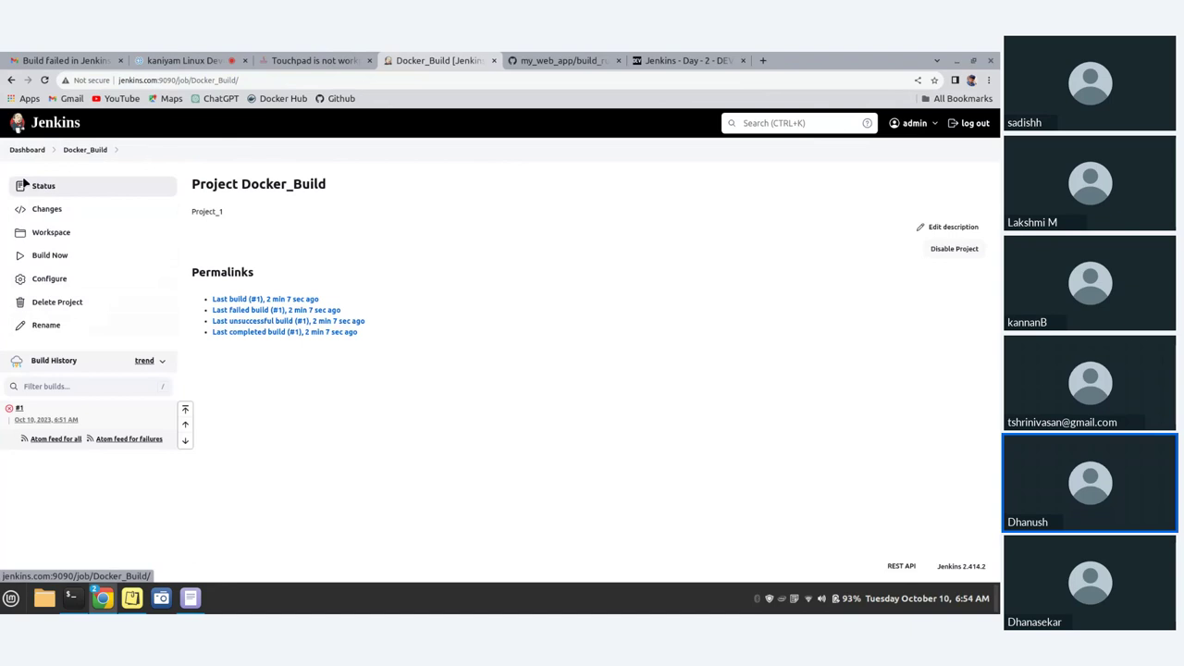
- Navigate from the Changes page through the dashboard to Docker_Build's configuration
{"action": "left_click", "coordinate": [47, 219]}
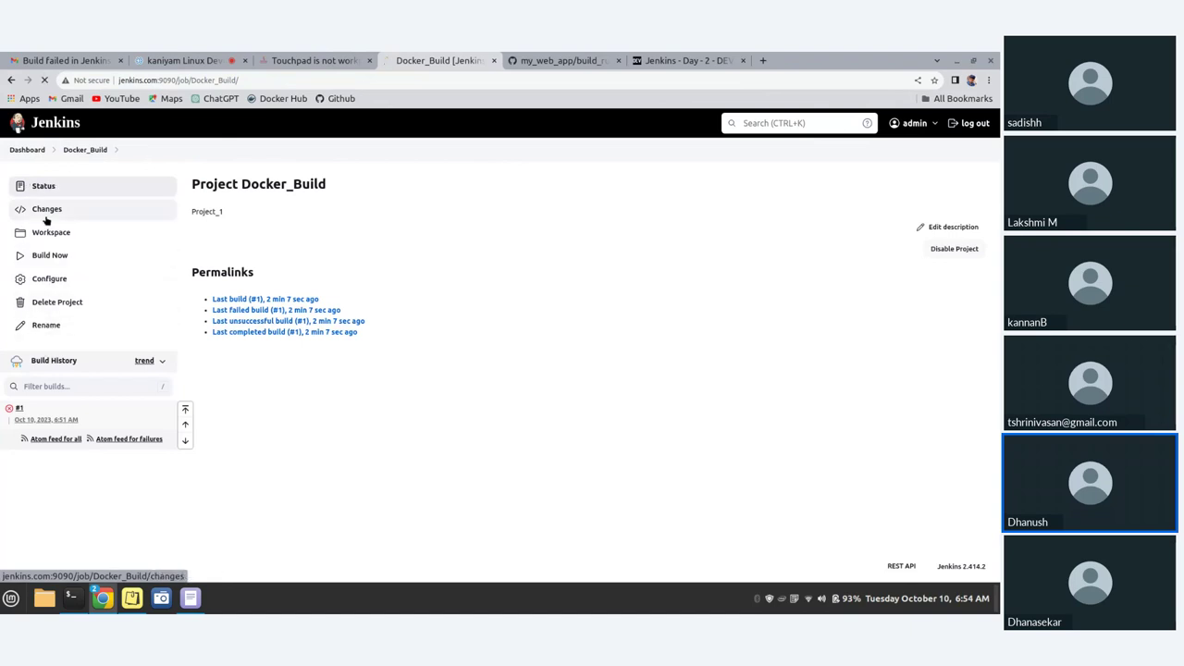
{"action": "left_click", "coordinate": [85, 153]}
{"action": "left_click", "coordinate": [40, 151]}
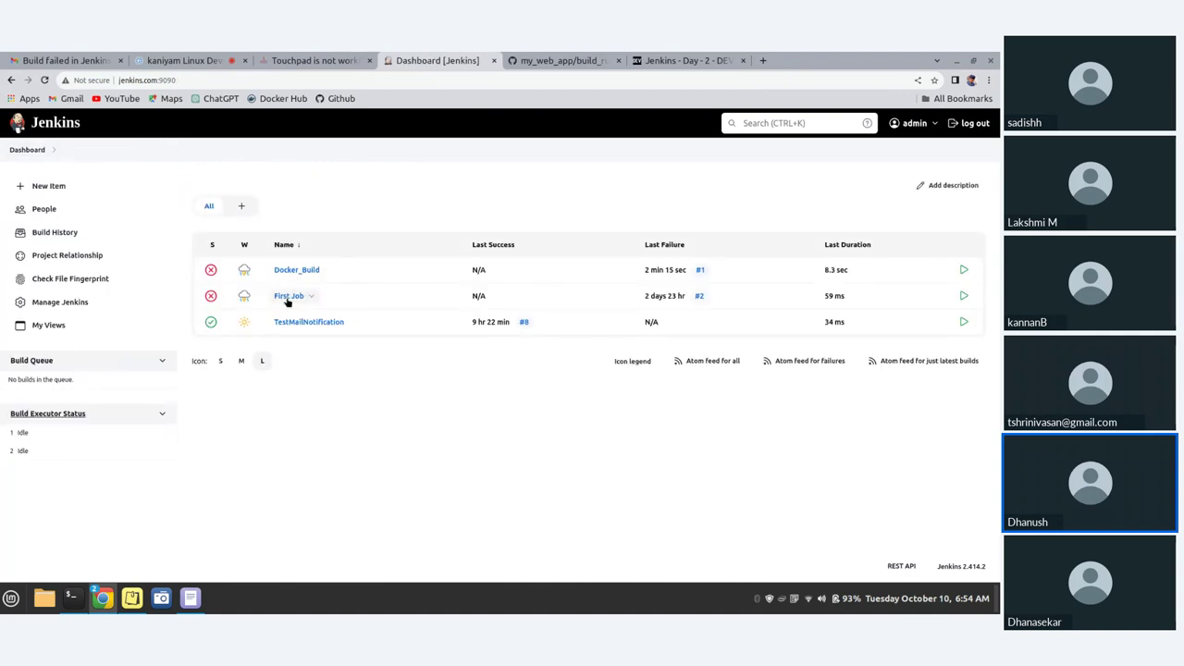
{"action": "left_click", "coordinate": [300, 271]}
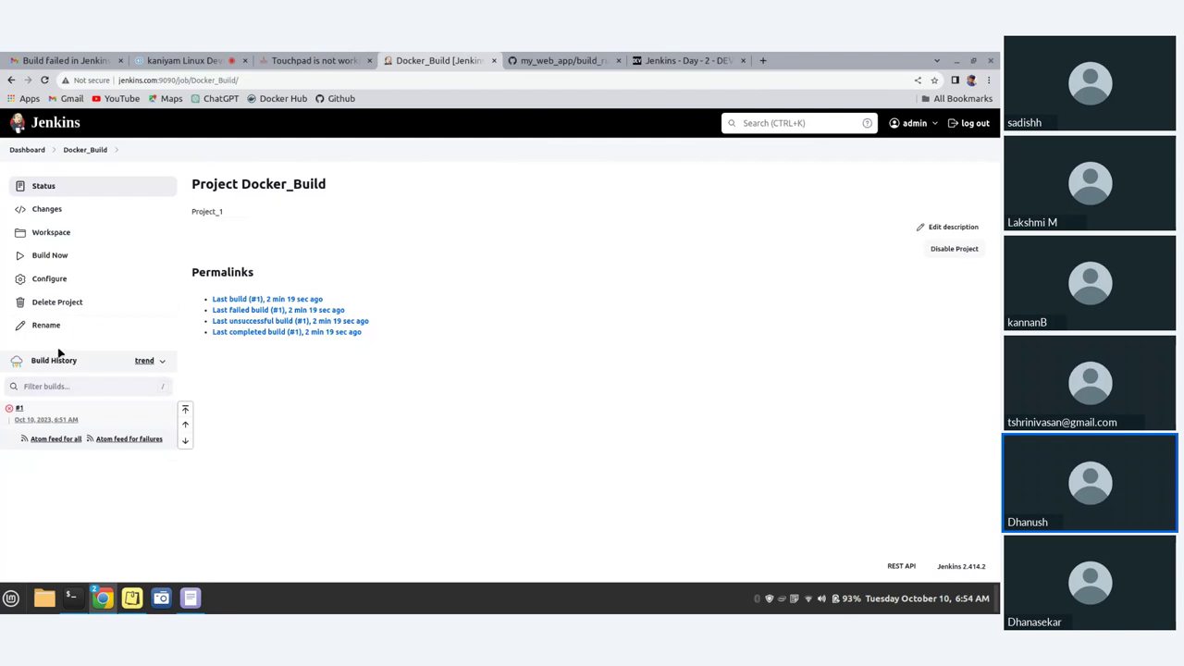
{"action": "left_click", "coordinate": [63, 278]}
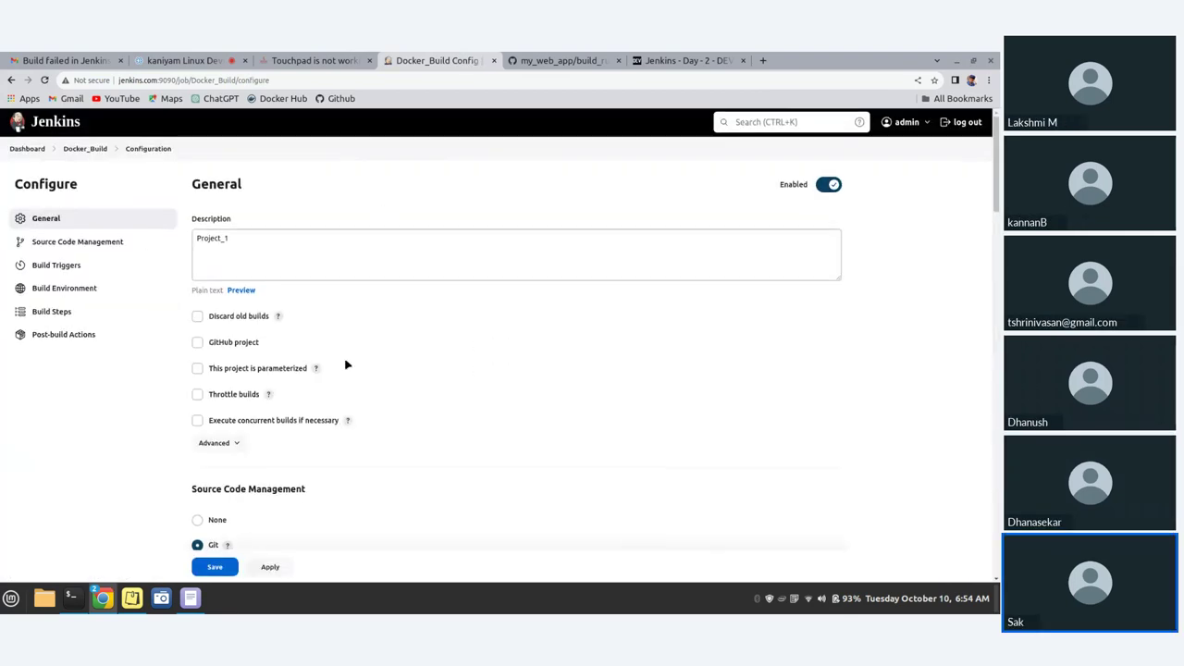
{"action": "scroll", "coordinate": [351, 375], "scroll_direction": "down", "scroll_amount": 10}
{"action": "scroll", "coordinate": [356, 391], "scroll_direction": "down", "scroll_amount": 10}
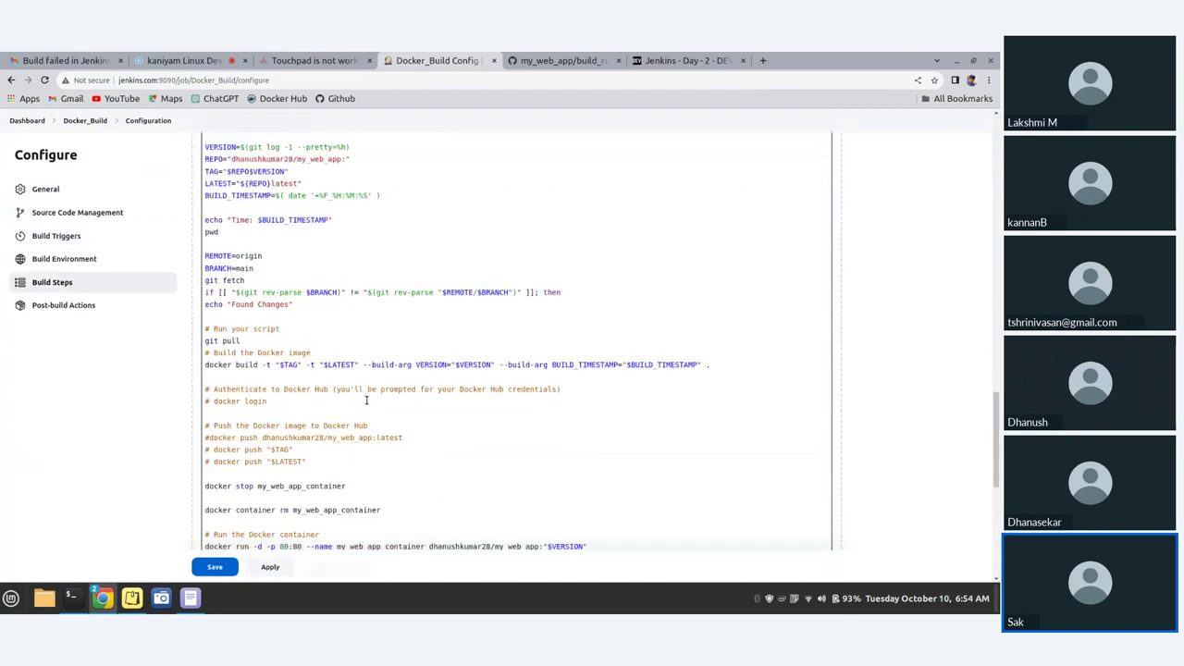
{"action": "scroll", "coordinate": [367, 400], "scroll_direction": "down", "scroll_amount": 3}
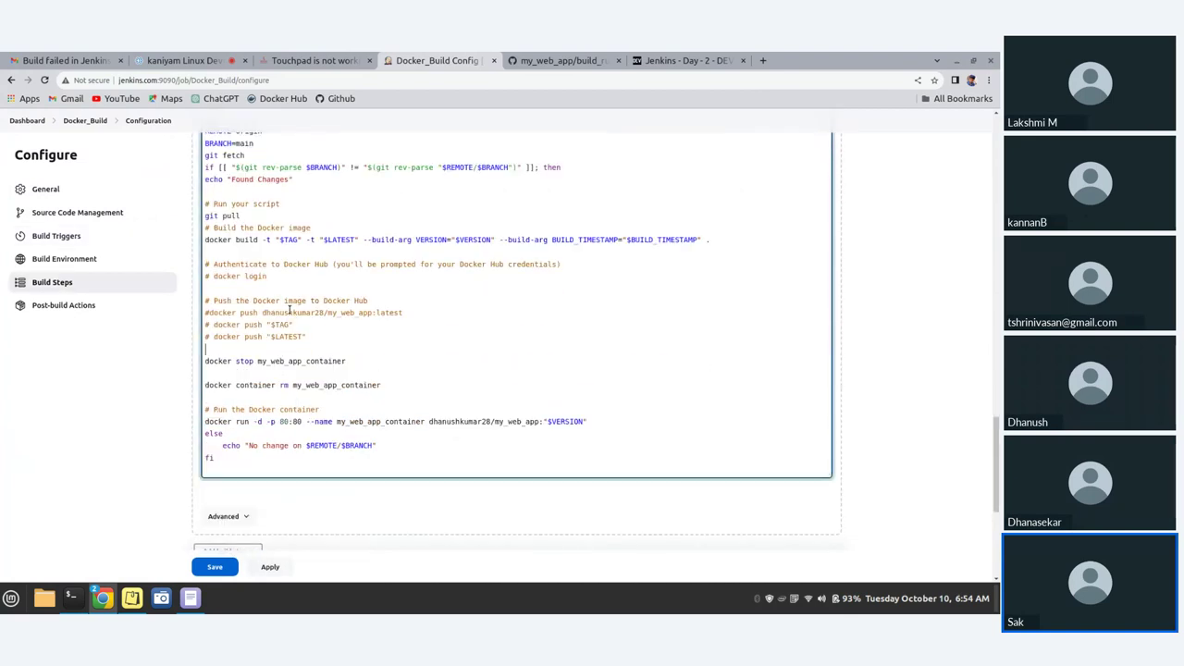
{"action": "scroll", "coordinate": [289, 309], "scroll_direction": "up", "scroll_amount": 4}
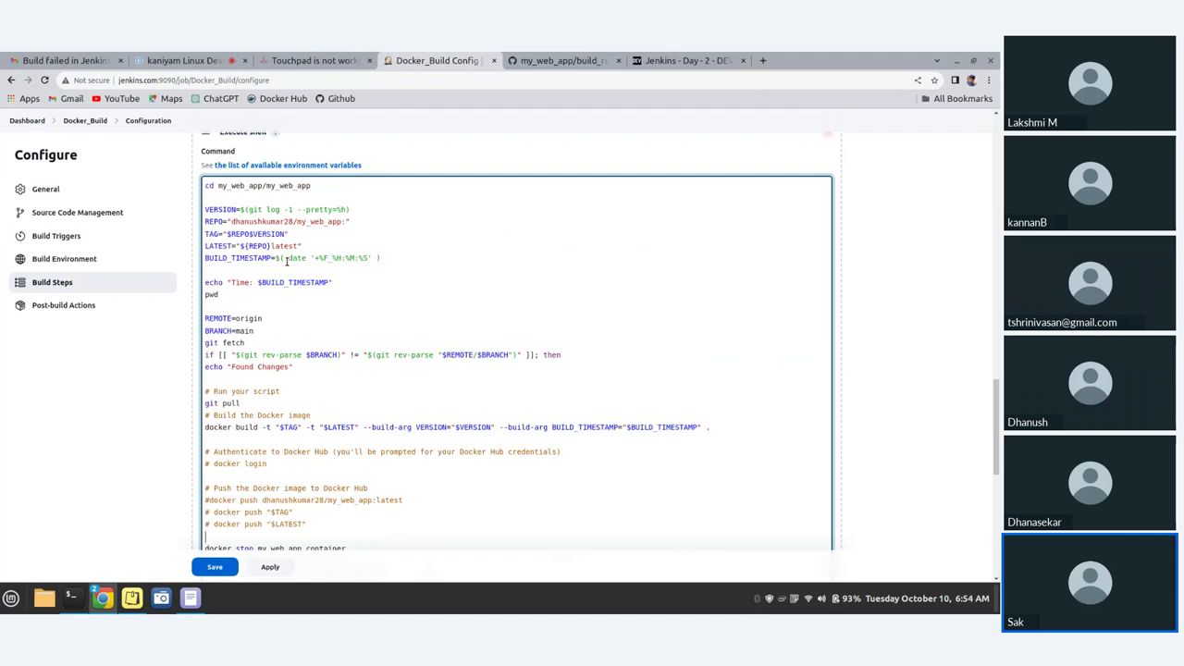
- Insert an ls line above the cd command in the shell script, apply and save
{"action": "mouse_move", "coordinate": [80, 605]}
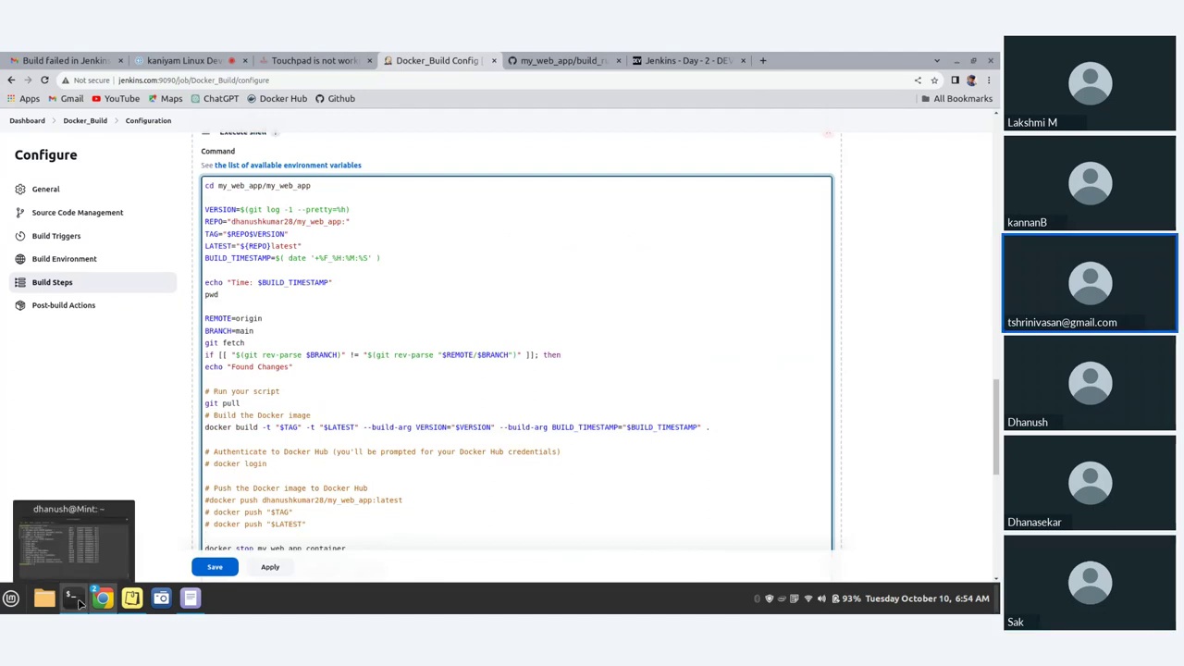
{"action": "left_click", "coordinate": [208, 185]}
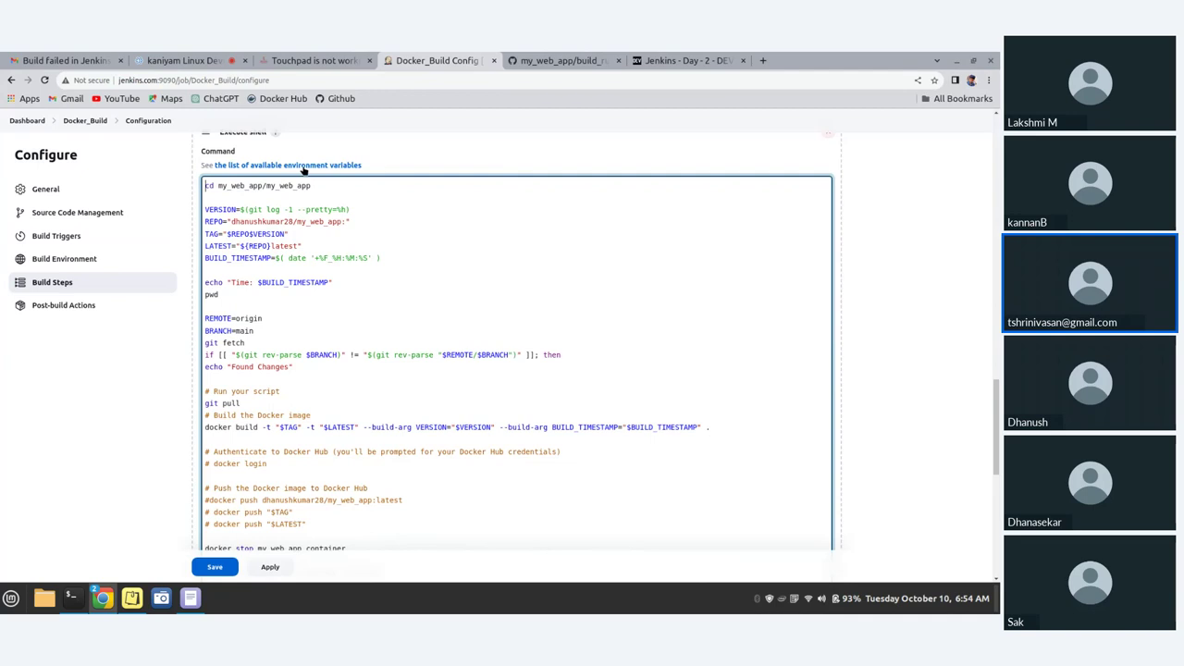
{"action": "key", "text": "Return"}
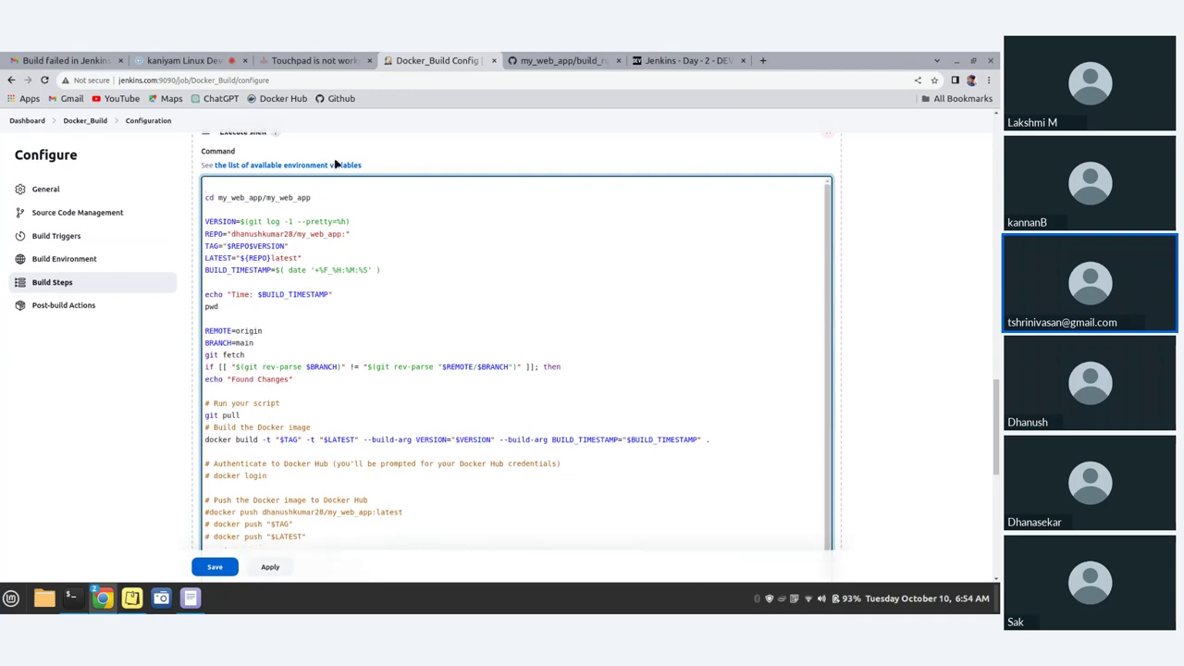
{"action": "key", "text": "Return"}
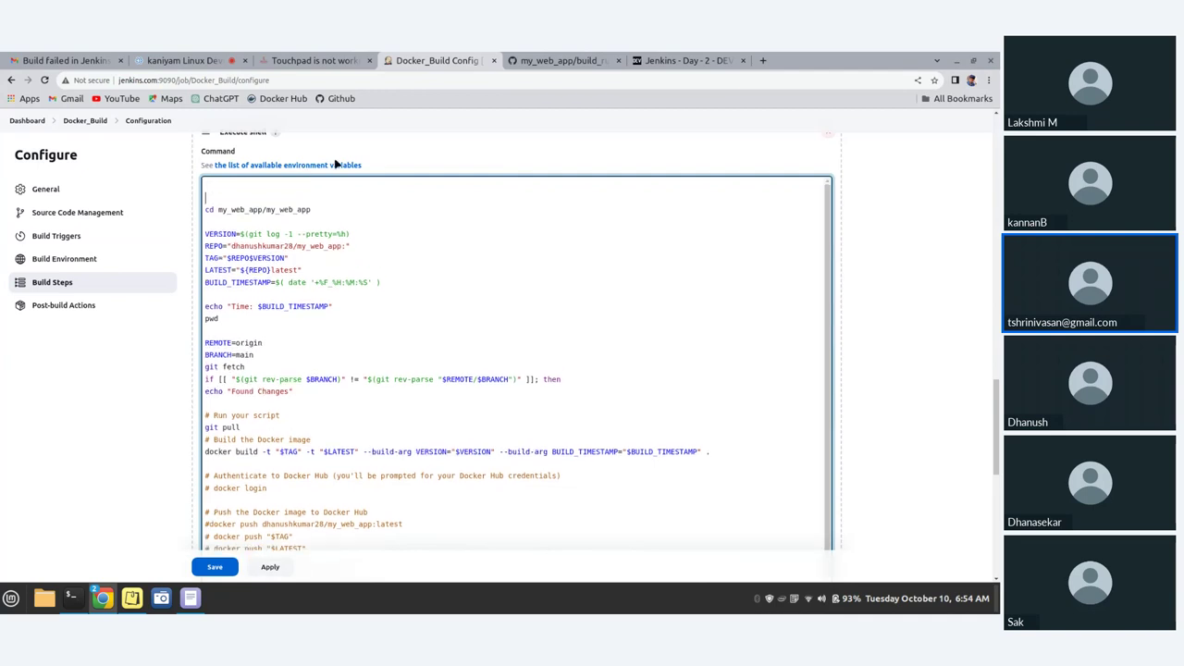
{"action": "type", "text": "ls"}
{"action": "left_click", "coordinate": [269, 566]}
{"action": "left_click", "coordinate": [214, 567]}
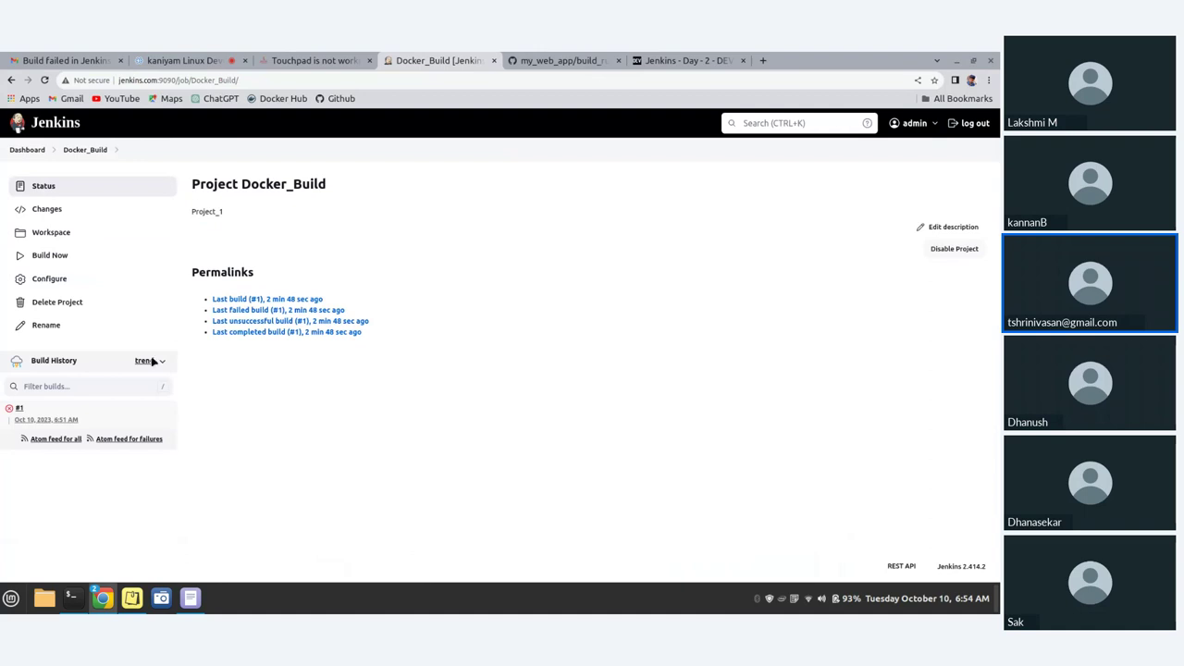
- Run build #2 of Docker_Build and open its console output
{"action": "left_click", "coordinate": [53, 256]}
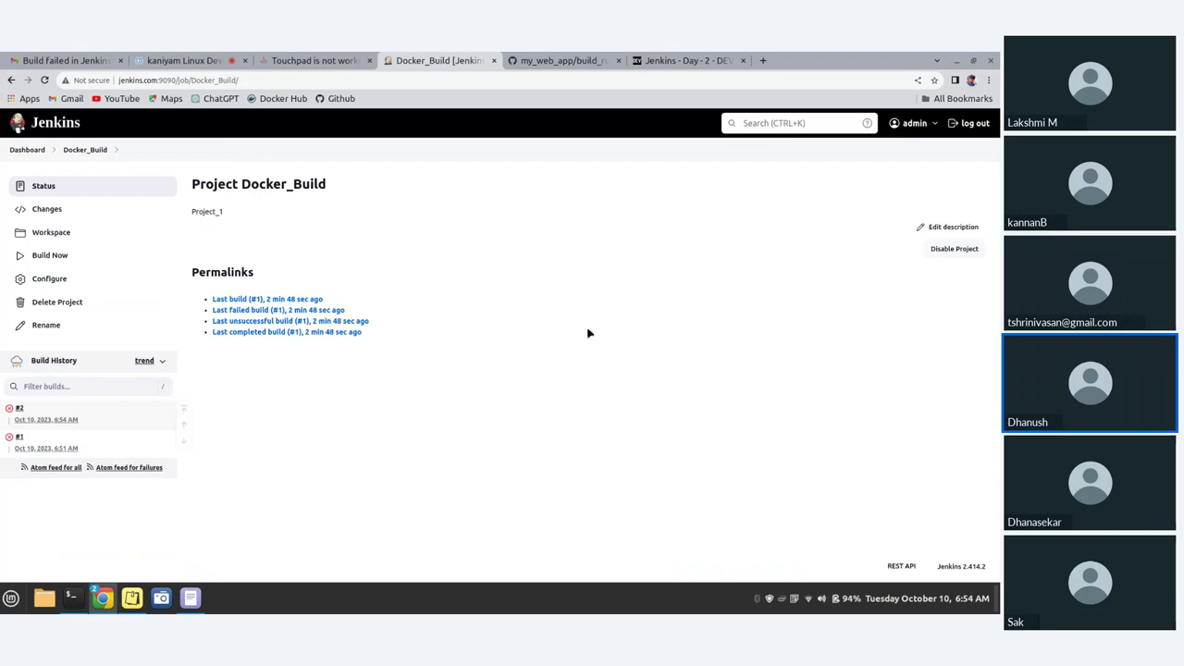
{"action": "left_click", "coordinate": [19, 409]}
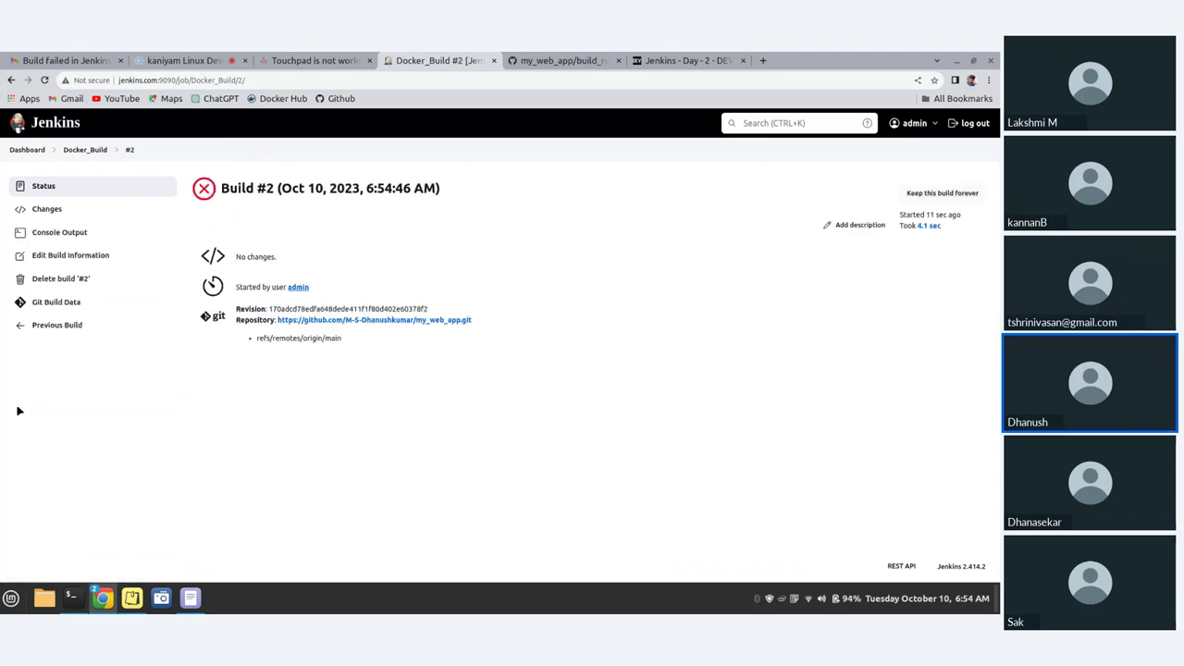
{"action": "left_click", "coordinate": [57, 235]}
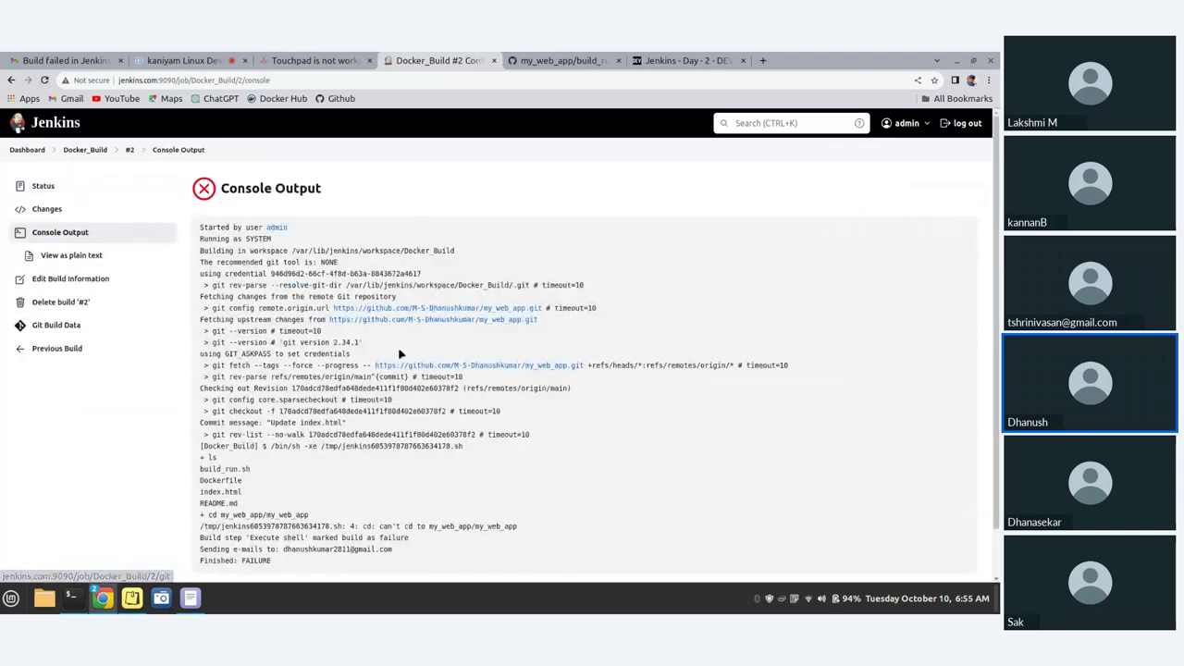
- Highlight the can't cd to my_web_app/my_web_app error in the console log
{"action": "scroll", "coordinate": [402, 353], "scroll_direction": "down", "scroll_amount": 1}
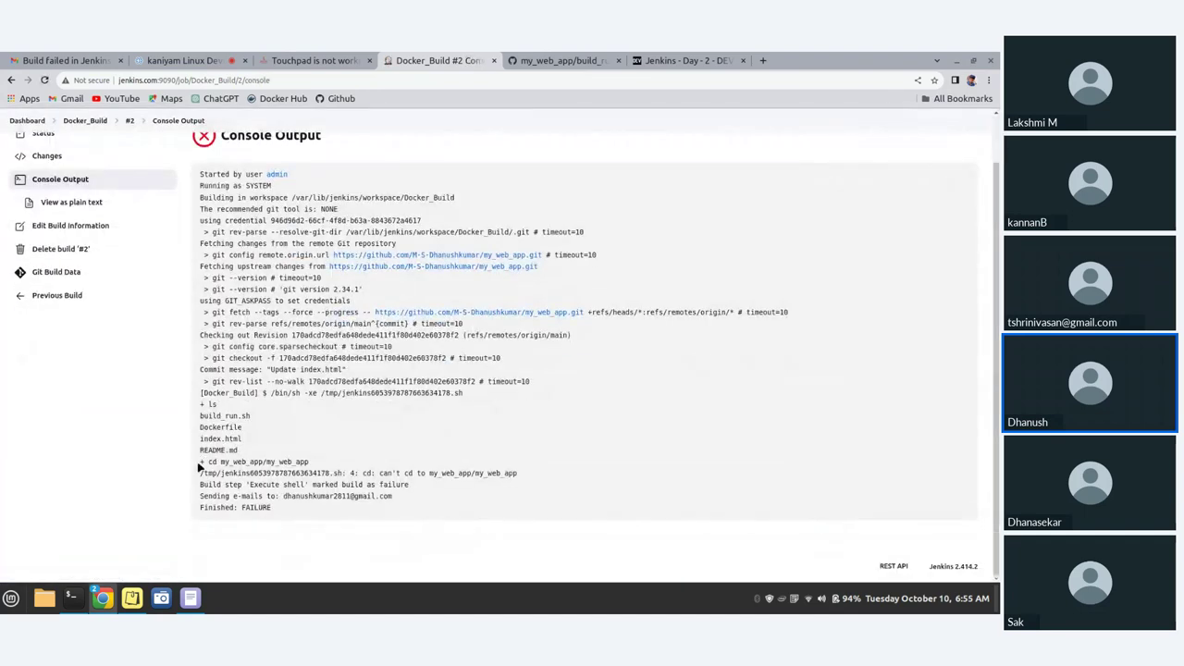
{"action": "left_click_drag", "start_coordinate": [198, 468], "coordinate": [220, 462]}
{"action": "left_click_drag", "start_coordinate": [379, 473], "coordinate": [523, 485]}
{"action": "left_click", "coordinate": [478, 500]}
{"action": "left_click_drag", "start_coordinate": [202, 473], "coordinate": [410, 483]}
{"action": "left_click_drag", "start_coordinate": [311, 462], "coordinate": [523, 473]}
{"action": "left_click", "coordinate": [35, 57]}
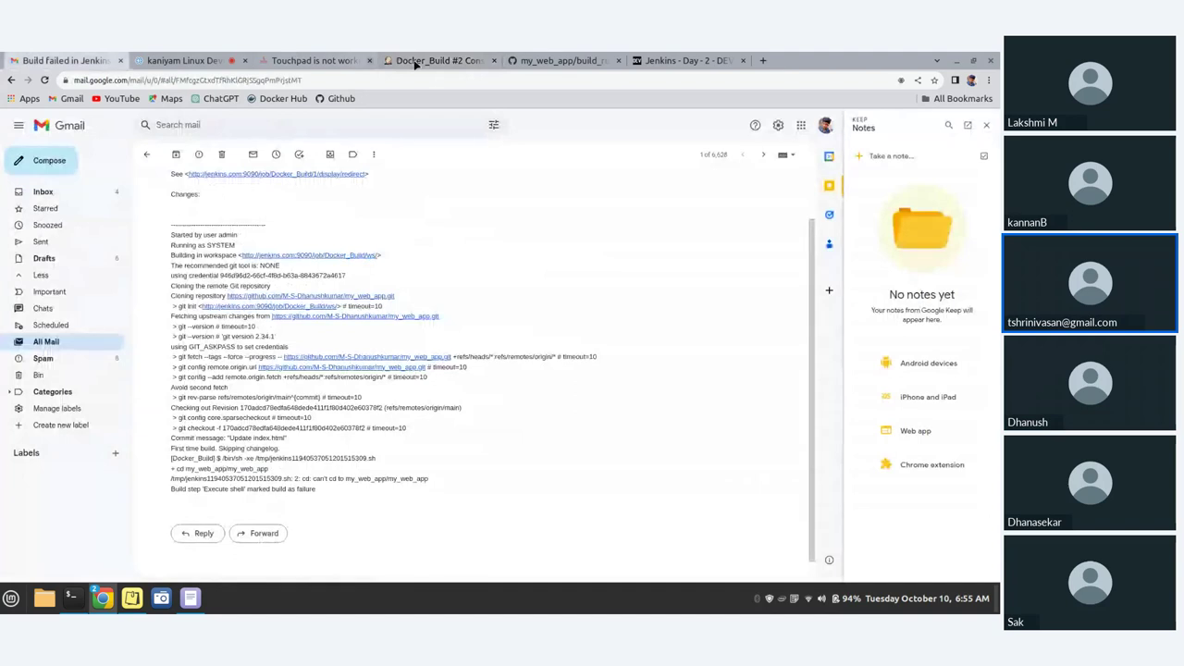
{"action": "left_click", "coordinate": [538, 57]}
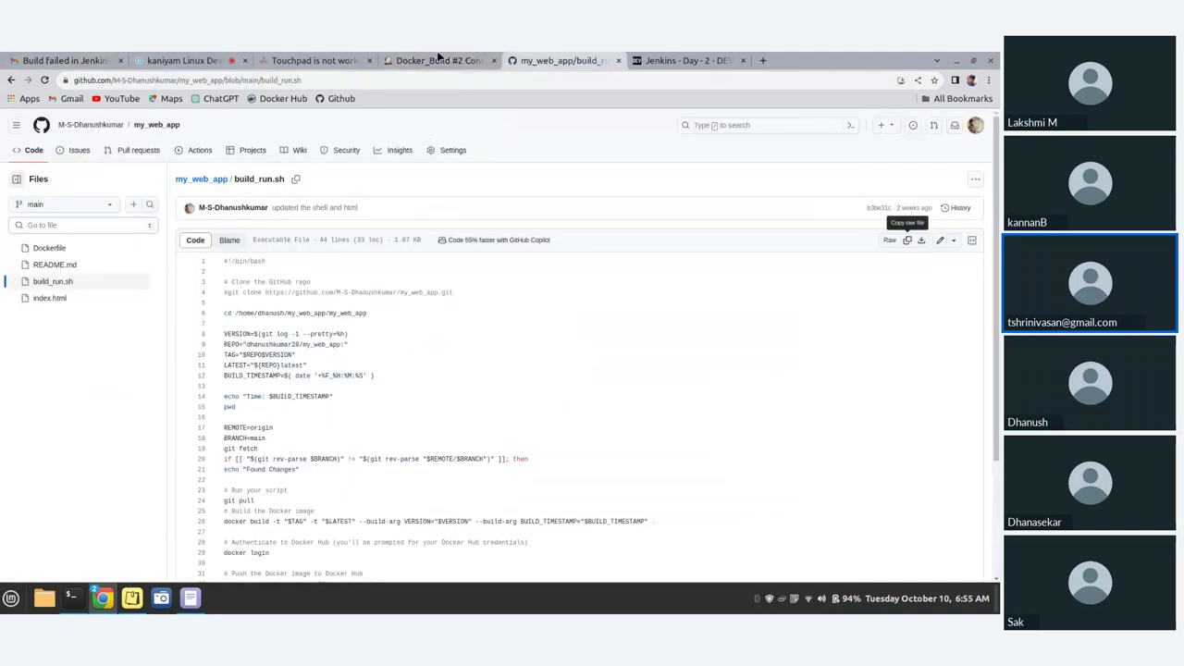
{"action": "left_click", "coordinate": [440, 59]}
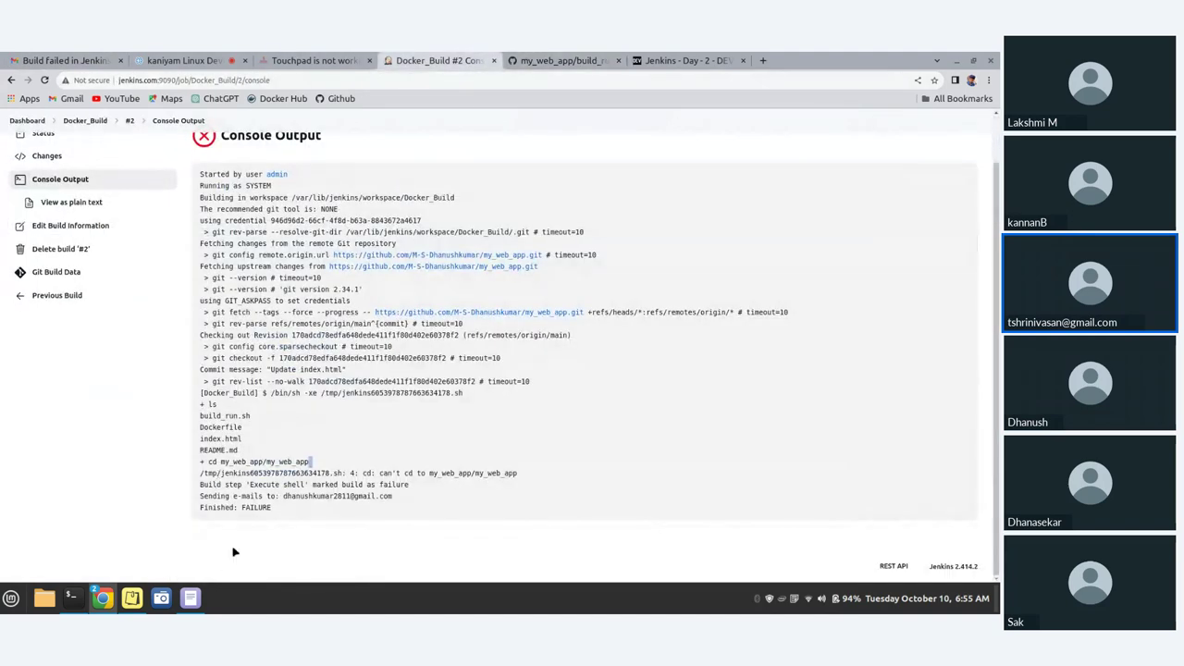
{"action": "left_click_drag", "start_coordinate": [208, 405], "coordinate": [273, 451]}
{"action": "left_click", "coordinate": [203, 415]}
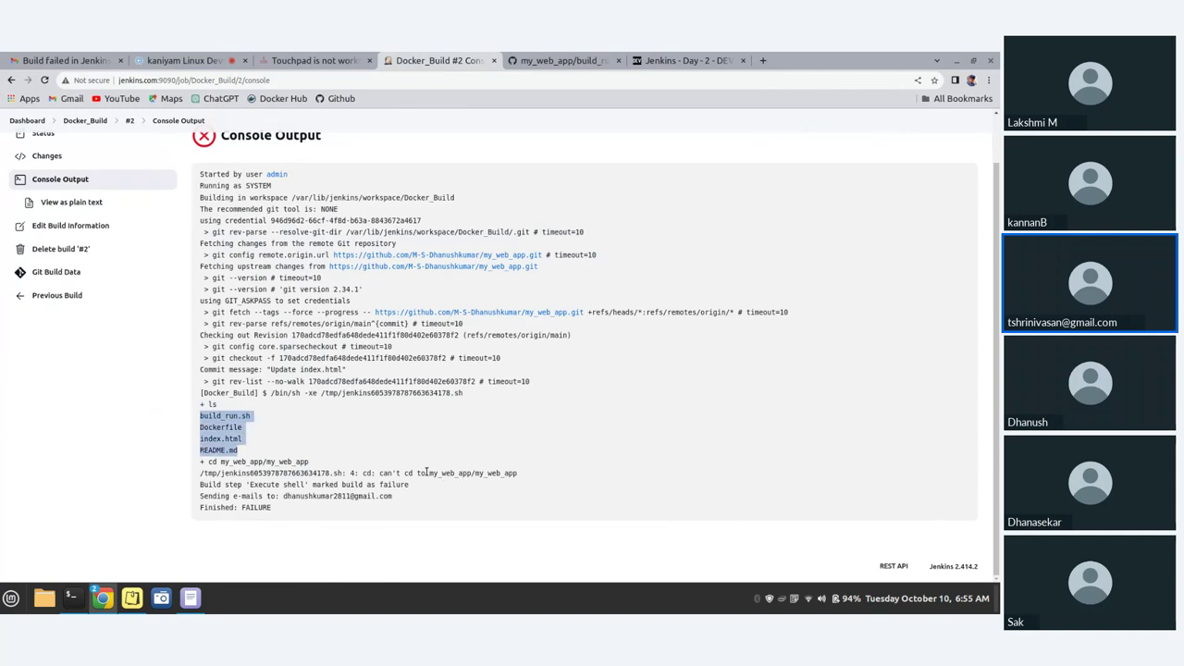
{"action": "left_click_drag", "start_coordinate": [427, 473], "coordinate": [472, 474]}
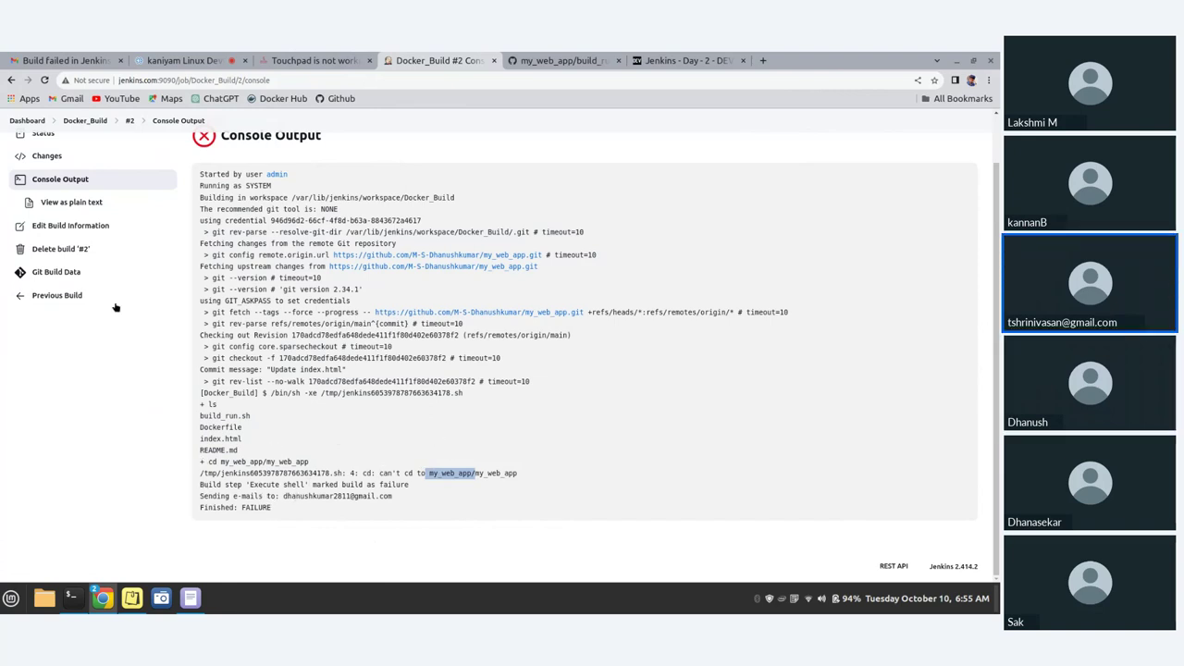
{"action": "scroll", "coordinate": [13, 314], "scroll_direction": "up", "scroll_amount": 2}
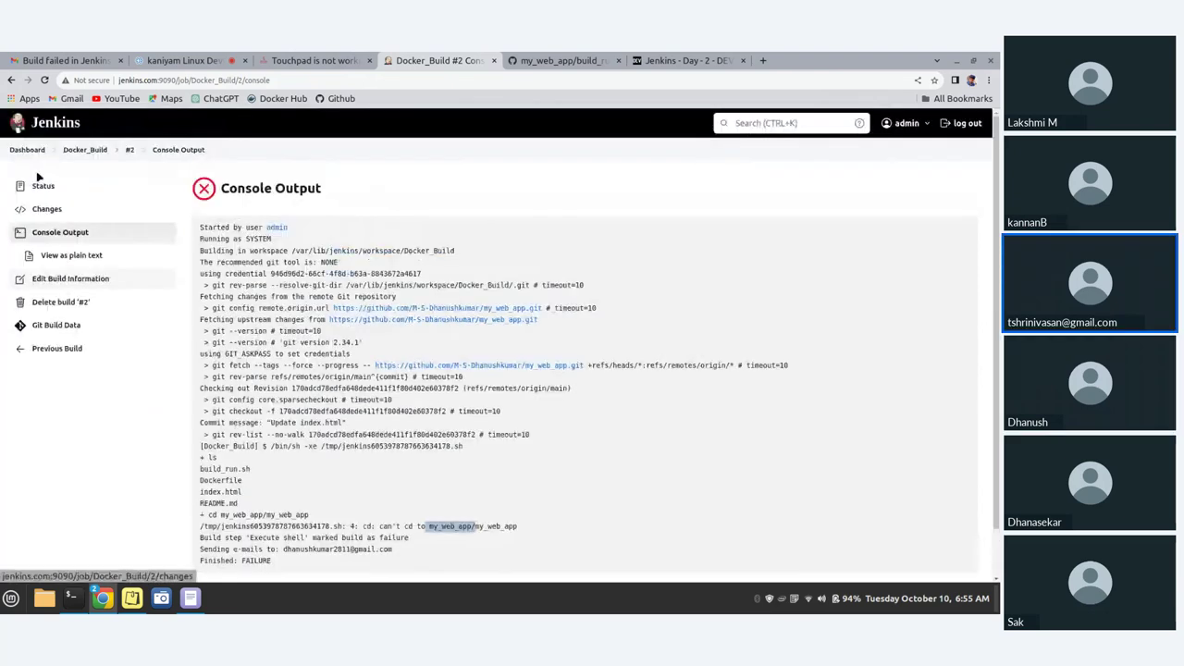
- Open First Job's configuration from the dashboard and scroll through it
{"action": "left_click", "coordinate": [39, 150]}
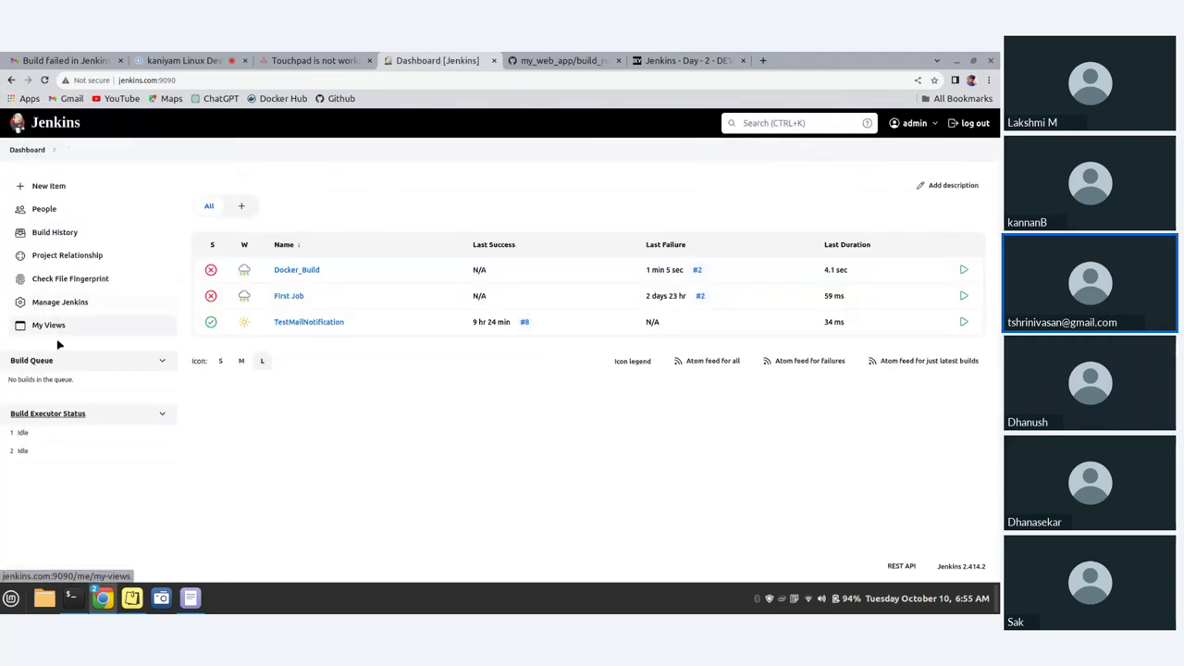
{"action": "left_click", "coordinate": [288, 296]}
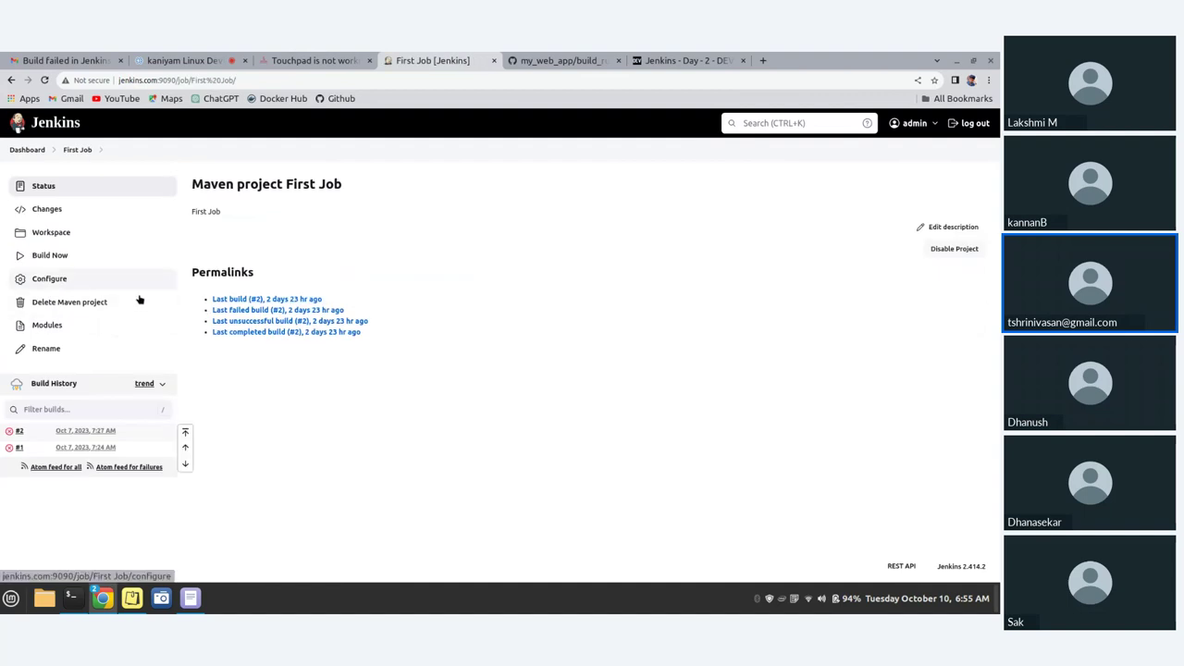
{"action": "left_click", "coordinate": [65, 279]}
{"action": "scroll", "coordinate": [415, 365], "scroll_direction": "down", "scroll_amount": 10}
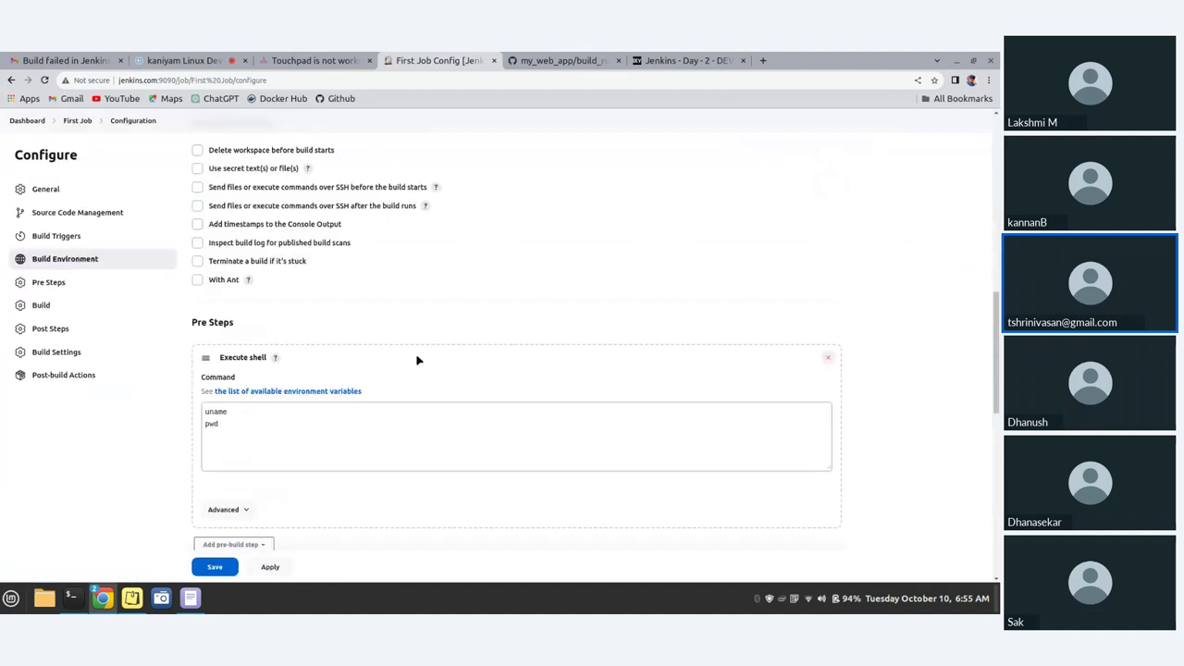
{"action": "scroll", "coordinate": [411, 378], "scroll_direction": "up", "scroll_amount": 3}
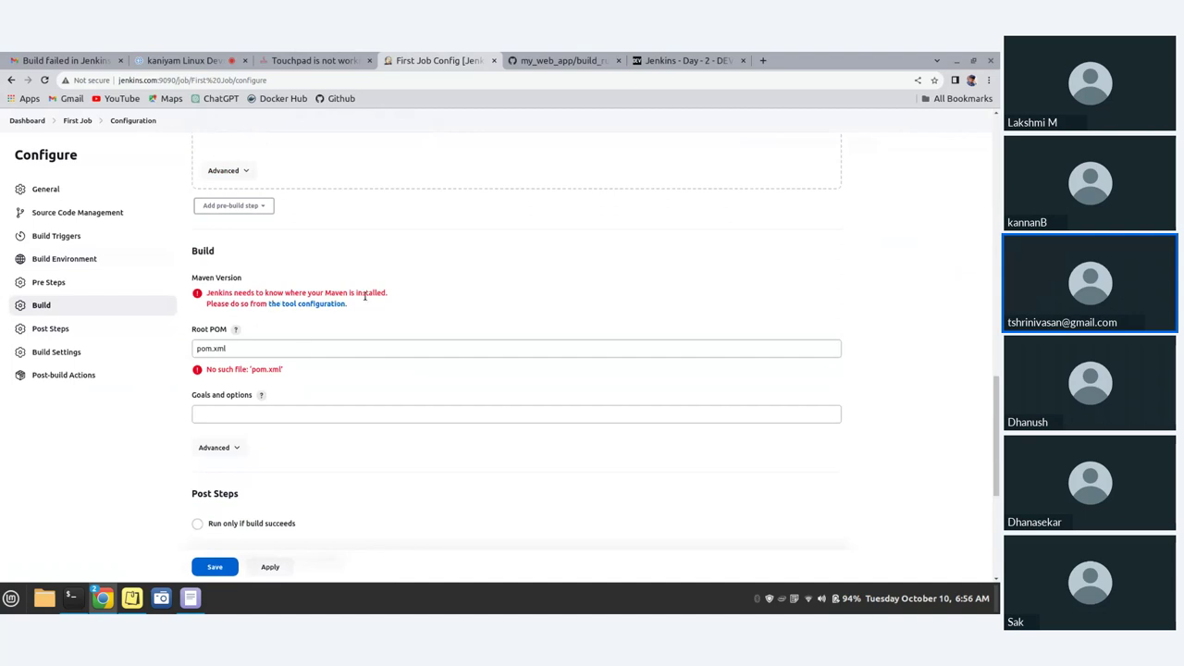
{"action": "scroll", "coordinate": [412, 520], "scroll_direction": "down", "scroll_amount": 4}
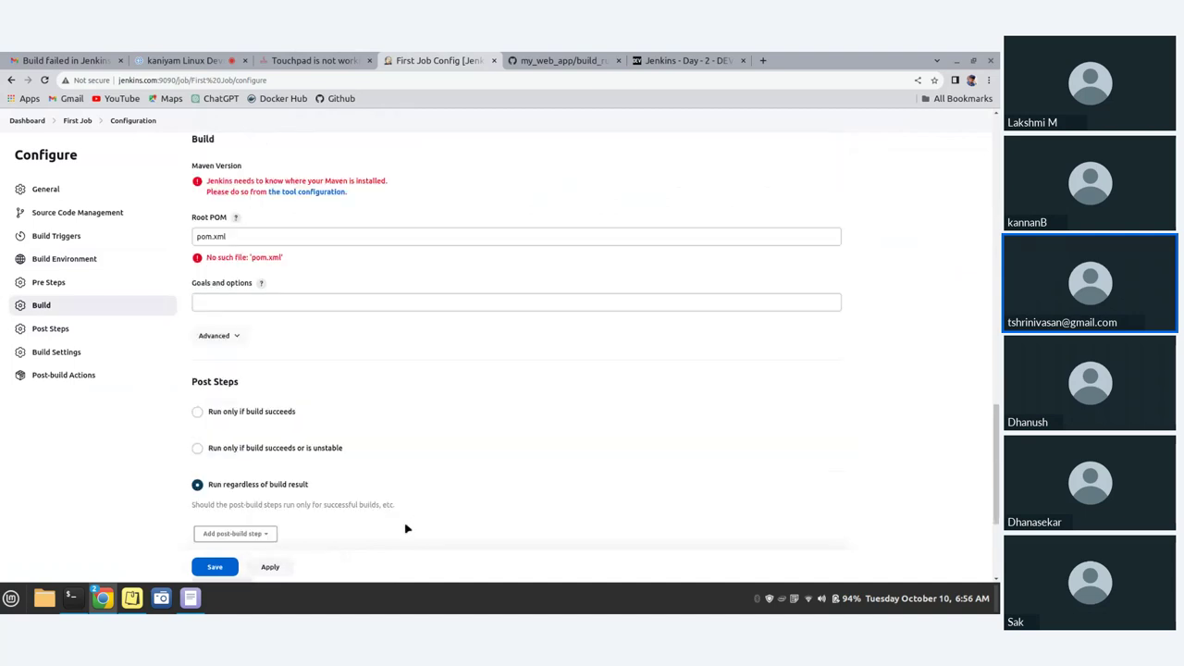
{"action": "scroll", "coordinate": [280, 448], "scroll_direction": "up", "scroll_amount": 10}
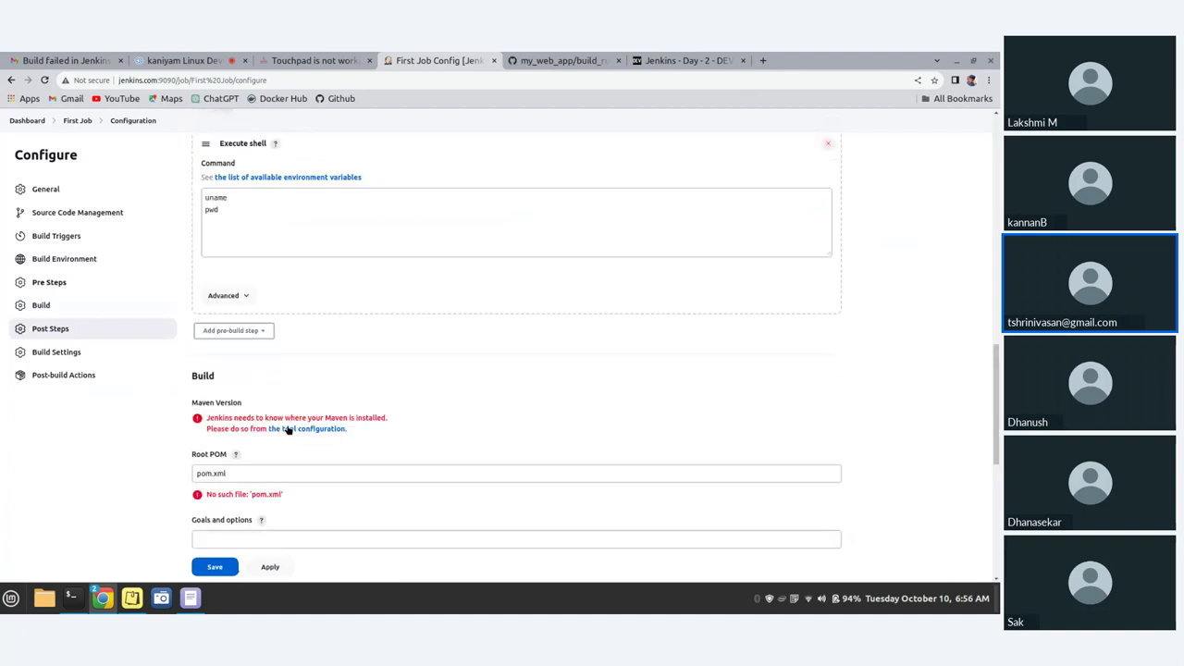
{"action": "scroll", "coordinate": [290, 423], "scroll_direction": "up", "scroll_amount": 2}
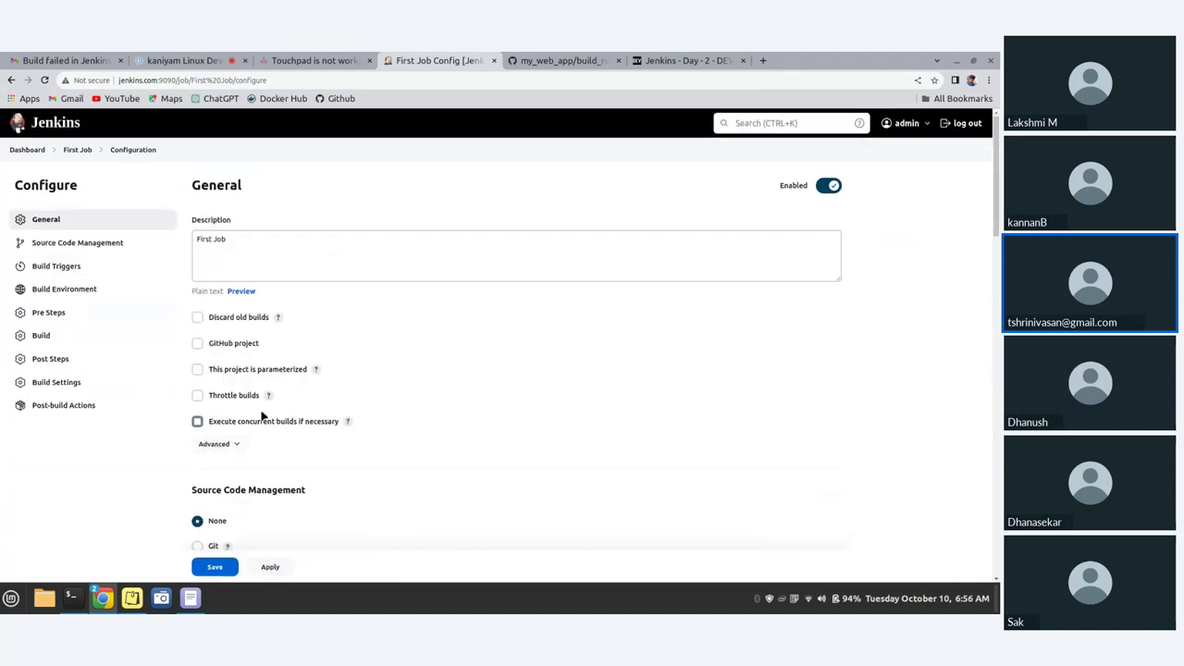
{"action": "scroll", "coordinate": [145, 389], "scroll_direction": "down", "scroll_amount": 15}
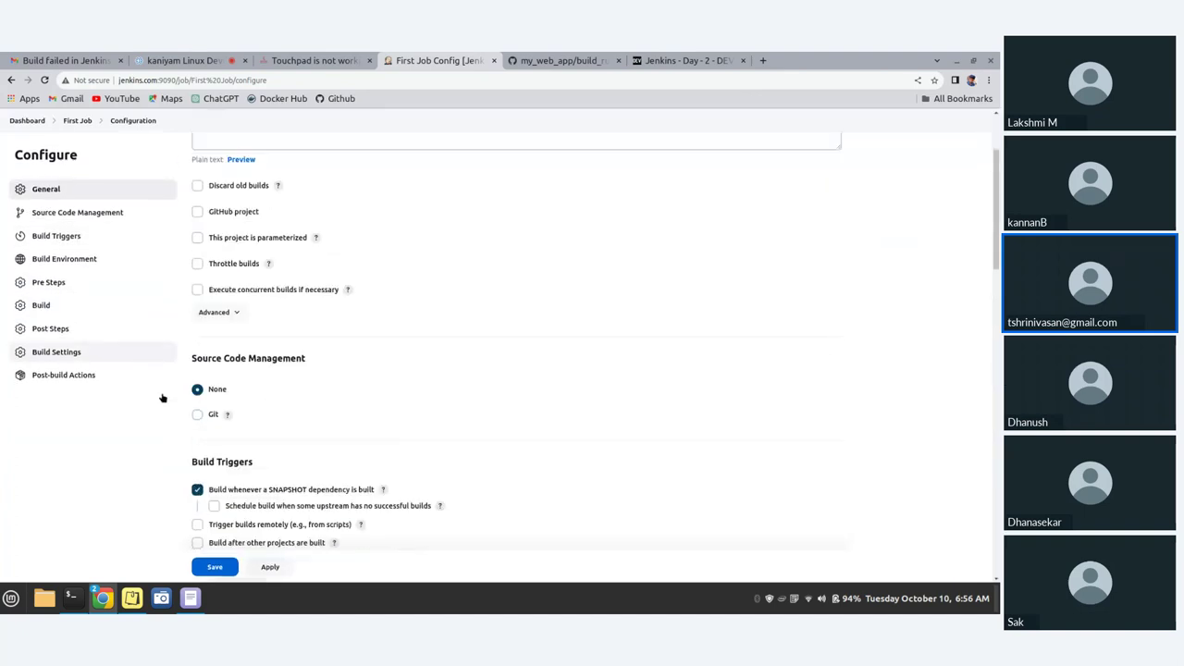
{"action": "scroll", "coordinate": [289, 470], "scroll_direction": "down", "scroll_amount": 5}
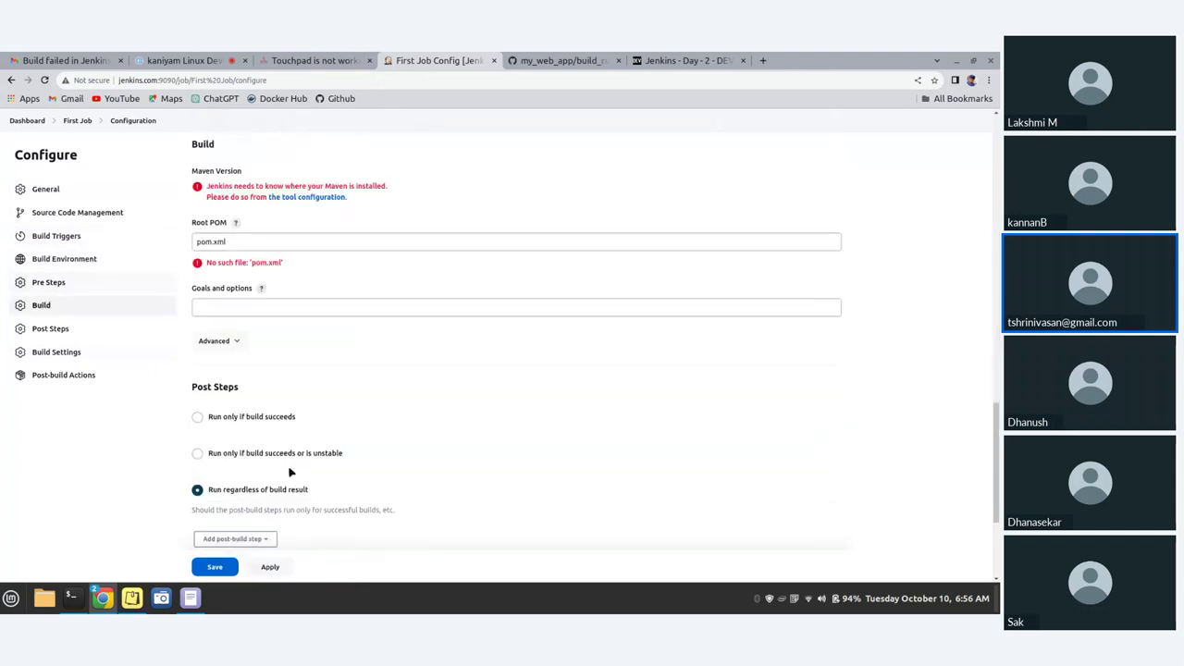
- Go back to the dashboard and open the Docker_Build project
{"action": "left_click", "coordinate": [10, 81]}
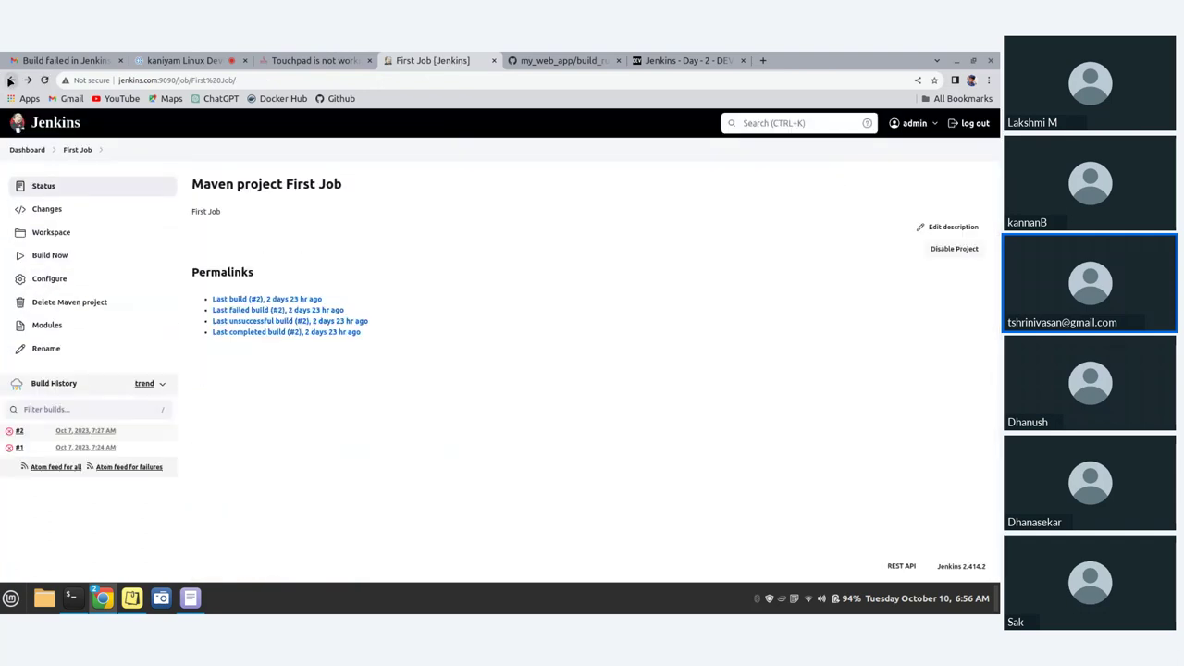
{"action": "left_click", "coordinate": [10, 80]}
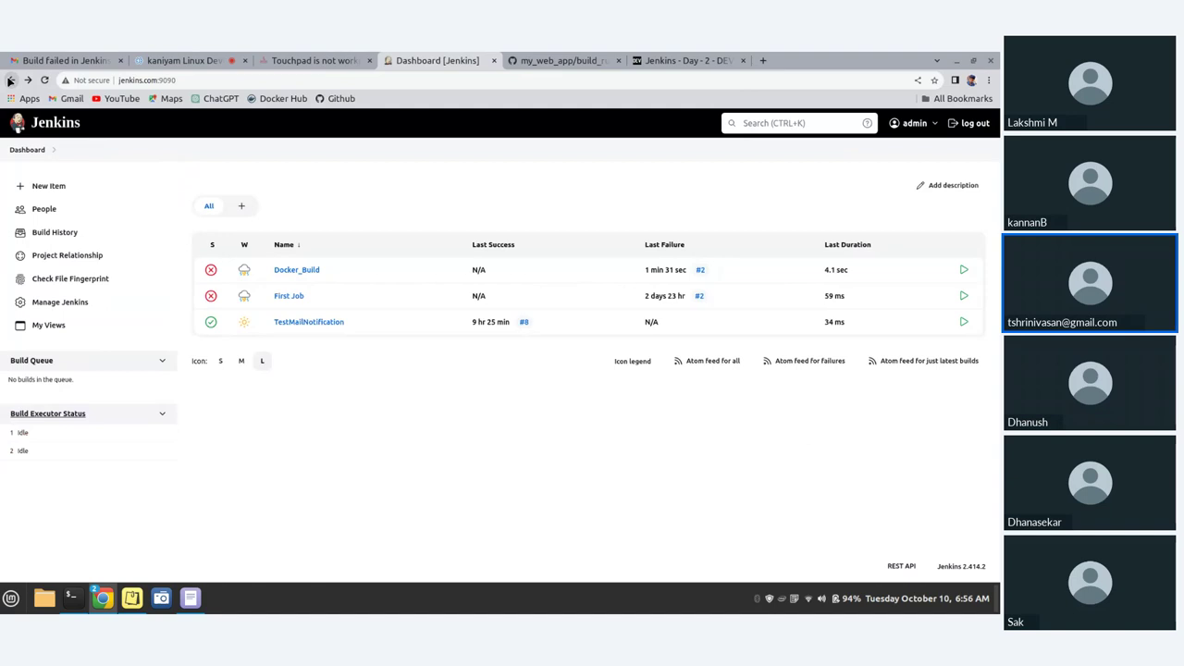
{"action": "left_click", "coordinate": [291, 271]}
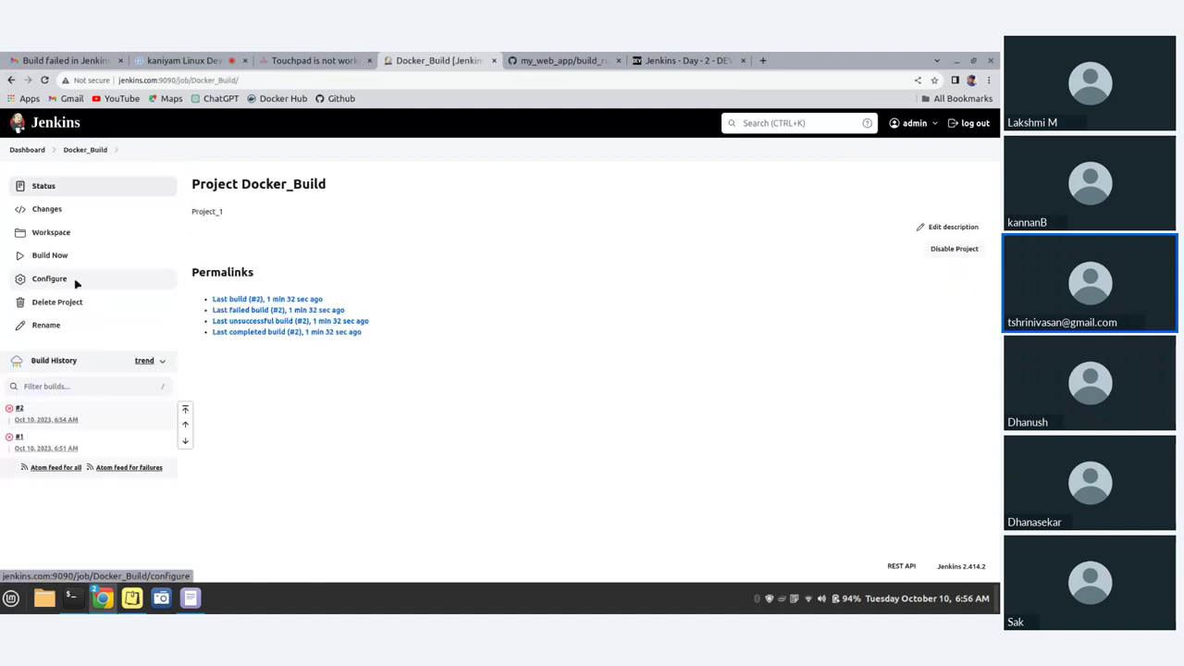
- Prefix the cd my_web_app/my_web_app line with # in Docker_Build's shell script and save
{"action": "left_click", "coordinate": [77, 284]}
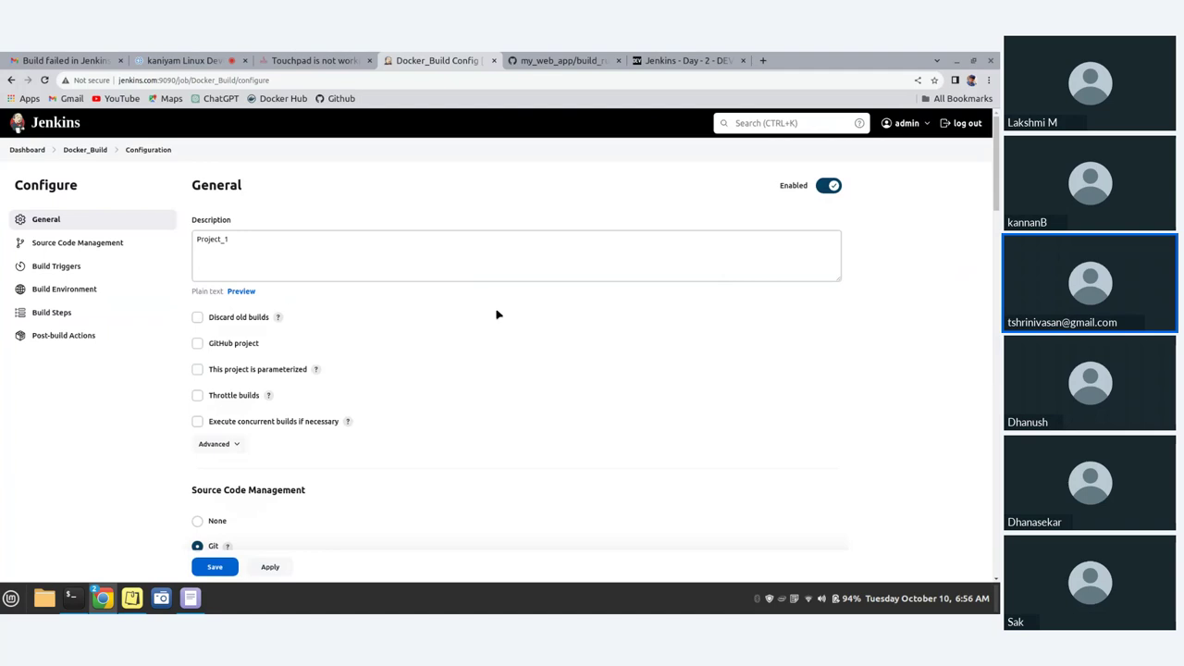
{"action": "scroll", "coordinate": [497, 315], "scroll_direction": "down", "scroll_amount": 15}
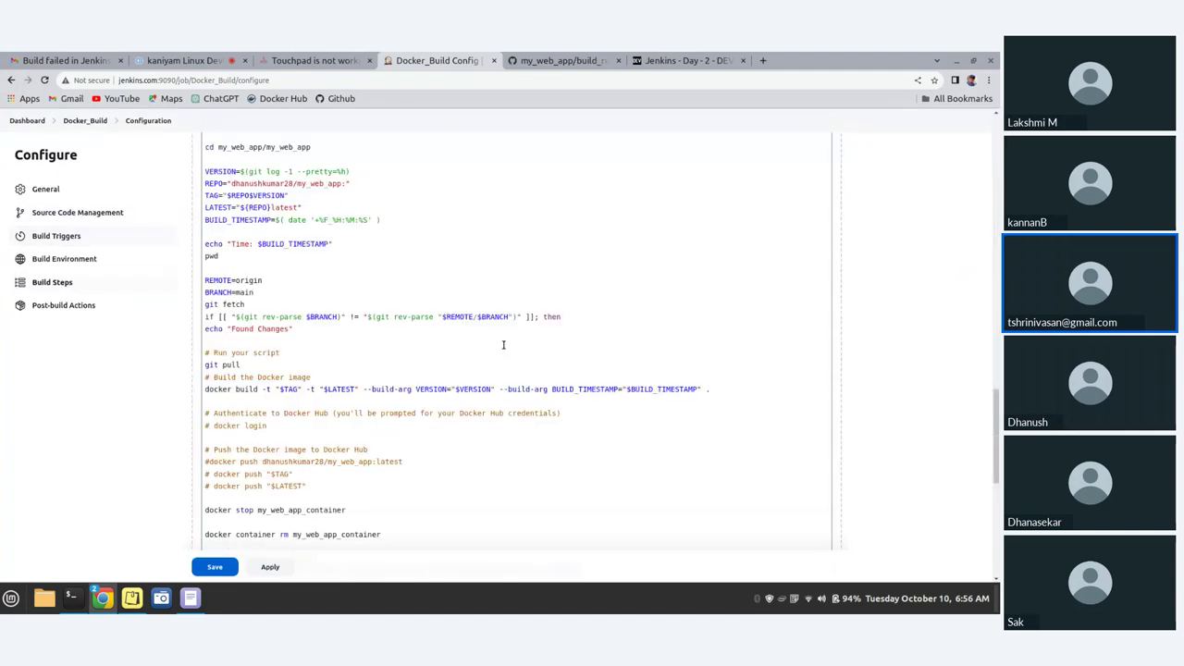
{"action": "scroll", "coordinate": [231, 289], "scroll_direction": "up", "scroll_amount": 2}
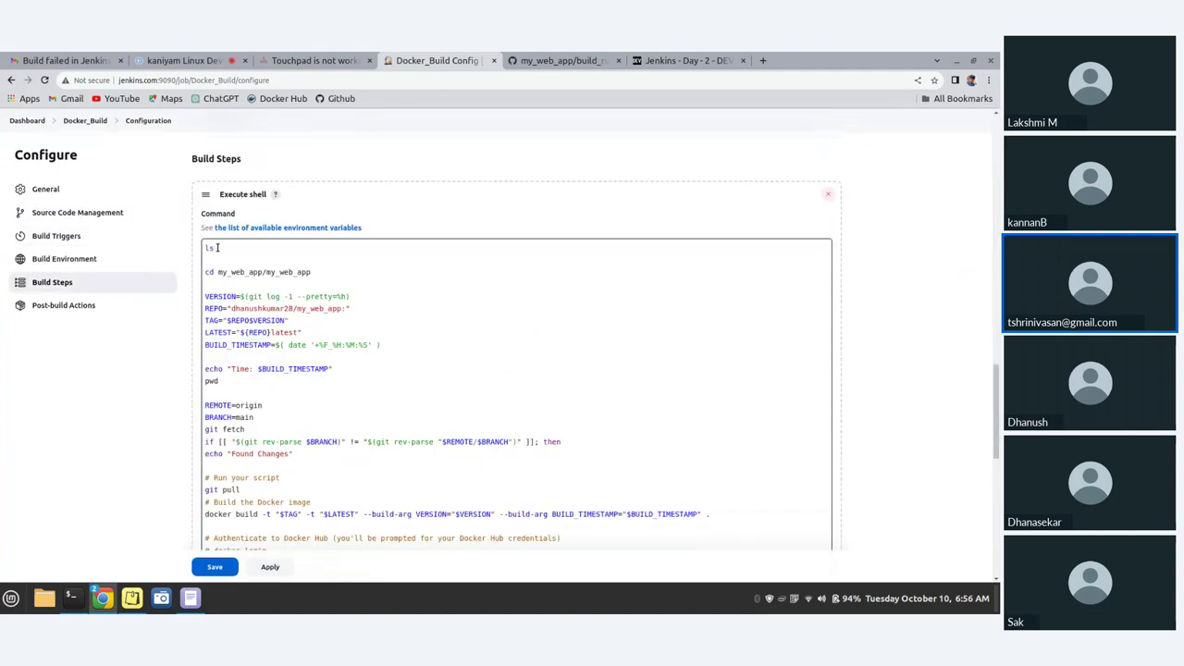
{"action": "left_click", "coordinate": [216, 248]}
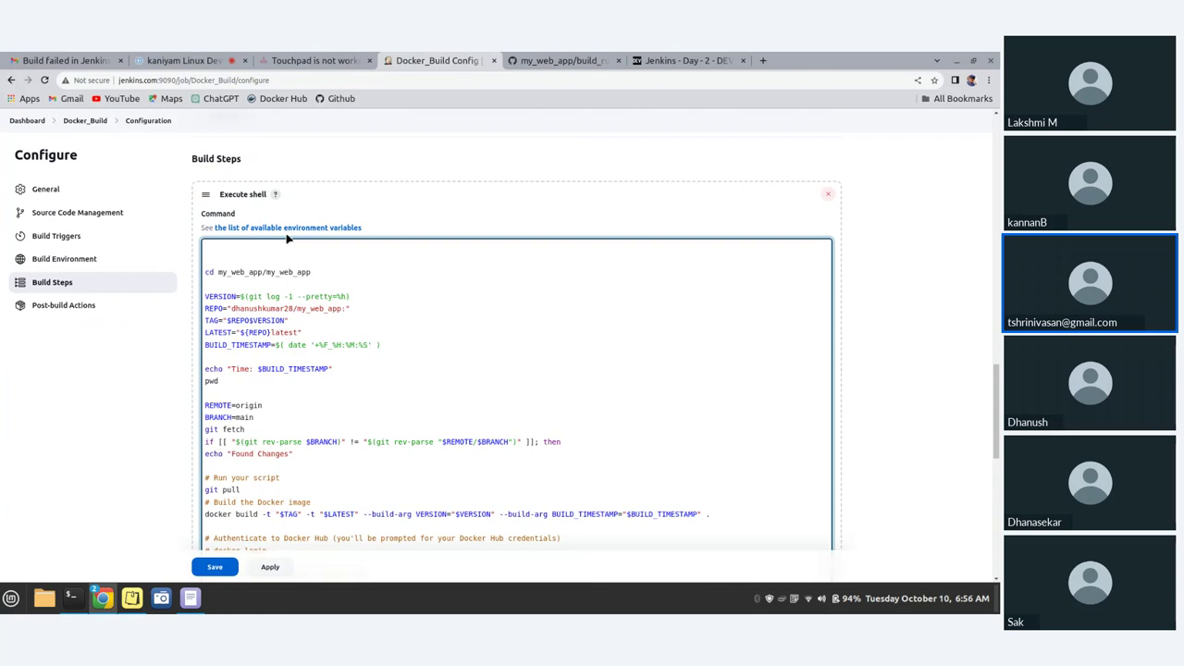
{"action": "type", "text": "#"}
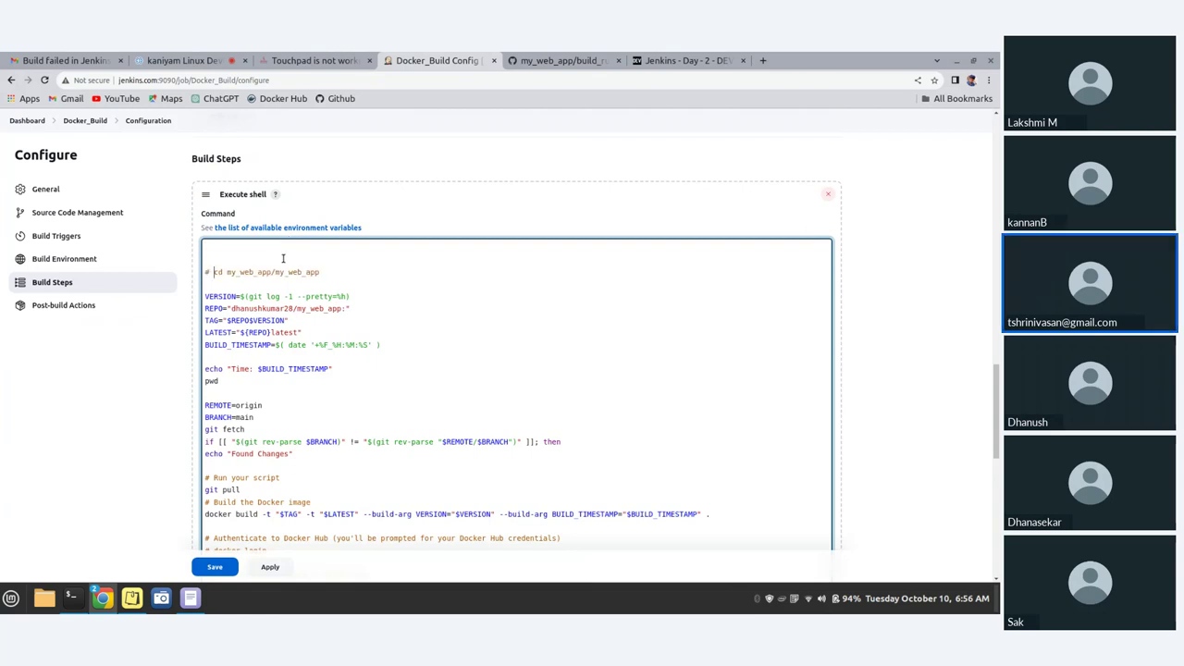
{"action": "scroll", "coordinate": [296, 403], "scroll_direction": "down", "scroll_amount": 3}
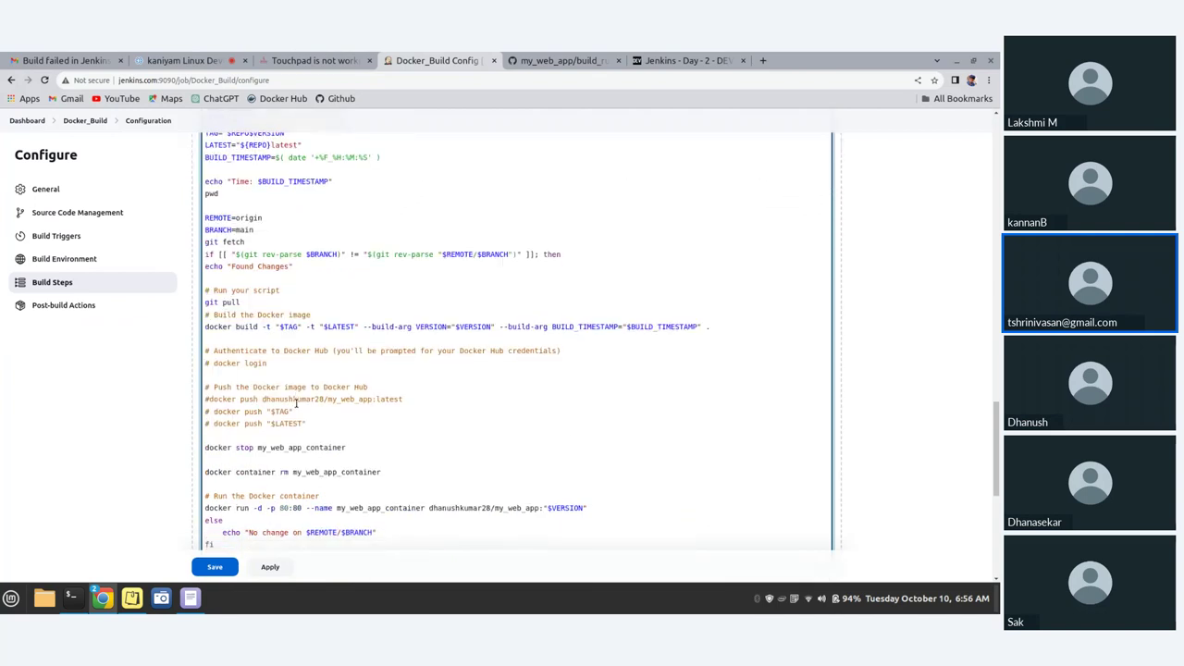
{"action": "scroll", "coordinate": [296, 403], "scroll_direction": "down", "scroll_amount": 3}
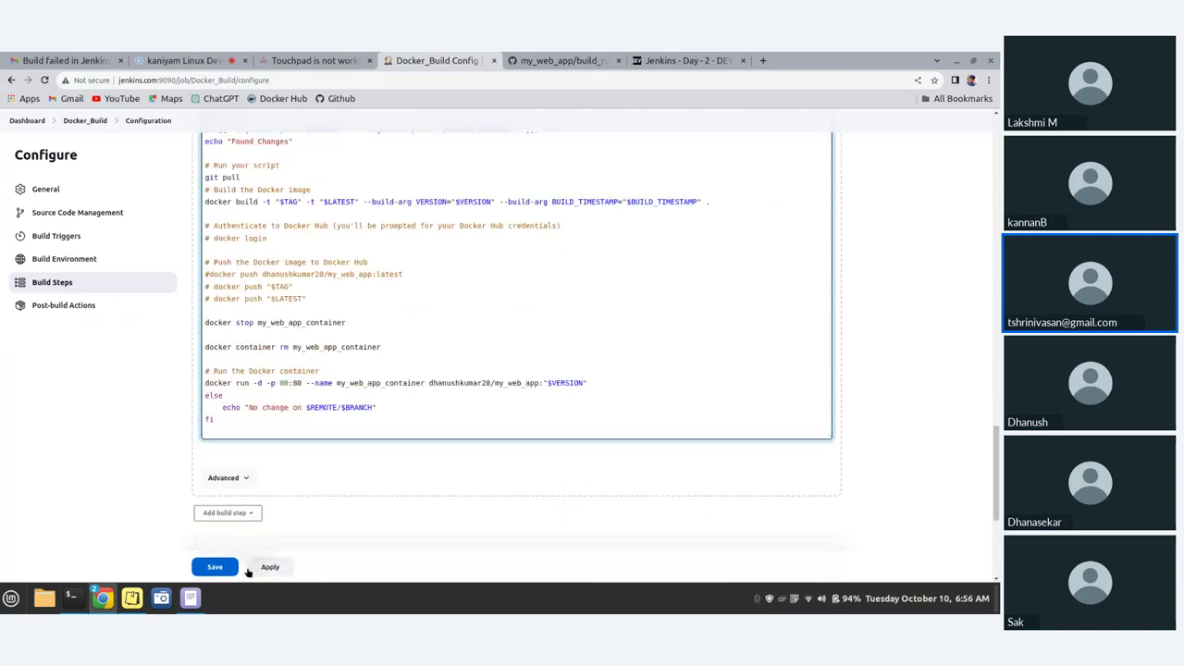
{"action": "left_click", "coordinate": [225, 568]}
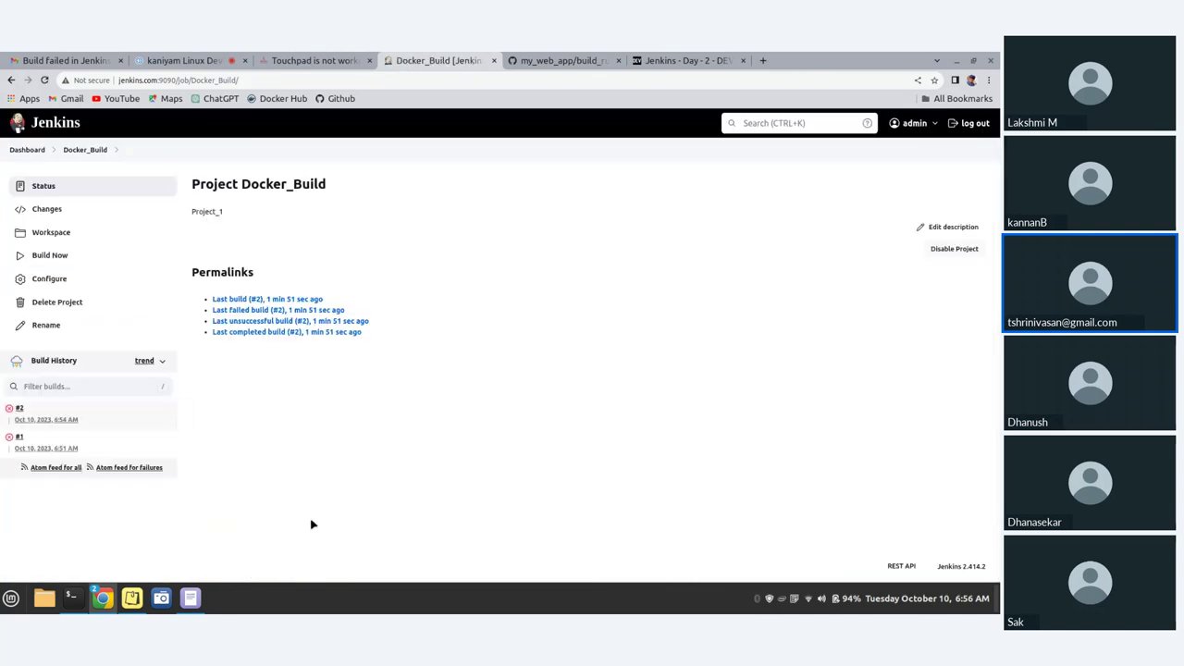
- Run build #3 and open its 'back to normal : Docker_Build #3' email in All Mail
{"action": "left_click", "coordinate": [50, 256]}
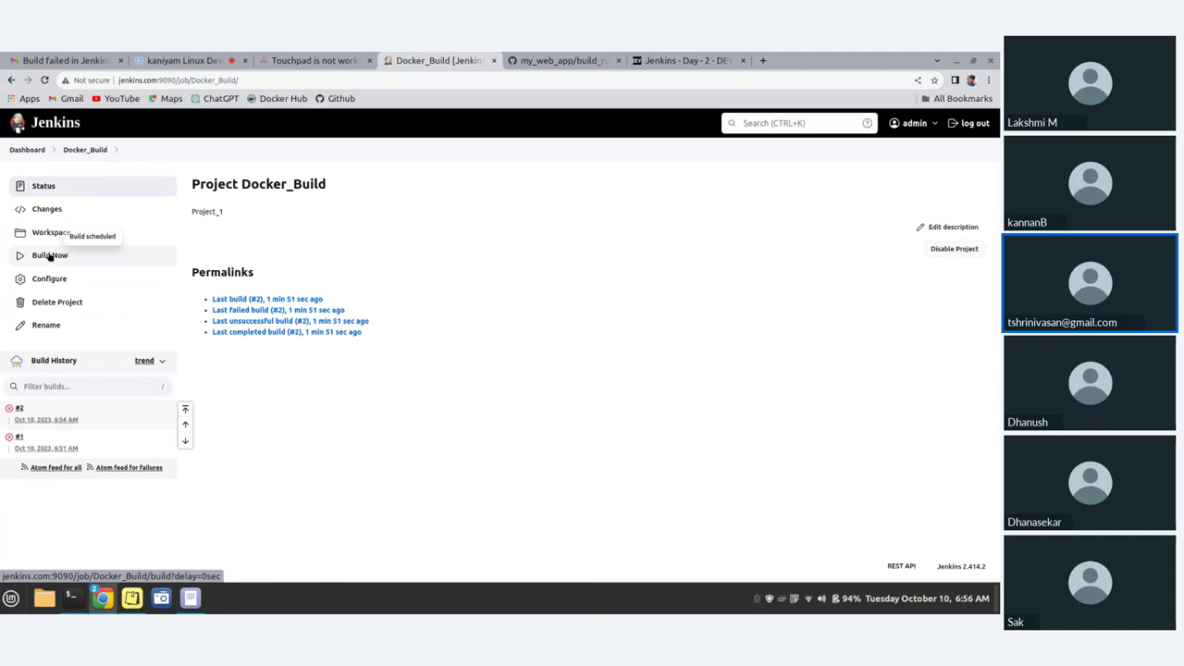
{"action": "left_click", "coordinate": [51, 59]}
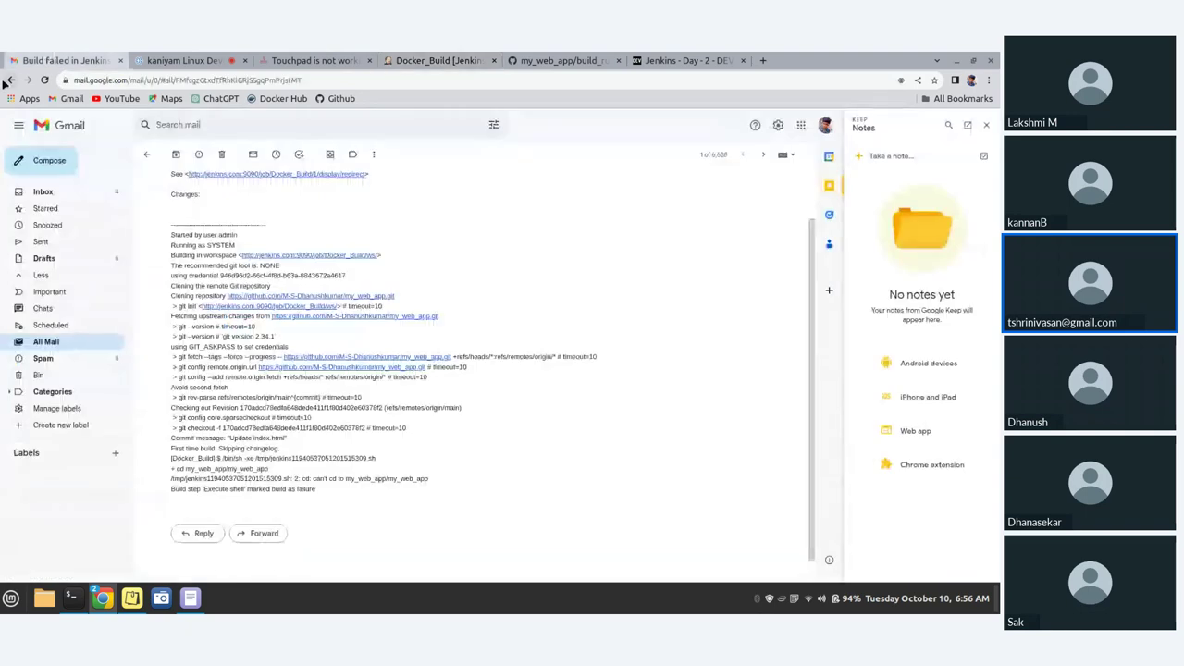
{"action": "left_click", "coordinate": [44, 192]}
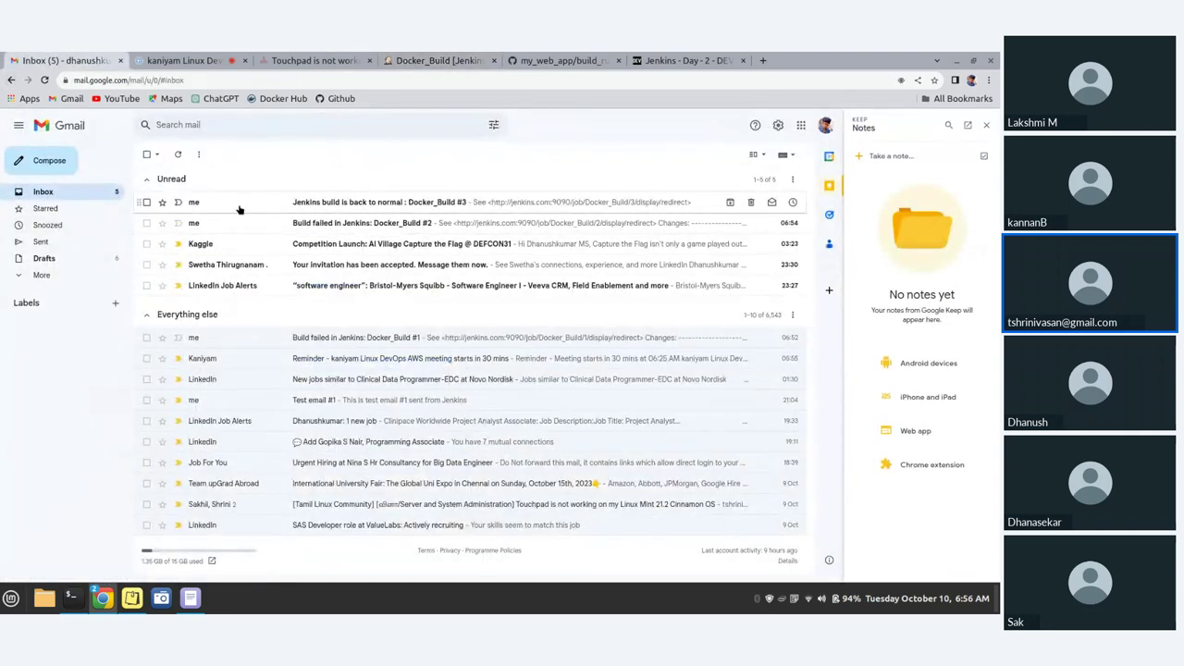
{"action": "left_click", "coordinate": [41, 275]}
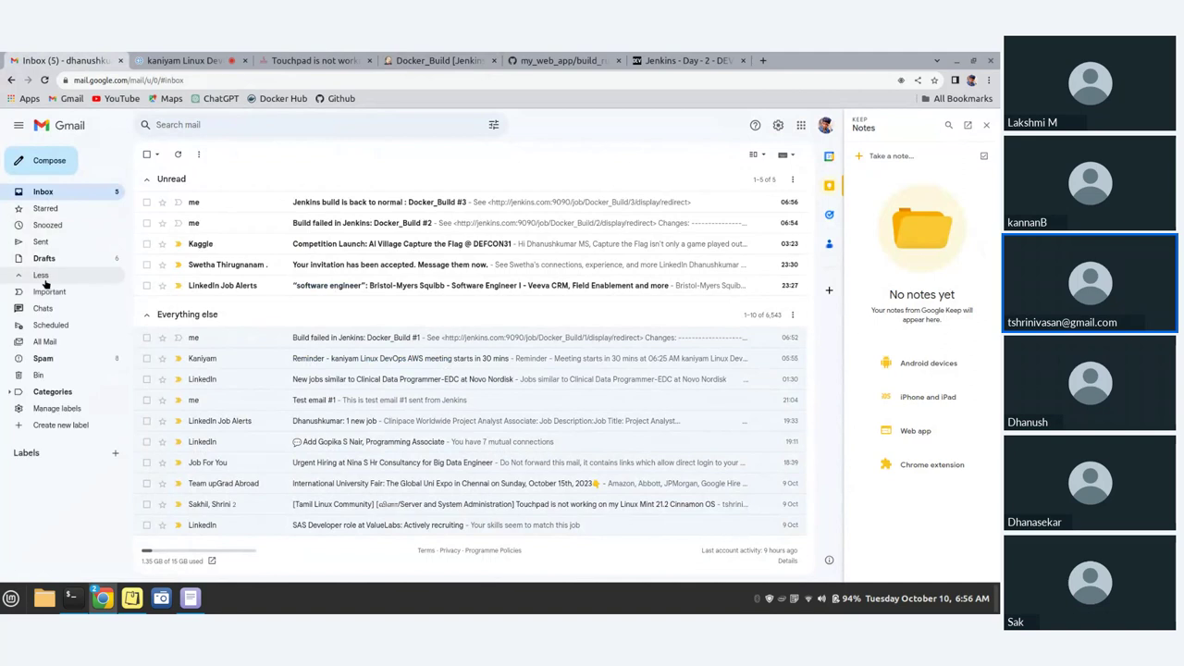
{"action": "left_click", "coordinate": [46, 342]}
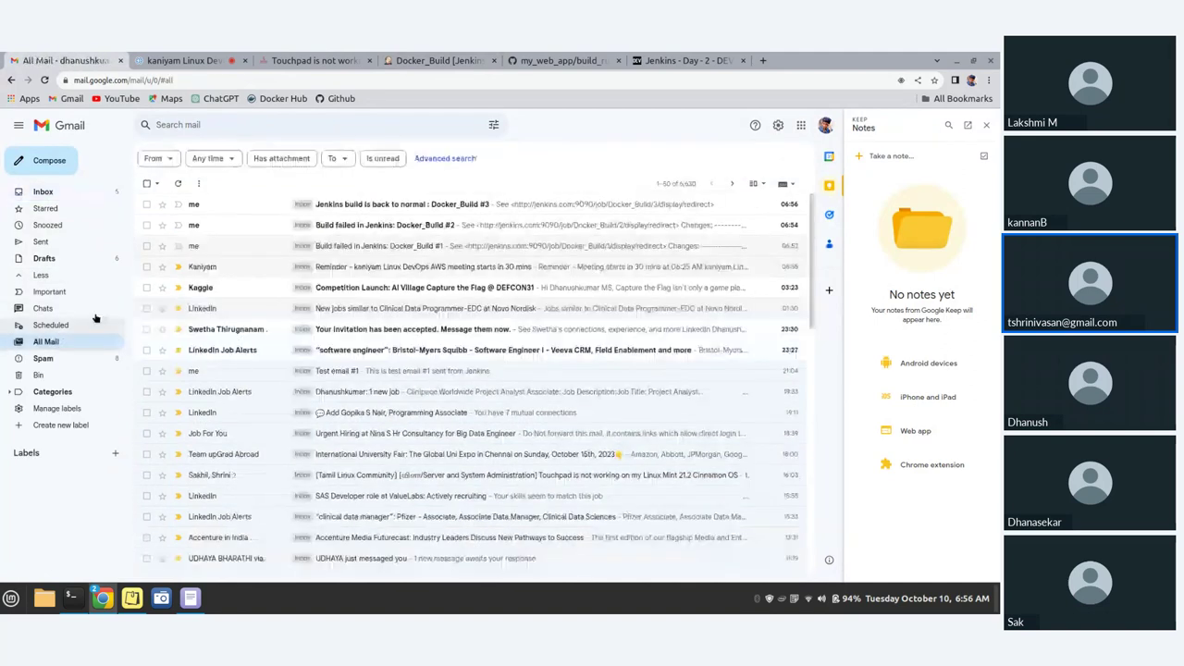
{"action": "left_click", "coordinate": [210, 205]}
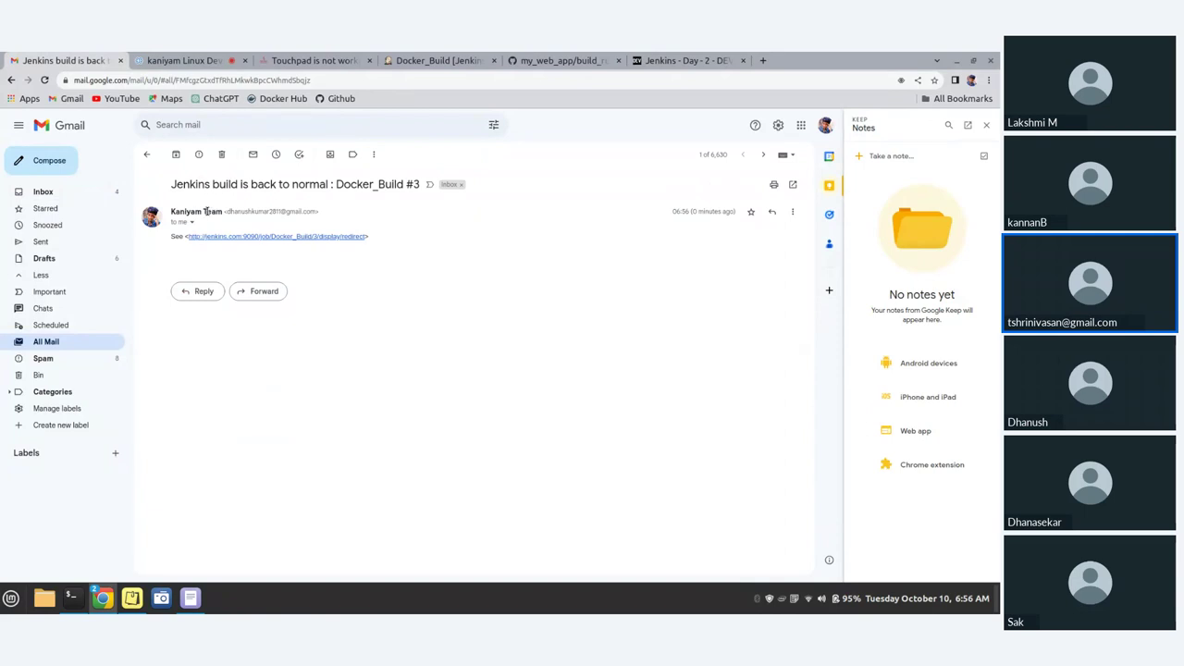
- Return to the All Mail list and then the Jenkins Docker_Build page
{"action": "left_click", "coordinate": [13, 80]}
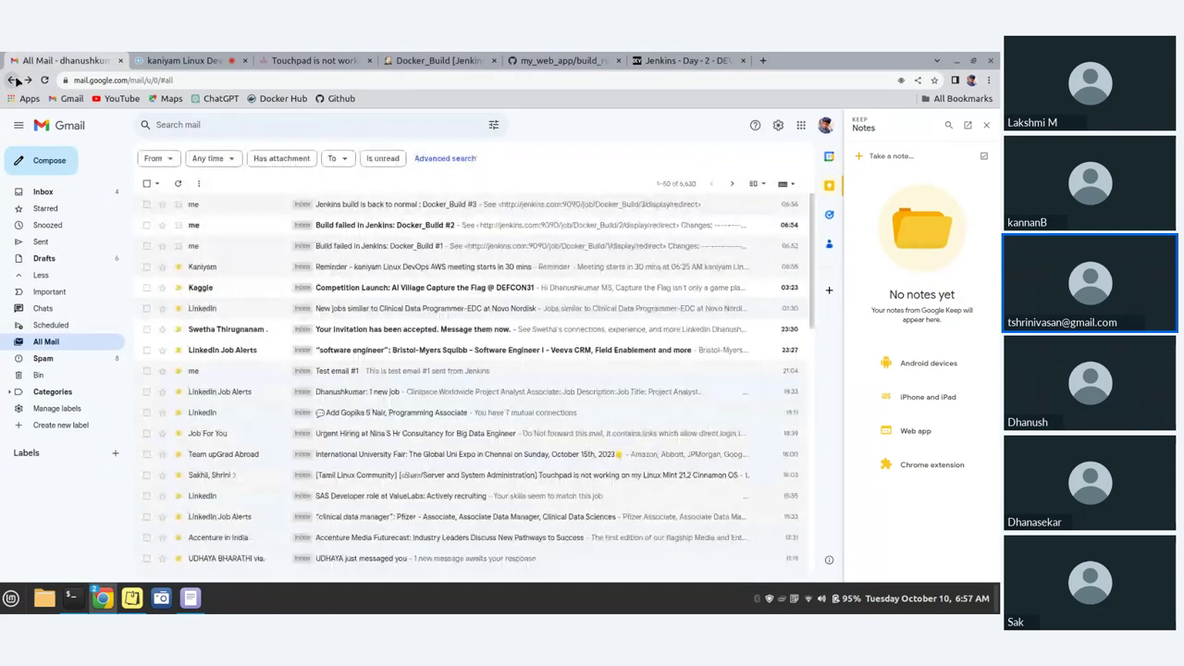
{"action": "left_click", "coordinate": [428, 58]}
{"action": "mouse_move", "coordinate": [134, 426]}
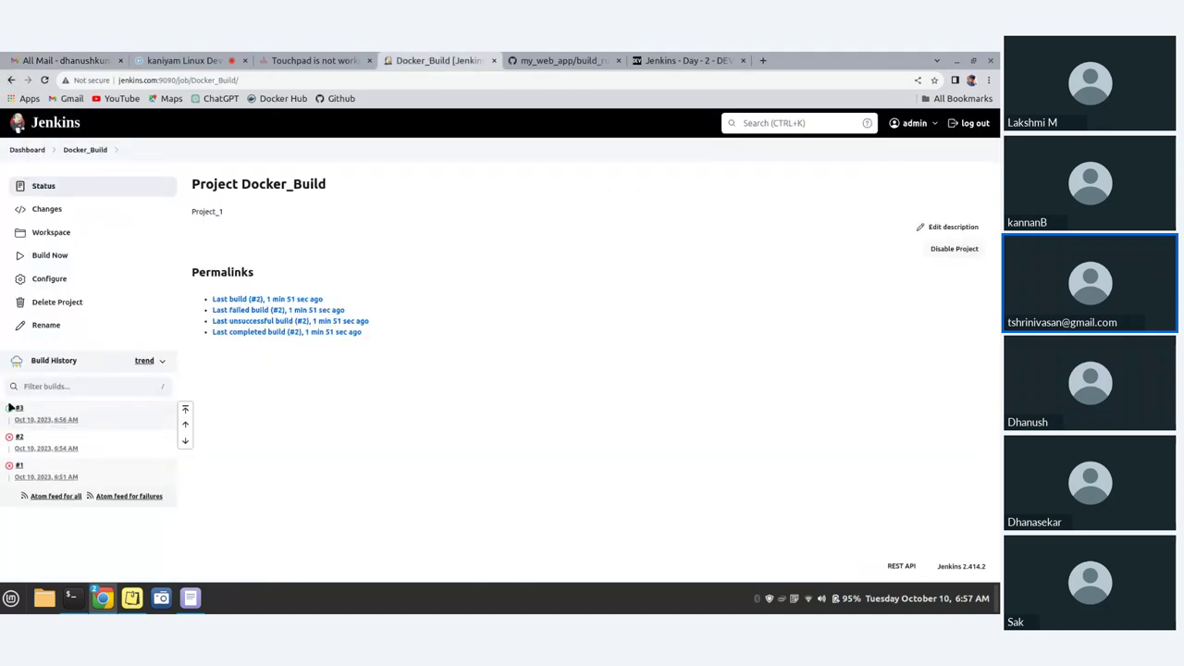
- Open build #3's console output and highlight its SUCCESS result
{"action": "left_click", "coordinate": [20, 409]}
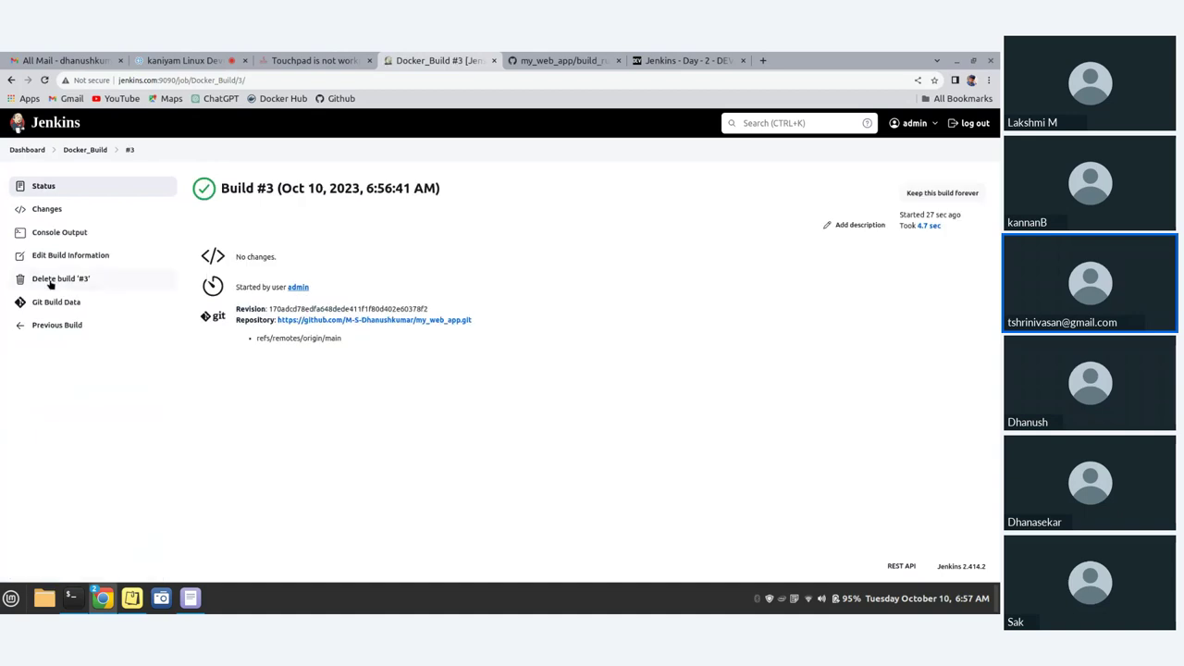
{"action": "left_click", "coordinate": [59, 234]}
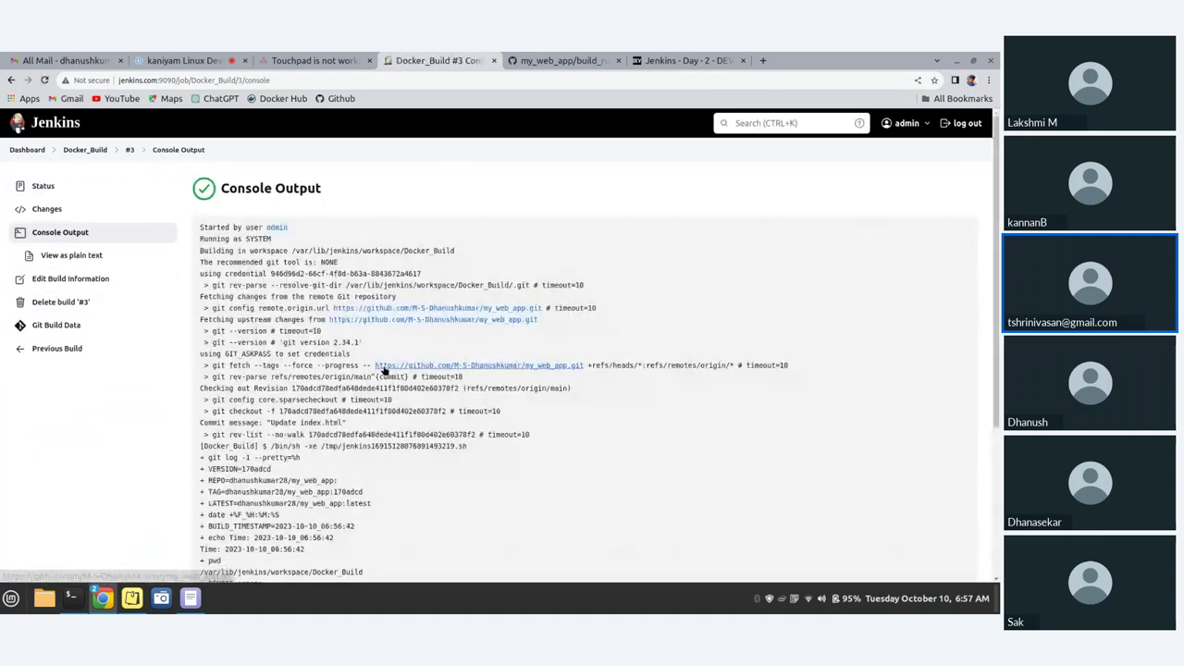
{"action": "scroll", "coordinate": [389, 373], "scroll_direction": "down", "scroll_amount": 3}
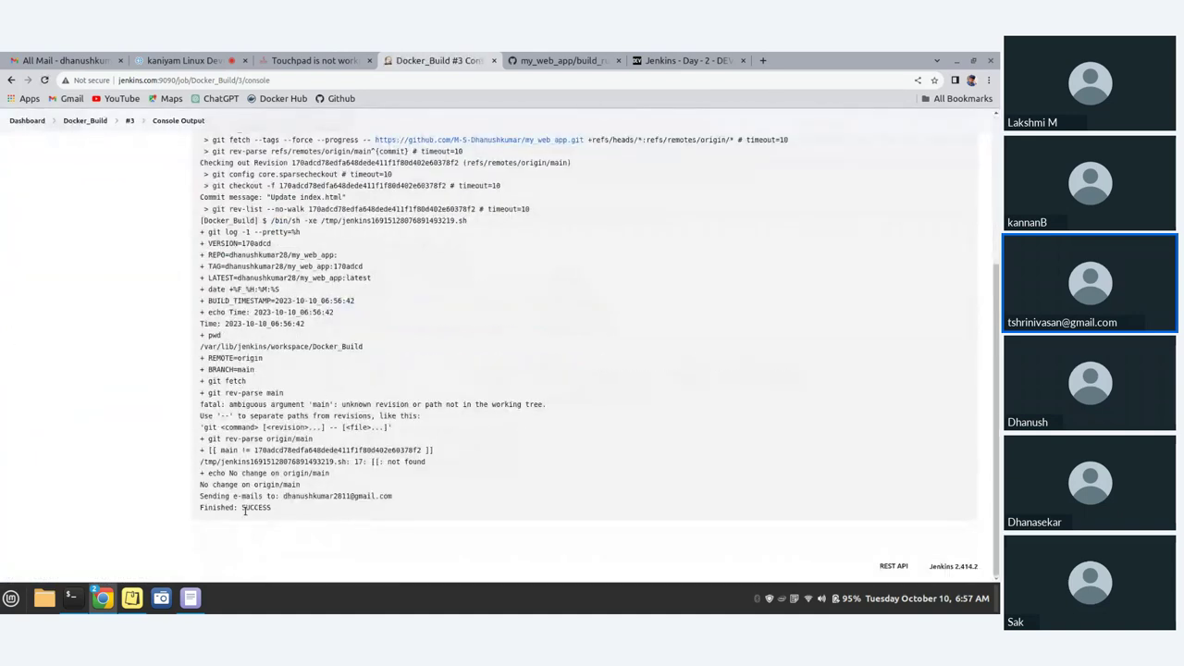
{"action": "left_click_drag", "start_coordinate": [274, 508], "coordinate": [242, 508]}
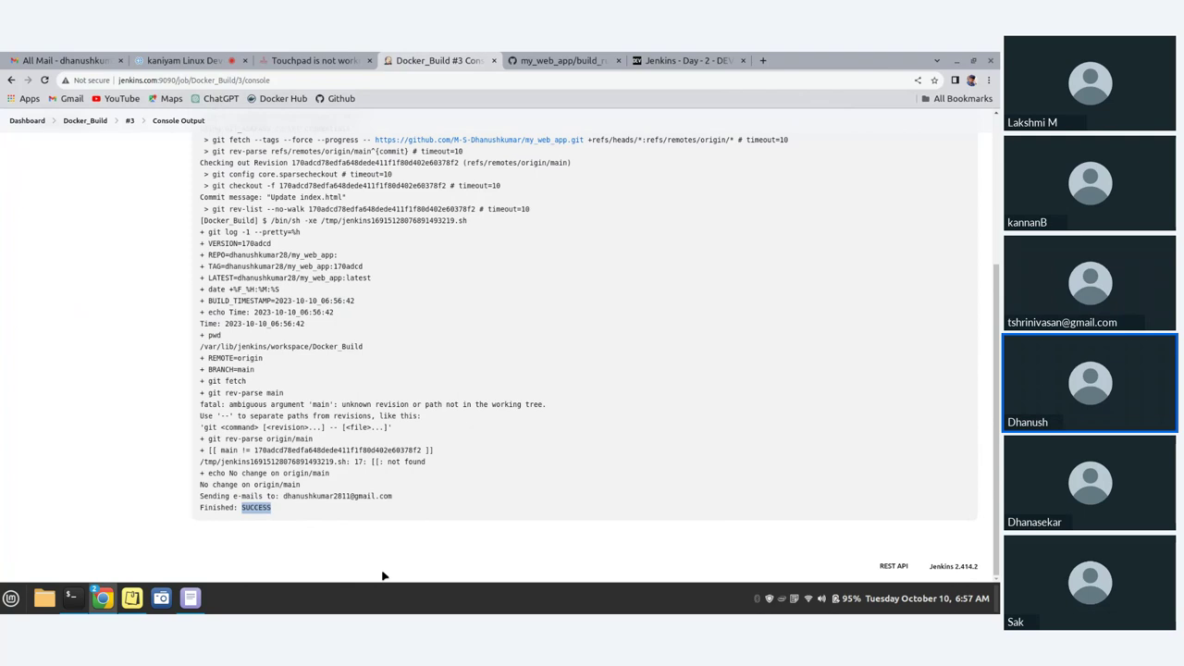
- Refresh the mail list, then highlight the 'No change on origin/main' and fatal ambiguous-argument lines in build #3's log
{"action": "left_click", "coordinate": [51, 62]}
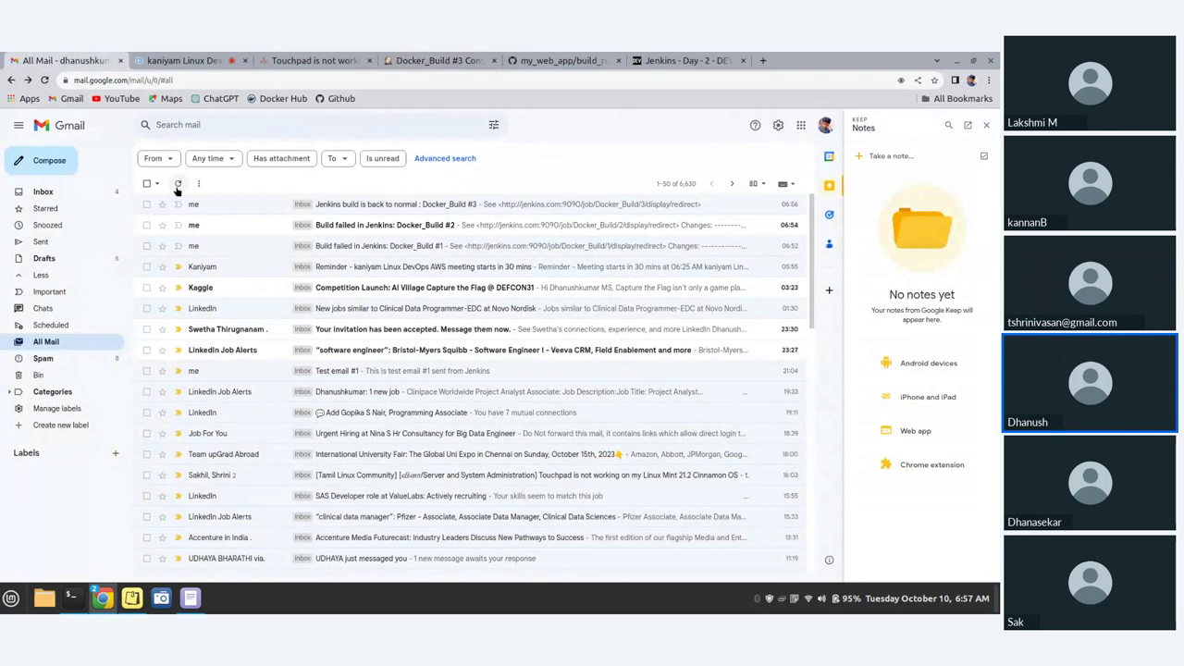
{"action": "left_click", "coordinate": [177, 184]}
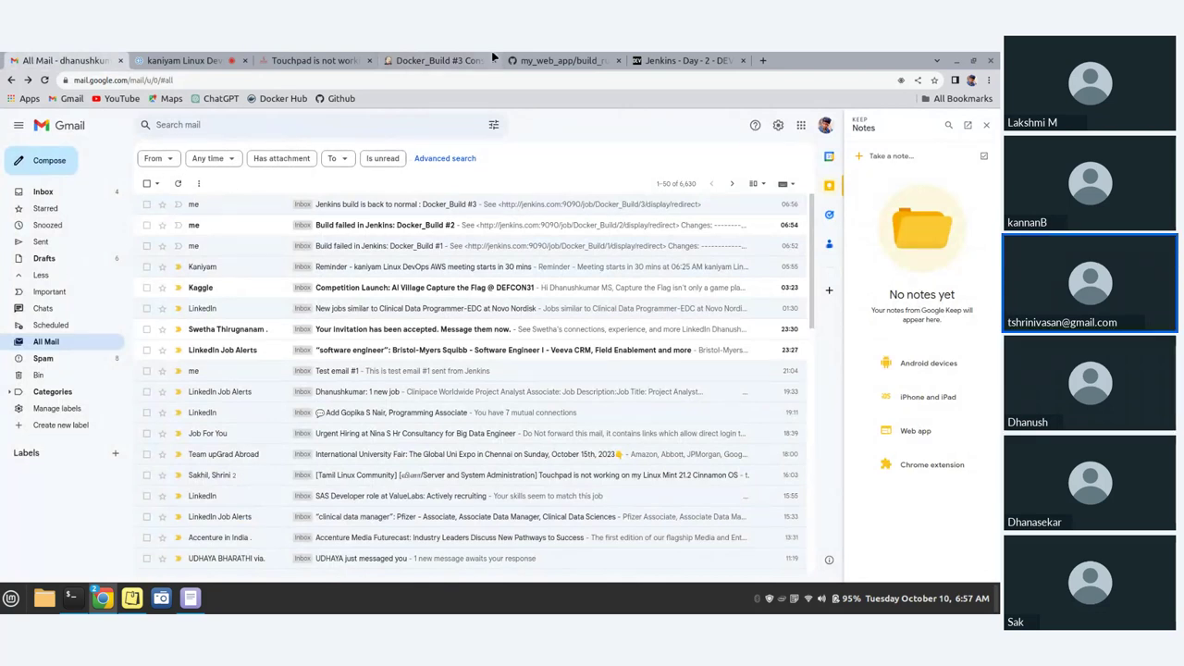
{"action": "left_click", "coordinate": [444, 59]}
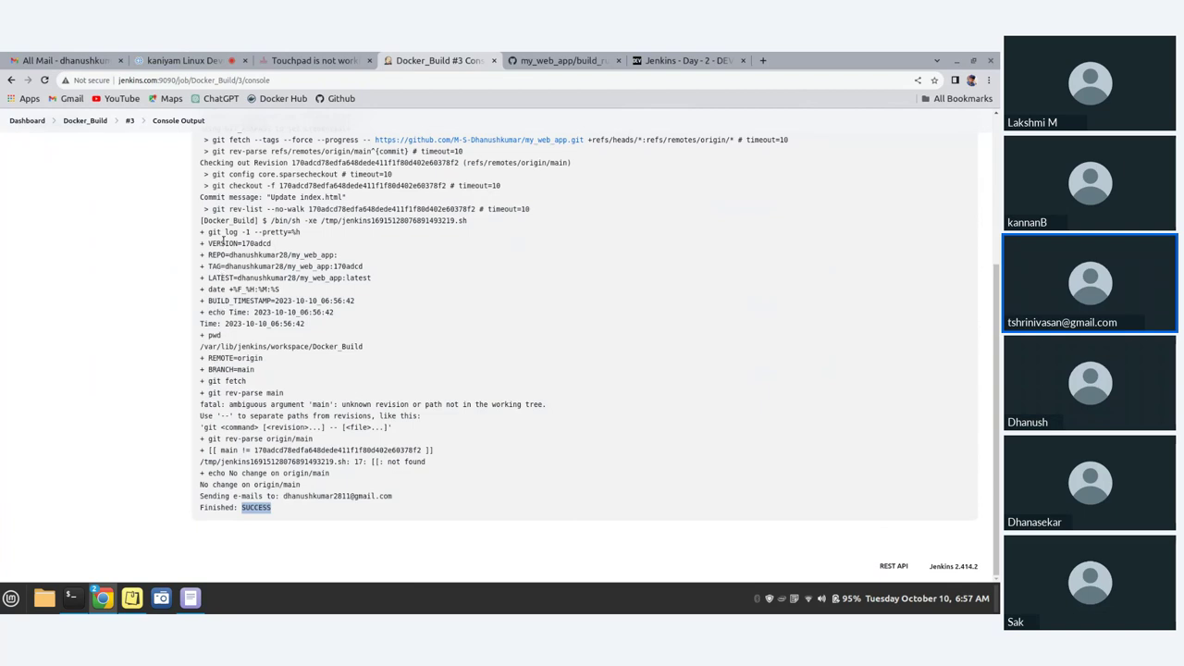
{"action": "left_click_drag", "start_coordinate": [199, 485], "coordinate": [300, 485]}
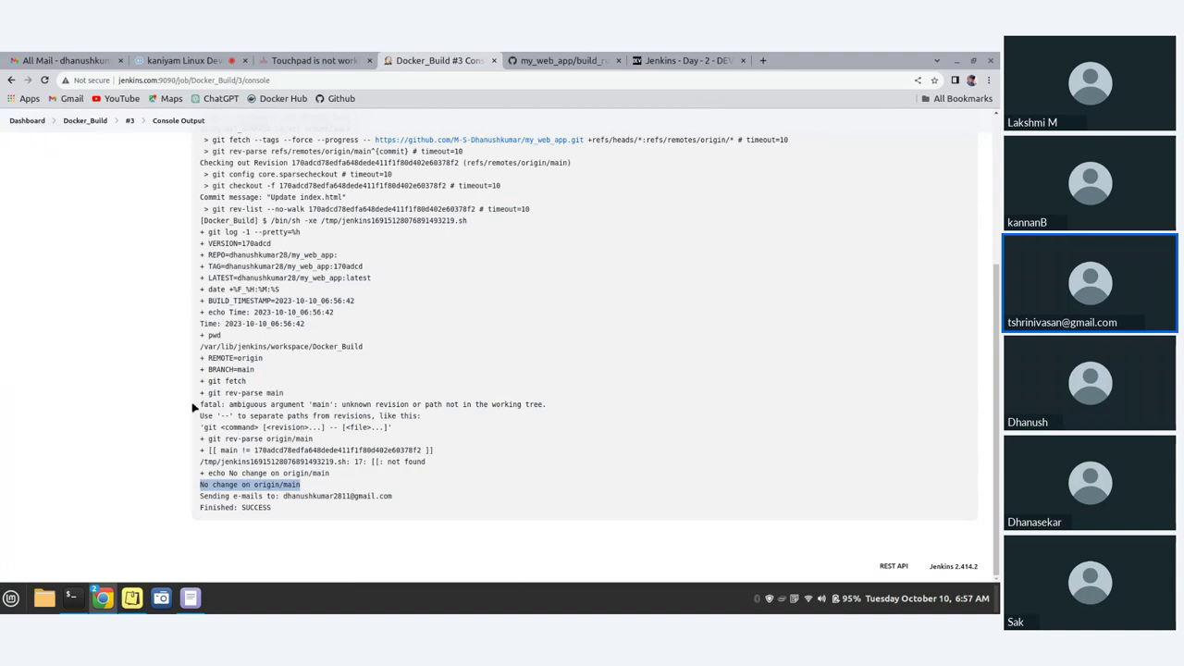
{"action": "left_click_drag", "start_coordinate": [200, 404], "coordinate": [555, 407]}
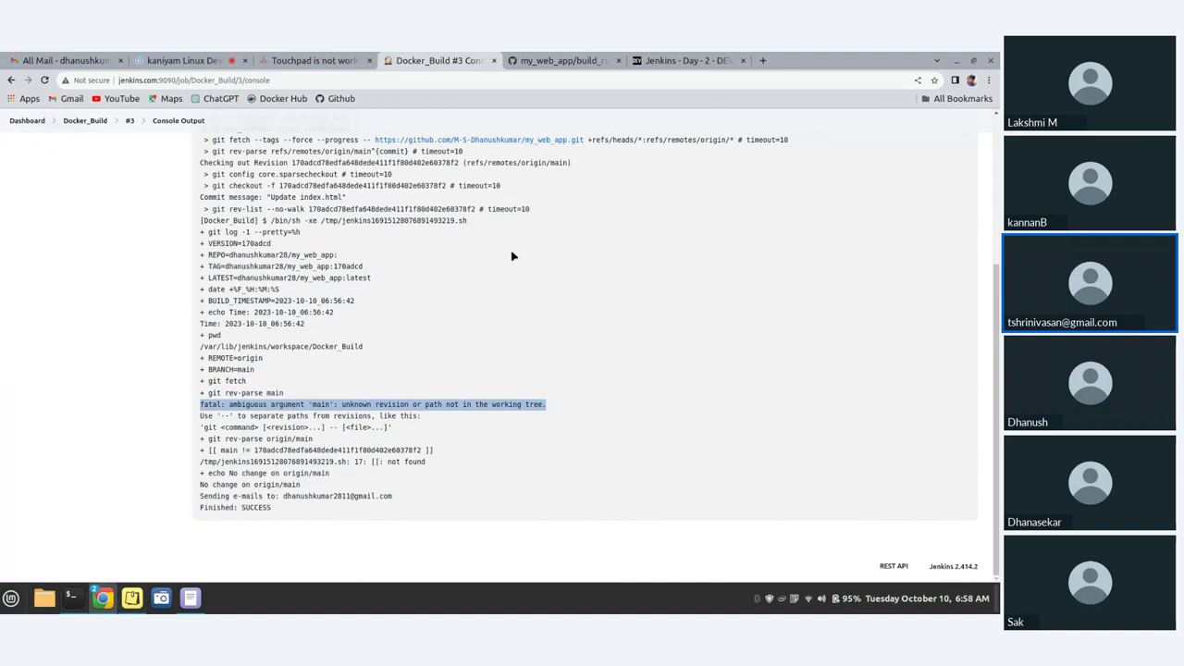
{"action": "scroll", "coordinate": [512, 254], "scroll_direction": "up", "scroll_amount": 5}
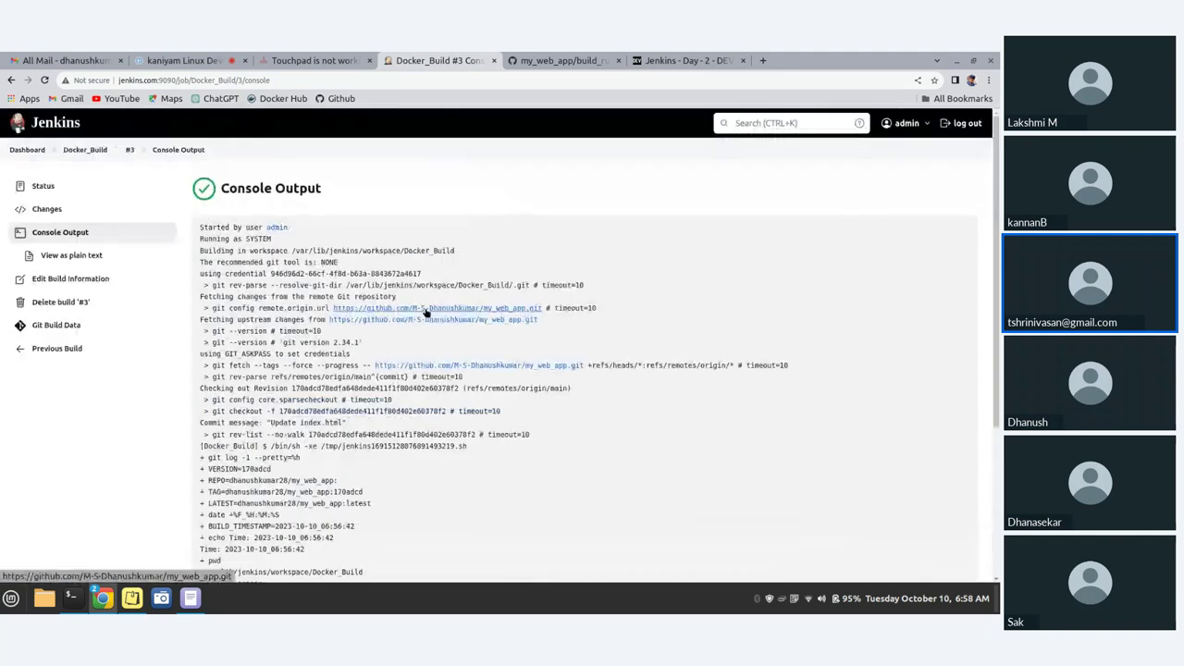
{"action": "left_click", "coordinate": [26, 149]}
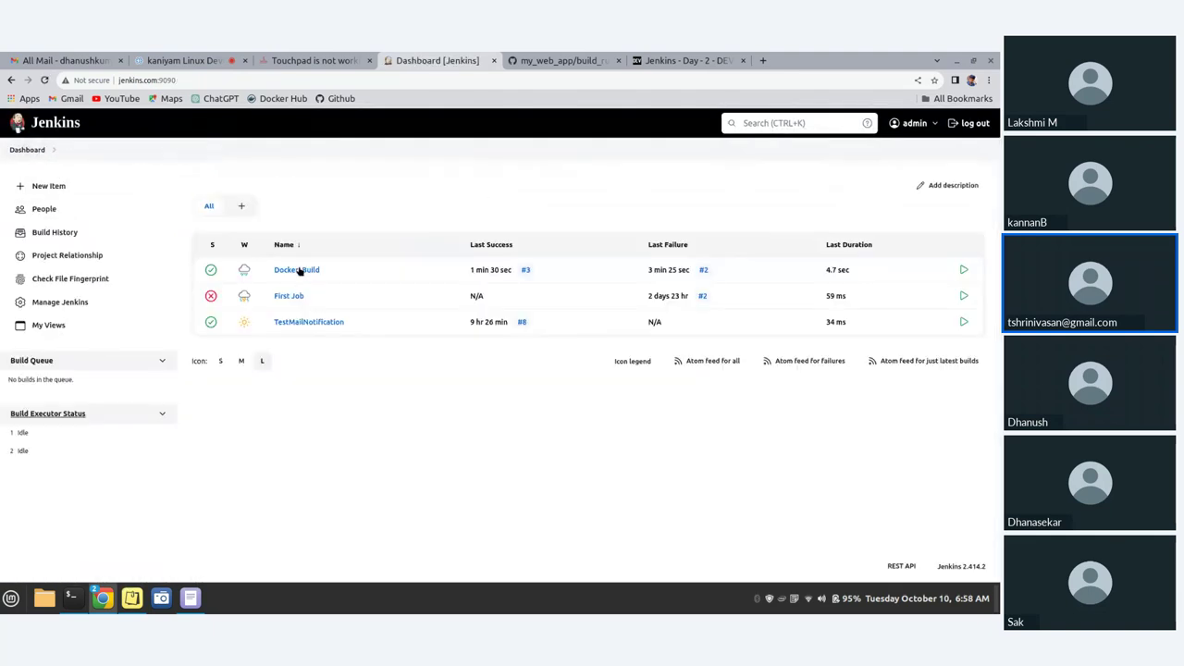
{"action": "left_click", "coordinate": [303, 271]}
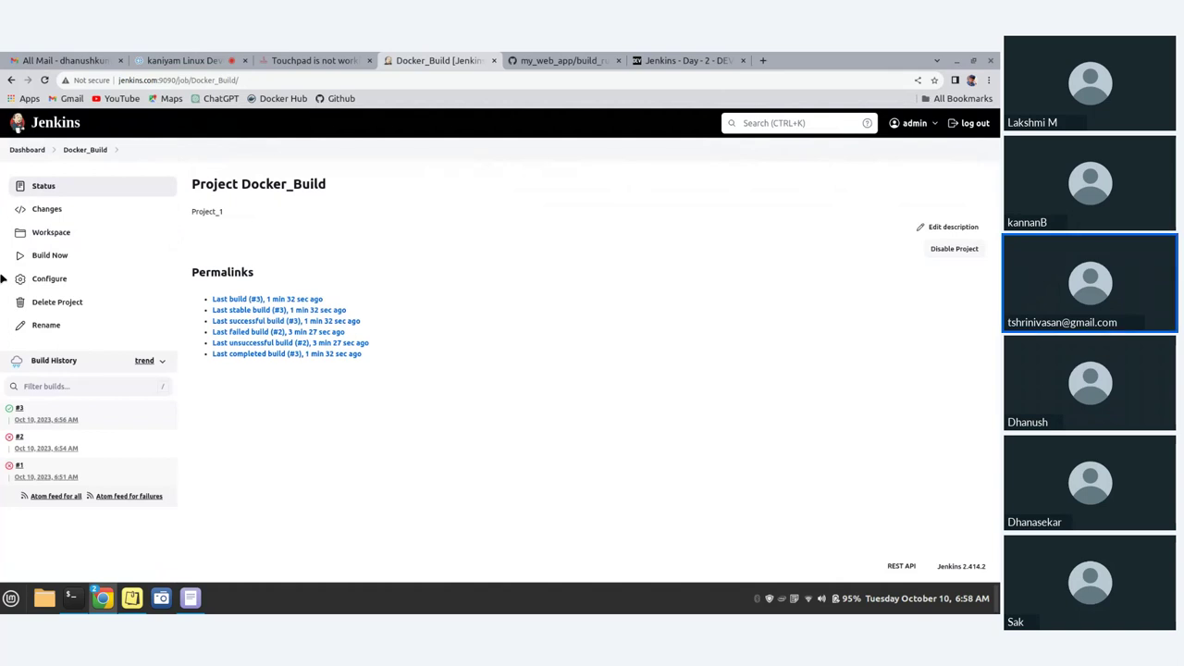
{"action": "left_click", "coordinate": [48, 278]}
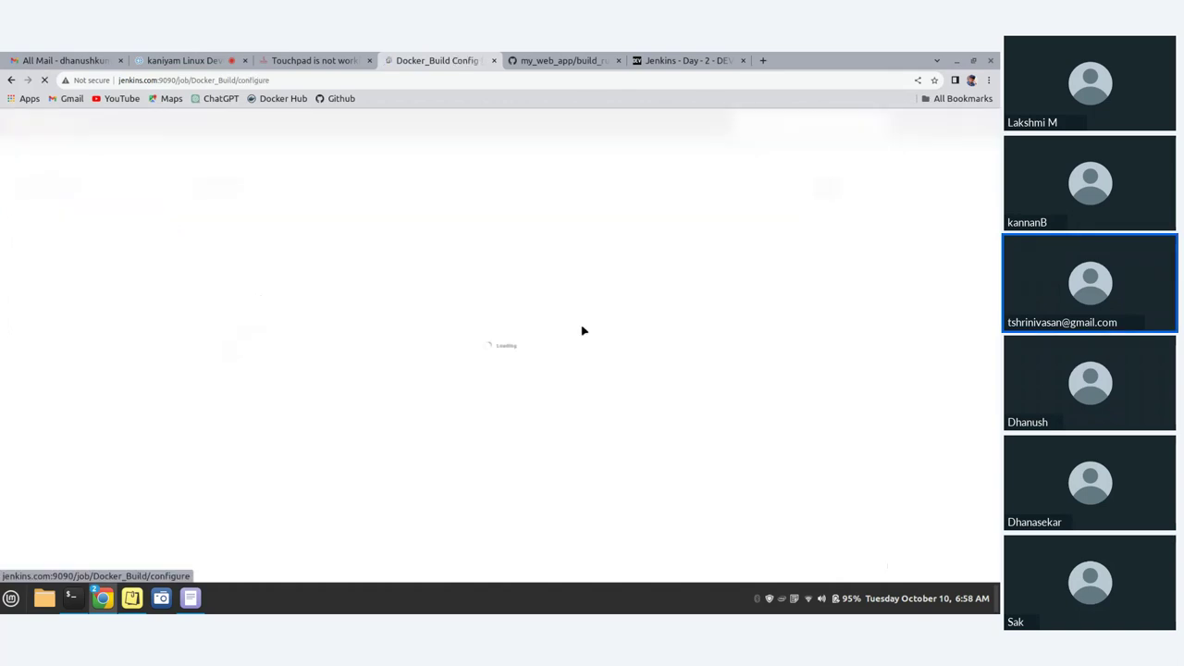
{"action": "scroll", "coordinate": [278, 444], "scroll_direction": "down", "scroll_amount": 5}
{"action": "scroll", "coordinate": [333, 433], "scroll_direction": "down", "scroll_amount": 15}
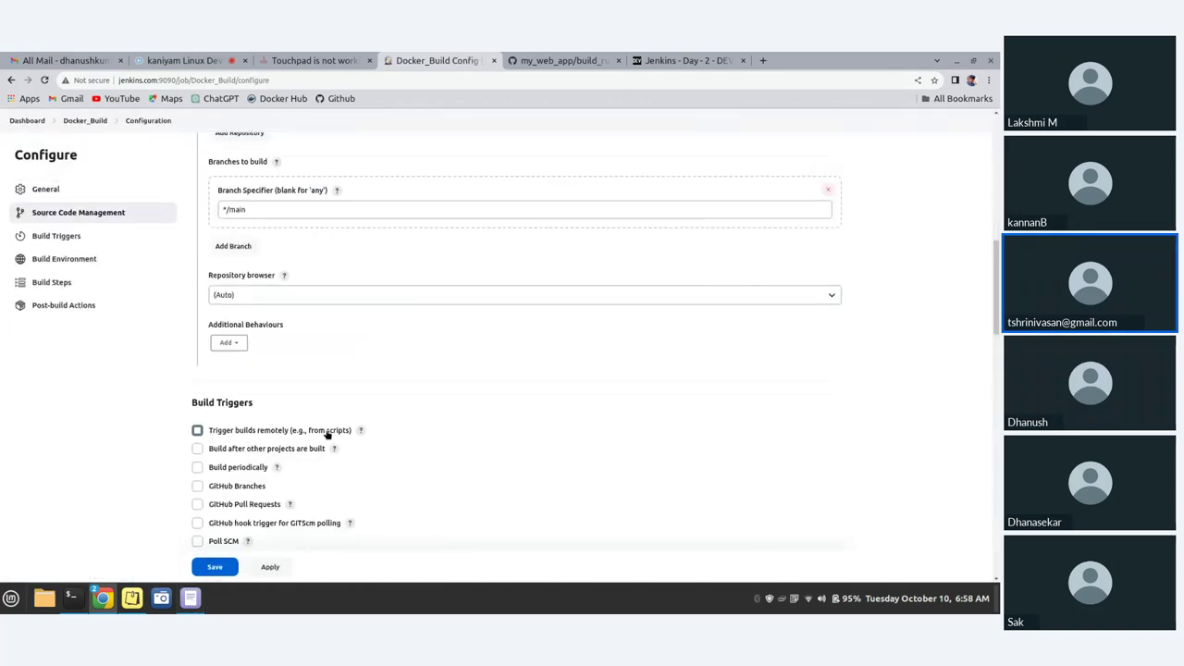
{"action": "scroll", "coordinate": [335, 434], "scroll_direction": "up", "scroll_amount": 1}
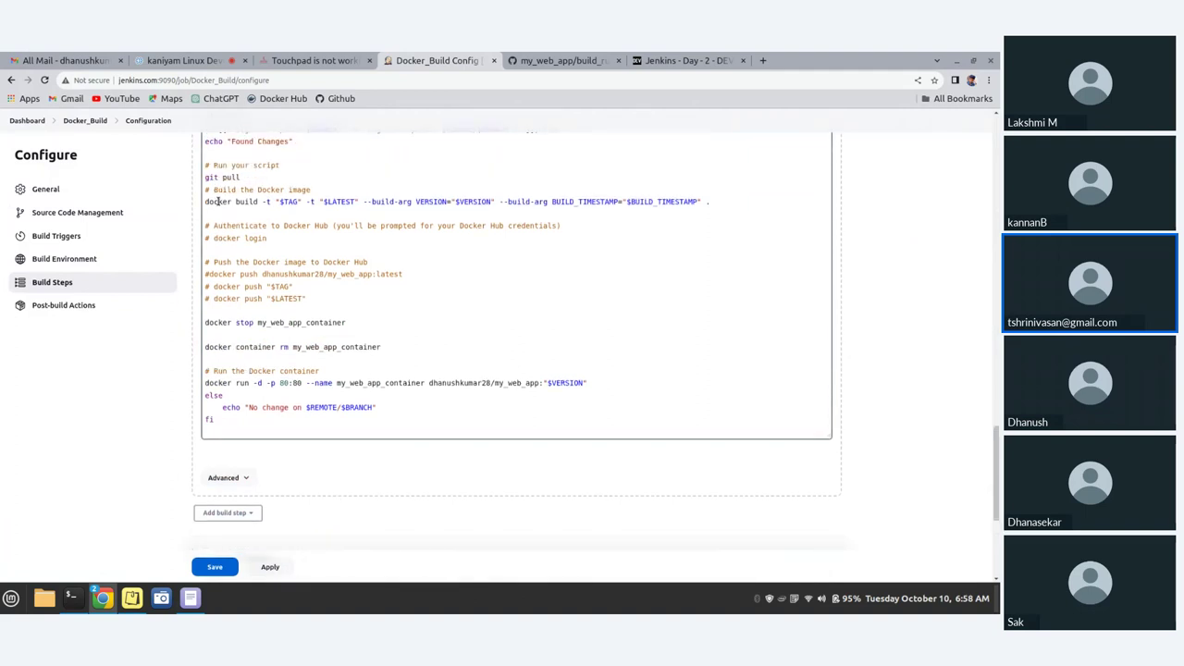
{"action": "left_click", "coordinate": [208, 200]}
{"action": "scroll", "coordinate": [272, 231], "scroll_direction": "up", "scroll_amount": 1}
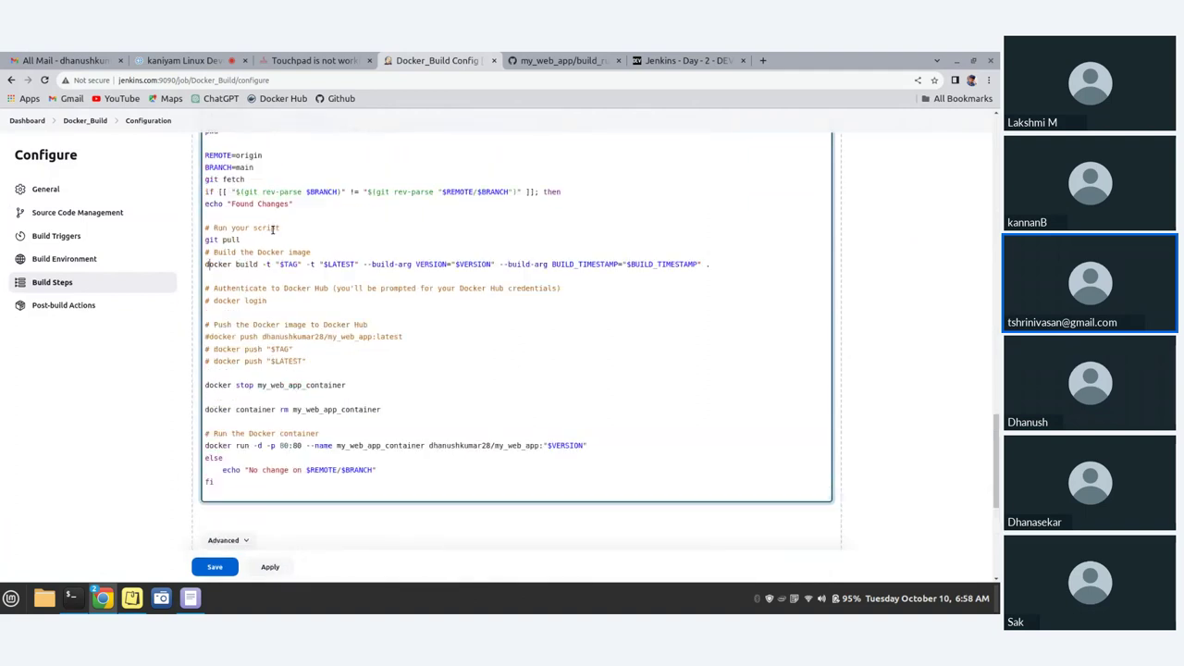
{"action": "scroll", "coordinate": [273, 231], "scroll_direction": "up", "scroll_amount": 1}
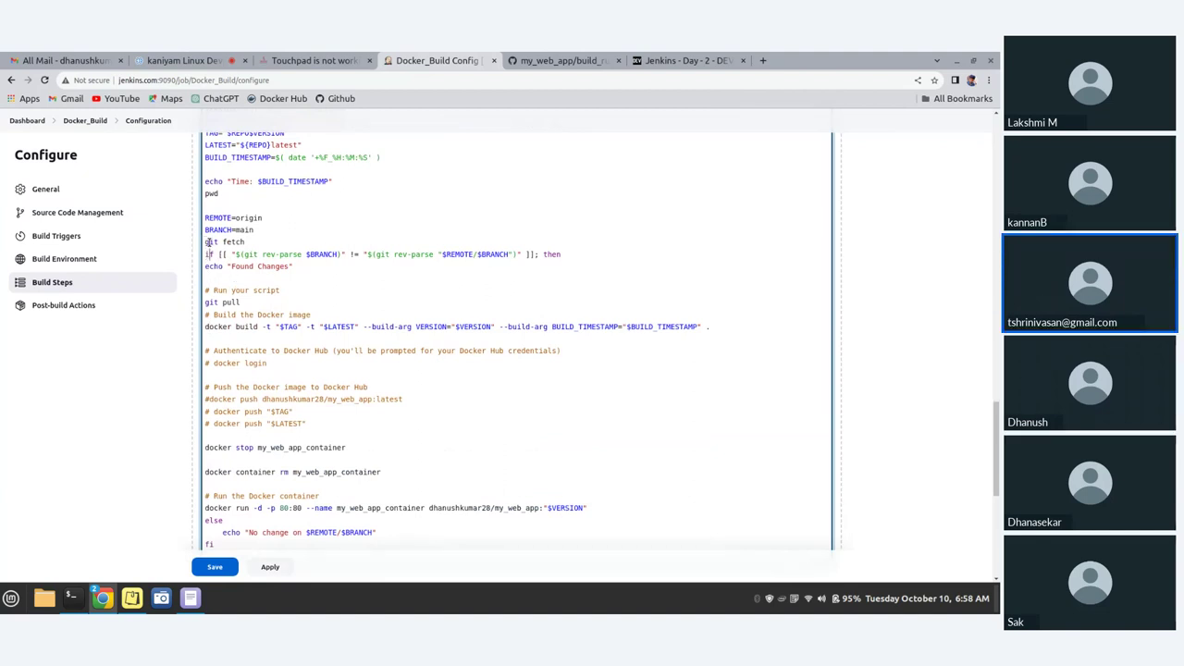
- Comment out the git fetch and if lines with #
{"action": "type", "text": "#"}
{"action": "left_click", "coordinate": [204, 255]}
{"action": "left_click", "coordinate": [330, 273]}
{"action": "left_click", "coordinate": [207, 252], "text": "shift"}
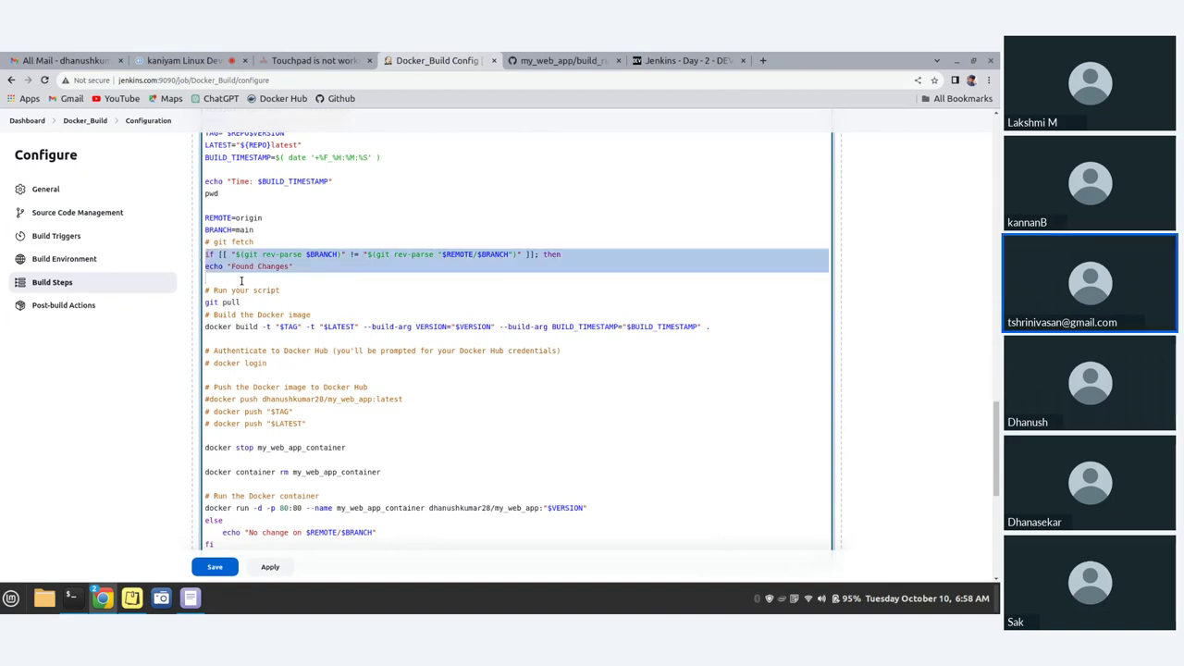
{"action": "key", "text": "Left"}
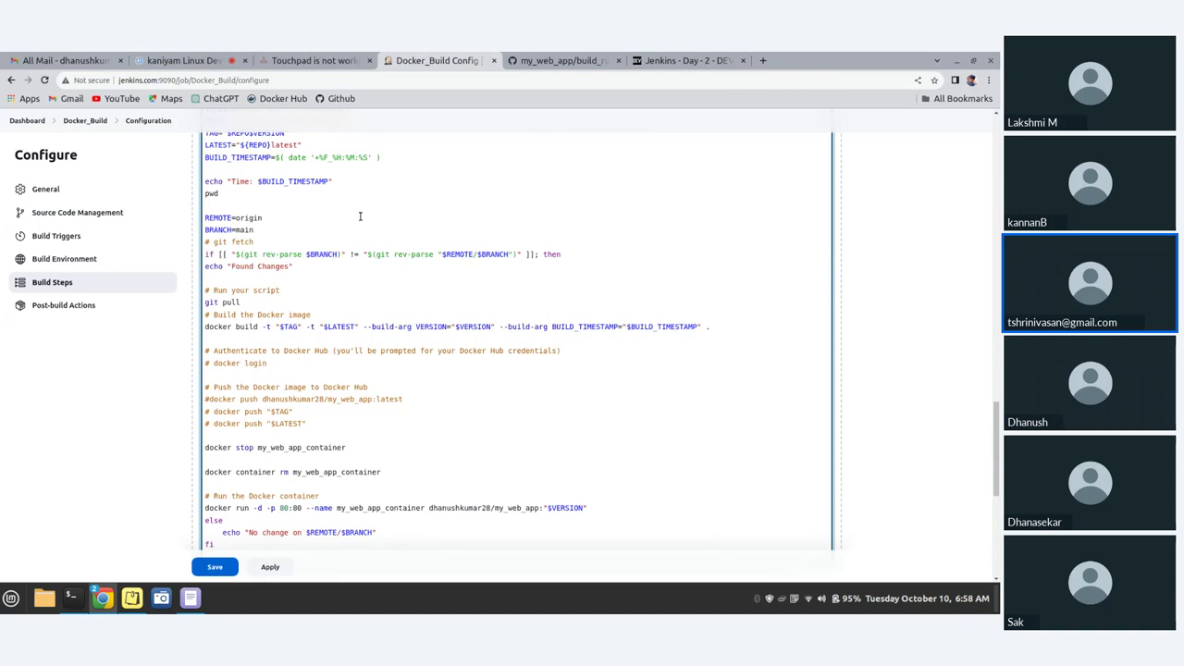
{"action": "type", "text": "#"}
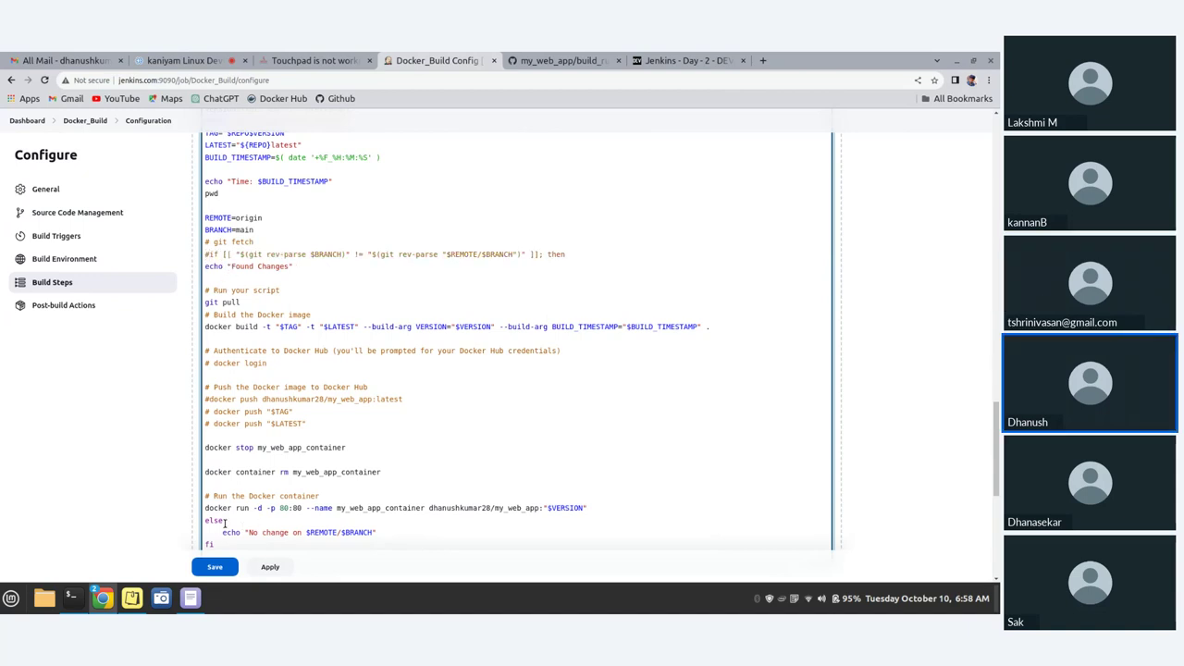
- Comment out the Found Changes and No change echo lines, git pull, else and fi with #
{"action": "scroll", "coordinate": [223, 522], "scroll_direction": "down", "scroll_amount": 2}
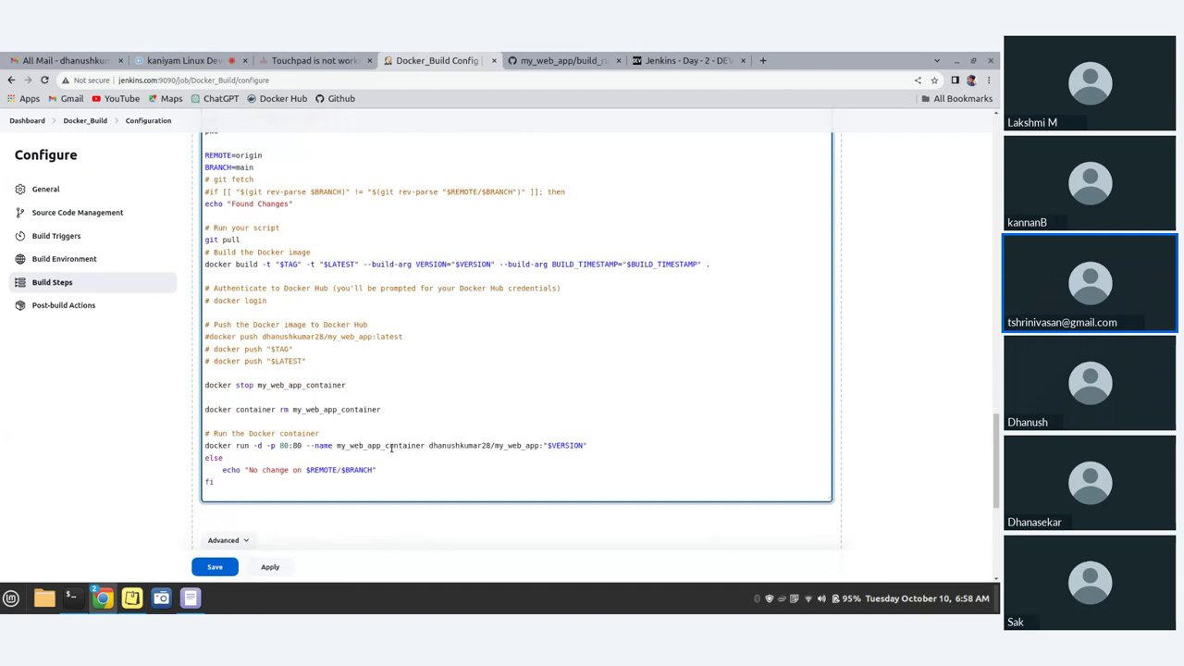
{"action": "type", "text": "#"}
{"action": "left_click", "coordinate": [205, 204]}
{"action": "type", "text": "#"}
{"action": "left_click", "coordinate": [205, 239]}
{"action": "type", "text": "#"}
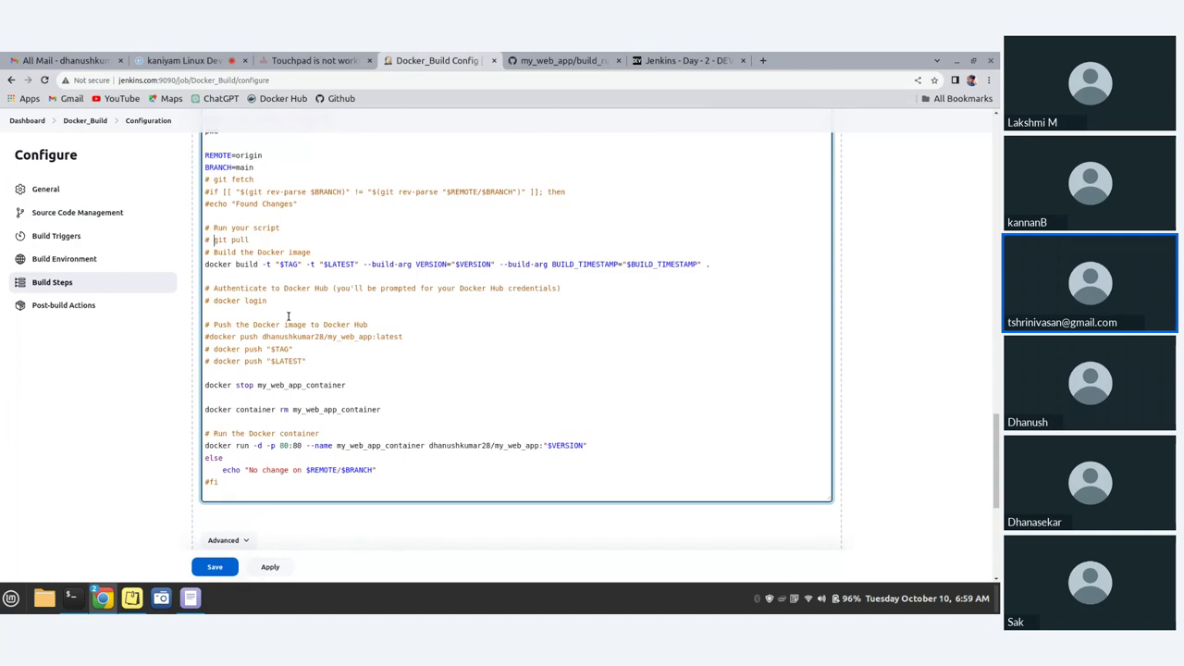
{"action": "scroll", "coordinate": [229, 464], "scroll_direction": "down", "scroll_amount": 1}
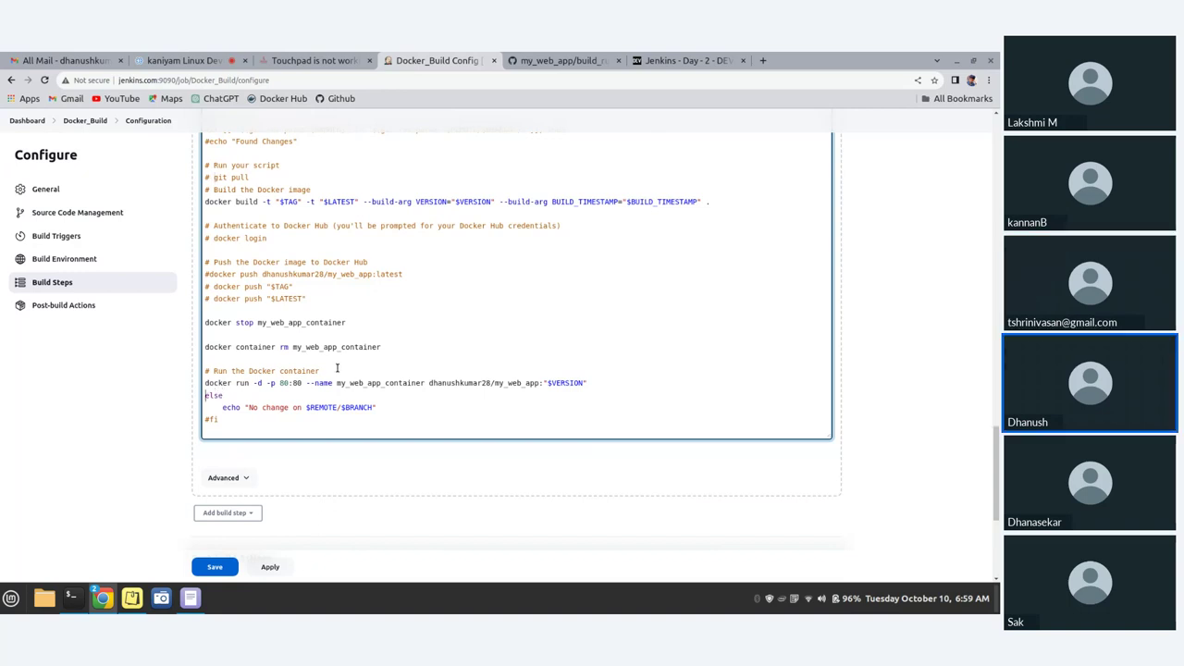
{"action": "type", "text": "#"}
{"action": "left_click", "coordinate": [223, 407]}
{"action": "left_click", "coordinate": [234, 396]}
{"action": "type", "text": "#"}
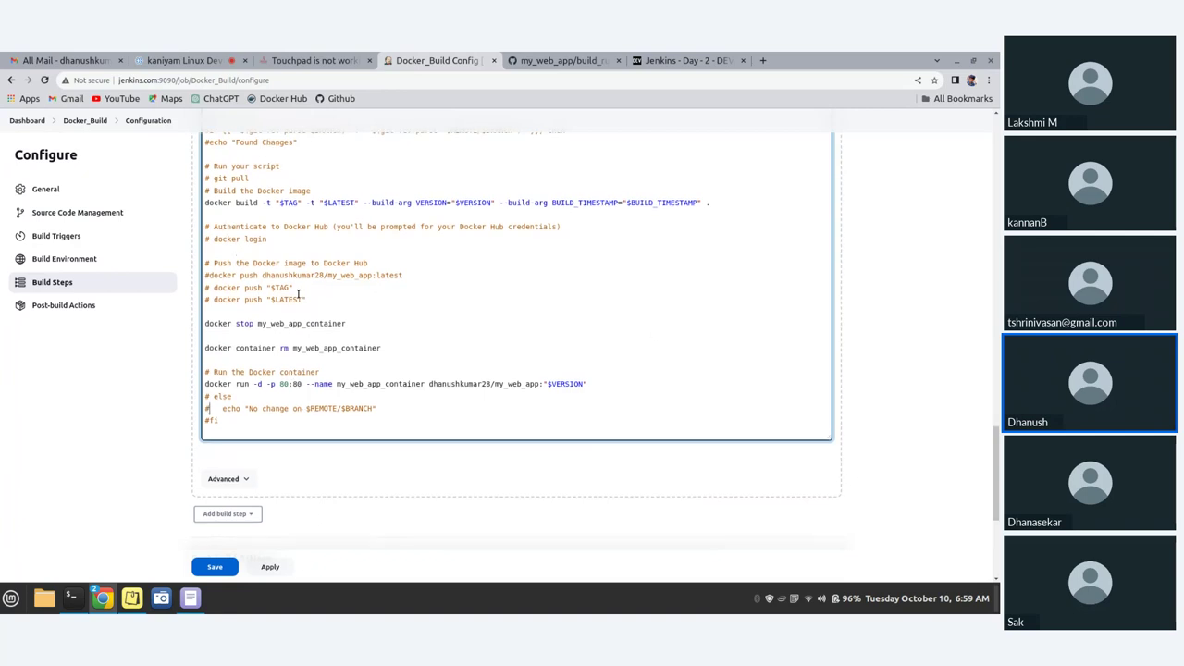
- Apply the edited Docker_Build shell script
{"action": "scroll", "coordinate": [296, 277], "scroll_direction": "up", "scroll_amount": 3}
{"action": "scroll", "coordinate": [298, 293], "scroll_direction": "up", "scroll_amount": 1}
{"action": "scroll", "coordinate": [298, 293], "scroll_direction": "down", "scroll_amount": 1}
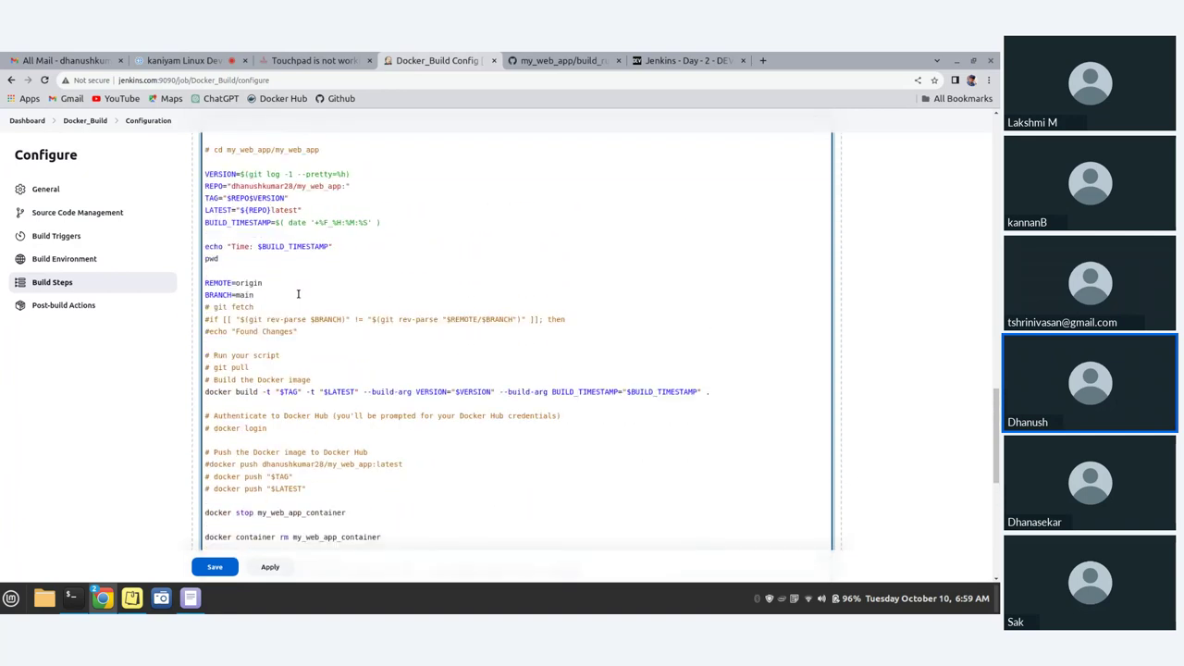
{"action": "scroll", "coordinate": [298, 293], "scroll_direction": "down", "scroll_amount": 1}
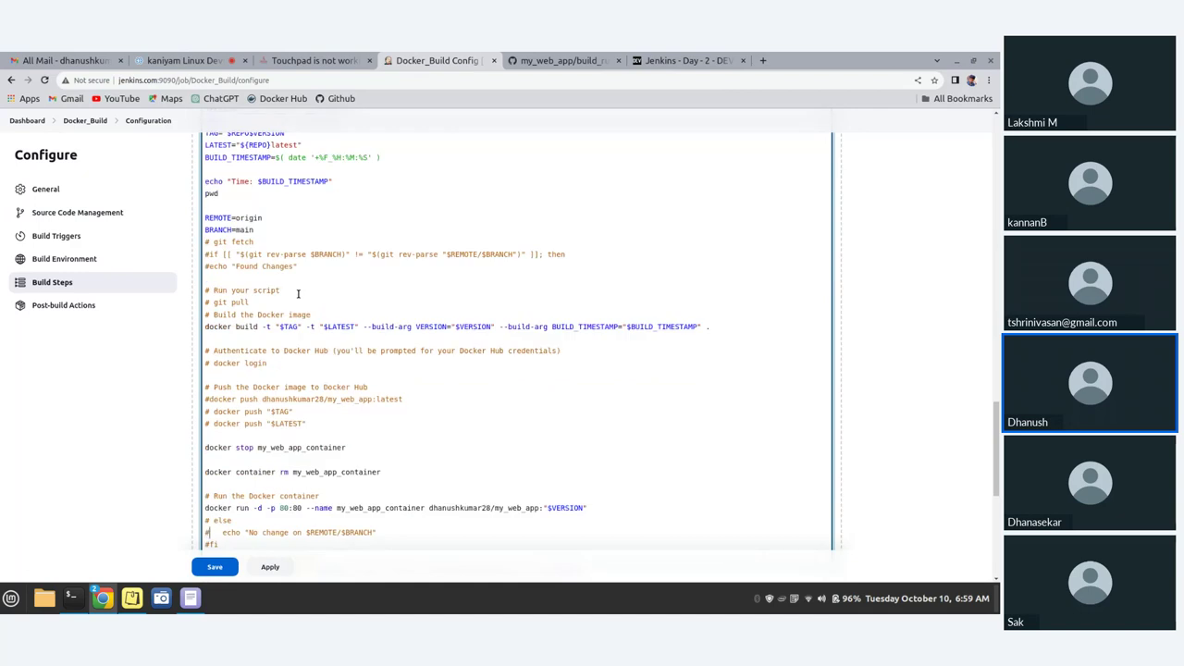
{"action": "scroll", "coordinate": [297, 294], "scroll_direction": "down", "scroll_amount": 1}
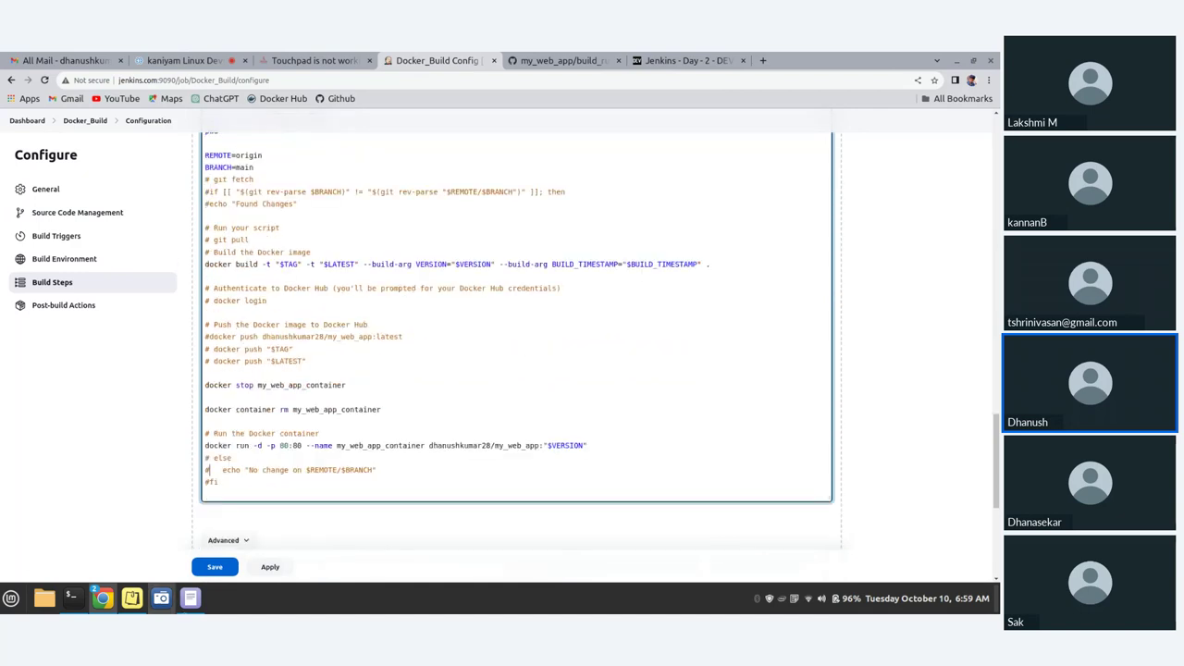
{"action": "left_click", "coordinate": [285, 567]}
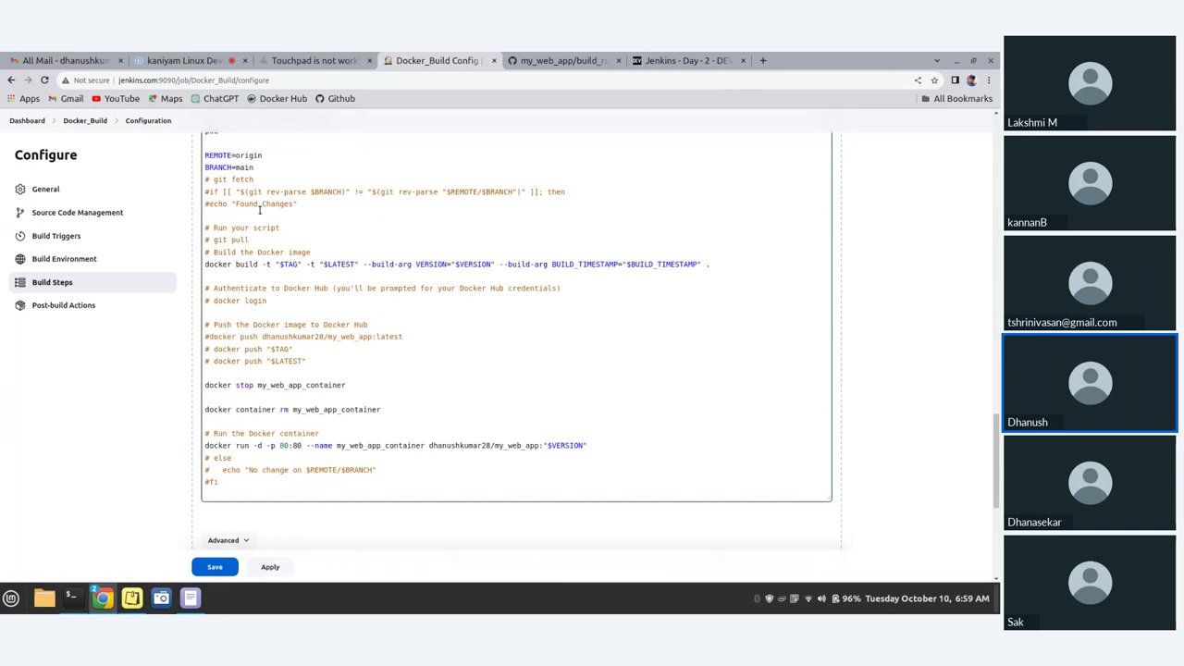
{"action": "scroll", "coordinate": [294, 290], "scroll_direction": "up", "scroll_amount": 1}
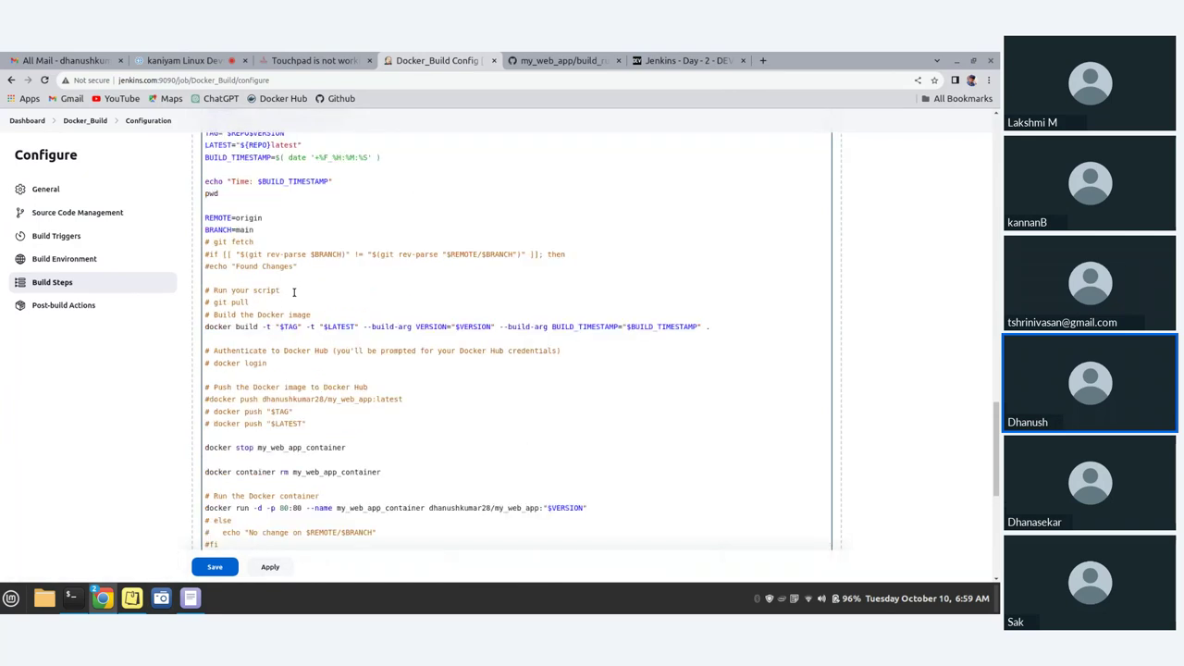
{"action": "scroll", "coordinate": [294, 292], "scroll_direction": "up", "scroll_amount": 1}
{"action": "scroll", "coordinate": [294, 292], "scroll_direction": "up", "scroll_amount": 1}
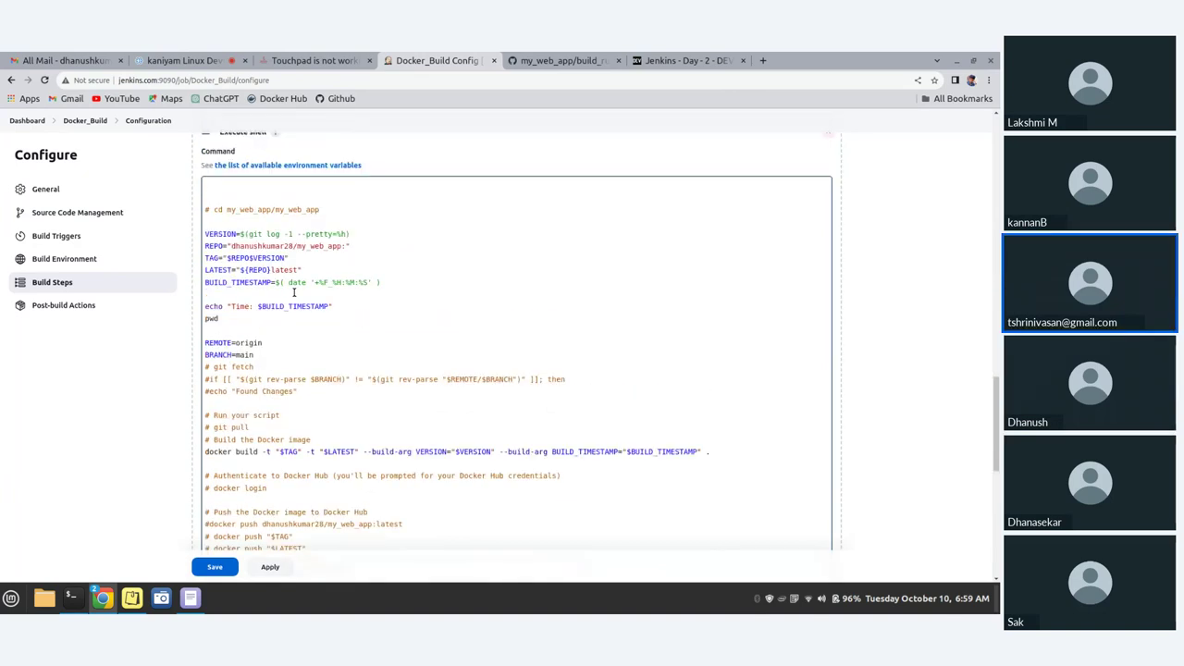
{"action": "scroll", "coordinate": [295, 370], "scroll_direction": "down", "scroll_amount": 3}
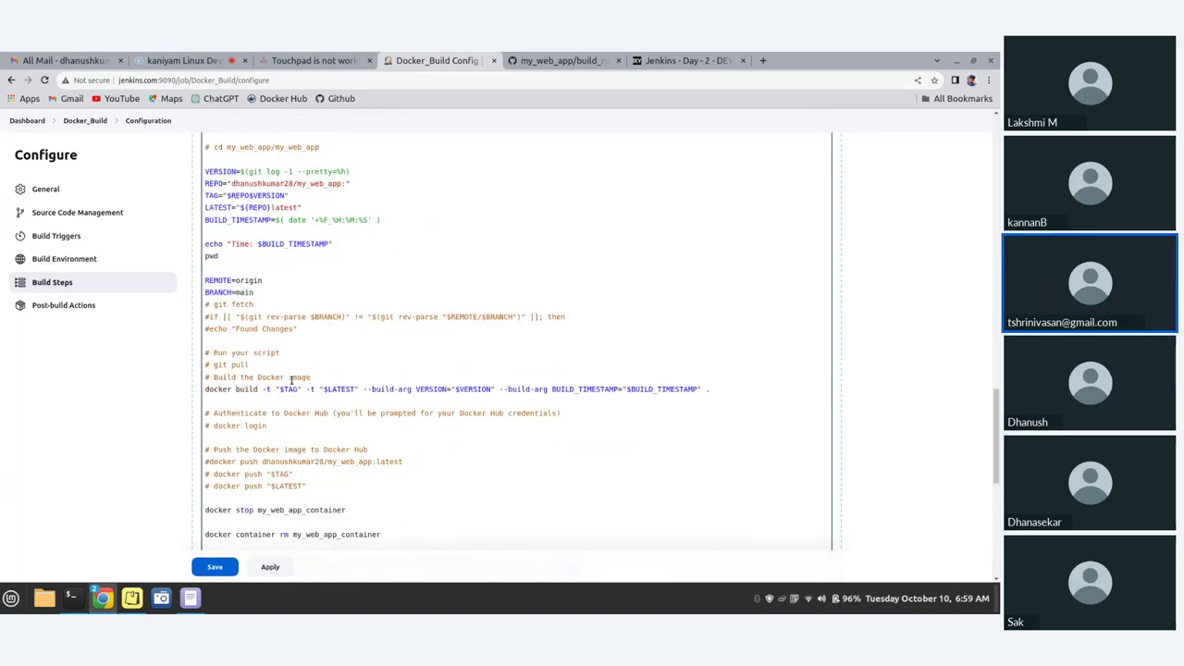
{"action": "left_click", "coordinate": [270, 568]}
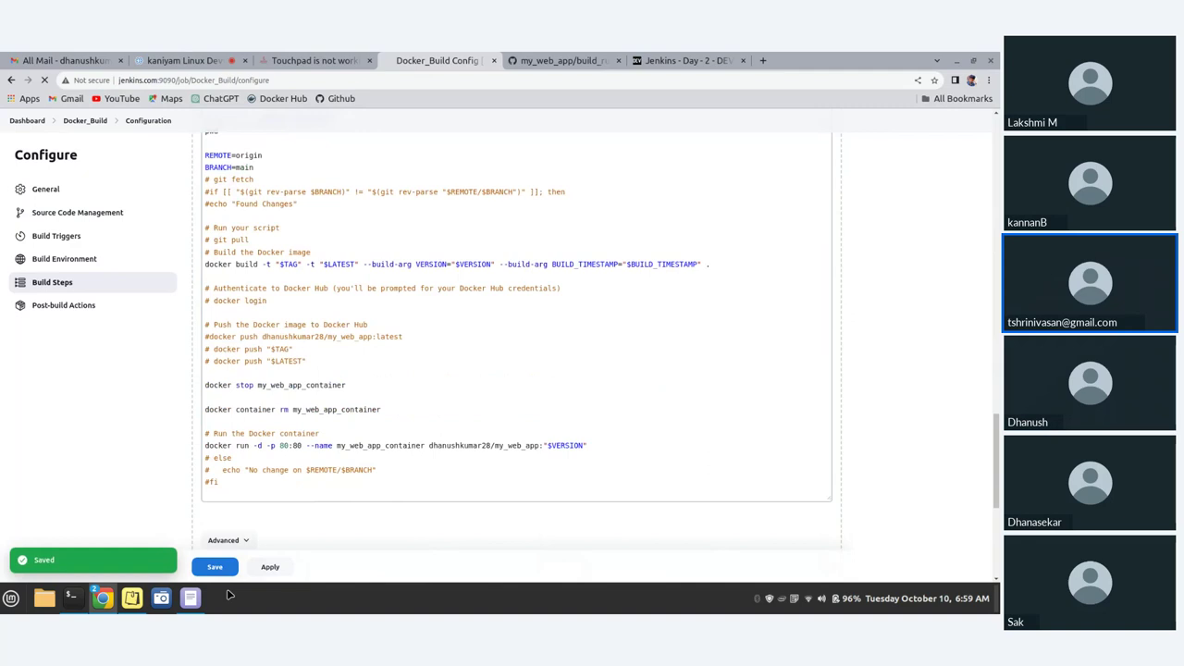
- Save the configuration, run build #4, and read its console ending in Docker socket permission denied
{"action": "left_click", "coordinate": [222, 570]}
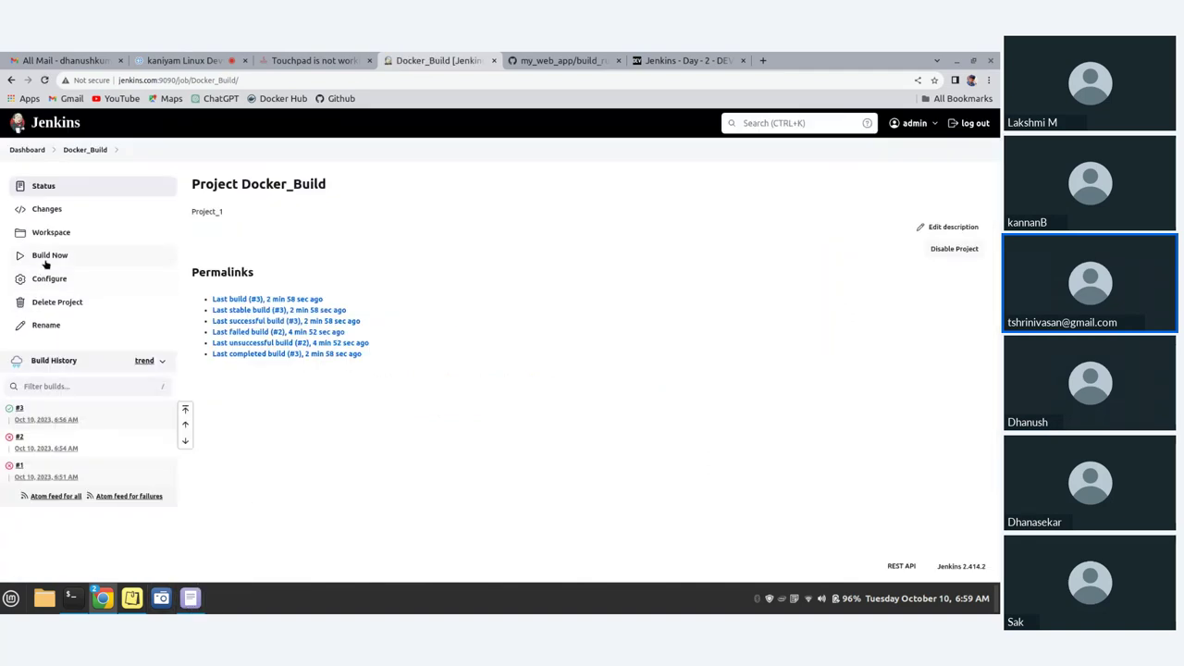
{"action": "left_click", "coordinate": [50, 256]}
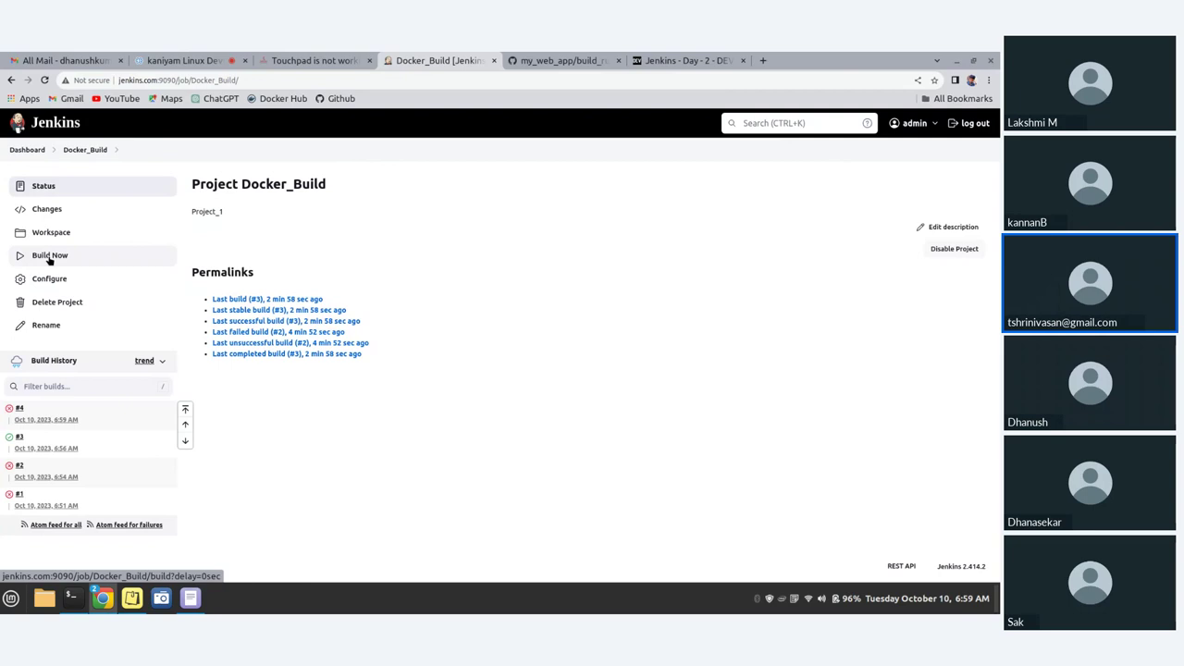
{"action": "left_click", "coordinate": [23, 409]}
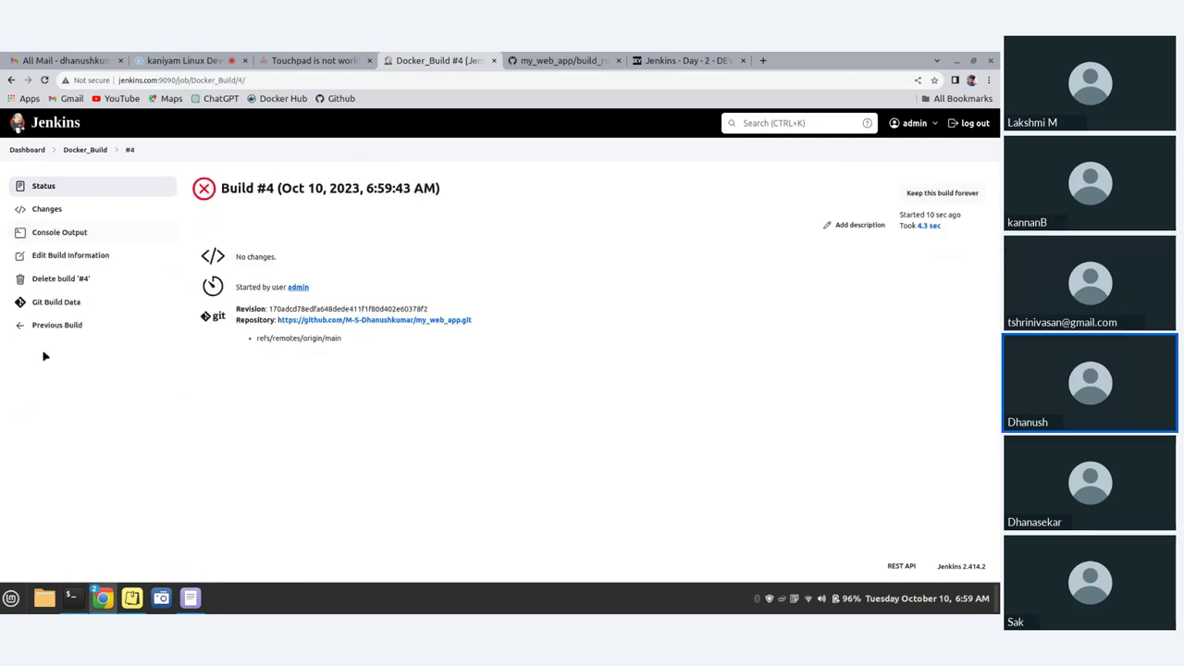
{"action": "left_click", "coordinate": [67, 233]}
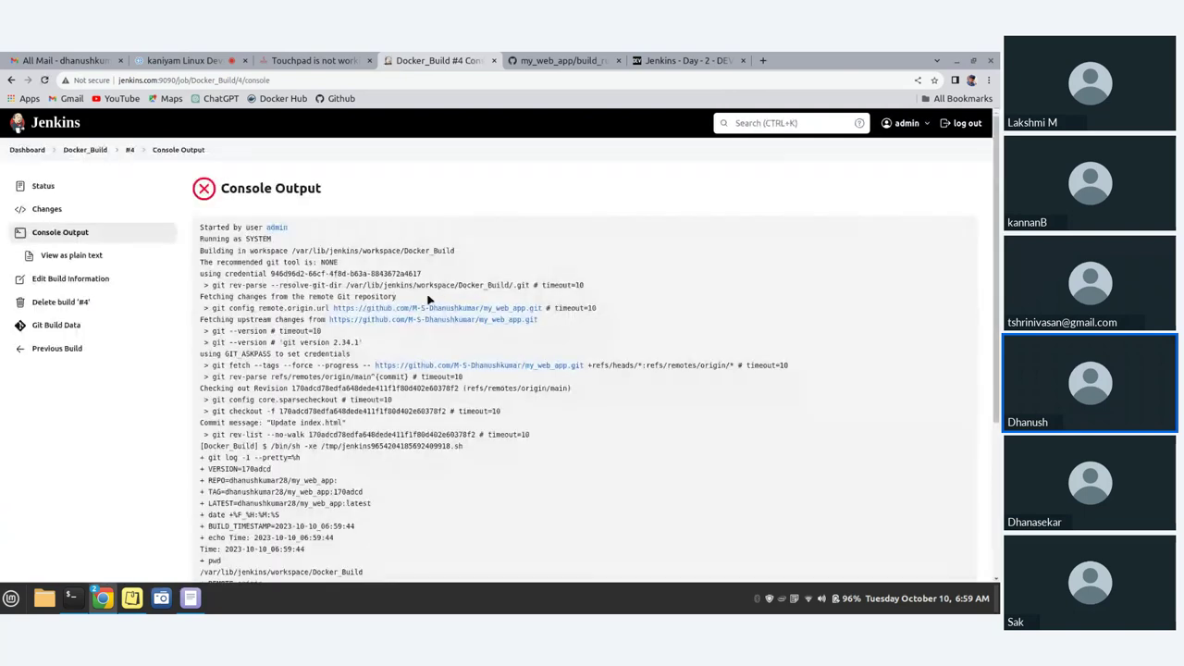
{"action": "scroll", "coordinate": [427, 301], "scroll_direction": "down", "scroll_amount": 2}
{"action": "scroll", "coordinate": [428, 300], "scroll_direction": "down", "scroll_amount": 2}
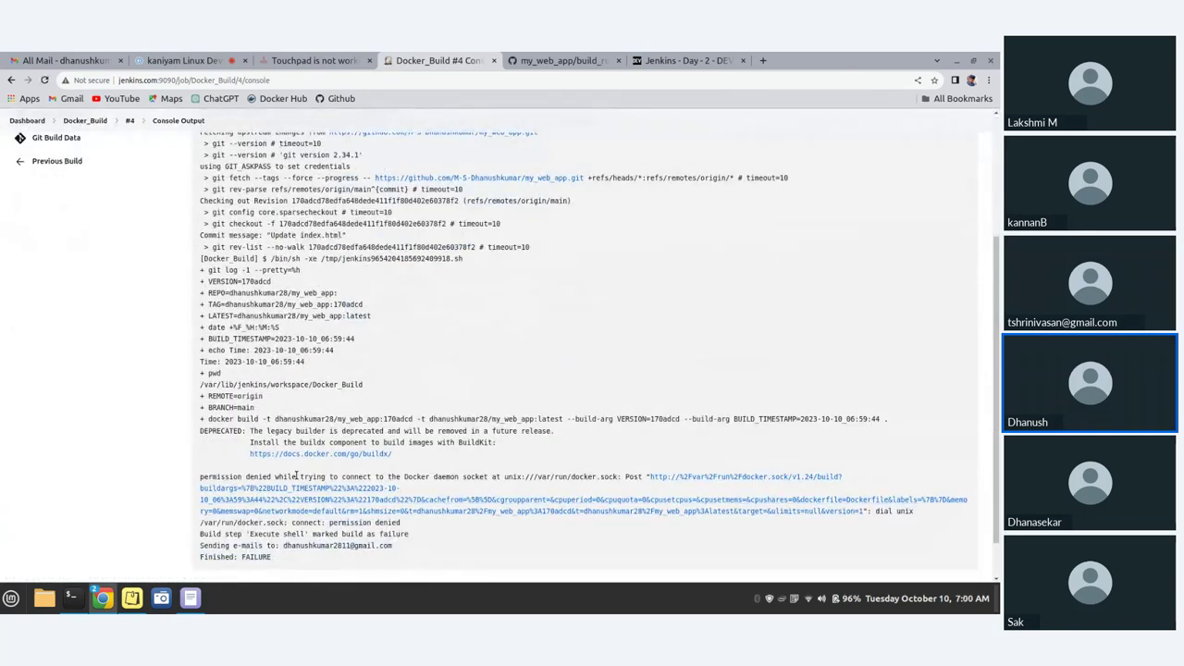
{"action": "scroll", "coordinate": [296, 476], "scroll_direction": "down", "scroll_amount": 1}
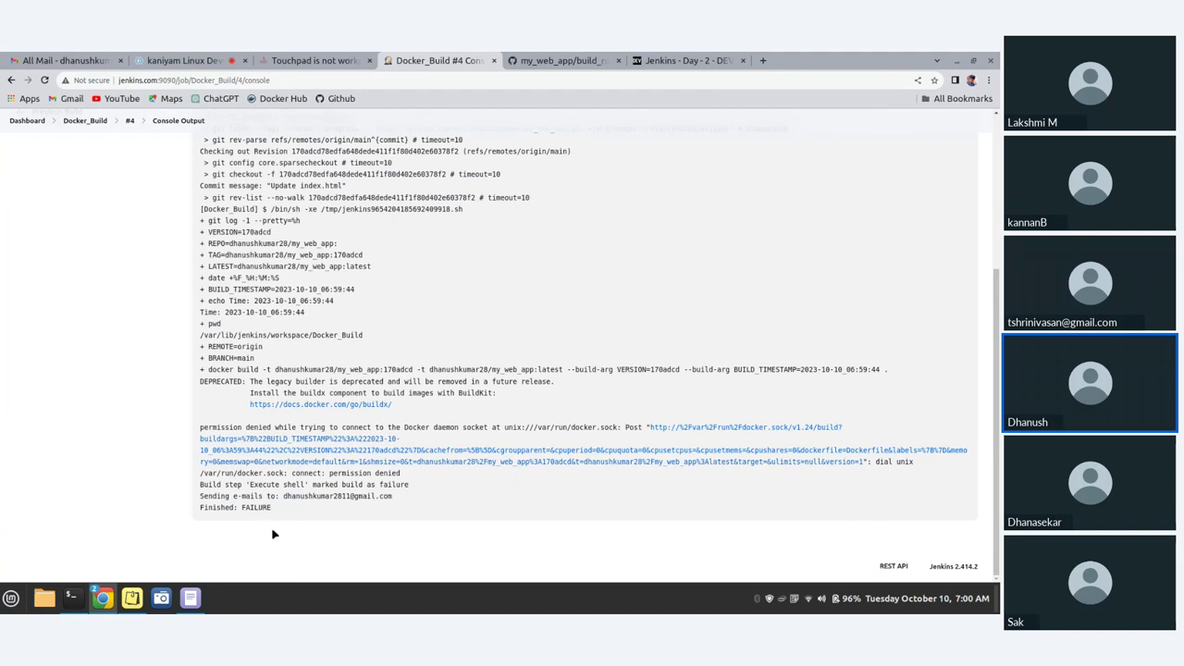
- Bring Xed's Unsaved Document 1 forward, shrink its window and move it aside, selecting the cd line
{"action": "left_click", "coordinate": [185, 601]}
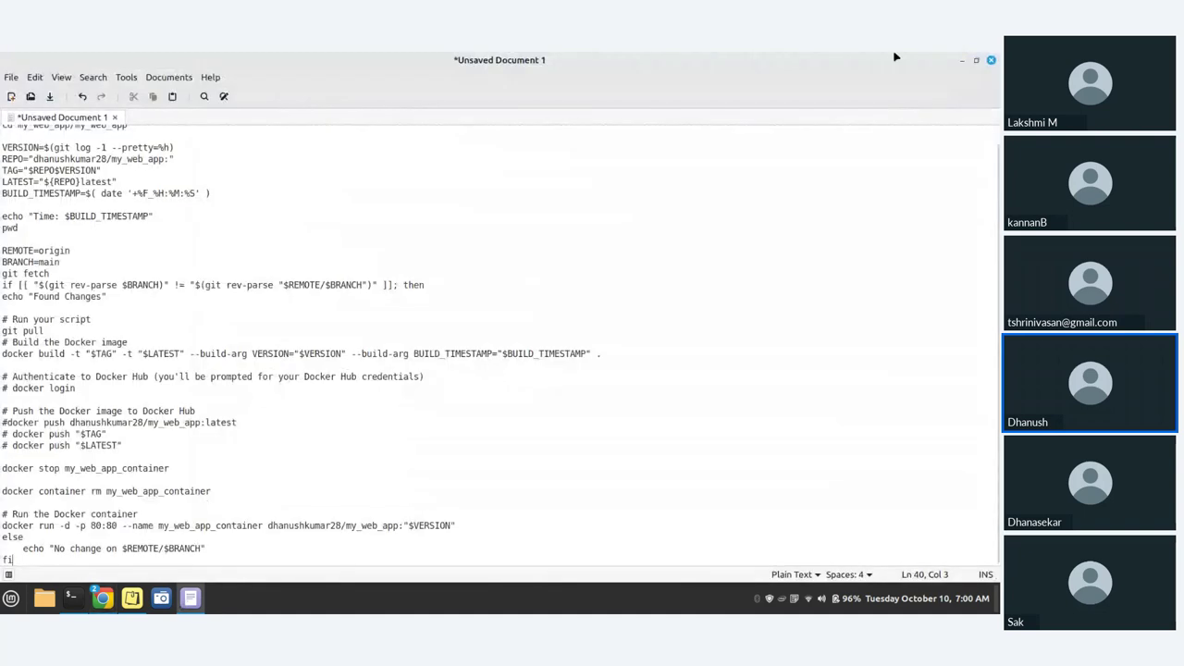
{"action": "left_click", "coordinate": [978, 62]}
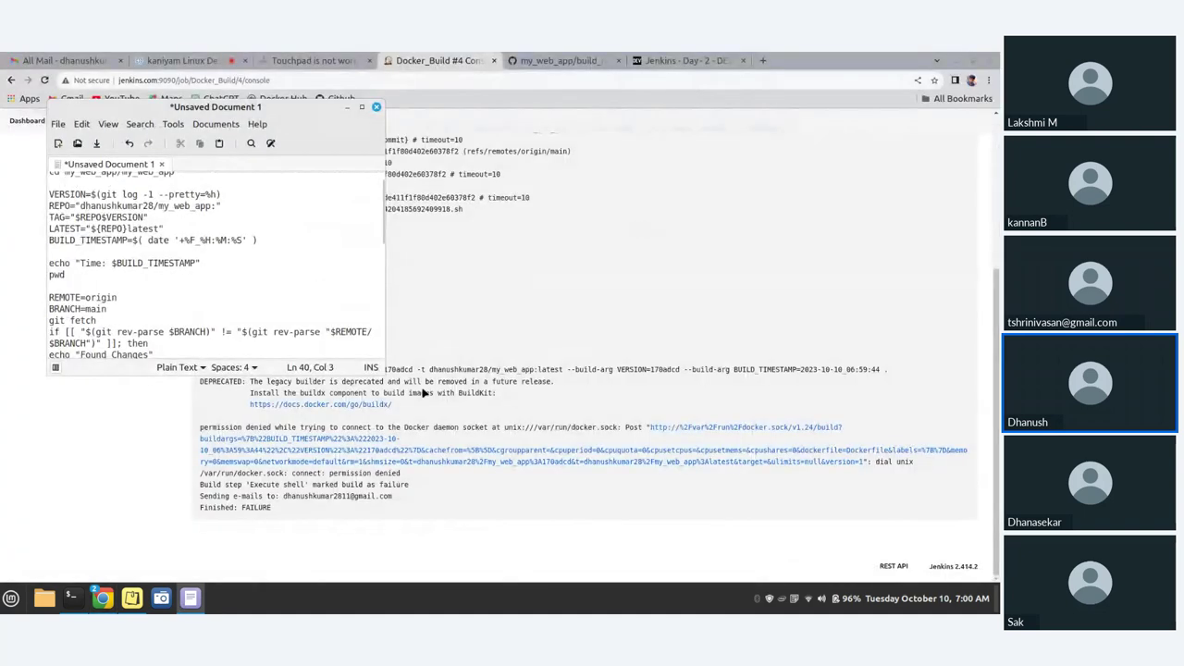
{"action": "left_click_drag", "start_coordinate": [379, 372], "coordinate": [635, 537]}
{"action": "left_click_drag", "start_coordinate": [249, 108], "coordinate": [654, 120]}
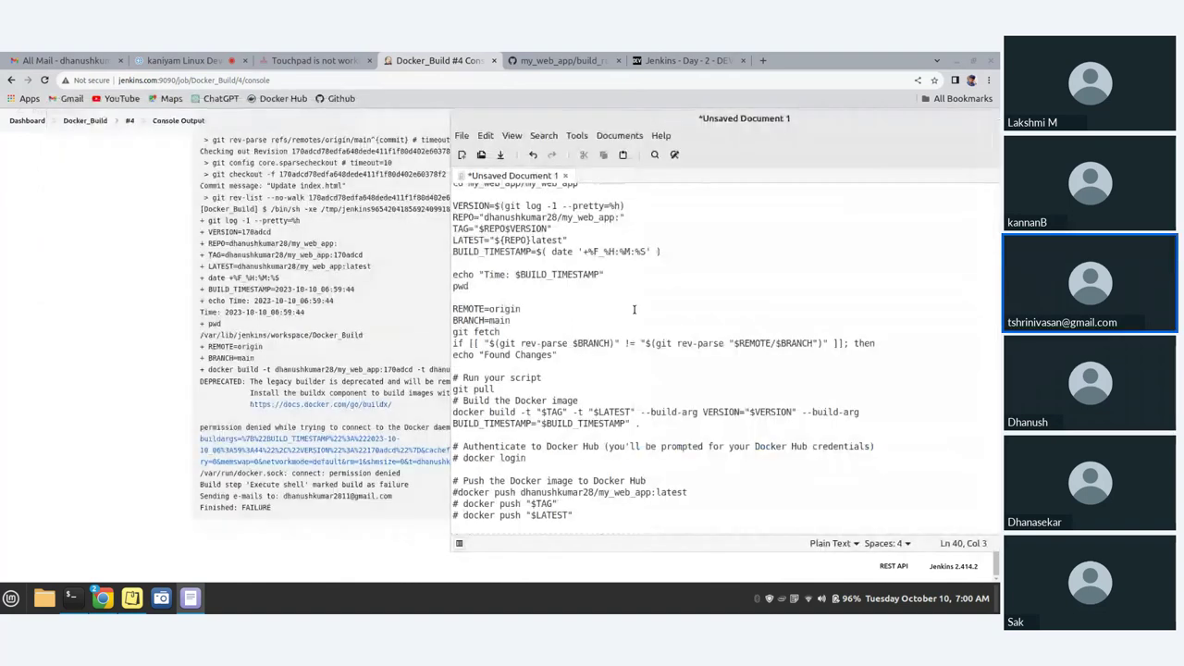
{"action": "triple_click", "coordinate": [626, 197]}
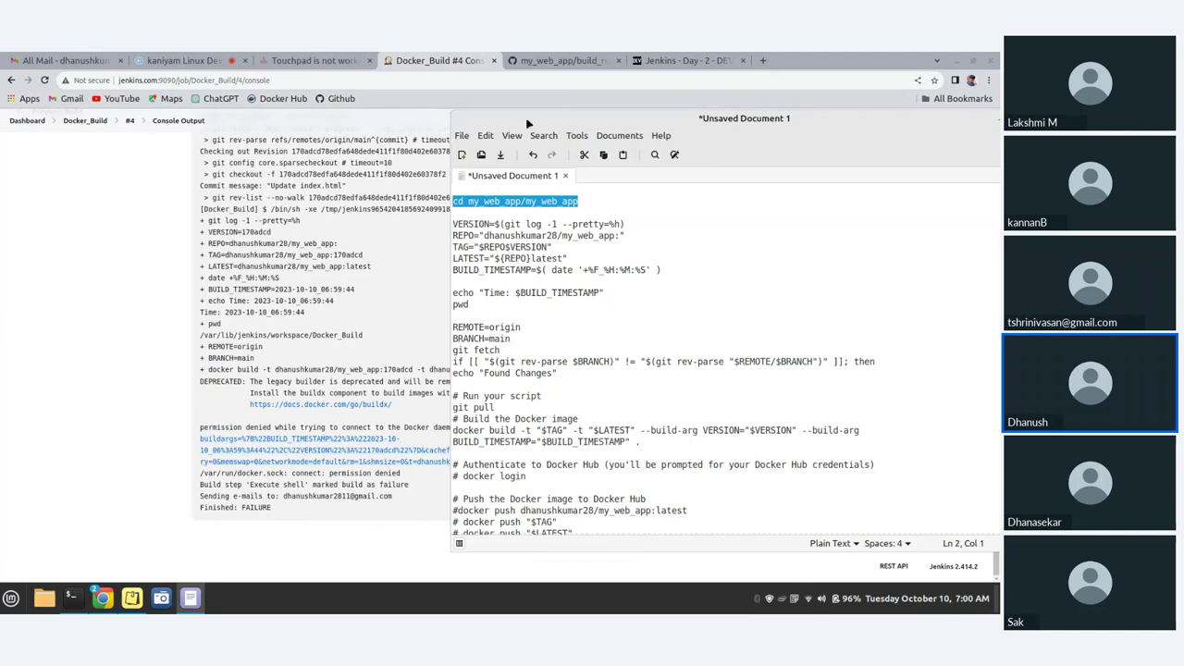
{"action": "left_click_drag", "start_coordinate": [530, 118], "coordinate": [458, 534]}
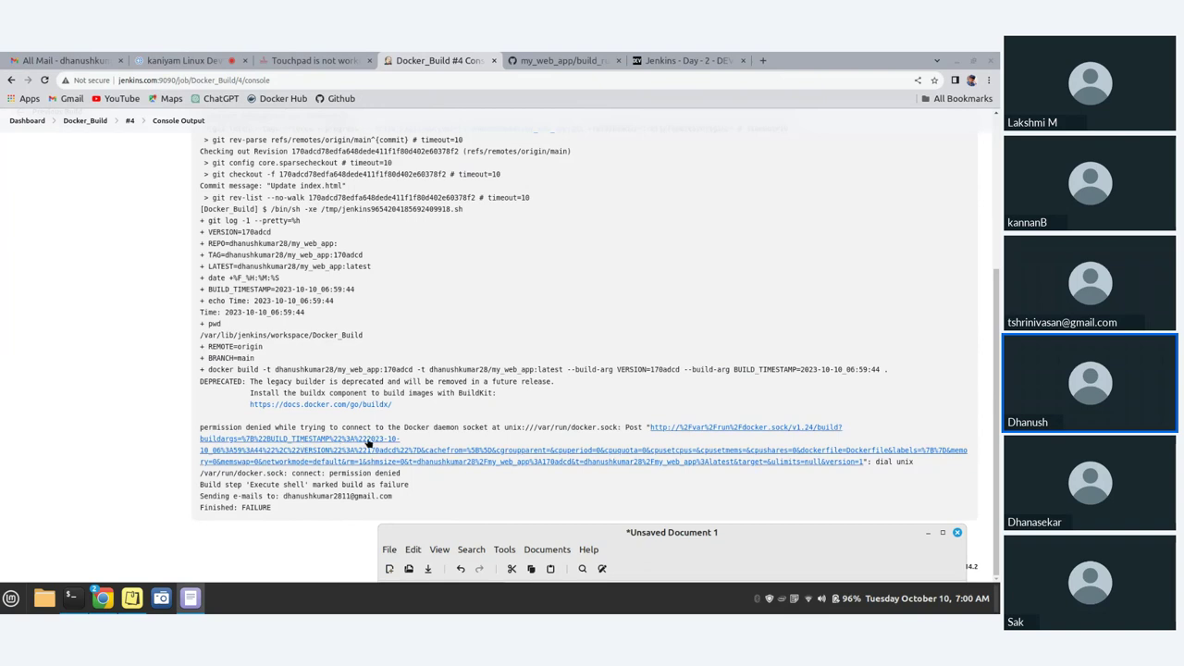
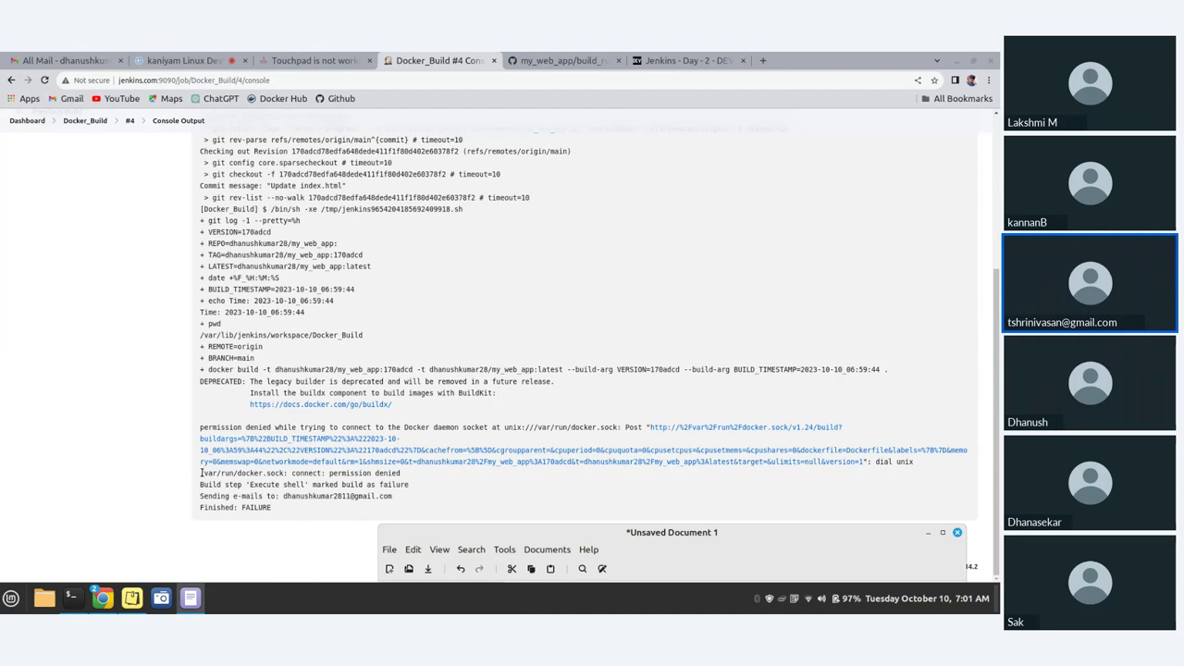
- Select and copy the 'permission denied while trying to connect to the Docker daemon socket' error line from build #4
{"action": "left_click_drag", "start_coordinate": [202, 473], "coordinate": [418, 477]}
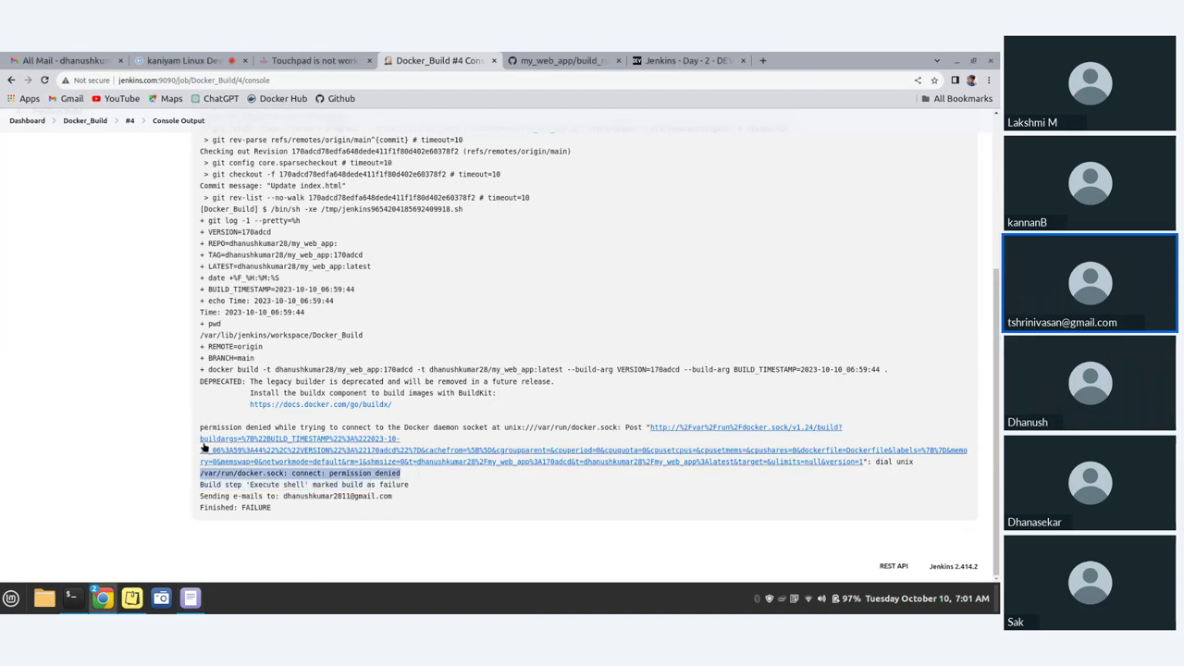
{"action": "left_click_drag", "start_coordinate": [200, 427], "coordinate": [295, 434]}
{"action": "left_click", "coordinate": [237, 392]}
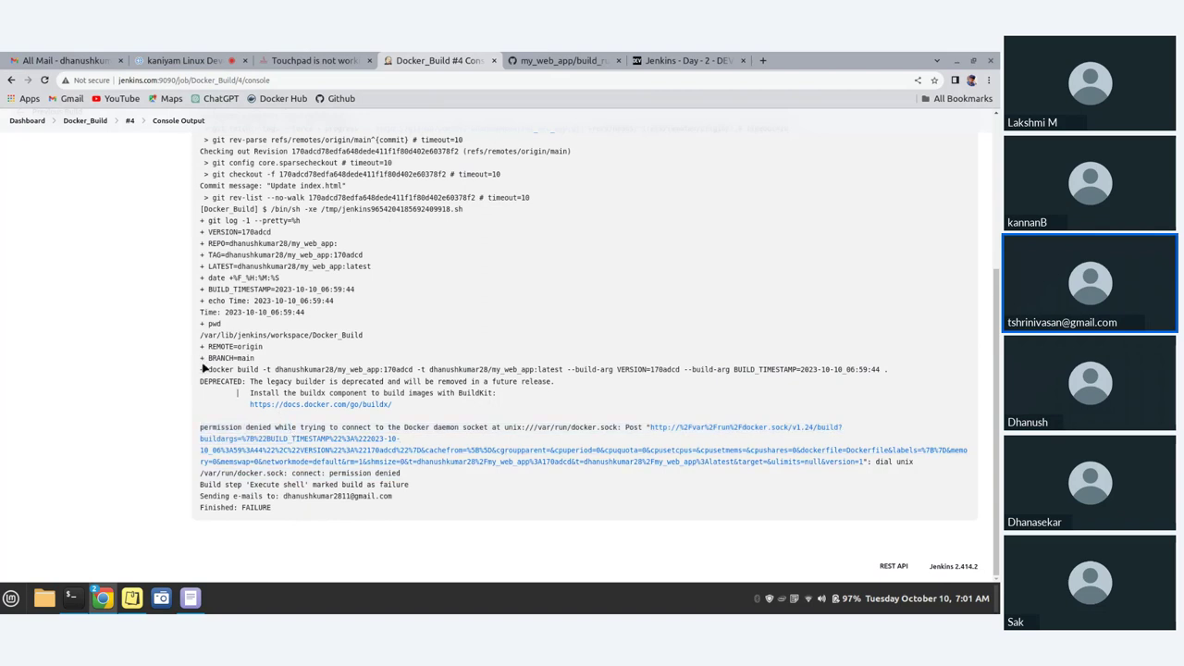
{"action": "left_click_drag", "start_coordinate": [200, 427], "coordinate": [856, 431]}
{"action": "key", "text": "ctrl+c"}
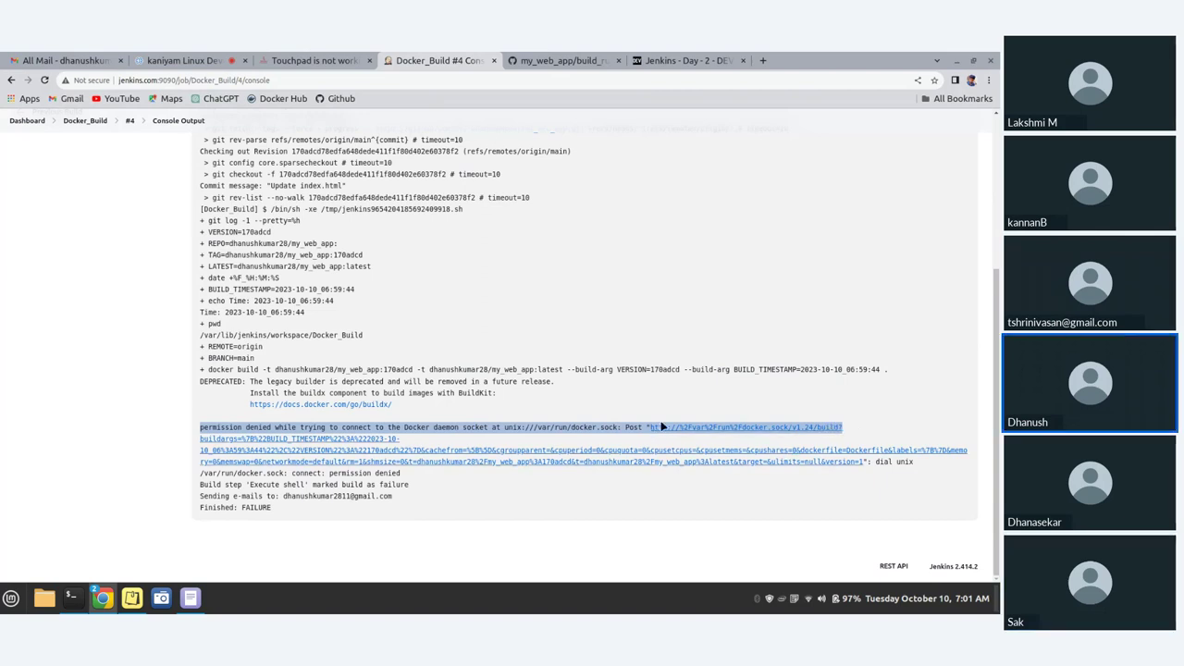
- Google the pasted Docker socket error plus '. how to fix' and open the Stack Overflow result
{"action": "left_click", "coordinate": [761, 57]}
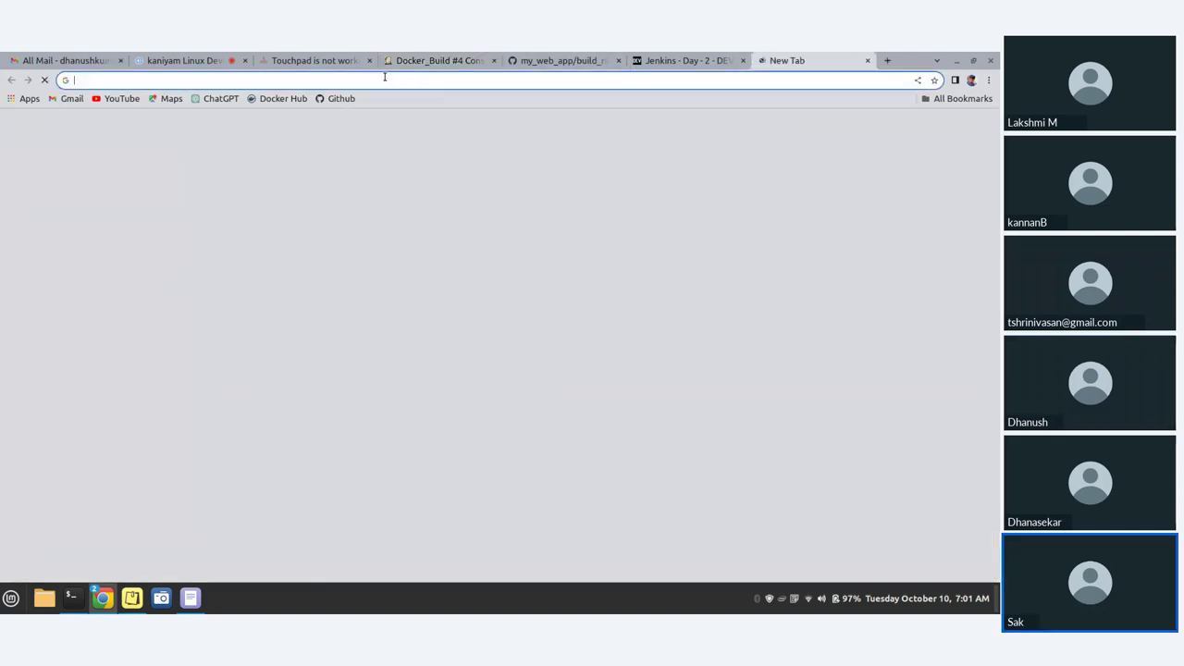
{"action": "key", "text": "ctrl+v"}
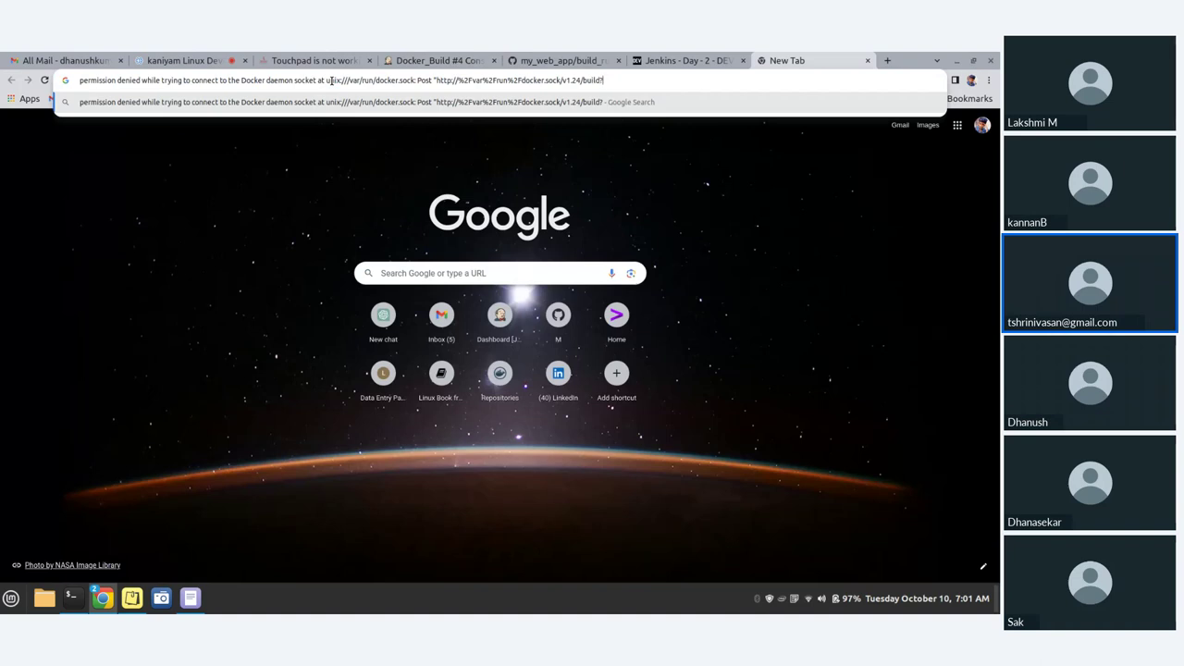
{"action": "type", "text": ">"}
{"action": "type", "text": "."}
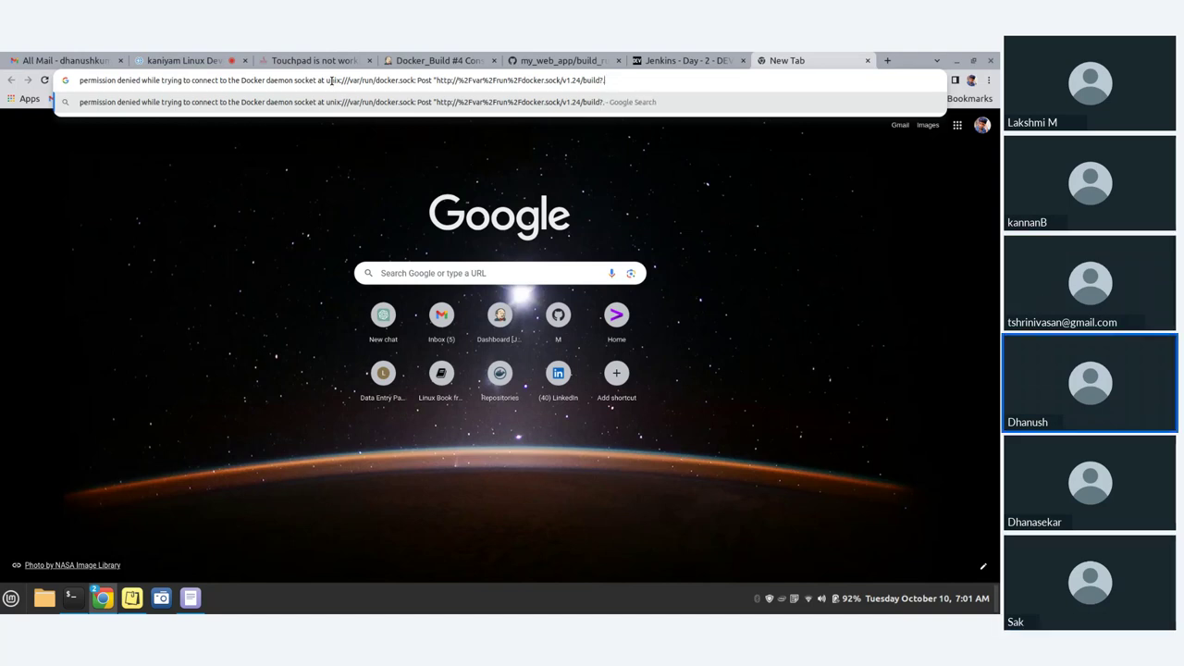
{"action": "type", "text": "http"}
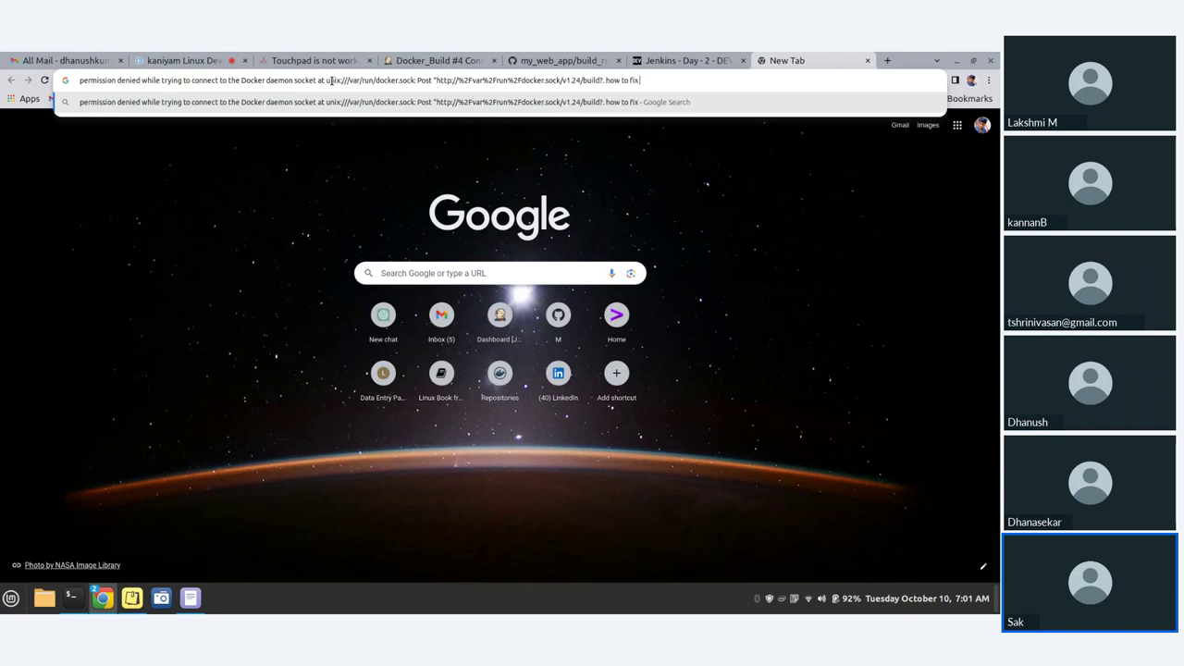
{"action": "key", "text": "Return"}
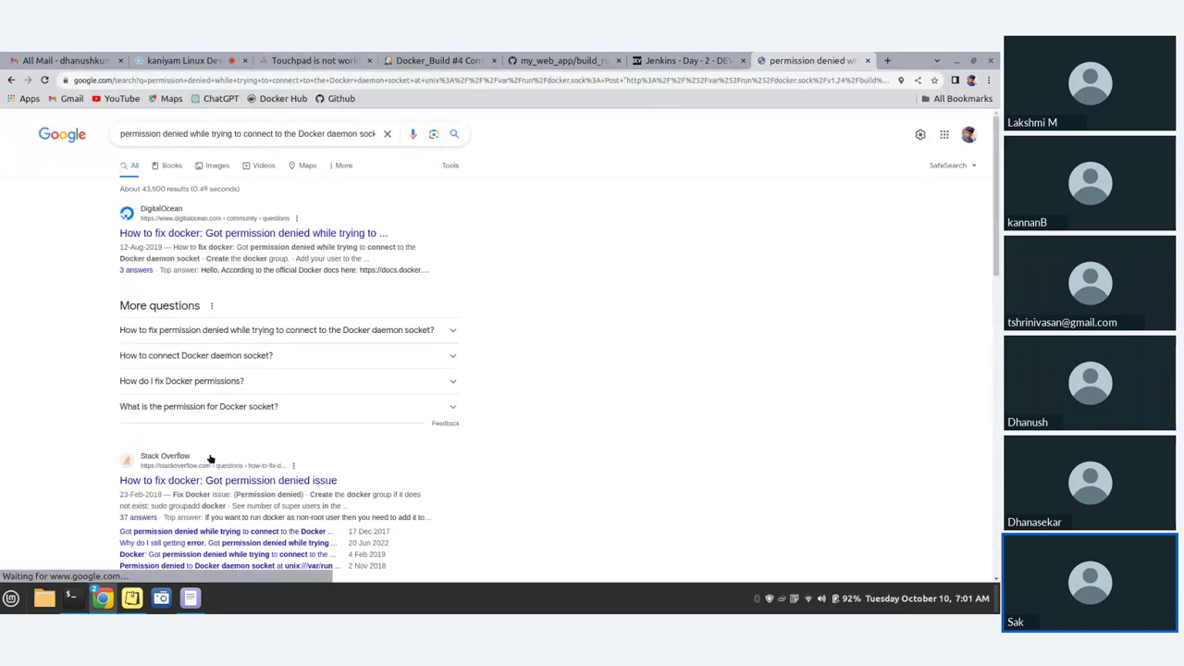
{"action": "scroll", "coordinate": [222, 485], "scroll_direction": "down", "scroll_amount": 3}
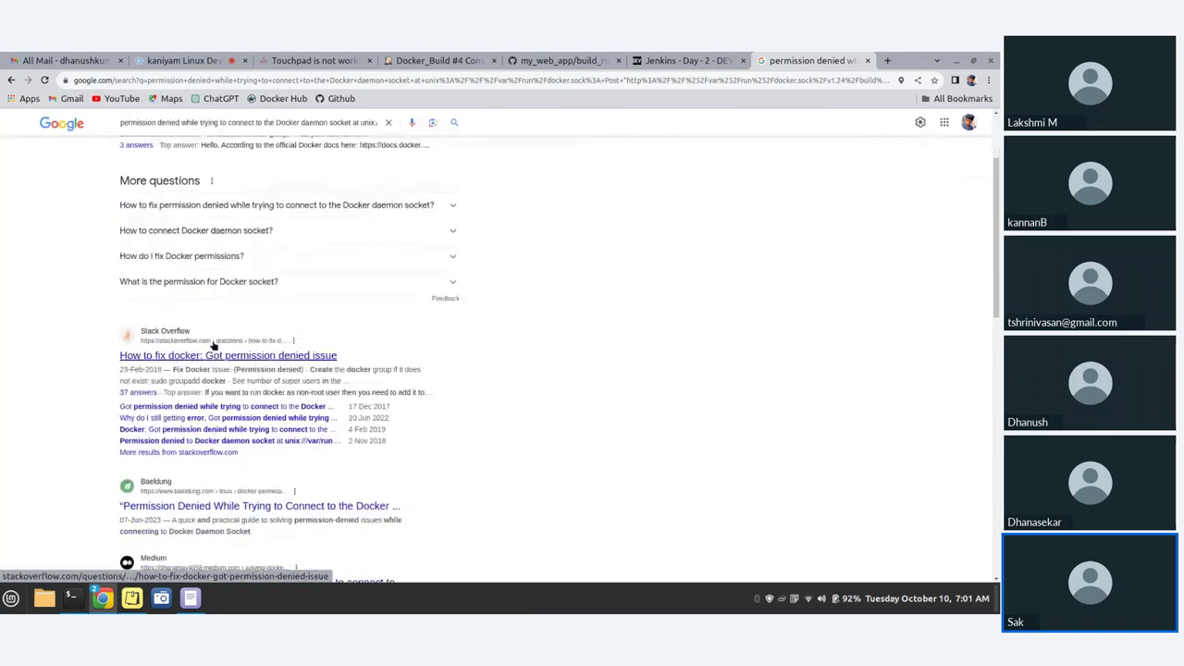
{"action": "left_click", "coordinate": [218, 357]}
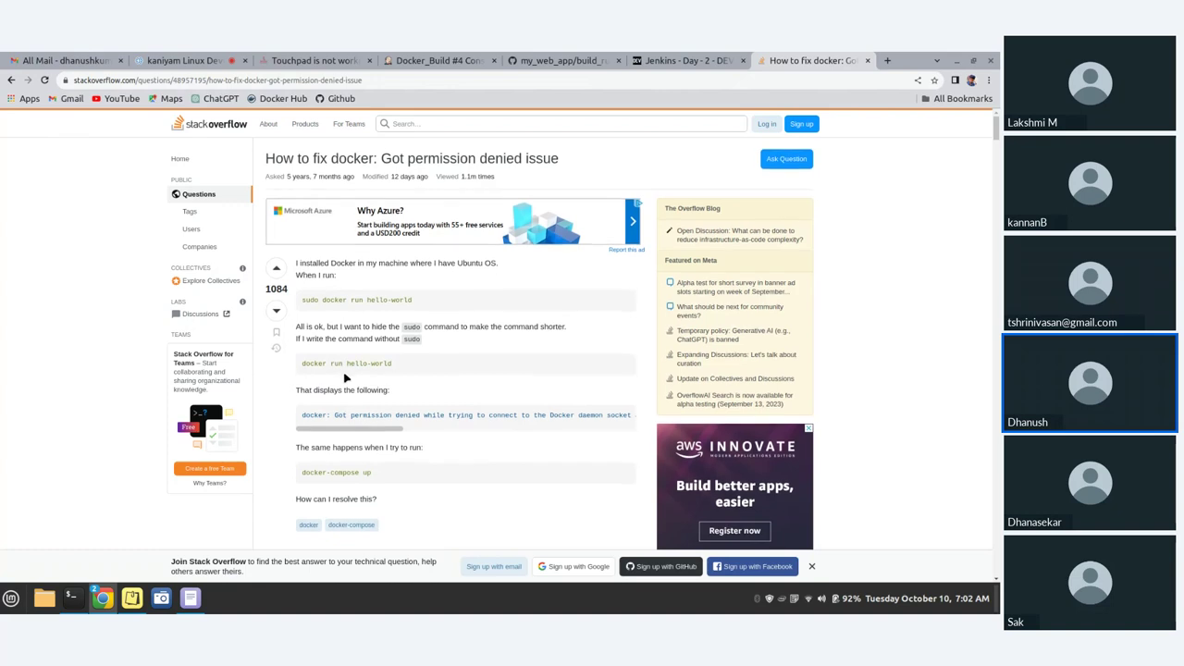
{"action": "scroll", "coordinate": [343, 370], "scroll_direction": "down", "scroll_amount": 3}
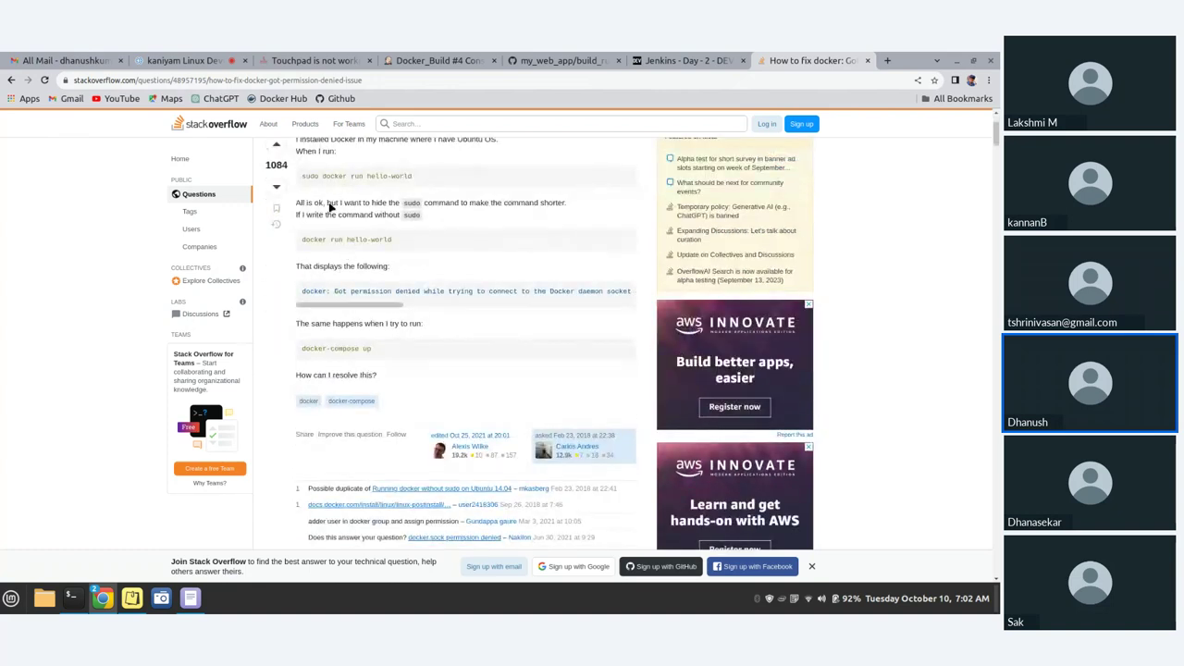
- Bring up the unsaved Docker script and review its docker stop and docker container rm lines
{"action": "left_click", "coordinate": [204, 600]}
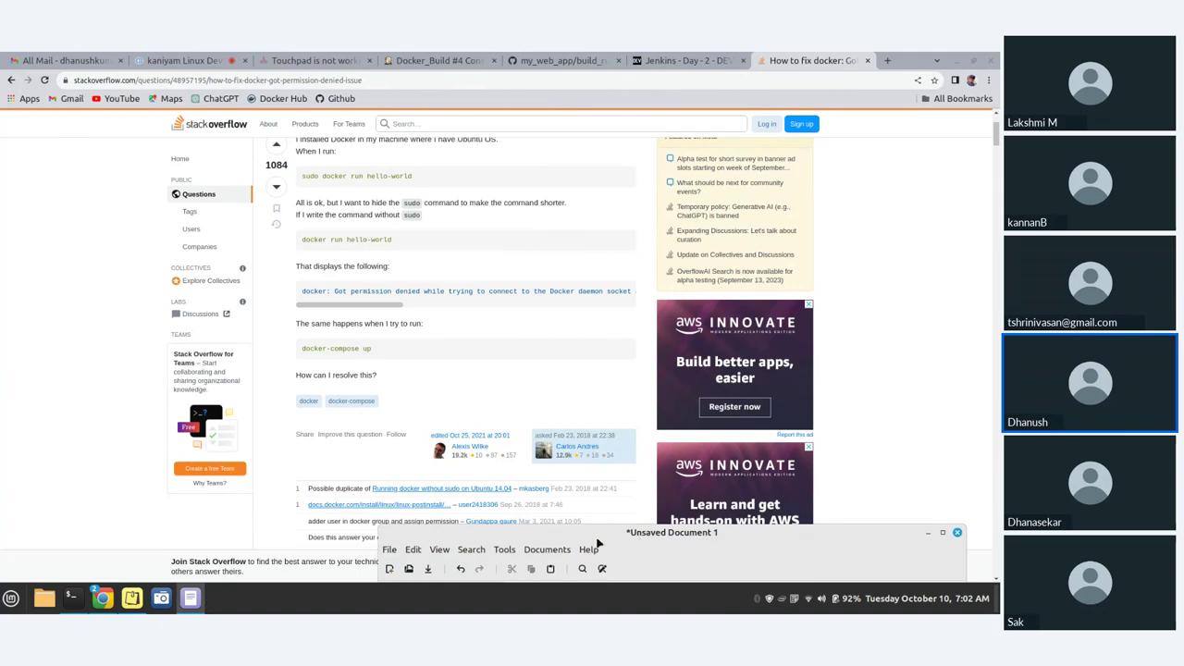
{"action": "left_click_drag", "start_coordinate": [598, 536], "coordinate": [631, 98]}
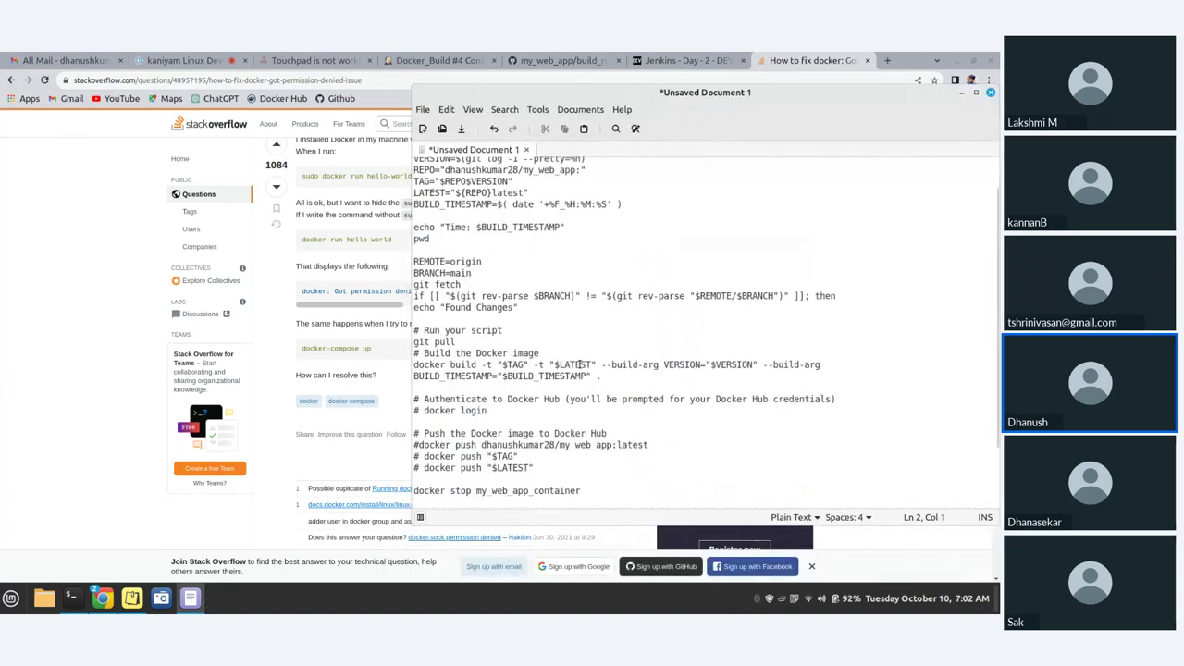
{"action": "scroll", "coordinate": [582, 364], "scroll_direction": "up", "scroll_amount": 2}
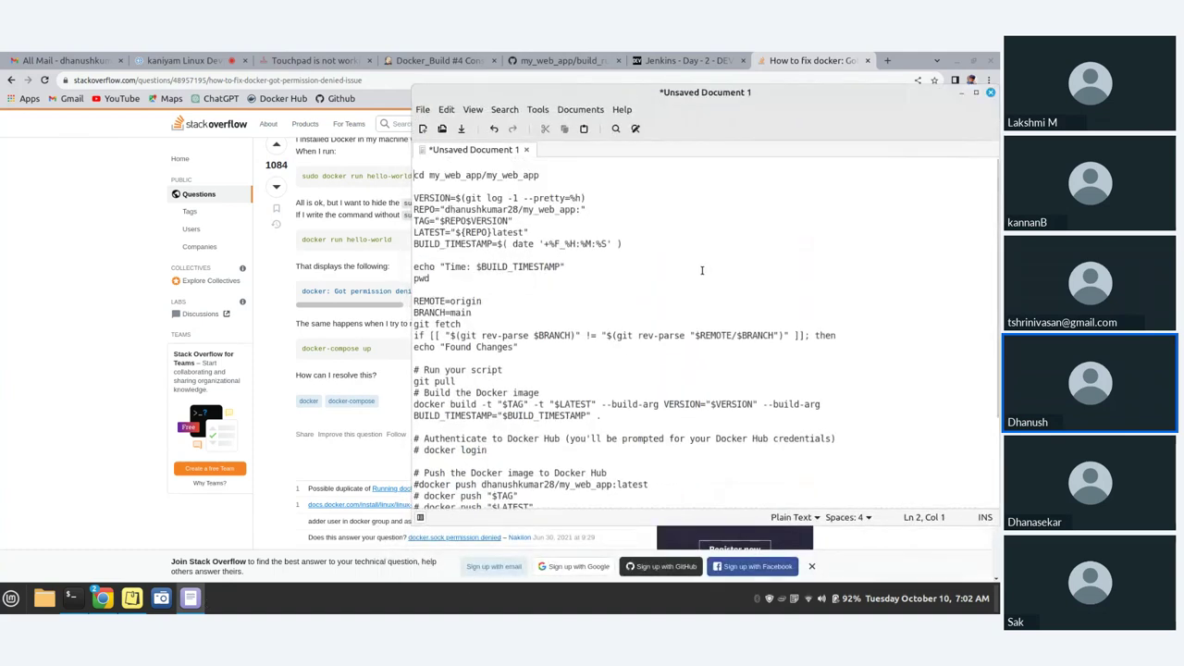
{"action": "scroll", "coordinate": [529, 449], "scroll_direction": "down", "scroll_amount": 1}
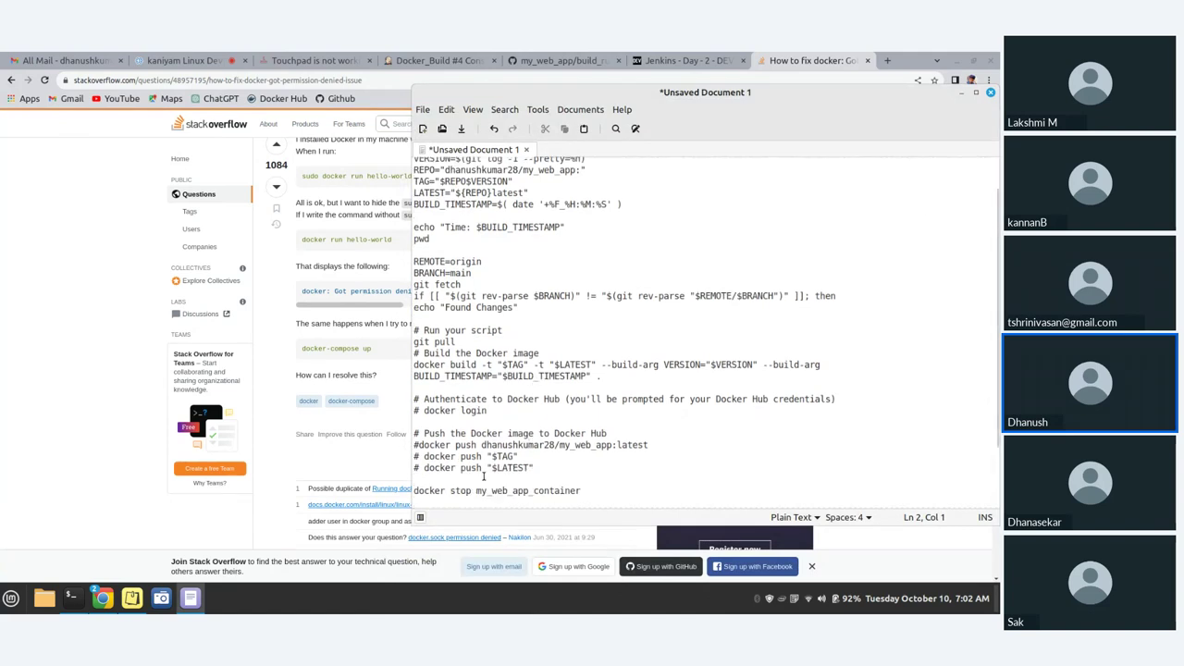
{"action": "scroll", "coordinate": [480, 480], "scroll_direction": "down", "scroll_amount": 2}
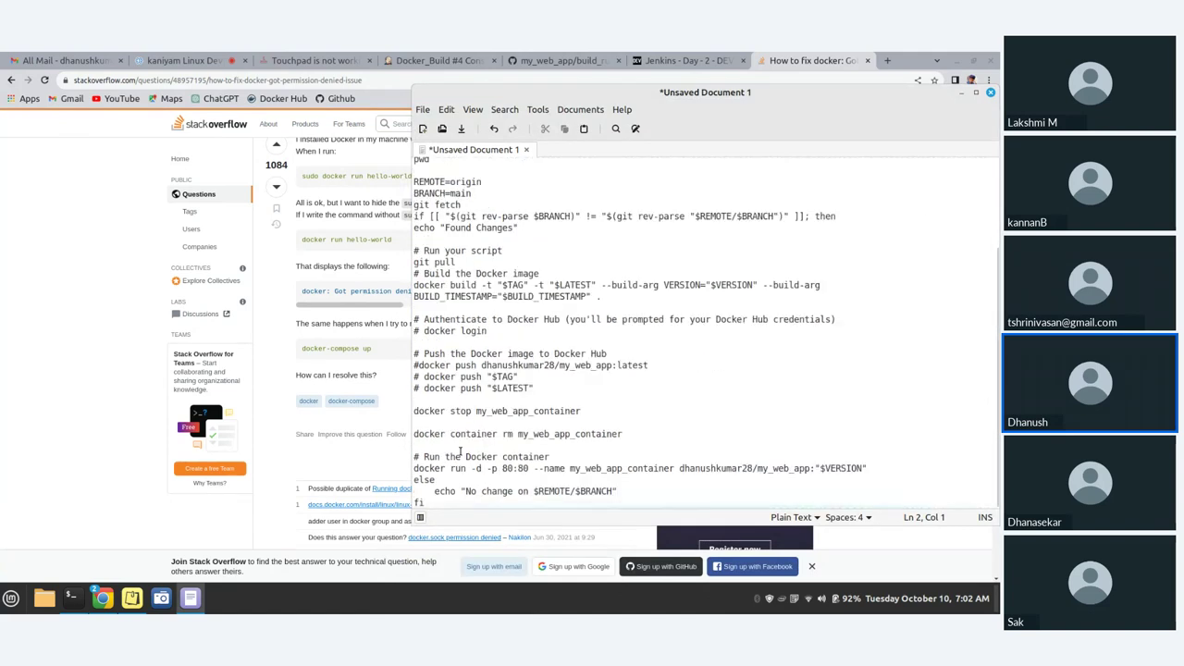
{"action": "left_click", "coordinate": [416, 412]}
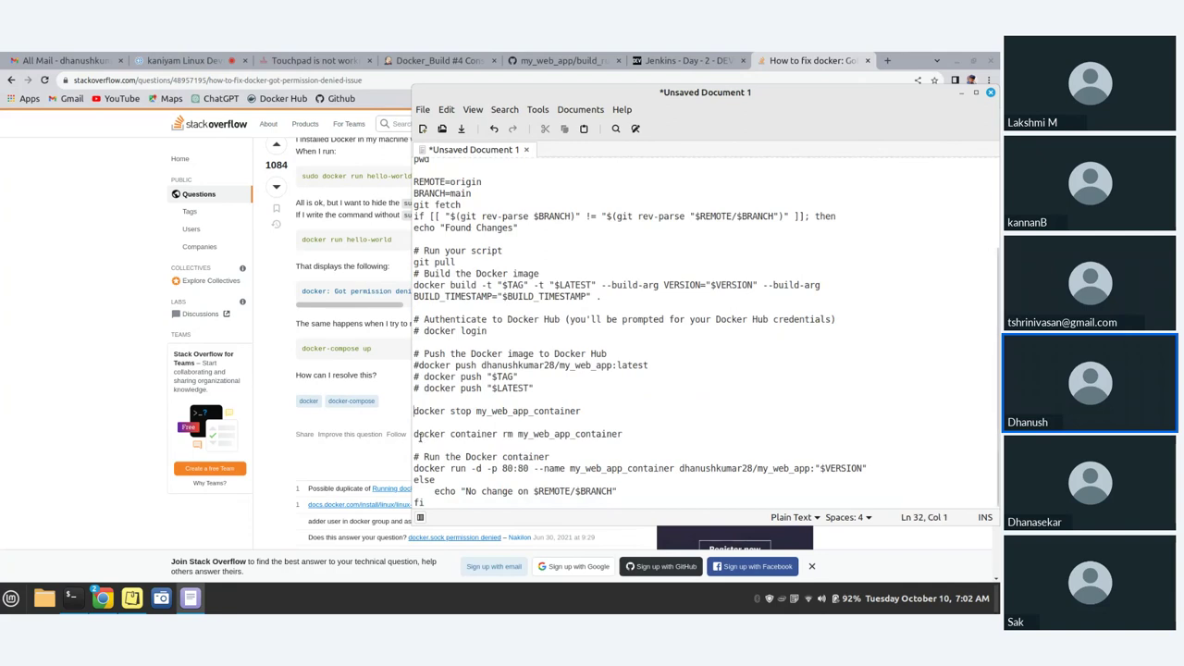
{"action": "left_click", "coordinate": [420, 437]}
- Hide the editor and read through the Stack Overflow permission-denied question
{"action": "left_click", "coordinate": [959, 96]}
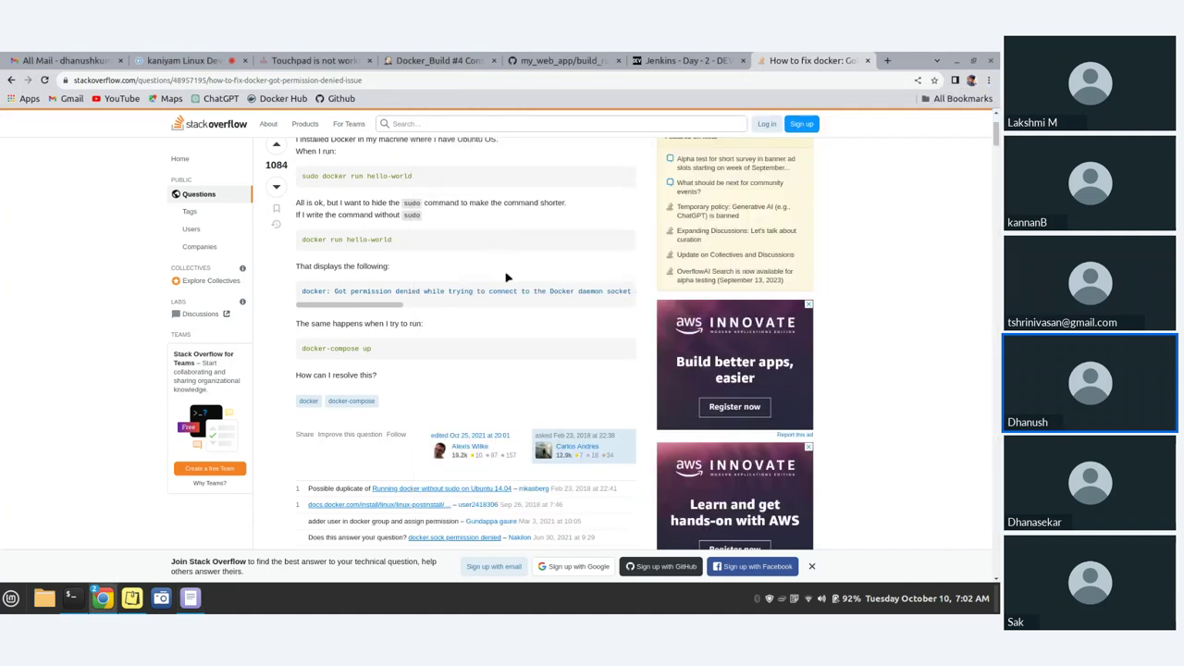
{"action": "scroll", "coordinate": [512, 291], "scroll_direction": "down", "scroll_amount": 3}
{"action": "scroll", "coordinate": [511, 290], "scroll_direction": "up", "scroll_amount": 3}
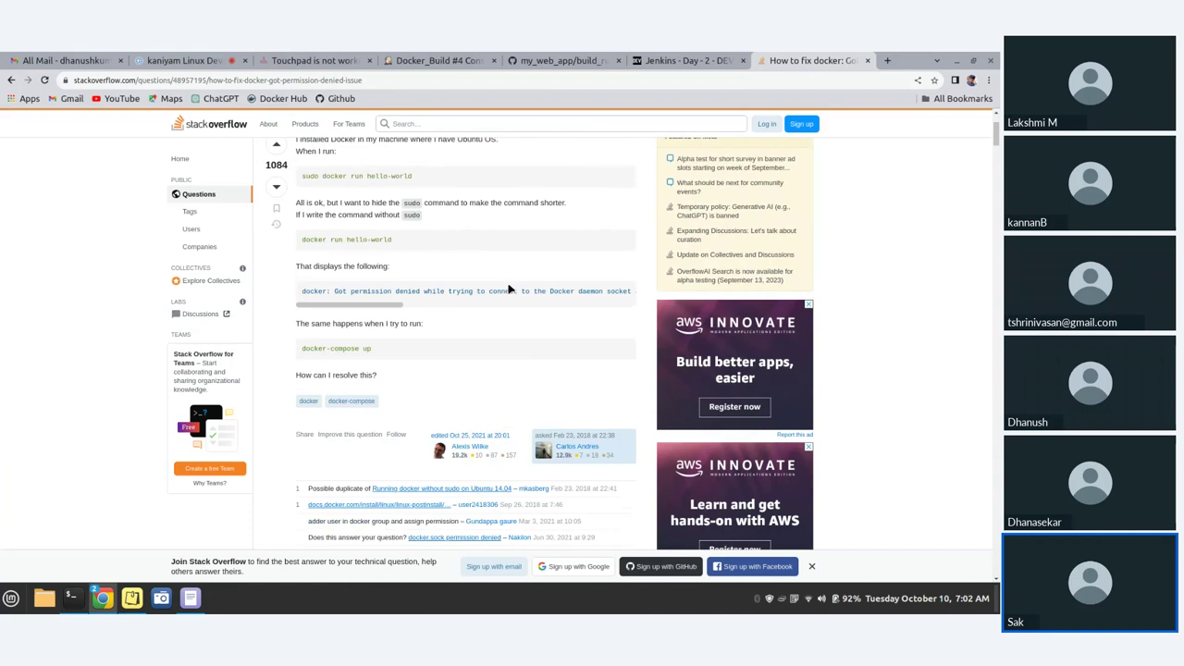
{"action": "scroll", "coordinate": [508, 290], "scroll_direction": "up", "scroll_amount": 1}
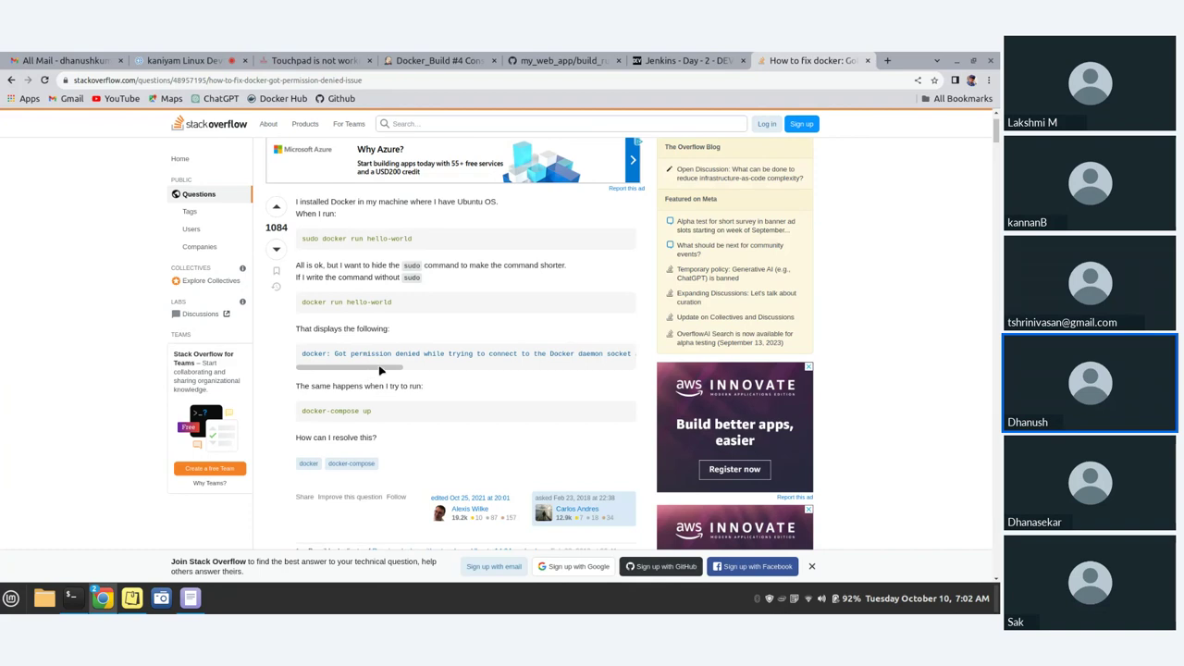
{"action": "left_click_drag", "start_coordinate": [387, 370], "coordinate": [628, 366]}
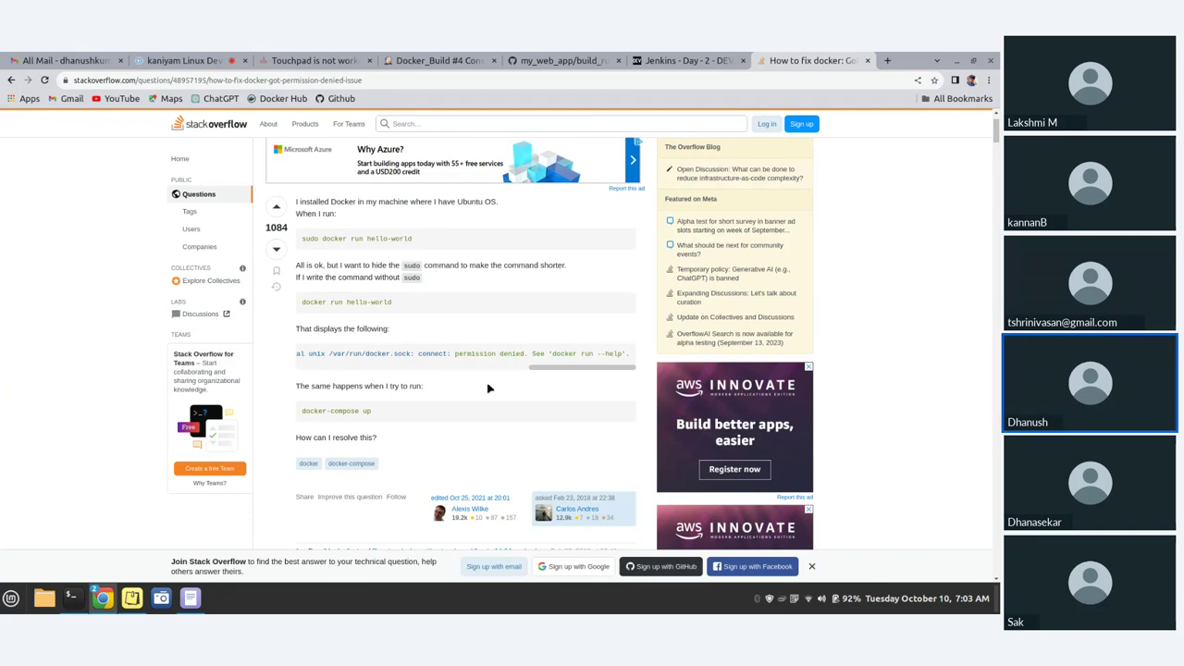
- Review the 2028-vote docker-group answer, then go back to the Google results
{"action": "scroll", "coordinate": [490, 388], "scroll_direction": "down", "scroll_amount": 2}
{"action": "scroll", "coordinate": [494, 390], "scroll_direction": "up", "scroll_amount": 1}
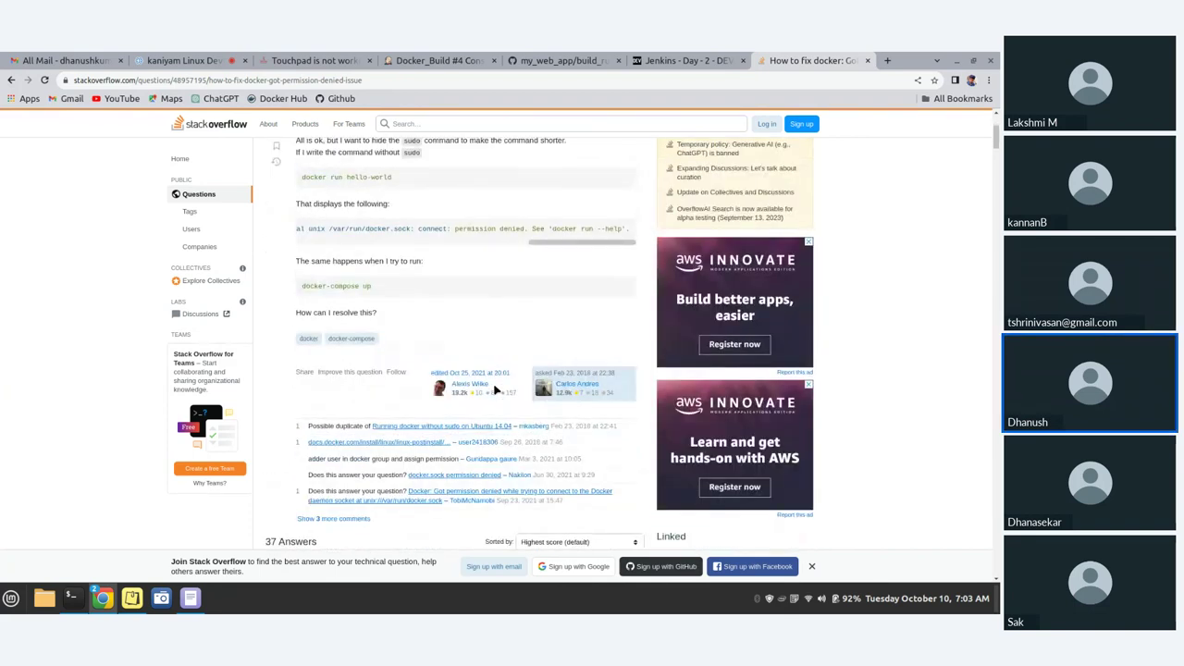
{"action": "scroll", "coordinate": [497, 390], "scroll_direction": "down", "scroll_amount": 1}
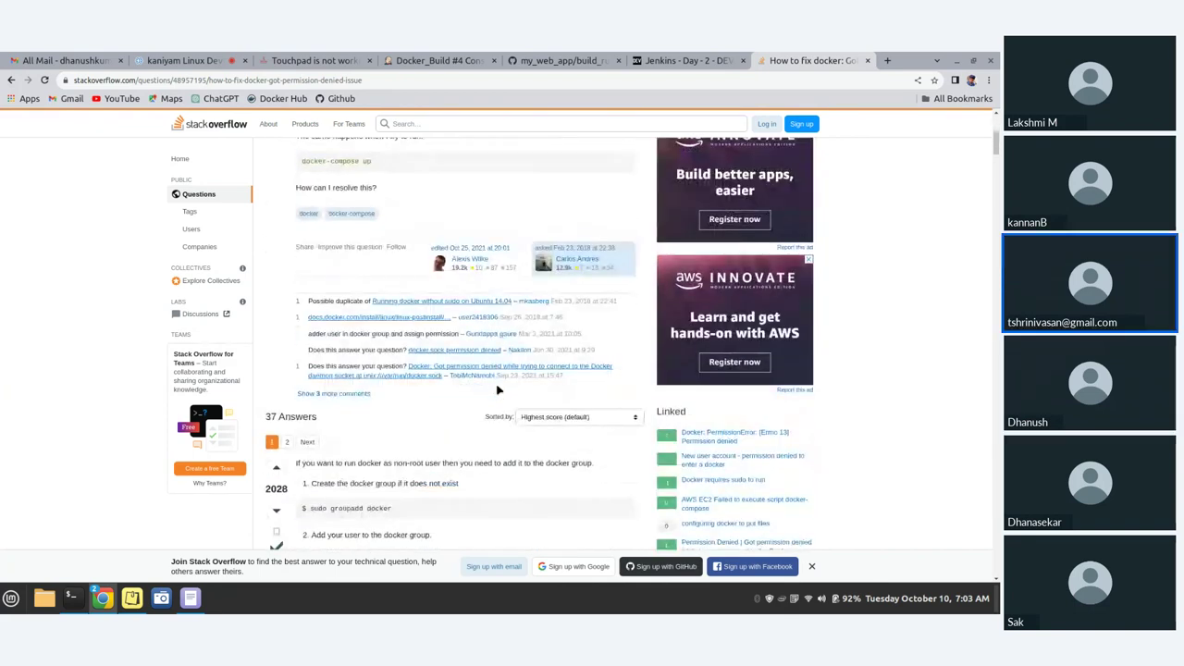
{"action": "scroll", "coordinate": [500, 389], "scroll_direction": "down", "scroll_amount": 3}
{"action": "scroll", "coordinate": [500, 388], "scroll_direction": "up", "scroll_amount": 1}
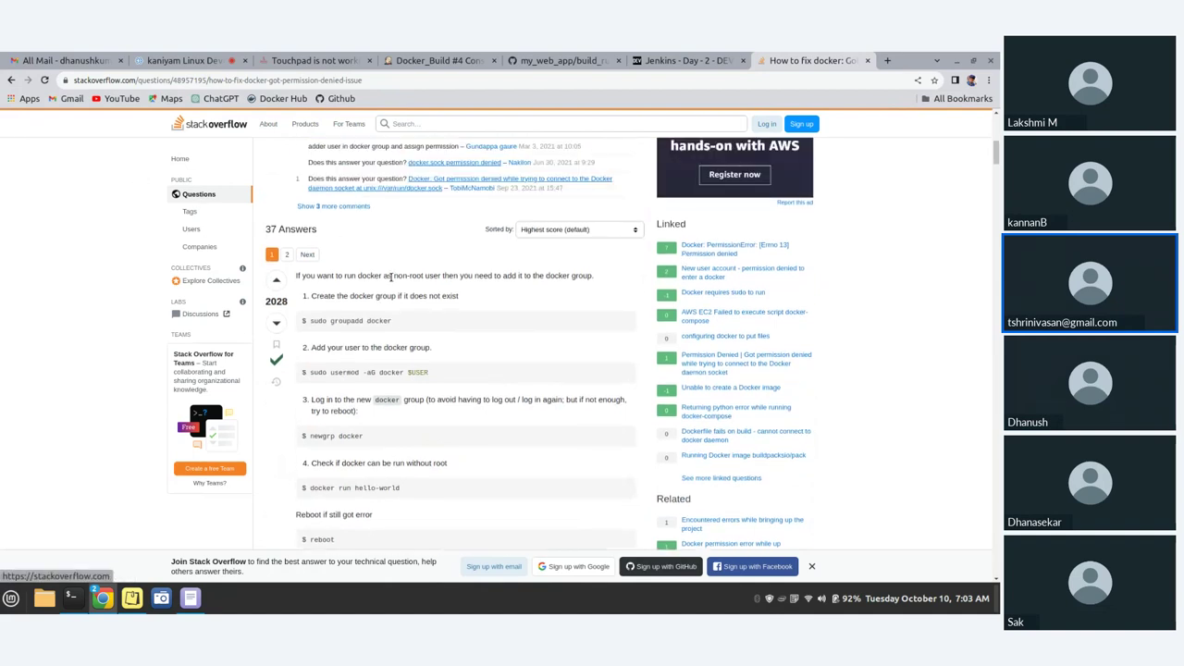
{"action": "left_click_drag", "start_coordinate": [296, 284], "coordinate": [350, 276]}
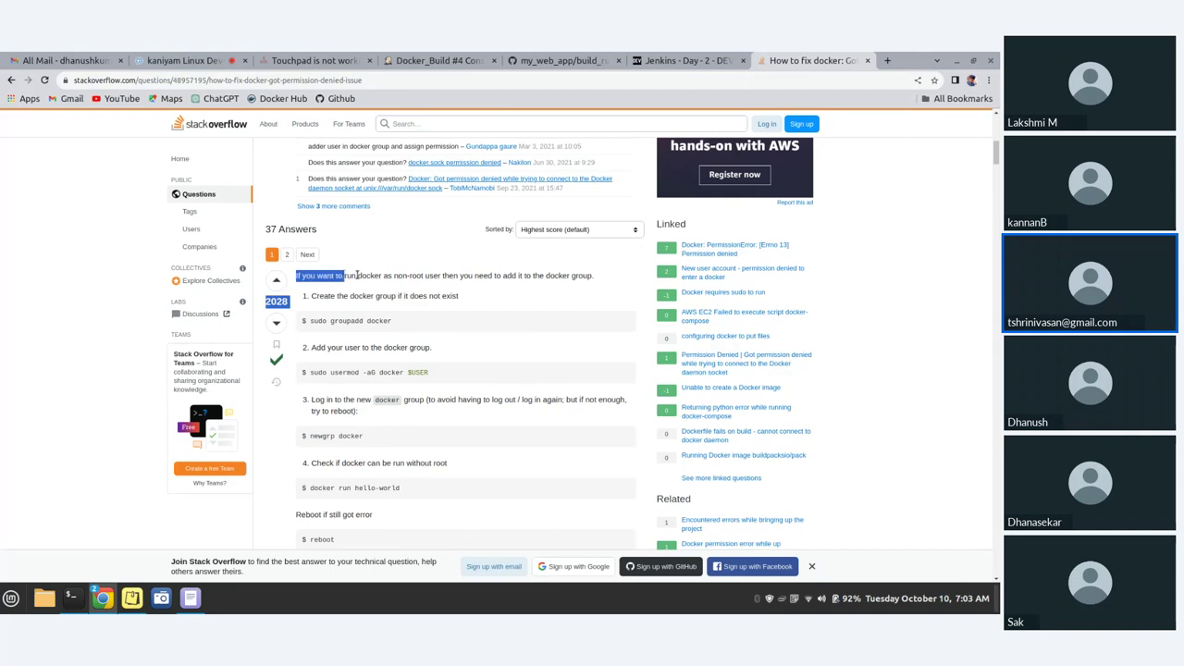
{"action": "left_click", "coordinate": [356, 276]}
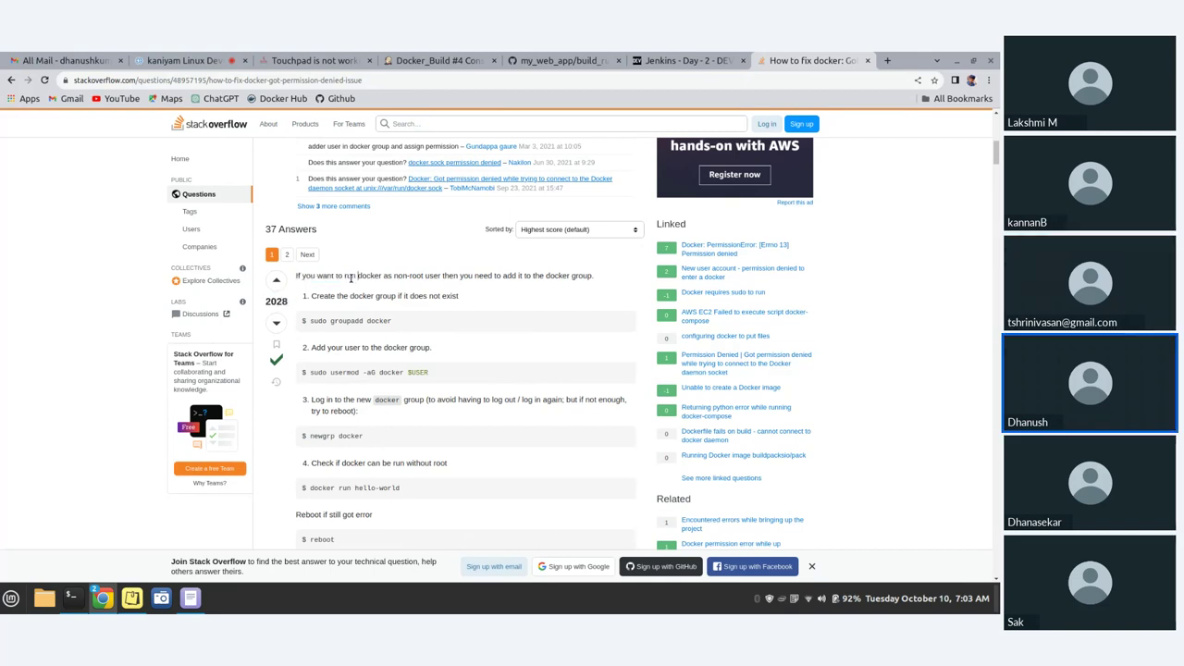
{"action": "left_click", "coordinate": [11, 80]}
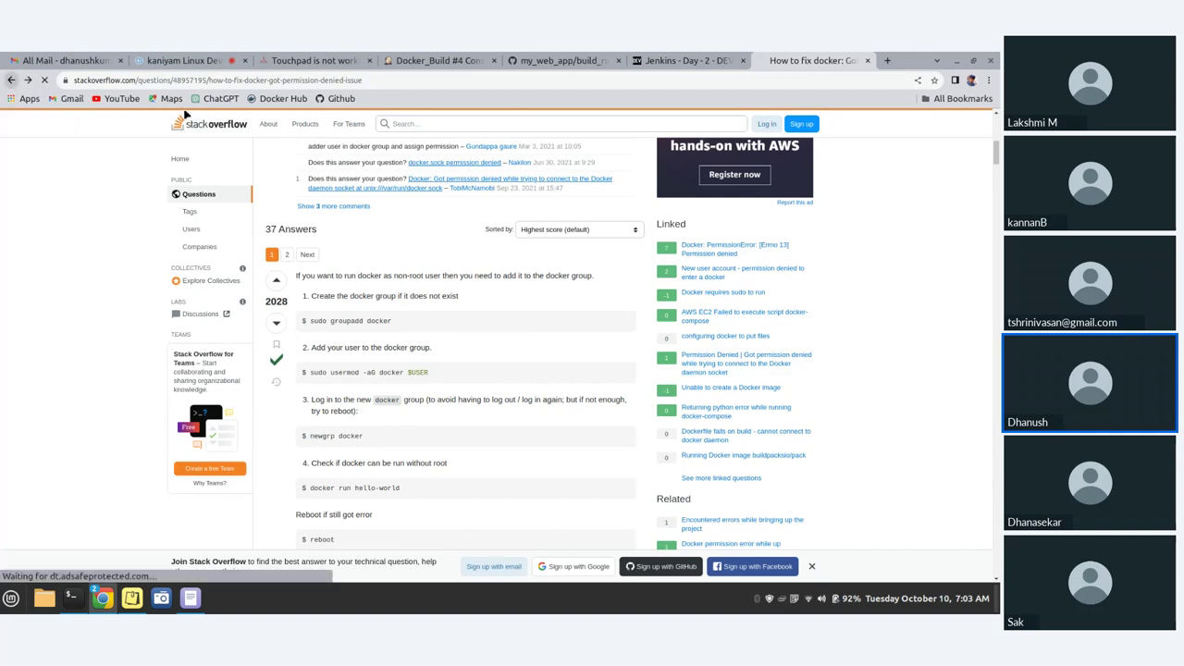
- Open the DigitalOcean and Stack Overflow results each in a new tab
{"action": "scroll", "coordinate": [450, 351], "scroll_direction": "up", "scroll_amount": 2}
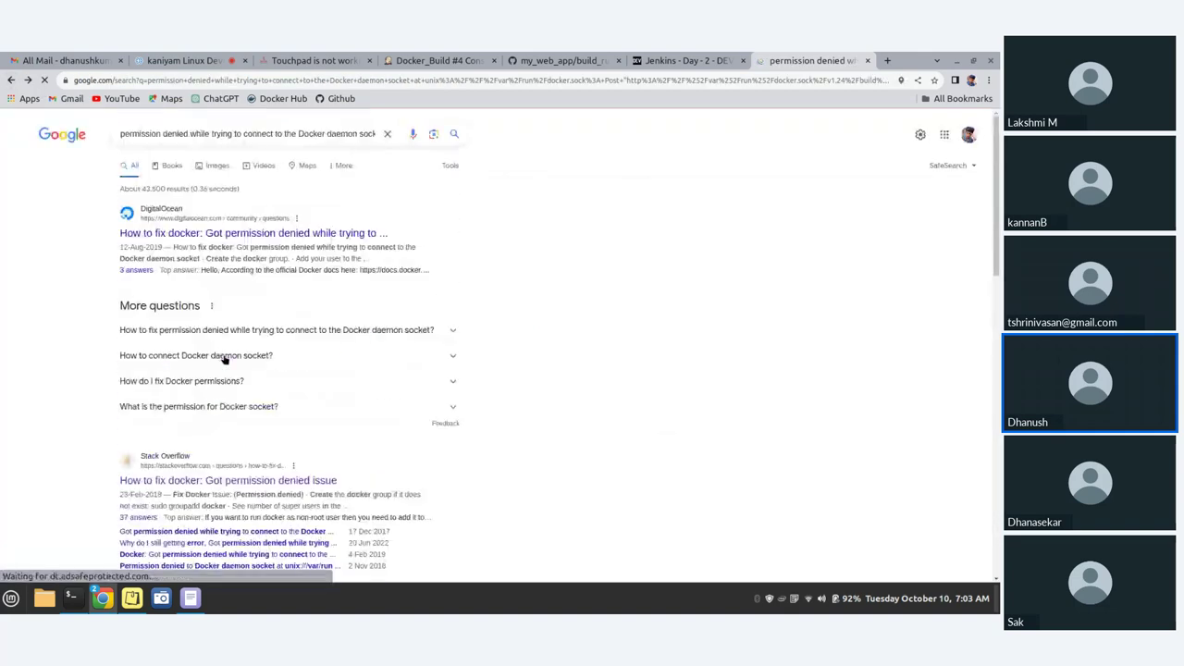
{"action": "right_click", "coordinate": [254, 237]}
{"action": "left_click", "coordinate": [291, 244]}
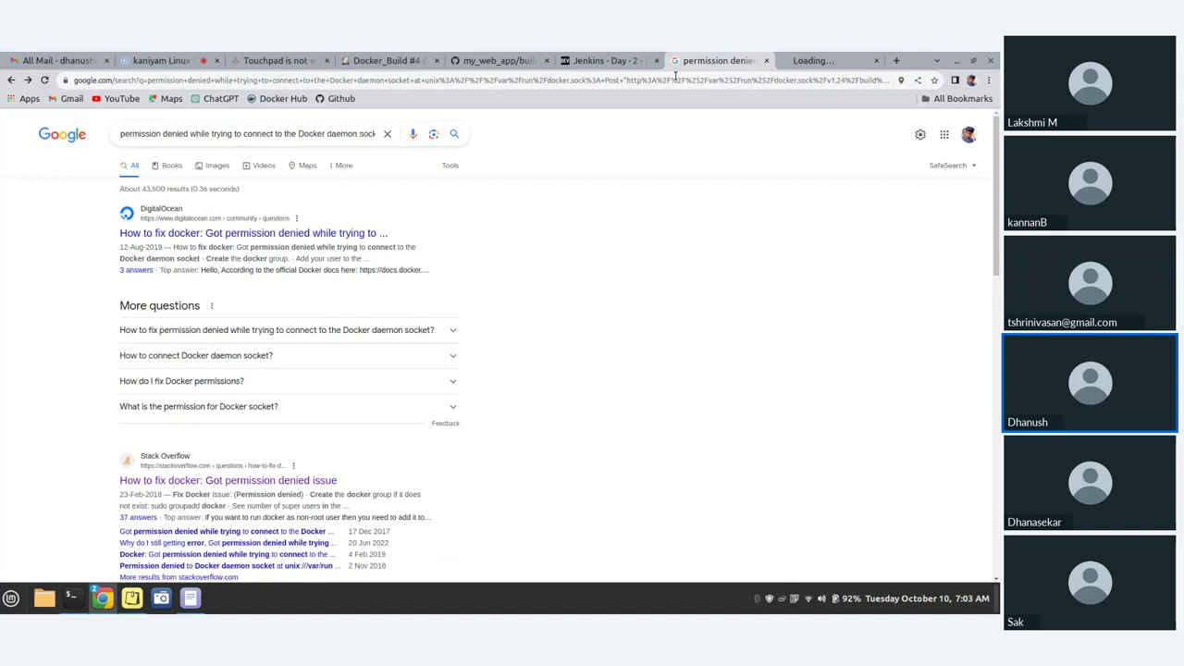
{"action": "left_click", "coordinate": [262, 482]}
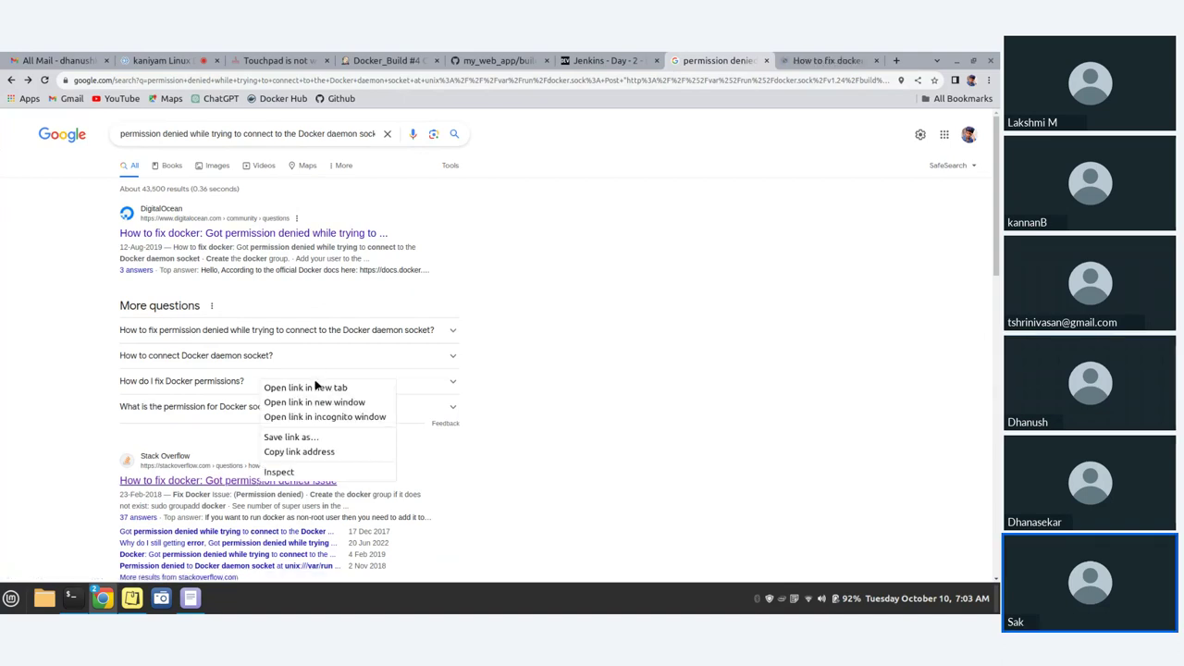
{"action": "left_click", "coordinate": [316, 388]}
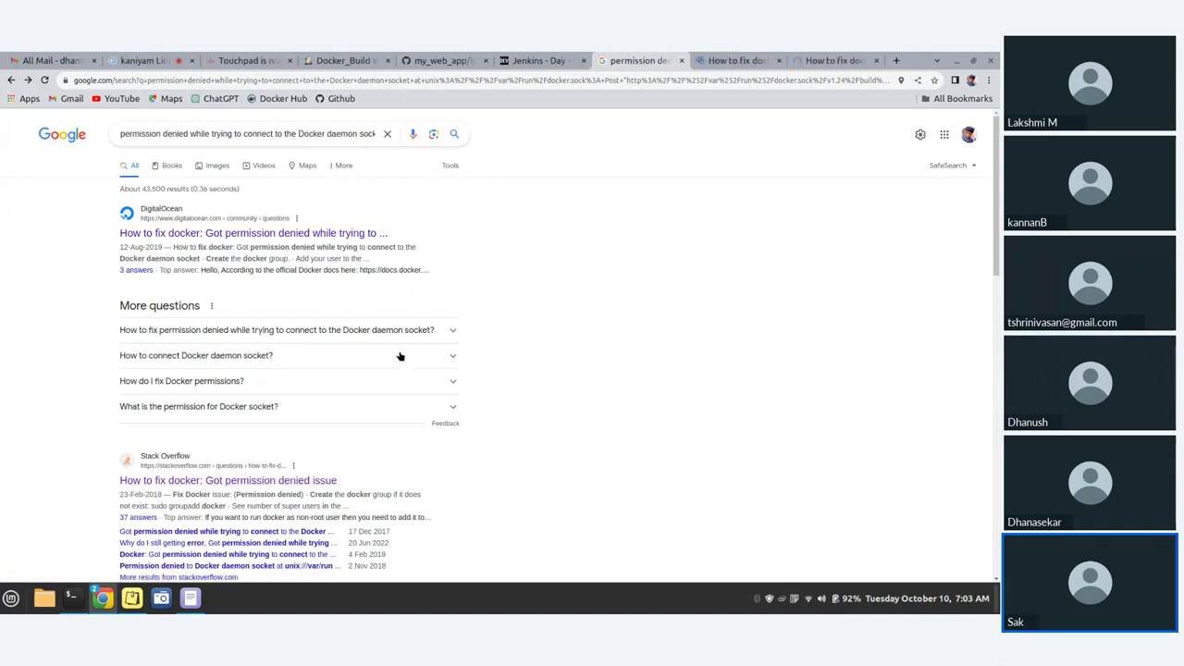
- Read the DigitalOcean permission-denied question, then switch to the Stack Overflow tab
{"action": "left_click", "coordinate": [723, 61]}
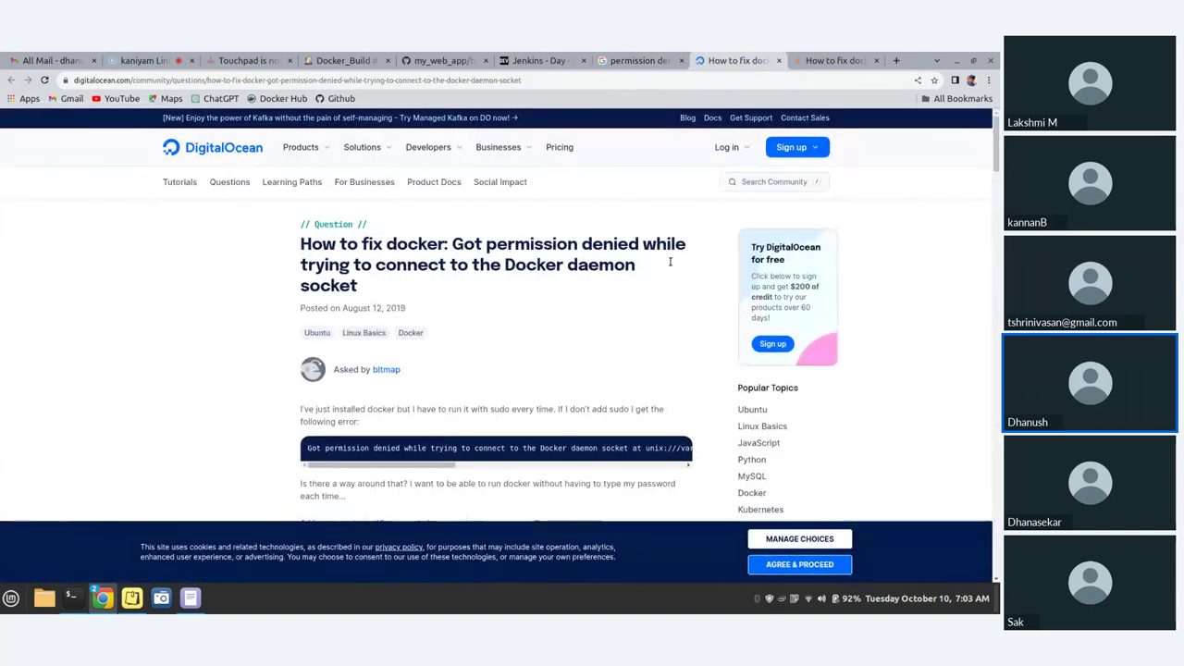
{"action": "scroll", "coordinate": [351, 315], "scroll_direction": "down", "scroll_amount": 2}
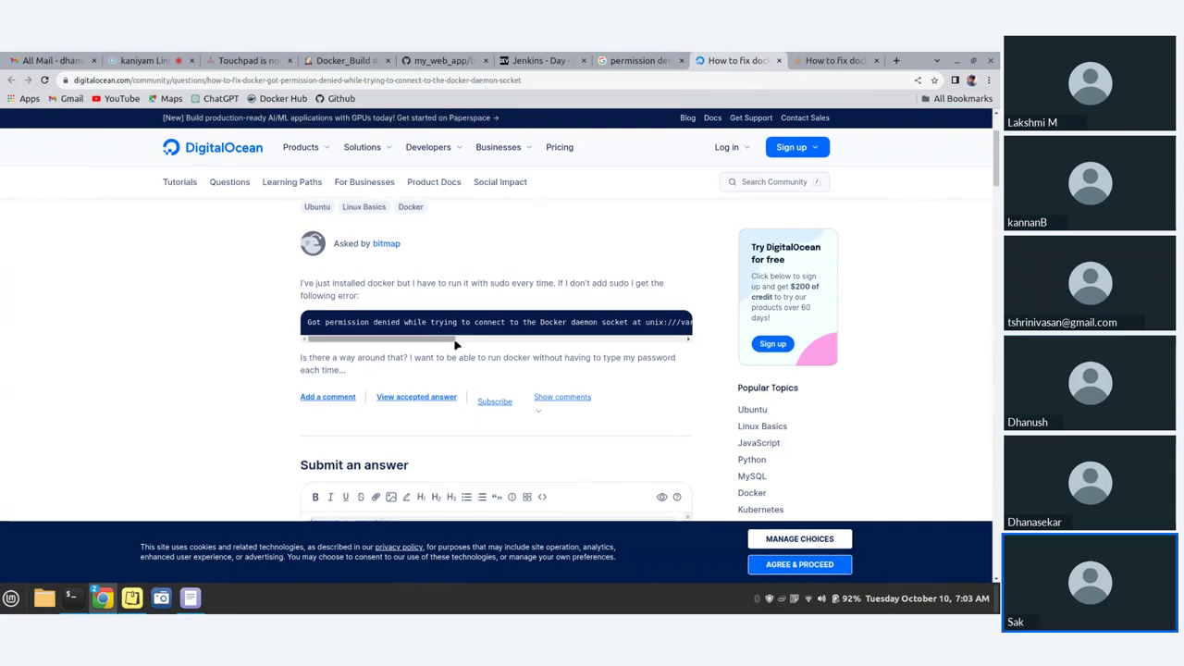
{"action": "scroll", "coordinate": [456, 344], "scroll_direction": "down", "scroll_amount": 1}
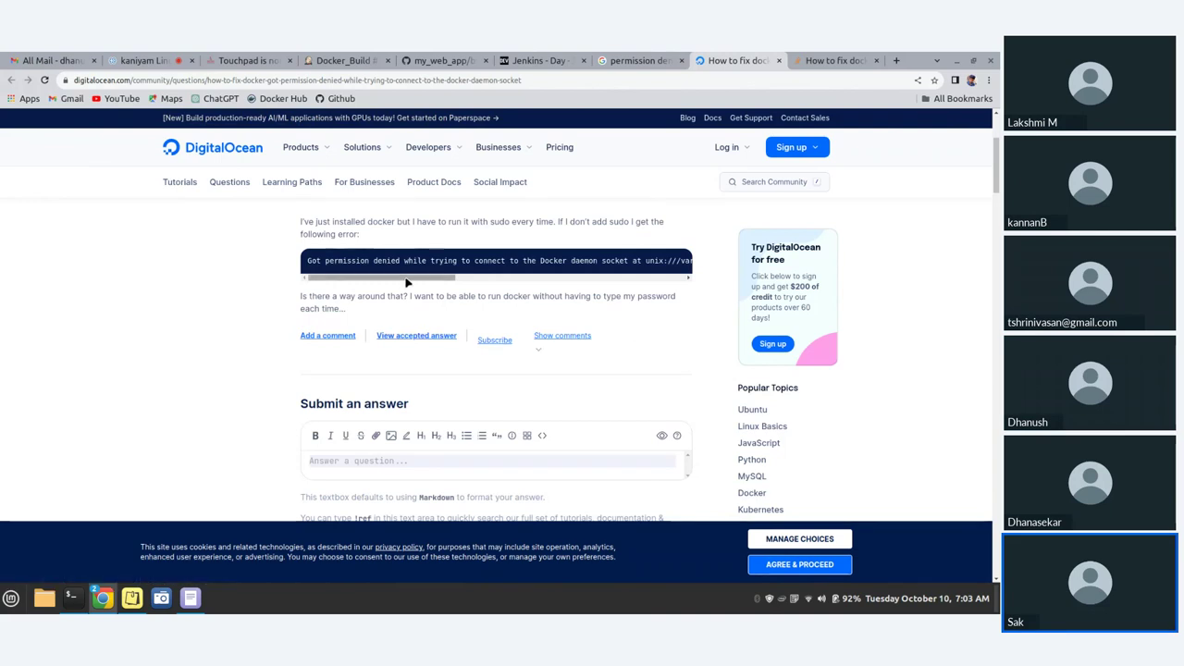
{"action": "left_click", "coordinate": [833, 60]}
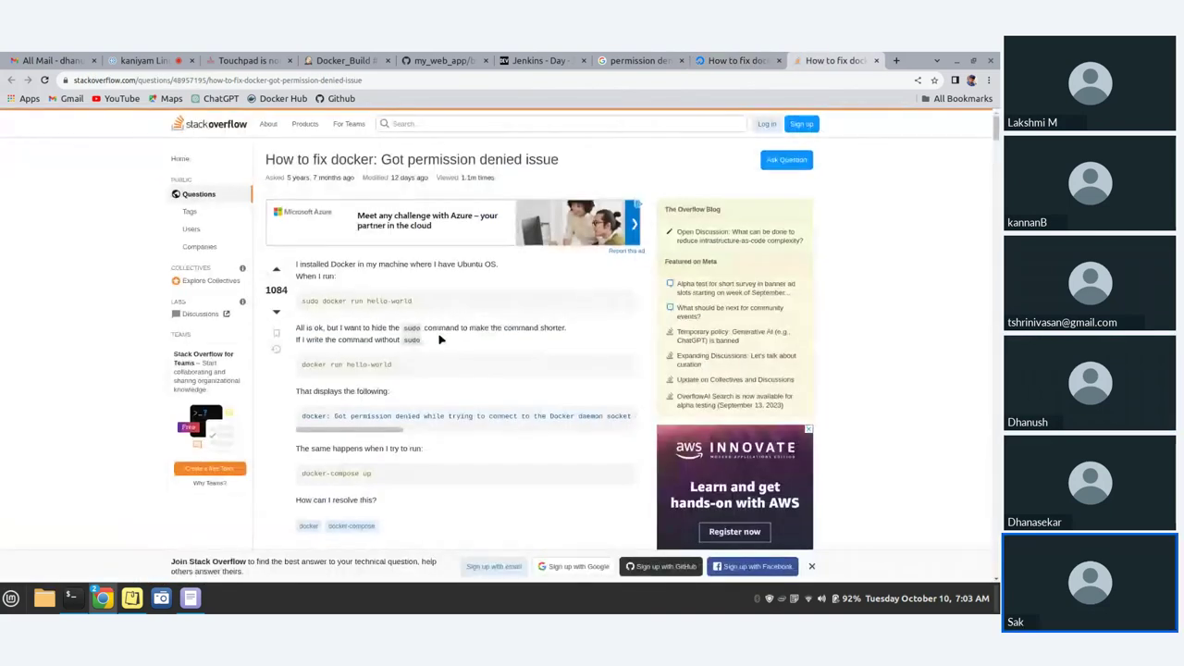
- Scroll down to the accepted answer describing the docker-group fix
{"action": "scroll", "coordinate": [441, 340], "scroll_direction": "down", "scroll_amount": 2}
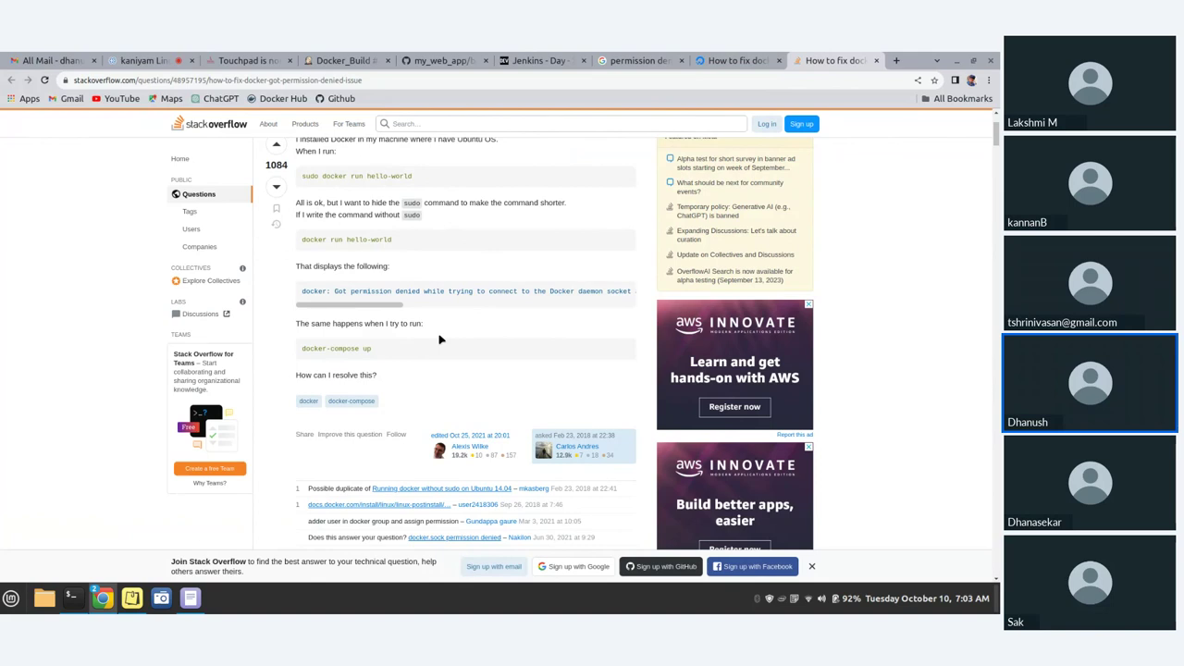
{"action": "left_click_drag", "start_coordinate": [361, 307], "coordinate": [657, 319]}
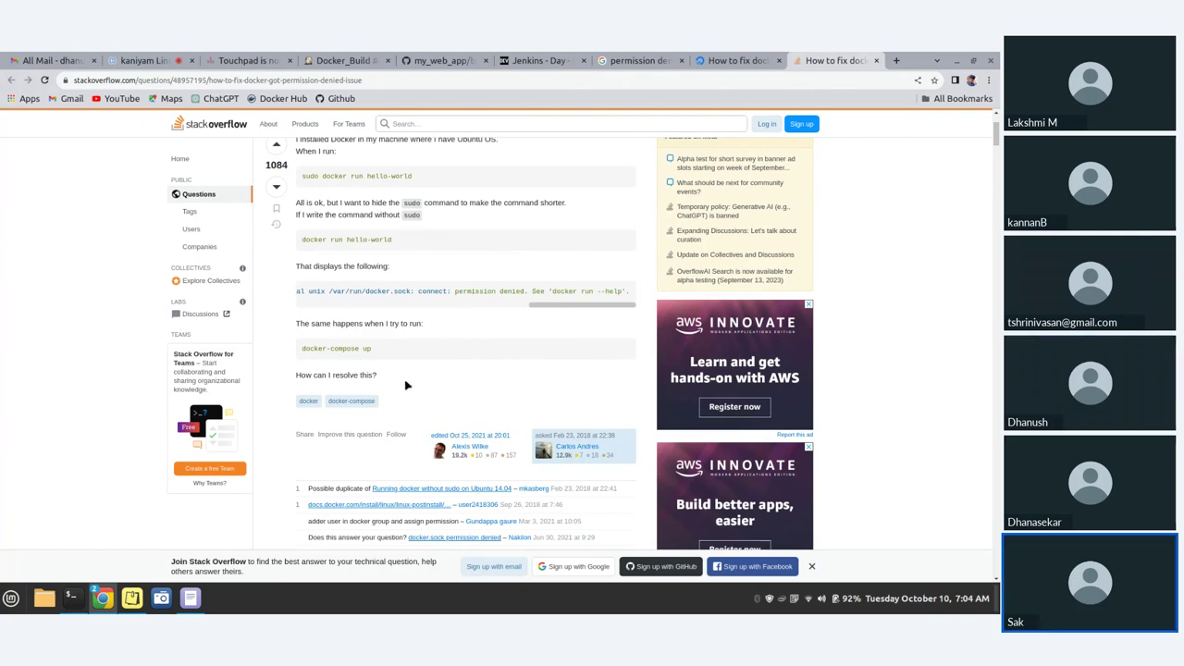
{"action": "scroll", "coordinate": [404, 383], "scroll_direction": "down", "scroll_amount": 2}
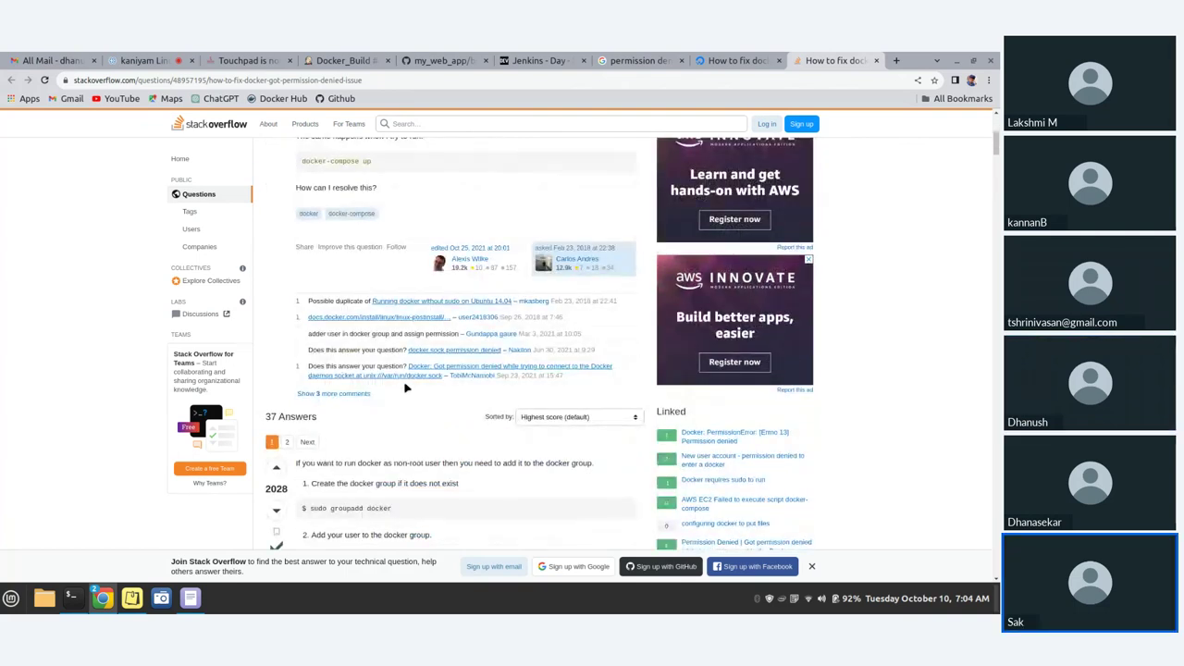
{"action": "scroll", "coordinate": [404, 389], "scroll_direction": "down", "scroll_amount": 1}
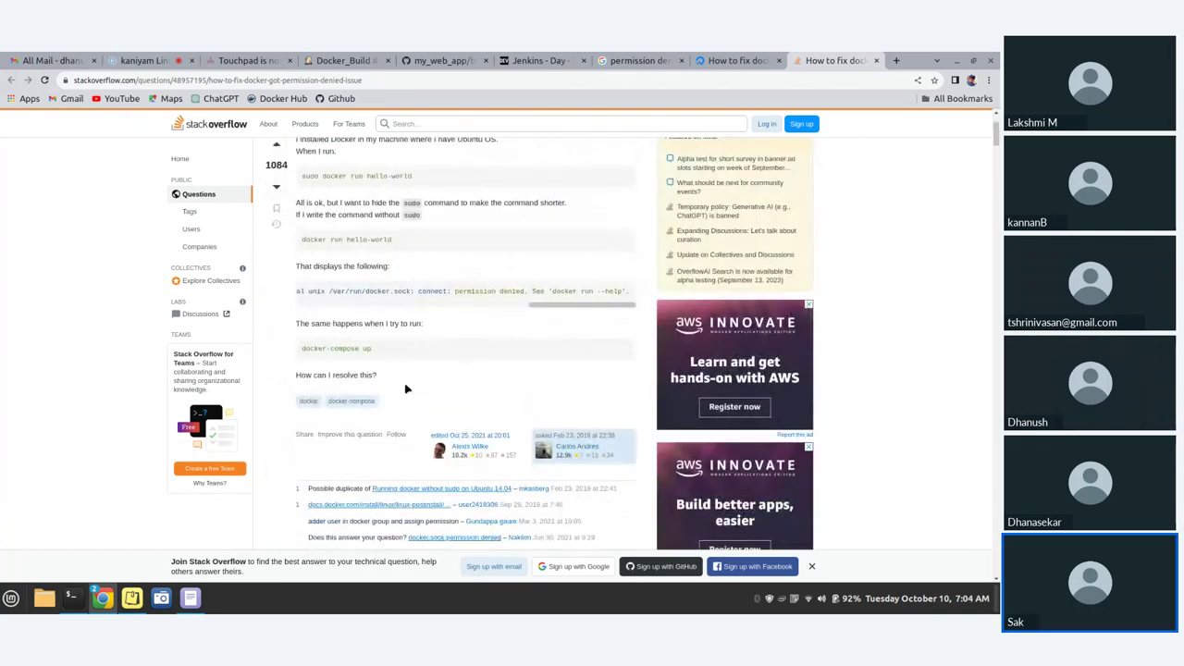
{"action": "scroll", "coordinate": [404, 388], "scroll_direction": "down", "scroll_amount": 1}
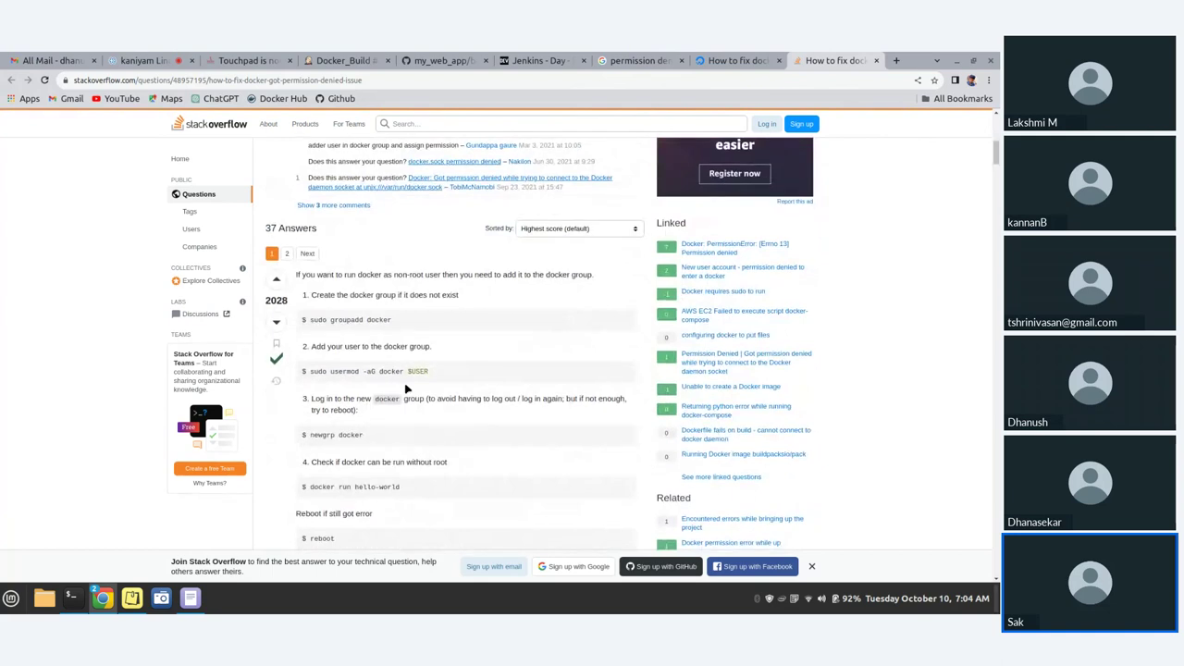
{"action": "scroll", "coordinate": [404, 388], "scroll_direction": "down", "scroll_amount": 1}
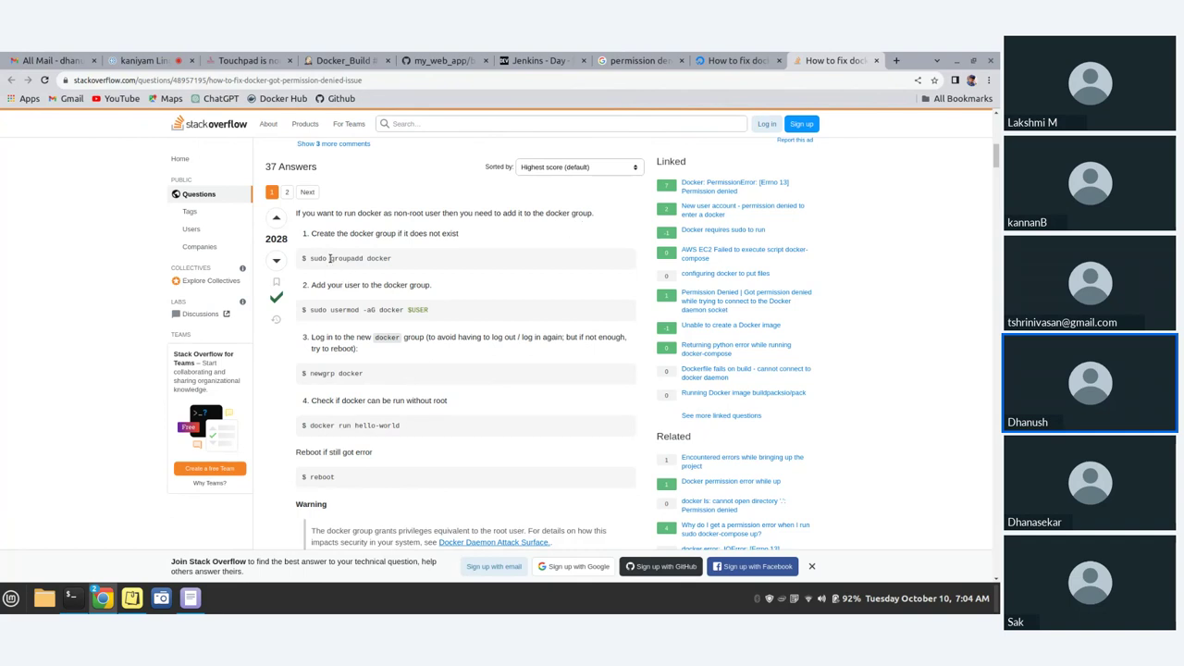
- Highlight the 'sudo groupadd docker' and 'sudo usermod -aG docker $USER' command lines
{"action": "left_click_drag", "start_coordinate": [330, 259], "coordinate": [370, 261]}
{"action": "scroll", "coordinate": [363, 310], "scroll_direction": "down", "scroll_amount": 1}
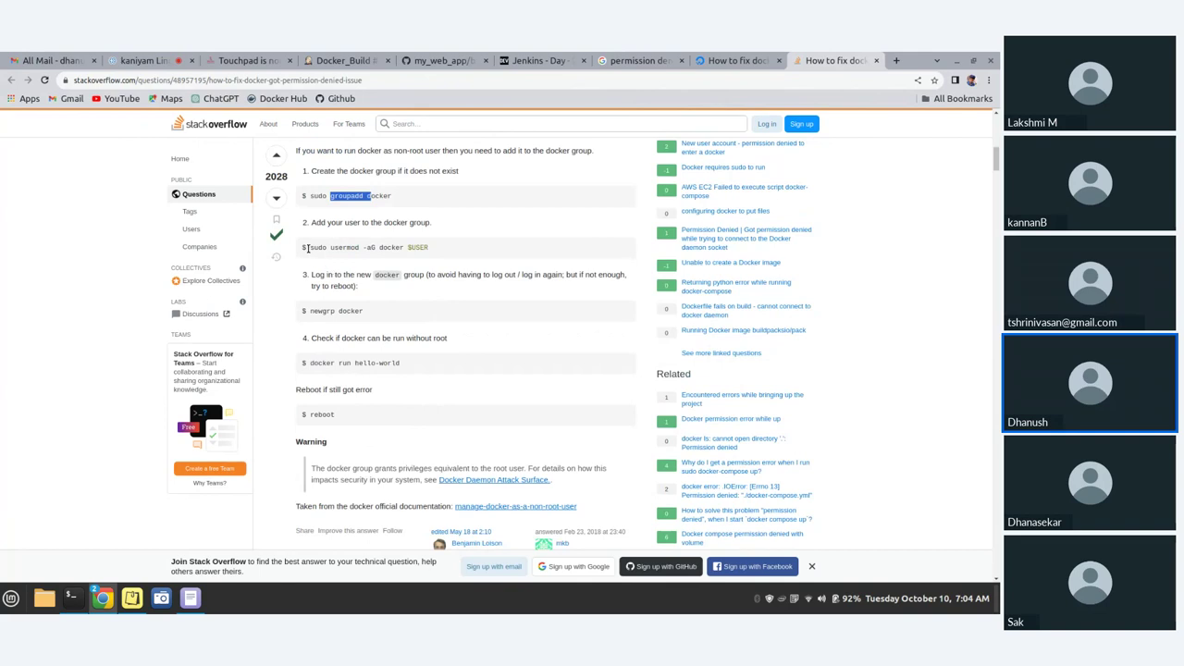
{"action": "left_click_drag", "start_coordinate": [310, 248], "coordinate": [434, 249]}
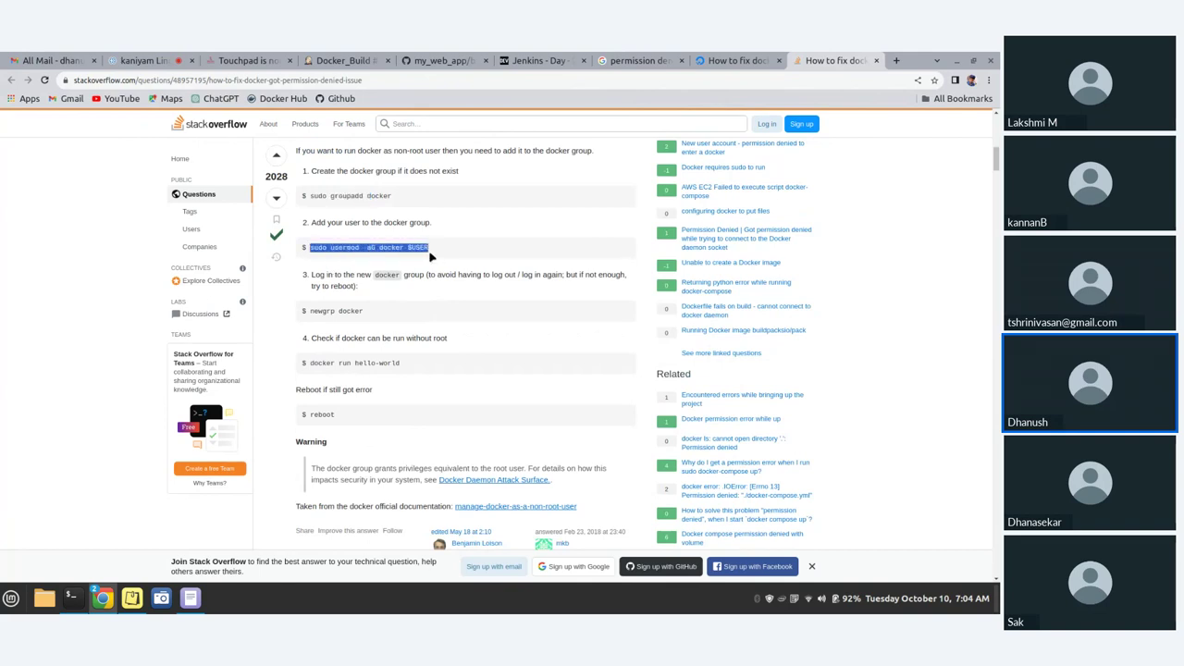
{"action": "left_click", "coordinate": [414, 265]}
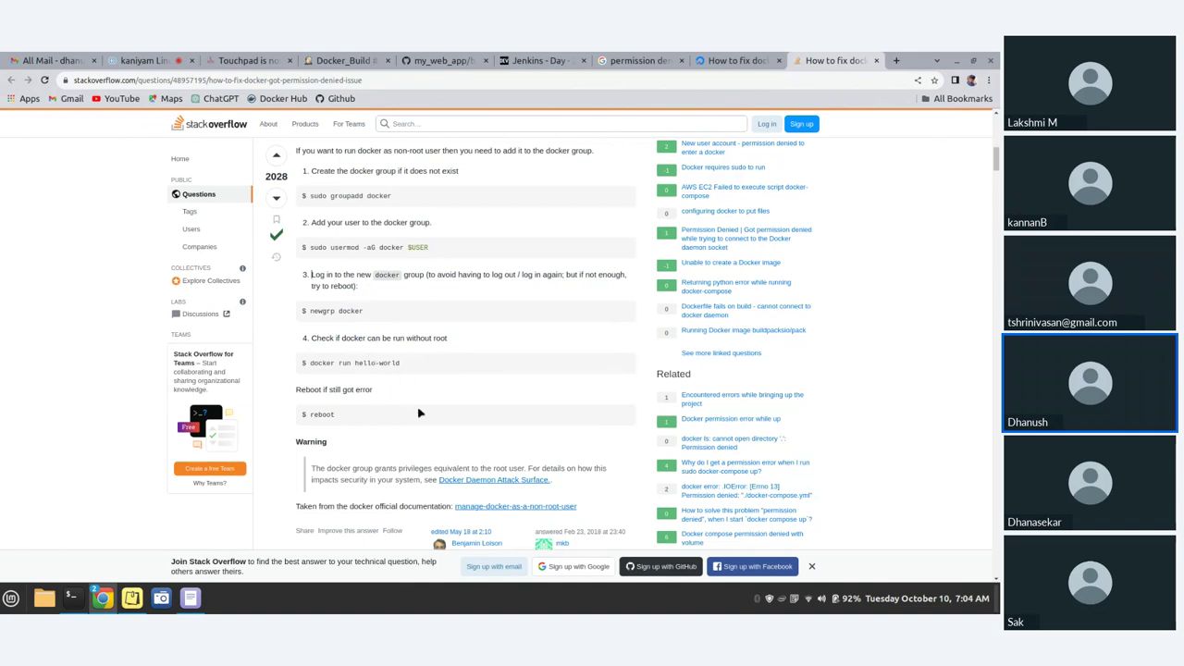
{"action": "scroll", "coordinate": [429, 401], "scroll_direction": "down", "scroll_amount": 1}
{"action": "scroll", "coordinate": [428, 402], "scroll_direction": "up", "scroll_amount": 2}
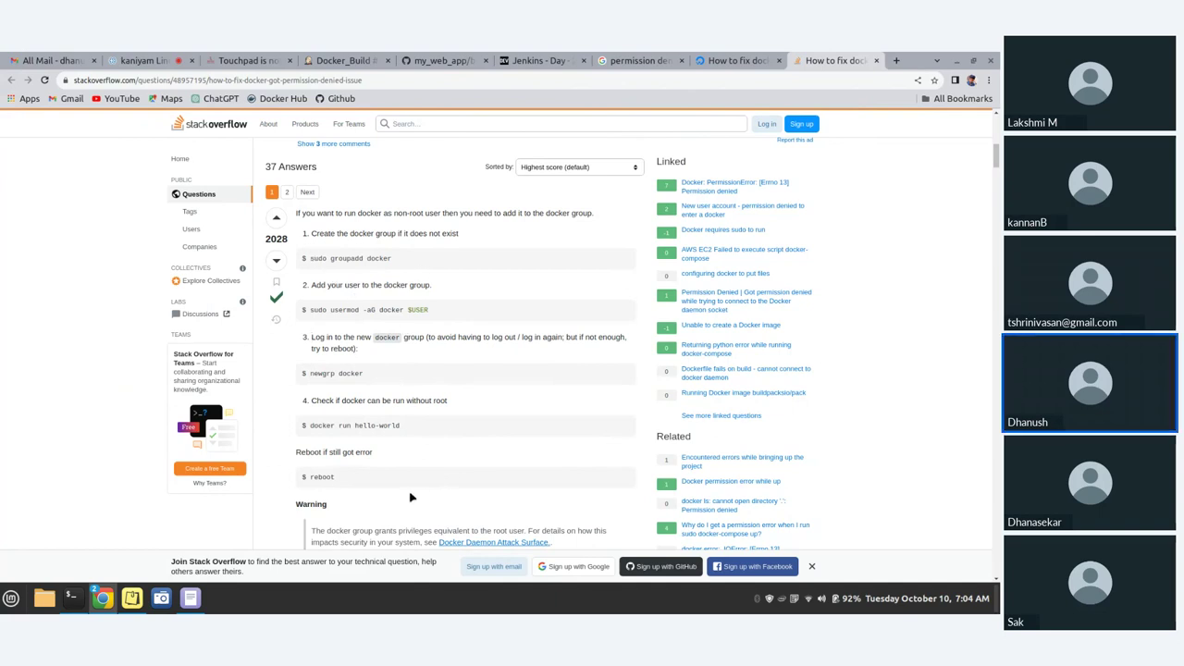
{"action": "triple_click", "coordinate": [328, 260]}
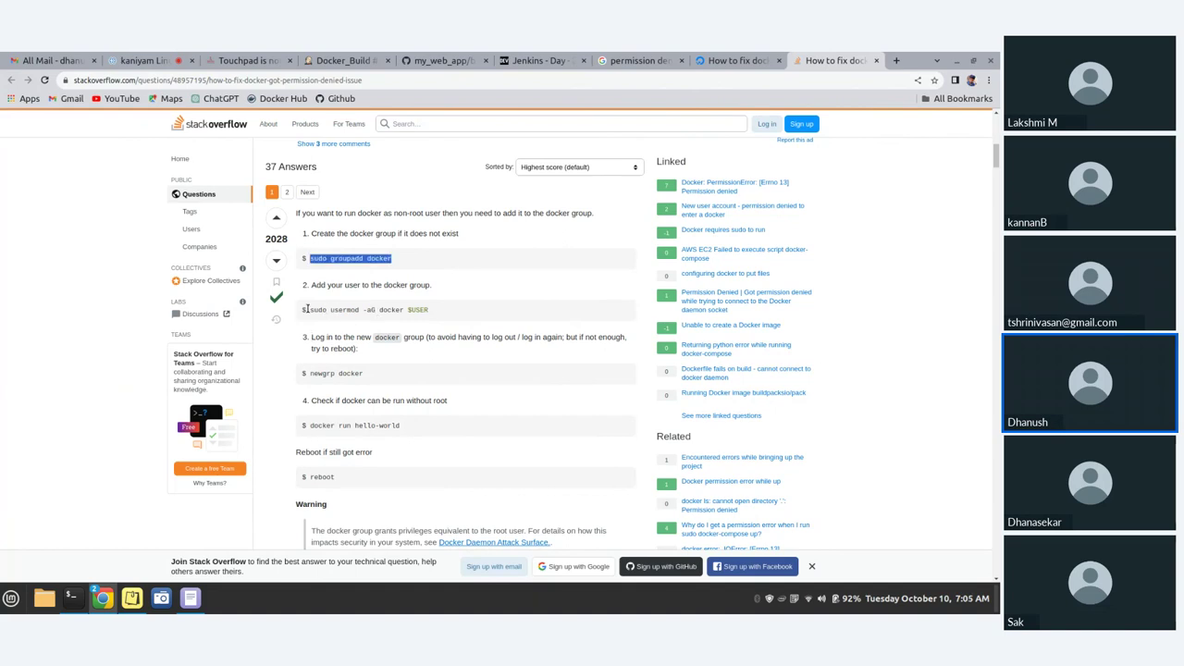
{"action": "left_click_drag", "start_coordinate": [305, 310], "coordinate": [430, 314]}
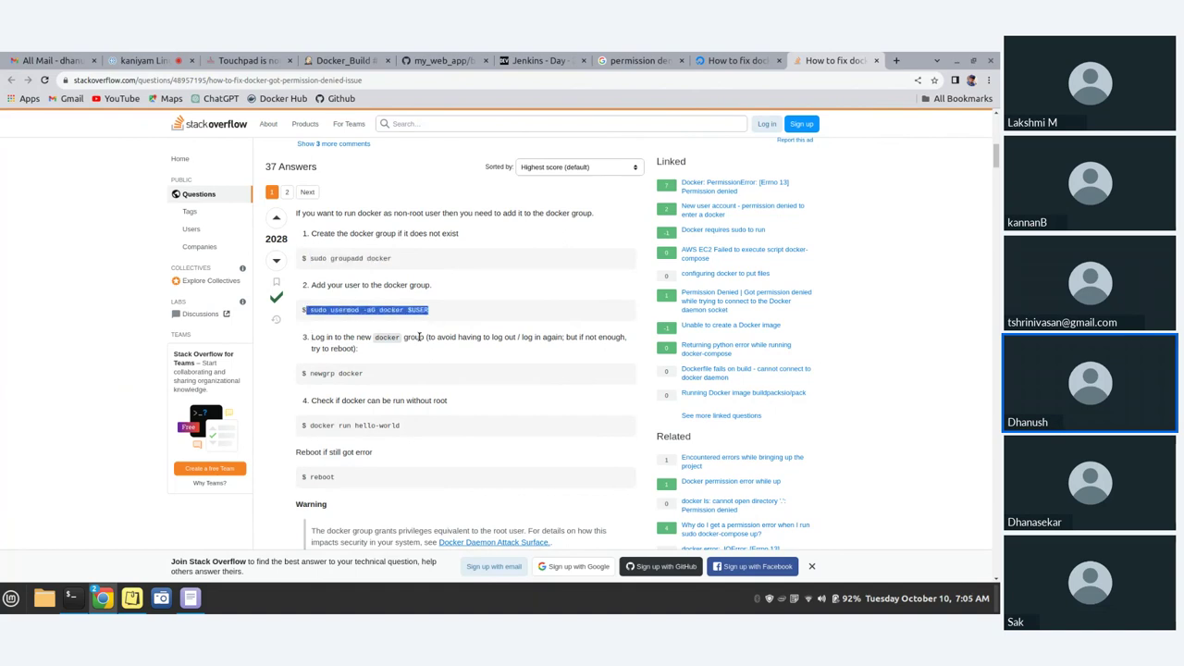
{"action": "left_click", "coordinate": [310, 425]}
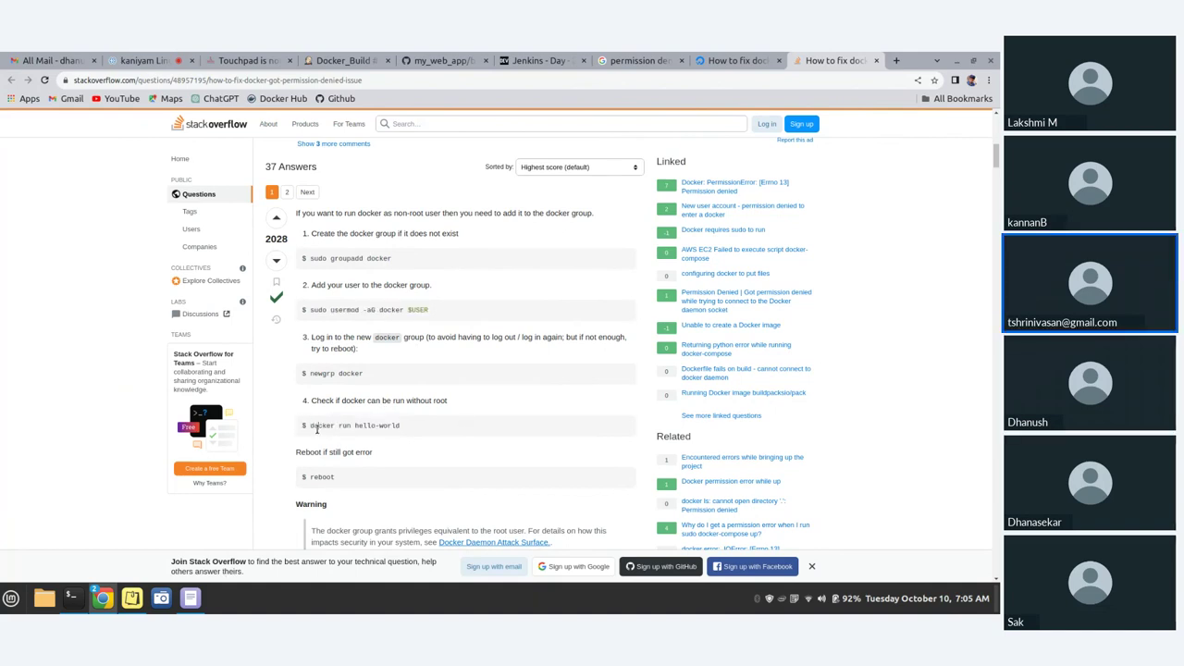
- Paste 'docker run hello-world' from the answer into the terminal and run it, printing 'Hello from Docker!'
{"action": "left_click_drag", "start_coordinate": [312, 426], "coordinate": [383, 427]}
{"action": "left_click", "coordinate": [391, 425]}
{"action": "triple_click", "coordinate": [391, 425]}
{"action": "key", "text": "ctrl+c"}
{"action": "left_click", "coordinate": [71, 598]}
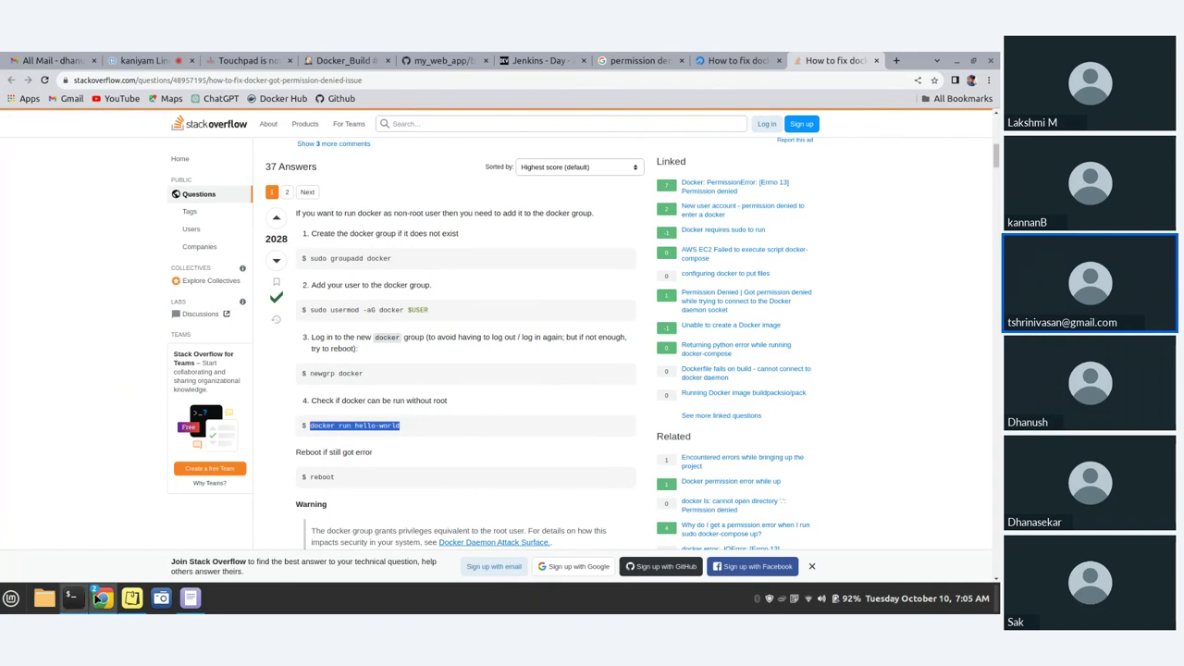
{"action": "middle_click", "coordinate": [594, 326]}
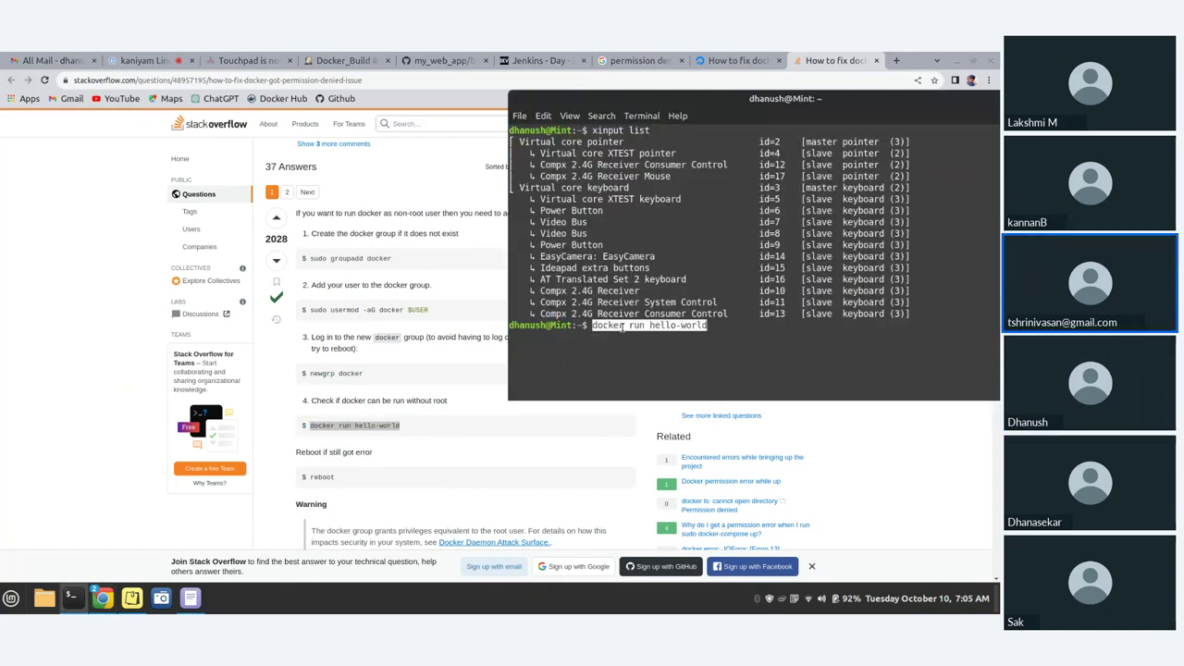
{"action": "key", "text": "Return"}
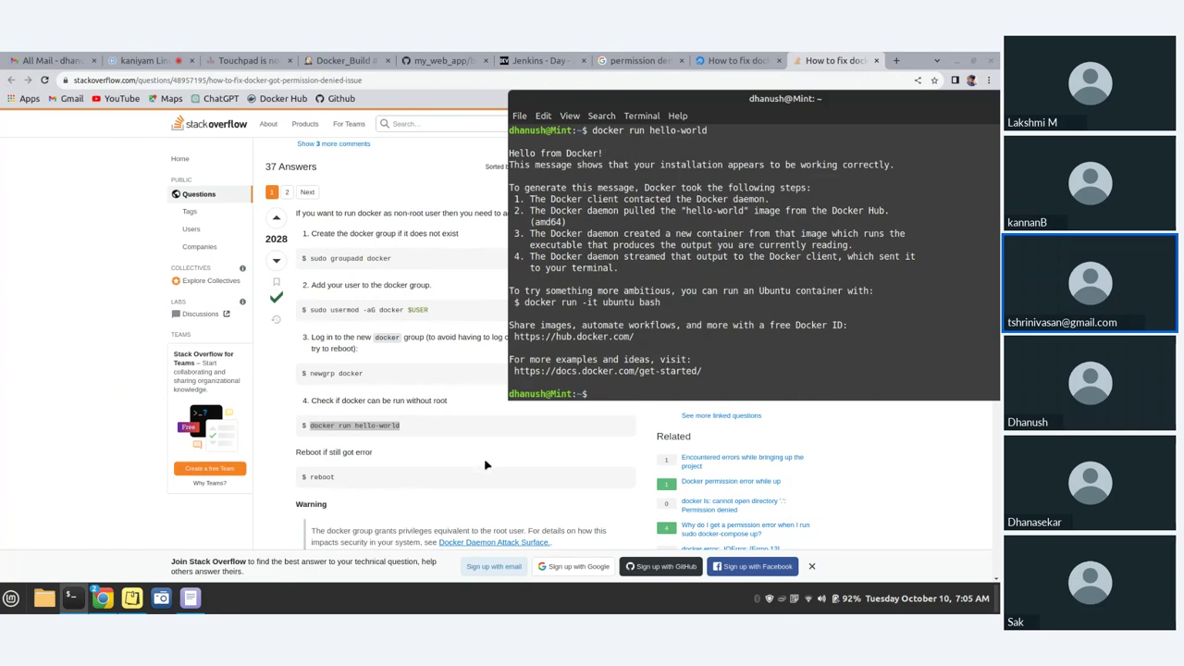
{"action": "left_click", "coordinate": [396, 352]}
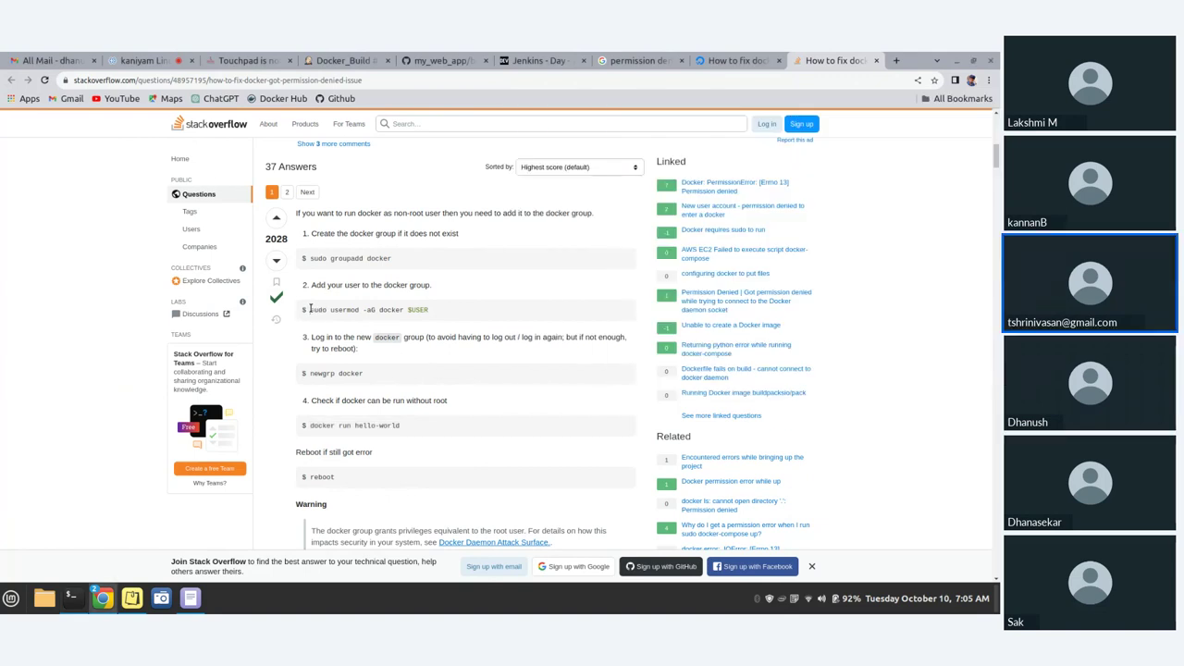
- Paste the usermod command into the terminal, change $USER to jenkins, and run it
{"action": "left_click_drag", "start_coordinate": [311, 309], "coordinate": [432, 310]}
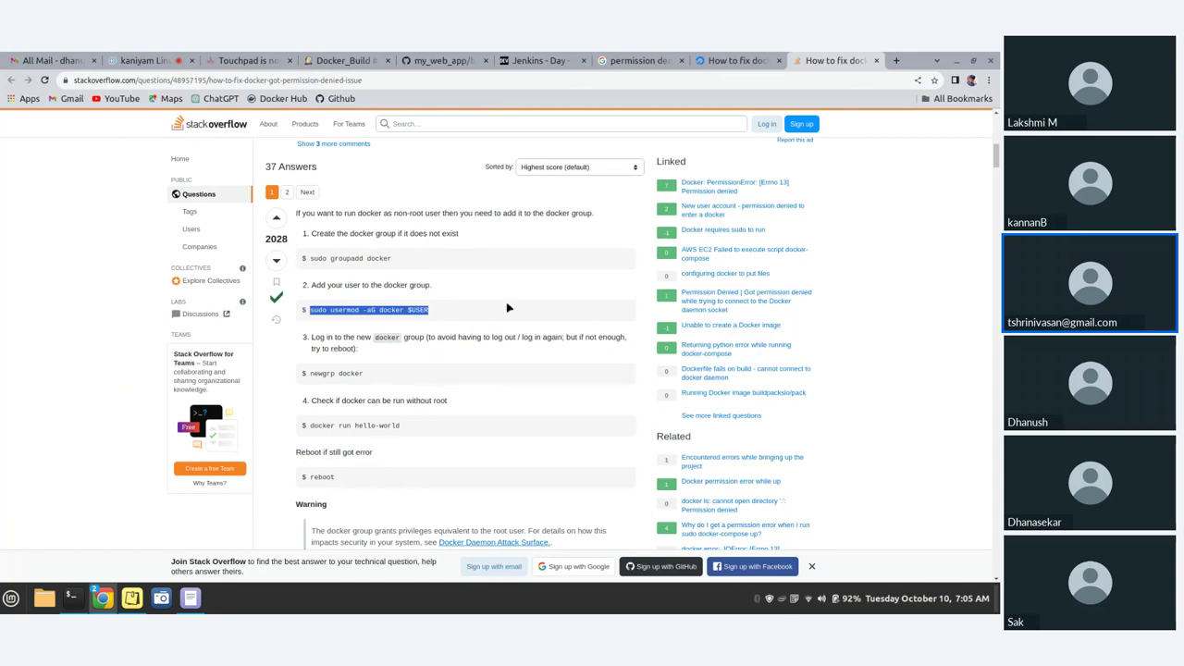
{"action": "left_click", "coordinate": [423, 357]}
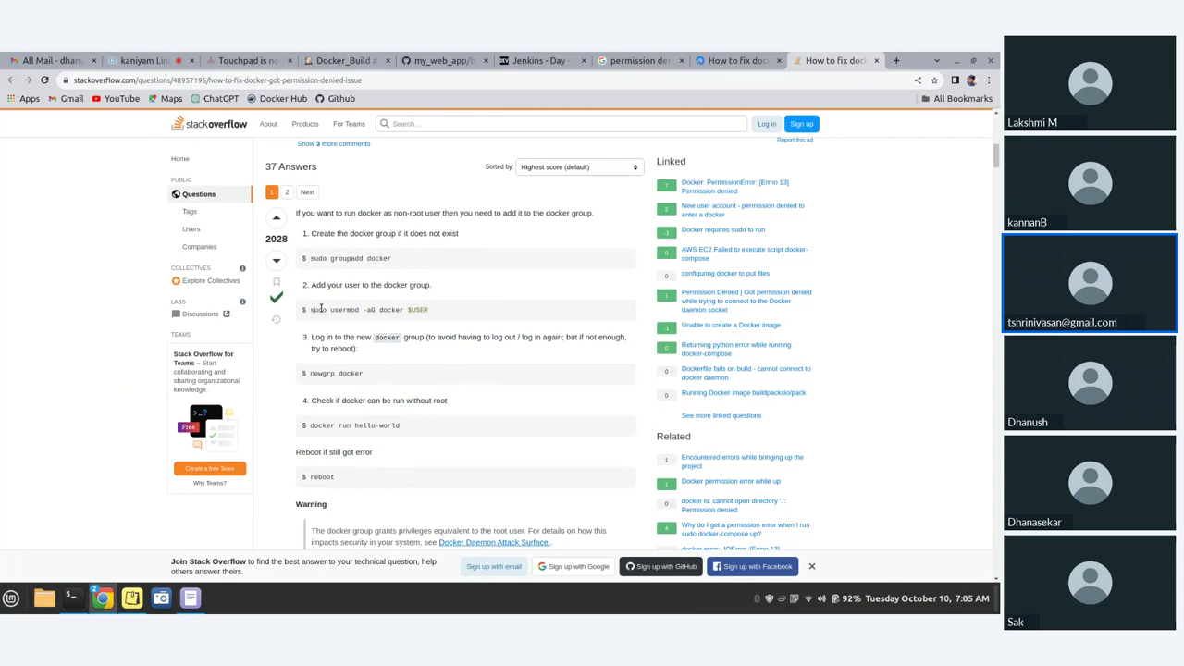
{"action": "left_click_drag", "start_coordinate": [312, 309], "coordinate": [431, 310]}
{"action": "key", "text": "ctrl+c"}
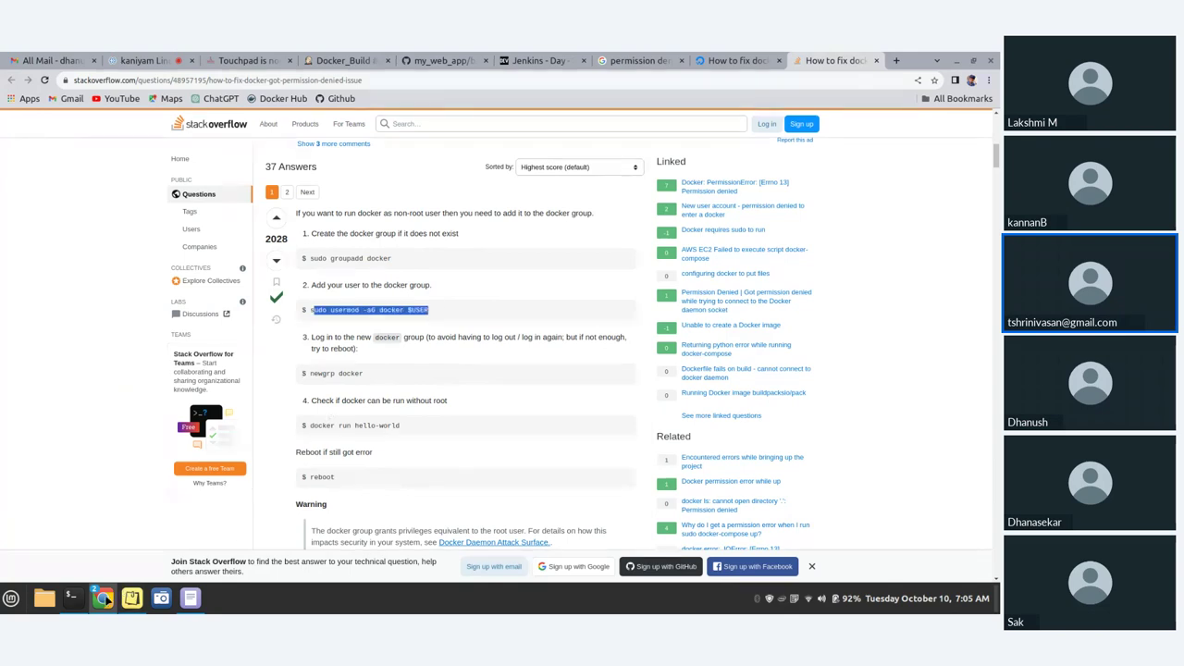
{"action": "left_click", "coordinate": [72, 598]}
{"action": "middle_click", "coordinate": [613, 393]}
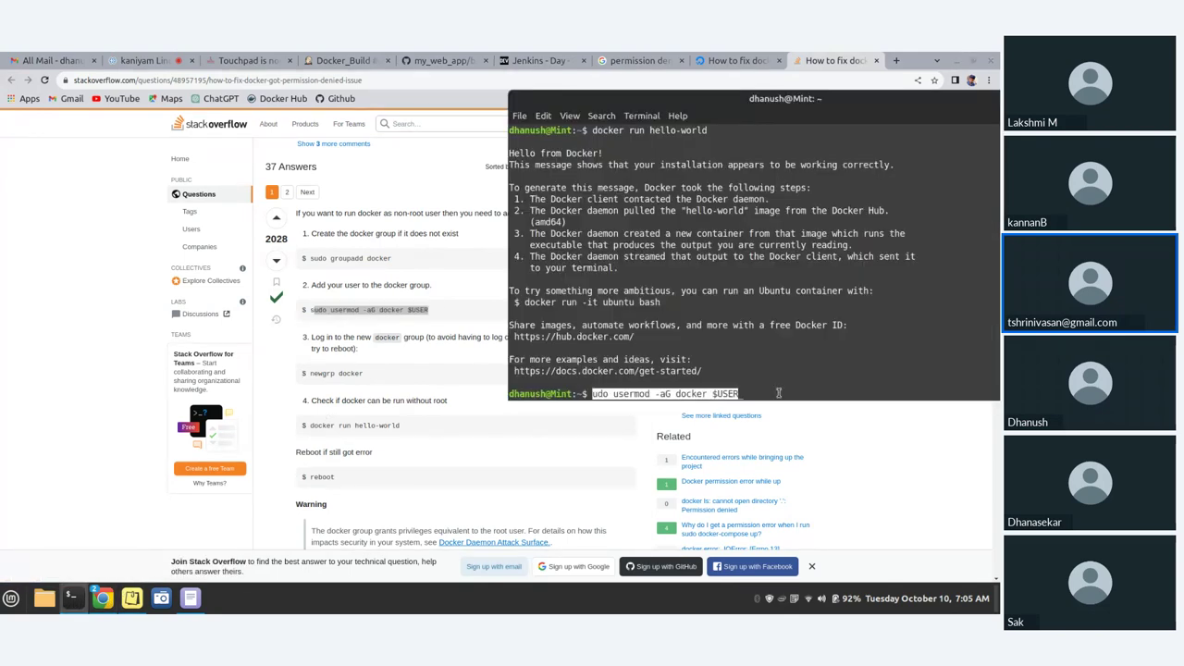
{"action": "key", "text": "End"}
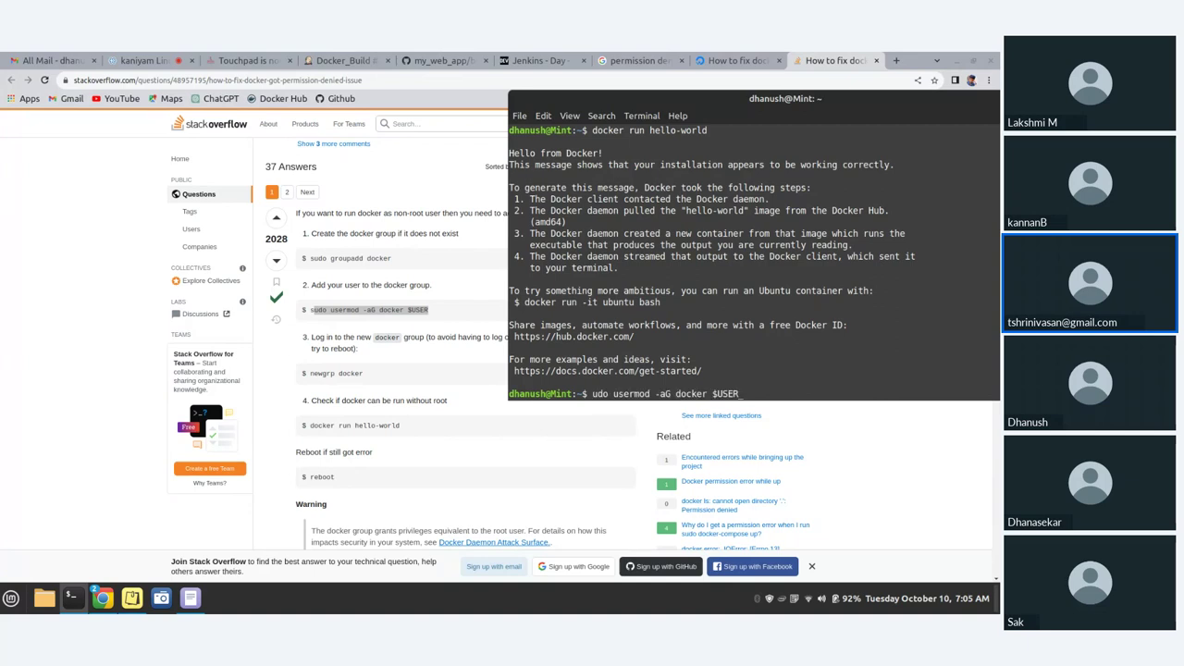
{"action": "key", "text": "BackSpace"}
{"action": "key", "text": "BackSpace"}
{"action": "key", "text": "BackSpace"}
{"action": "key", "text": "BackSpace"}
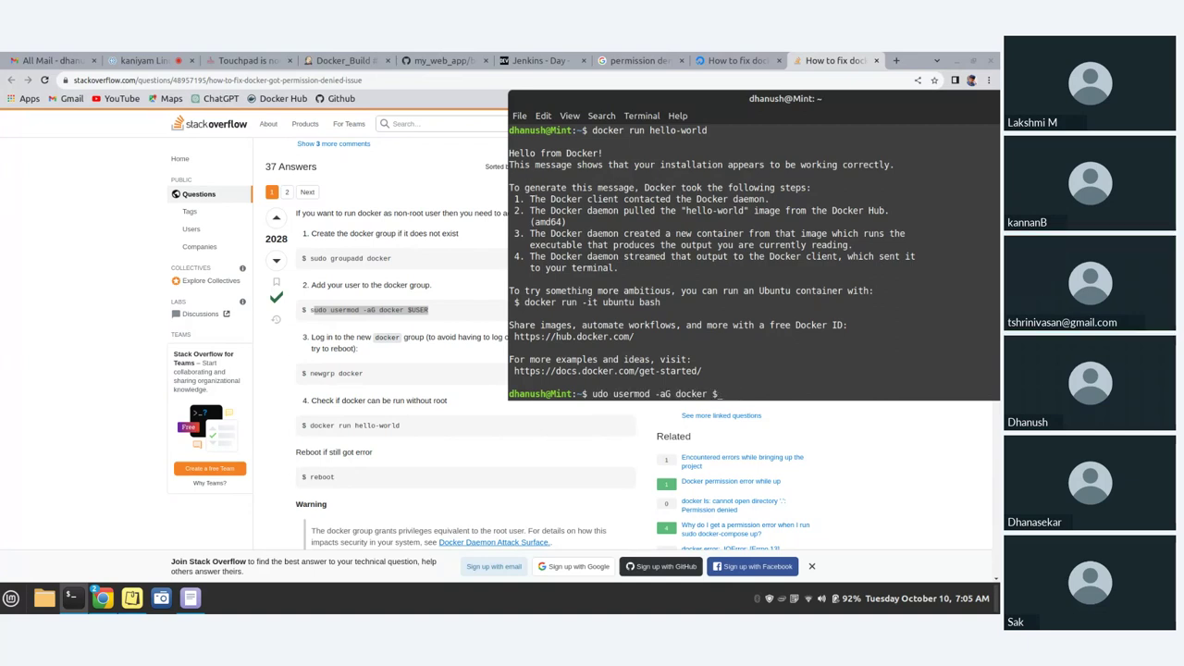
{"action": "type", "text": "jenkins"}
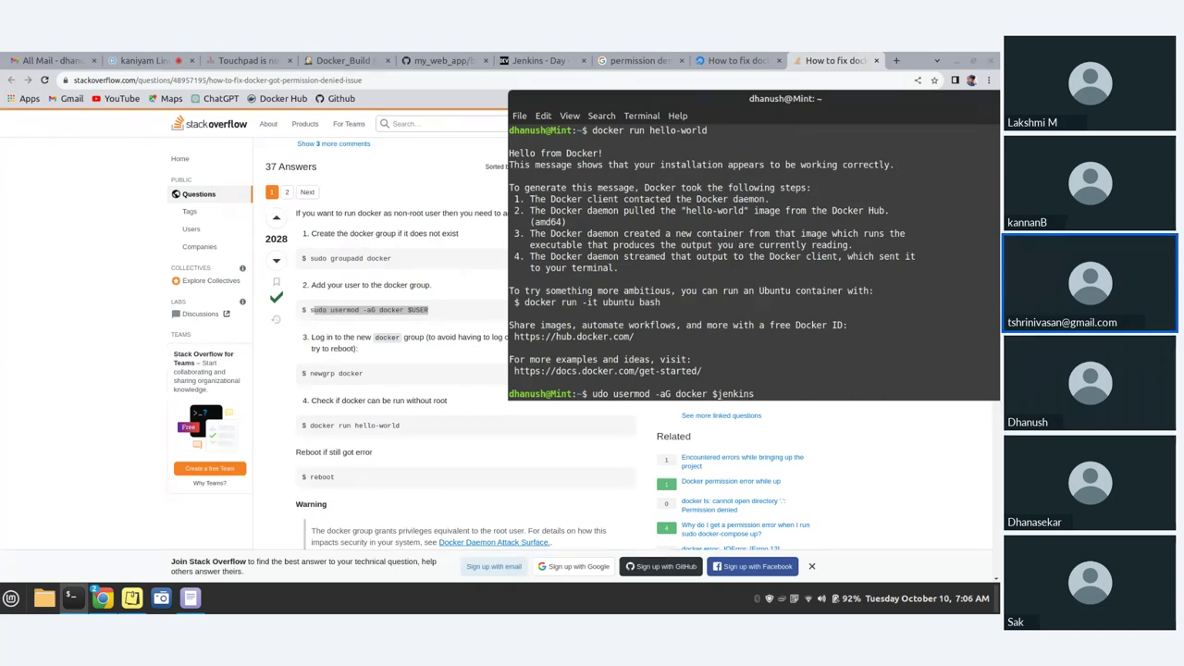
{"action": "key", "text": "Left"}
{"action": "key", "text": "Left"}
{"action": "key", "text": "Left"}
{"action": "key", "text": "Left"}
{"action": "key", "text": "Left"}
{"action": "key", "text": "Left"}
{"action": "key", "text": "Left"}
{"action": "key", "text": "BackSpace"}
{"action": "key", "text": "Return"}
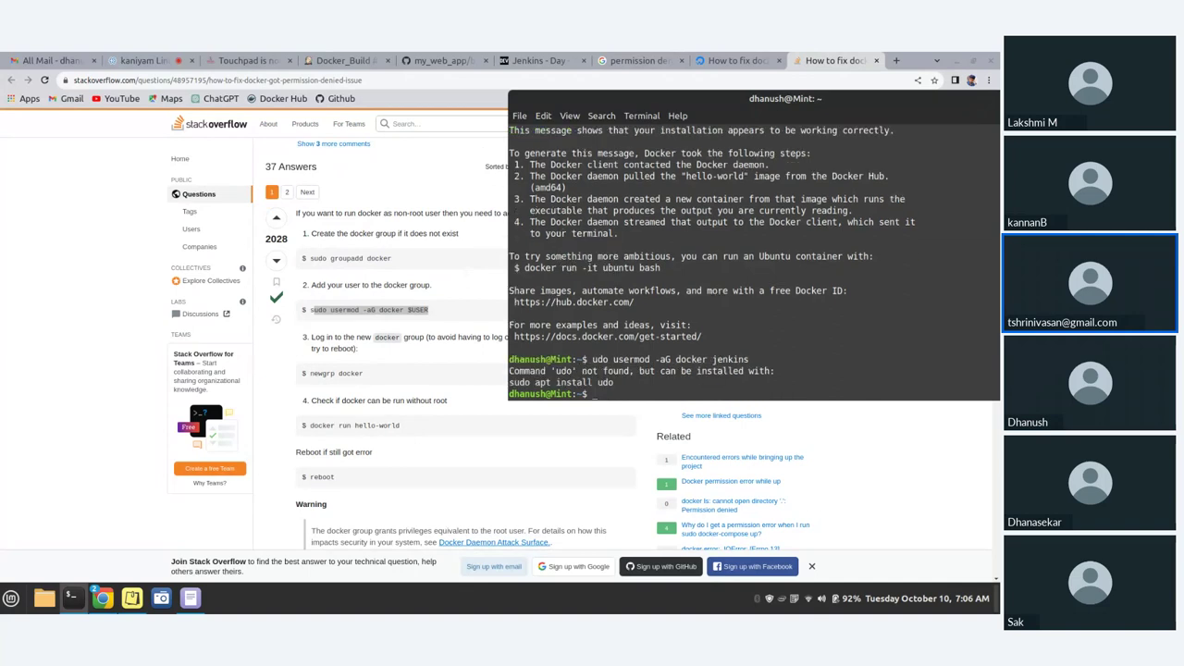
- Rerun it as 'sudo usermod -aG docker jenkins', entering the sudo password
{"action": "key", "text": "Up"}
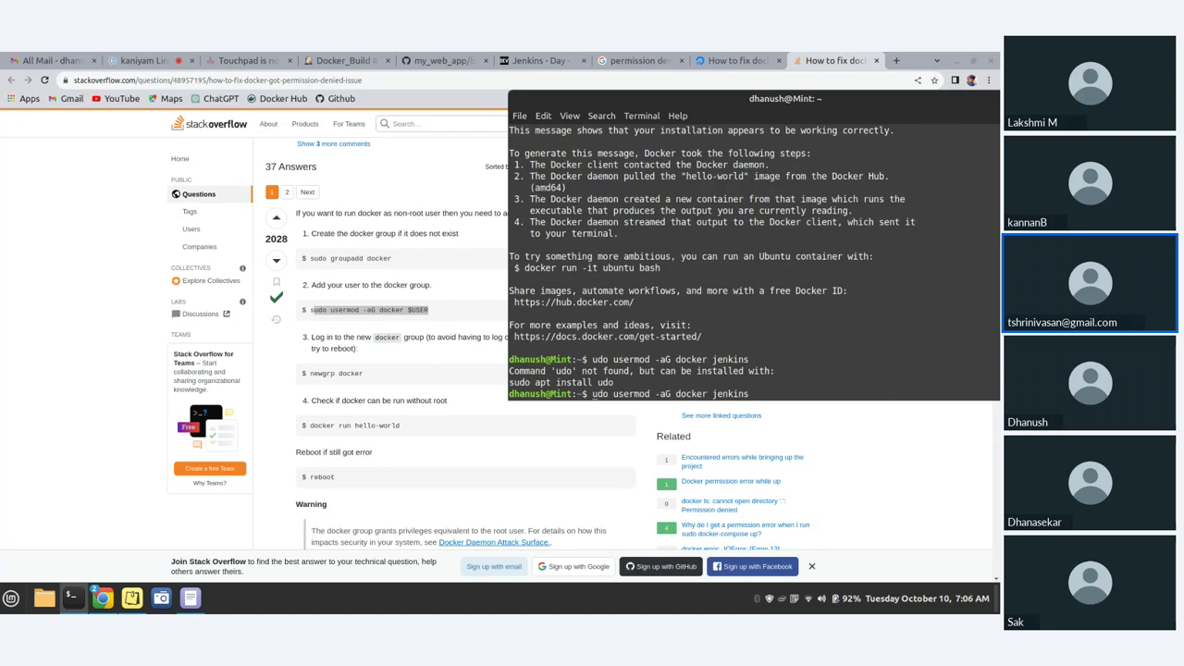
{"action": "key", "text": "Home"}
{"action": "type", "text": "s"}
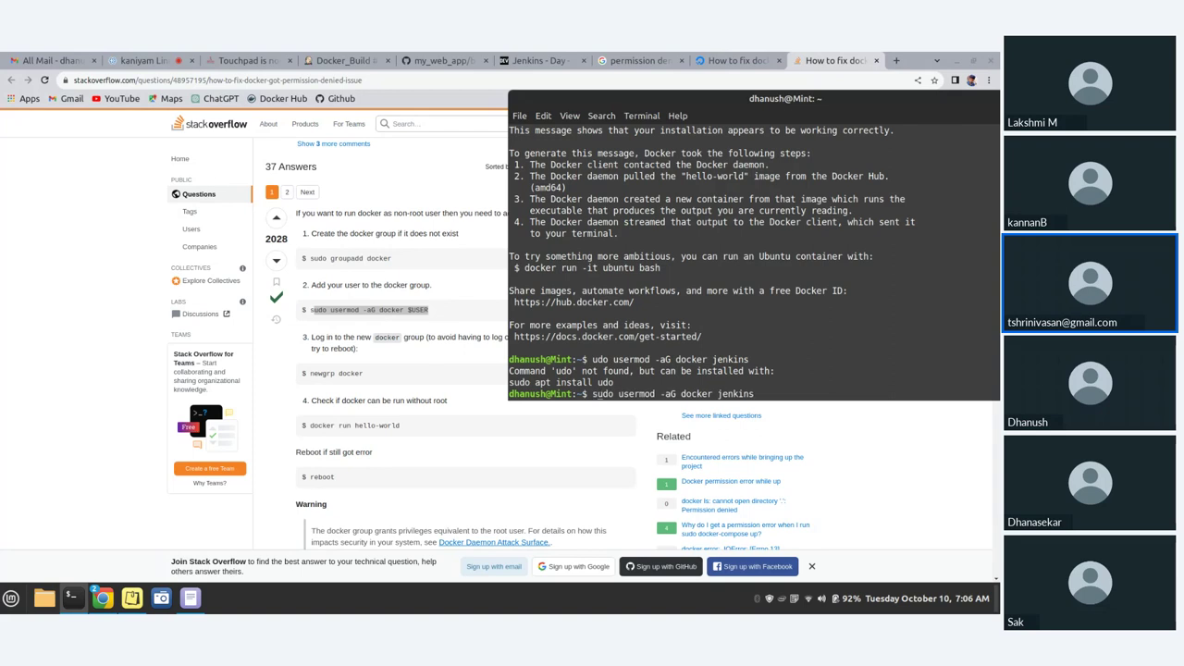
{"action": "key", "text": "Return"}
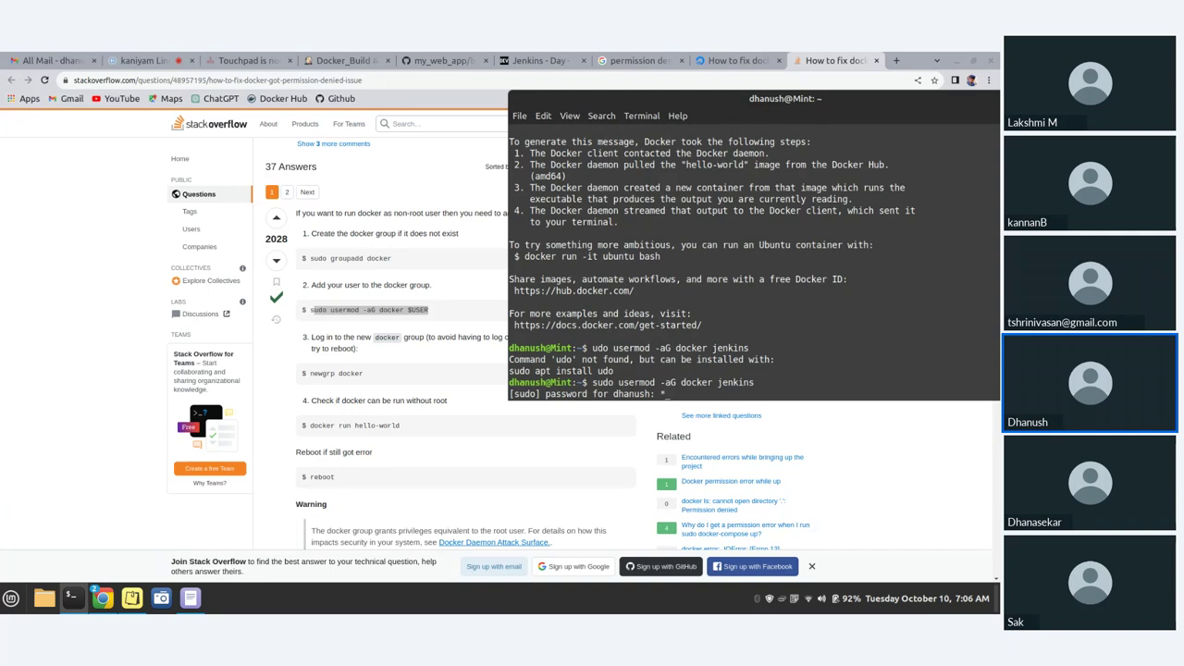
{"action": "type", "text": "******"}
{"action": "key", "text": "Return"}
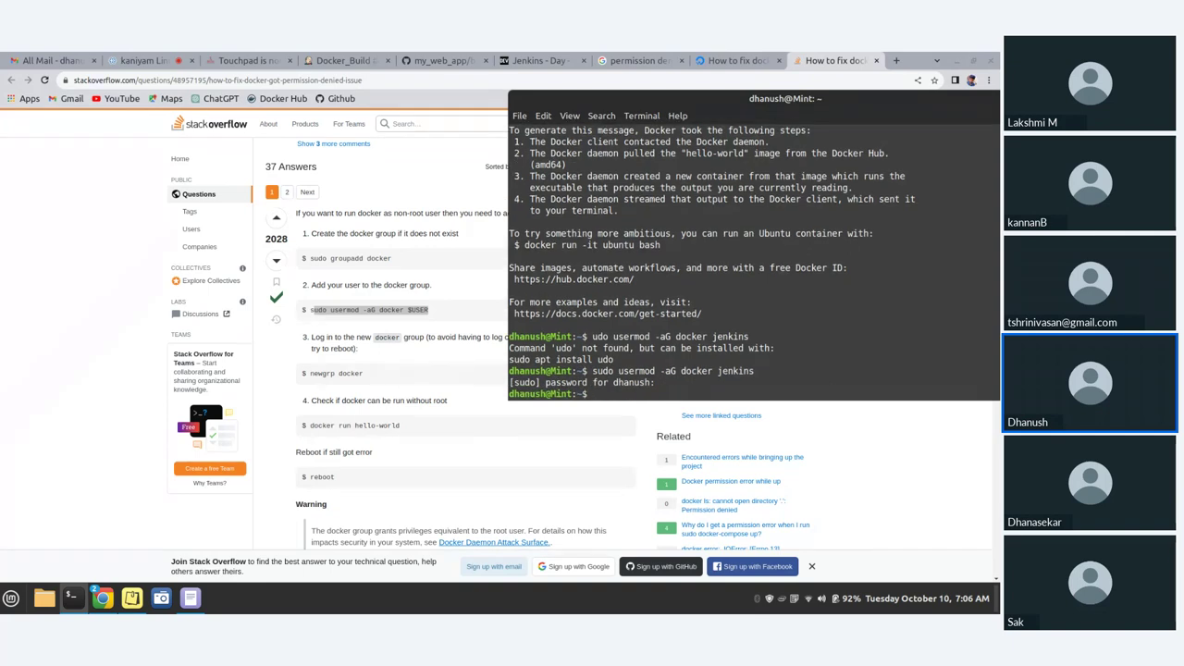
- Rerun 'docker run hello-world' from the command history
{"action": "key", "text": "Up"}
{"action": "key", "text": "Up"}
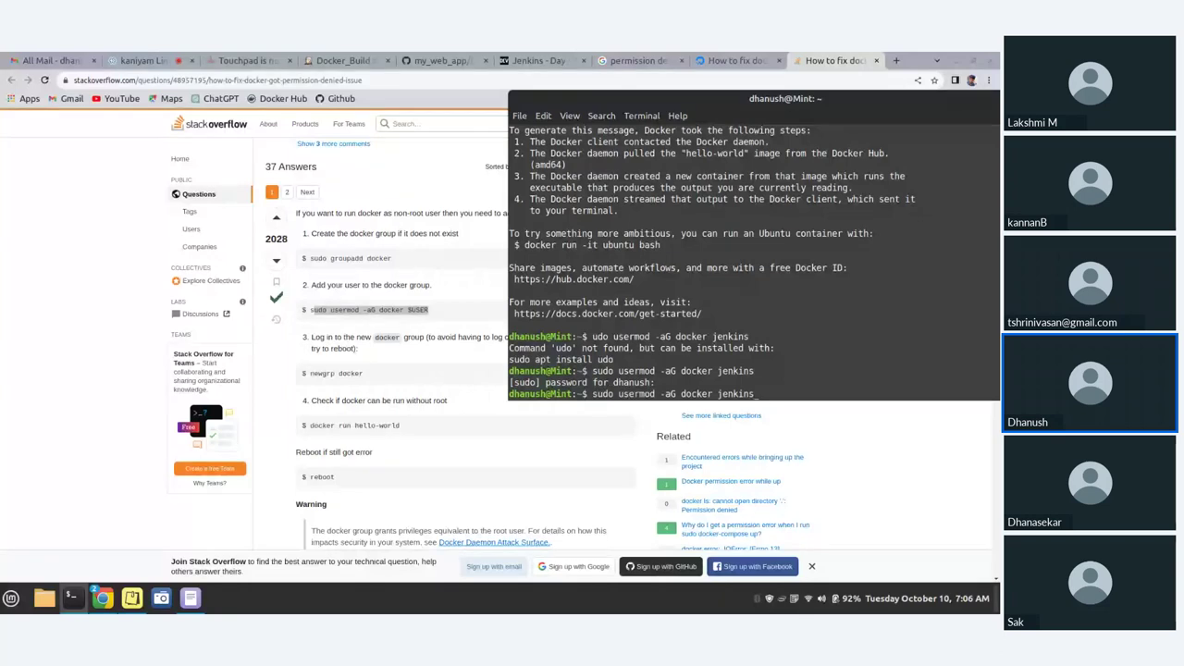
{"action": "key", "text": "Up"}
{"action": "key", "text": "Return"}
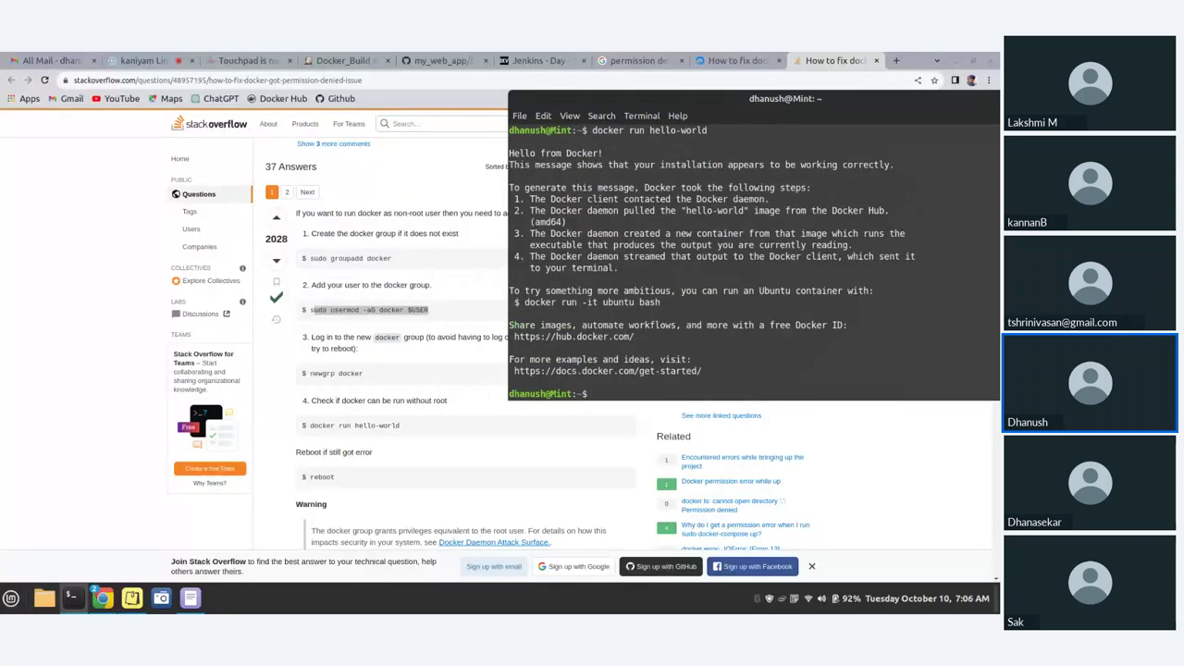
- Copy 'newgrp docker' from the answer and run it in the terminal
{"action": "scroll", "coordinate": [798, 260], "scroll_direction": "up", "scroll_amount": 2}
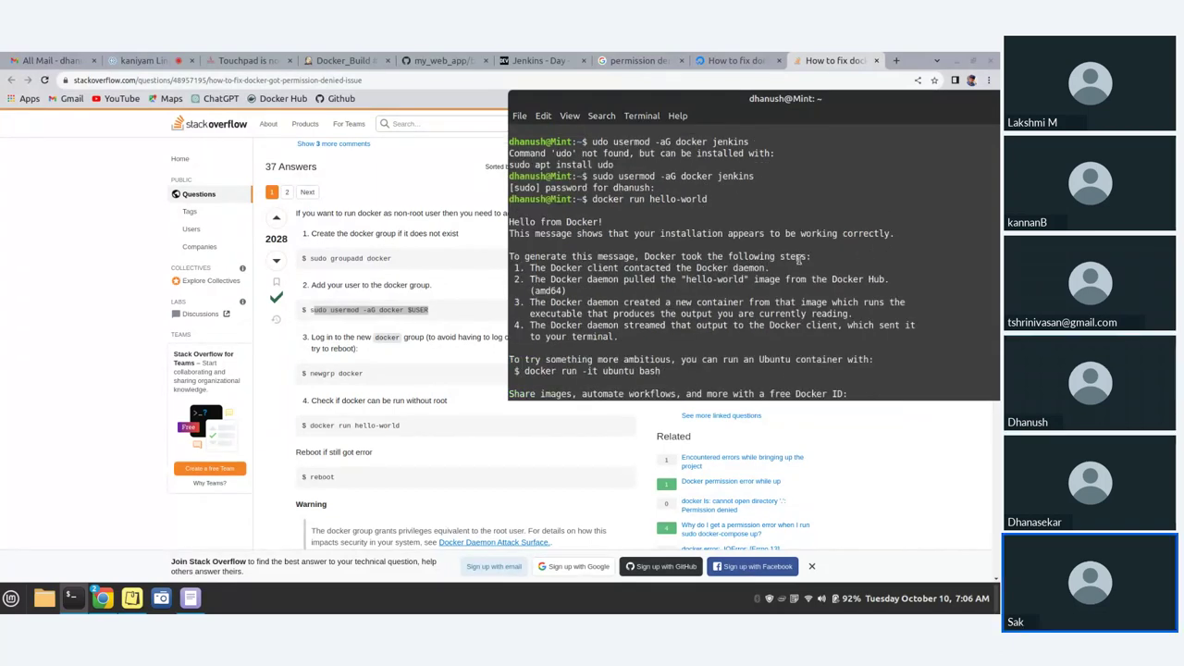
{"action": "scroll", "coordinate": [799, 260], "scroll_direction": "up", "scroll_amount": 1}
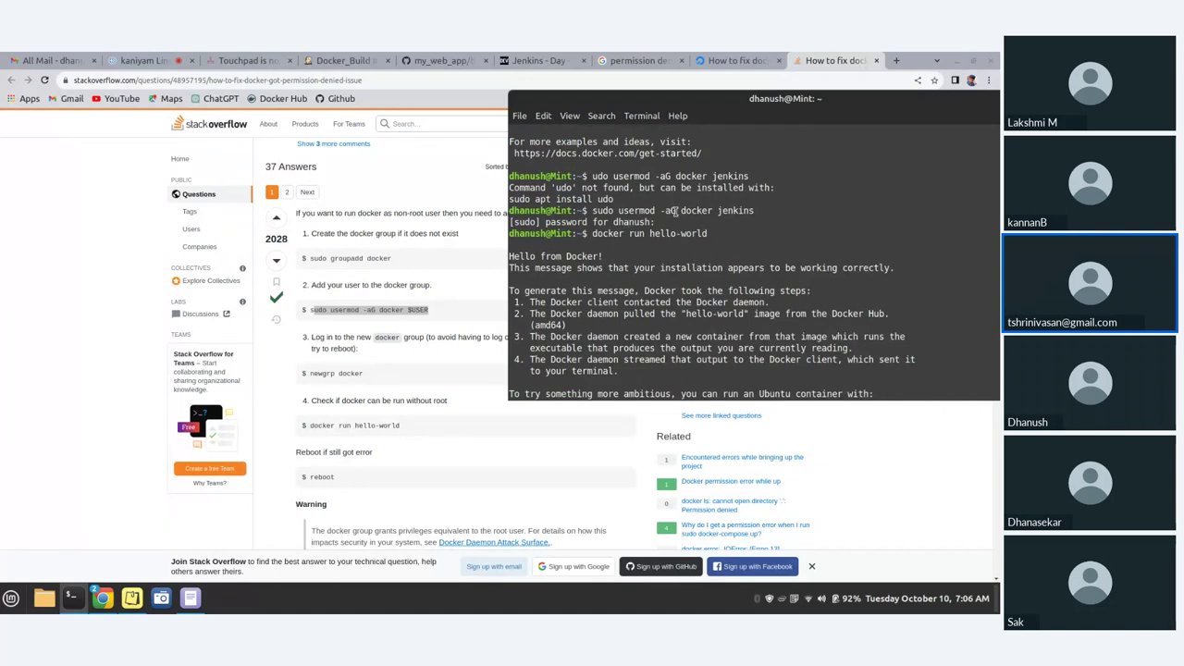
{"action": "scroll", "coordinate": [675, 211], "scroll_direction": "up", "scroll_amount": 1}
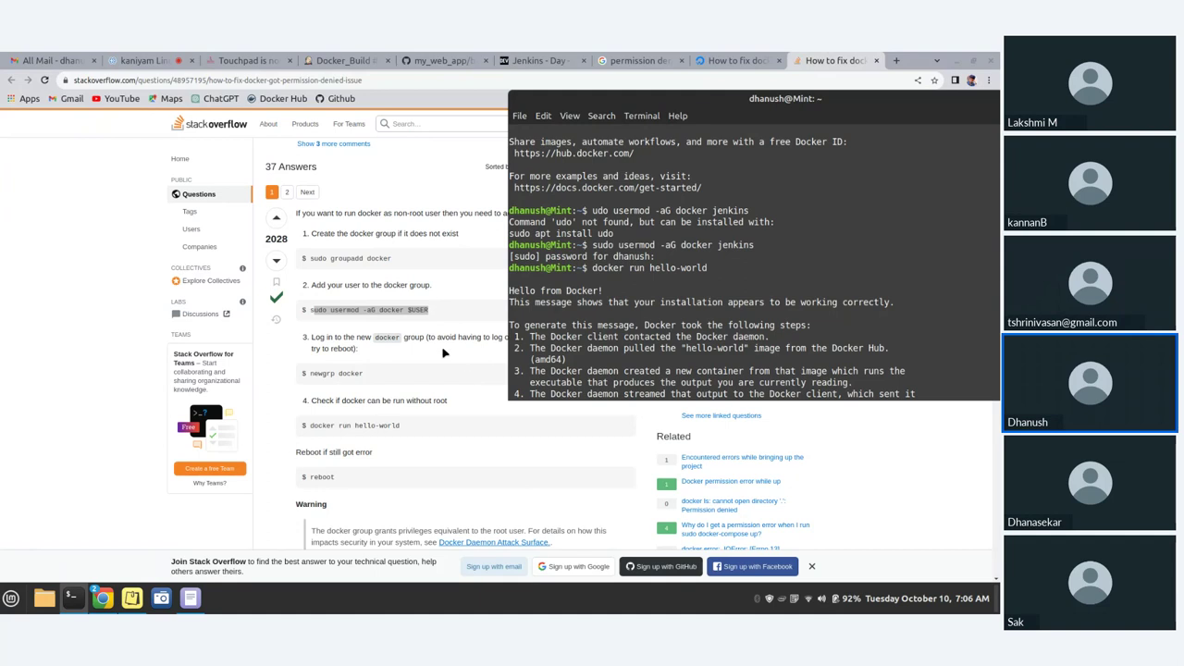
{"action": "left_click", "coordinate": [443, 352]}
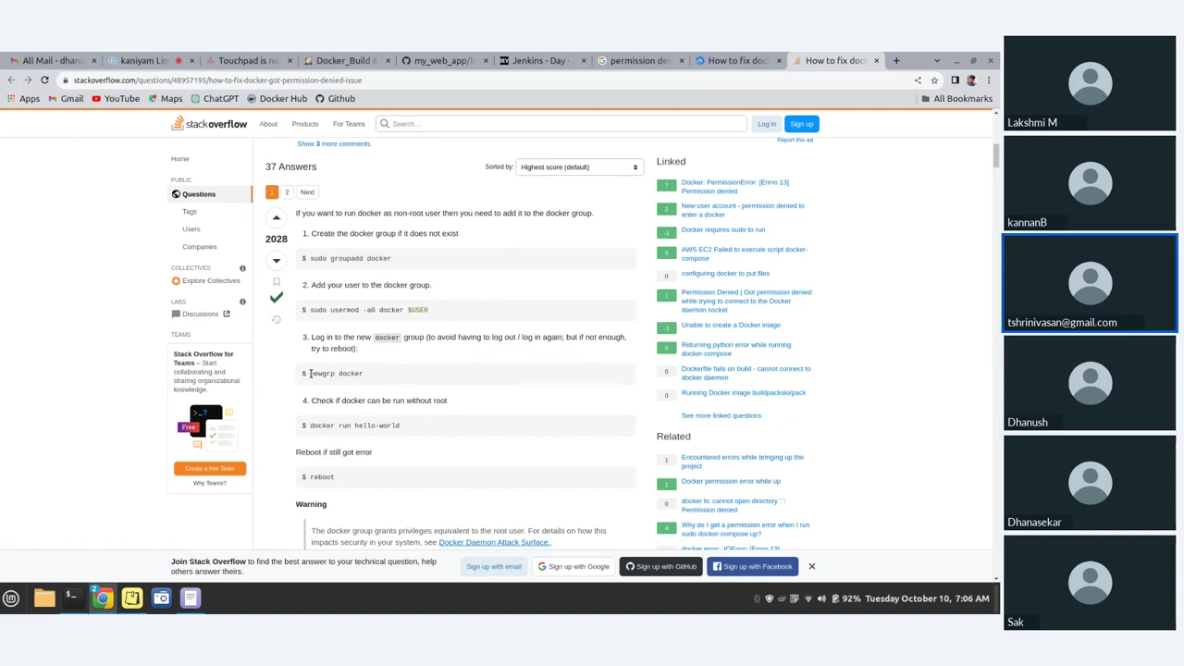
{"action": "left_click_drag", "start_coordinate": [310, 373], "coordinate": [362, 373]}
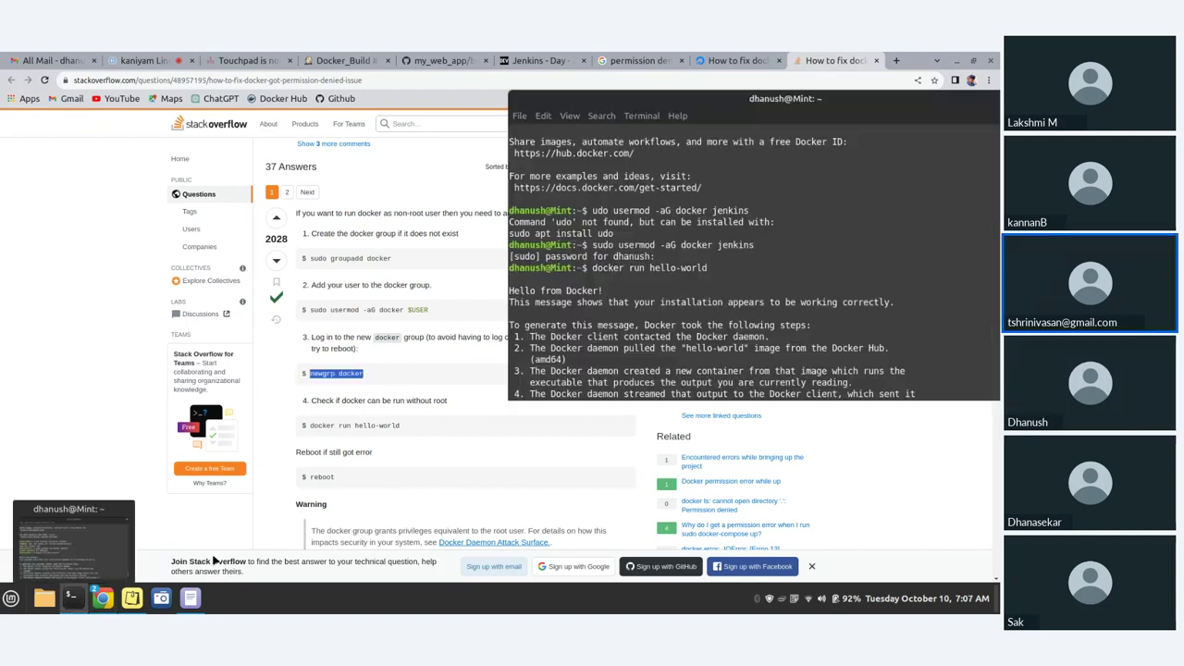
{"action": "left_click", "coordinate": [70, 598]}
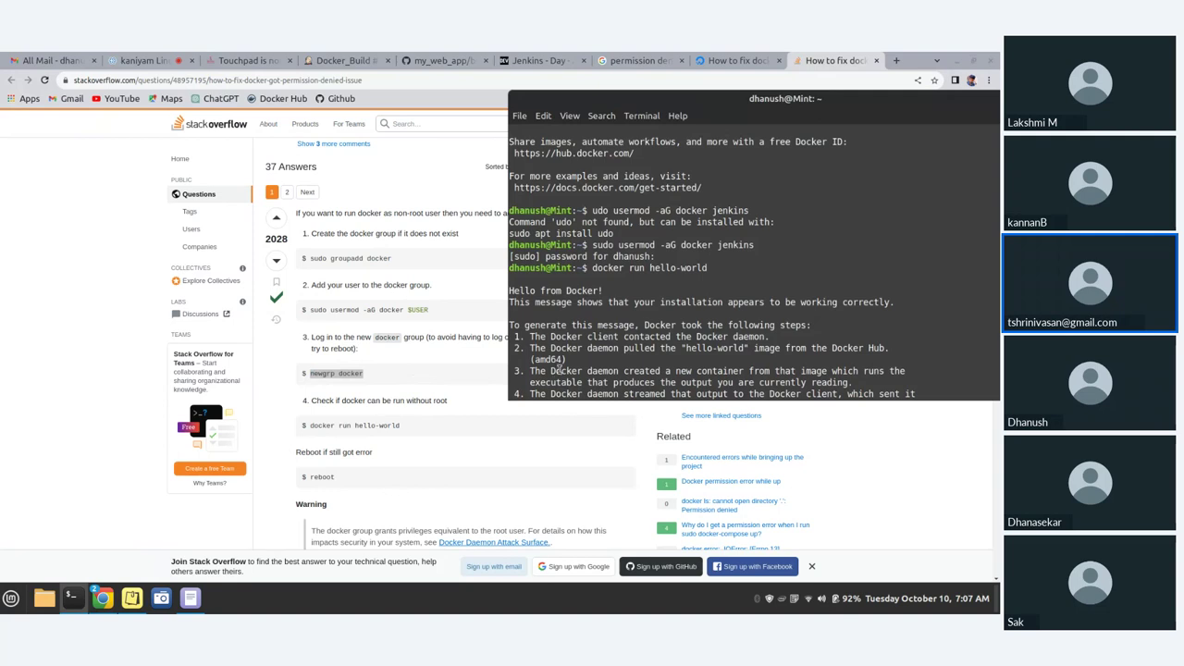
{"action": "scroll", "coordinate": [559, 371], "scroll_direction": "down", "scroll_amount": 4}
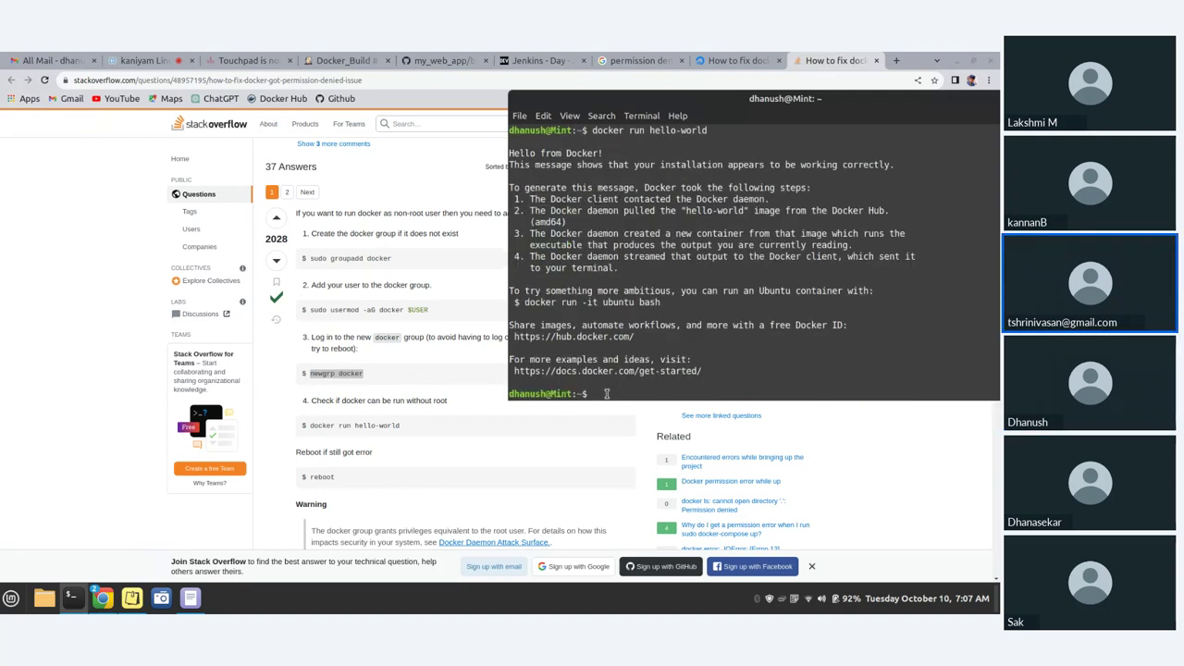
{"action": "middle_click", "coordinate": [607, 394]}
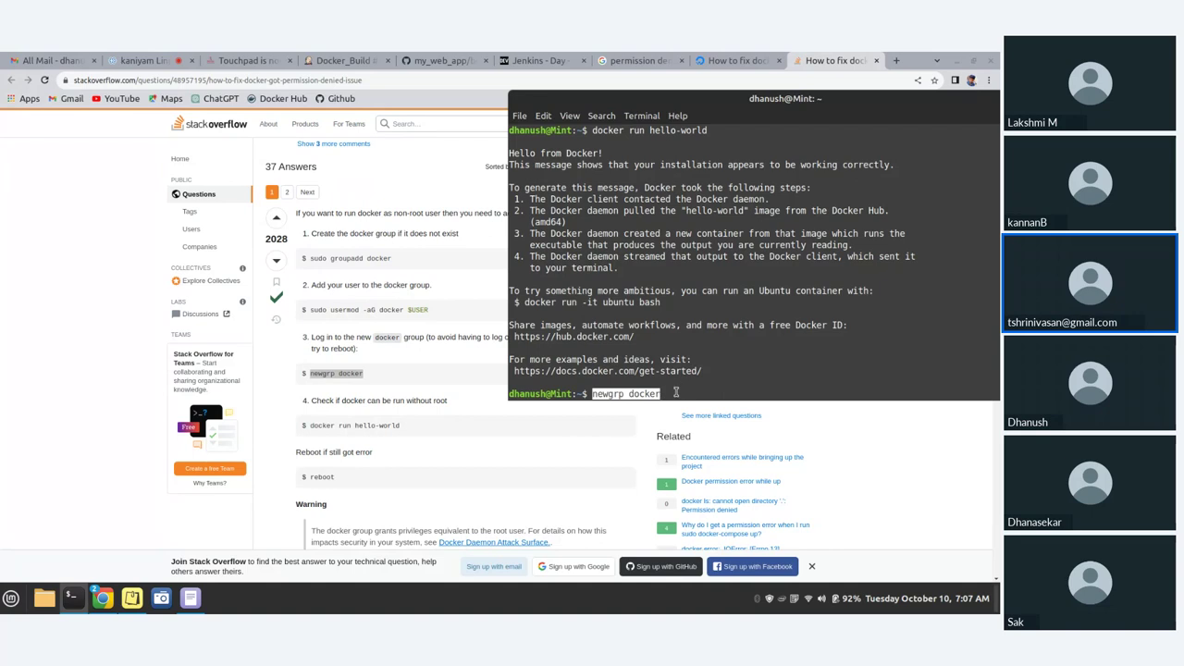
{"action": "key", "text": "Return"}
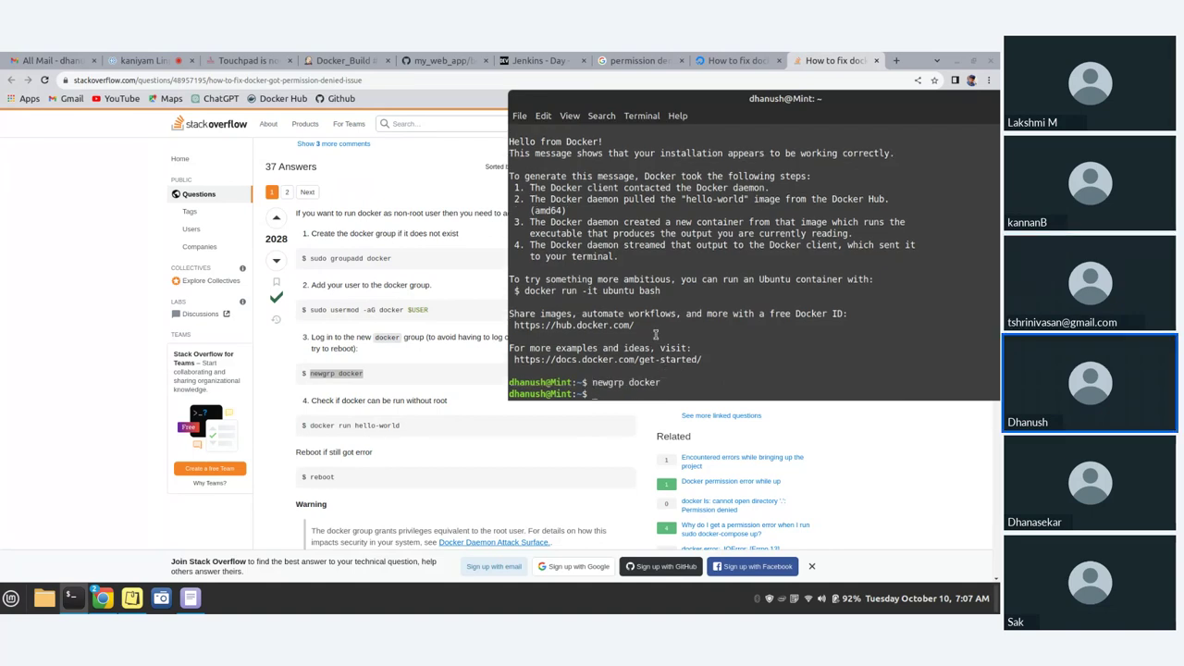
- Paste and run 'docker run hello-world' again, then enlarge the terminal window
{"action": "left_click", "coordinate": [312, 425]}
{"action": "left_click_drag", "start_coordinate": [312, 425], "coordinate": [451, 431]}
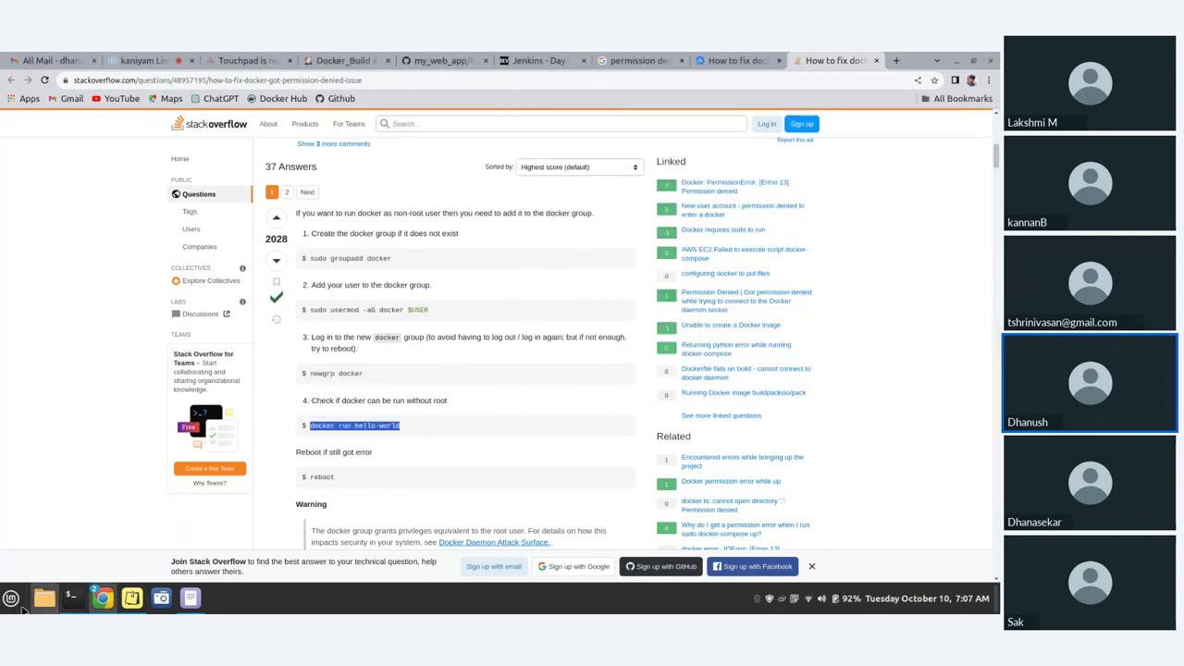
{"action": "left_click", "coordinate": [74, 598]}
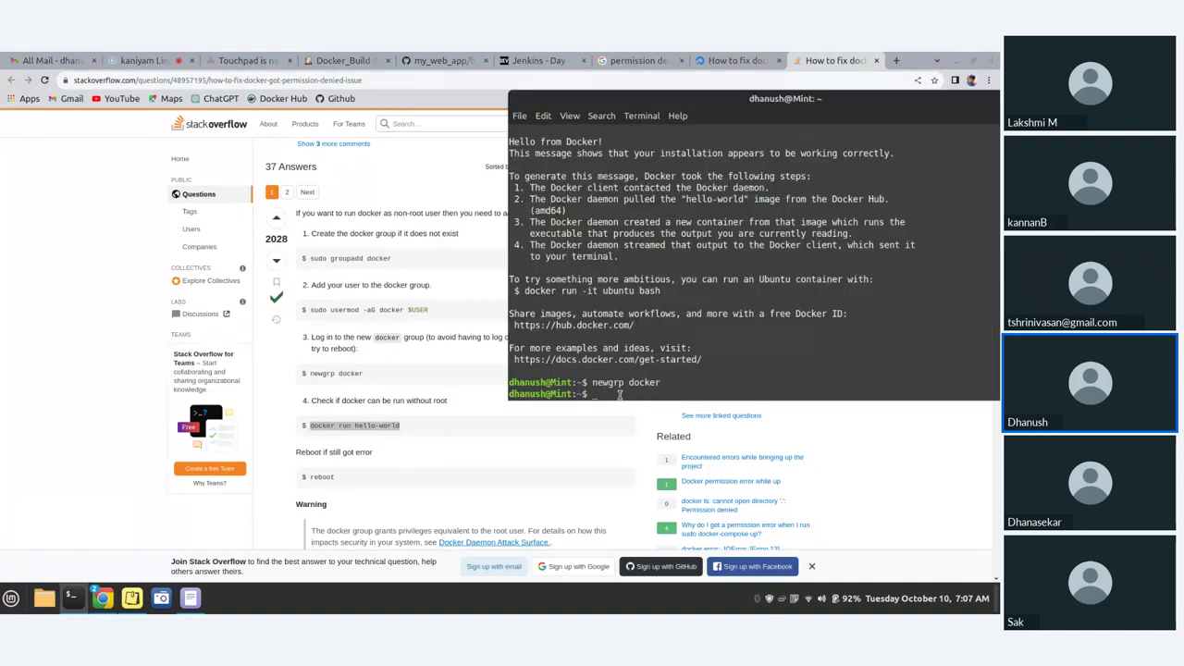
{"action": "type", "text": "docker run hello-world"}
{"action": "key", "text": "Return"}
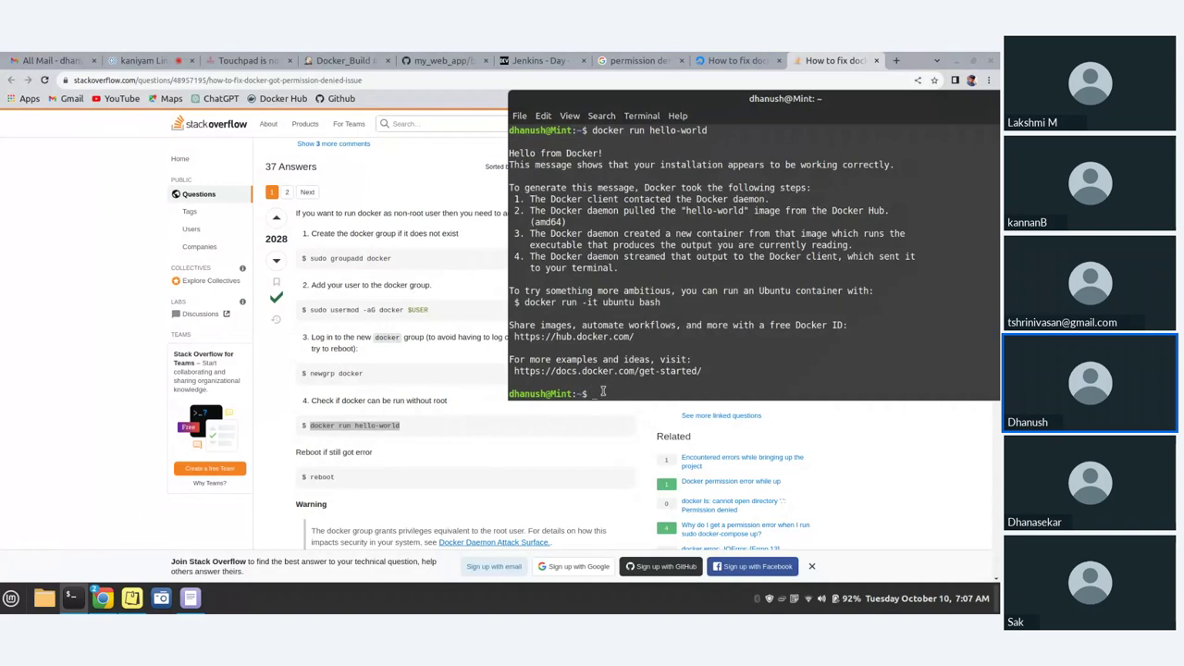
{"action": "double_click", "coordinate": [833, 104]}
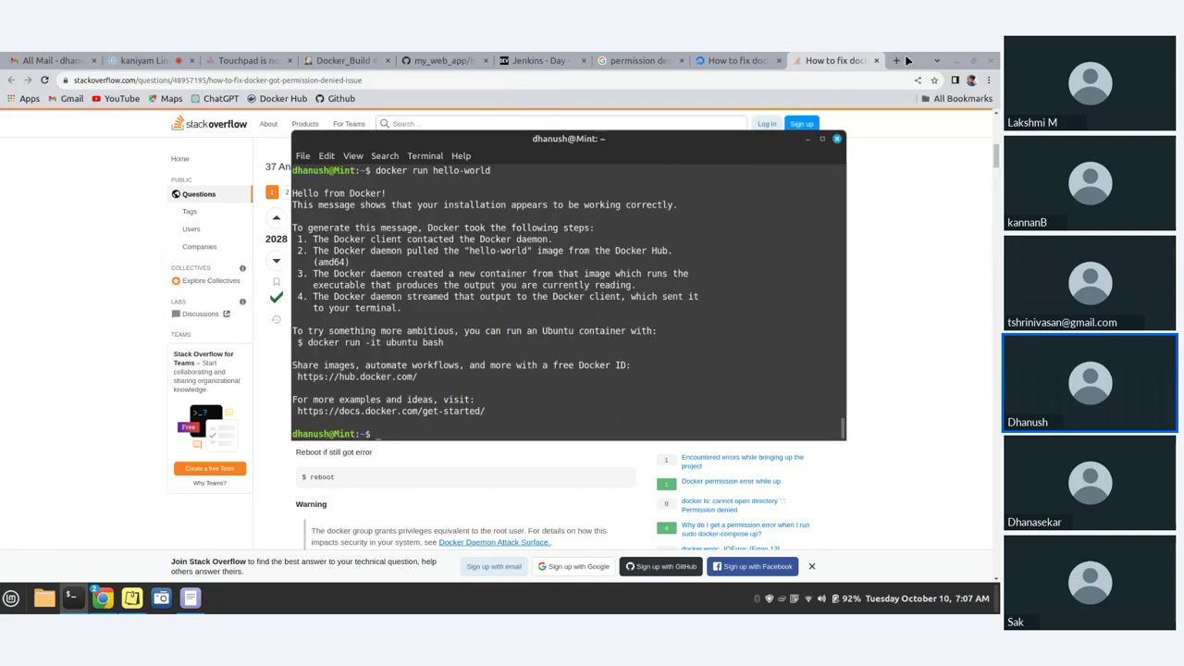
- Search Google for 'how to restart service in linux mint' in a new tab
{"action": "left_click", "coordinate": [898, 61]}
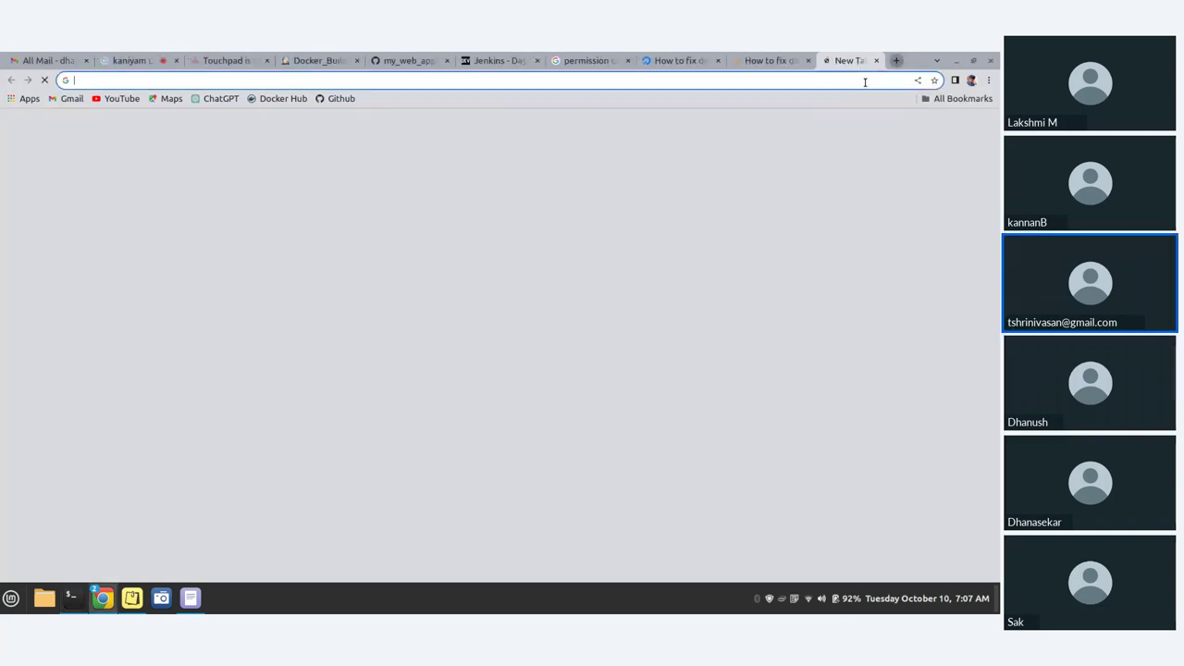
{"action": "type", "text": "how to "}
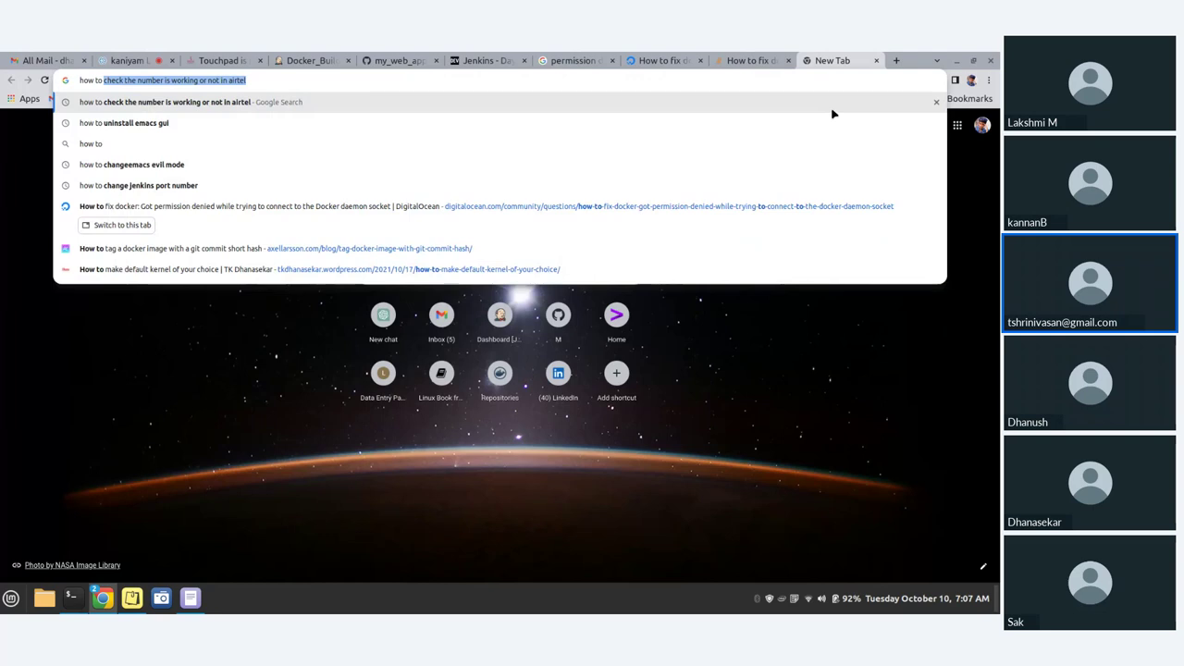
{"action": "type", "text": "restar"}
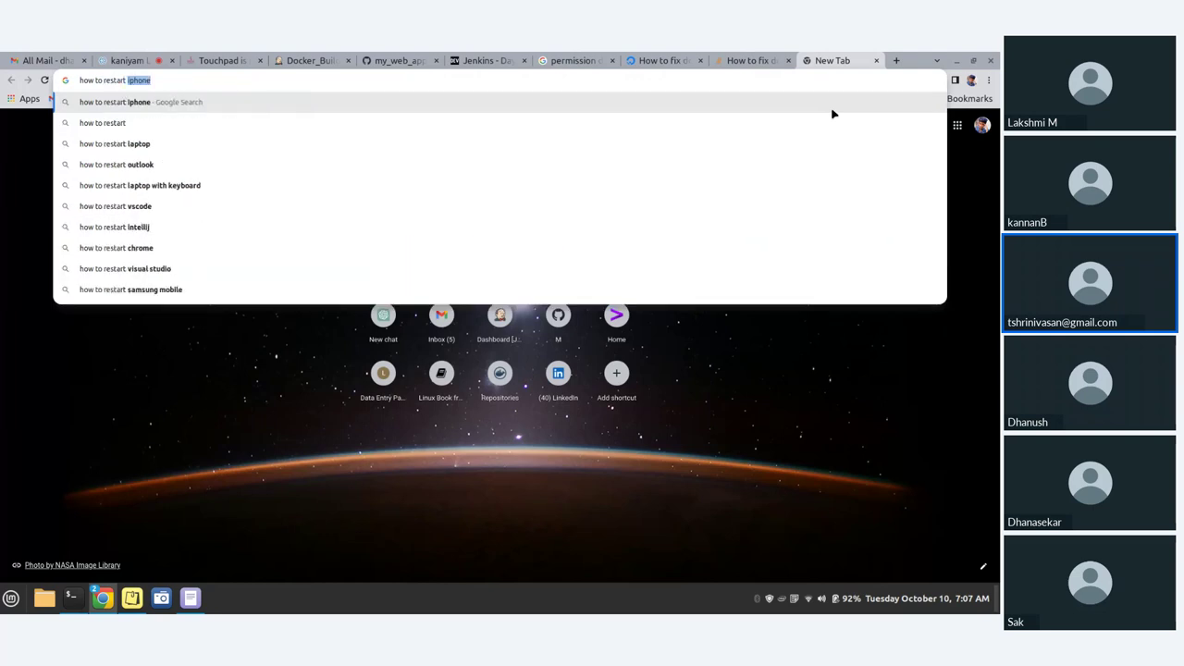
{"action": "type", "text": "t "}
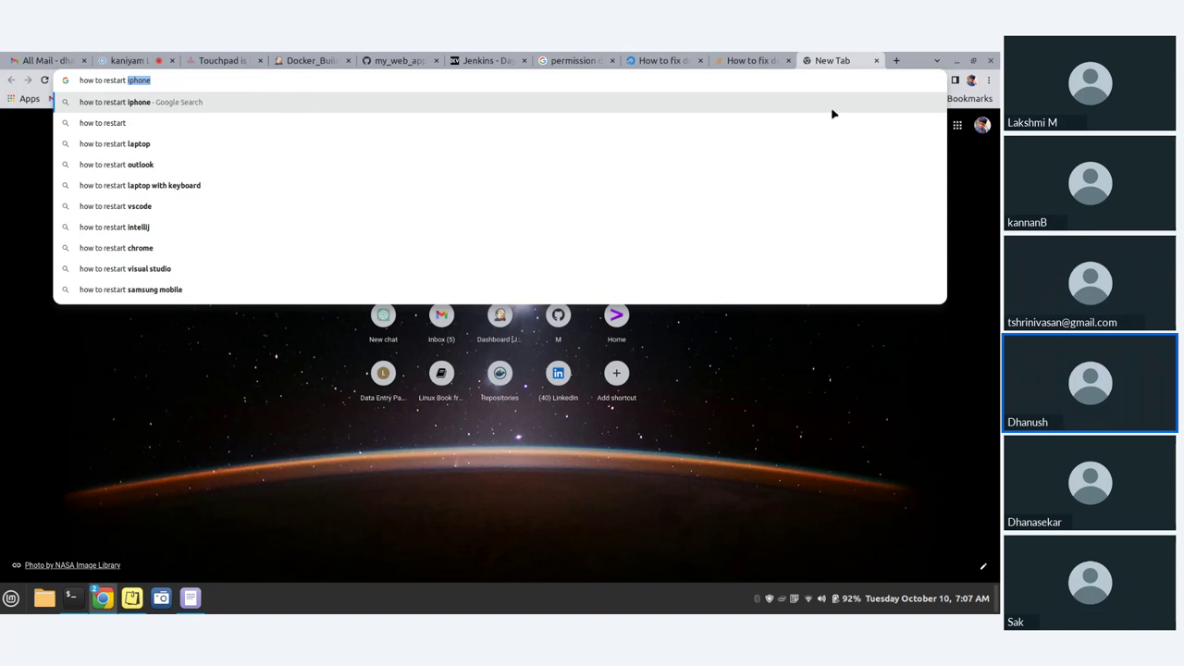
{"action": "type", "text": "ser"}
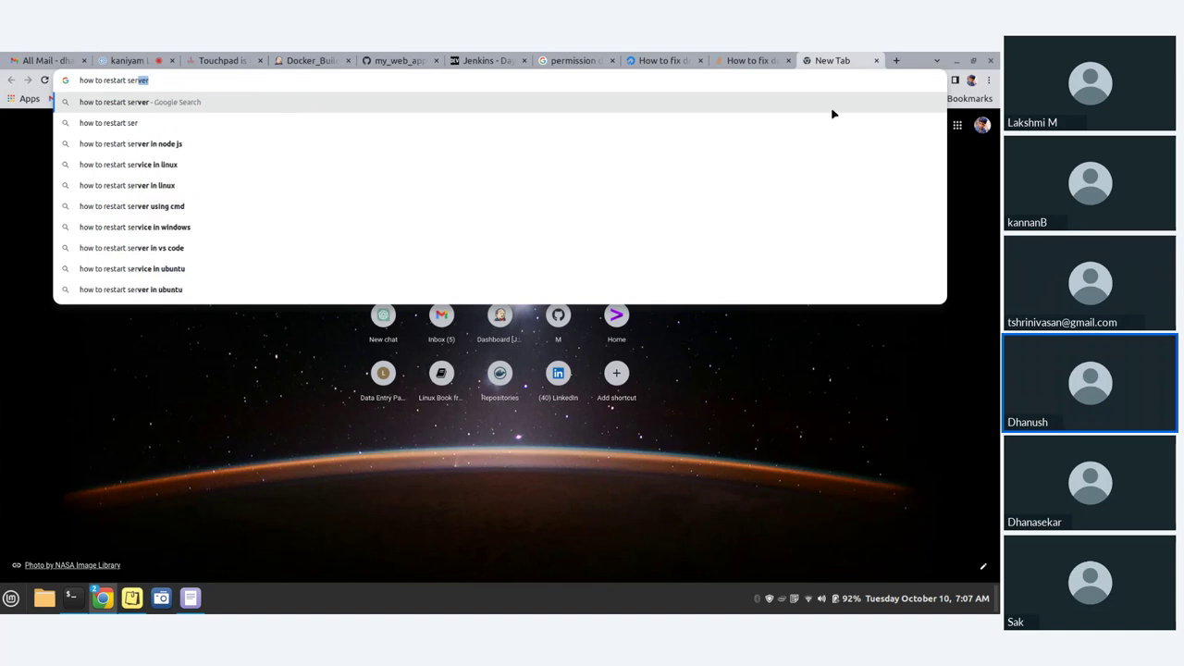
{"action": "key", "text": "BackSpace"}
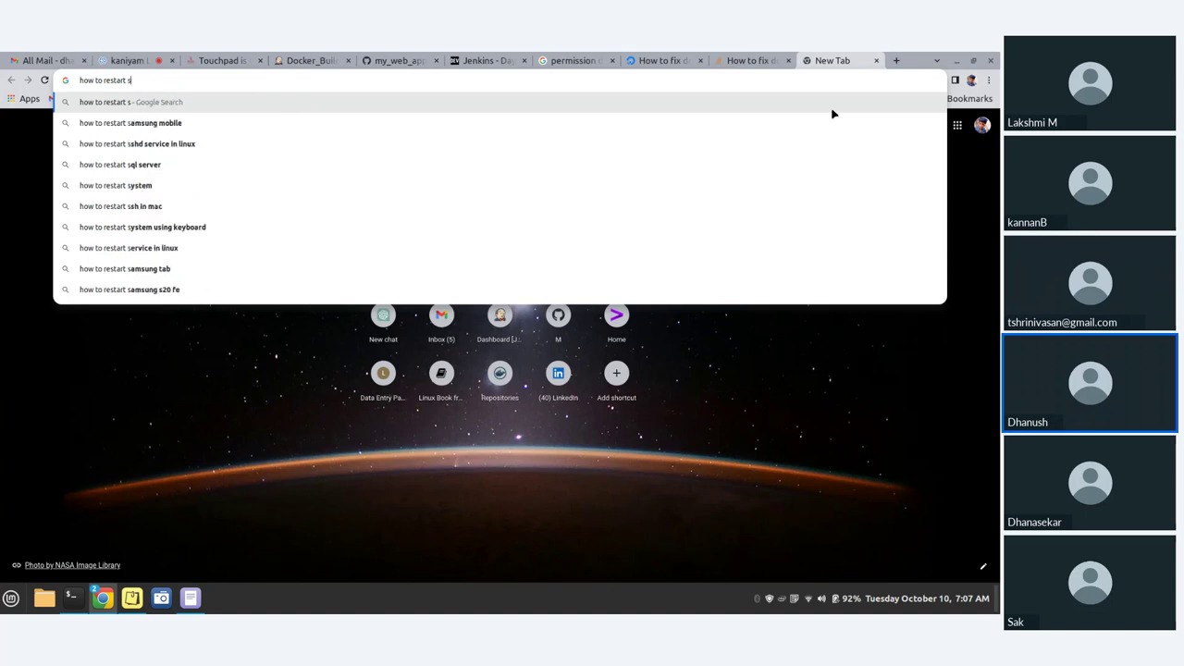
{"action": "key", "text": "BackSpace"}
{"action": "key", "text": "BackSpace"}
{"action": "key", "text": "BackSpace"}
{"action": "key", "text": "BackSpace"}
{"action": "key", "text": "BackSpace"}
{"action": "key", "text": "BackSpace"}
{"action": "key", "text": "BackSpace"}
{"action": "key", "text": "BackSpace"}
{"action": "key", "text": "BackSpace"}
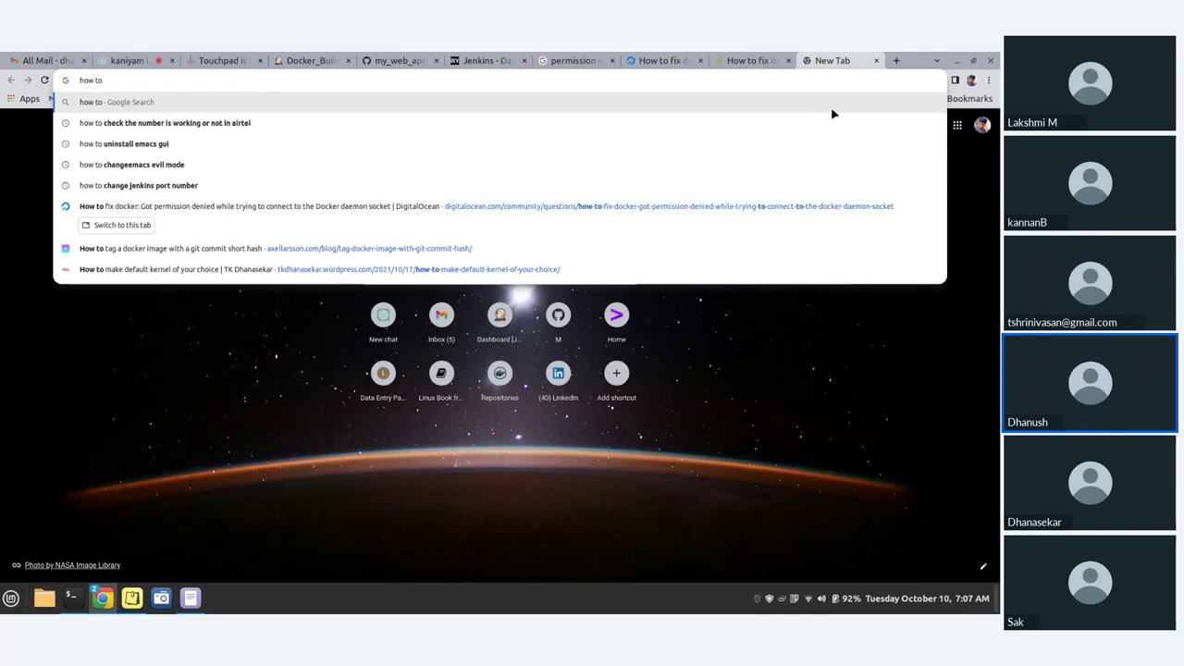
{"action": "type", "text": "r"}
{"action": "type", "text": "esta"}
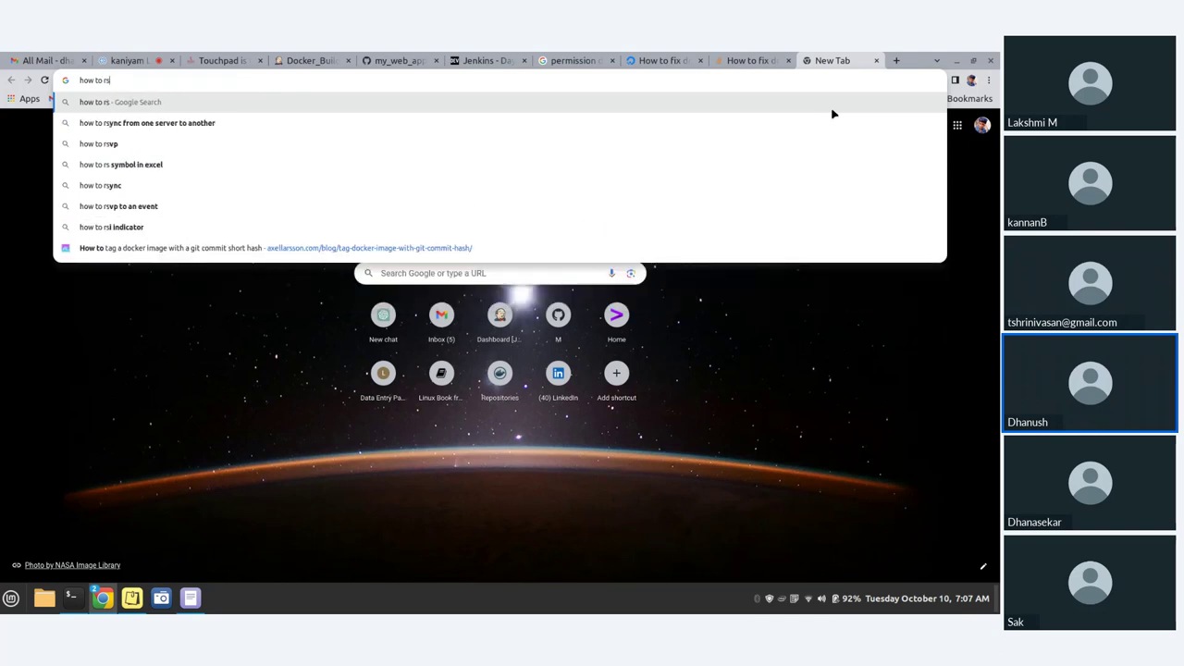
{"action": "type", "text": "rt "}
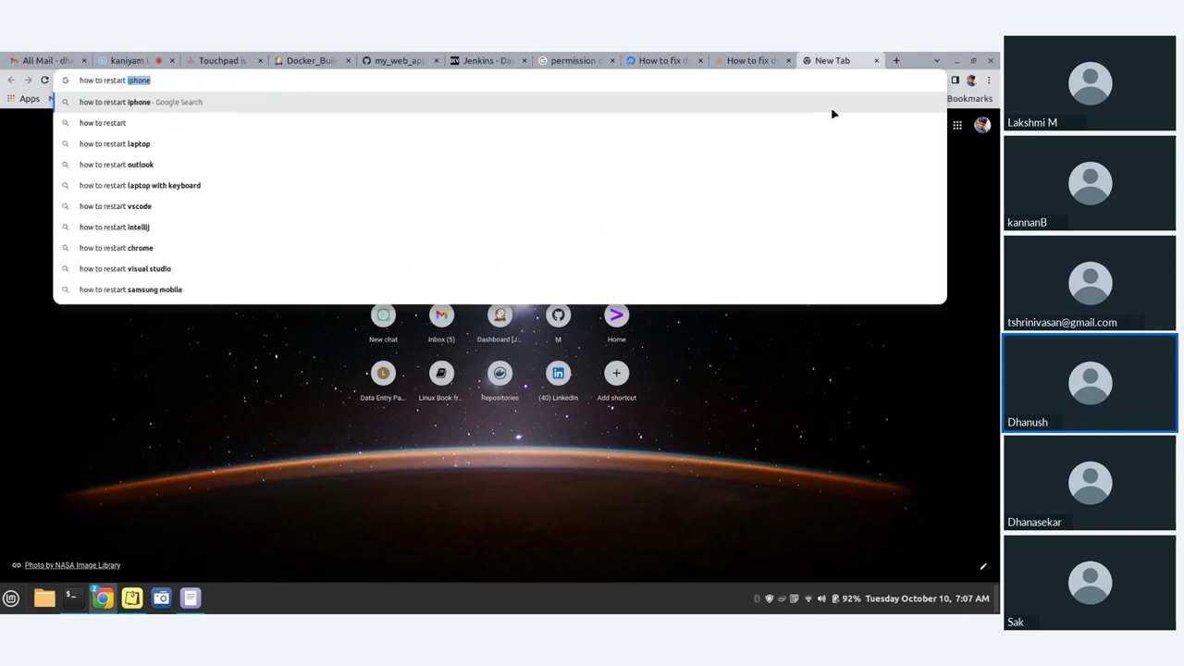
{"action": "type", "text": "service"}
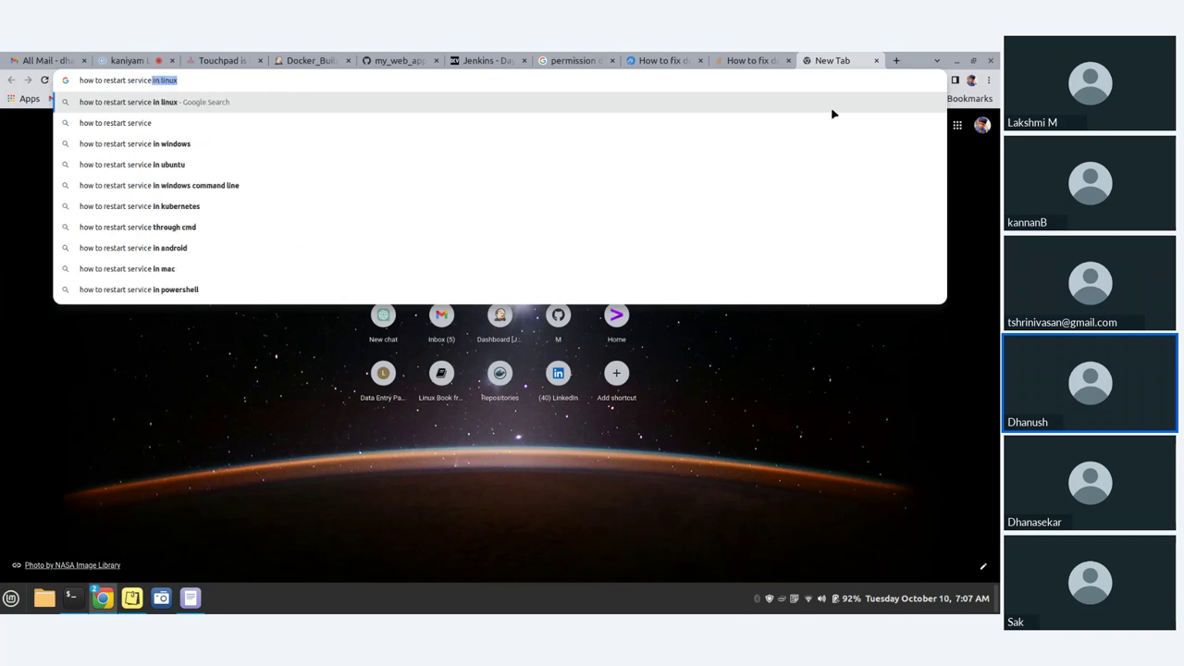
{"action": "type", "text": " in "}
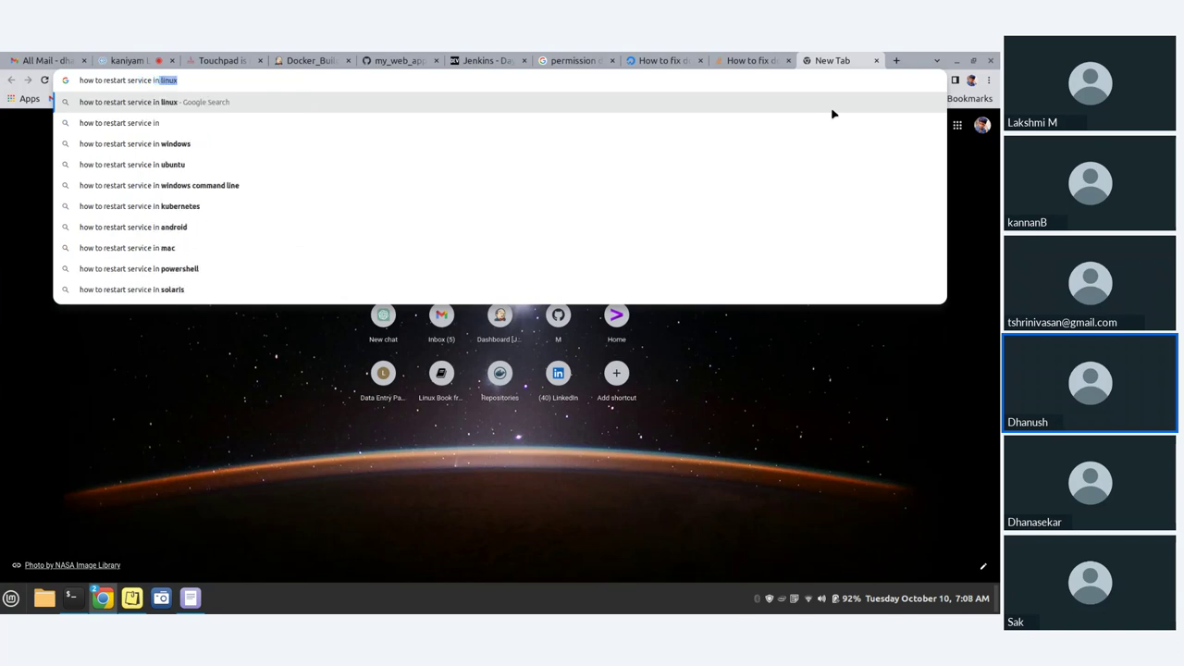
{"action": "type", "text": "linux"}
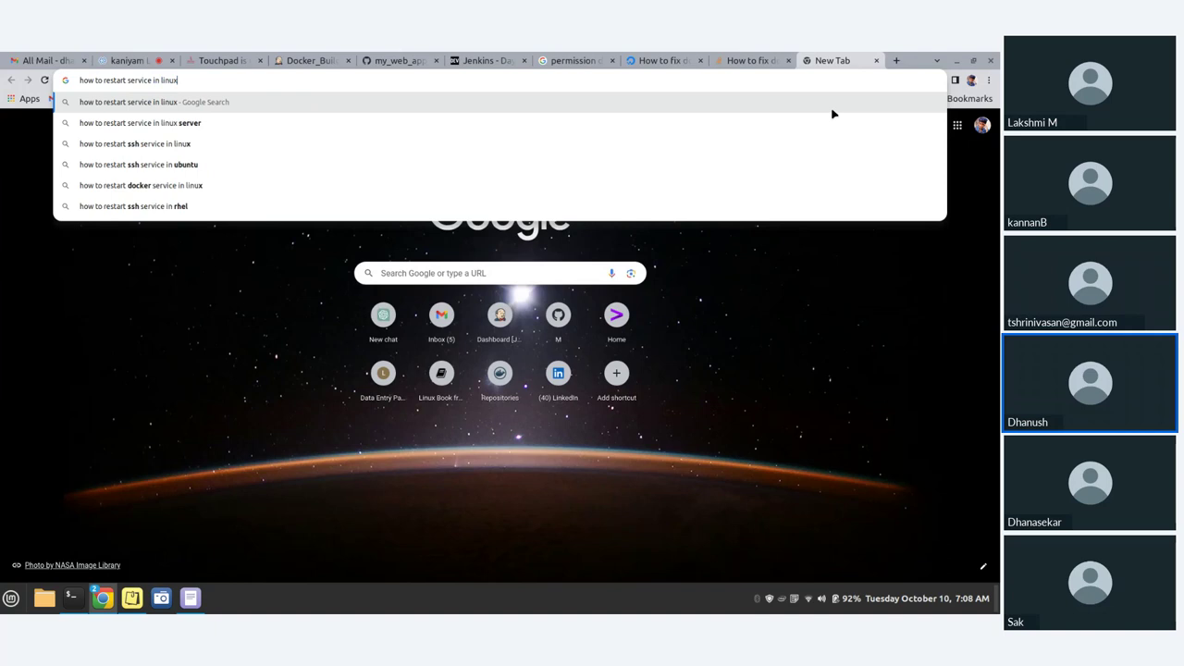
{"action": "type", "text": " mint"}
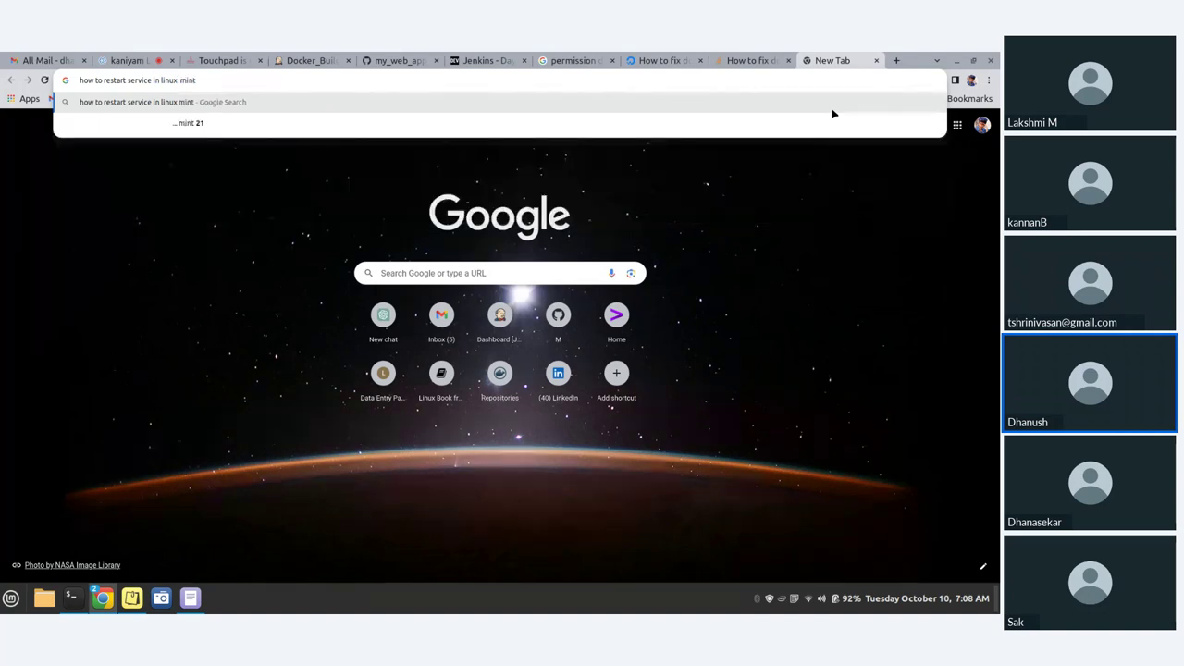
{"action": "key", "text": "Return"}
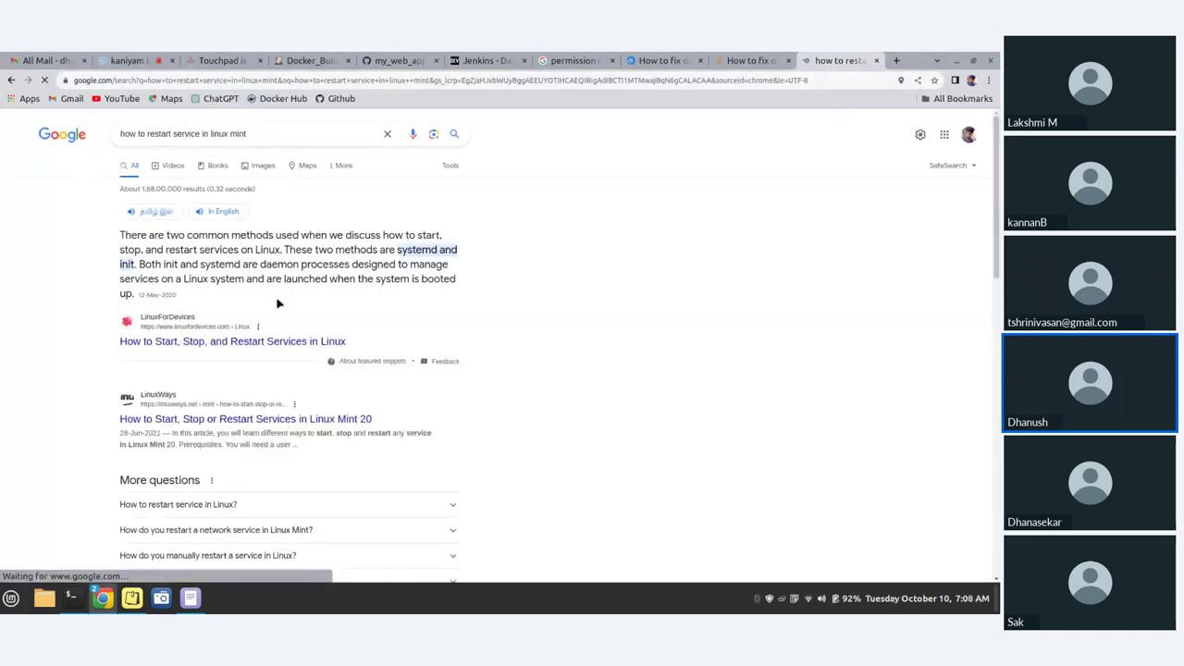
- Open the LinuxForDevices services guide and select its 'systemctl restart' command
{"action": "left_click", "coordinate": [247, 344]}
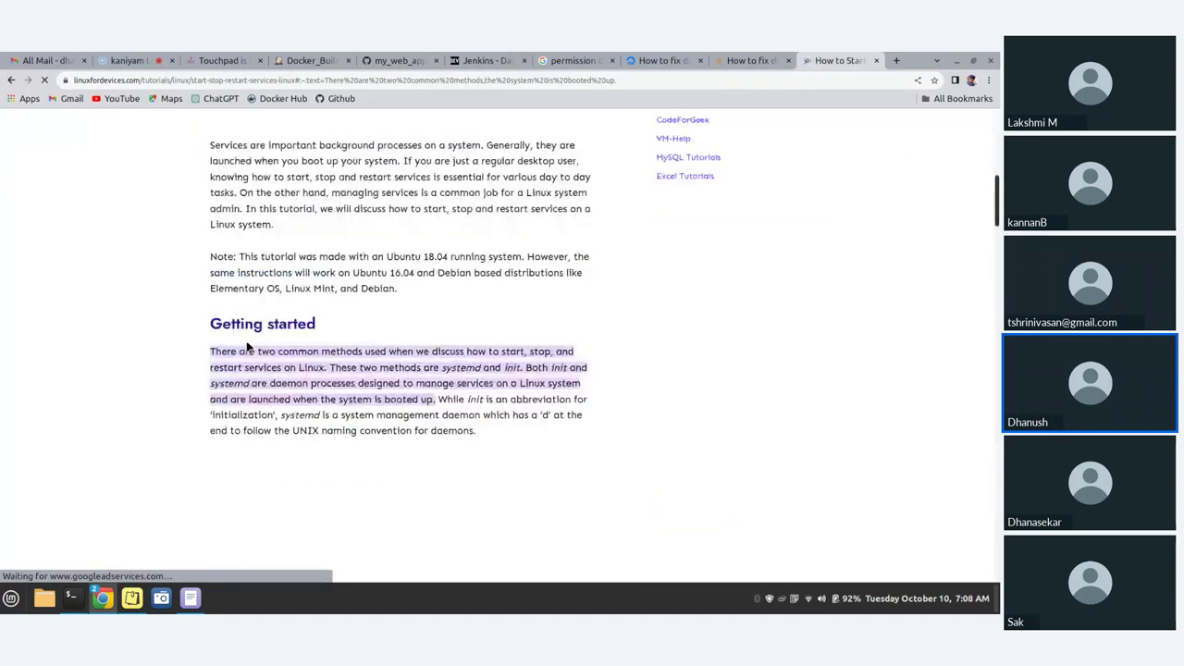
{"action": "scroll", "coordinate": [260, 326], "scroll_direction": "down", "scroll_amount": 2}
{"action": "scroll", "coordinate": [261, 326], "scroll_direction": "down", "scroll_amount": 2}
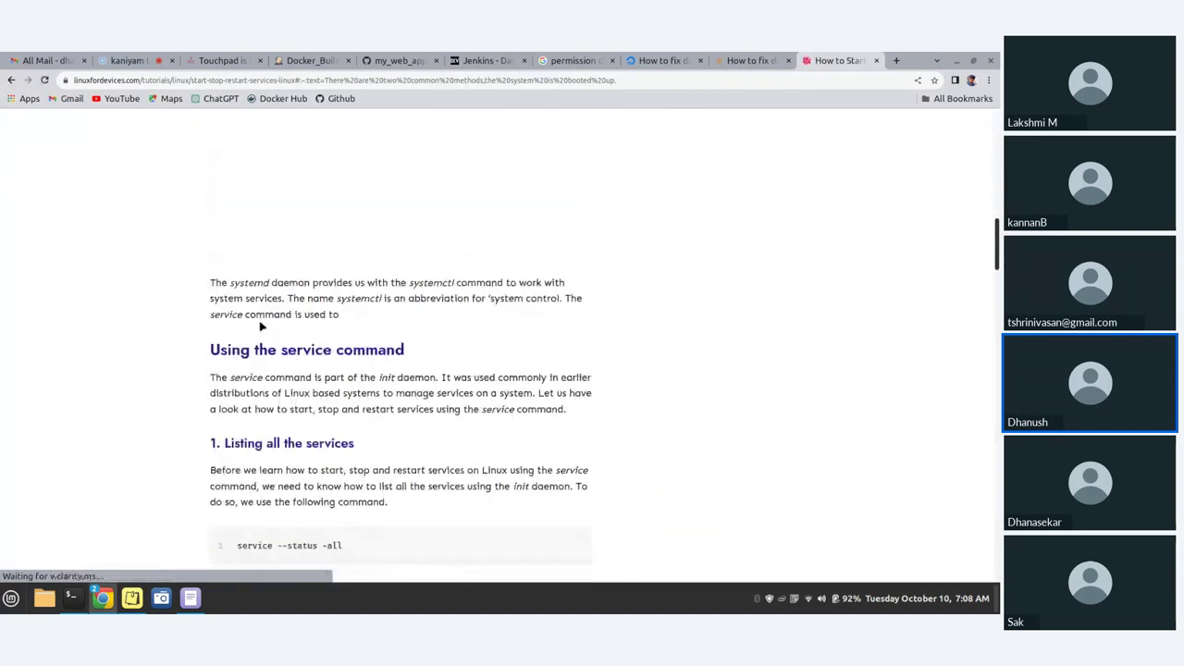
{"action": "scroll", "coordinate": [261, 326], "scroll_direction": "down", "scroll_amount": 1}
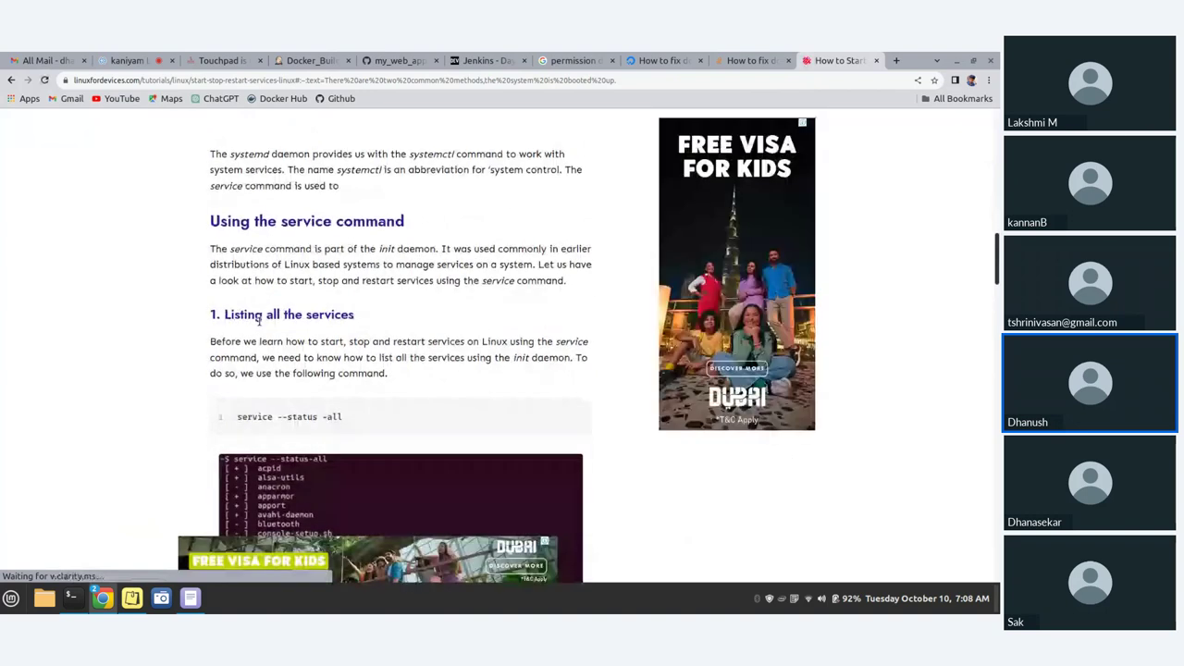
{"action": "scroll", "coordinate": [261, 326], "scroll_direction": "down", "scroll_amount": 2}
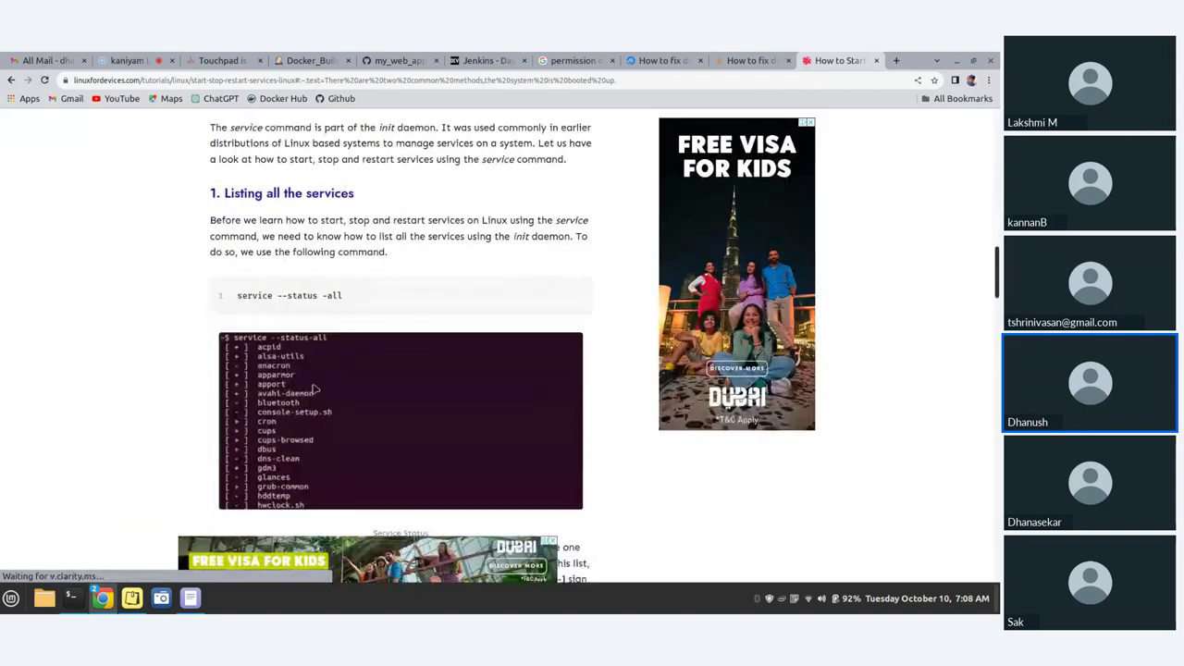
{"action": "scroll", "coordinate": [318, 385], "scroll_direction": "down", "scroll_amount": 6}
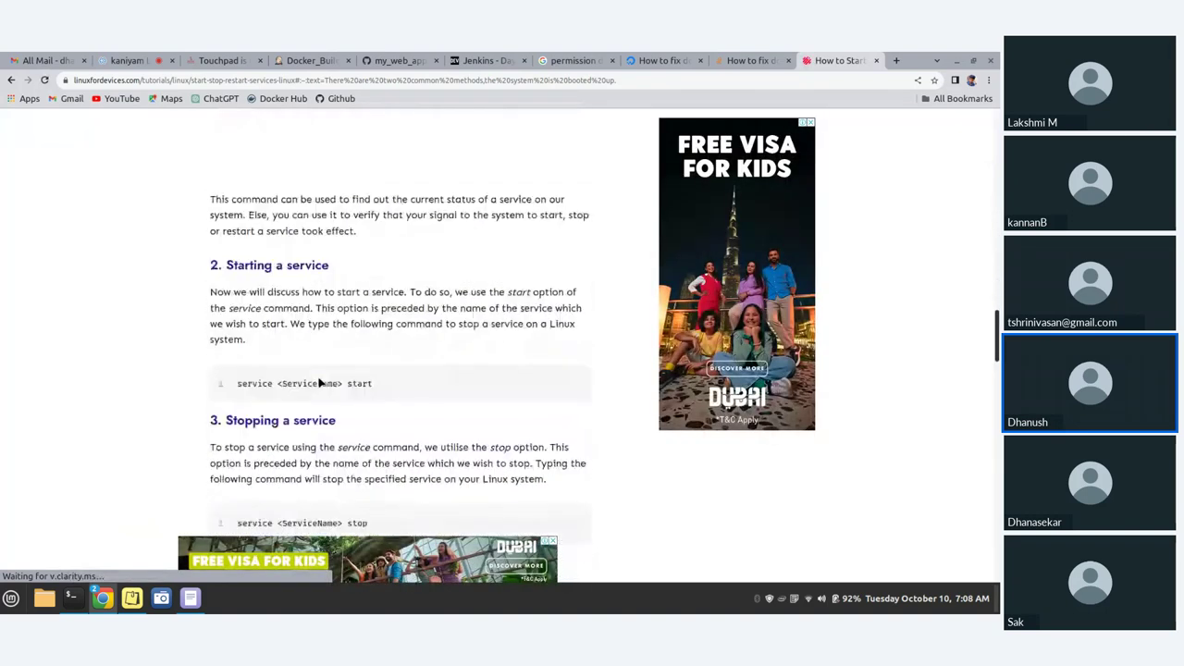
{"action": "scroll", "coordinate": [319, 383], "scroll_direction": "down", "scroll_amount": 1}
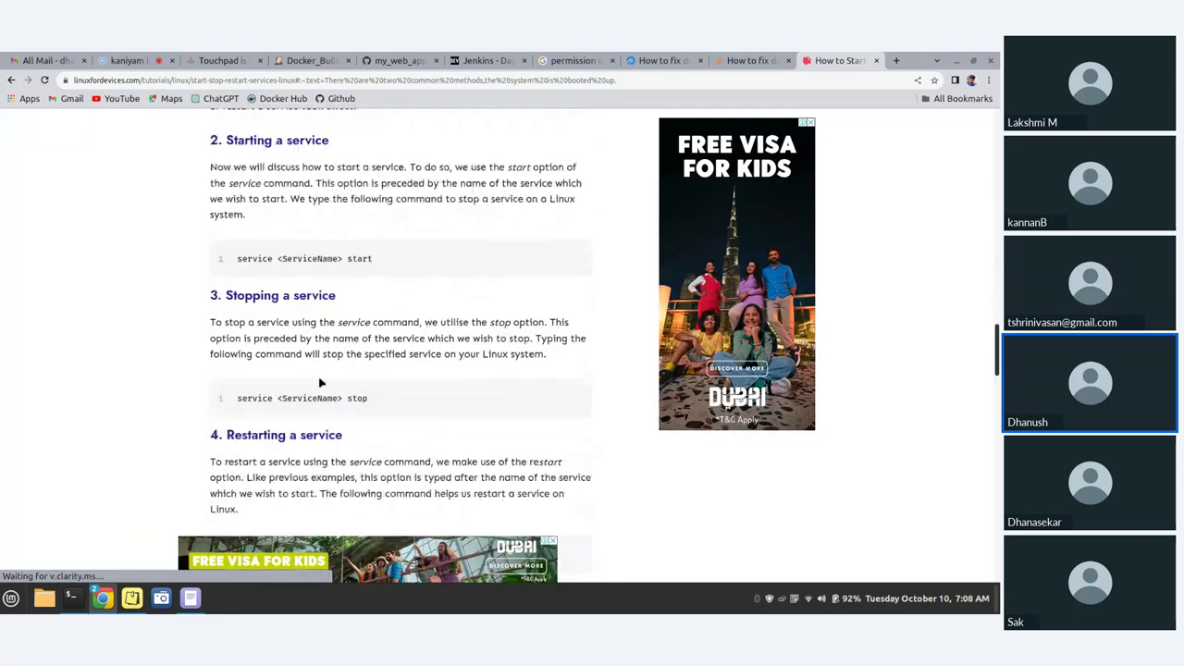
{"action": "scroll", "coordinate": [319, 383], "scroll_direction": "down", "scroll_amount": 1}
{"action": "scroll", "coordinate": [319, 378], "scroll_direction": "down", "scroll_amount": 2}
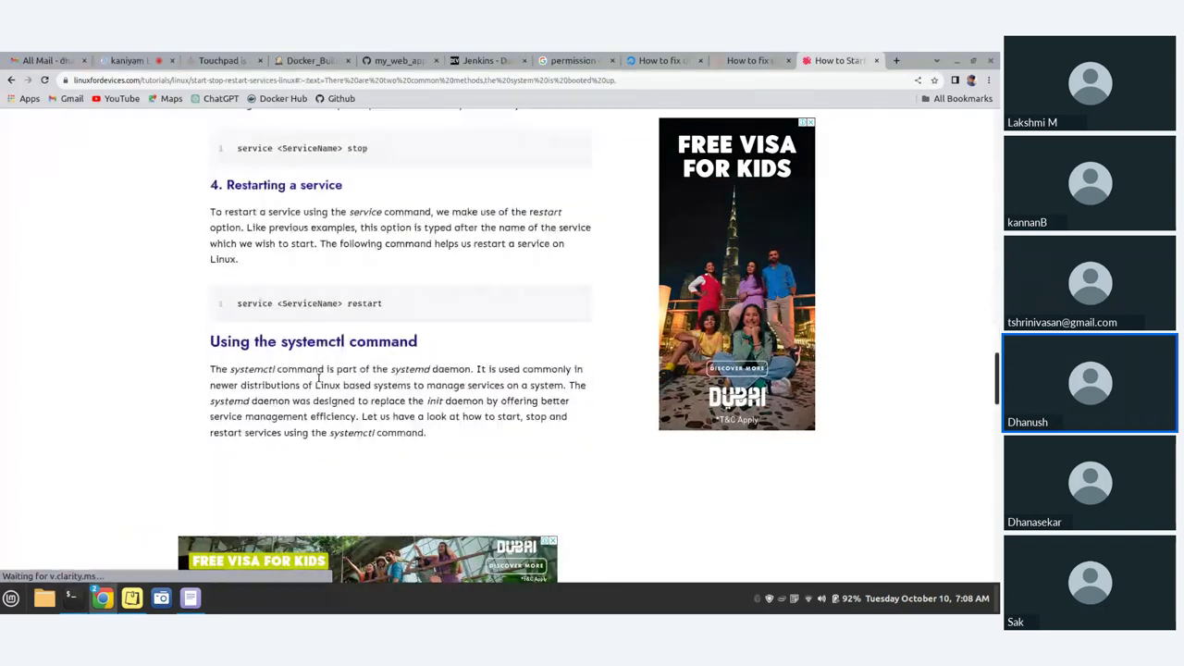
{"action": "scroll", "coordinate": [320, 377], "scroll_direction": "down", "scroll_amount": 5}
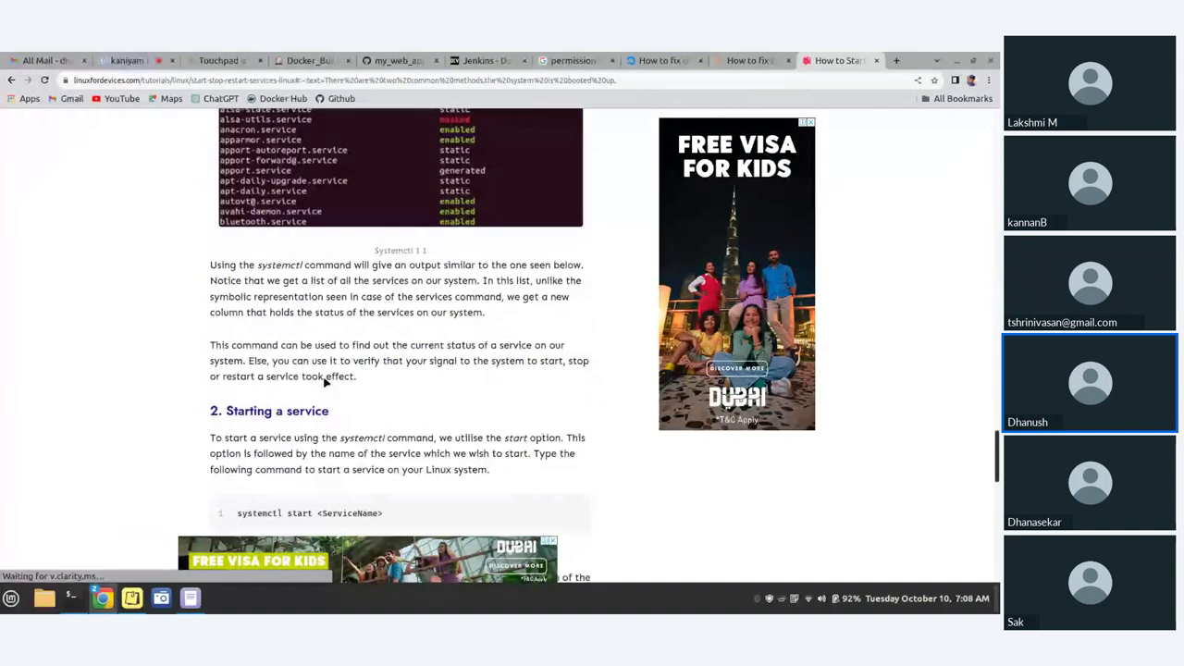
{"action": "scroll", "coordinate": [324, 381], "scroll_direction": "down", "scroll_amount": 5}
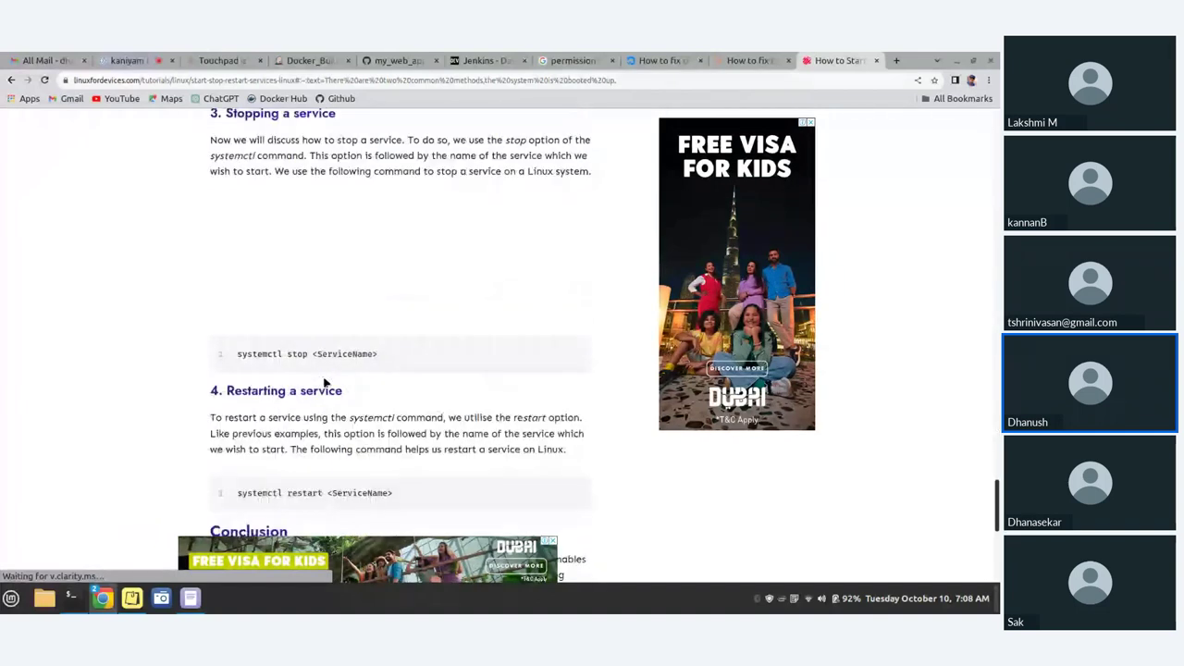
{"action": "scroll", "coordinate": [179, 244], "scroll_direction": "up", "scroll_amount": 1}
{"action": "scroll", "coordinate": [180, 243], "scroll_direction": "down", "scroll_amount": 4}
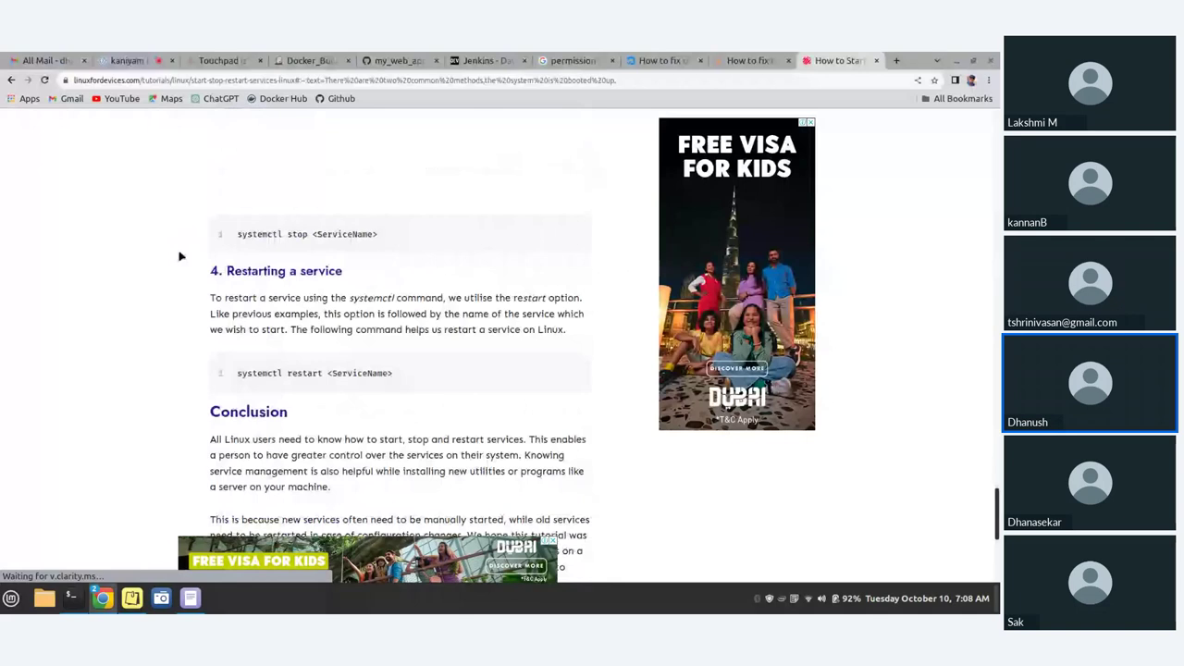
{"action": "left_click_drag", "start_coordinate": [239, 244], "coordinate": [320, 244]}
{"action": "key", "text": "ctrl+c"}
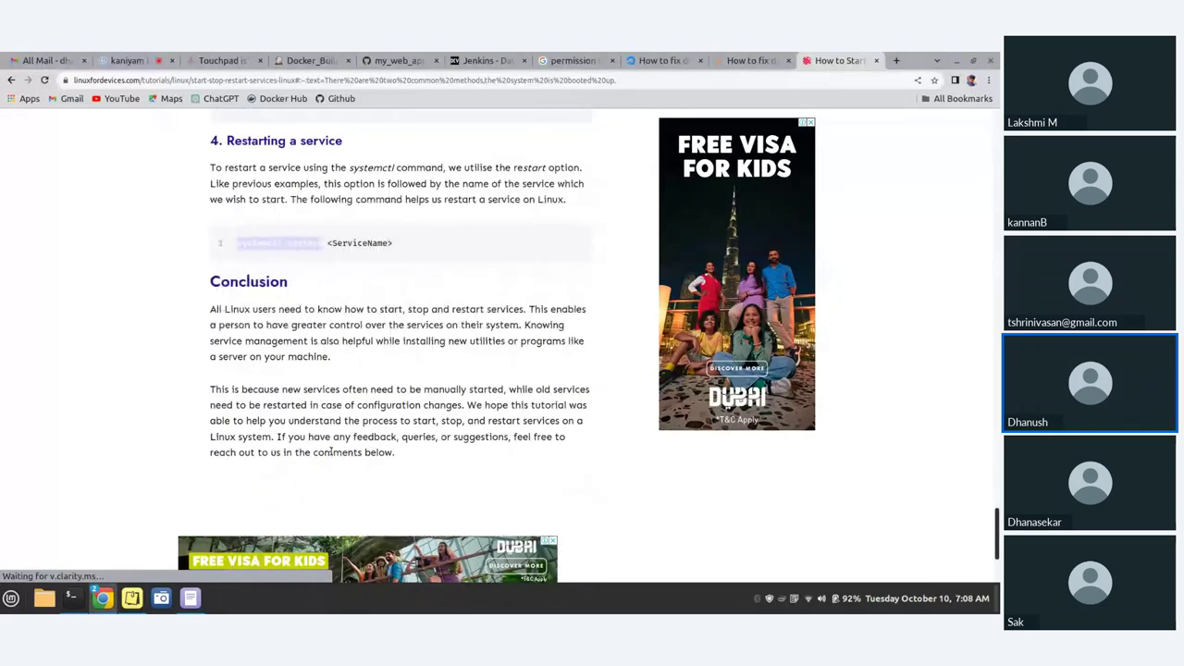
- Run systemctl restart docker in the terminal, authorizing it with the account password
{"action": "left_click", "coordinate": [74, 599]}
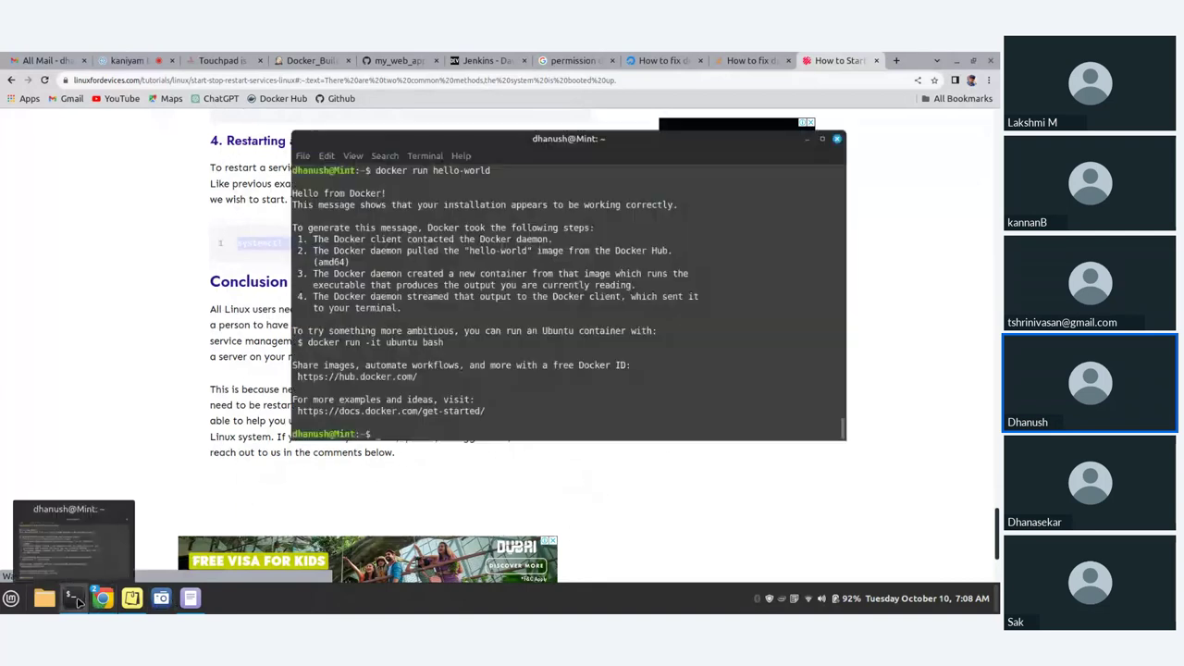
{"action": "middle_click", "coordinate": [421, 433]}
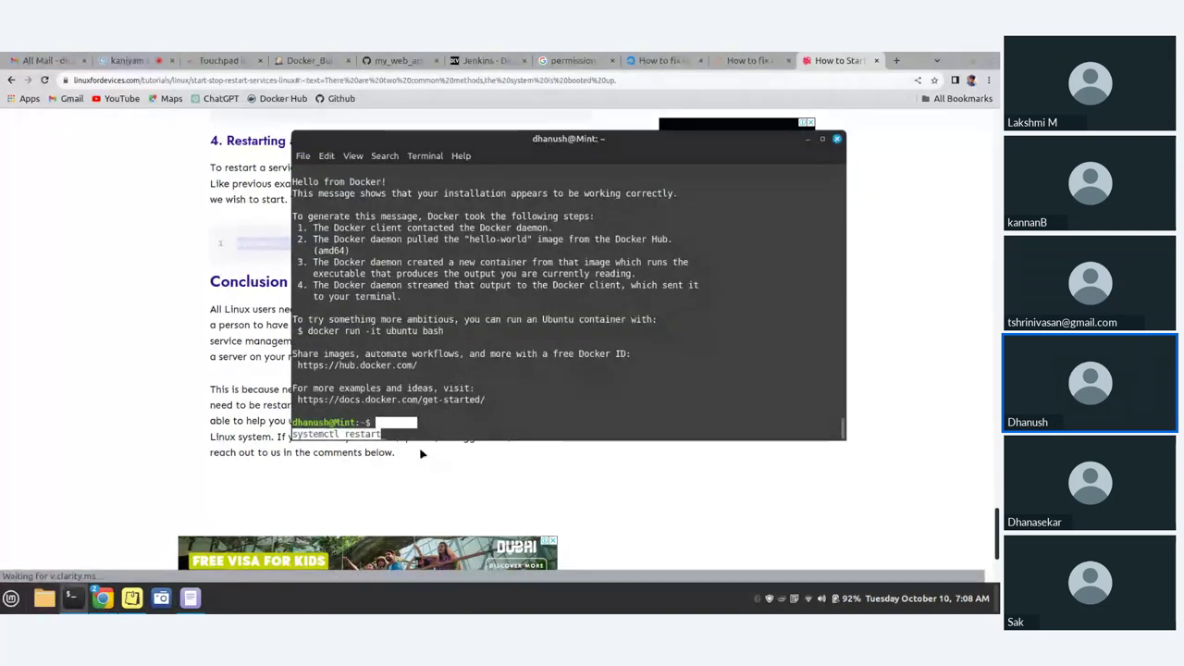
{"action": "key", "text": "ctrl+u"}
{"action": "middle_click", "coordinate": [387, 423]}
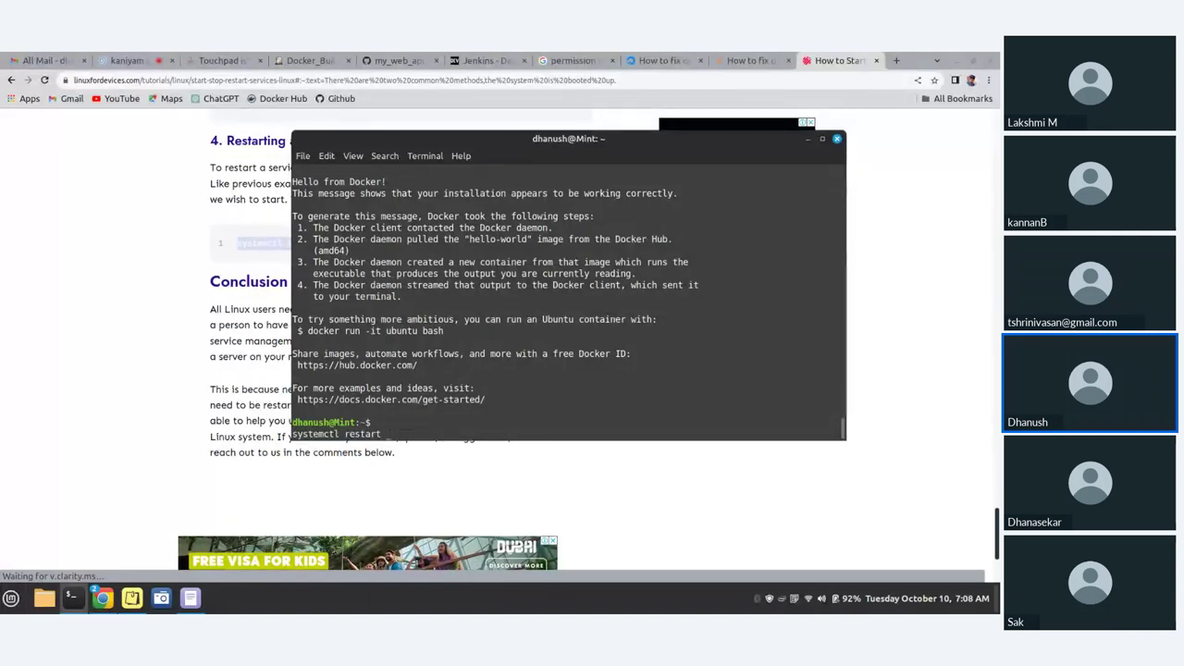
{"action": "type", "text": "docker"}
{"action": "key", "text": "Return"}
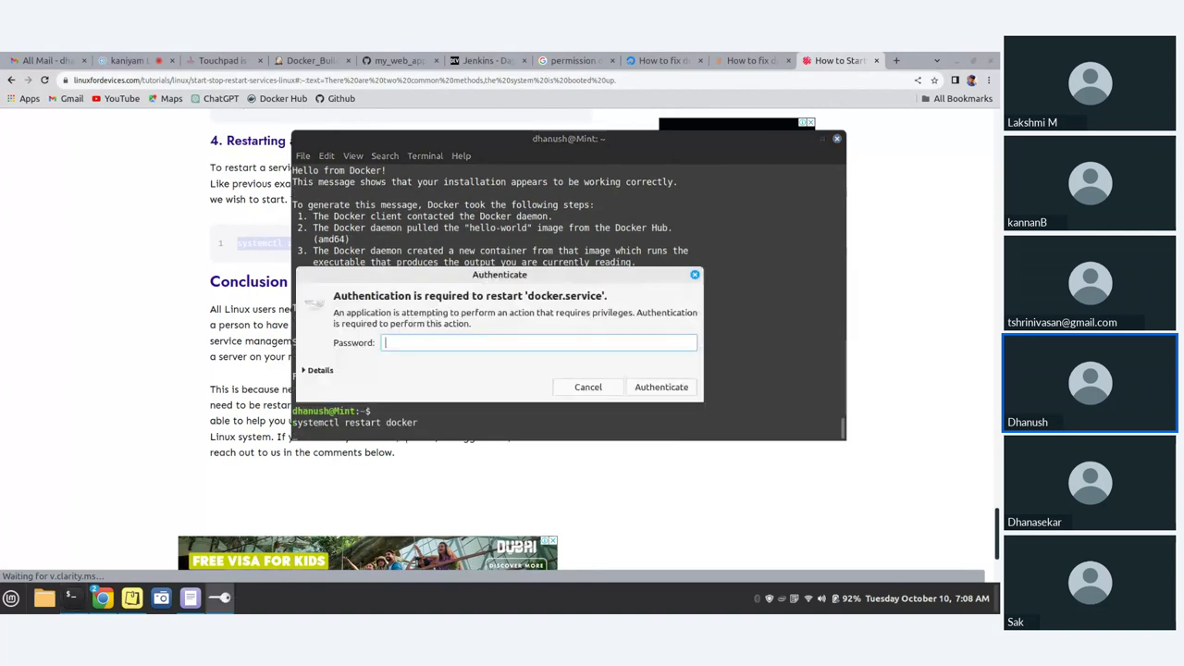
{"action": "type", "text": "********"}
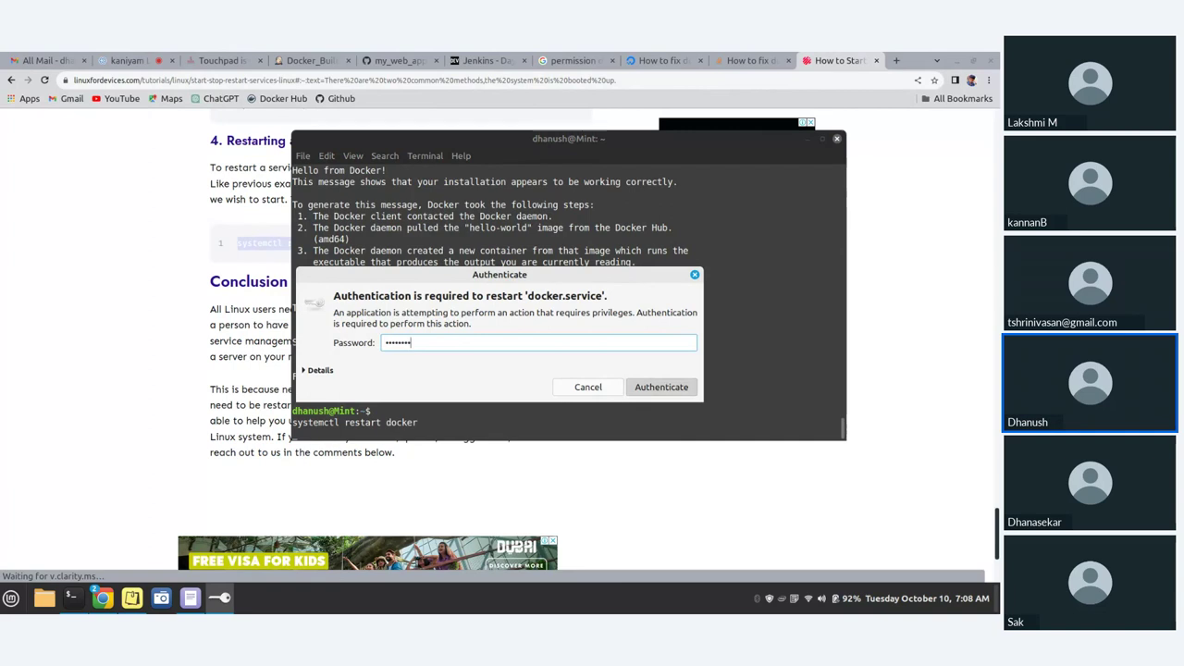
{"action": "key", "text": "Return"}
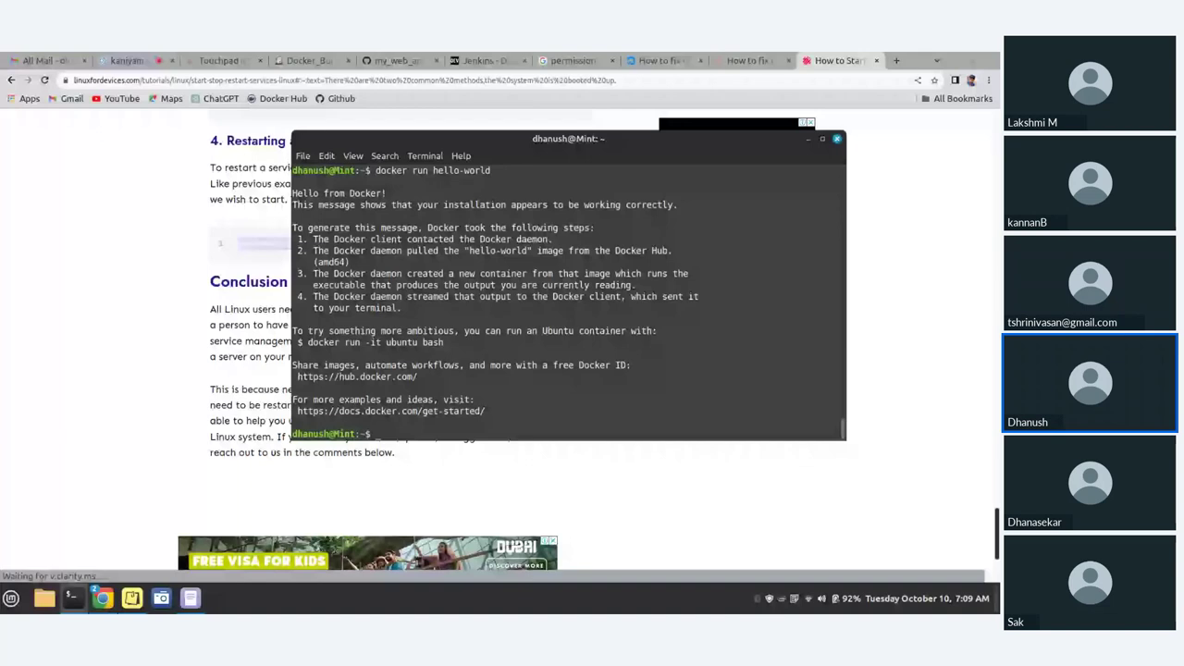
- Expand the 'How to restart service in Linux?' answer in the Google results
{"action": "left_click", "coordinate": [12, 80]}
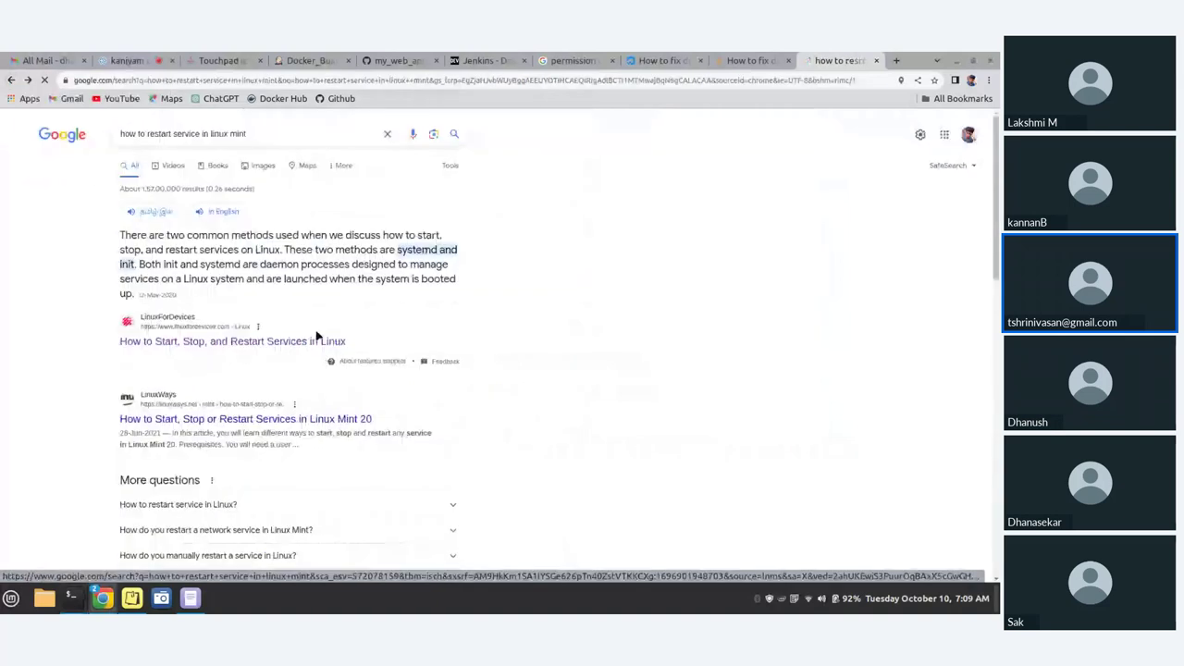
{"action": "scroll", "coordinate": [310, 370], "scroll_direction": "down", "scroll_amount": 3}
{"action": "left_click", "coordinate": [299, 381]}
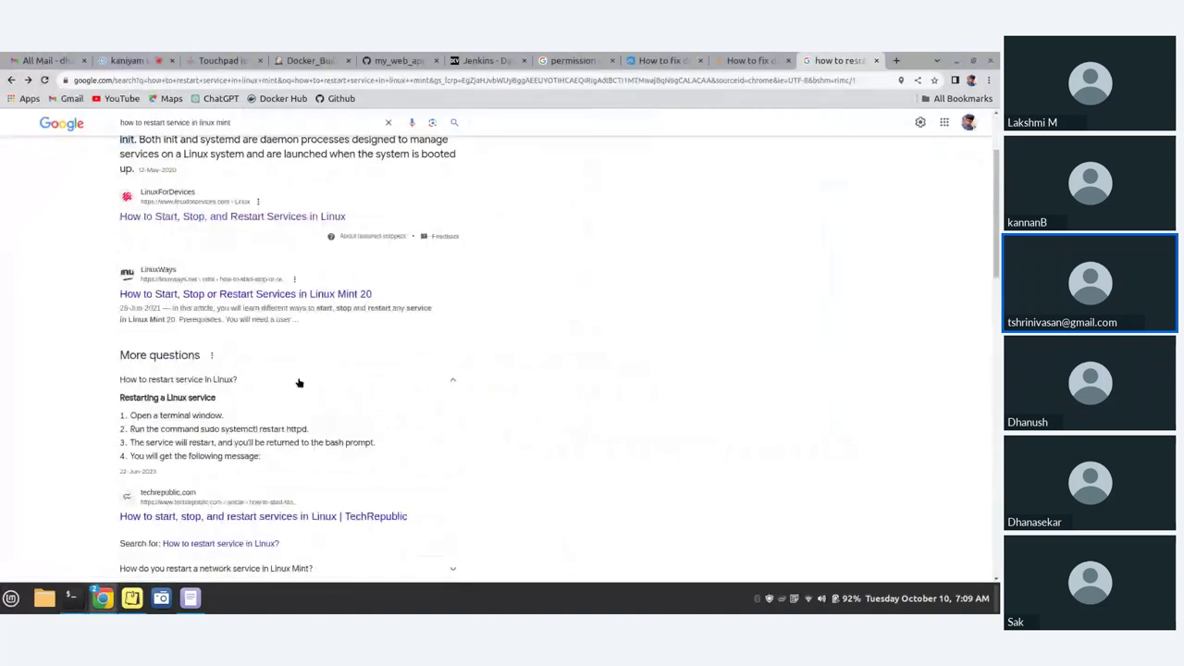
- Edit the recalled restart command into systemctl status jenkins and run it
{"action": "left_click", "coordinate": [84, 602]}
{"action": "key", "text": "Up"}
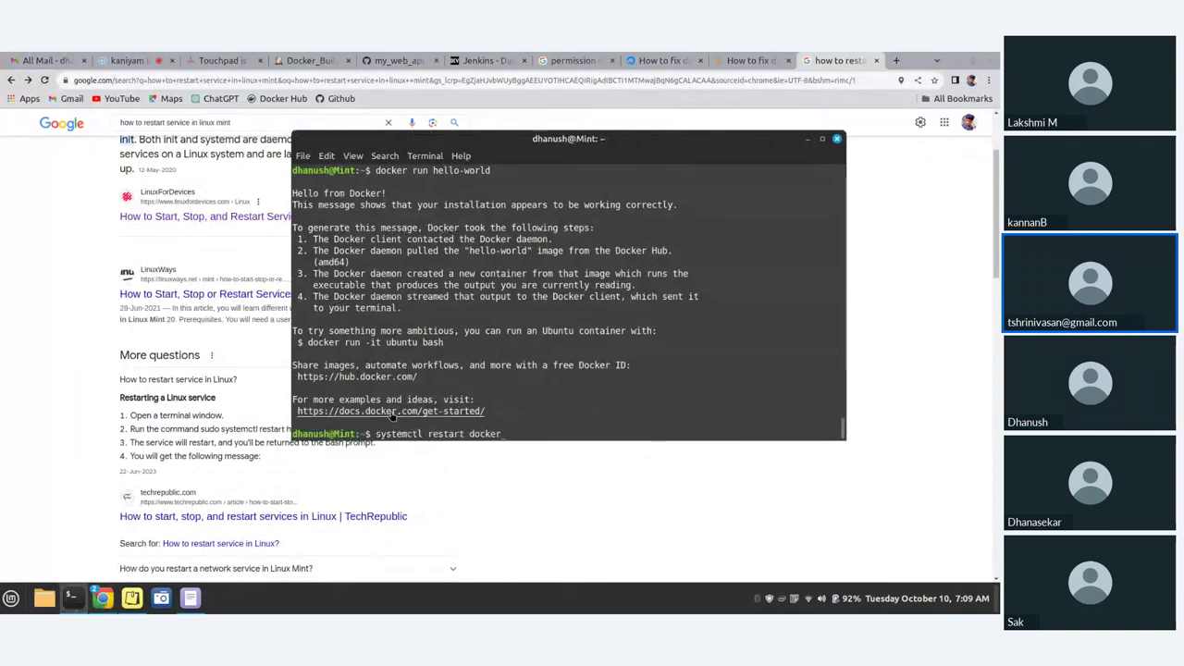
{"action": "left_click_drag", "start_coordinate": [375, 434], "coordinate": [503, 434]}
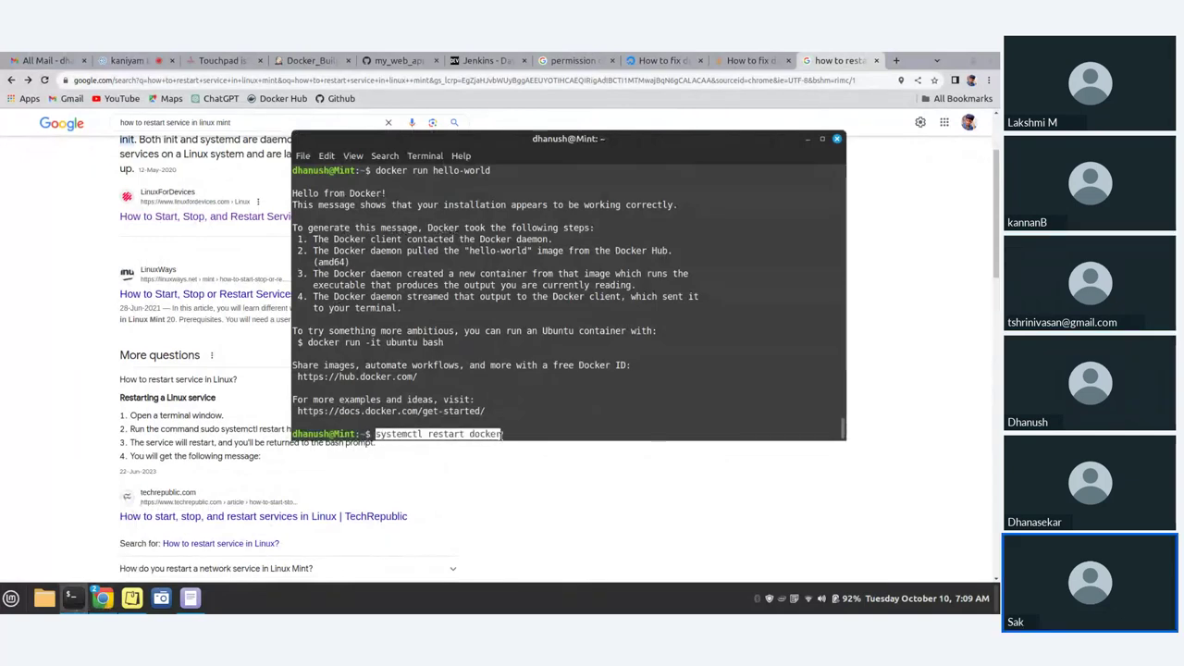
{"action": "left_click", "coordinate": [514, 435]}
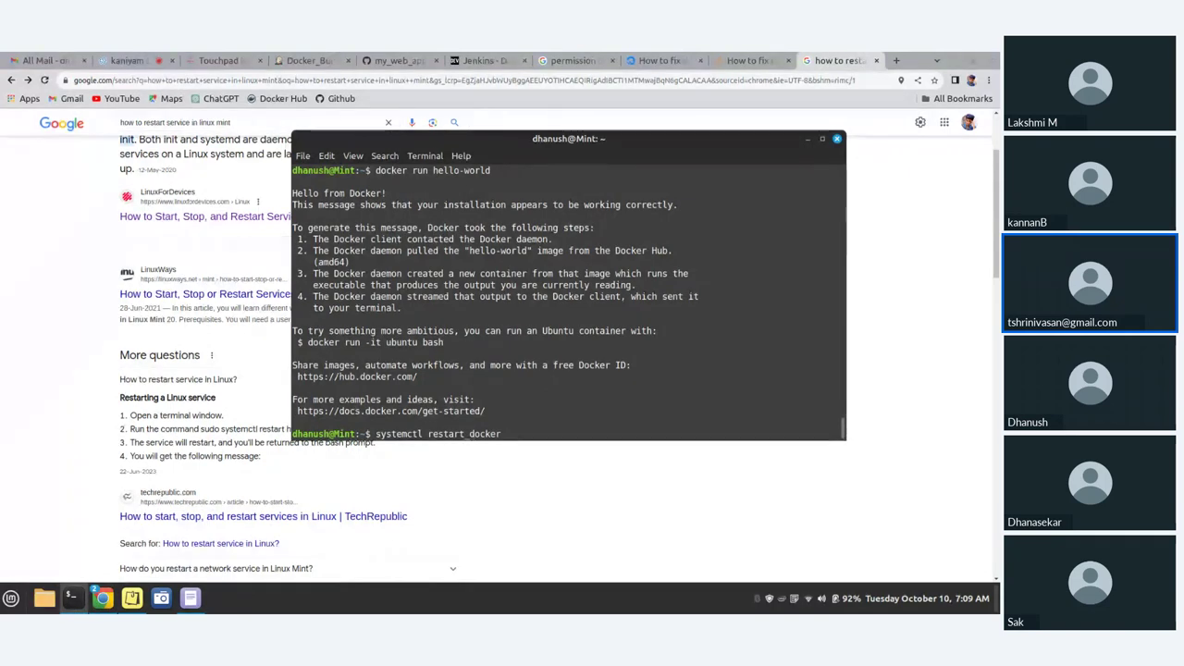
{"action": "key", "text": "BackSpace"}
{"action": "key", "text": "BackSpace"}
{"action": "key", "text": "BackSpace"}
{"action": "key", "text": "BackSpace"}
{"action": "key", "text": "BackSpace"}
{"action": "key", "text": "BackSpace"}
{"action": "key", "text": "BackSpace"}
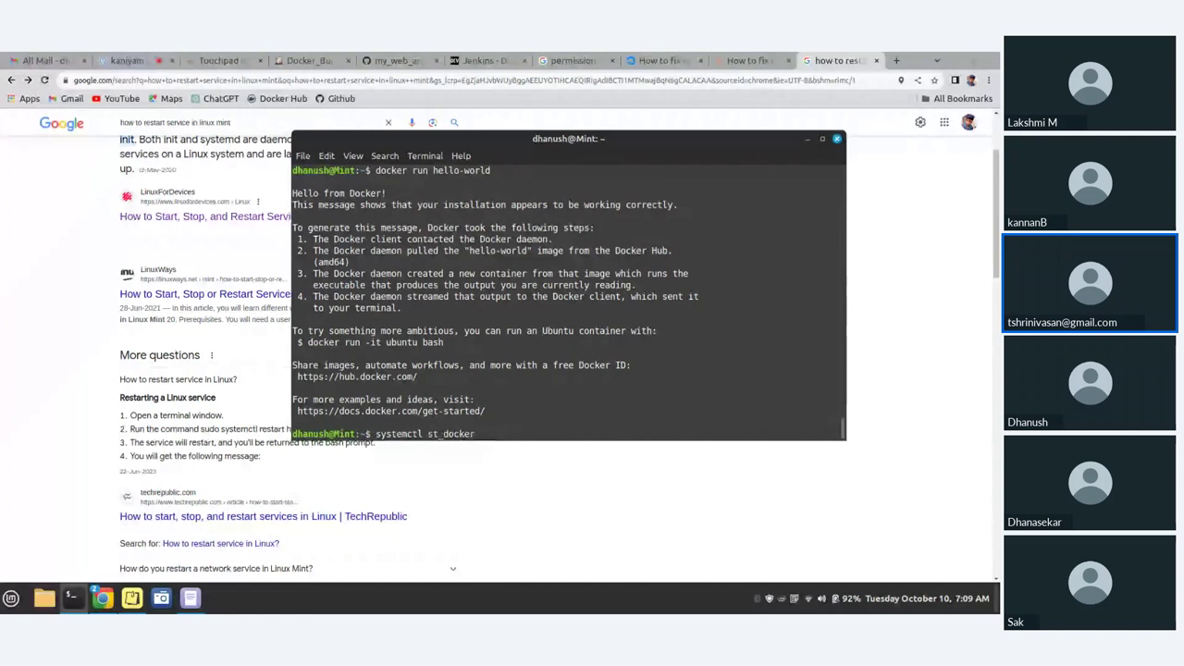
{"action": "type", "text": "status"}
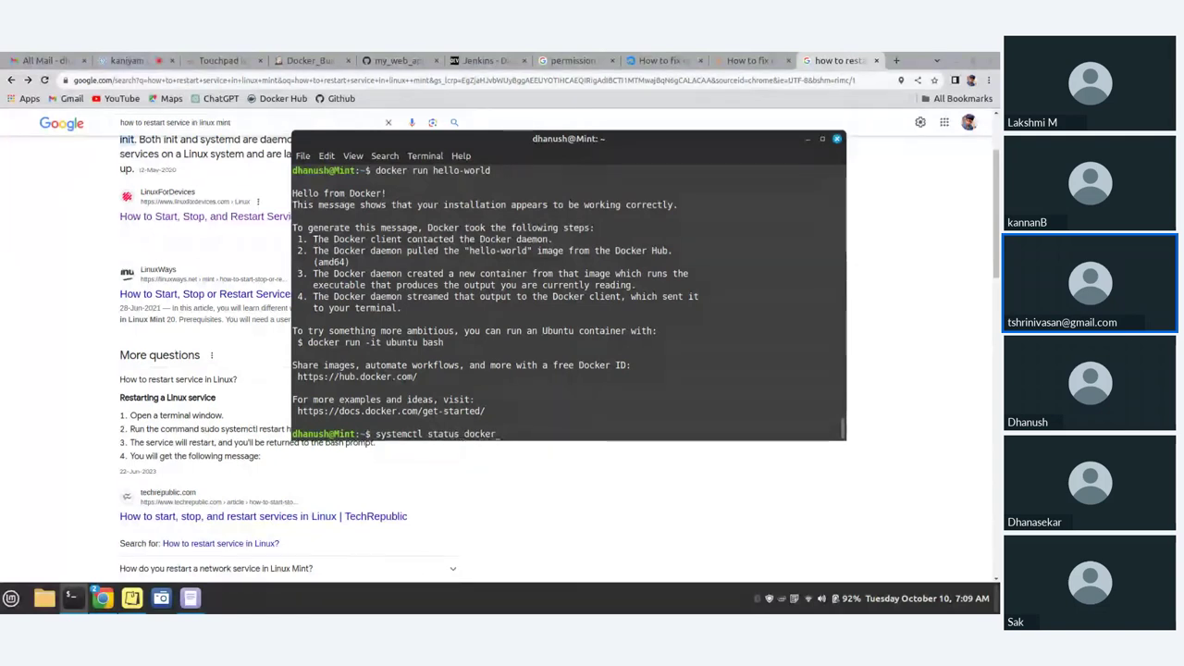
{"action": "key", "text": "BackSpace"}
{"action": "key", "text": "BackSpace"}
{"action": "key", "text": "BackSpace"}
{"action": "key", "text": "BackSpace"}
{"action": "key", "text": "BackSpace"}
{"action": "key", "text": "BackSpace"}
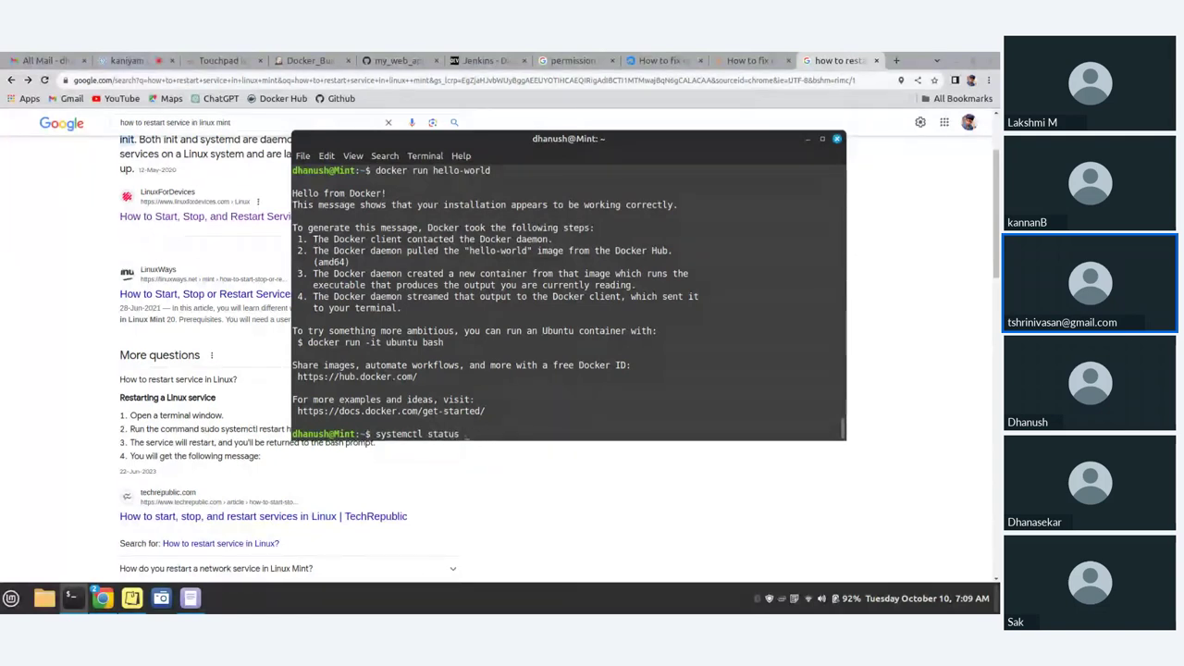
{"action": "type", "text": "jenk"}
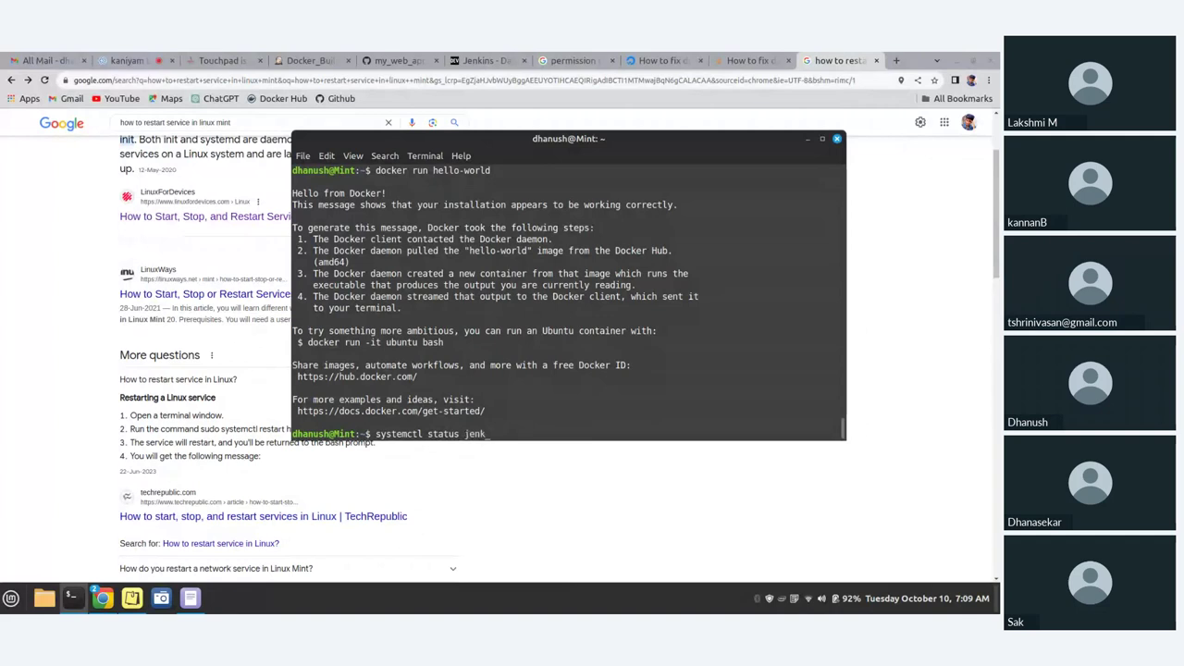
{"action": "type", "text": "in"}
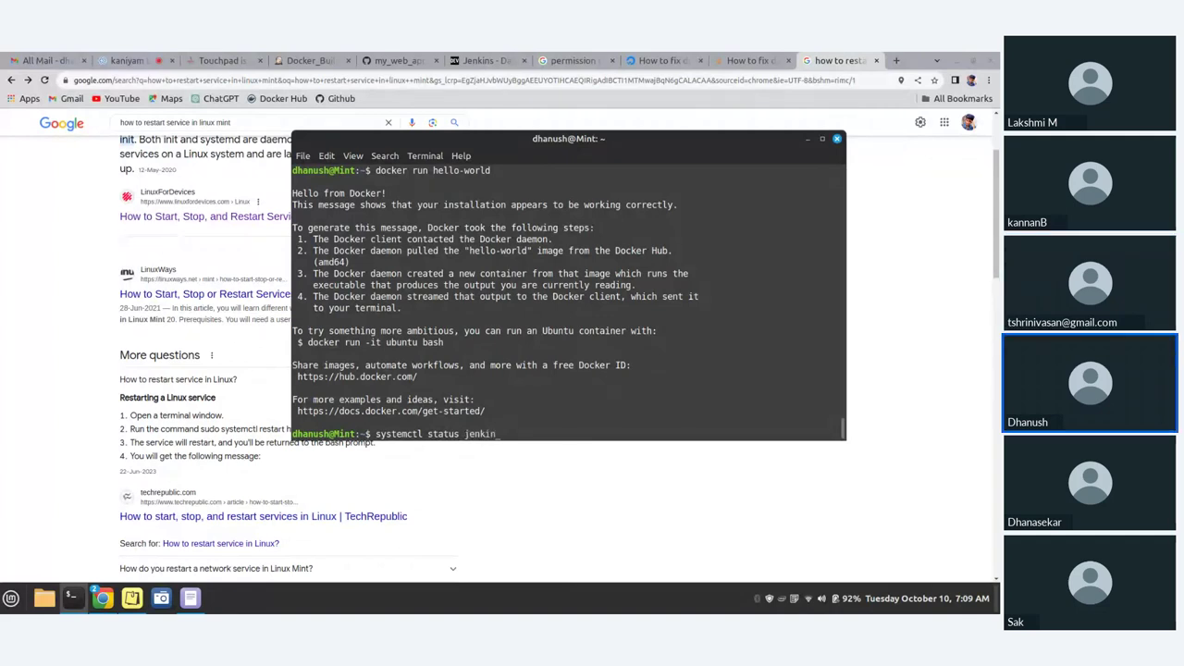
{"action": "type", "text": "s"}
{"action": "key", "text": "Return"}
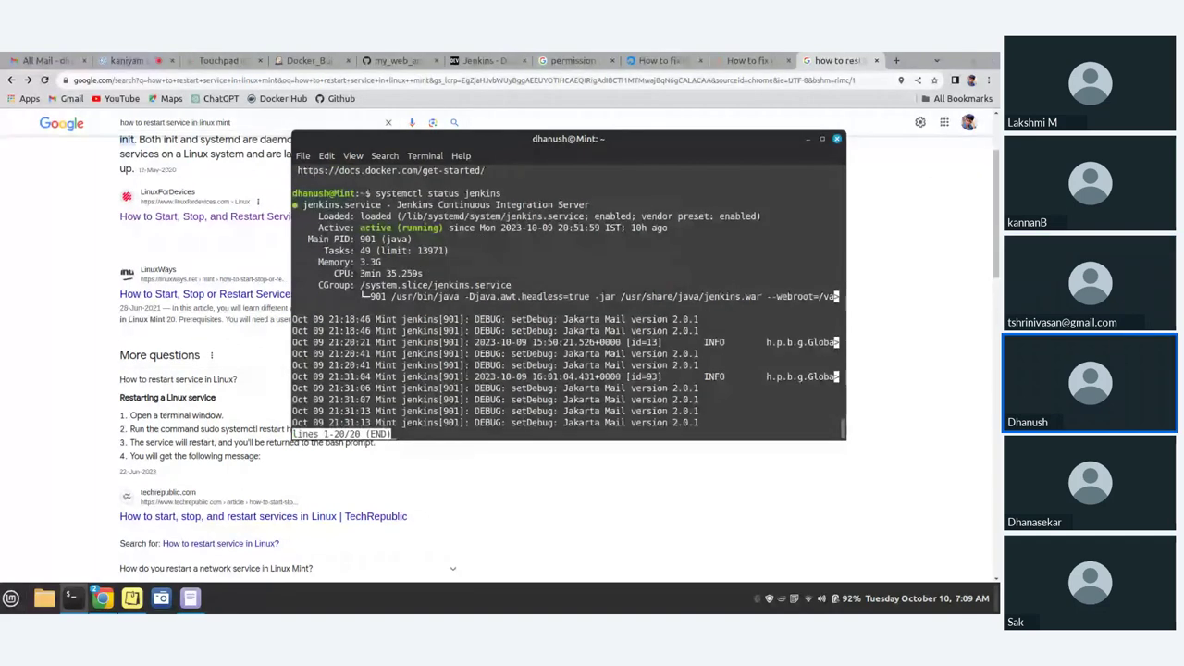
- Exit the status pager and run systemctl restart jenkins, authorizing with the password
{"action": "key", "text": "q"}
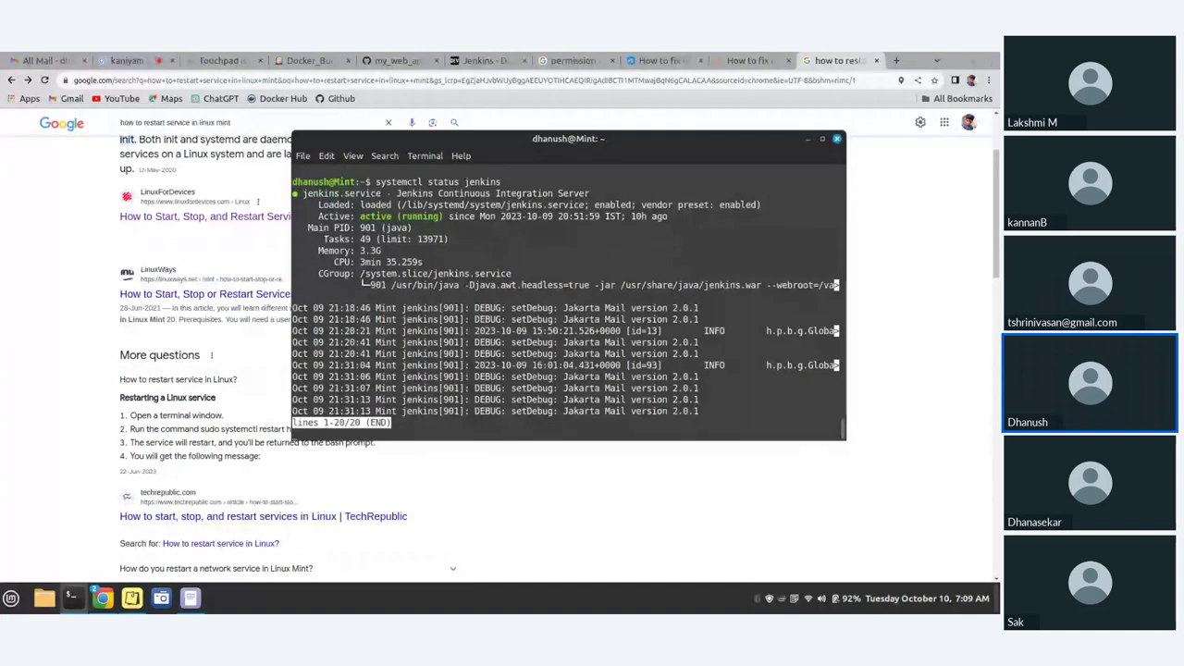
{"action": "key", "text": "ctrl+c"}
{"action": "key", "text": "Up"}
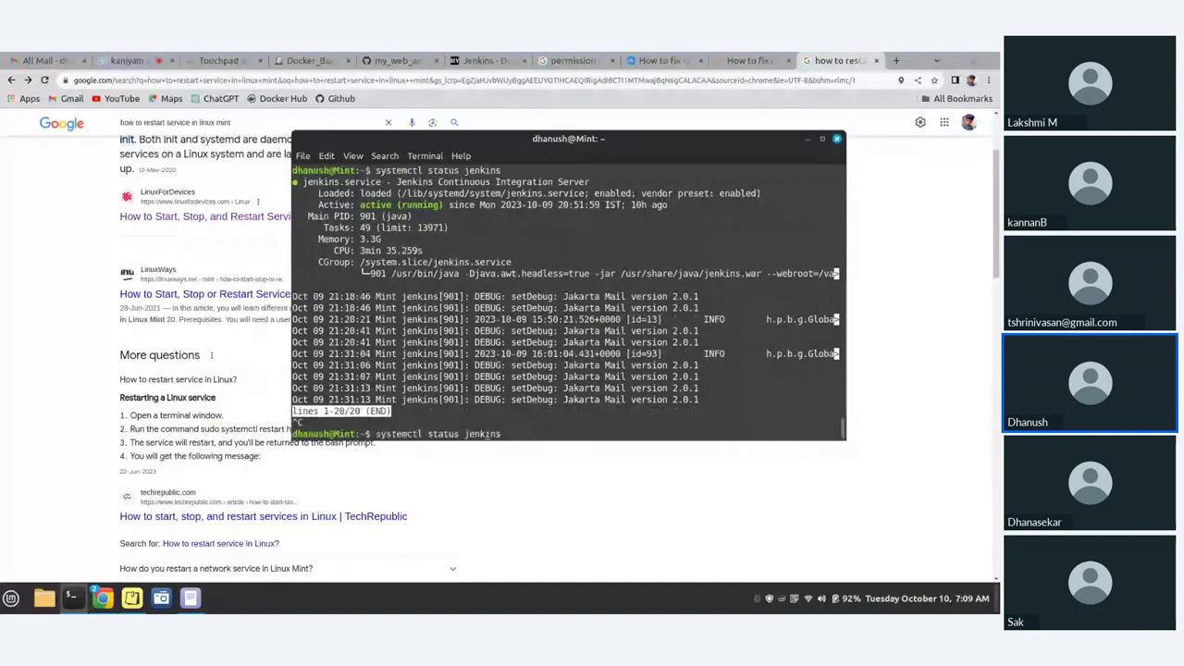
{"action": "key", "text": "Left"}
{"action": "key", "text": "Left"}
{"action": "key", "text": "Left"}
{"action": "key", "text": "Left"}
{"action": "key", "text": "Left"}
{"action": "key", "text": "Left"}
{"action": "key", "text": "Left"}
{"action": "key", "text": "Left"}
{"action": "key", "text": "BackSpace"}
{"action": "key", "text": "BackSpace"}
{"action": "key", "text": "BackSpace"}
{"action": "key", "text": "BackSpace"}
{"action": "key", "text": "BackSpace"}
{"action": "key", "text": "BackSpace"}
{"action": "type", "text": "restart"}
{"action": "key", "text": "Return"}
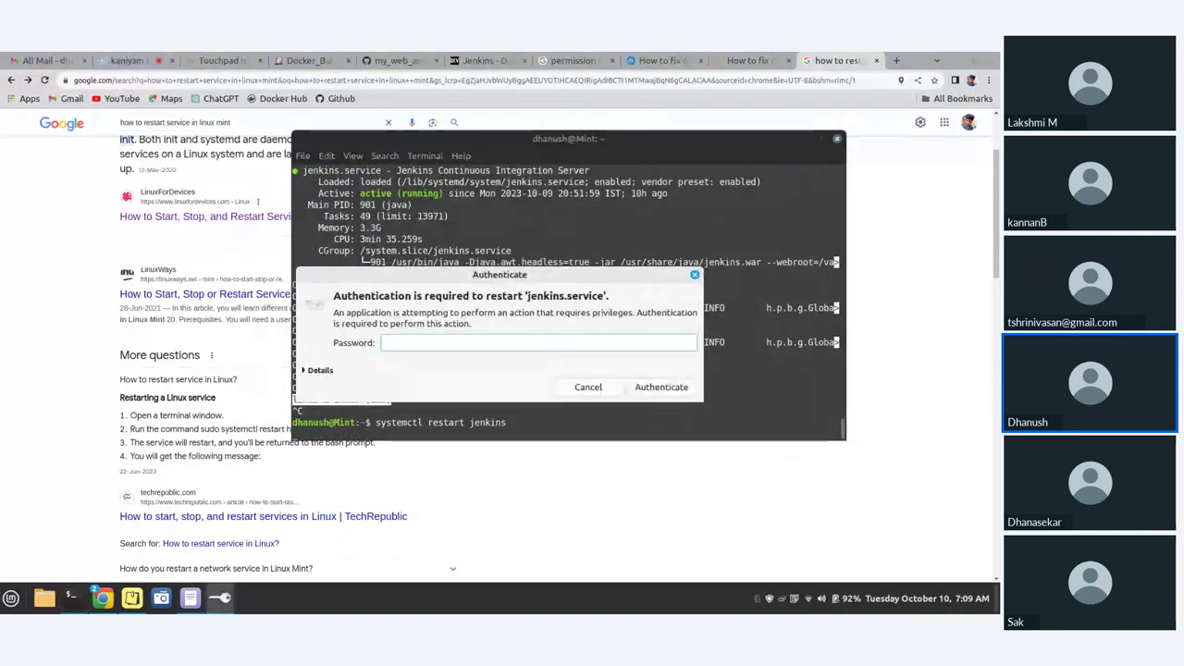
{"action": "type", "text": "••"}
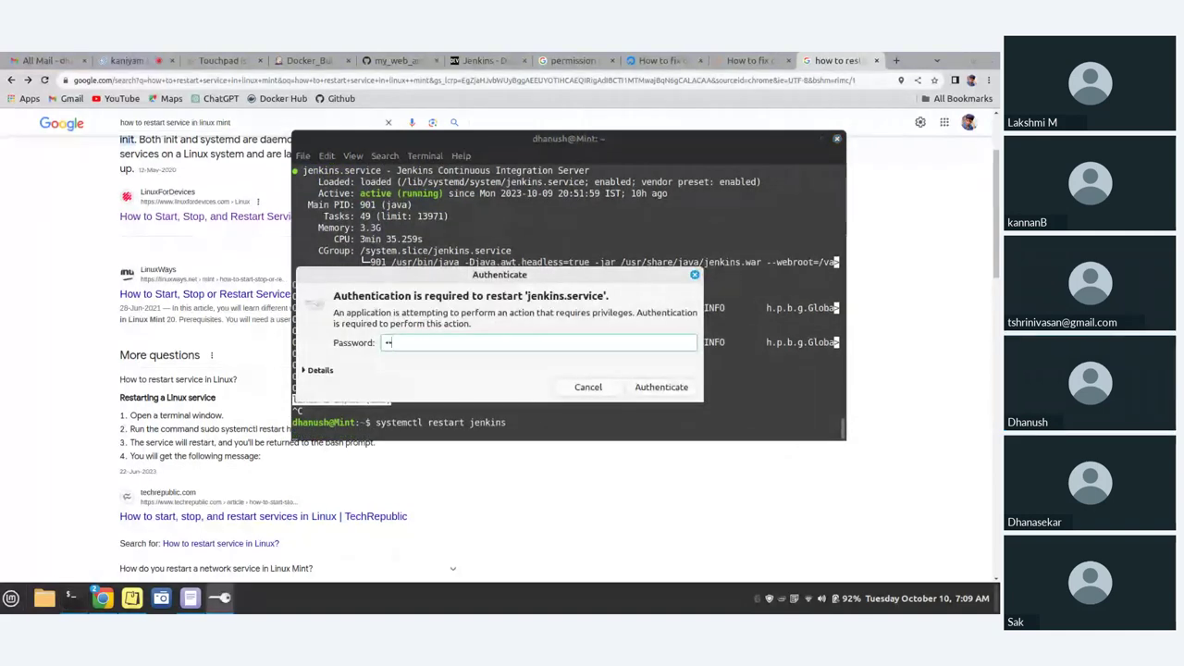
{"action": "key", "text": "Return"}
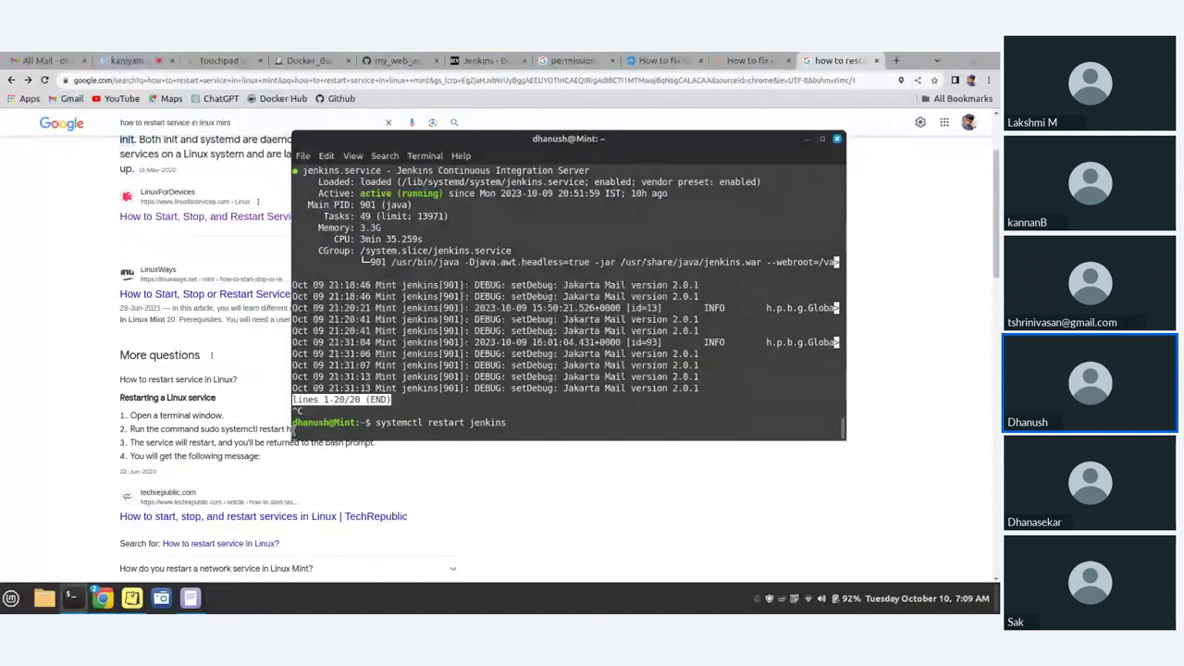
- Maximize the terminal window to fill the screen
{"action": "scroll", "coordinate": [298, 432], "scroll_direction": "up", "scroll_amount": 3}
{"action": "scroll", "coordinate": [300, 433], "scroll_direction": "down", "scroll_amount": 3}
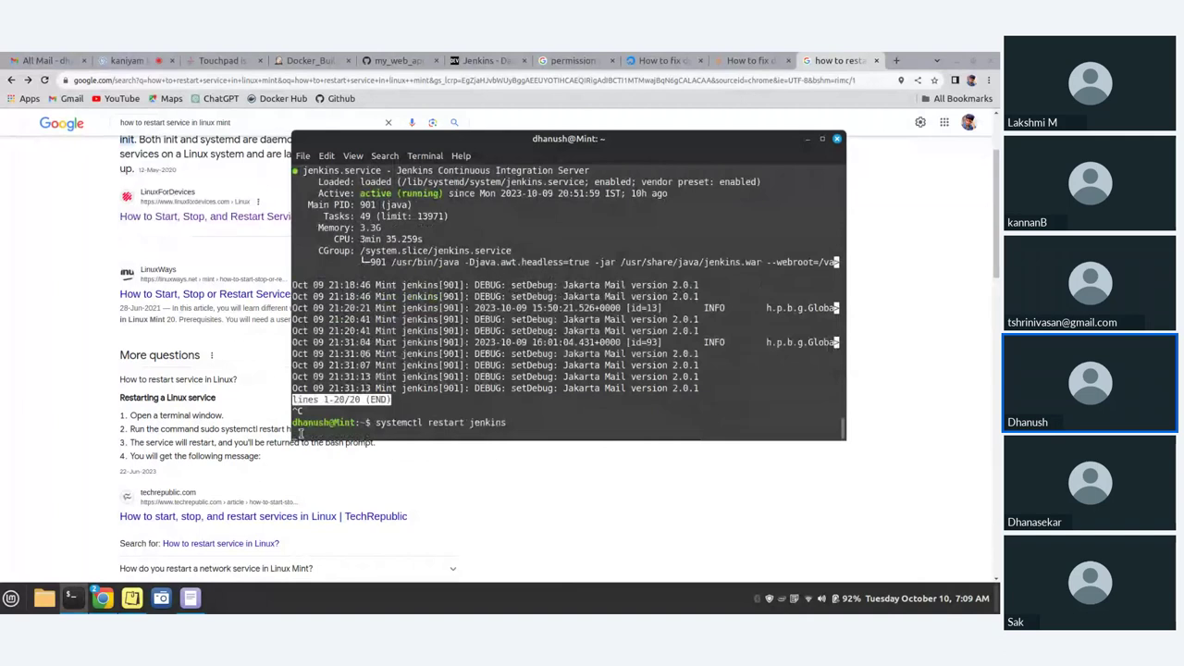
{"action": "left_click", "coordinate": [822, 138]}
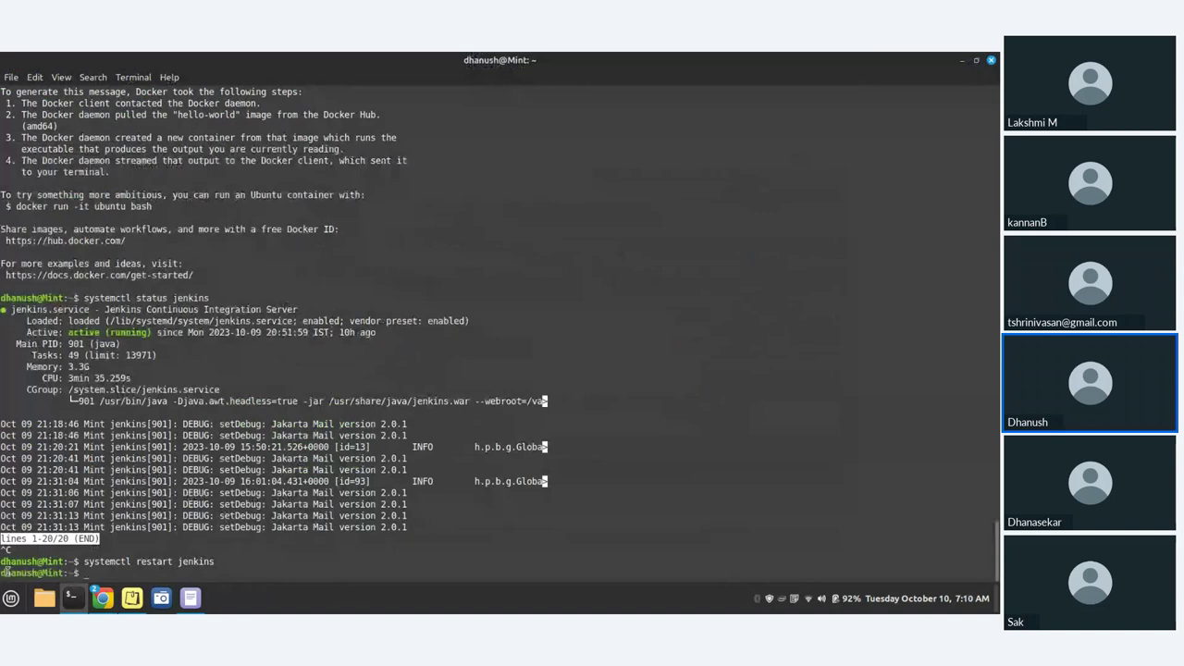
- Re-run systemctl status jenkins to confirm it is running since 07:10, then return to Chrome
{"action": "key", "text": "Up"}
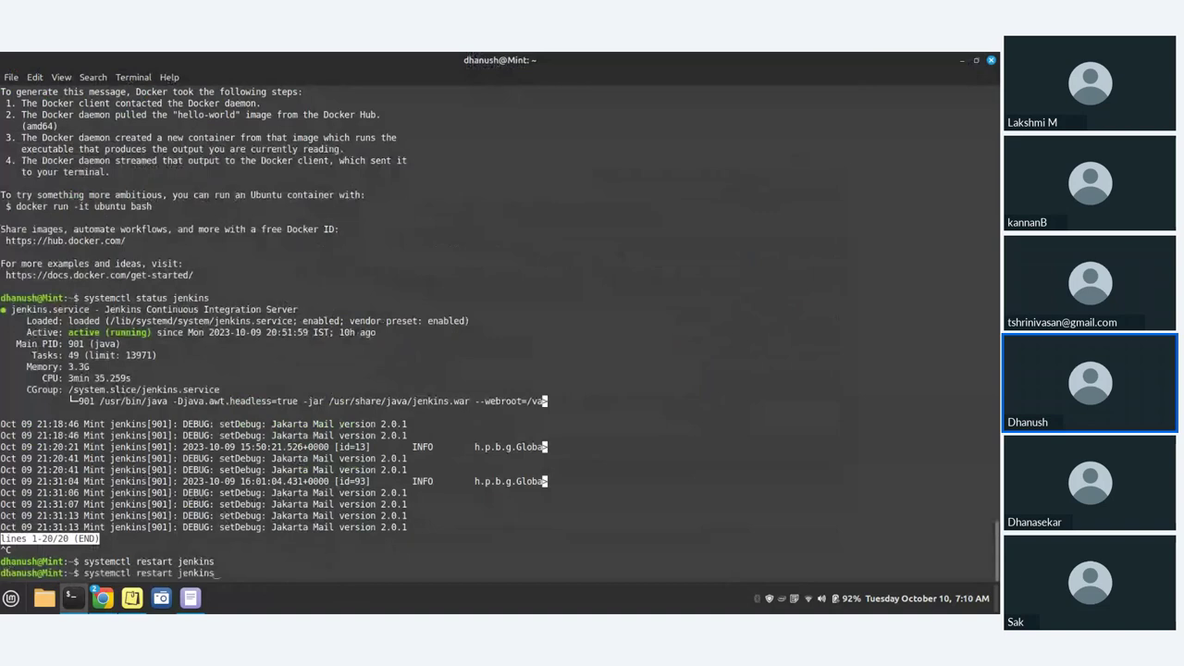
{"action": "key", "text": "Up"}
{"action": "key", "text": "Return"}
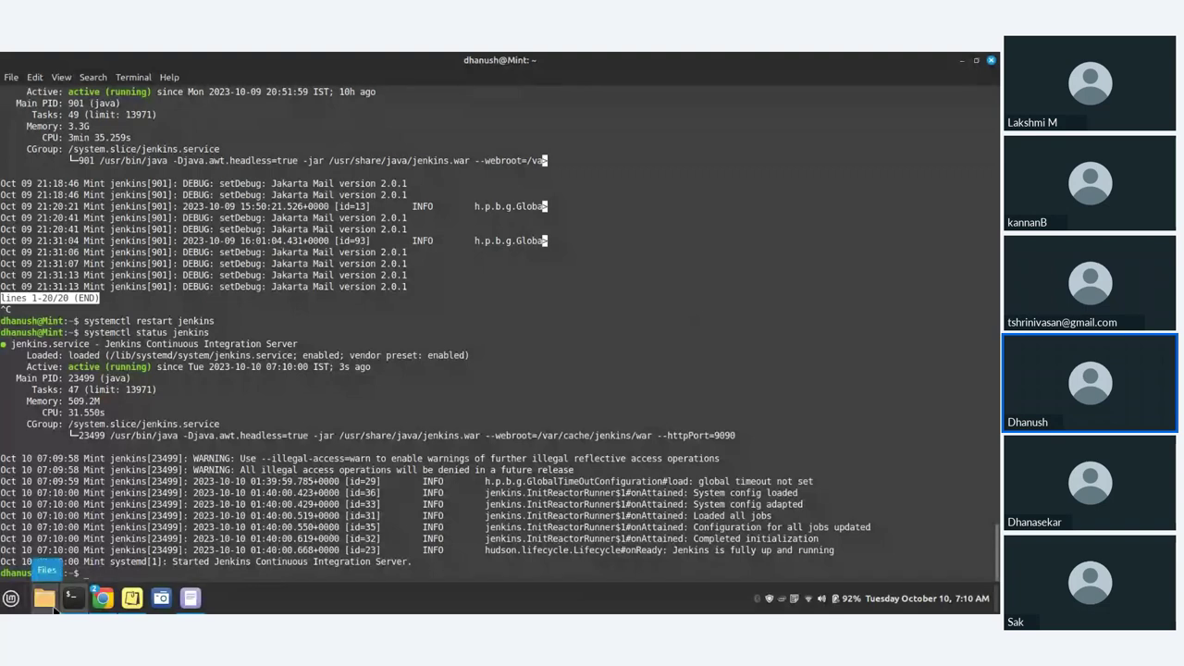
{"action": "mouse_move", "coordinate": [104, 598]}
{"action": "left_click", "coordinate": [61, 549]}
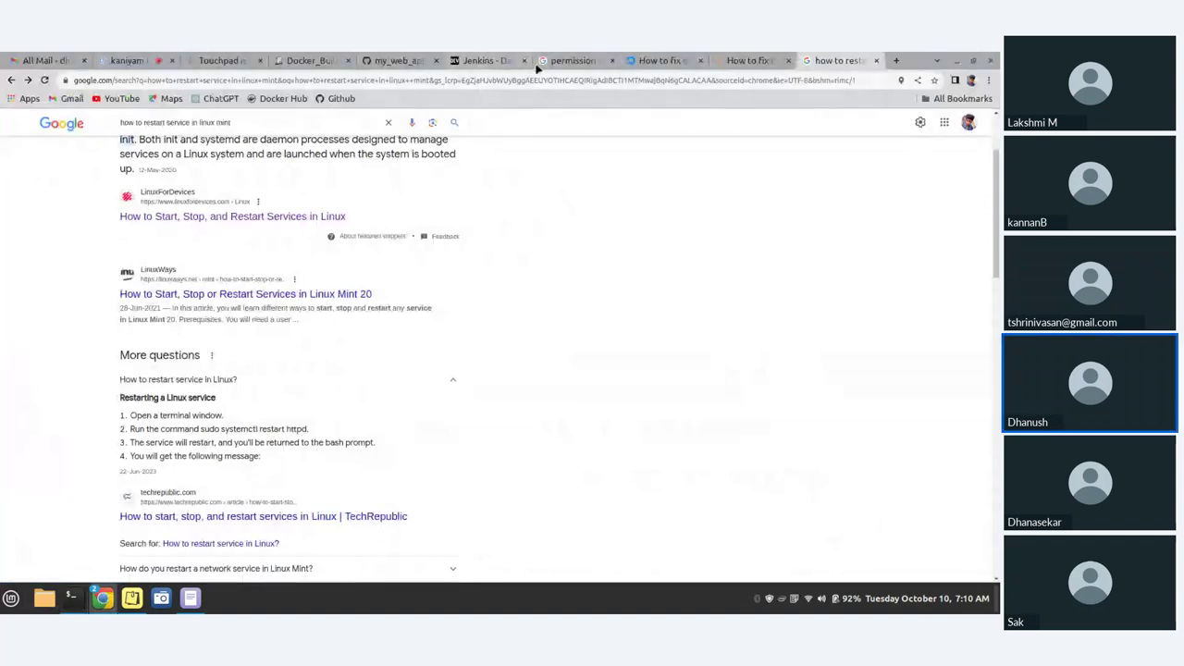
- Go from the Docker_Build console tab to the Dashboard, landing on the Jenkins sign-in page
{"action": "left_click", "coordinate": [314, 60]}
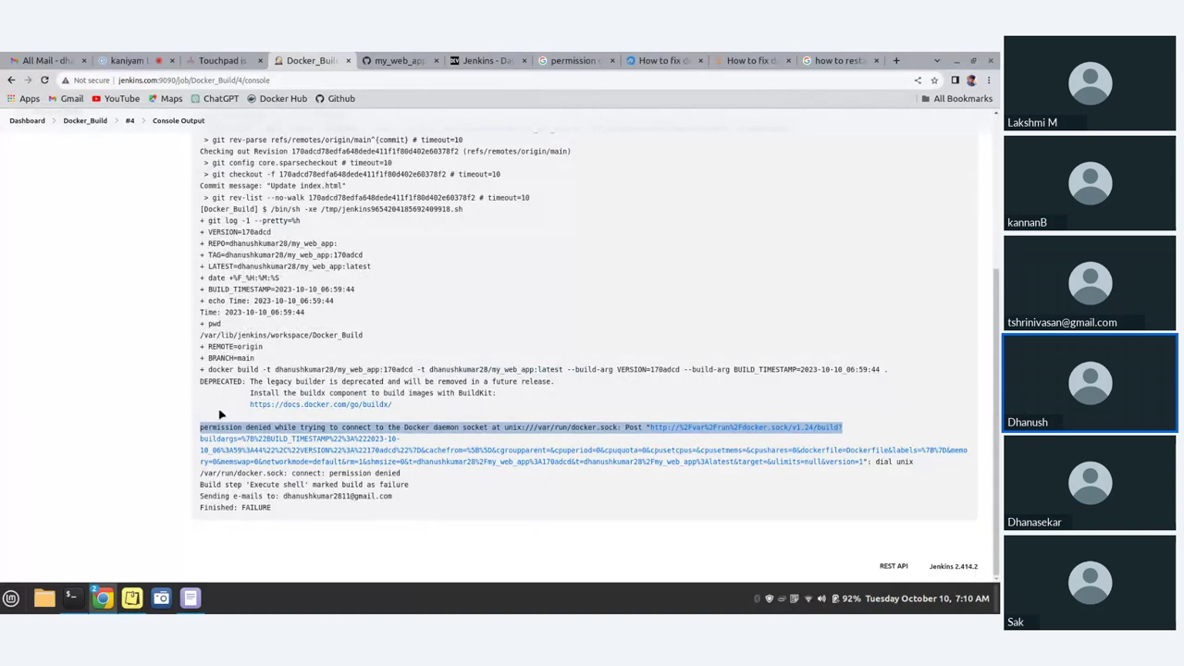
{"action": "scroll", "coordinate": [109, 340], "scroll_direction": "up", "scroll_amount": 3}
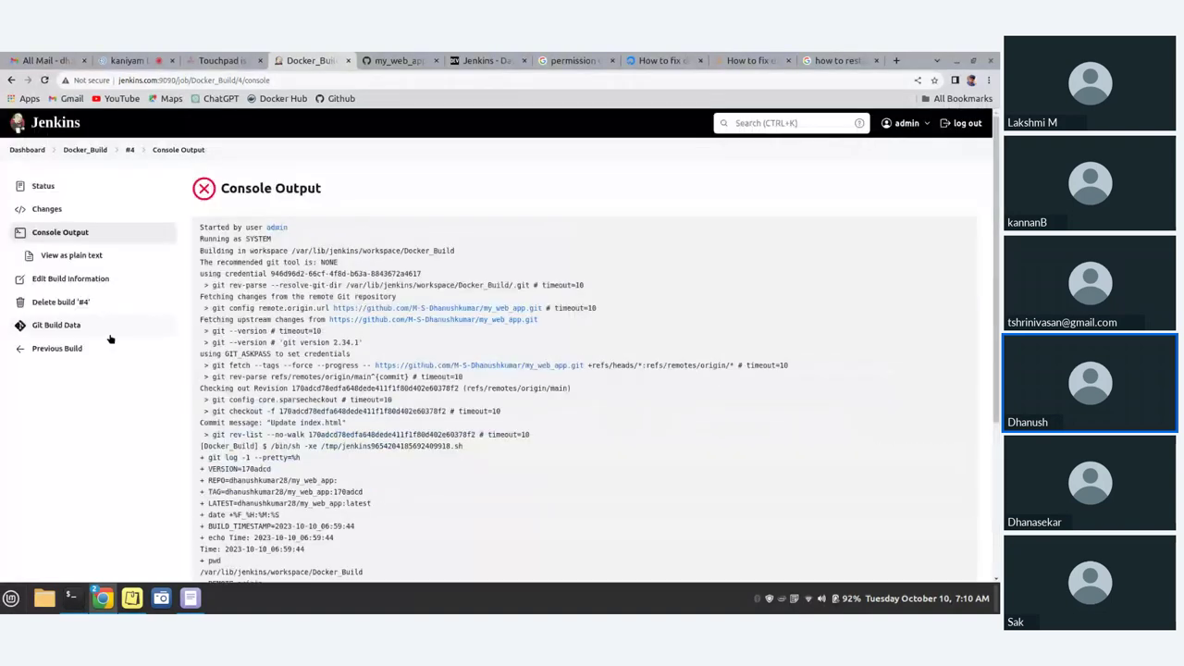
{"action": "left_click", "coordinate": [27, 151]}
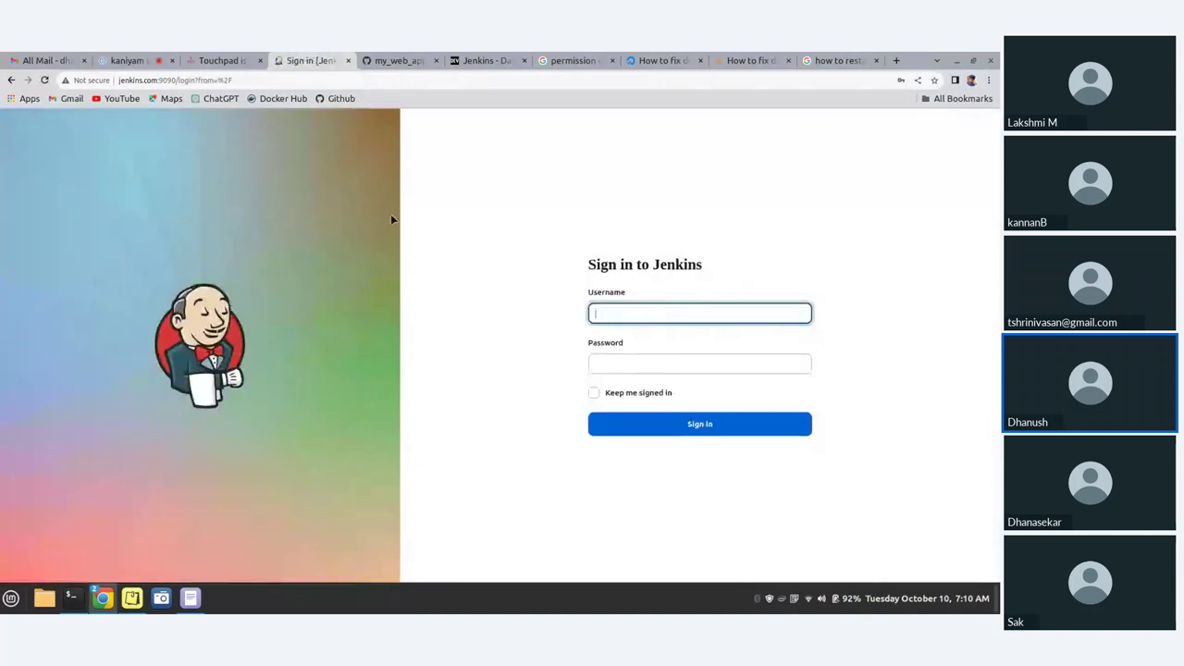
- Sign in to Jenkins as admin, decline saving the password, and open Docker_Build
{"action": "left_click", "coordinate": [620, 310]}
{"action": "type", "text": "admin"}
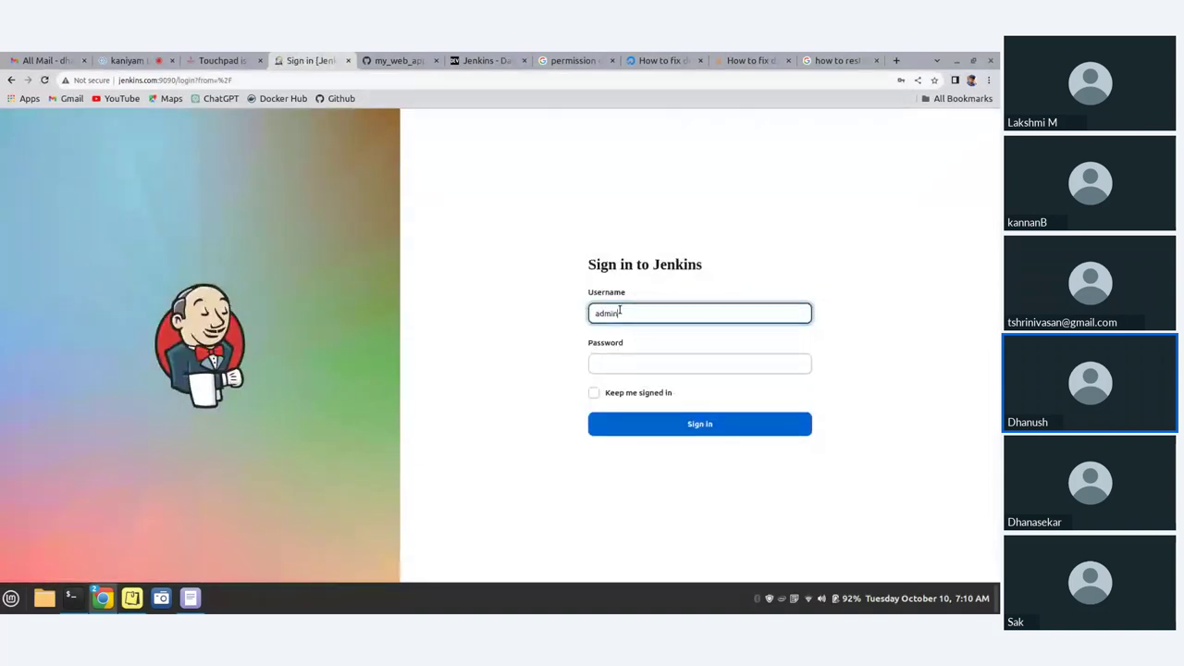
{"action": "key", "text": "Tab"}
{"action": "type", "text": "••••••"}
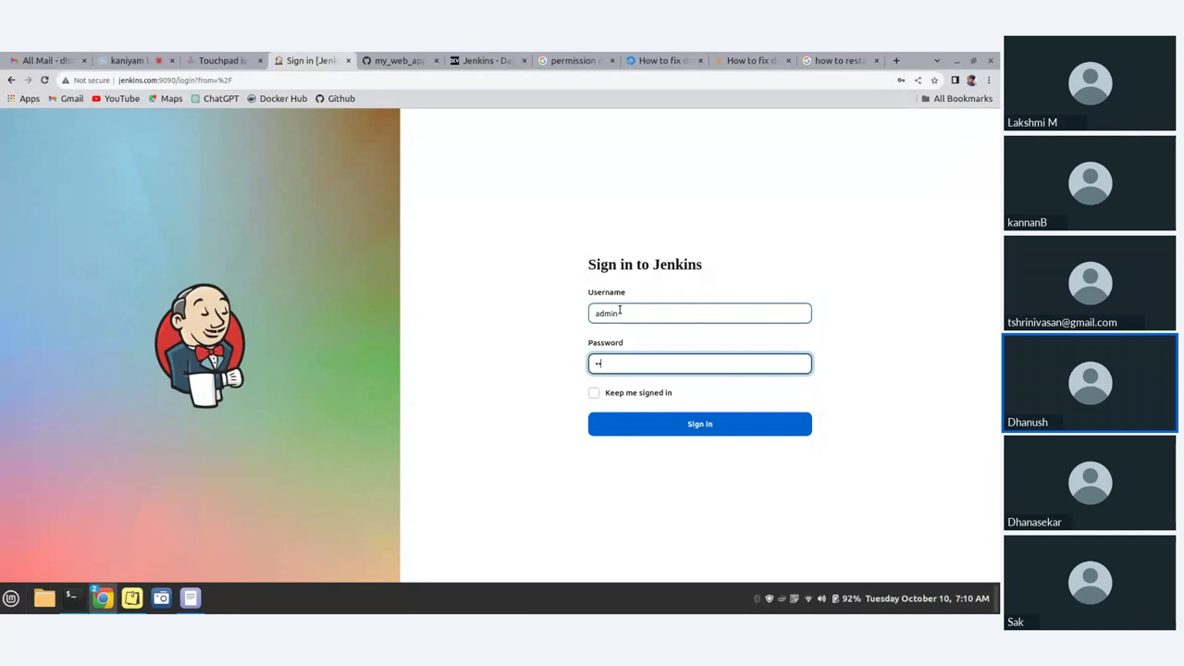
{"action": "type", "text": "••"}
{"action": "key", "text": "Return"}
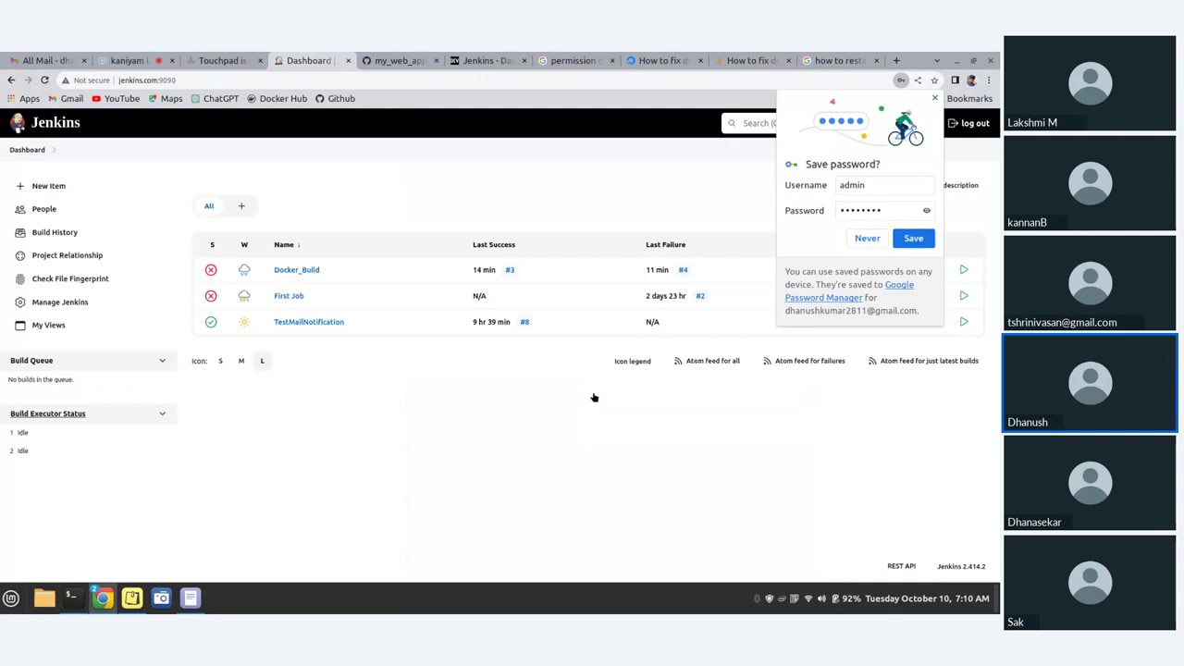
{"action": "left_click", "coordinate": [262, 289]}
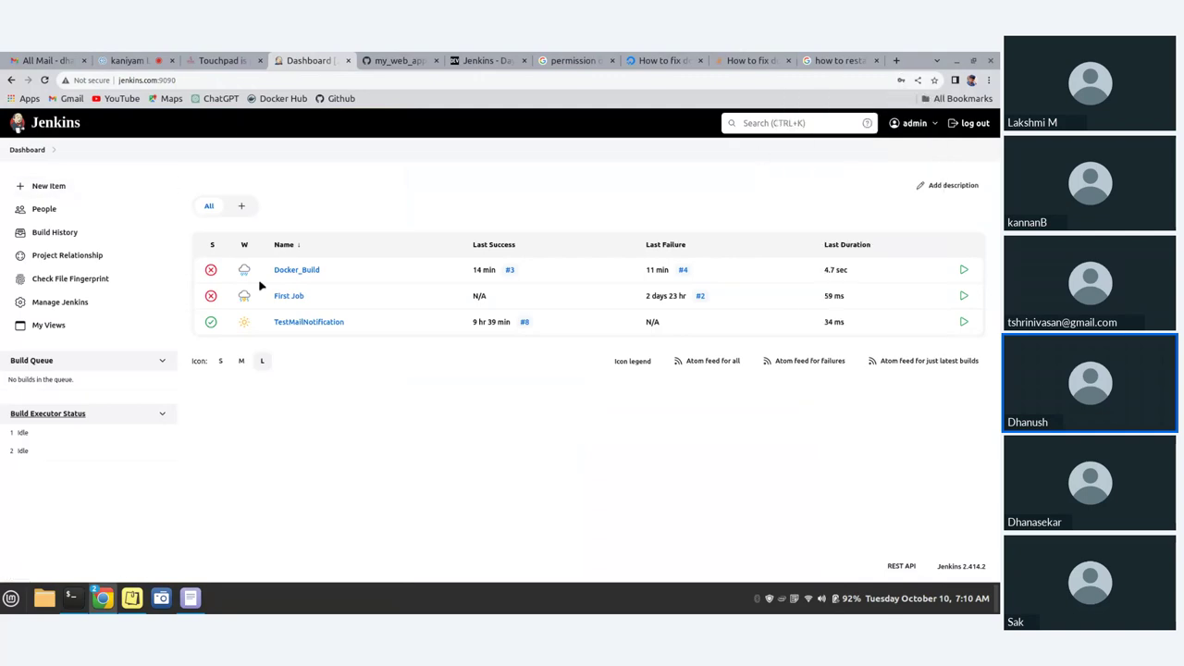
{"action": "left_click", "coordinate": [290, 271]}
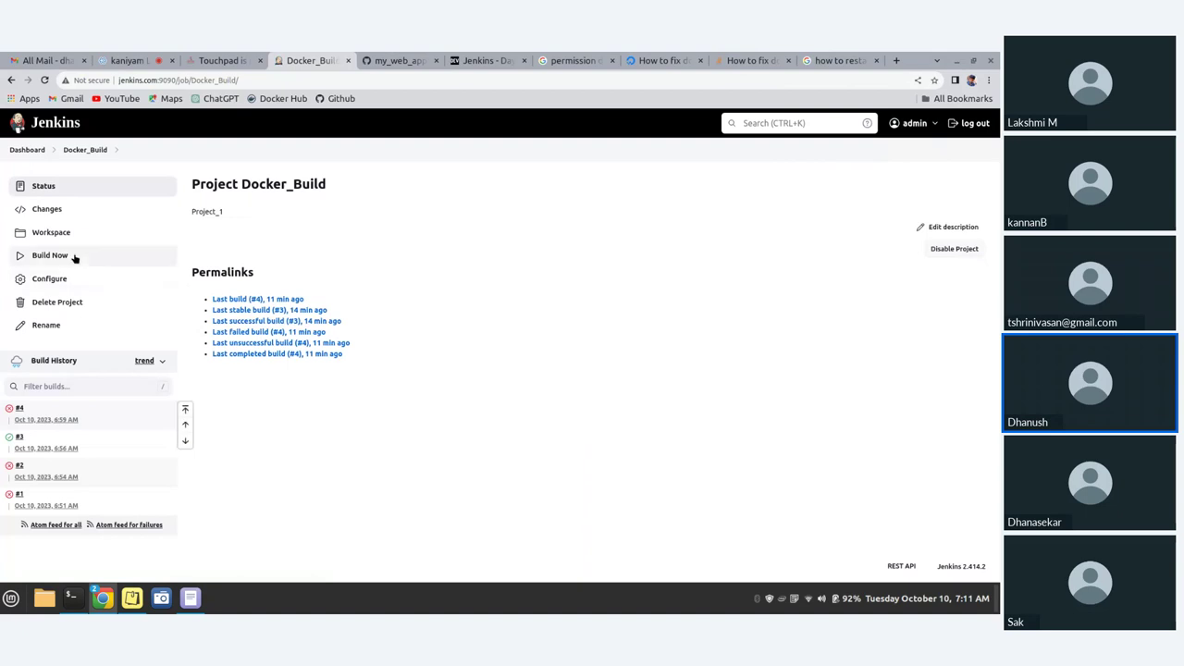
- Run build #5 and highlight the 'No such container: my_web_app_container' error in its console output
{"action": "left_click", "coordinate": [74, 257]}
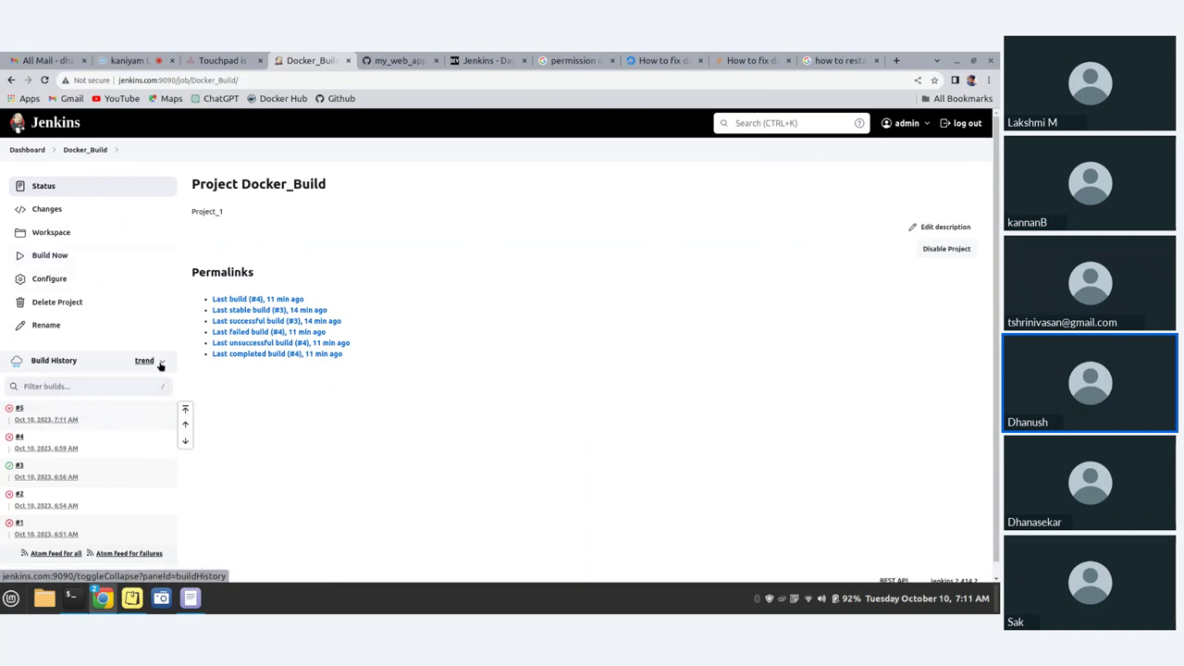
{"action": "left_click", "coordinate": [20, 412]}
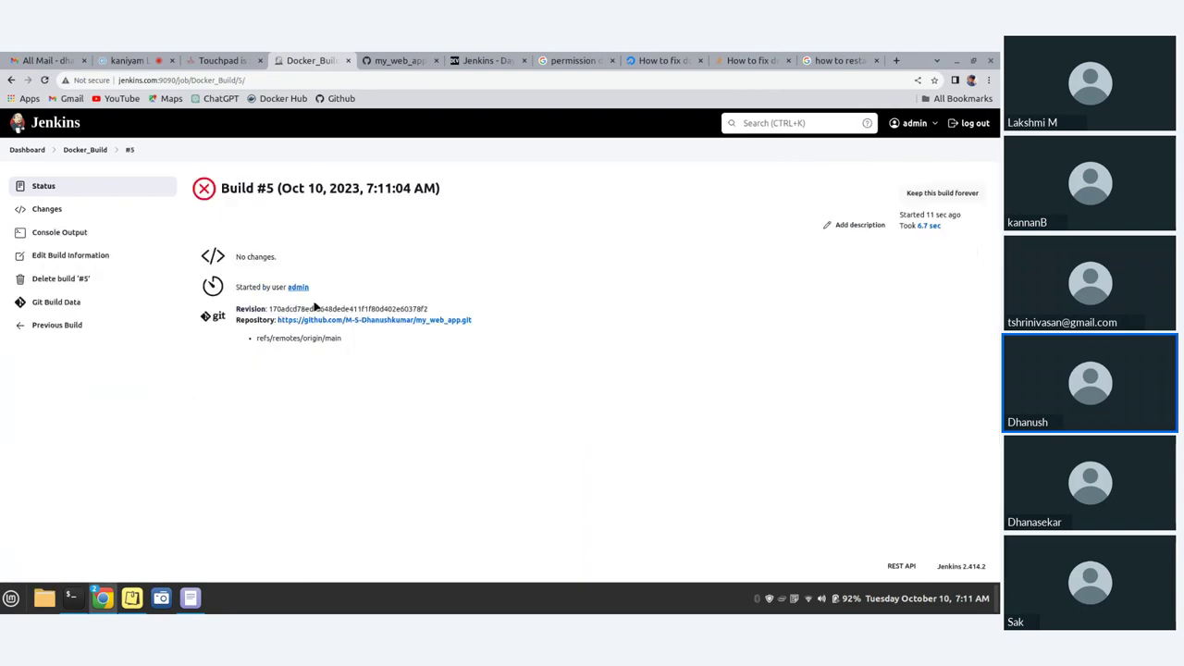
{"action": "left_click", "coordinate": [60, 236]}
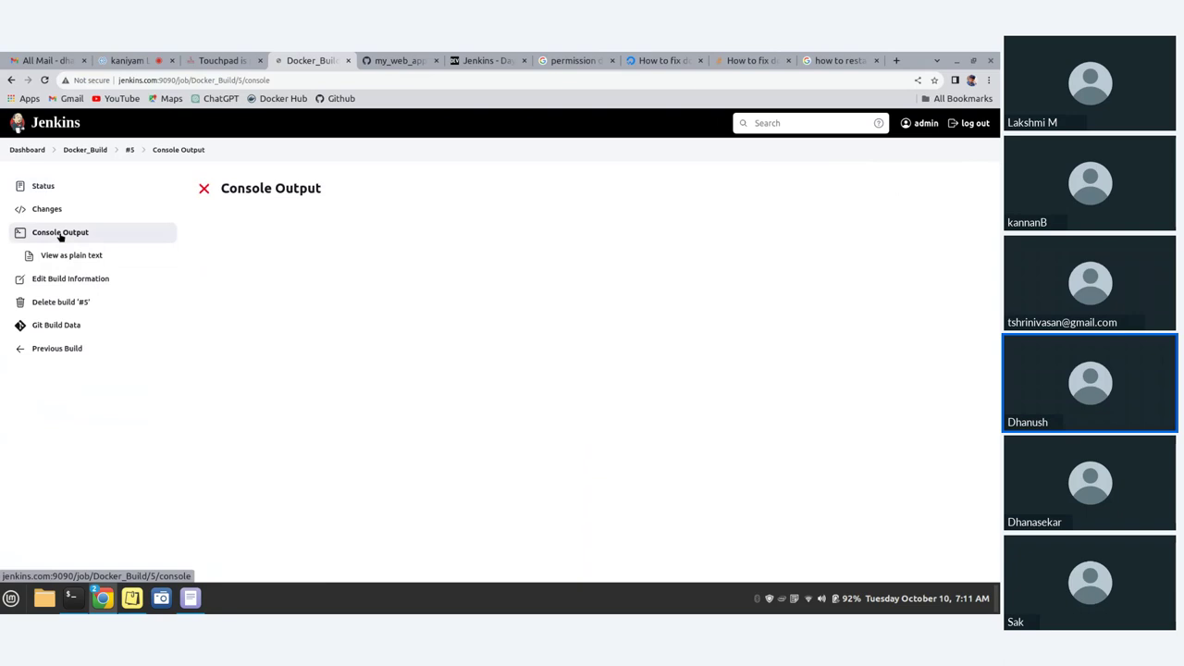
{"action": "scroll", "coordinate": [484, 388], "scroll_direction": "down", "scroll_amount": 3}
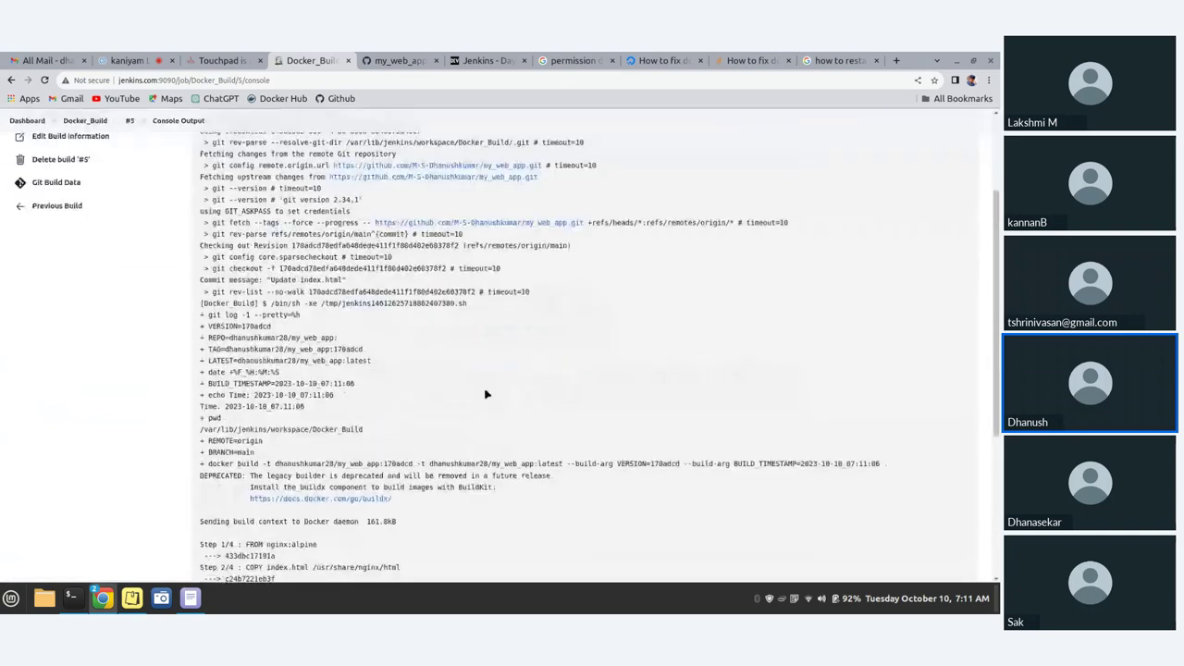
{"action": "scroll", "coordinate": [486, 394], "scroll_direction": "down", "scroll_amount": 5}
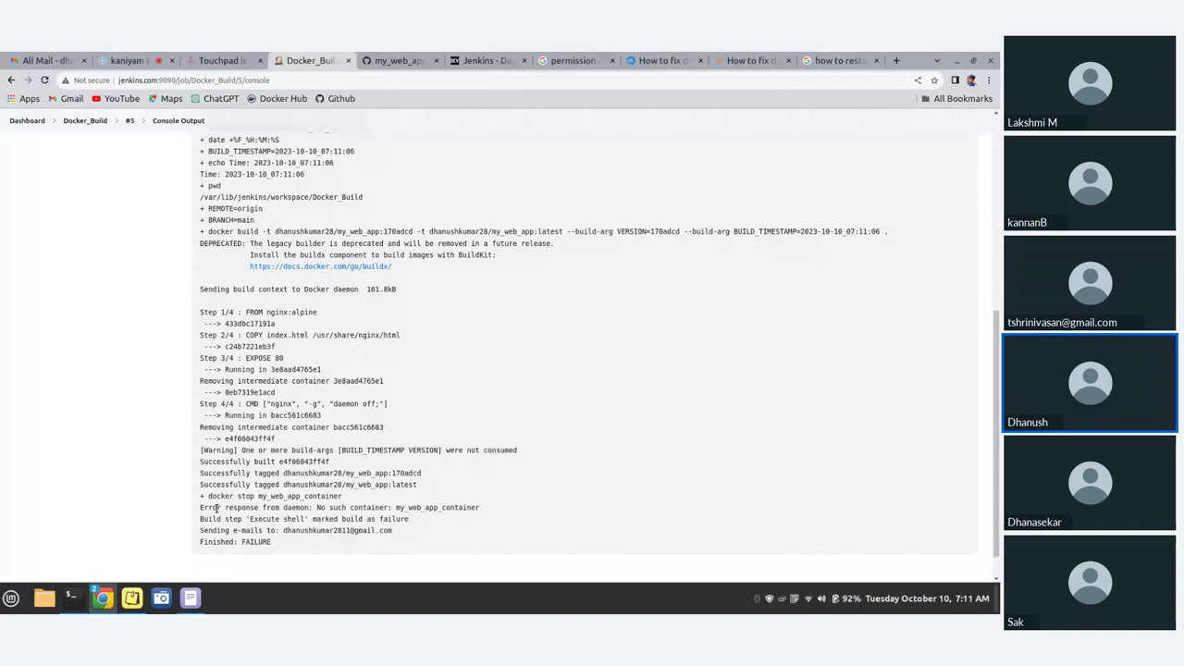
{"action": "left_click_drag", "start_coordinate": [200, 507], "coordinate": [451, 508]}
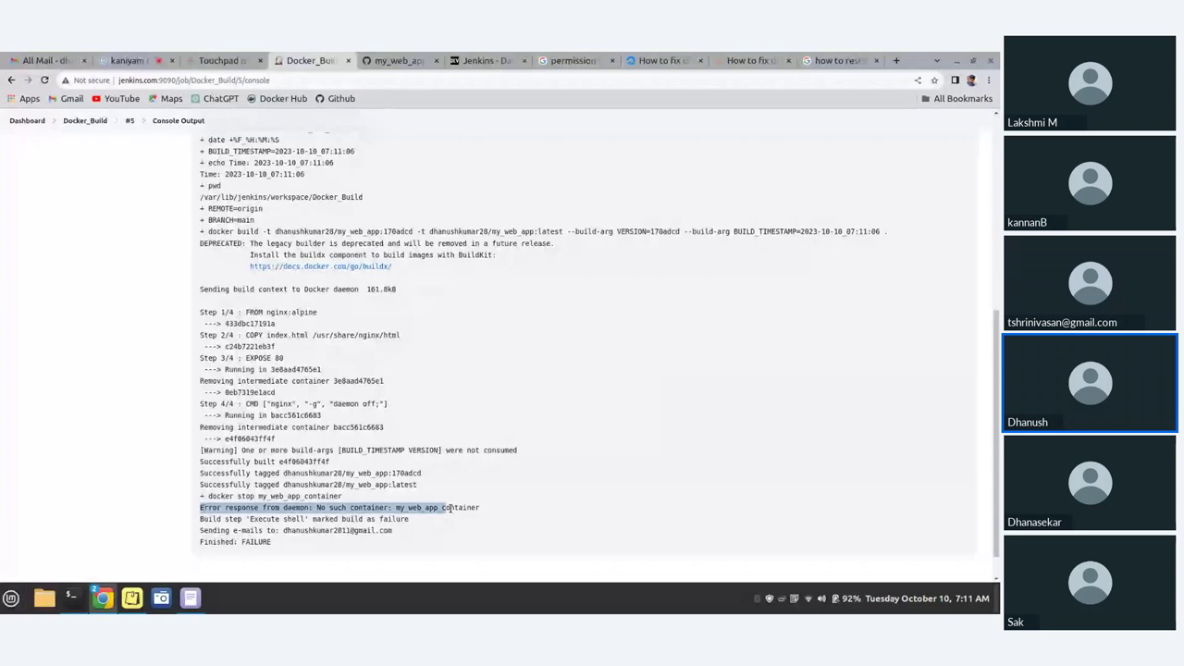
{"action": "triple_click", "coordinate": [481, 507]}
{"action": "mouse_move", "coordinate": [80, 607]}
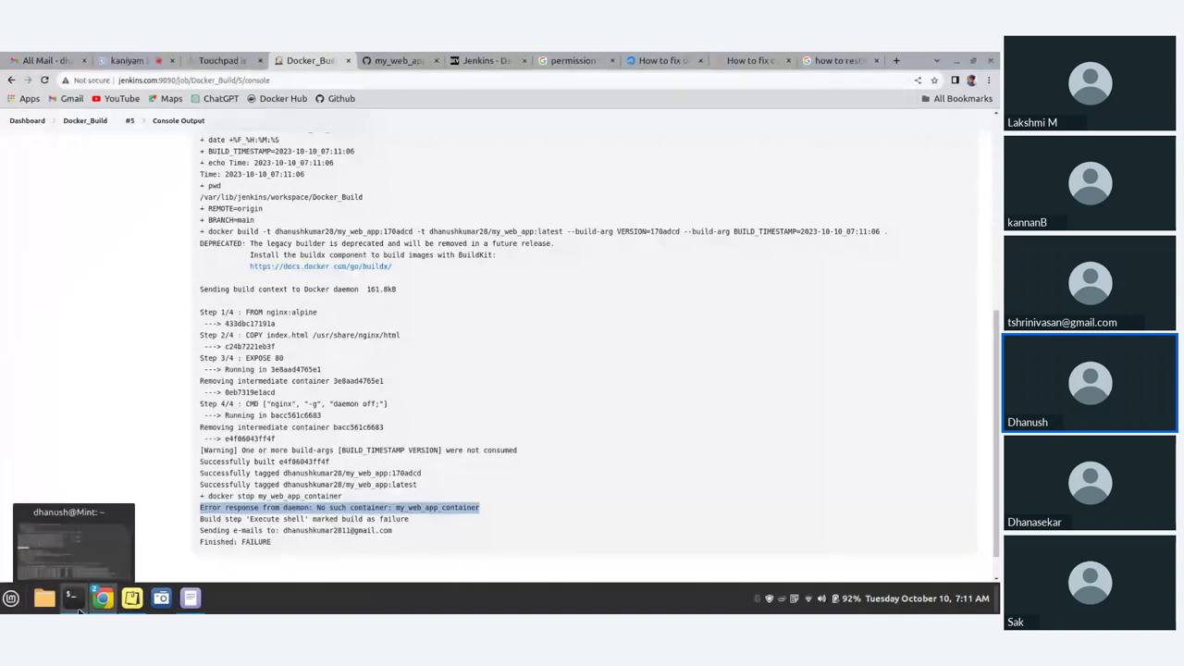
- Run docker ps and docker images in the terminal, then return to the Jenkins console
{"action": "left_click", "coordinate": [79, 607]}
{"action": "key", "text": "ctrl+l"}
{"action": "type", "text": "docker"}
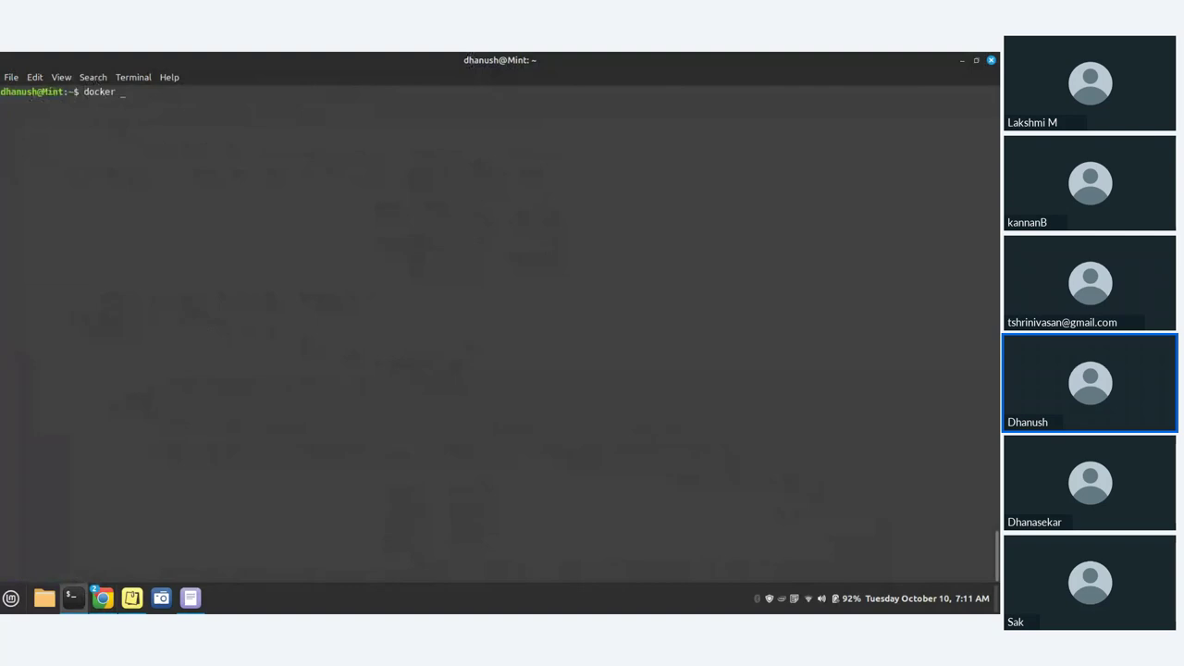
{"action": "type", "text": " ps"}
{"action": "key", "text": "Return"}
{"action": "type", "text": "docker i"}
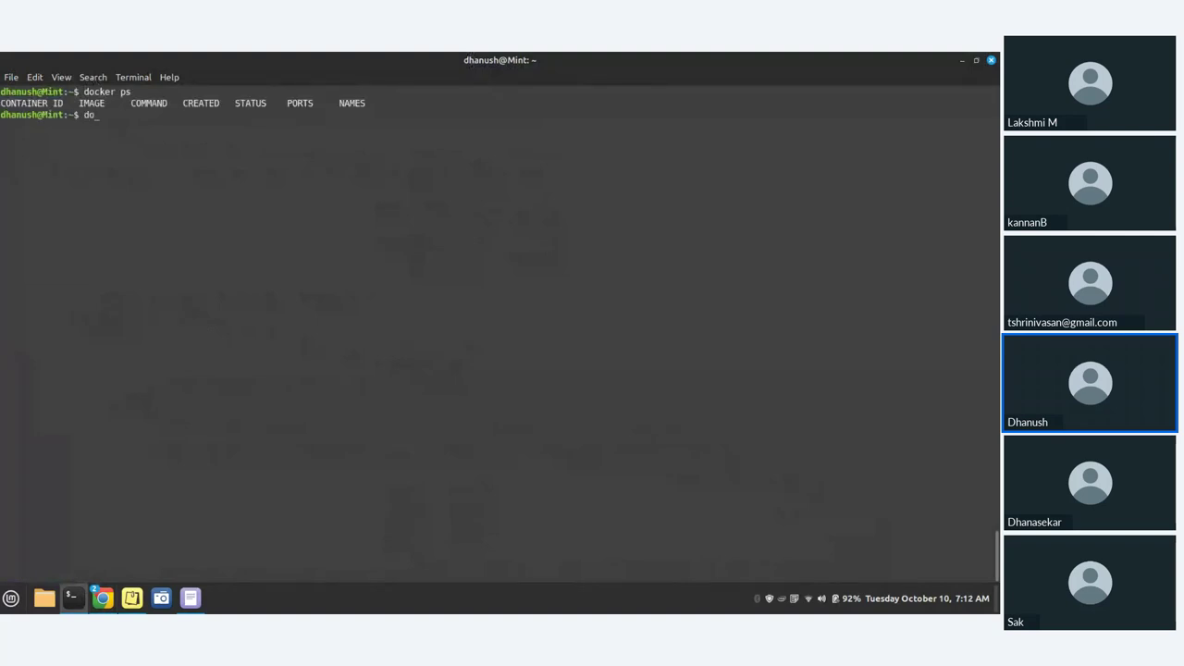
{"action": "type", "text": "mages"}
{"action": "key", "text": "Return"}
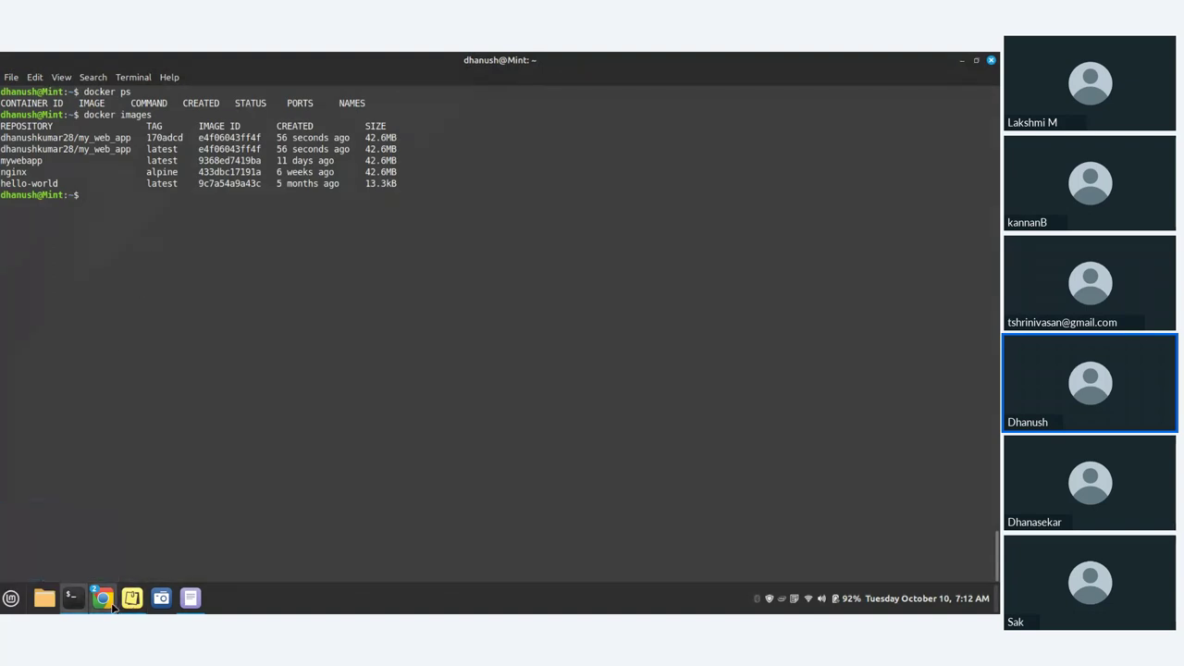
{"action": "mouse_move", "coordinate": [110, 600]}
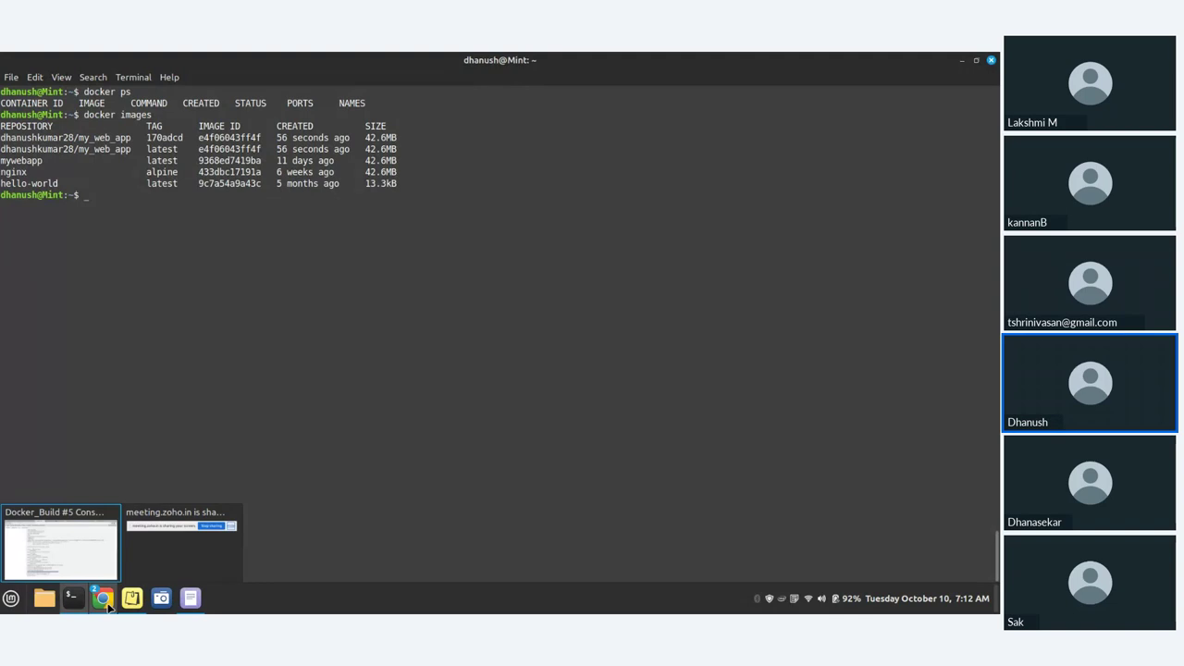
{"action": "left_click", "coordinate": [90, 572]}
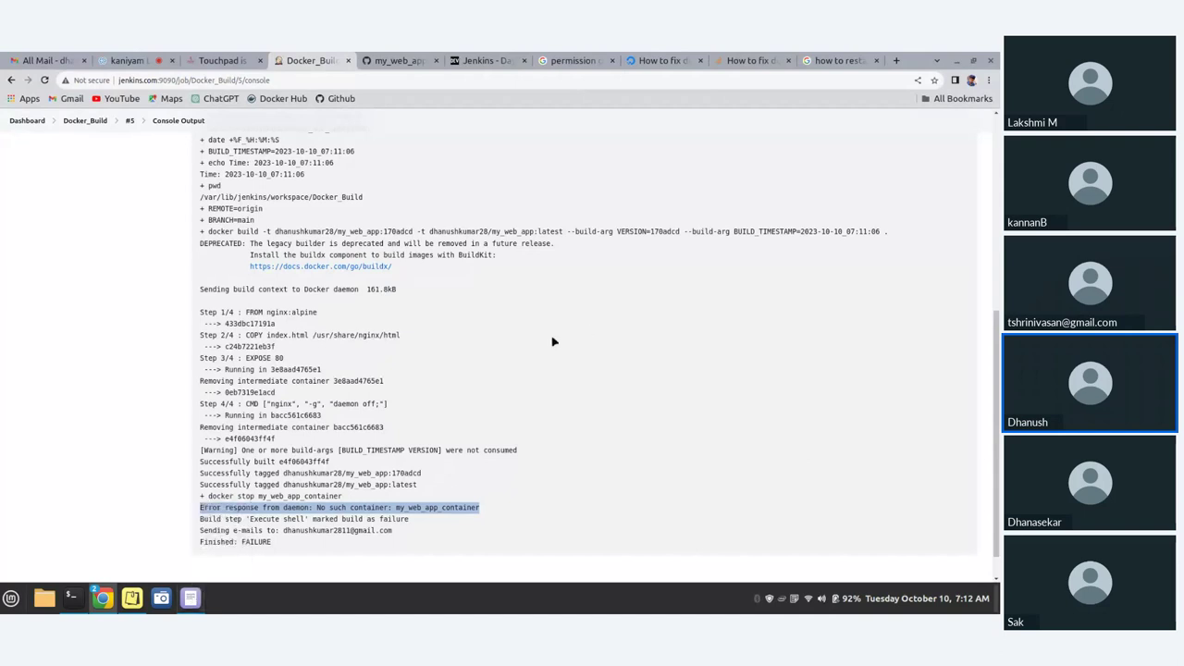
- Leave build #5's console via the Dashboard and open Docker_Build's Configure page
{"action": "scroll", "coordinate": [192, 245], "scroll_direction": "up", "scroll_amount": 5}
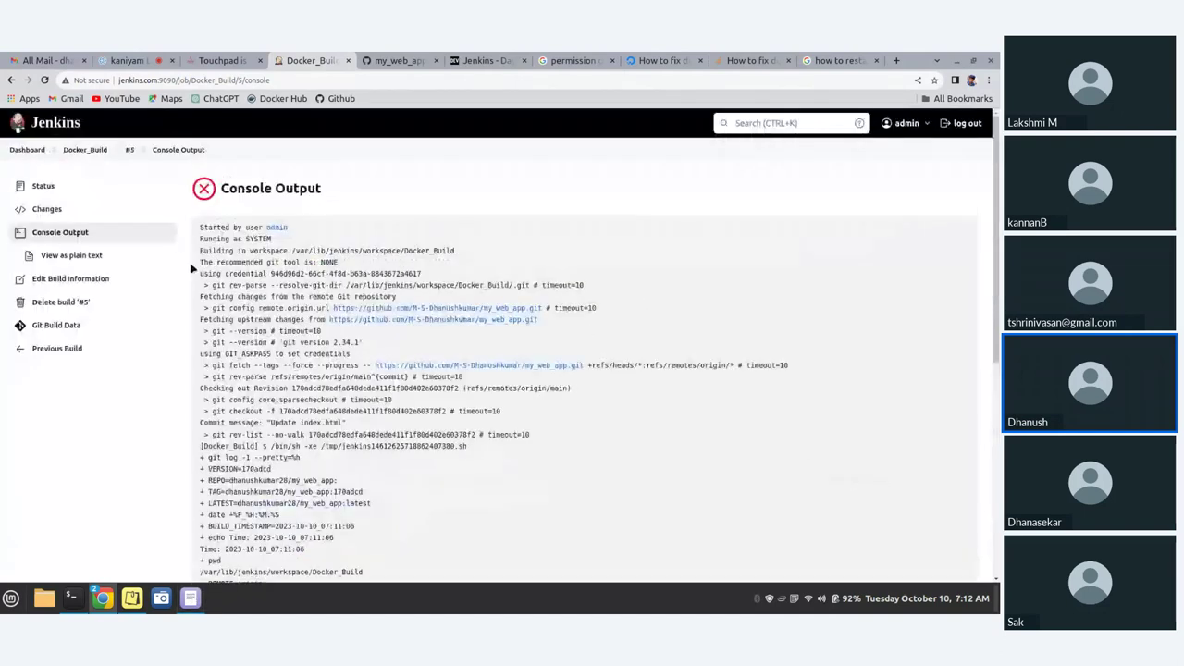
{"action": "left_click", "coordinate": [28, 149]}
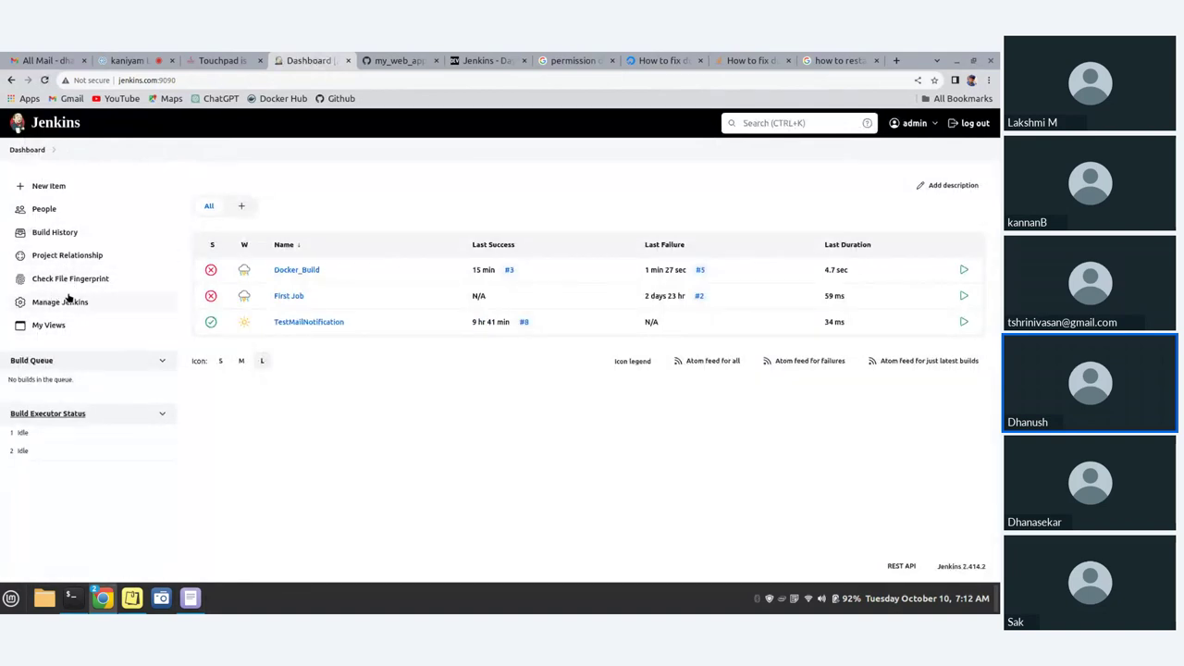
{"action": "left_click", "coordinate": [296, 270]}
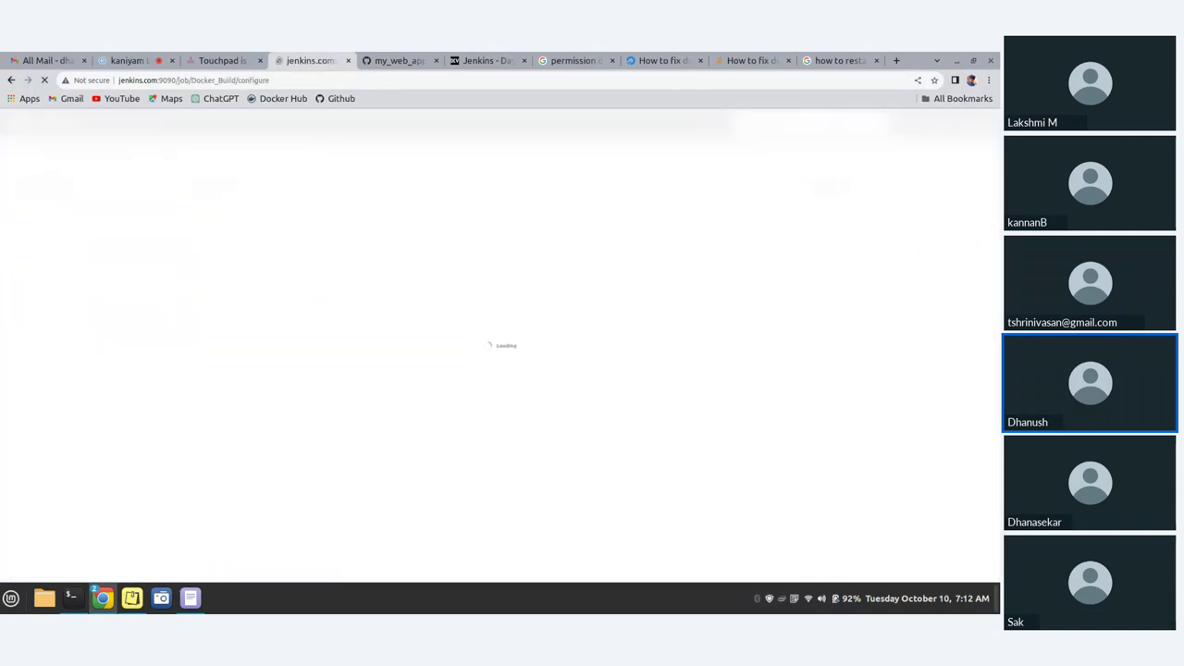
- Open a new blank Xed window from the taskbar and move it to the right
{"action": "right_click", "coordinate": [196, 598]}
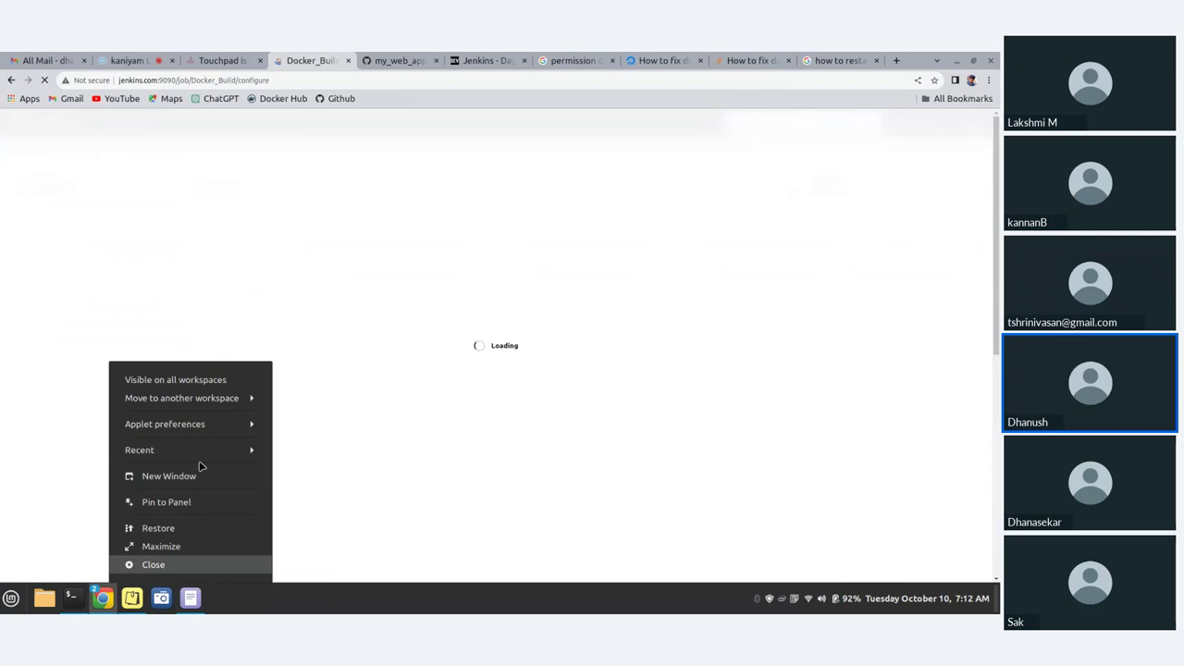
{"action": "left_click", "coordinate": [243, 476]}
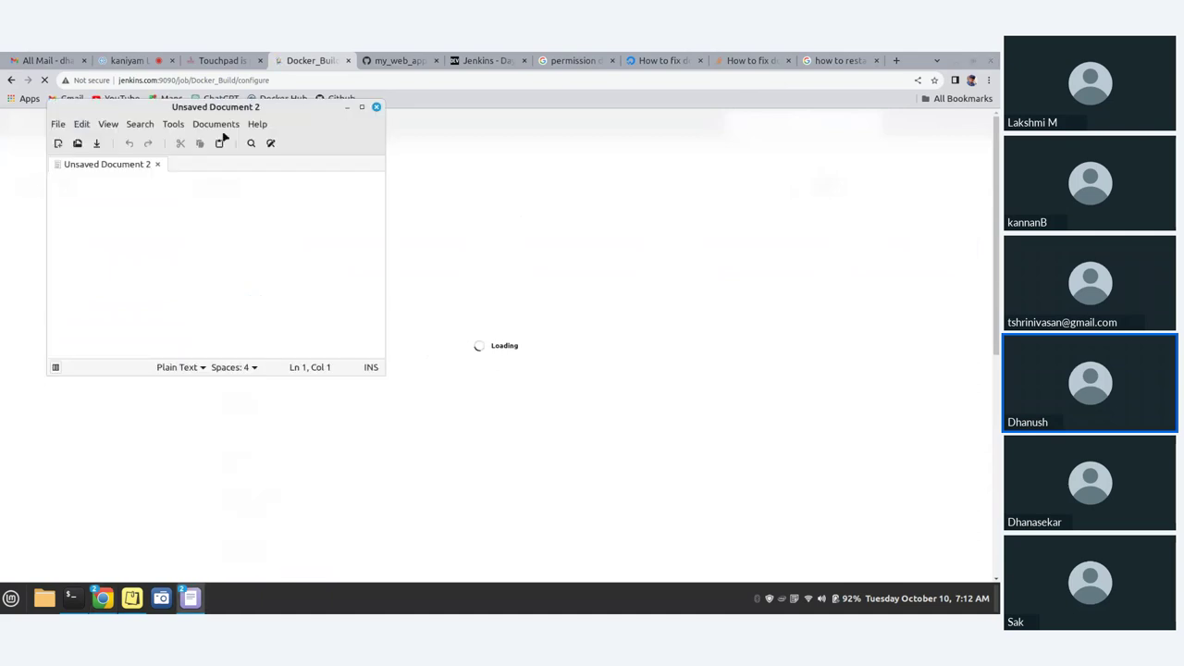
{"action": "left_click_drag", "start_coordinate": [216, 108], "coordinate": [830, 238]}
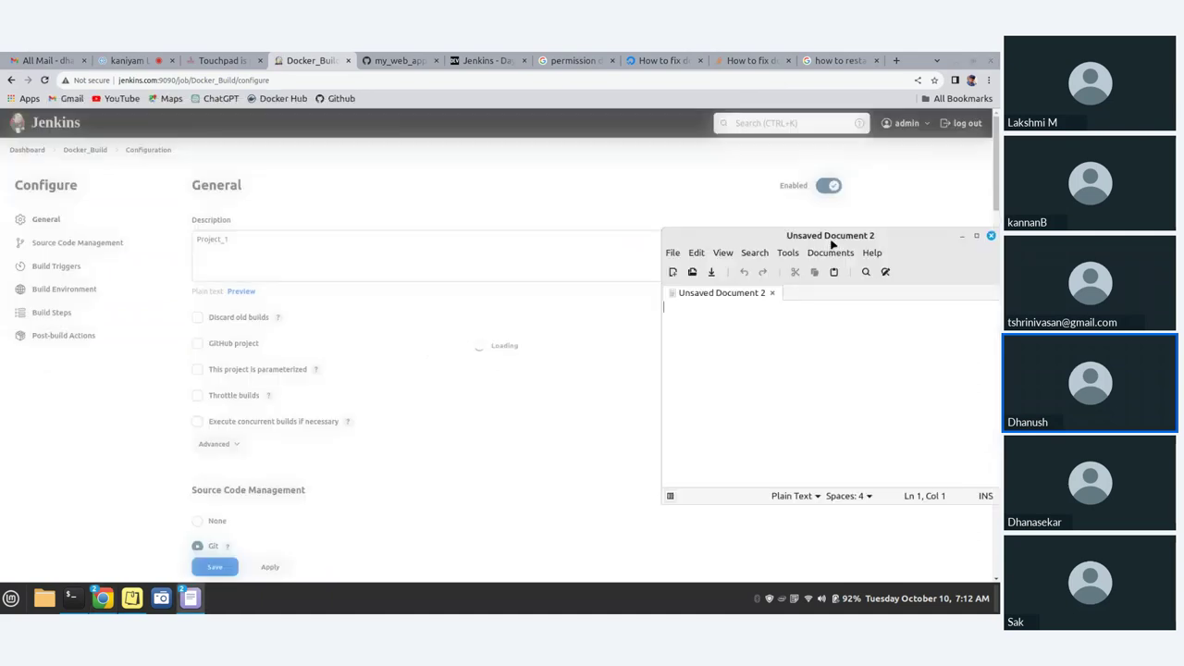
- Select the Jenkins Execute shell script text
{"action": "scroll", "coordinate": [399, 407], "scroll_direction": "down", "scroll_amount": 10}
{"action": "scroll", "coordinate": [400, 407], "scroll_direction": "down", "scroll_amount": 10}
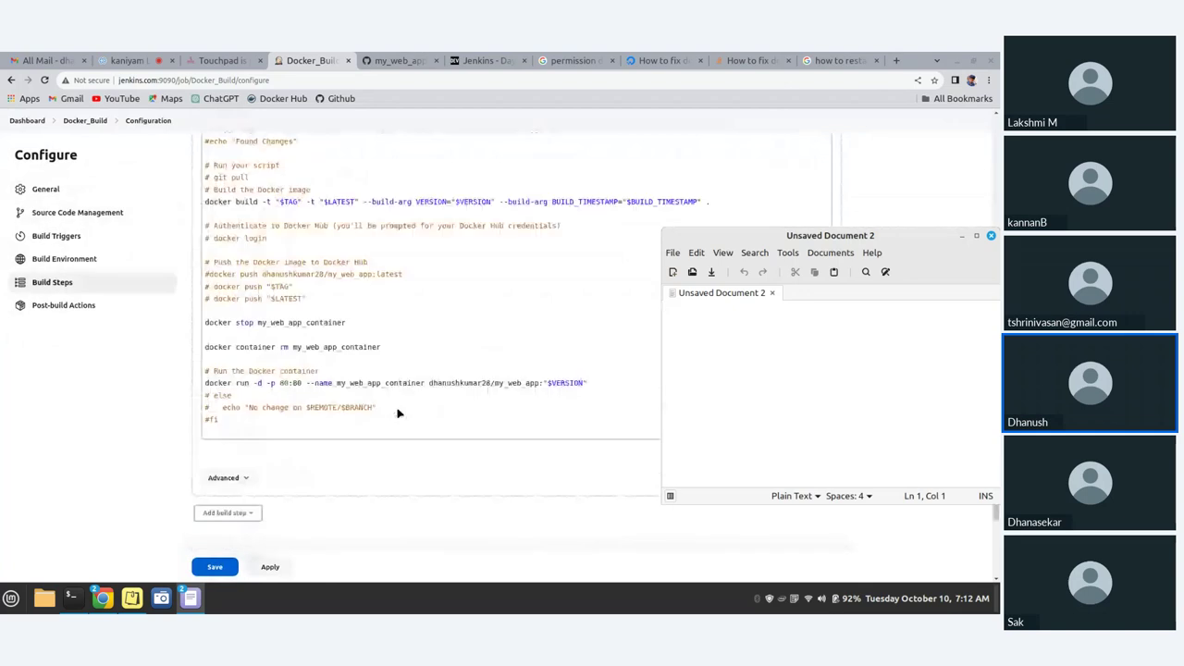
{"action": "scroll", "coordinate": [206, 203], "scroll_direction": "up", "scroll_amount": 5}
{"action": "left_click", "coordinate": [207, 204]}
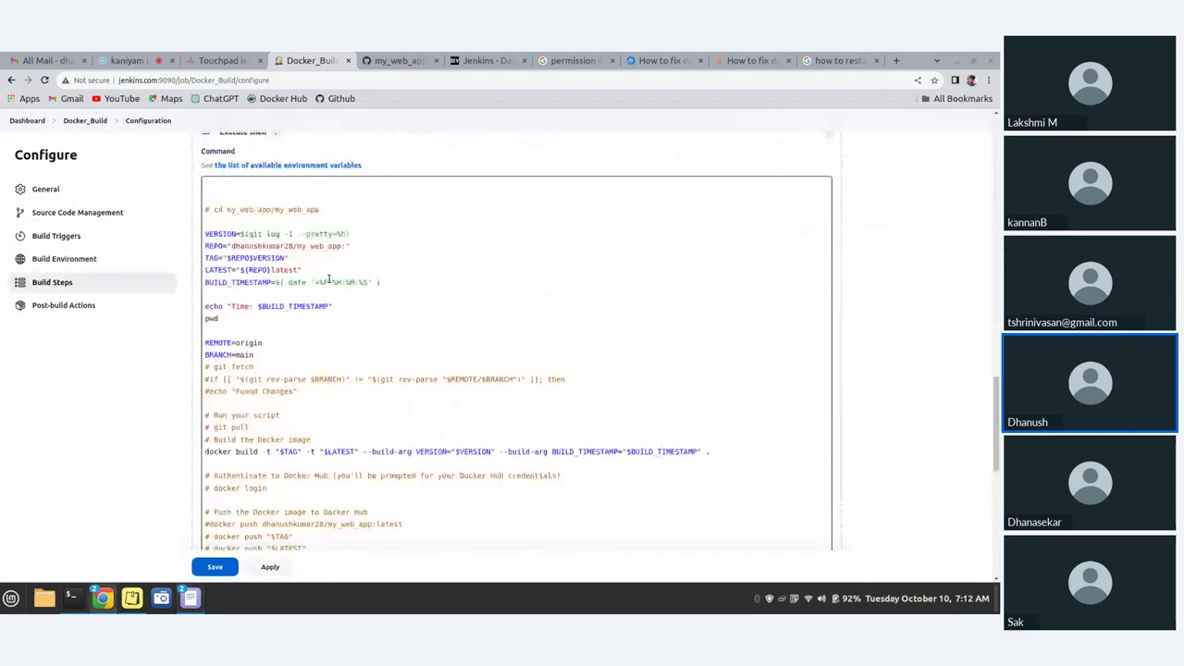
{"action": "left_click_drag", "start_coordinate": [206, 196], "coordinate": [253, 354]}
{"action": "left_click_drag", "start_coordinate": [509, 456], "coordinate": [383, 427]}
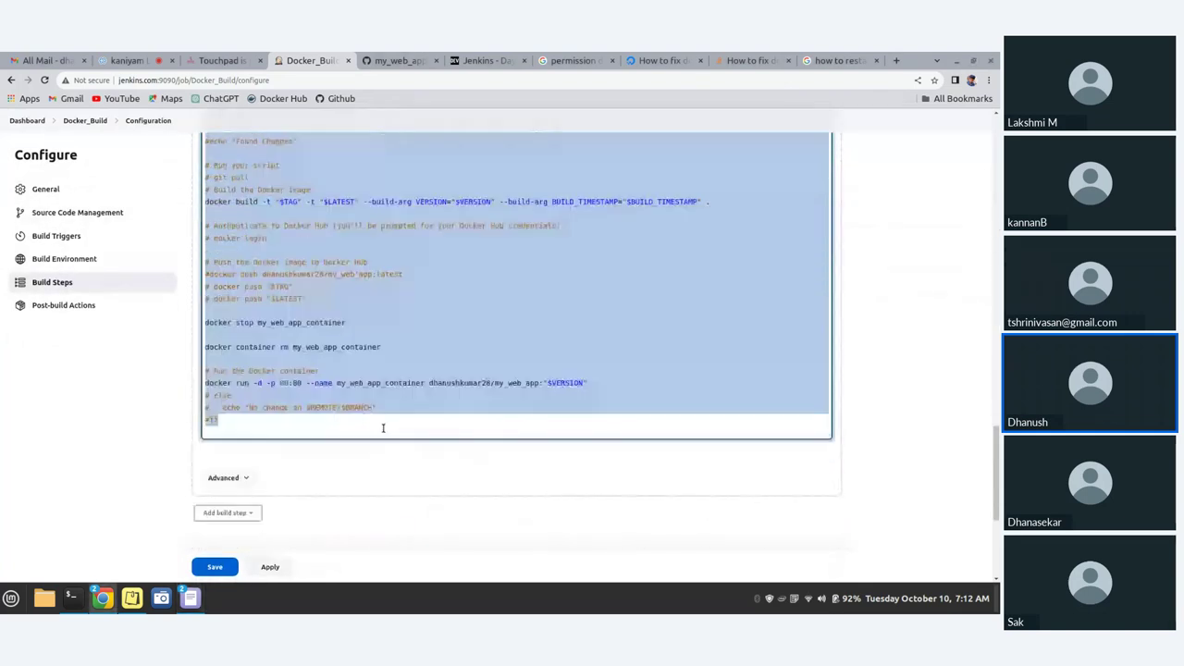
- Paste the script into the new Xed document, then clear it again
{"action": "left_click", "coordinate": [191, 598]}
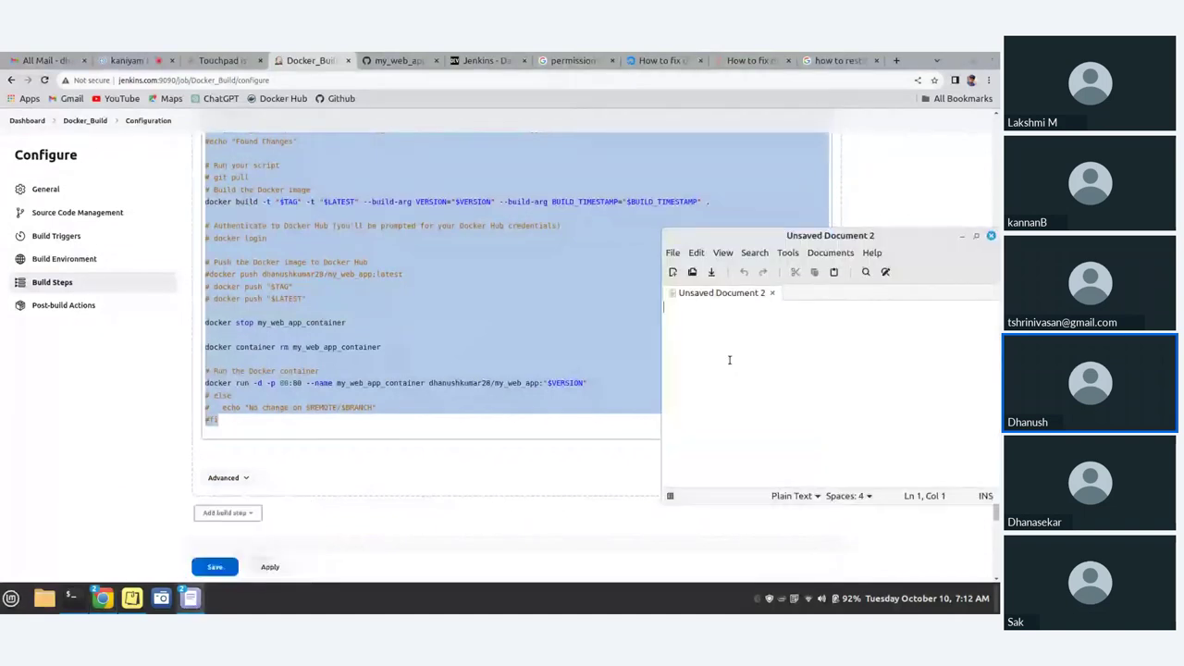
{"action": "key", "text": "ctrl+v"}
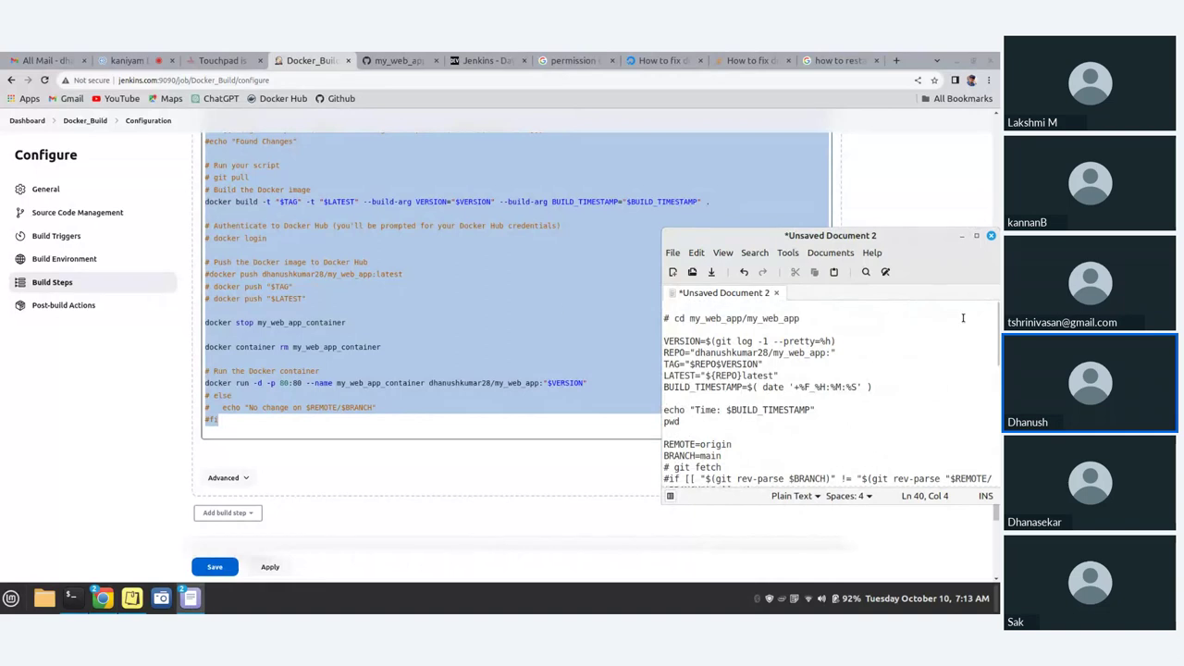
{"action": "key", "text": "ctrl+a"}
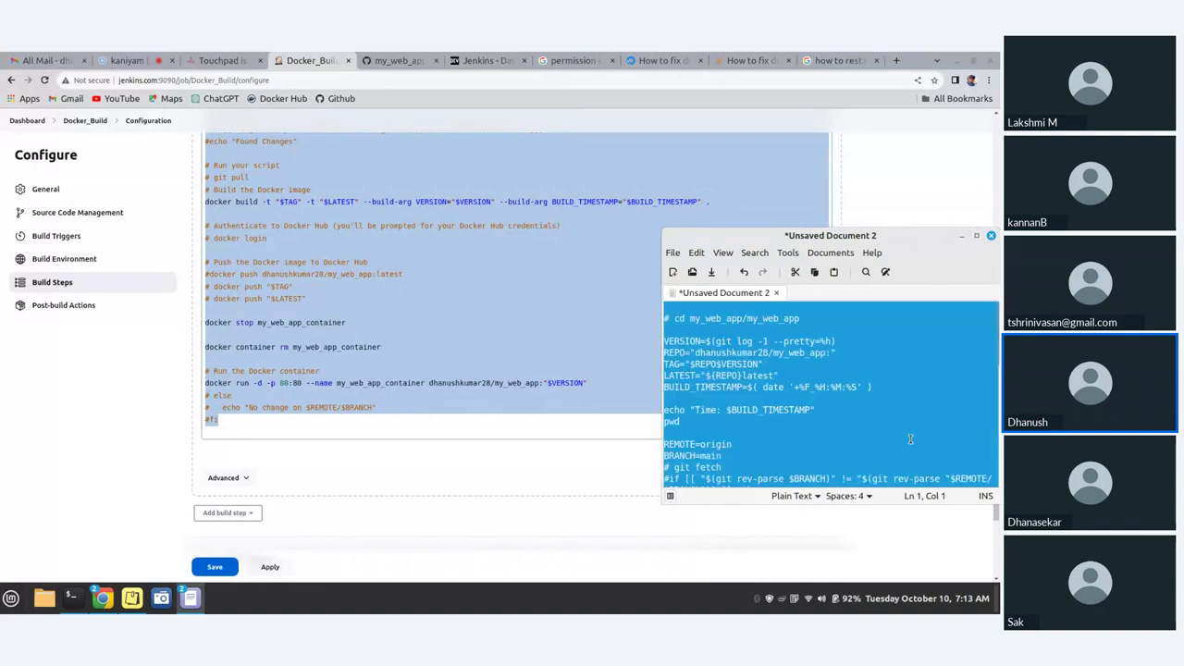
{"action": "key", "text": "BackSpace"}
{"action": "left_click", "coordinate": [261, 355]}
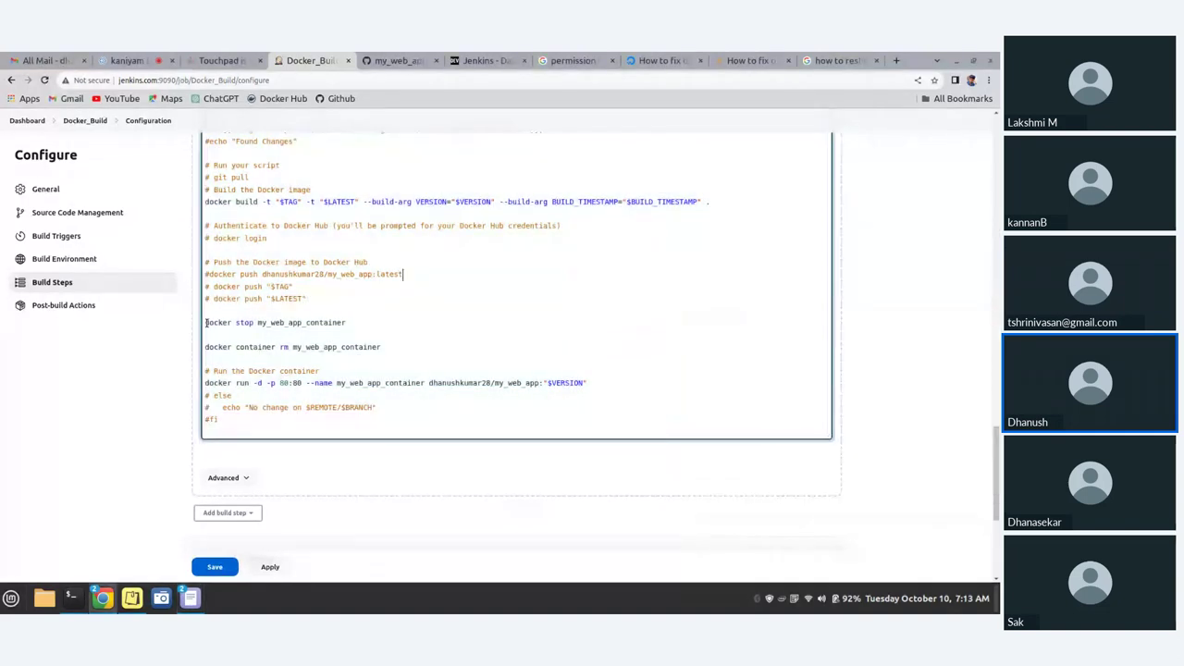
- Comment out the docker stop line with #, then apply and save the configuration
{"action": "left_click", "coordinate": [205, 322]}
{"action": "type", "text": "#"}
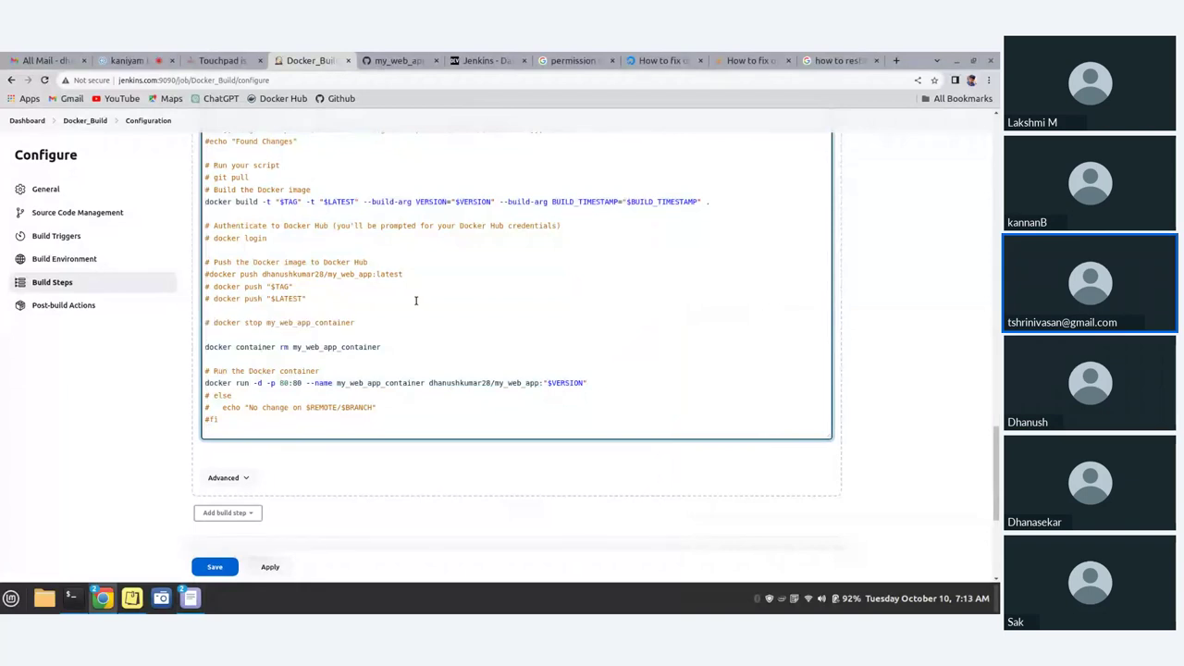
{"action": "scroll", "coordinate": [416, 299], "scroll_direction": "up", "scroll_amount": 1}
{"action": "scroll", "coordinate": [415, 300], "scroll_direction": "up", "scroll_amount": 2}
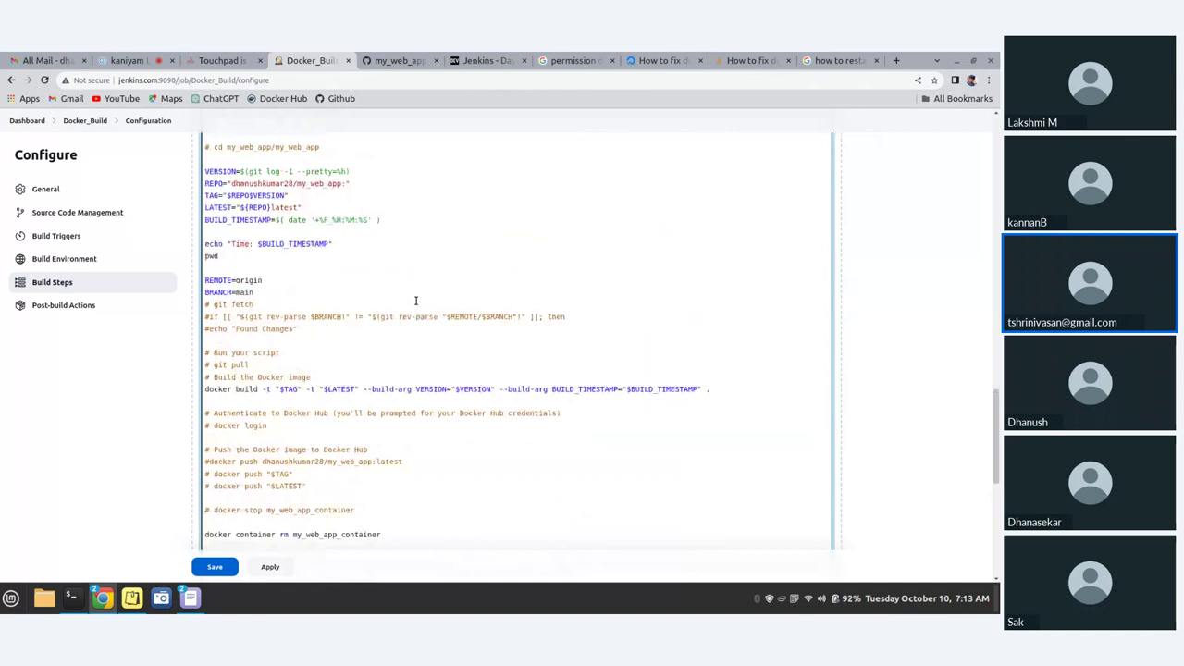
{"action": "scroll", "coordinate": [416, 300], "scroll_direction": "down", "scroll_amount": 3}
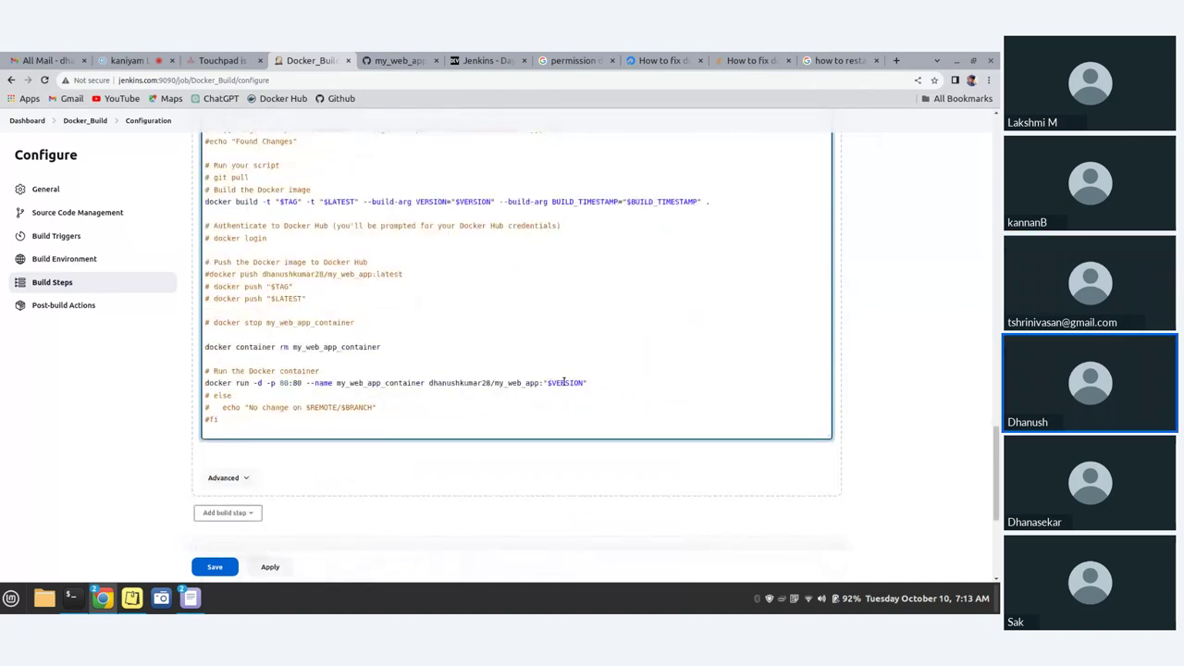
{"action": "scroll", "coordinate": [370, 336], "scroll_direction": "up", "scroll_amount": 5}
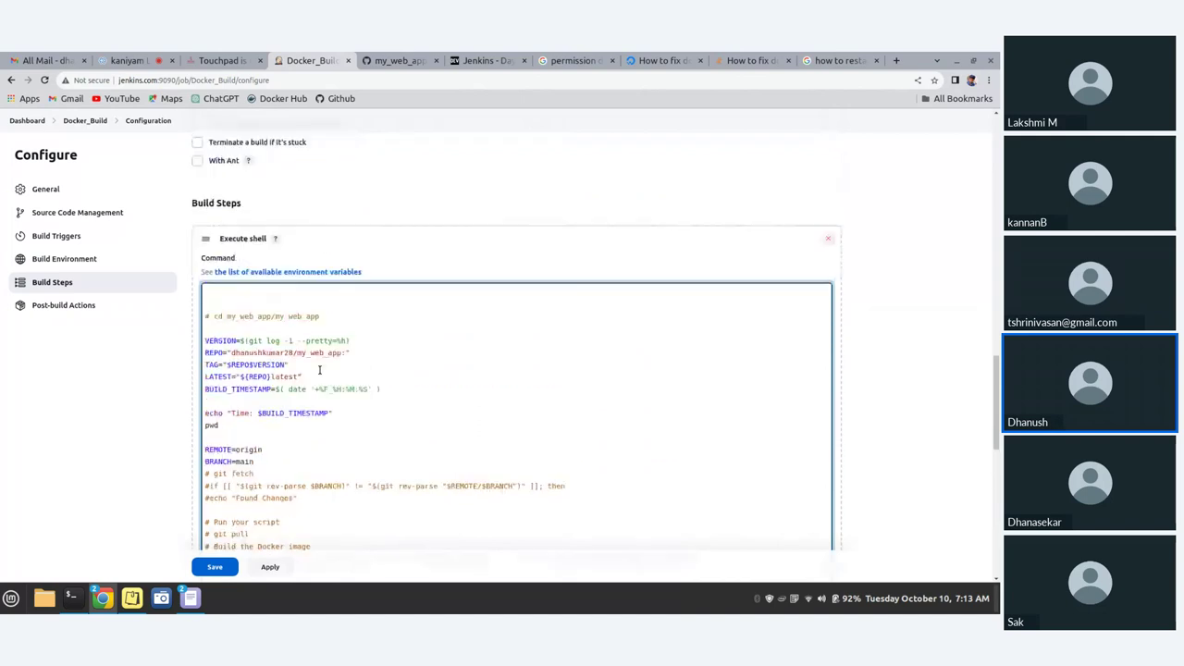
{"action": "scroll", "coordinate": [336, 389], "scroll_direction": "down", "scroll_amount": 5}
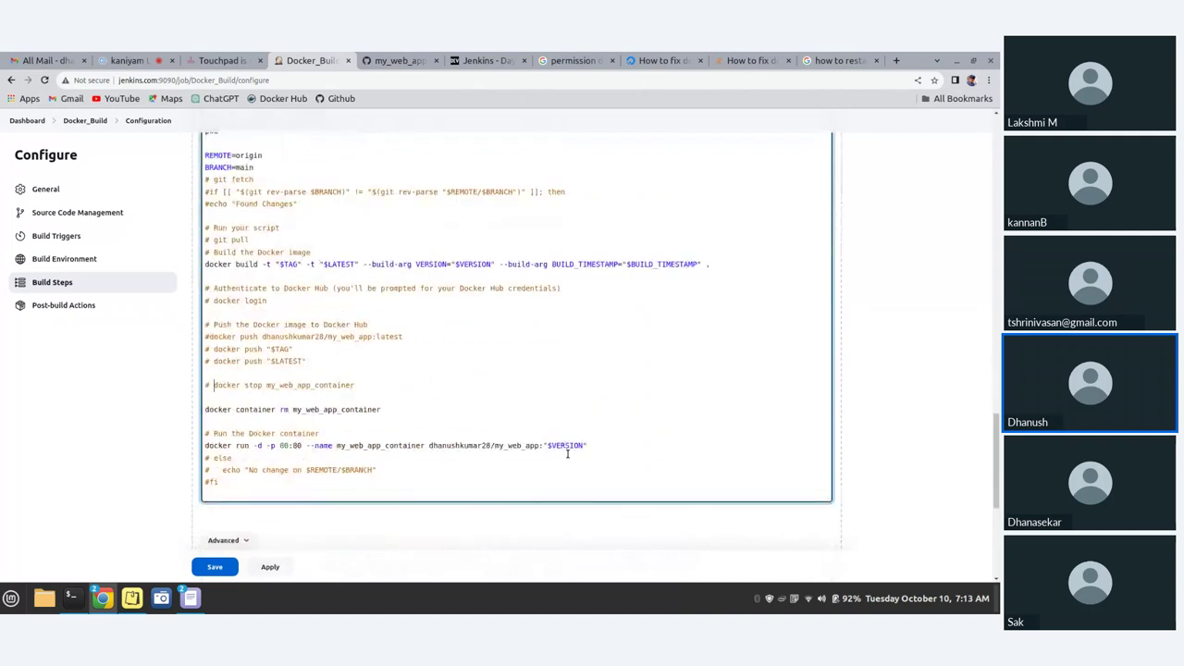
{"action": "left_click", "coordinate": [269, 568]}
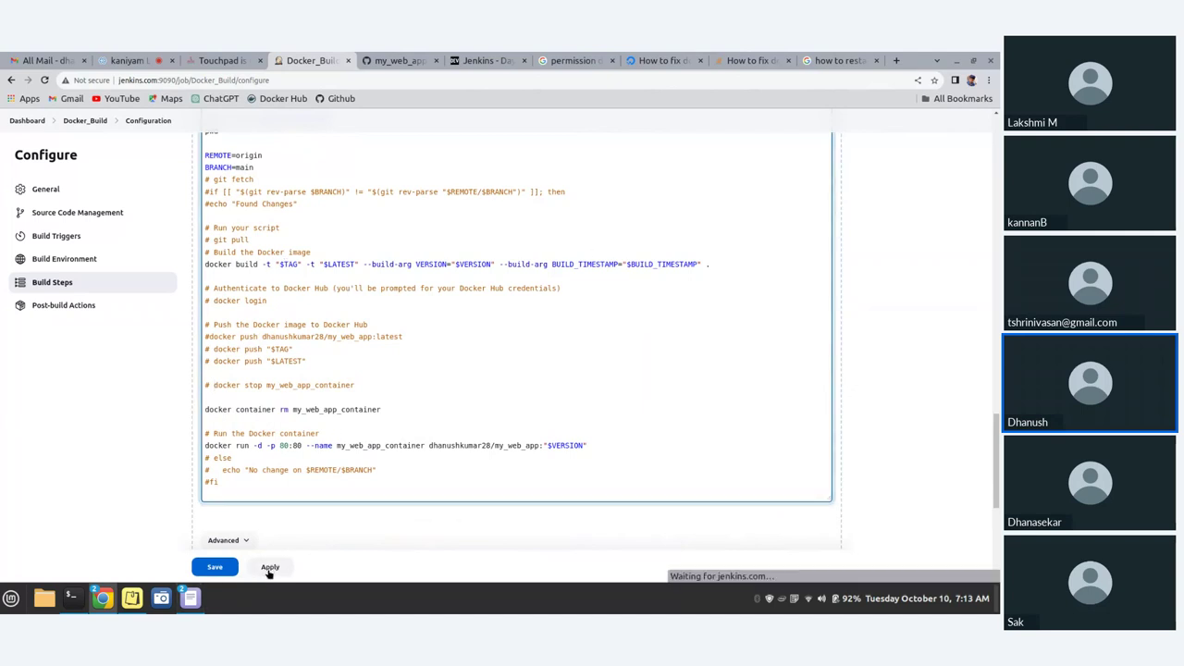
{"action": "left_click", "coordinate": [211, 569]}
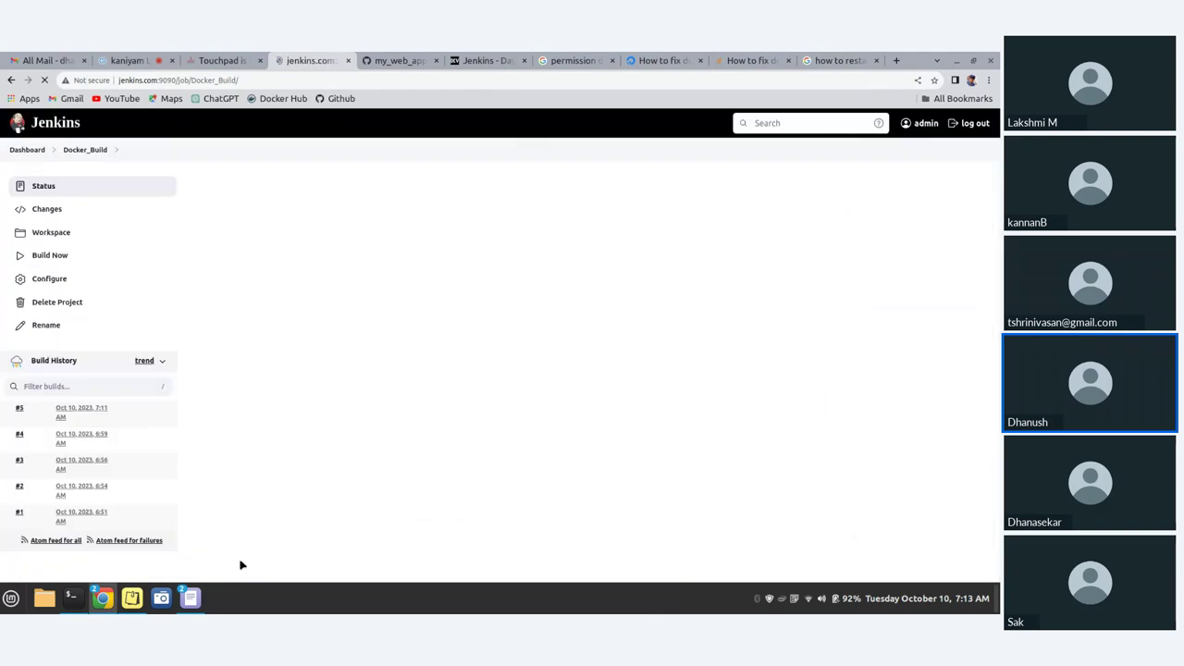
- Run a new Docker_Build build and open build #6's console output
{"action": "left_click", "coordinate": [50, 256]}
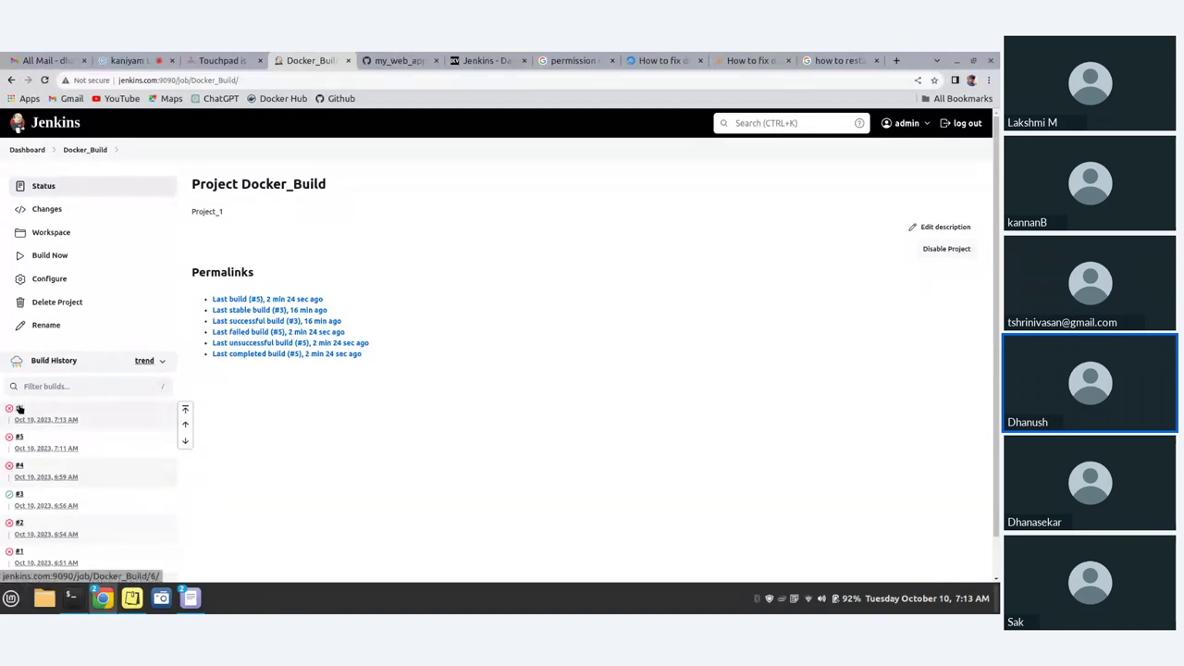
{"action": "left_click", "coordinate": [20, 408]}
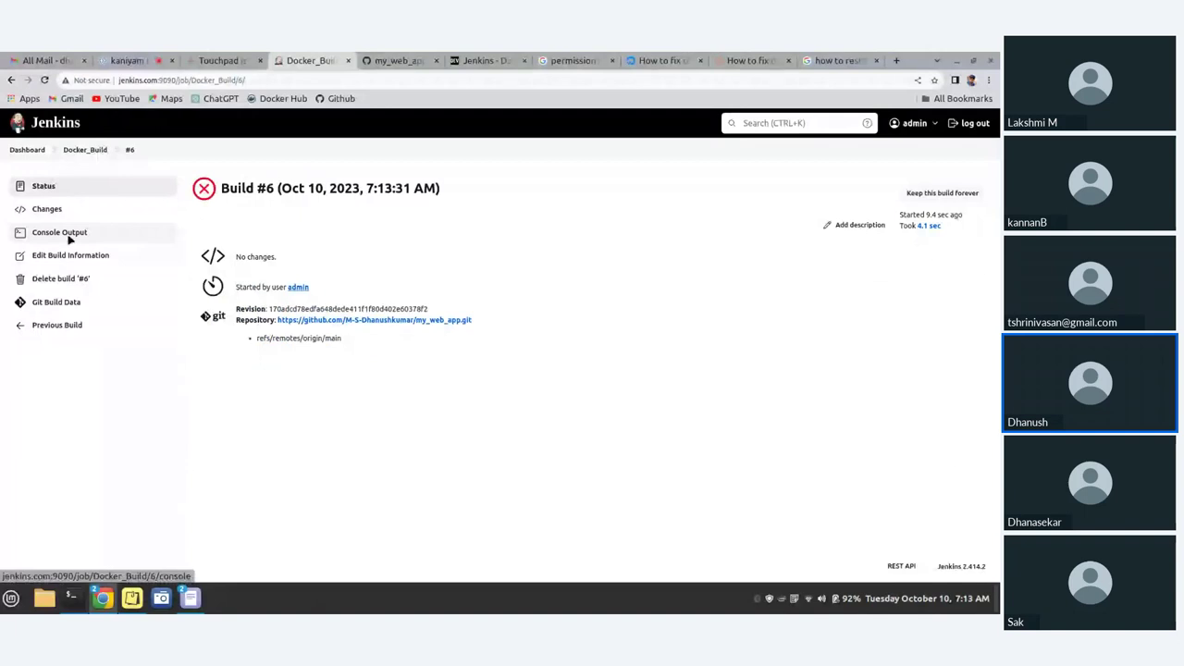
{"action": "left_click", "coordinate": [70, 238]}
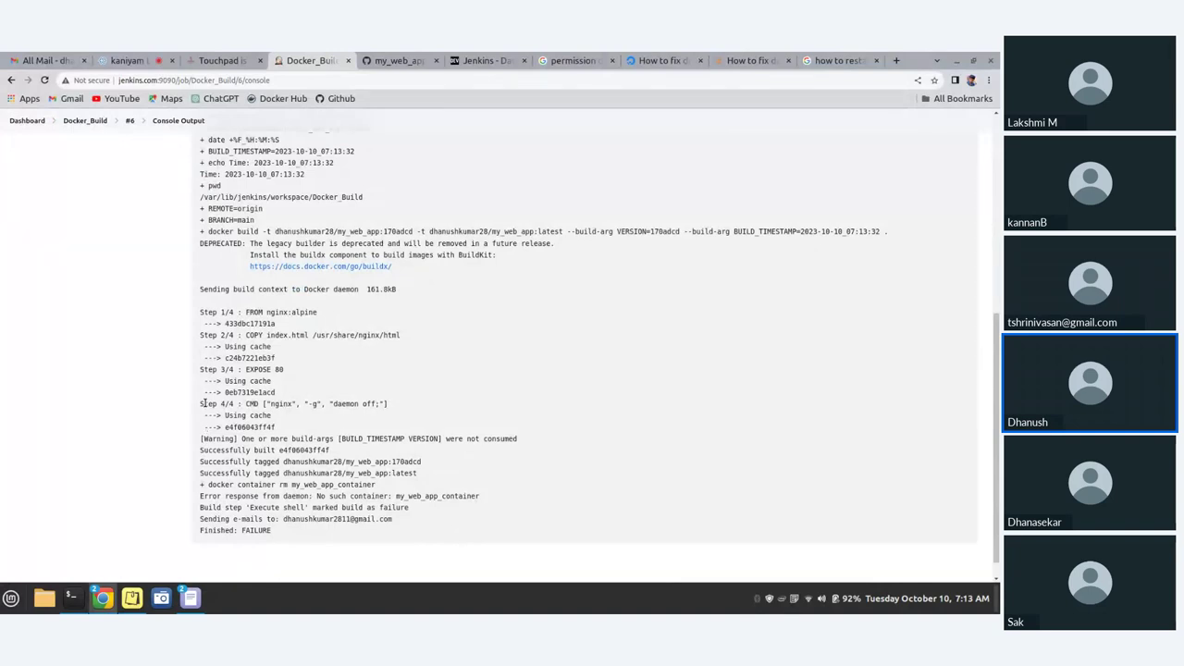
- Review the missing my_web_app_container error in the log and return to the dashboard
{"action": "scroll", "coordinate": [203, 404], "scroll_direction": "up", "scroll_amount": 3}
{"action": "scroll", "coordinate": [203, 408], "scroll_direction": "down", "scroll_amount": 3}
{"action": "left_click_drag", "start_coordinate": [199, 497], "coordinate": [294, 500]}
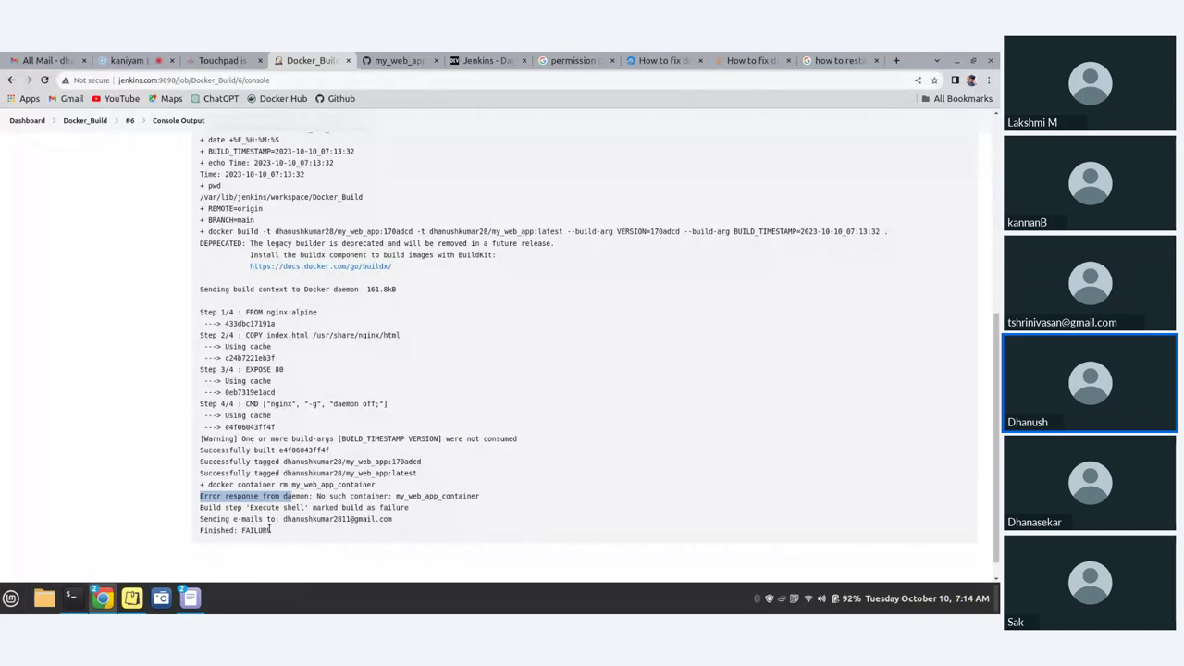
{"action": "left_click", "coordinate": [468, 509]}
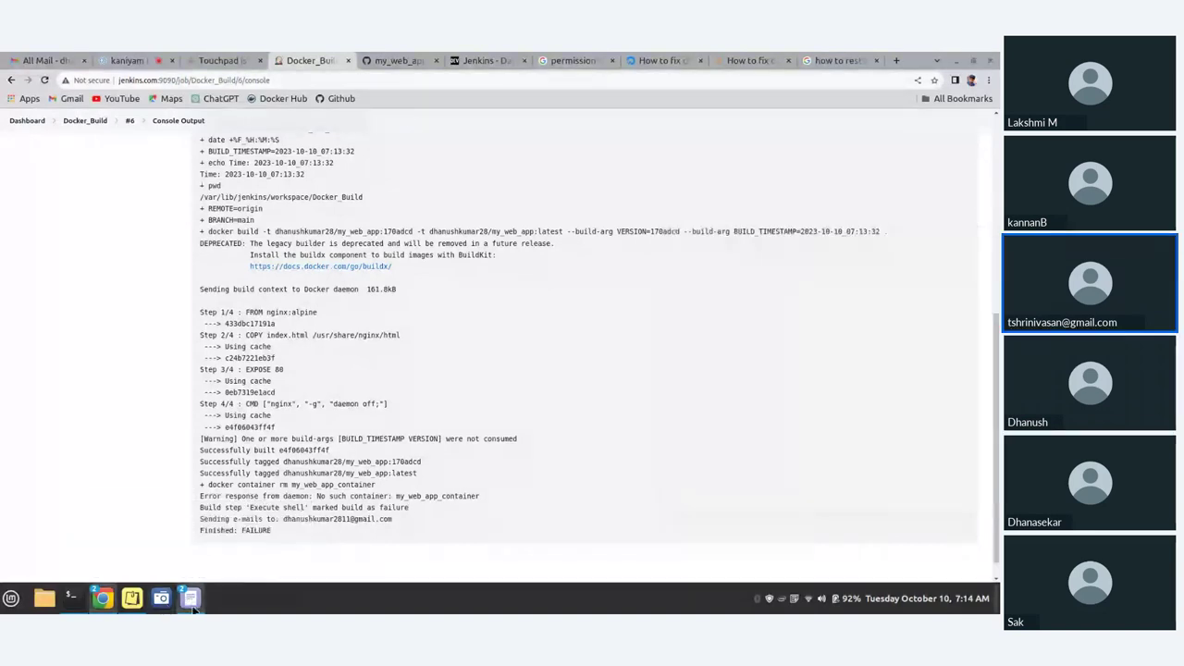
{"action": "left_click", "coordinate": [198, 596]}
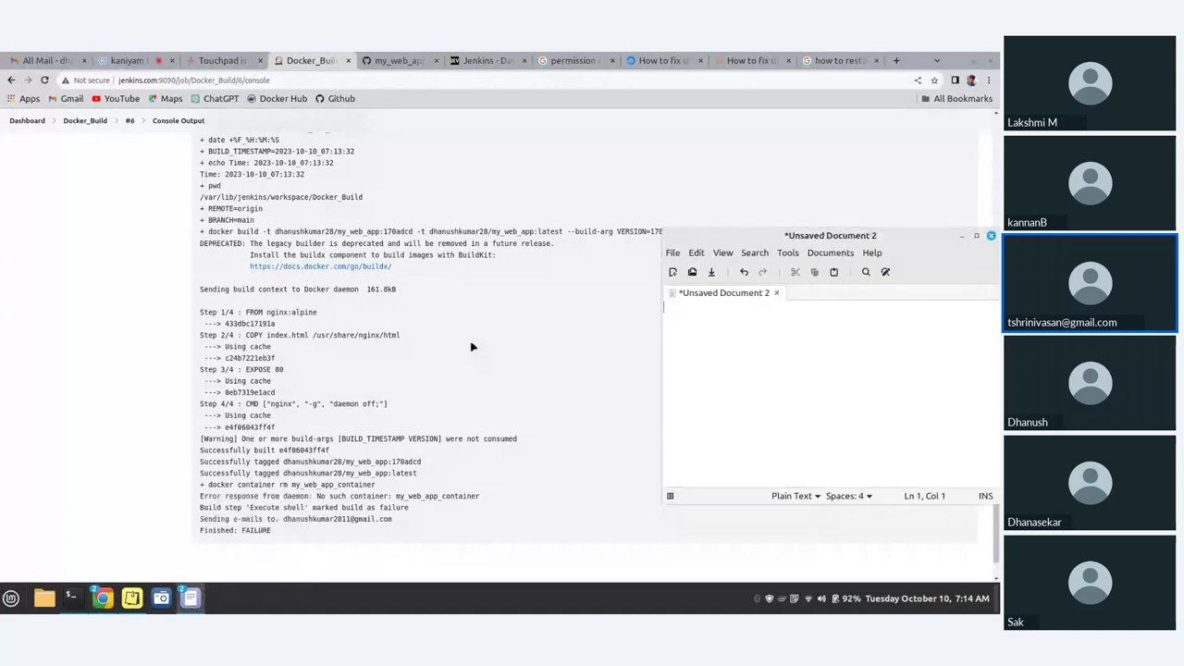
{"action": "left_click", "coordinate": [432, 340]}
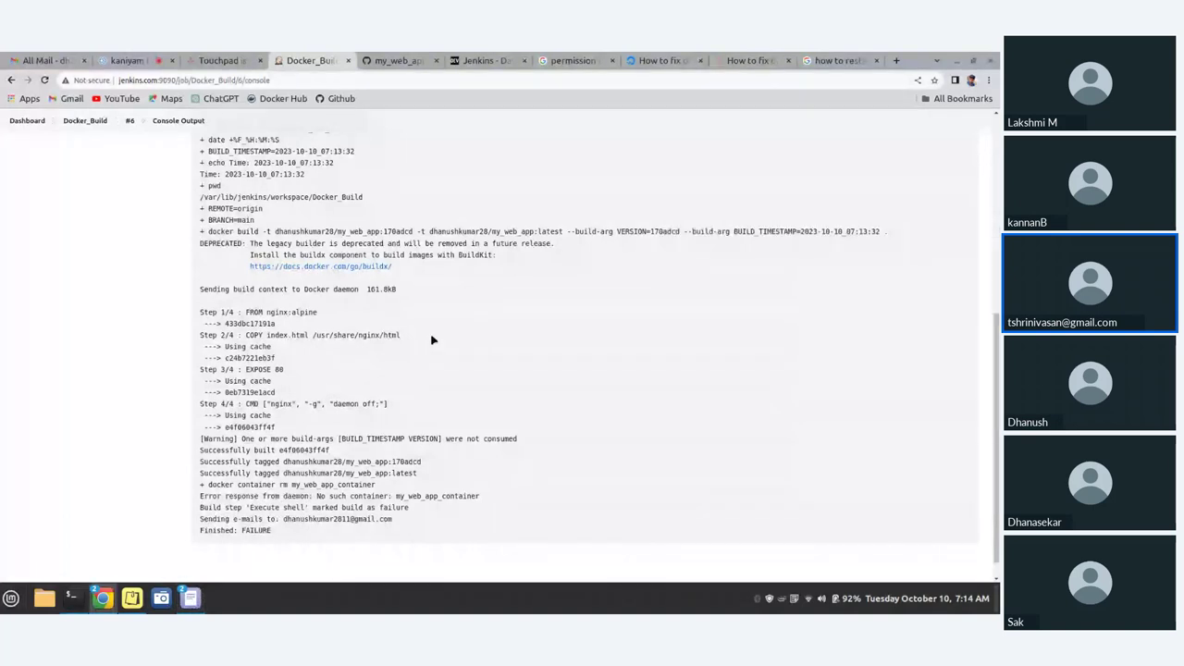
{"action": "scroll", "coordinate": [432, 341], "scroll_direction": "up", "scroll_amount": 10}
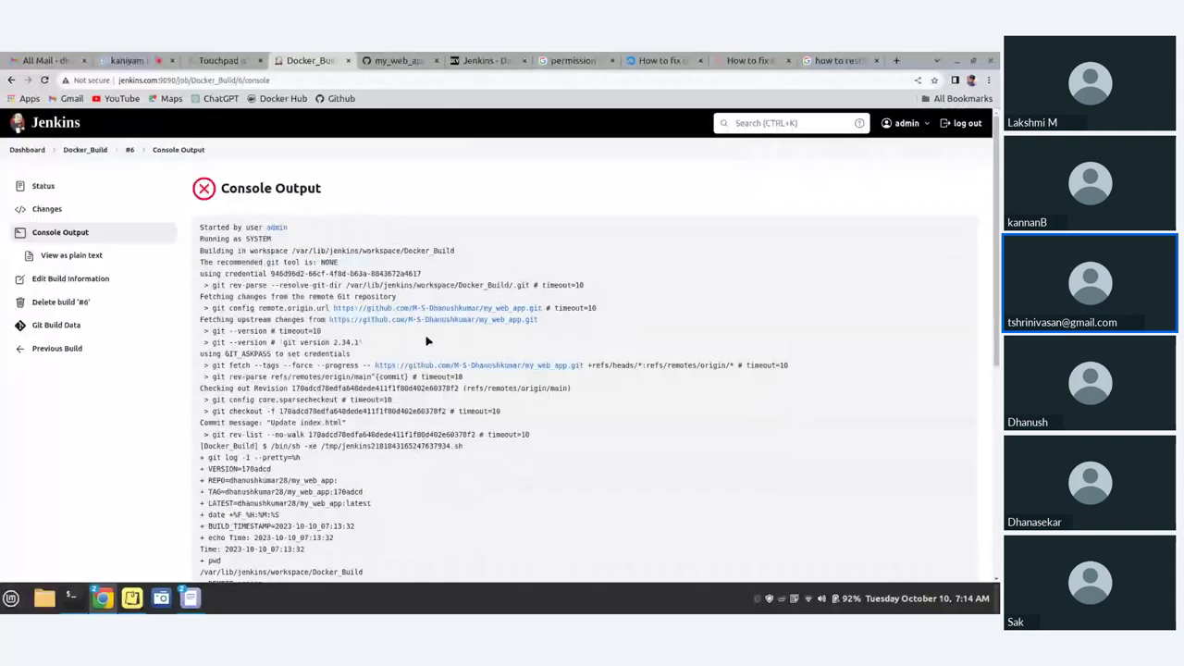
{"action": "left_click", "coordinate": [23, 150]}
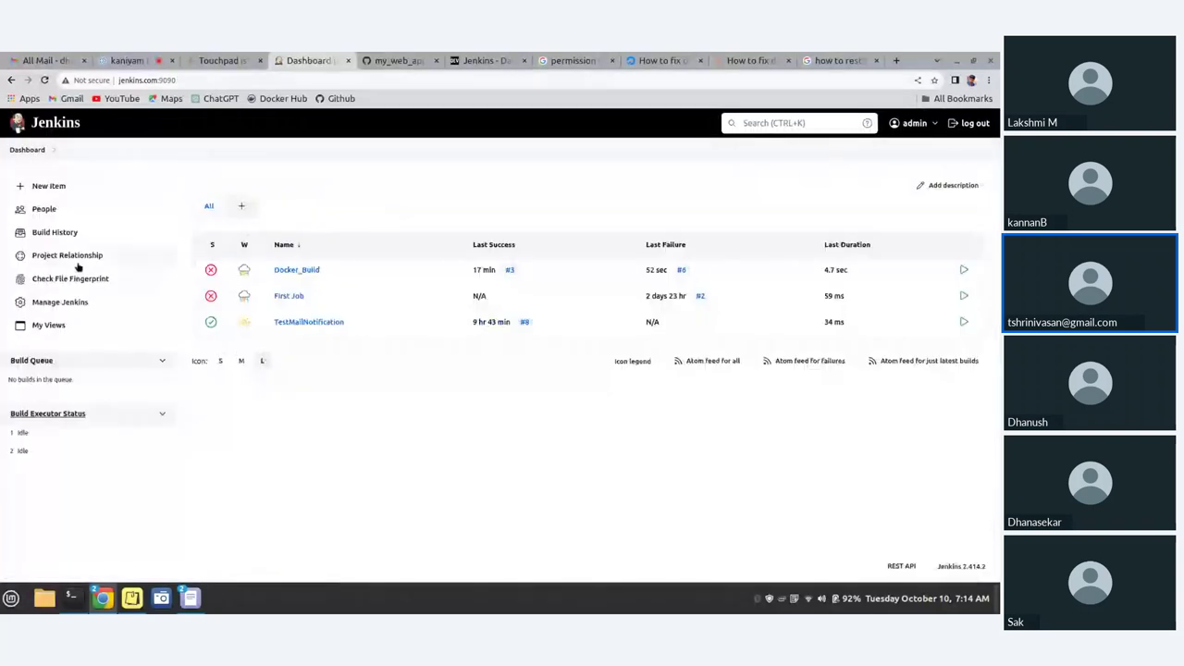
- In Docker_Build's configuration, prefix the docker container rm line with # and save
{"action": "left_click", "coordinate": [309, 274]}
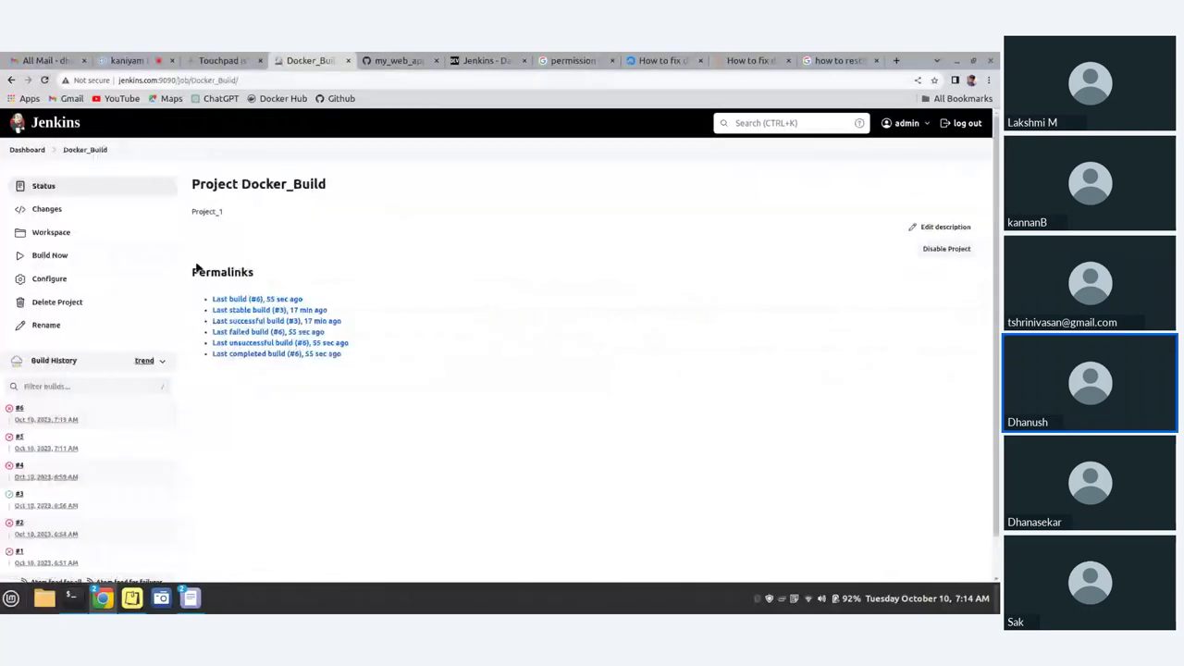
{"action": "left_click", "coordinate": [66, 284]}
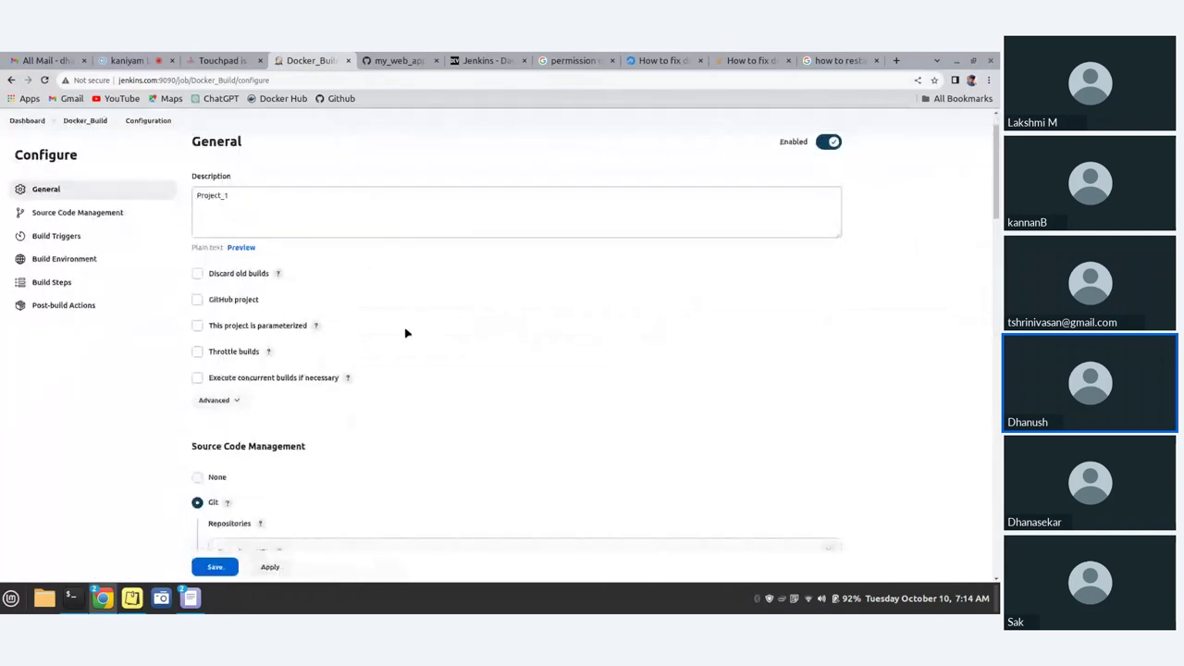
{"action": "scroll", "coordinate": [405, 333], "scroll_direction": "down", "scroll_amount": 20}
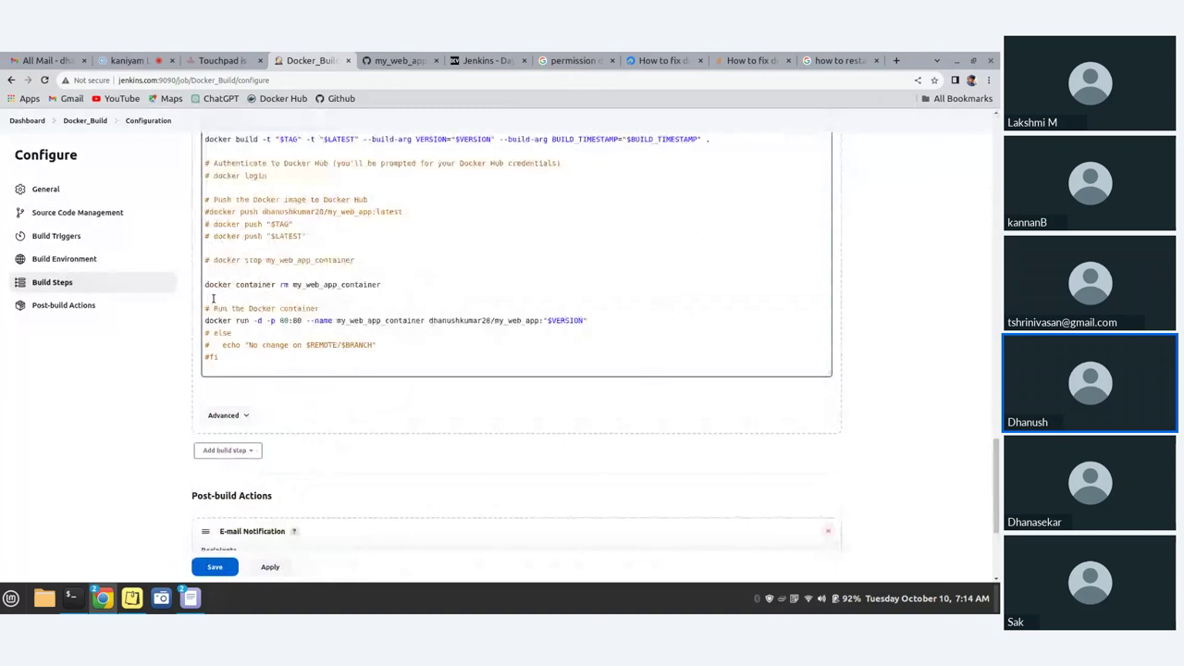
{"action": "left_click", "coordinate": [207, 286]}
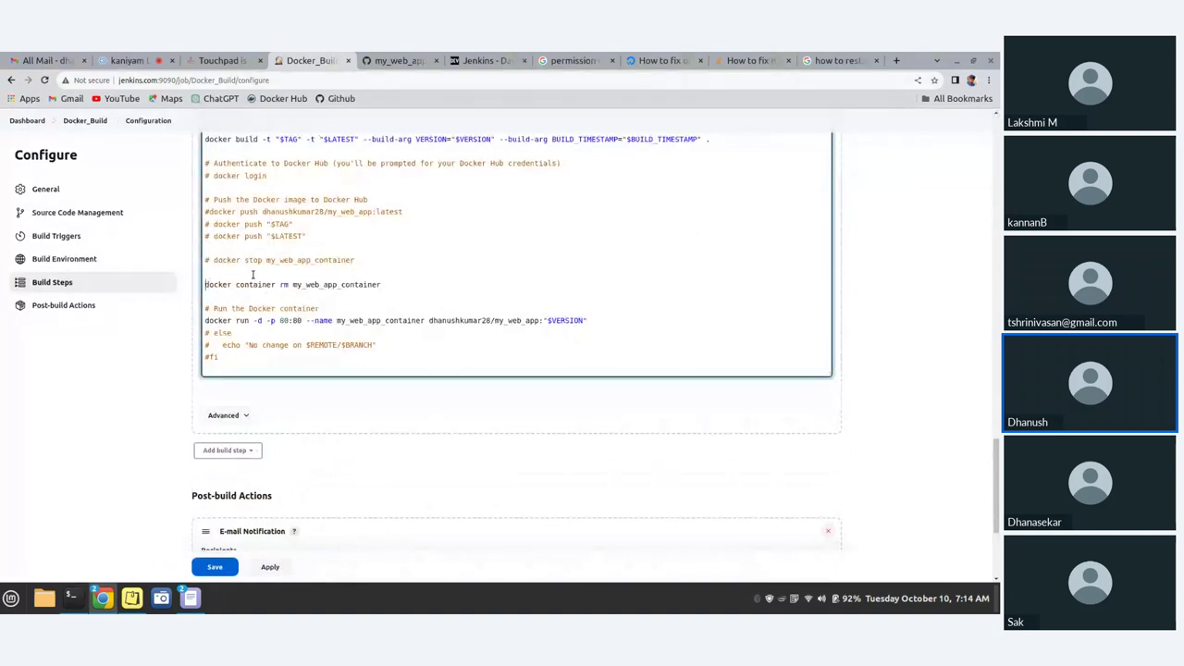
{"action": "type", "text": "#"}
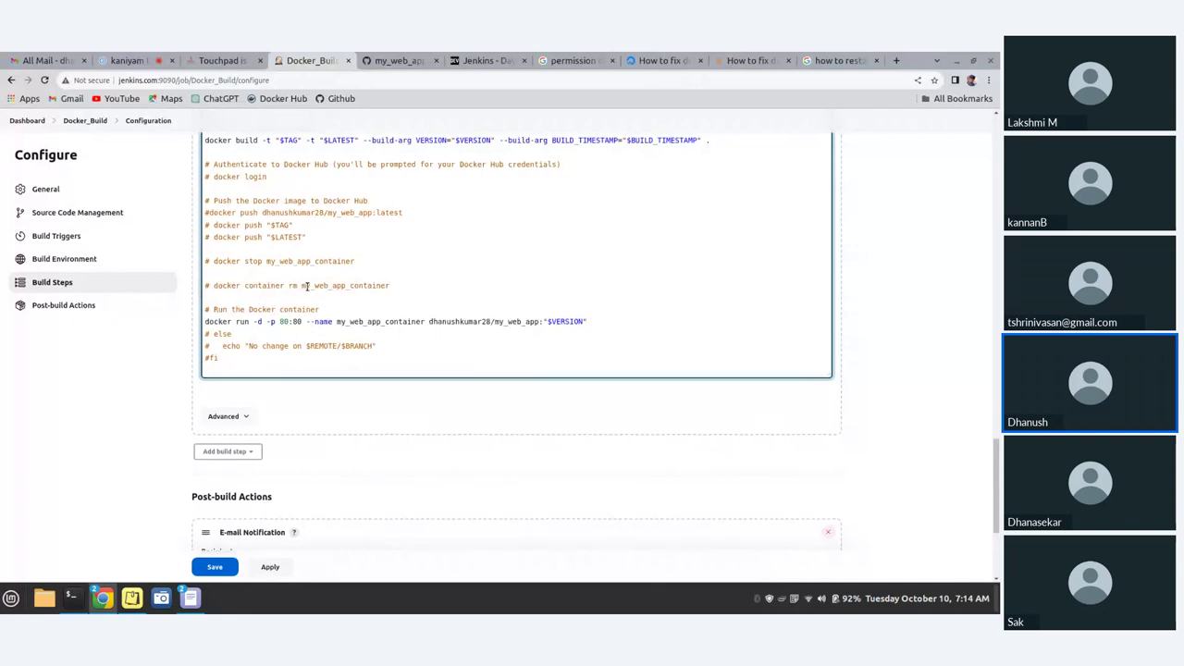
{"action": "scroll", "coordinate": [306, 286], "scroll_direction": "up", "scroll_amount": 1}
{"action": "scroll", "coordinate": [307, 285], "scroll_direction": "up", "scroll_amount": 4}
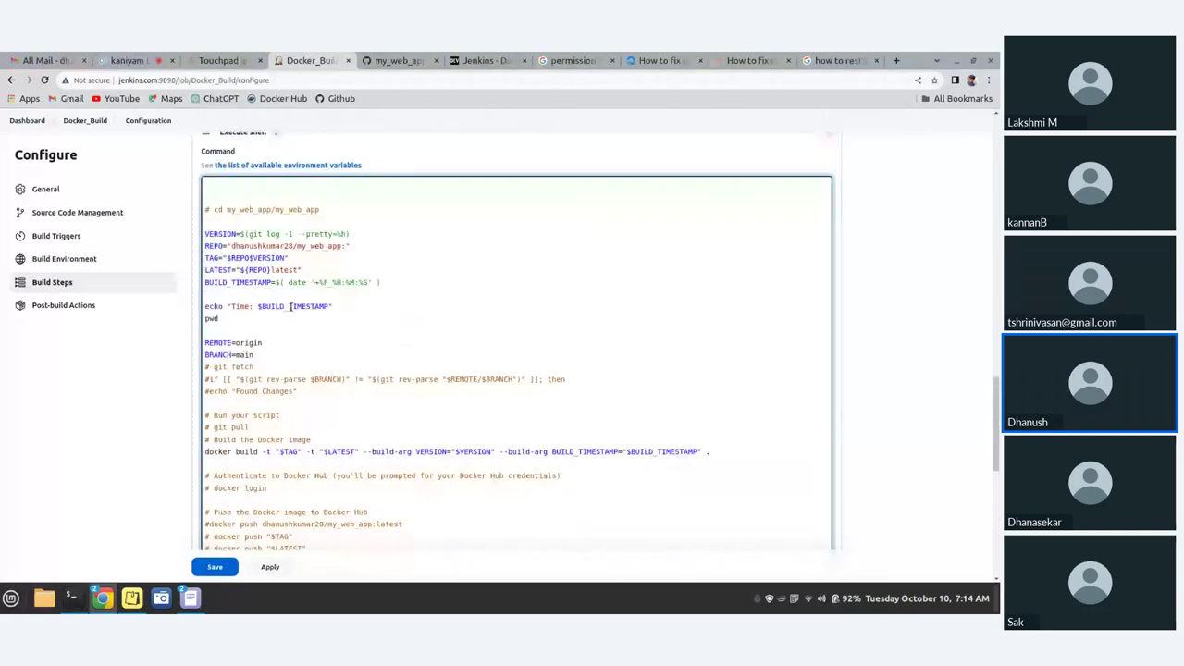
{"action": "scroll", "coordinate": [291, 306], "scroll_direction": "down", "scroll_amount": 3}
{"action": "left_click", "coordinate": [230, 564]}
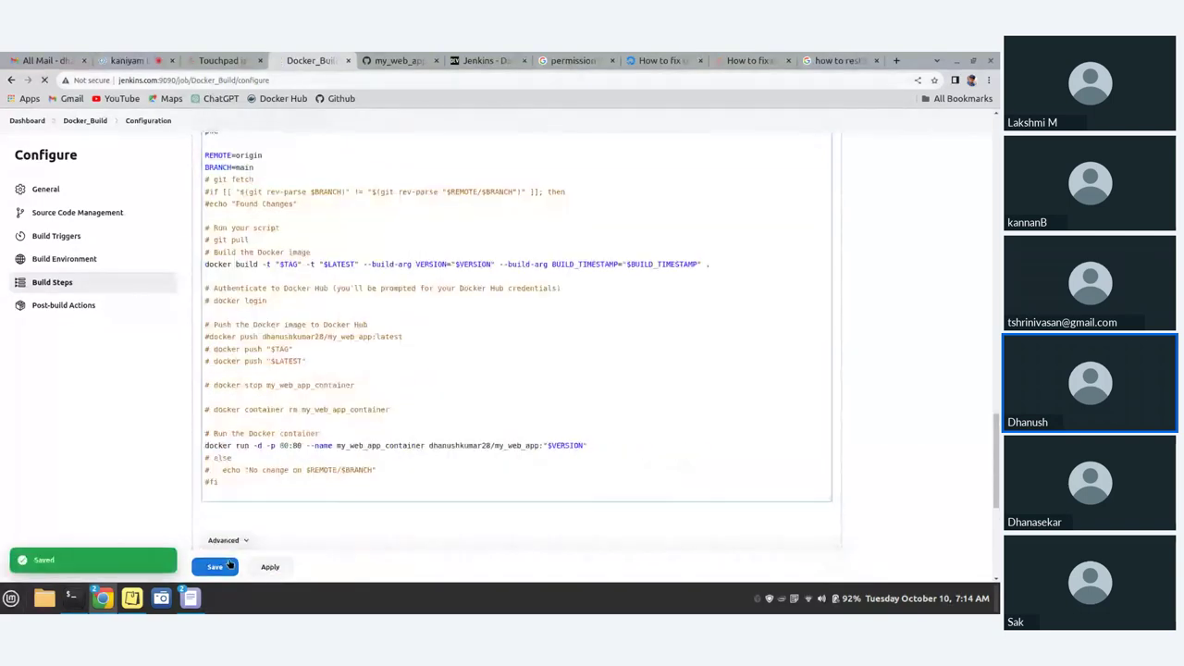
- Run build #7, confirm its console log ends with Finished: SUCCESS, and switch to Gmail
{"action": "left_click", "coordinate": [53, 256]}
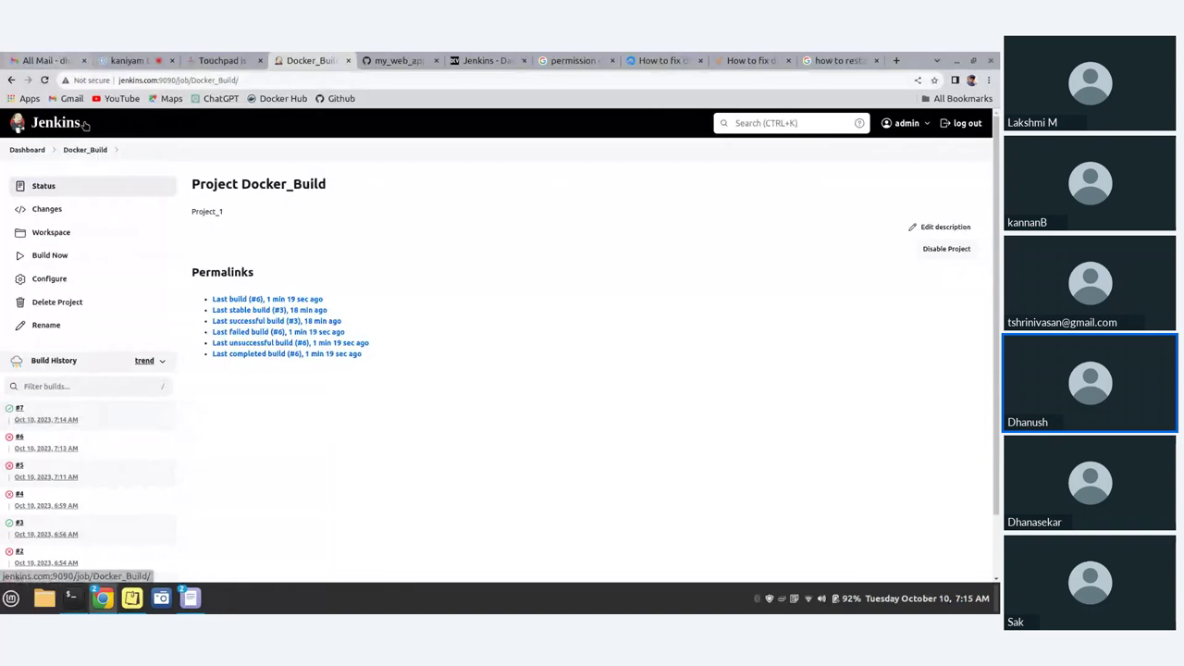
{"action": "left_click", "coordinate": [16, 415]}
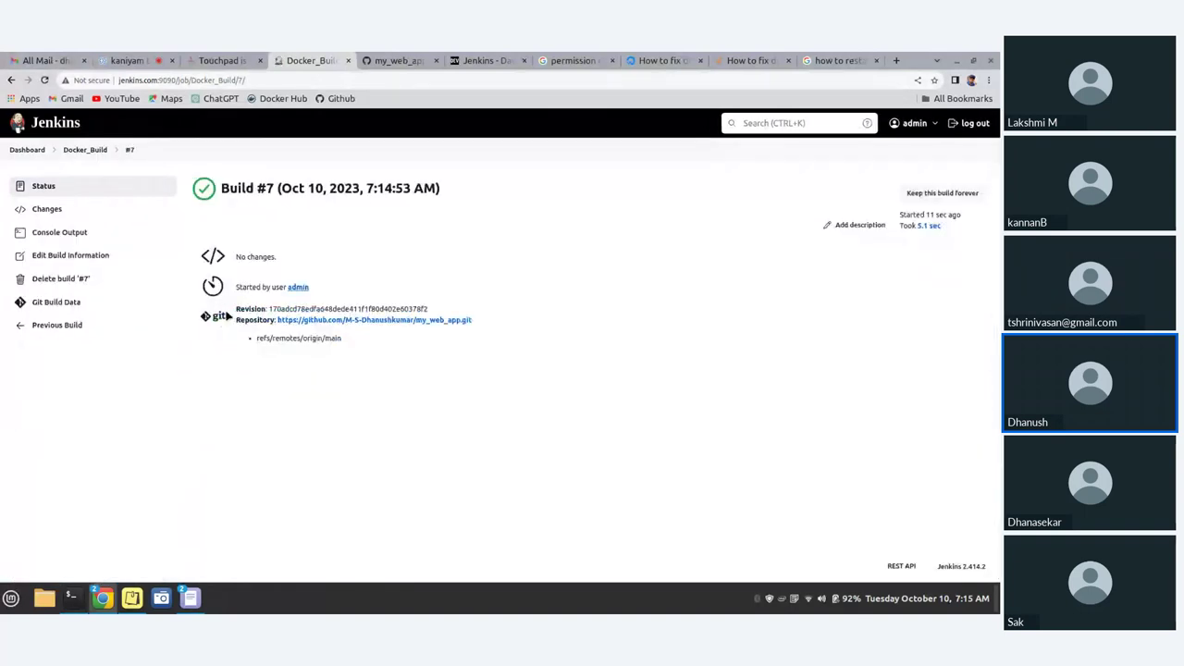
{"action": "left_click", "coordinate": [82, 234]}
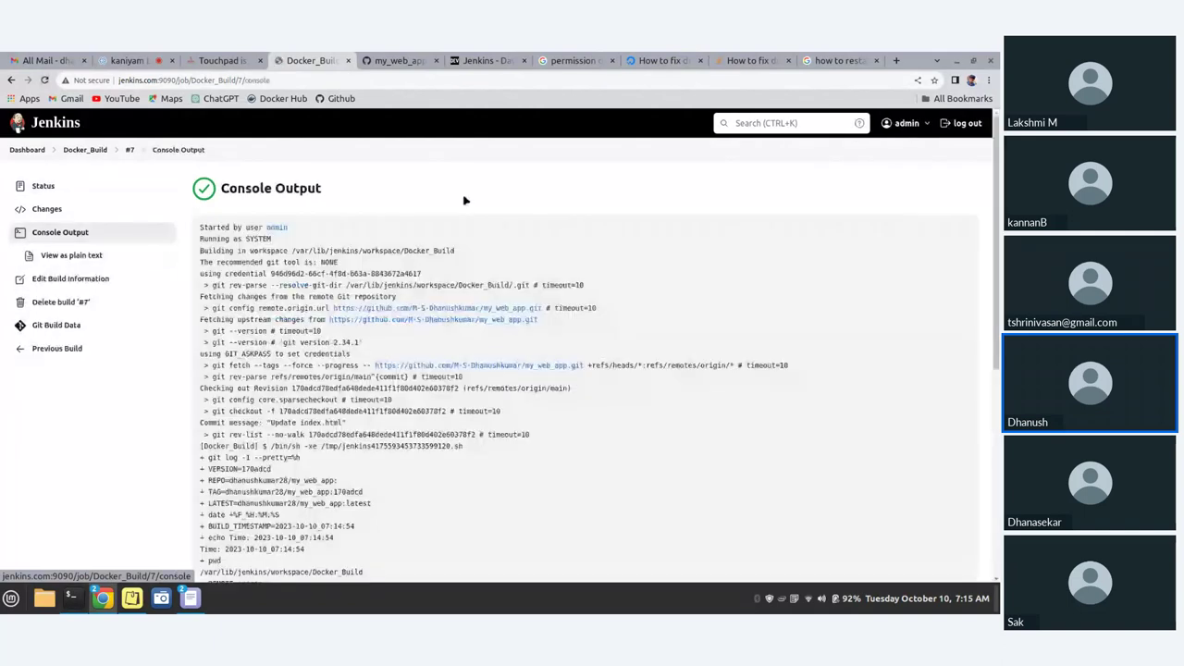
{"action": "scroll", "coordinate": [466, 200], "scroll_direction": "down", "scroll_amount": 1}
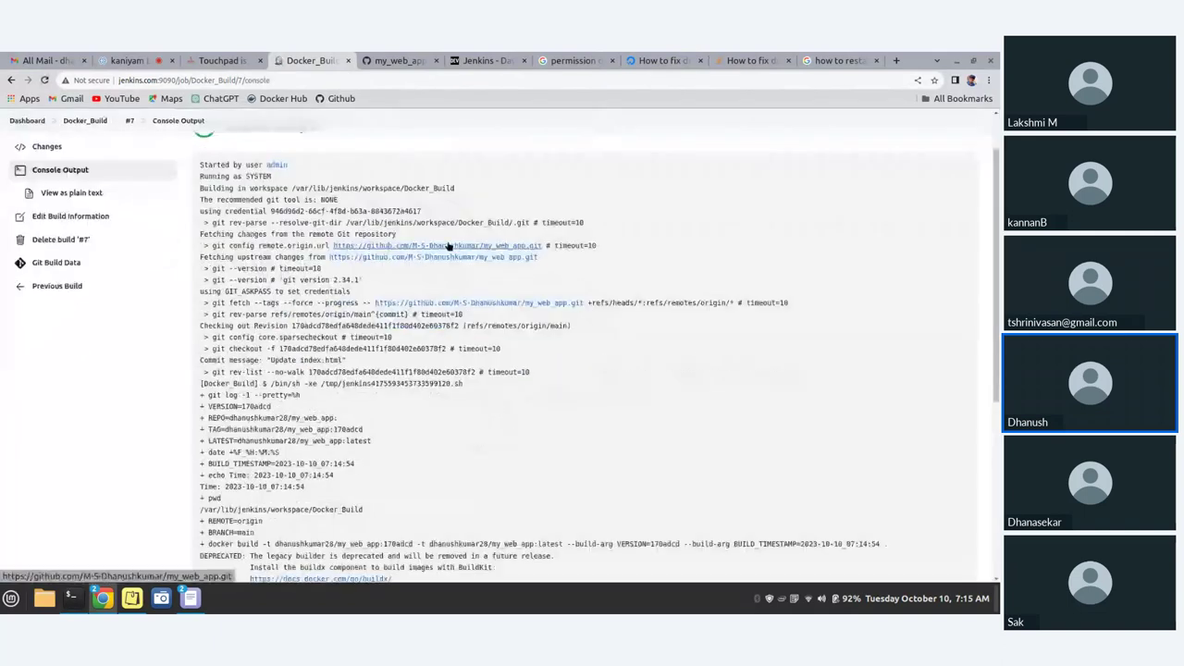
{"action": "scroll", "coordinate": [448, 246], "scroll_direction": "down", "scroll_amount": 1}
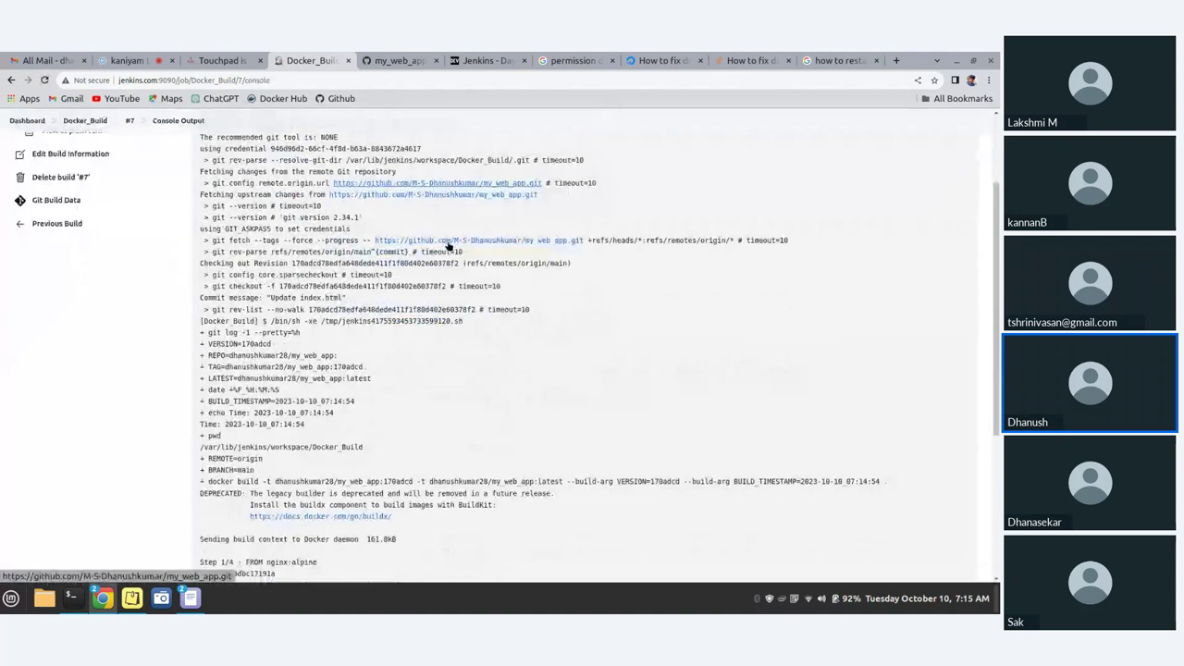
{"action": "scroll", "coordinate": [449, 247], "scroll_direction": "down", "scroll_amount": 2}
{"action": "scroll", "coordinate": [449, 244], "scroll_direction": "down", "scroll_amount": 2}
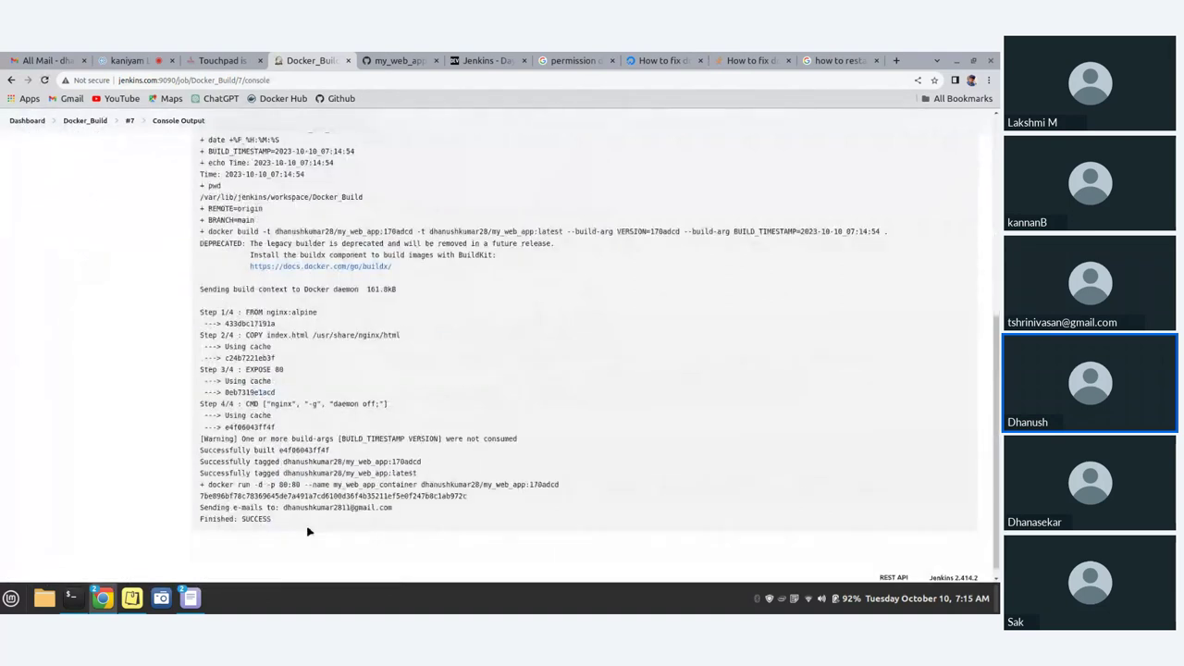
{"action": "key", "text": "ctrl+1"}
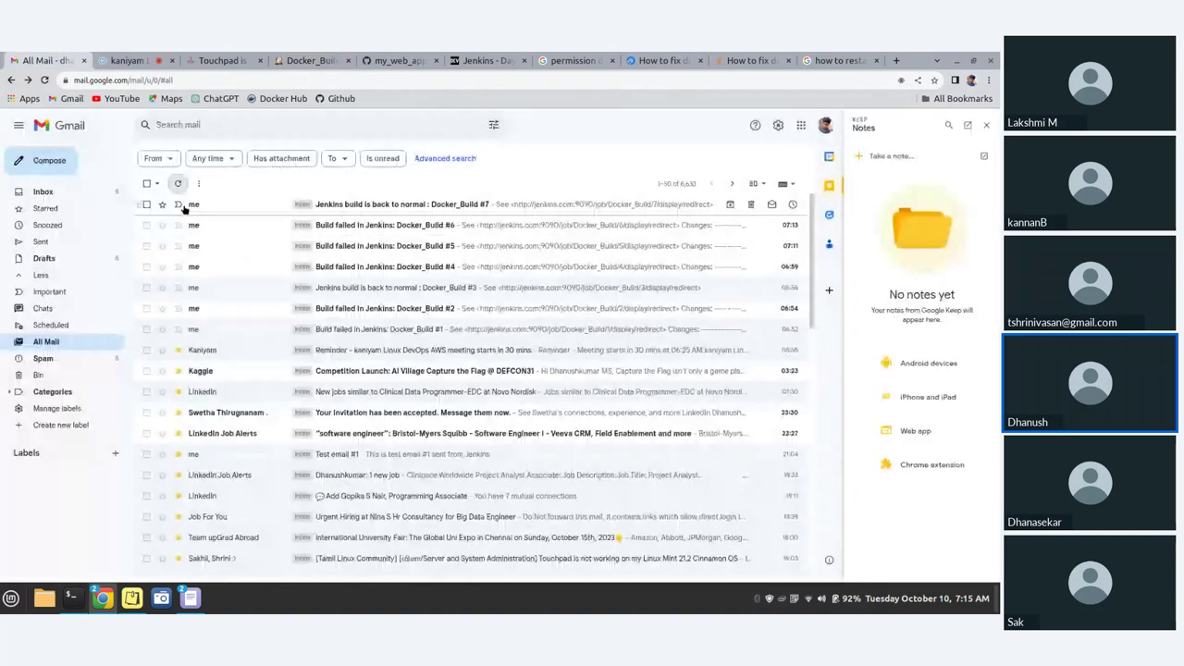
- Mark the Docker_Build #7 'back to normal' email important and open it
{"action": "left_click", "coordinate": [180, 205]}
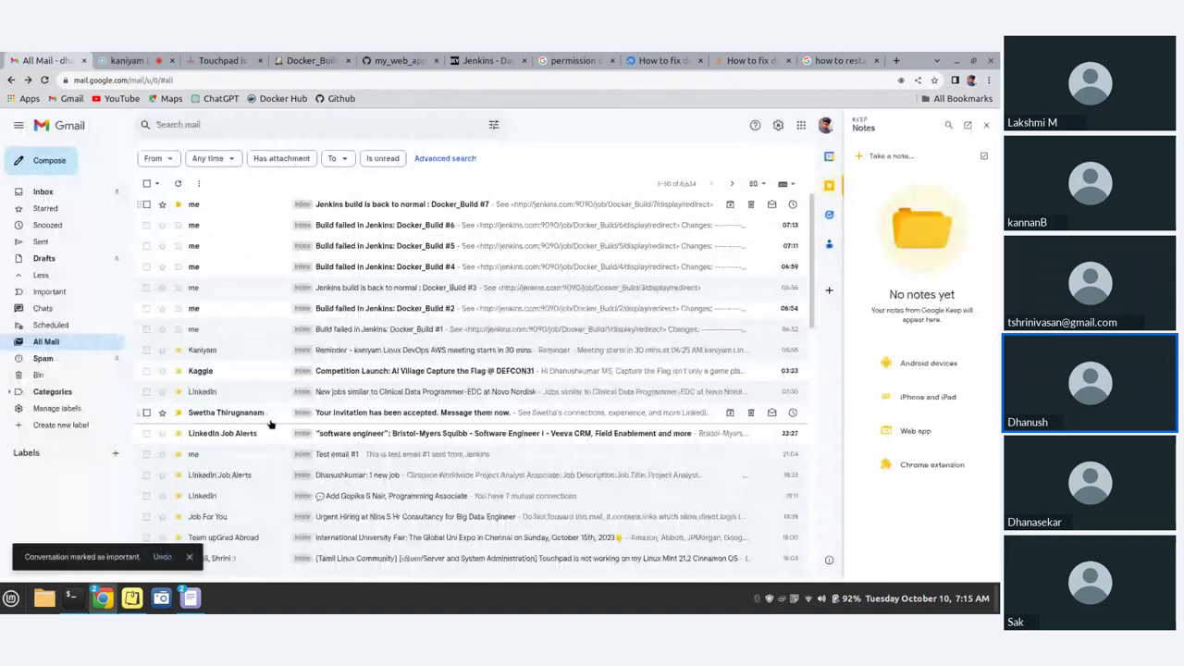
{"action": "left_click", "coordinate": [194, 205]}
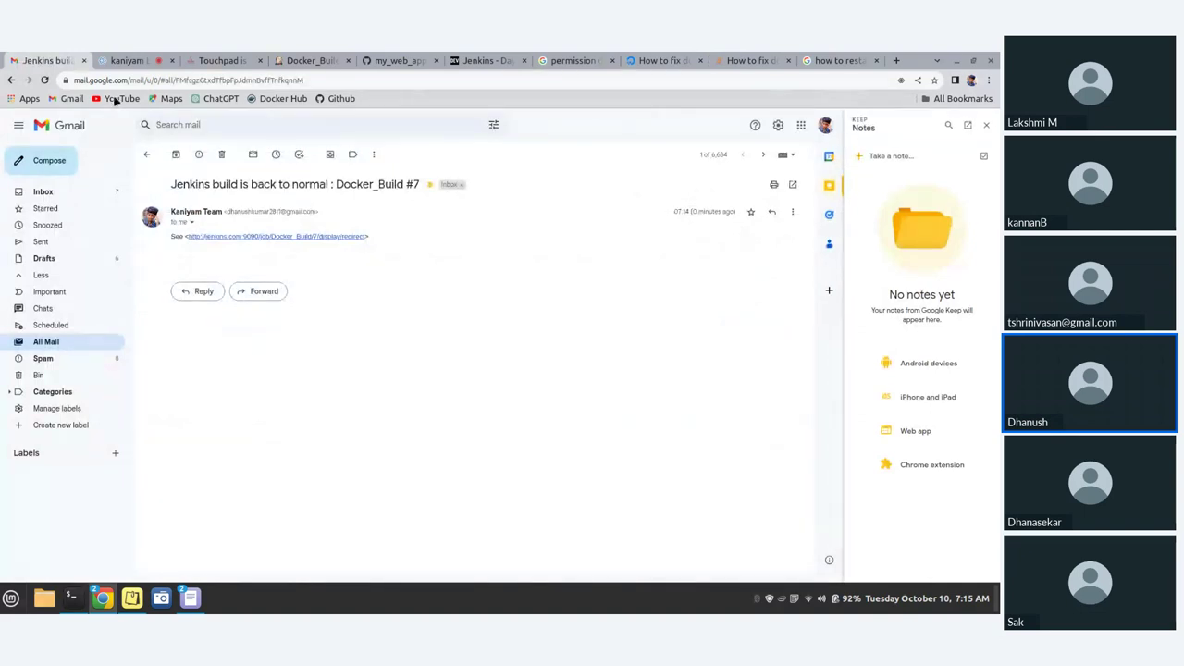
{"action": "left_click", "coordinate": [12, 81]}
{"action": "left_click", "coordinate": [336, 203]}
- Open the email's build #7 link in a new tab, close it, and go to the dev.to article
{"action": "left_click", "coordinate": [249, 238]}
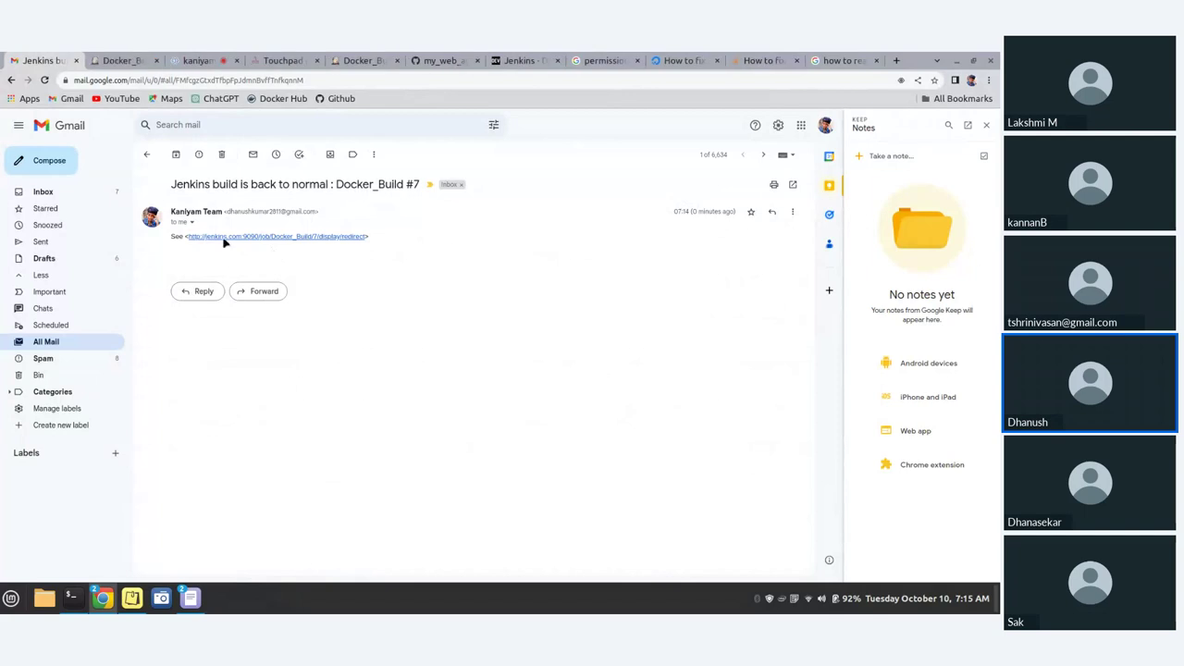
{"action": "left_click", "coordinate": [128, 60]}
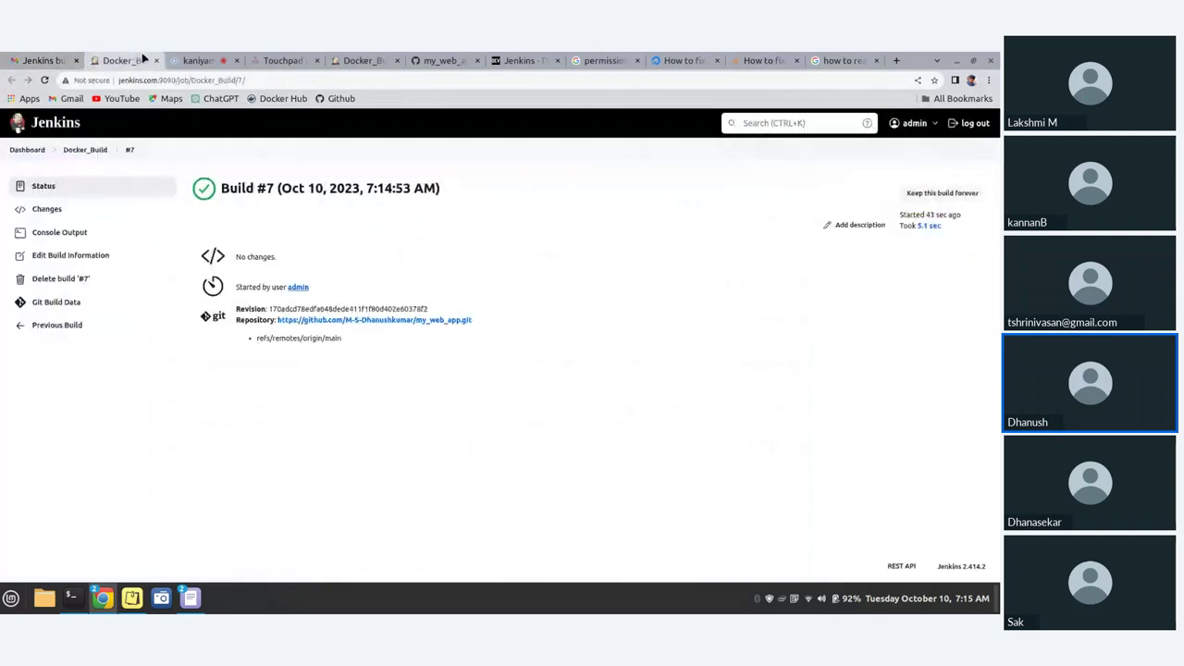
{"action": "left_click", "coordinate": [155, 60]}
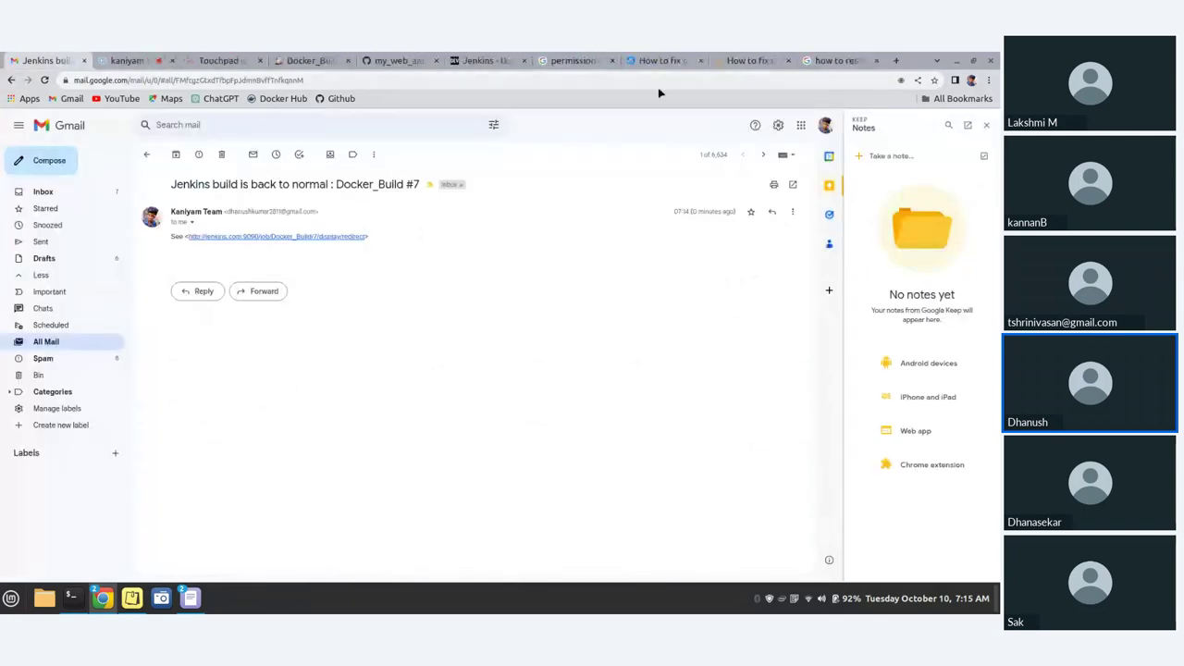
{"action": "left_click", "coordinate": [472, 60]}
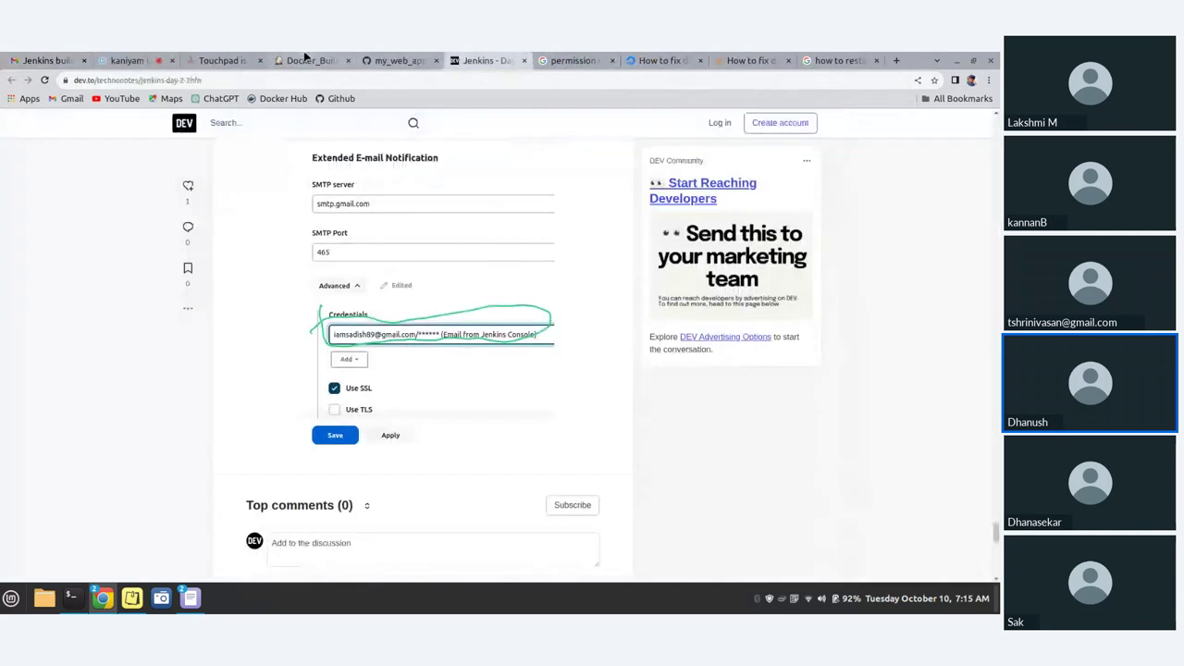
- Review build #7's console output in the Docker_Build tab, then bring the terminal forward
{"action": "left_click", "coordinate": [305, 60]}
{"action": "scroll", "coordinate": [424, 481], "scroll_direction": "down", "scroll_amount": 1}
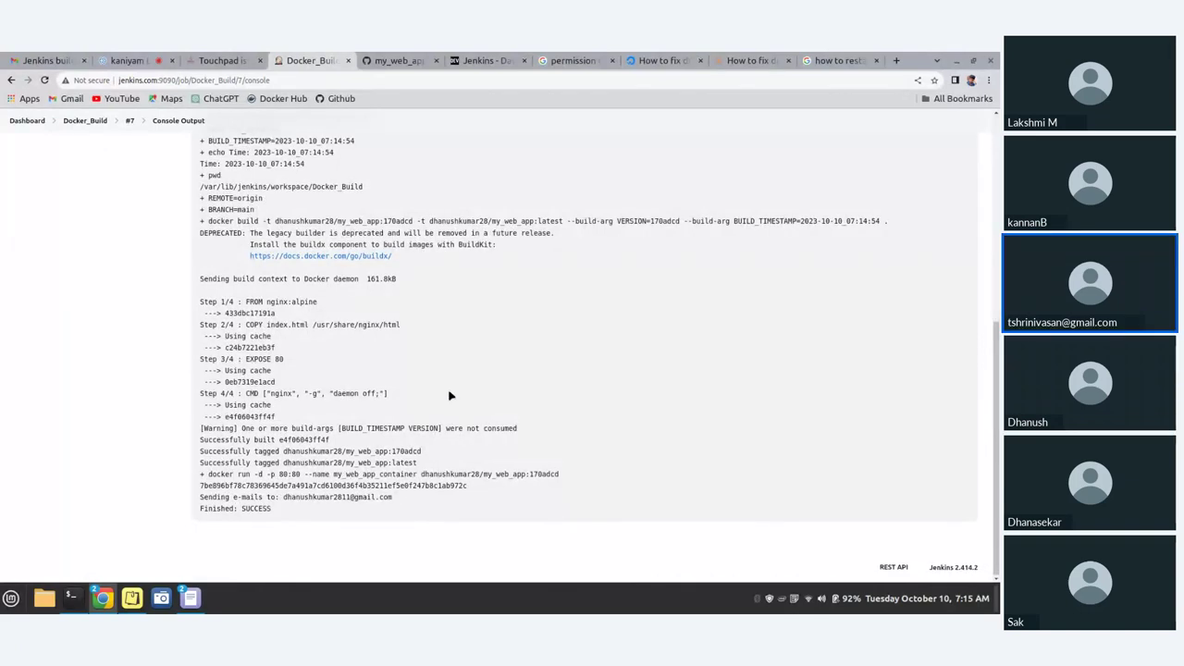
{"action": "scroll", "coordinate": [405, 379], "scroll_direction": "up", "scroll_amount": 4}
{"action": "scroll", "coordinate": [405, 380], "scroll_direction": "up", "scroll_amount": 2}
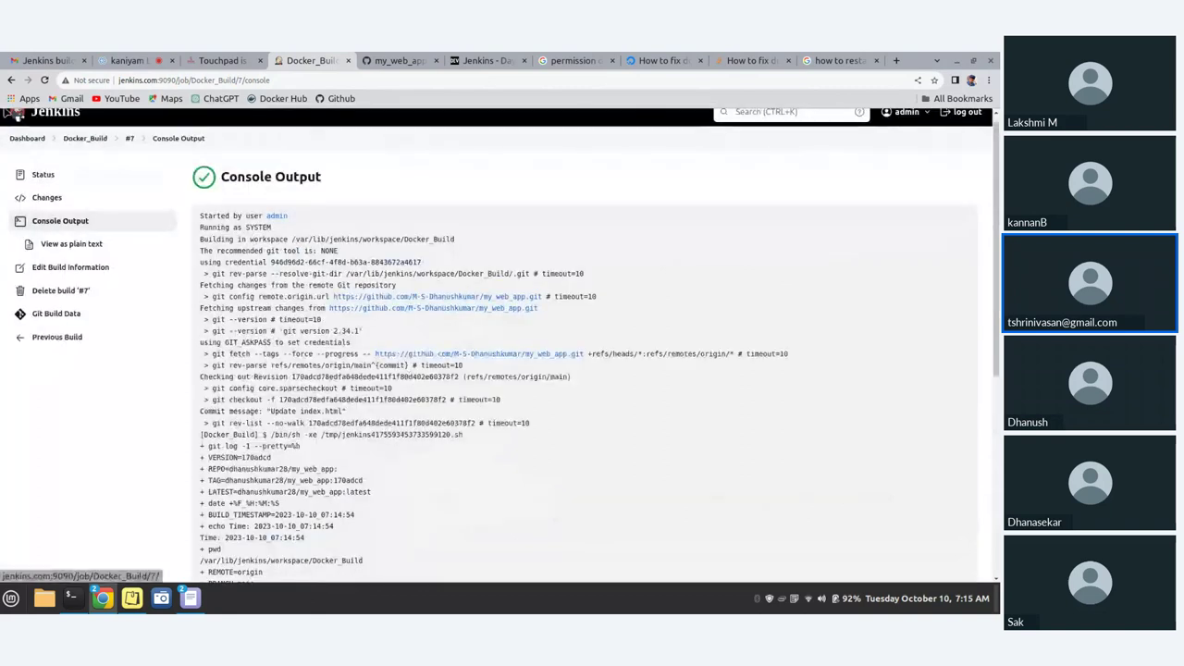
{"action": "scroll", "coordinate": [182, 438], "scroll_direction": "down", "scroll_amount": 4}
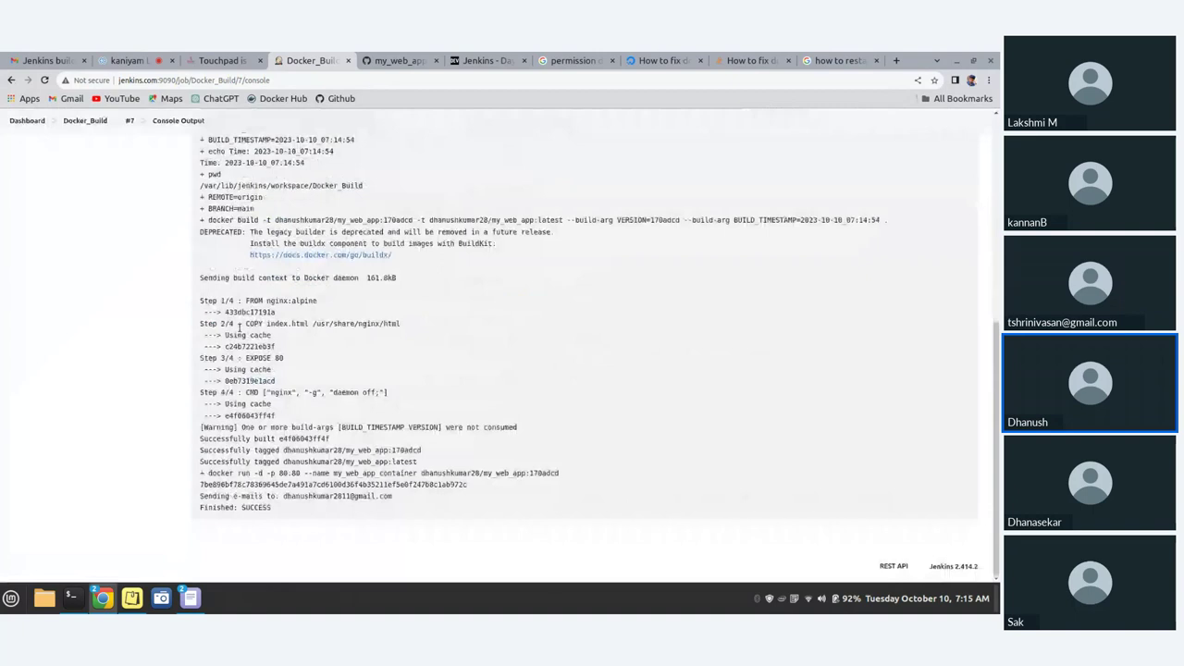
{"action": "left_click", "coordinate": [72, 598]}
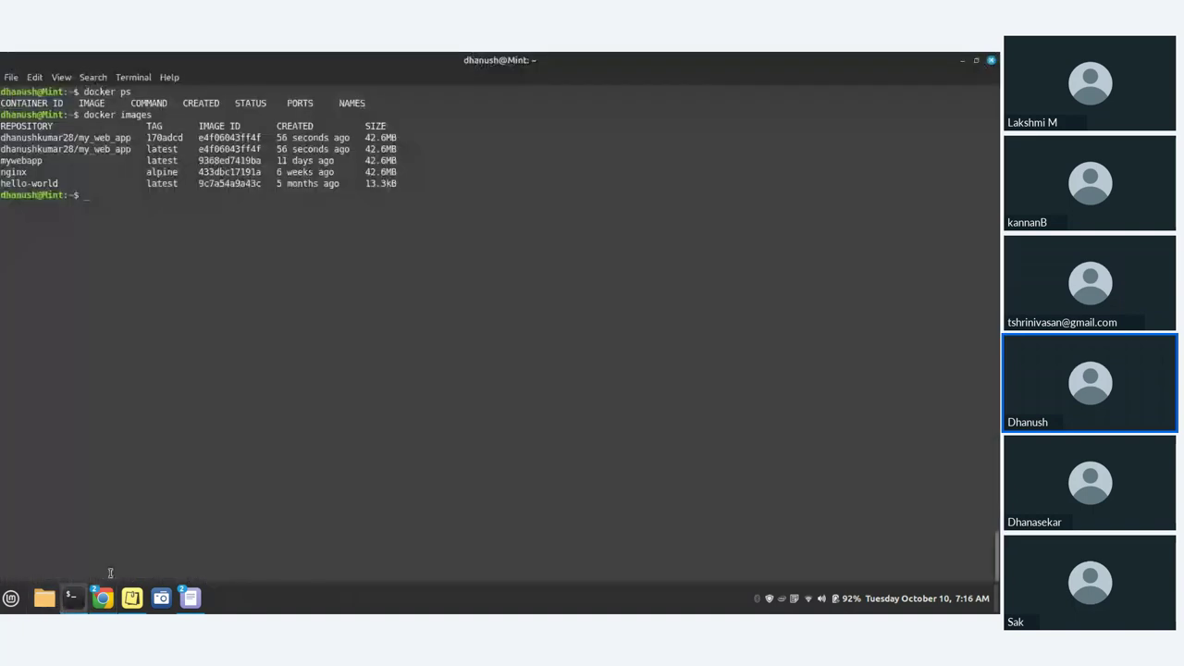
- Run docker ps to list my_web_app_container on port 80, then minimize the terminal
{"action": "type", "text": "docker ps"}
{"action": "key", "text": "Return"}
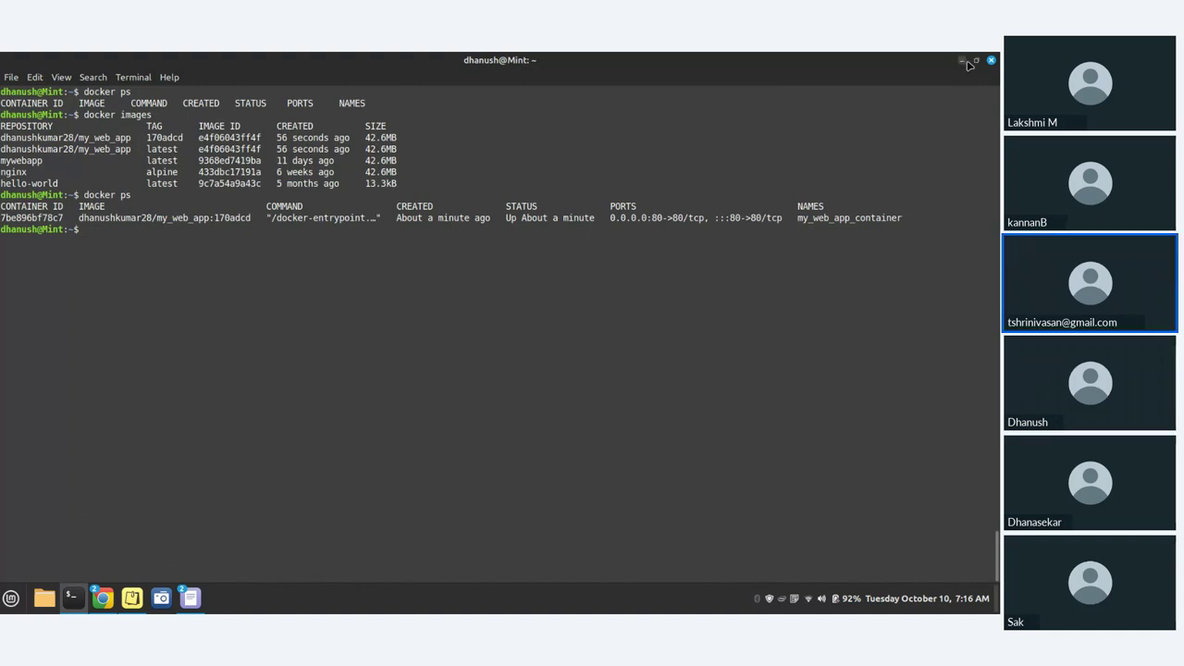
{"action": "left_click", "coordinate": [962, 61]}
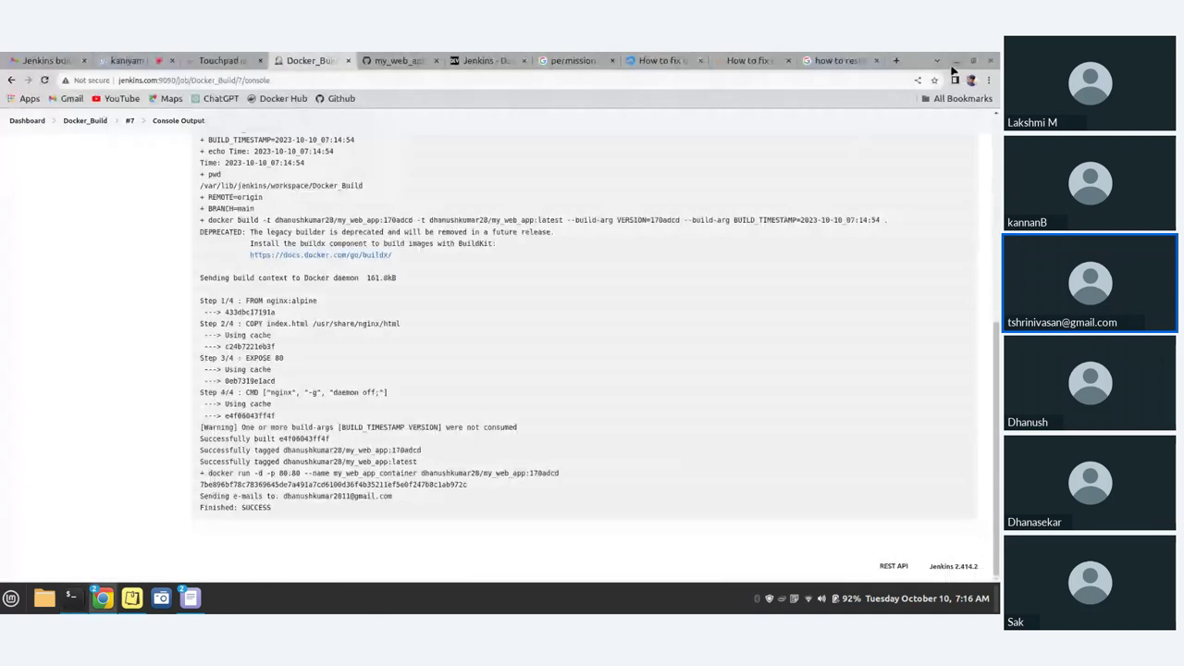
- Compare the Changes pages of build #7 and previous build #6
{"action": "scroll", "coordinate": [932, 237], "scroll_direction": "up", "scroll_amount": 3}
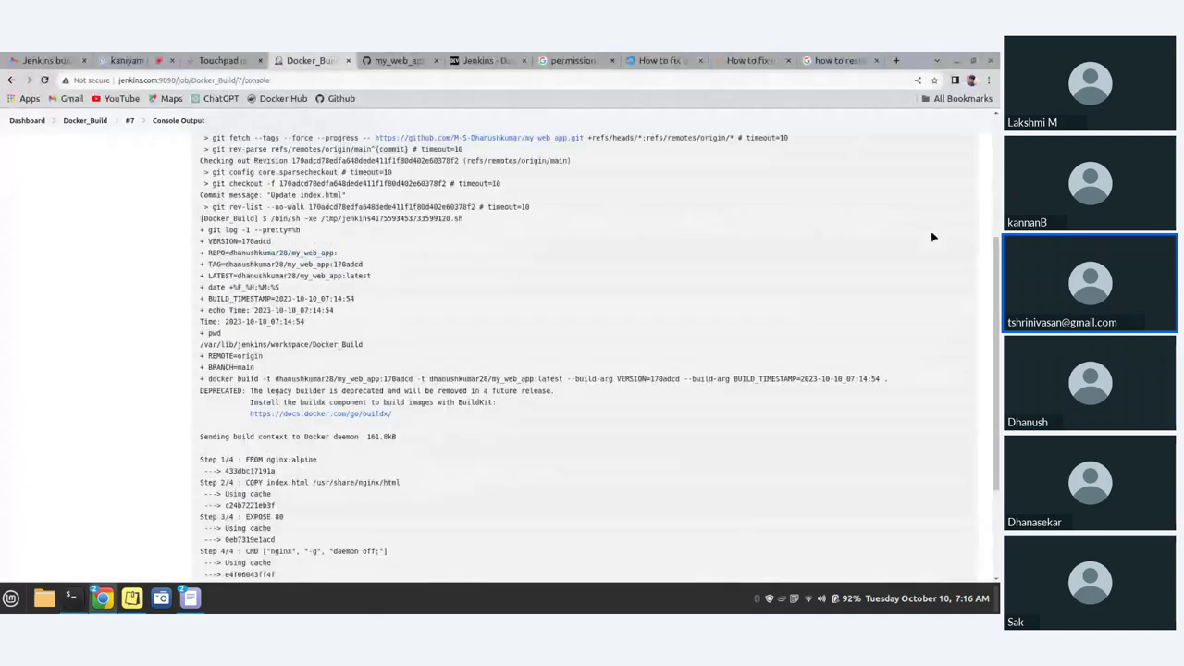
{"action": "scroll", "coordinate": [933, 237], "scroll_direction": "up", "scroll_amount": 3}
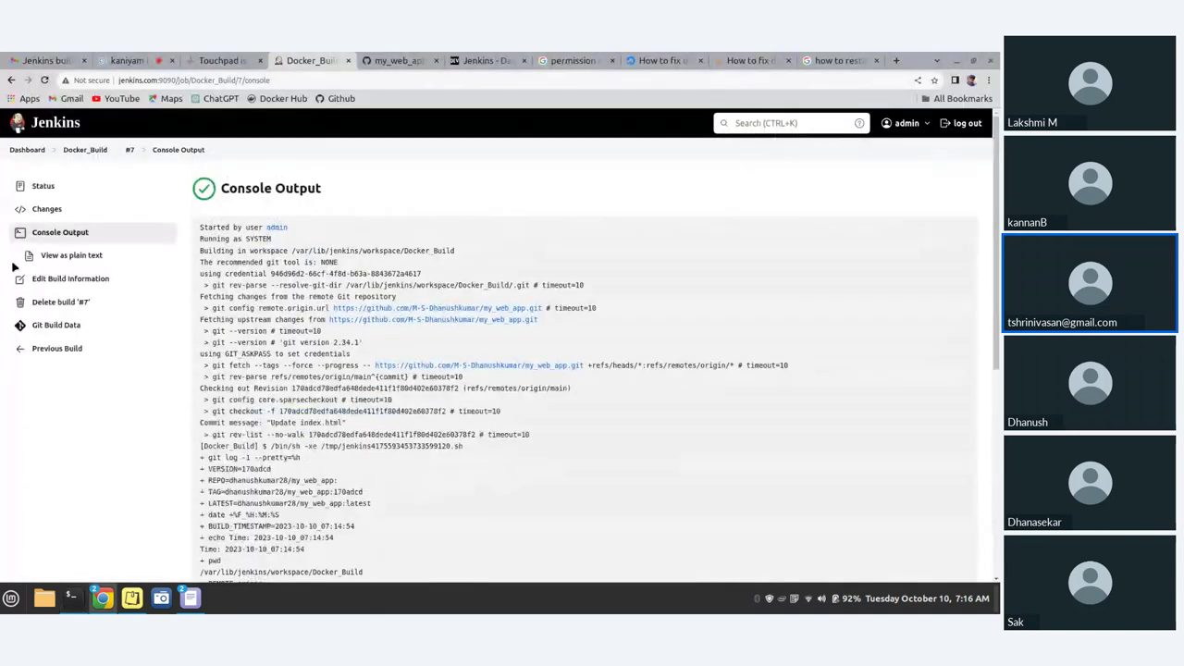
{"action": "left_click", "coordinate": [11, 81]}
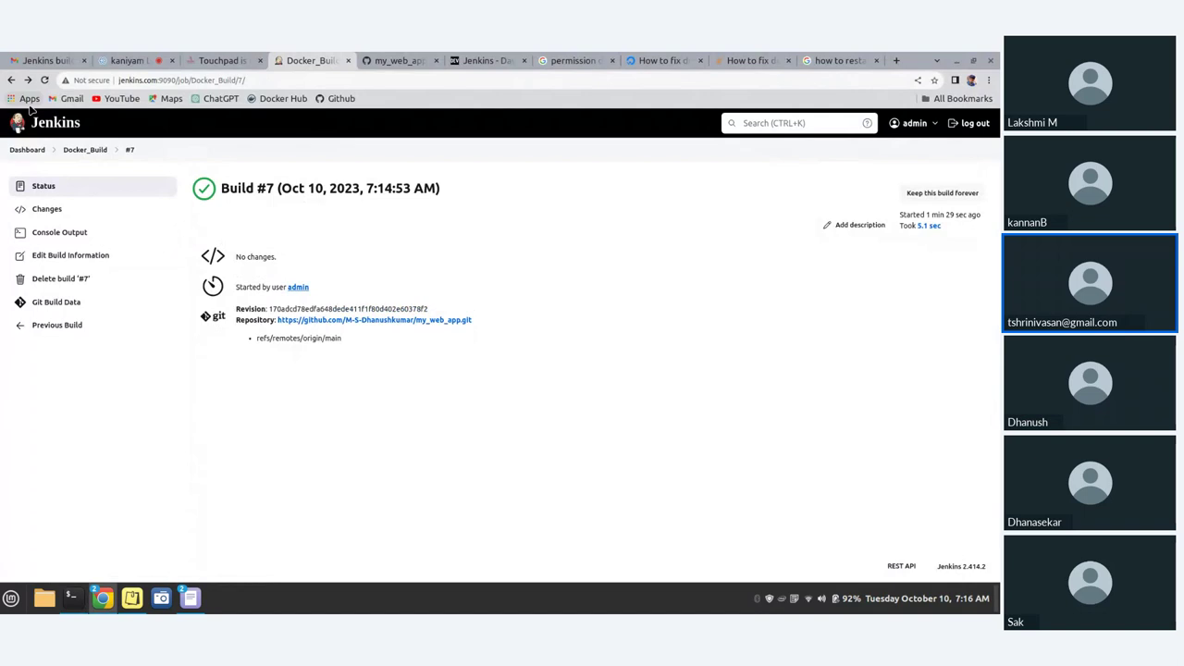
{"action": "left_click", "coordinate": [60, 213]}
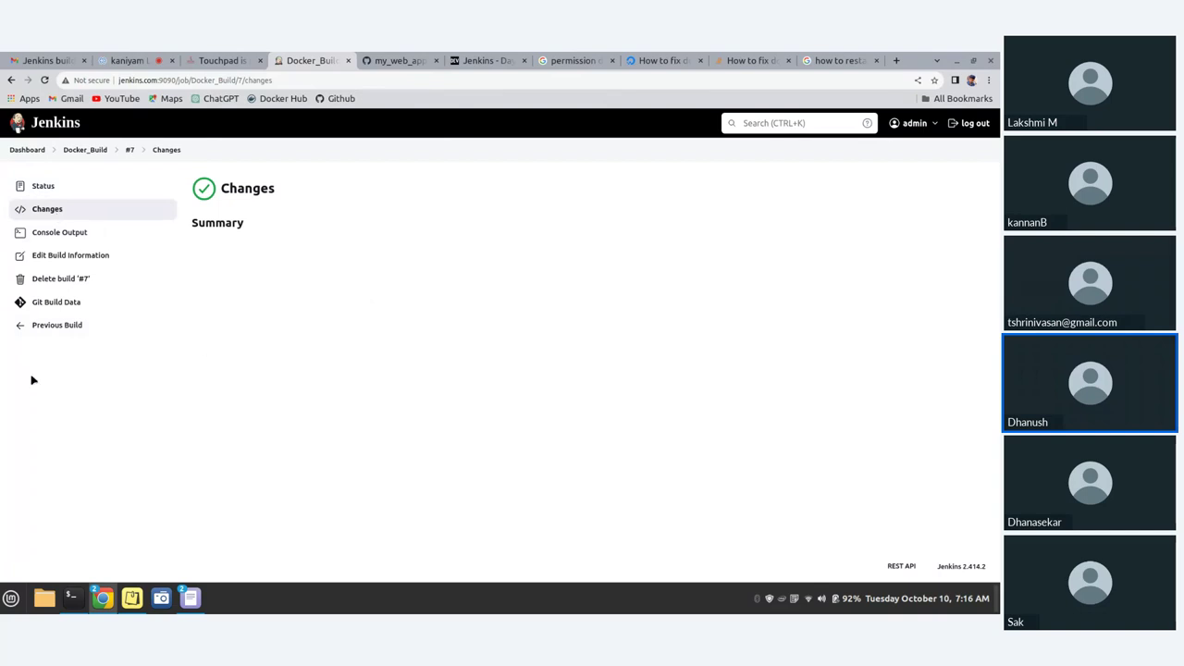
{"action": "left_click", "coordinate": [54, 329]}
{"action": "left_click", "coordinate": [54, 349]}
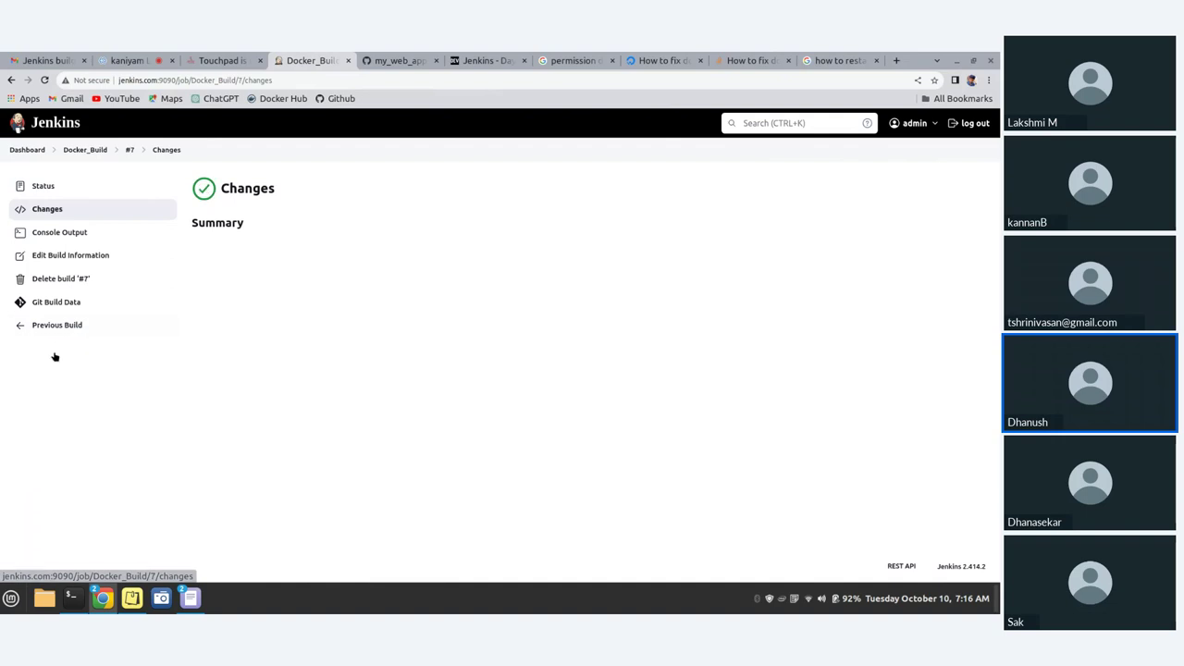
- Open the Docker_Build job's configuration from the dashboard
{"action": "left_click", "coordinate": [30, 151]}
{"action": "left_click", "coordinate": [297, 273]}
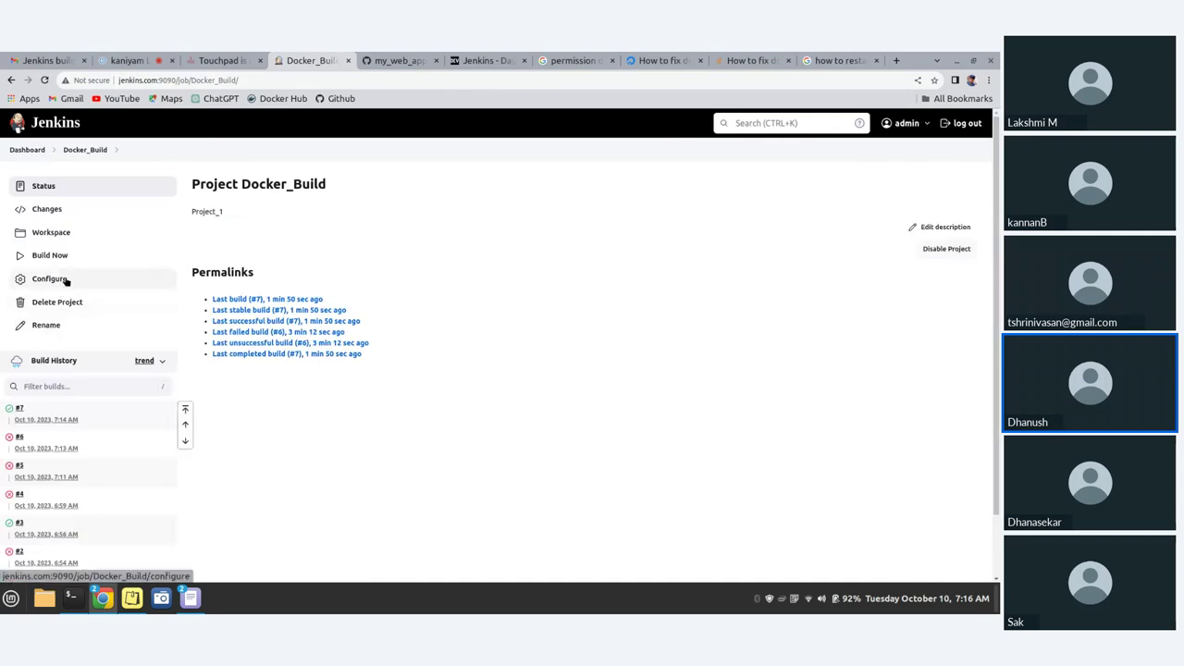
{"action": "left_click", "coordinate": [67, 278]}
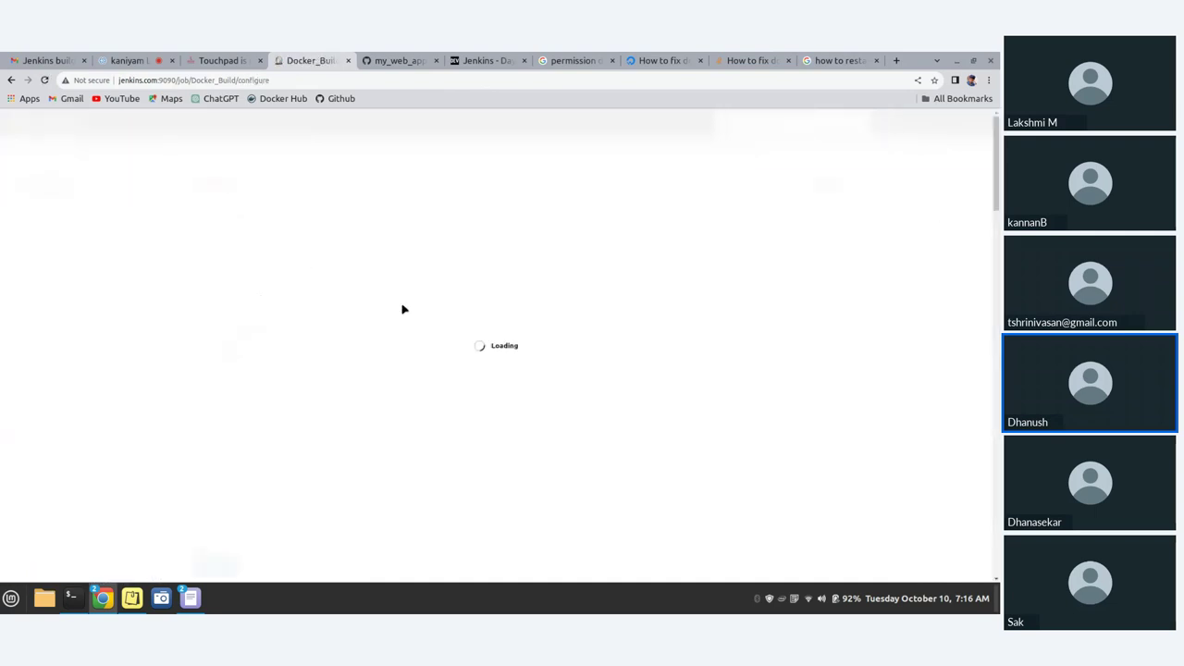
- Delete the blank line and commented cd line at the top of the shell script
{"action": "scroll", "coordinate": [413, 334], "scroll_direction": "down", "scroll_amount": 10}
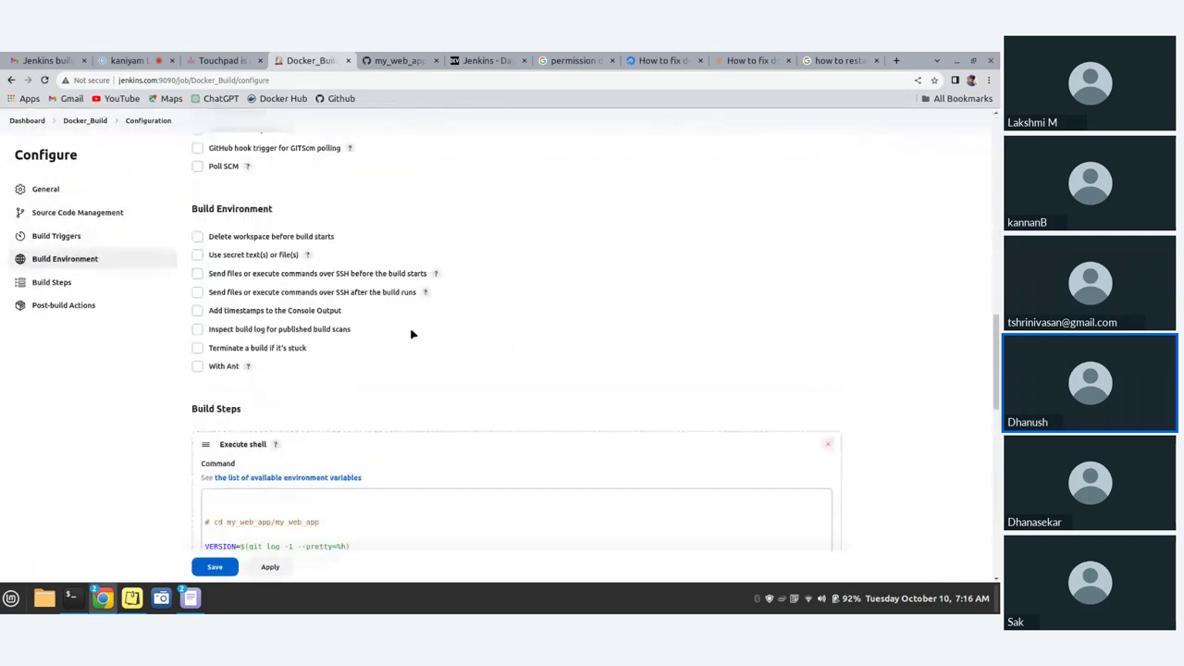
{"action": "scroll", "coordinate": [410, 331], "scroll_direction": "down", "scroll_amount": 4}
{"action": "scroll", "coordinate": [410, 329], "scroll_direction": "down", "scroll_amount": 1}
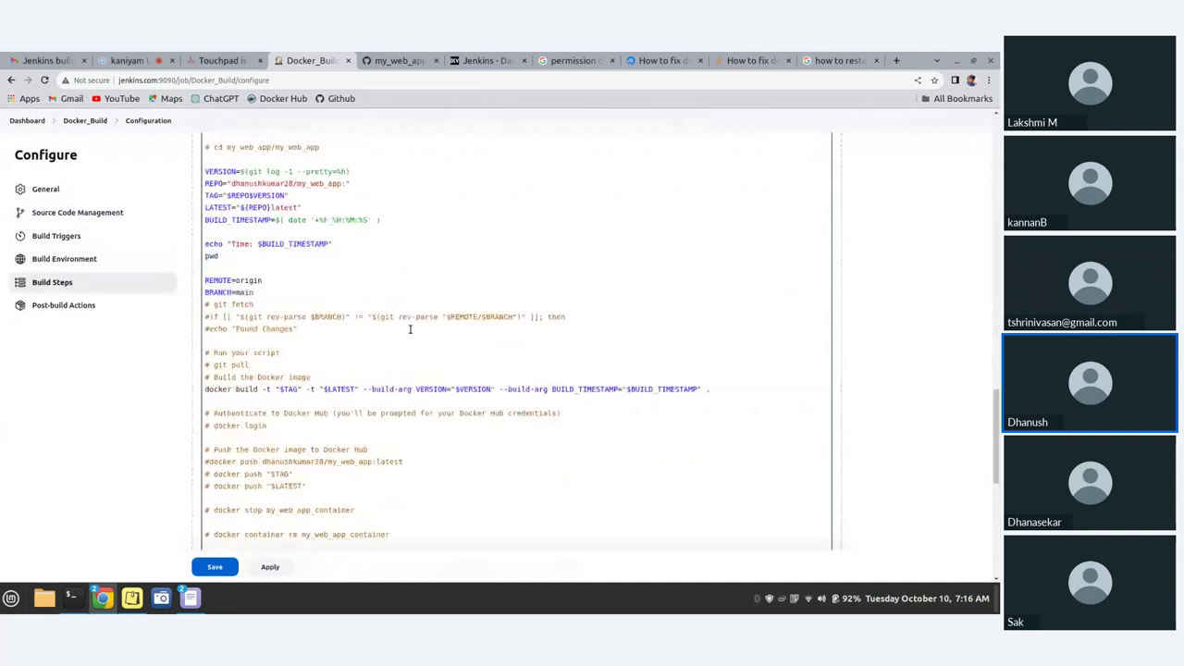
{"action": "scroll", "coordinate": [410, 329], "scroll_direction": "up", "scroll_amount": 2}
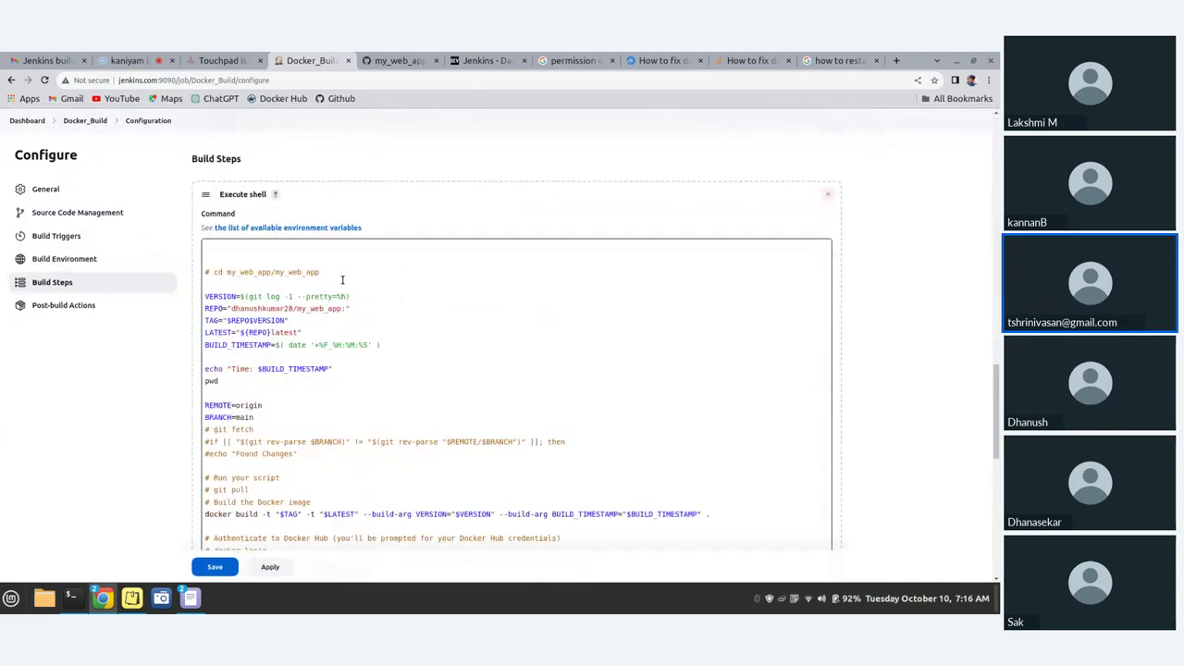
{"action": "left_click", "coordinate": [341, 275]}
{"action": "left_click_drag", "start_coordinate": [320, 272], "coordinate": [190, 256]}
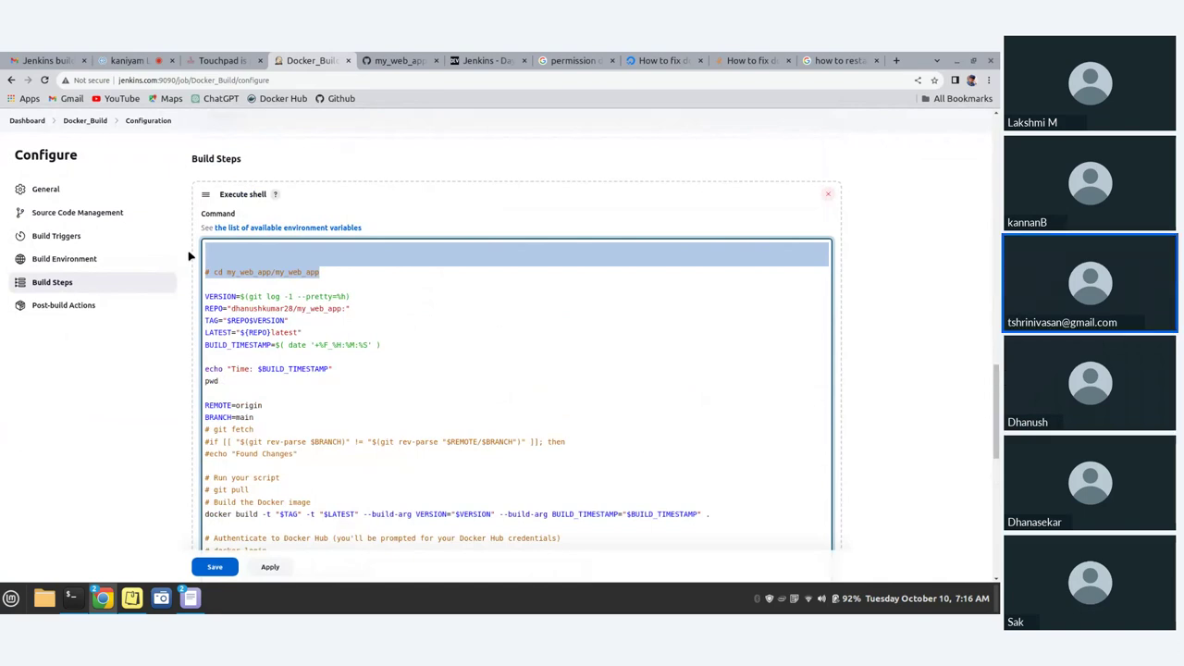
{"action": "key", "text": "BackSpace"}
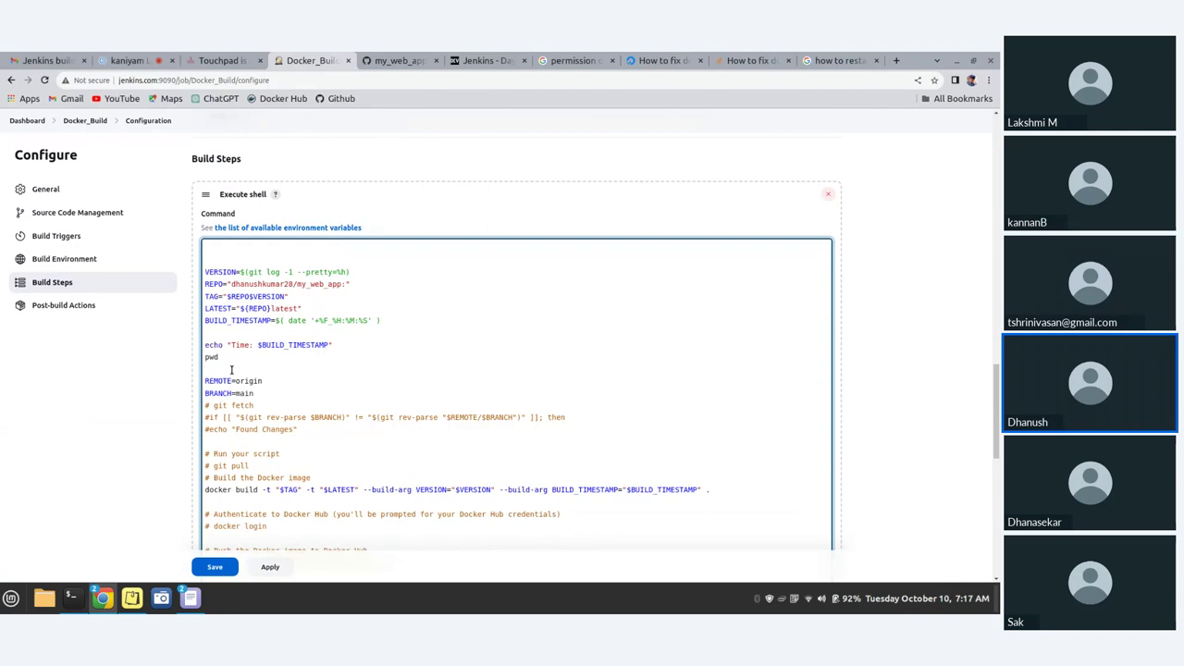
- Remove the git fetch/if comments and the three comments above docker build
{"action": "left_click_drag", "start_coordinate": [208, 369], "coordinate": [191, 348]}
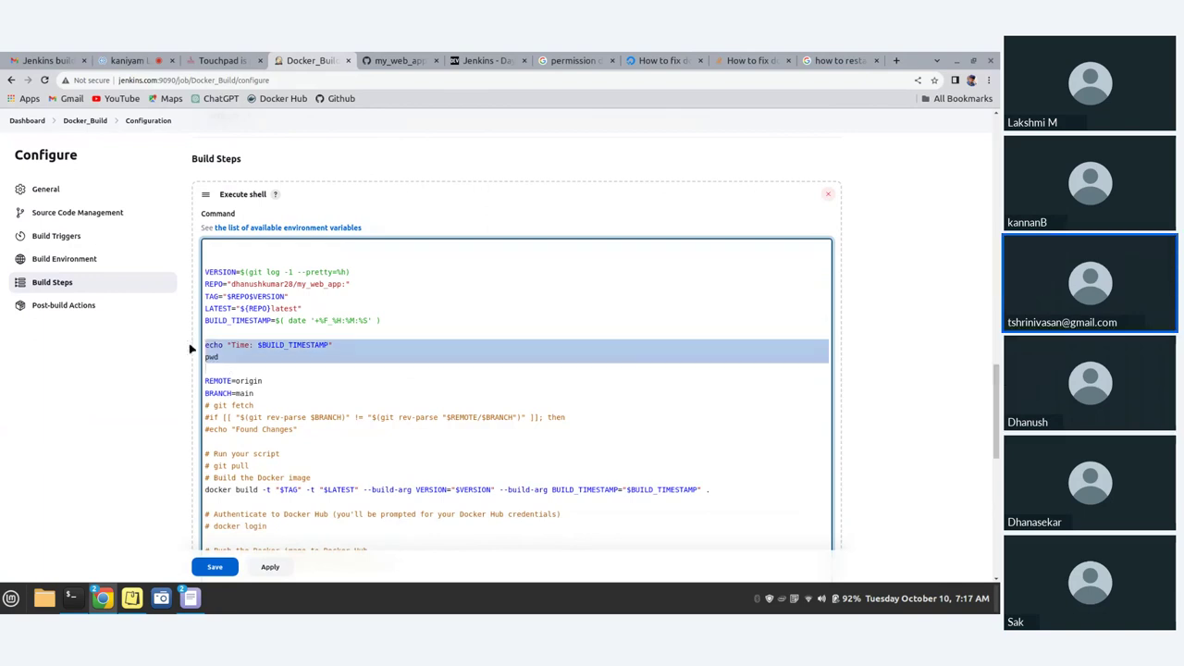
{"action": "left_click", "coordinate": [282, 393]}
{"action": "left_click_drag", "start_coordinate": [306, 442], "coordinate": [198, 409]}
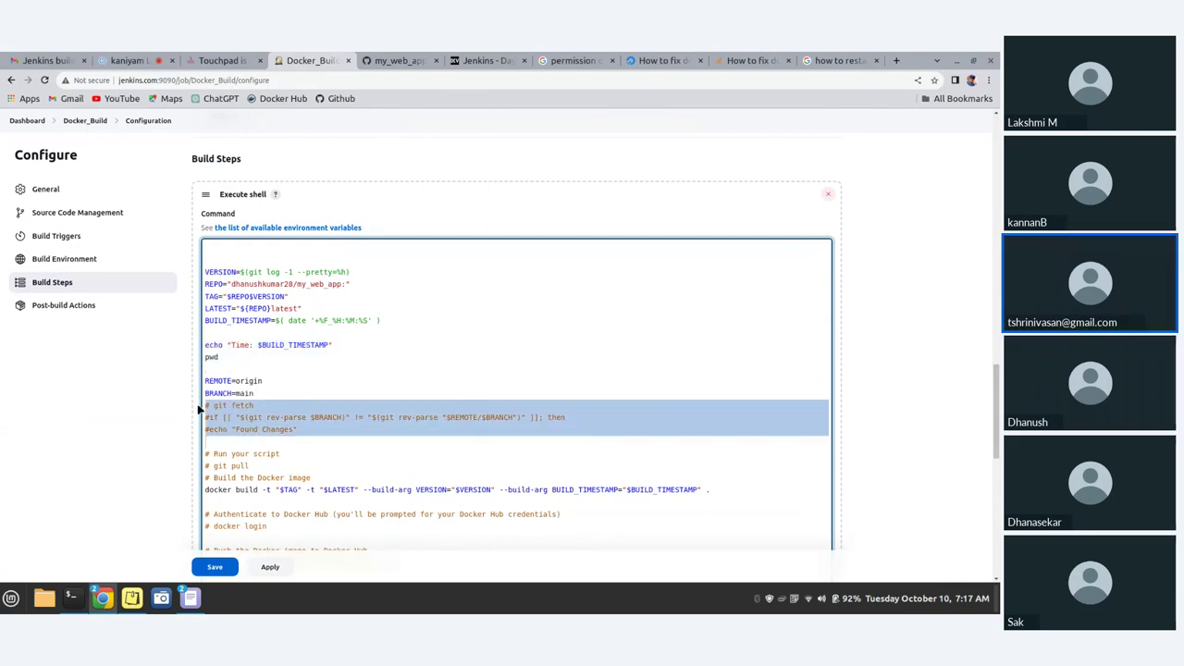
{"action": "key", "text": "BackSpace"}
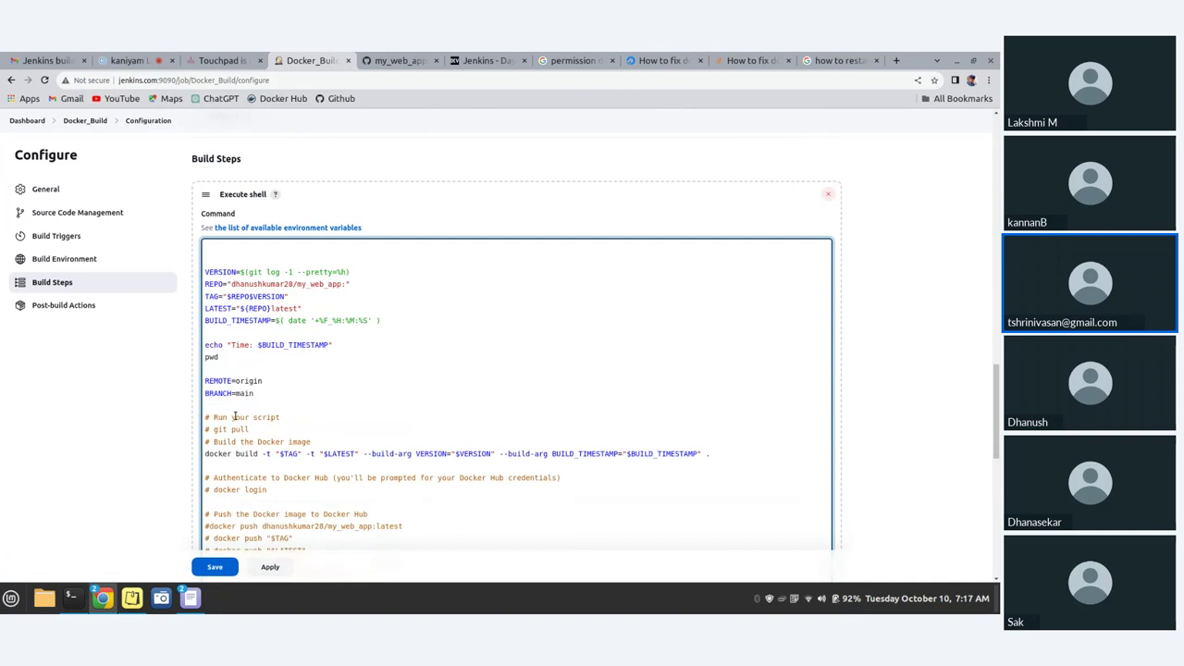
{"action": "left_click_drag", "start_coordinate": [311, 441], "coordinate": [194, 421]}
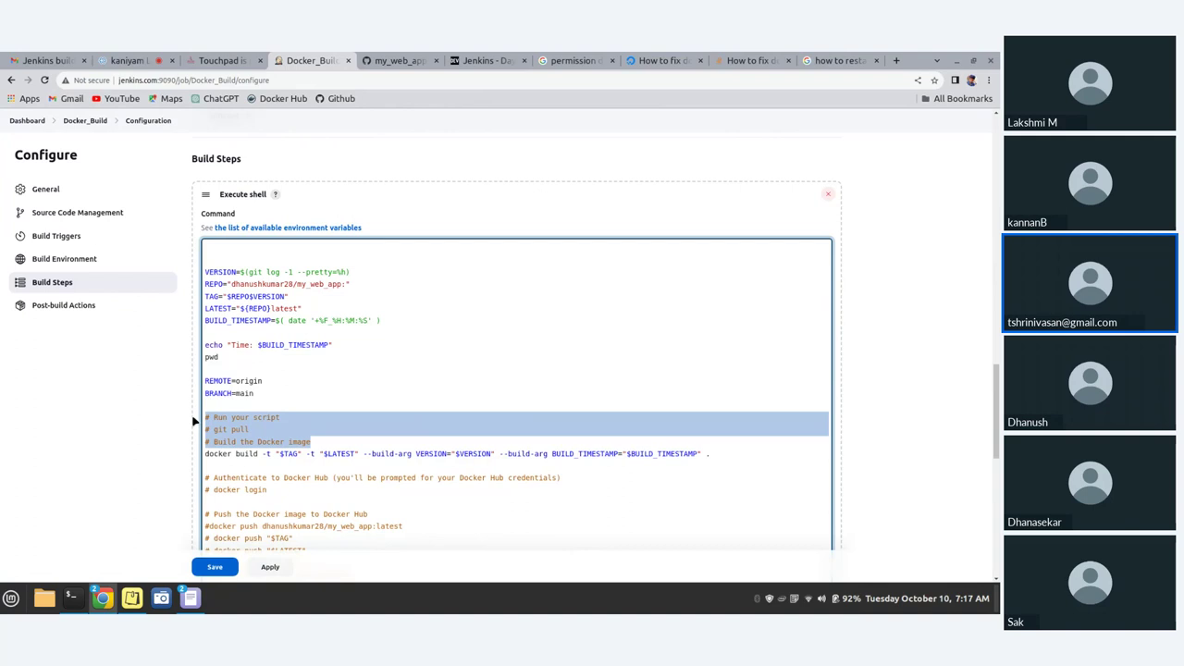
{"action": "key", "text": "BackSpace"}
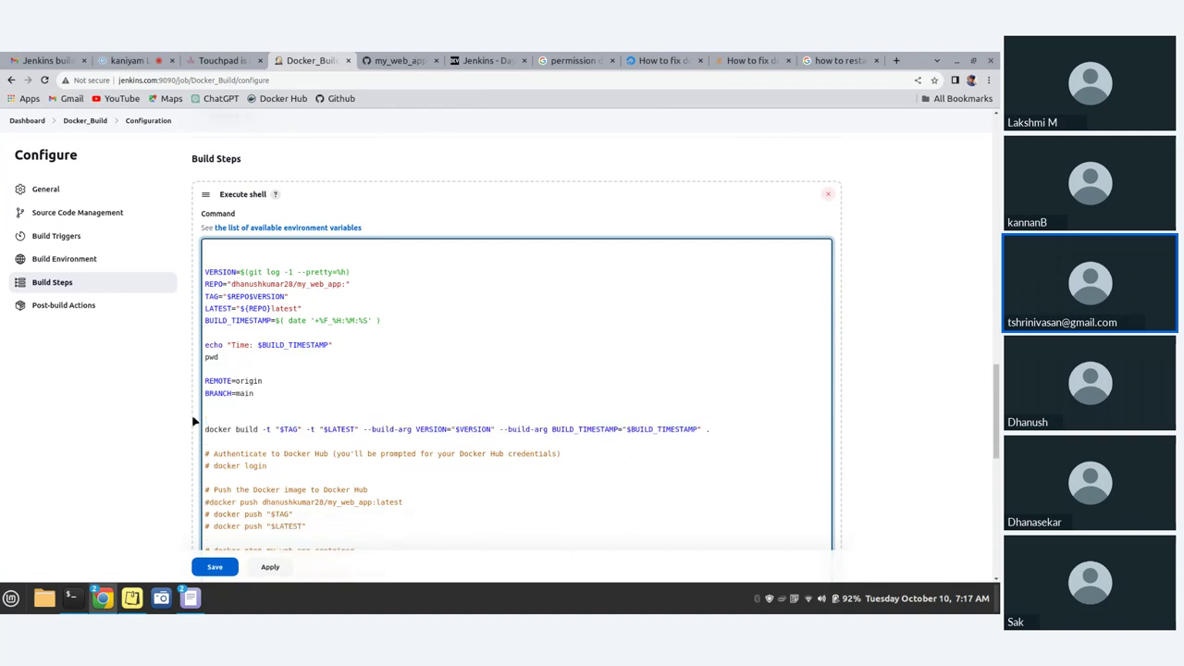
- Delete the commented Docker Hub push, stop, rm lines and trailing else/echo/fi comments
{"action": "scroll", "coordinate": [194, 422], "scroll_direction": "down", "scroll_amount": 3}
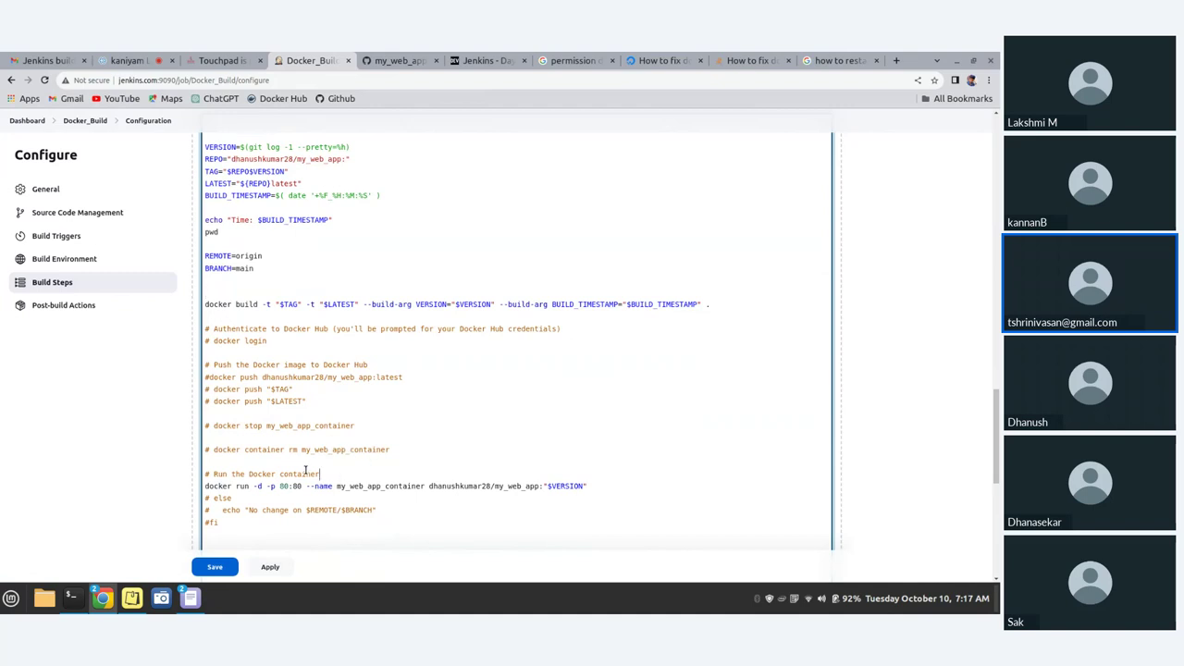
{"action": "left_click_drag", "start_coordinate": [319, 474], "coordinate": [172, 326]}
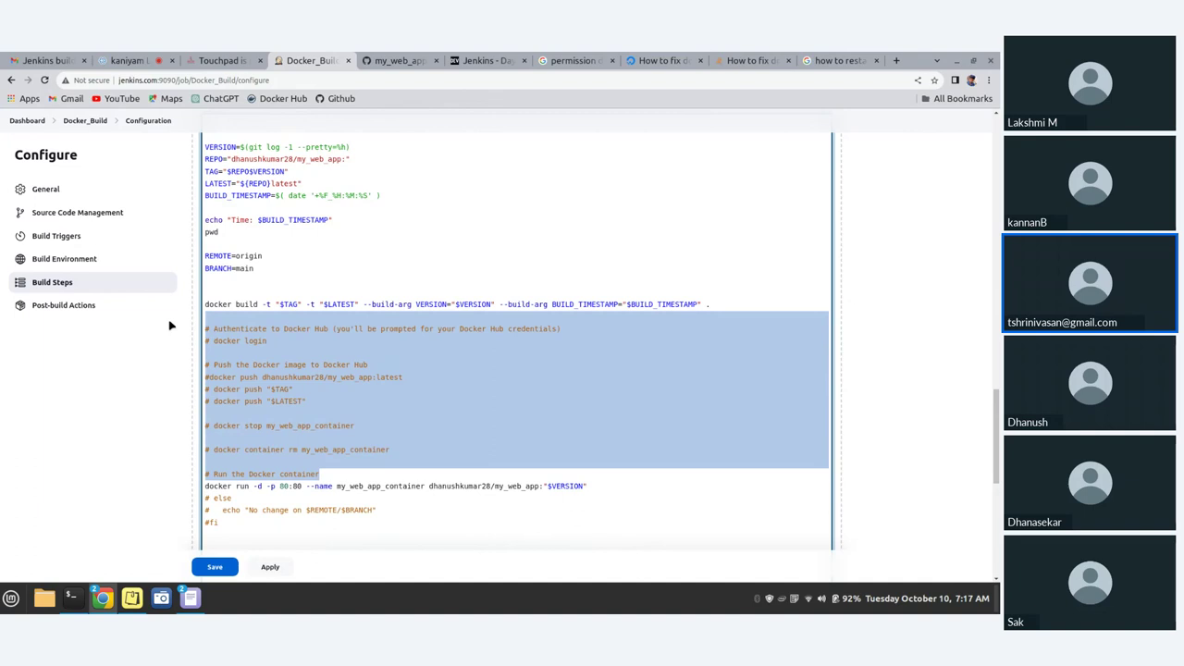
{"action": "key", "text": "BackSpace"}
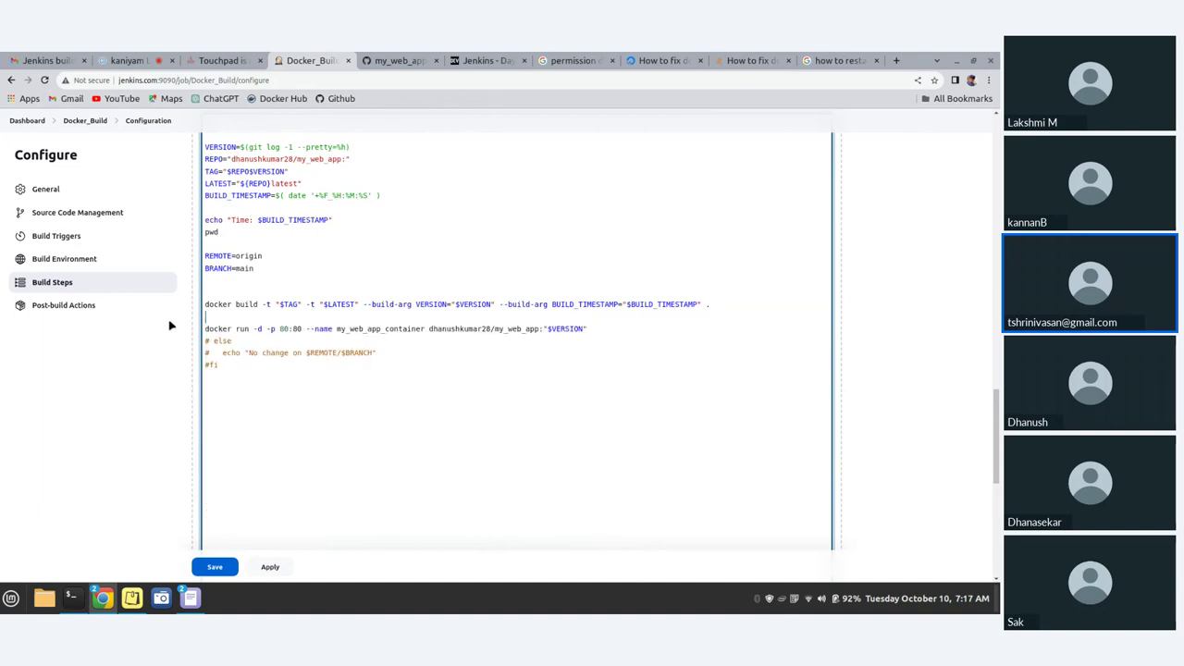
{"action": "left_click_drag", "start_coordinate": [248, 379], "coordinate": [181, 343]}
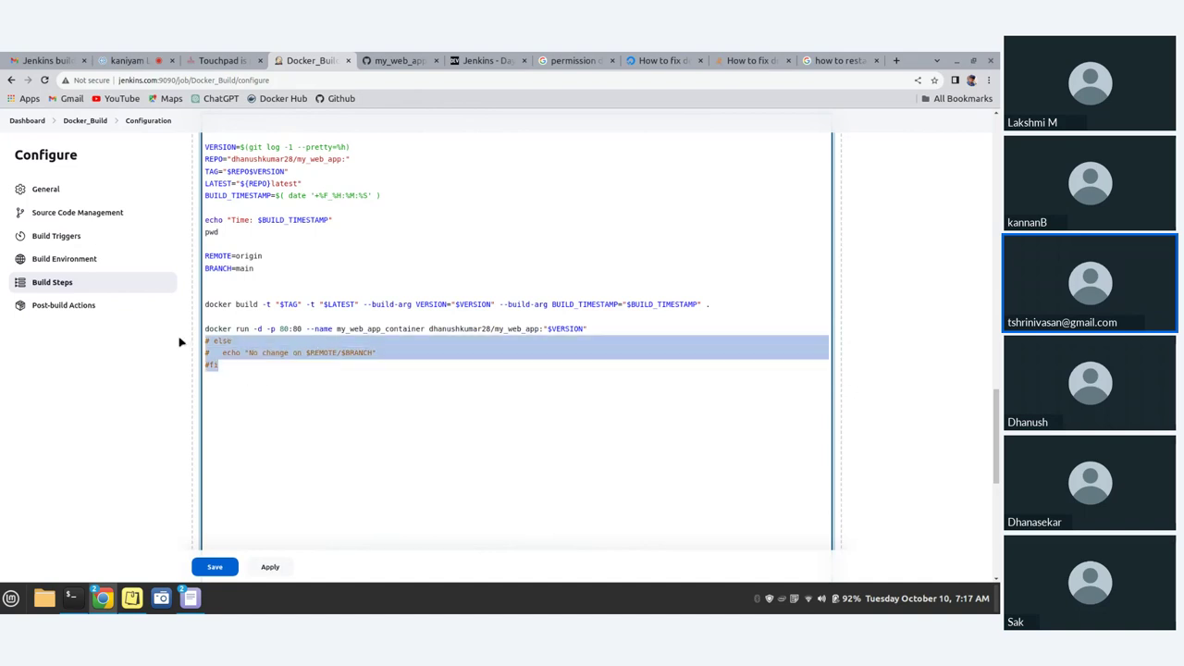
{"action": "key", "text": "BackSpace"}
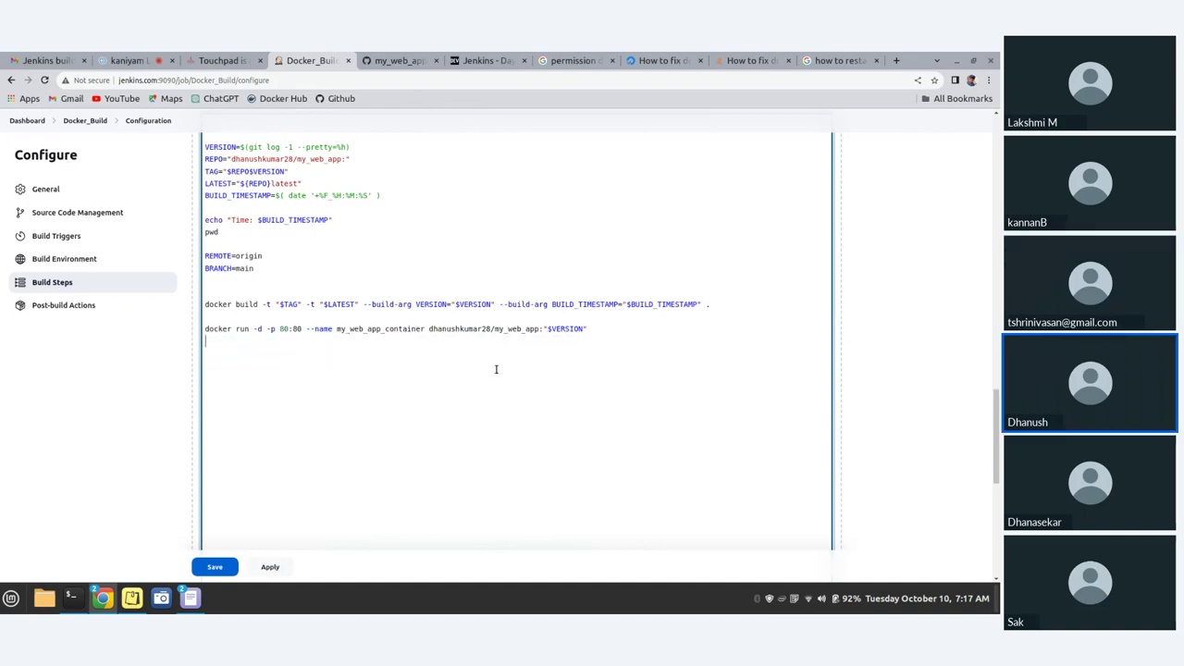
{"action": "scroll", "coordinate": [496, 369], "scroll_direction": "up", "scroll_amount": 3}
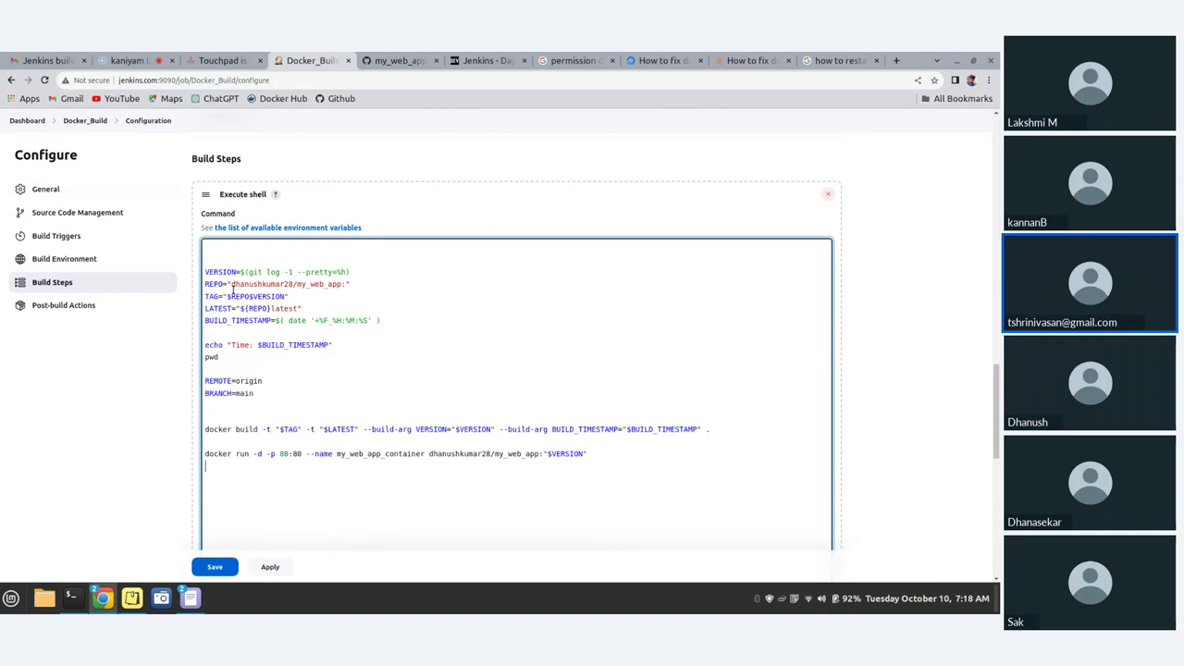
- Save the Docker_Build configuration, keeping only variable setup, docker build and docker run on port 80
{"action": "scroll", "coordinate": [266, 349], "scroll_direction": "down", "scroll_amount": 1}
{"action": "scroll", "coordinate": [266, 349], "scroll_direction": "down", "scroll_amount": 2}
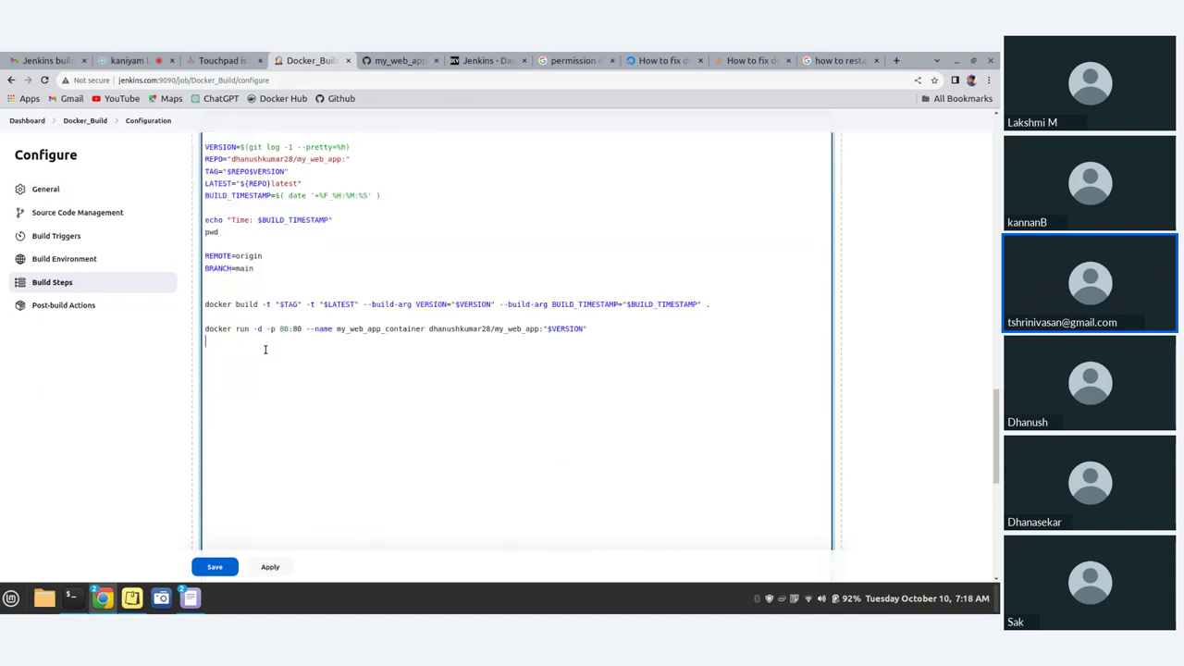
{"action": "scroll", "coordinate": [264, 349], "scroll_direction": "up", "scroll_amount": 2}
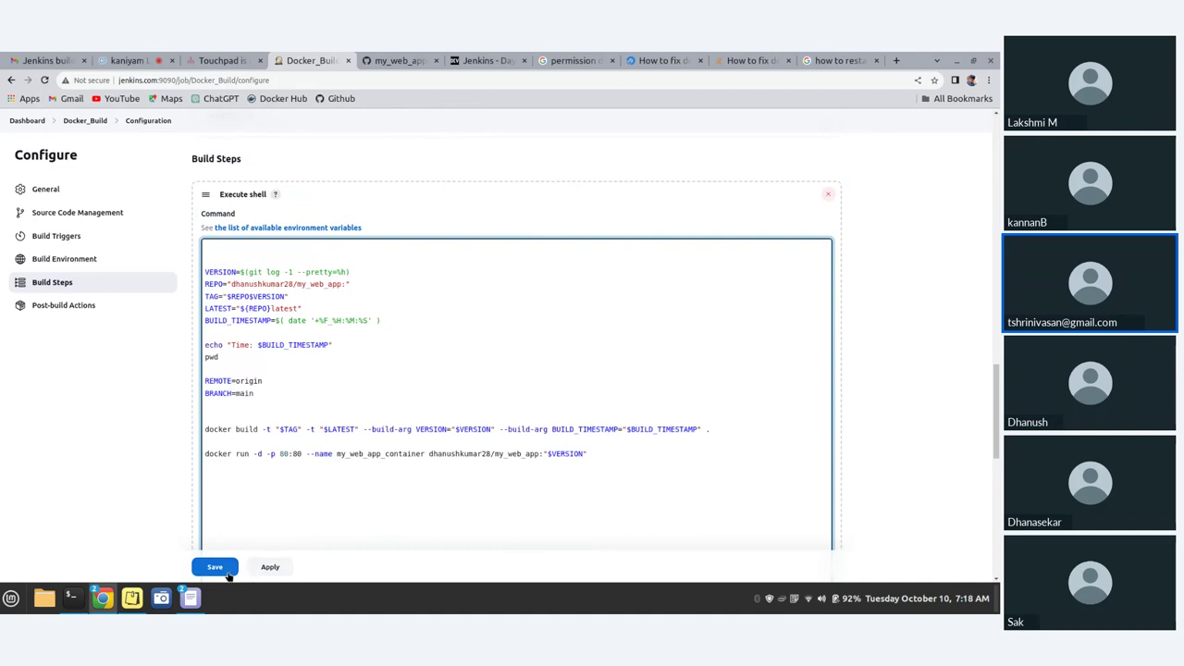
{"action": "left_click", "coordinate": [227, 574]}
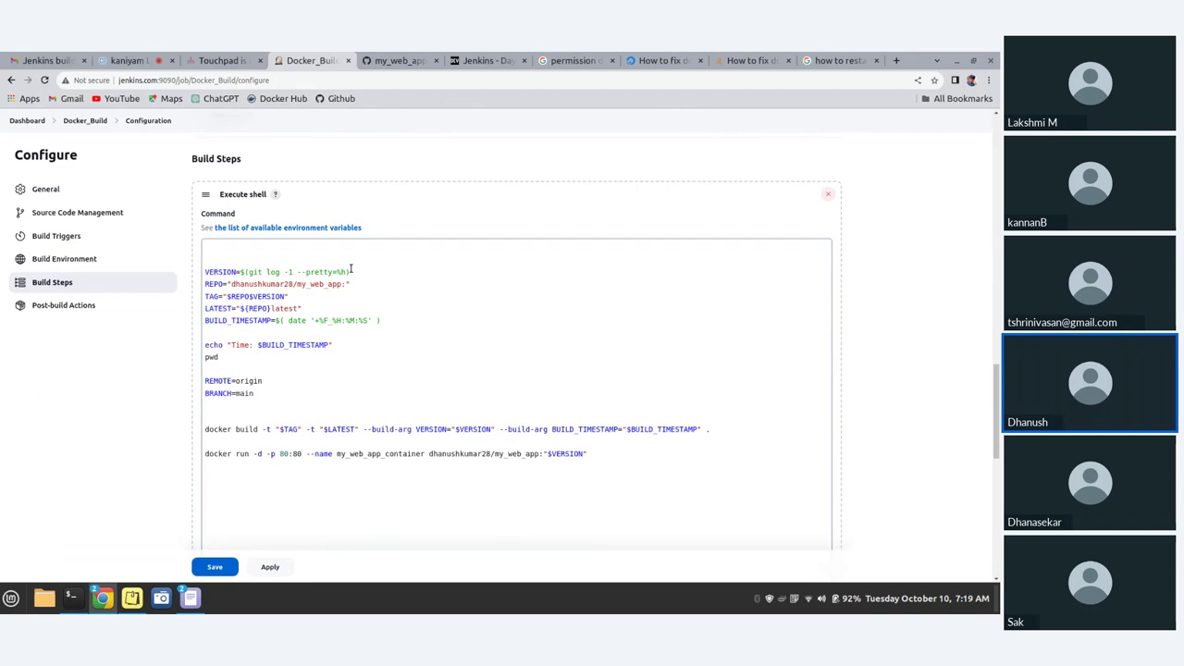
{"action": "scroll", "coordinate": [389, 305], "scroll_direction": "down", "scroll_amount": 1}
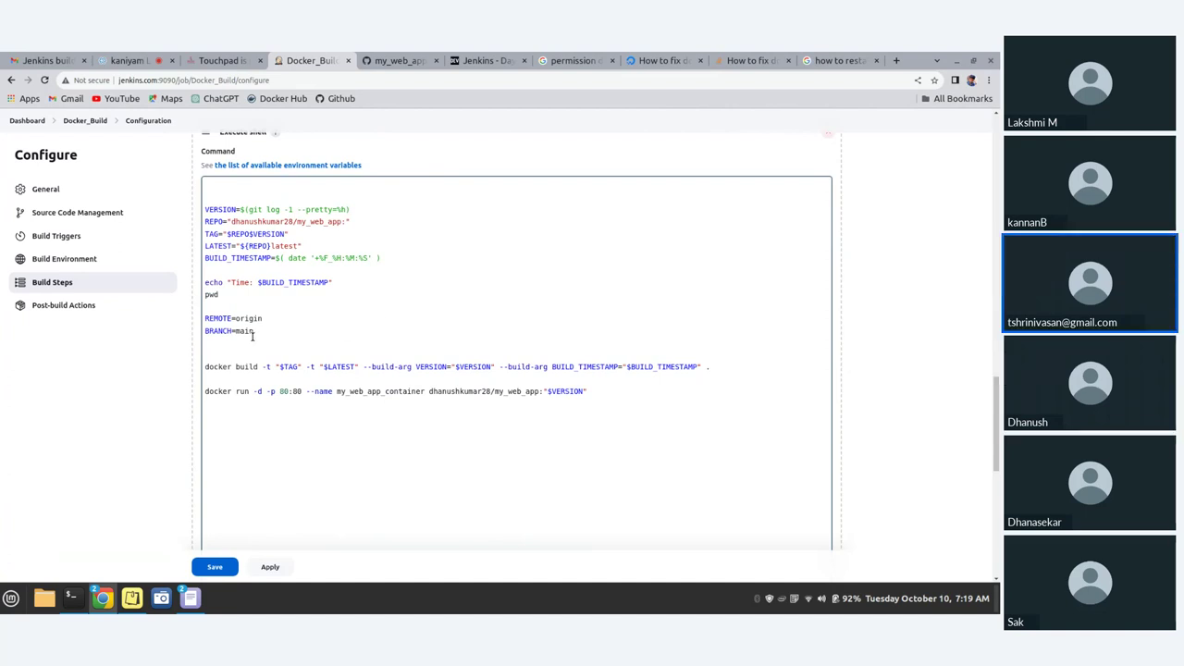
{"action": "scroll", "coordinate": [254, 352], "scroll_direction": "down", "scroll_amount": 1}
{"action": "scroll", "coordinate": [259, 366], "scroll_direction": "up", "scroll_amount": 3}
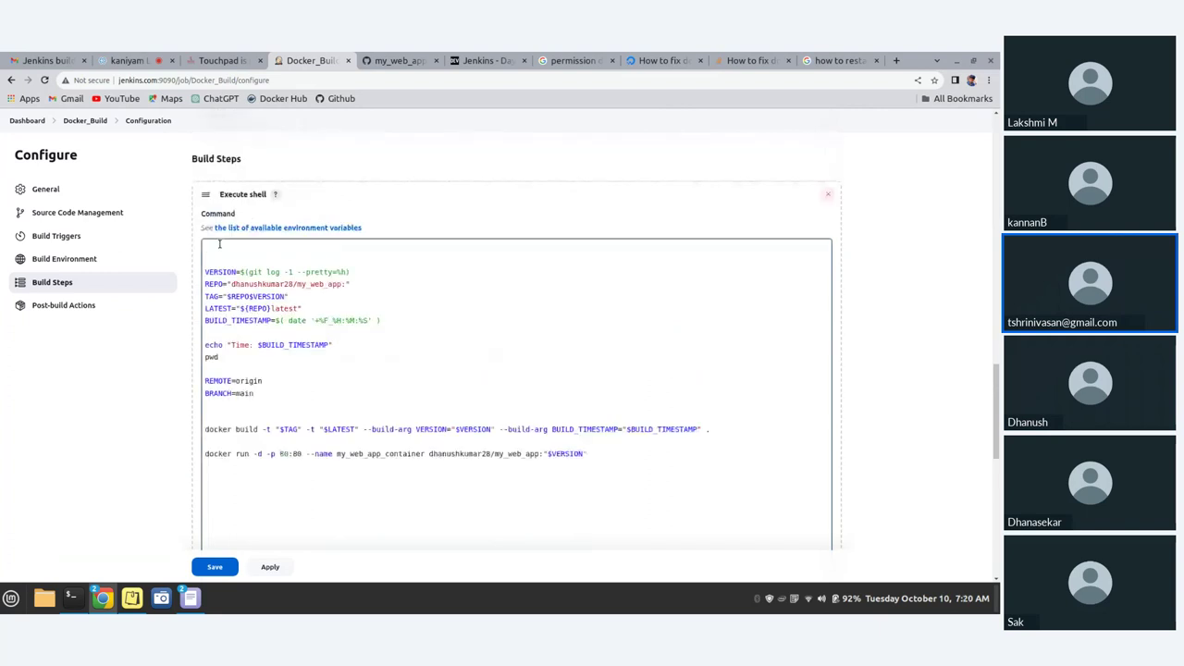
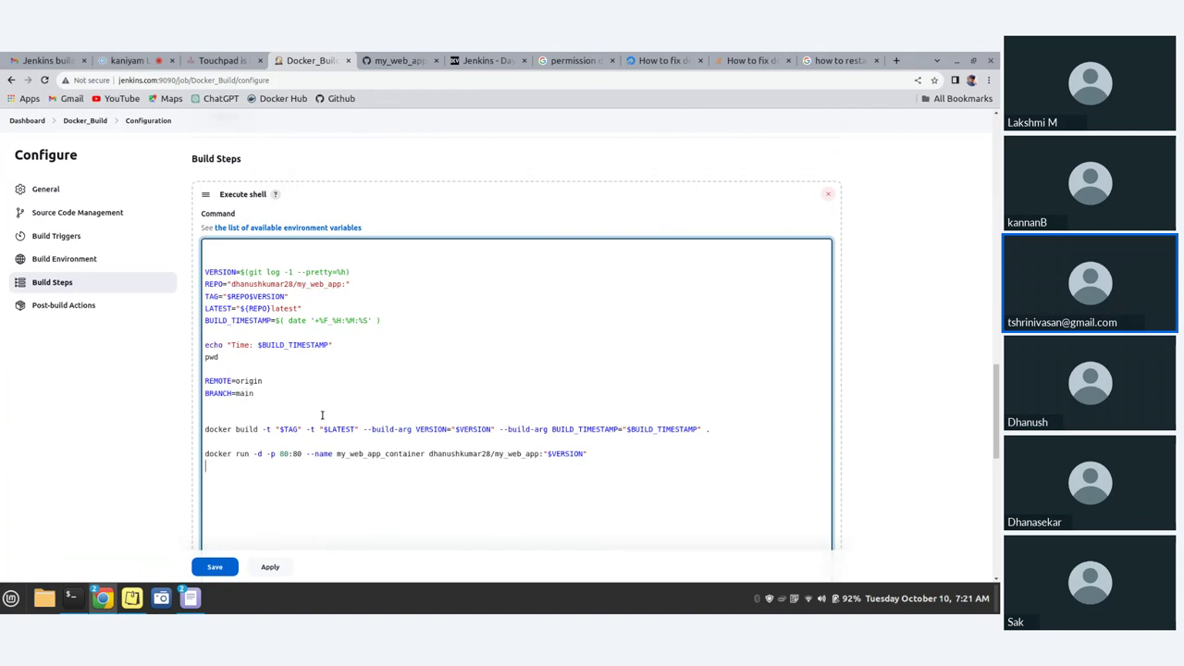
- Select the entire Execute shell script in Docker_Build's Build Steps section
{"action": "scroll", "coordinate": [322, 415], "scroll_direction": "down", "scroll_amount": 5}
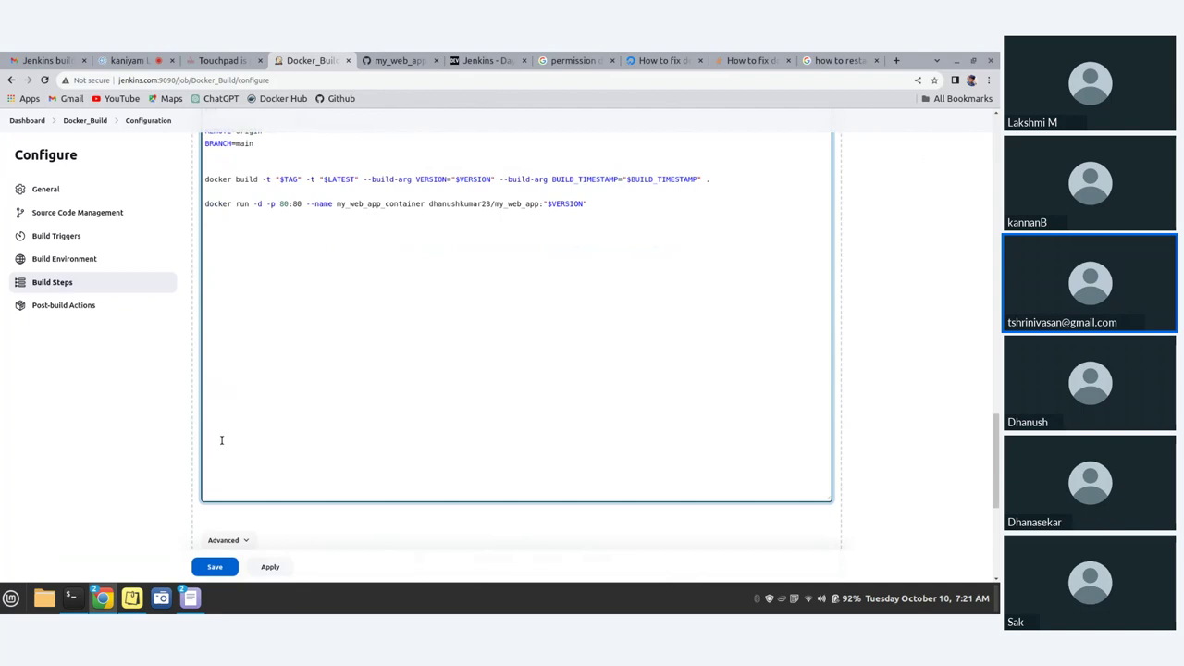
{"action": "scroll", "coordinate": [221, 440], "scroll_direction": "down", "scroll_amount": 3}
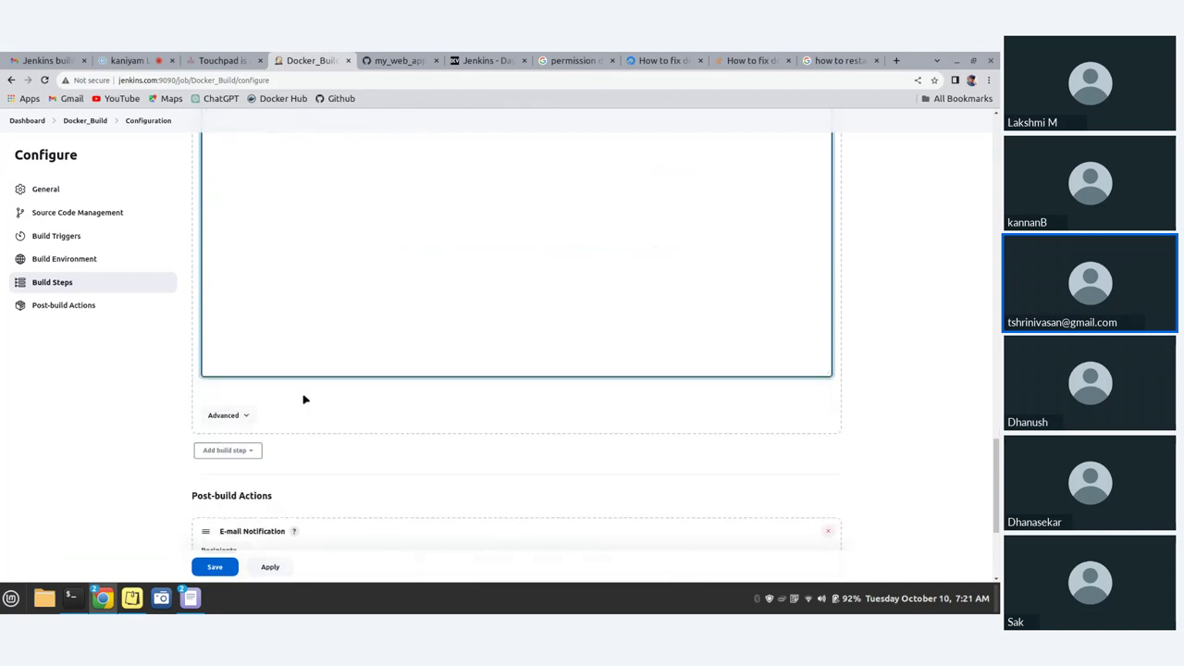
{"action": "scroll", "coordinate": [304, 400], "scroll_direction": "up", "scroll_amount": 2}
{"action": "scroll", "coordinate": [304, 400], "scroll_direction": "up", "scroll_amount": 6}
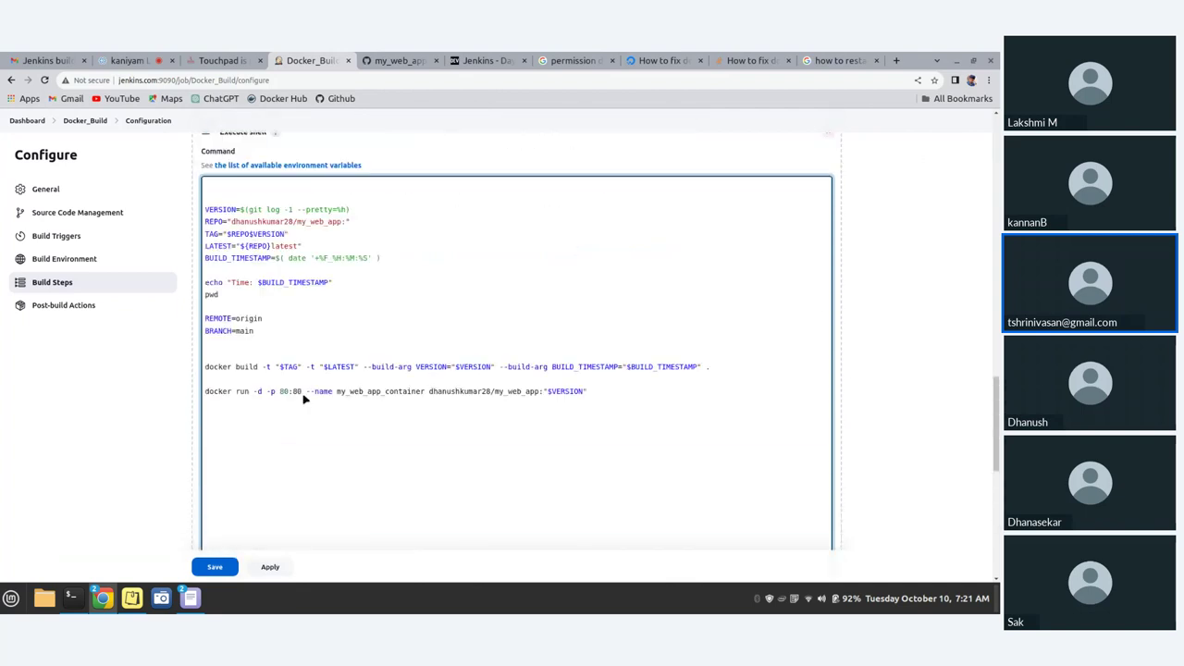
{"action": "scroll", "coordinate": [305, 400], "scroll_direction": "up", "scroll_amount": 2}
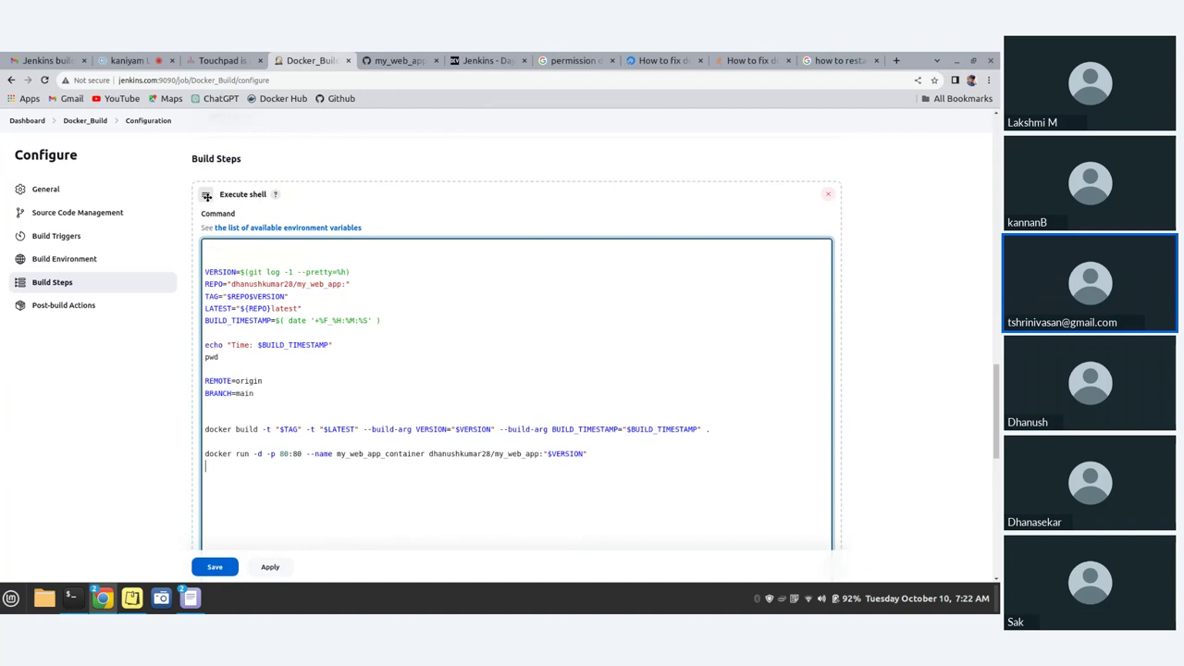
{"action": "scroll", "coordinate": [229, 287], "scroll_direction": "down", "scroll_amount": 3}
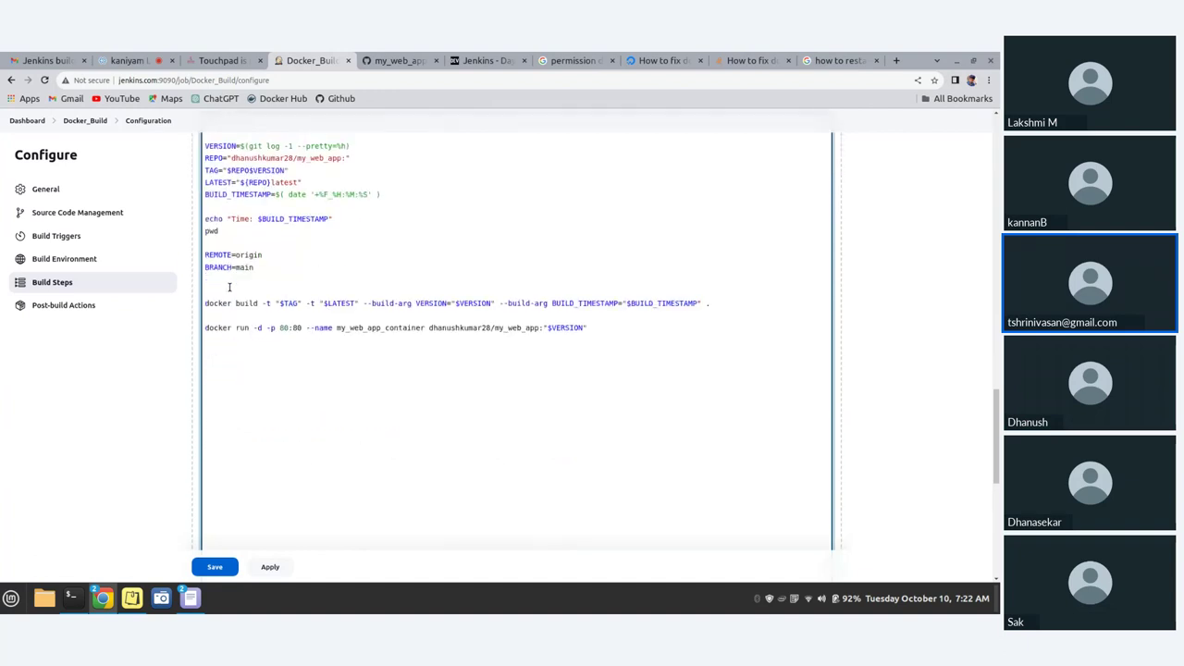
{"action": "scroll", "coordinate": [229, 287], "scroll_direction": "up", "scroll_amount": 3}
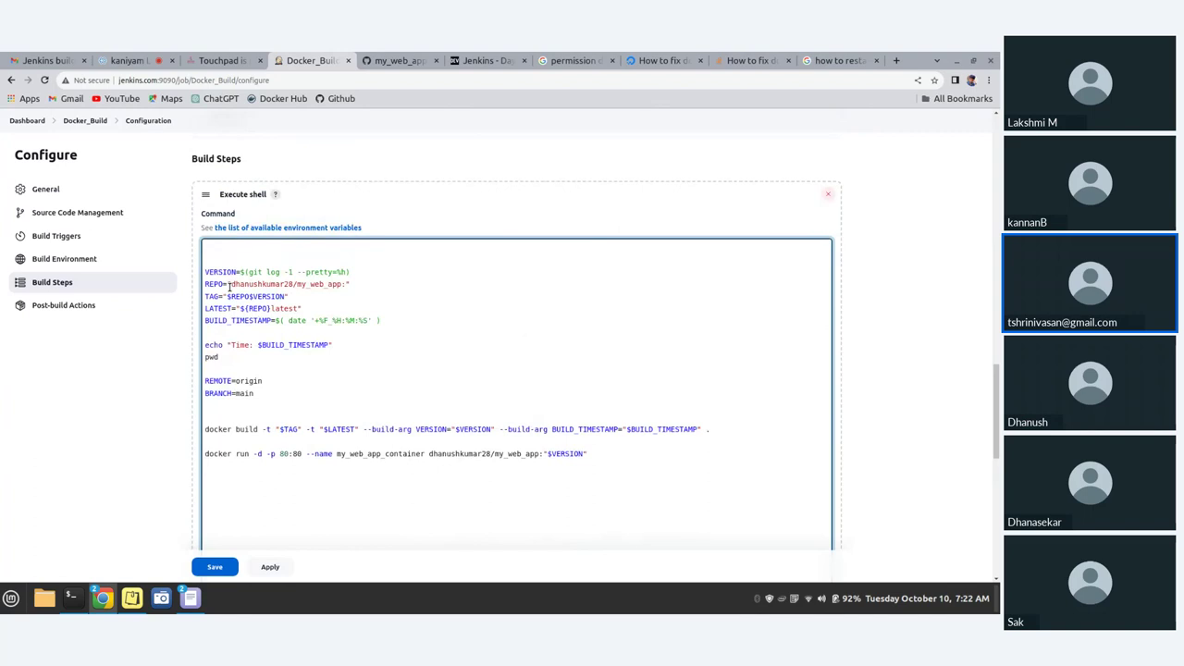
{"action": "left_click_drag", "start_coordinate": [508, 464], "coordinate": [54, 235]}
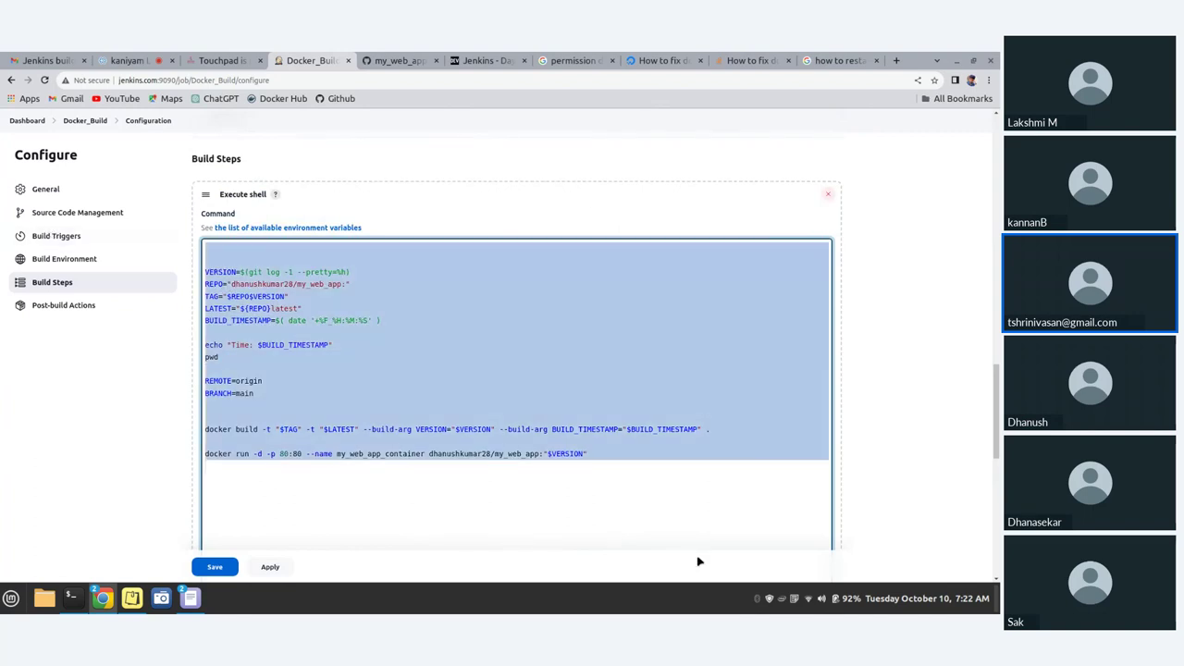
- Start creating a new file in the my_web_app GitHub repository
{"action": "left_click", "coordinate": [387, 63]}
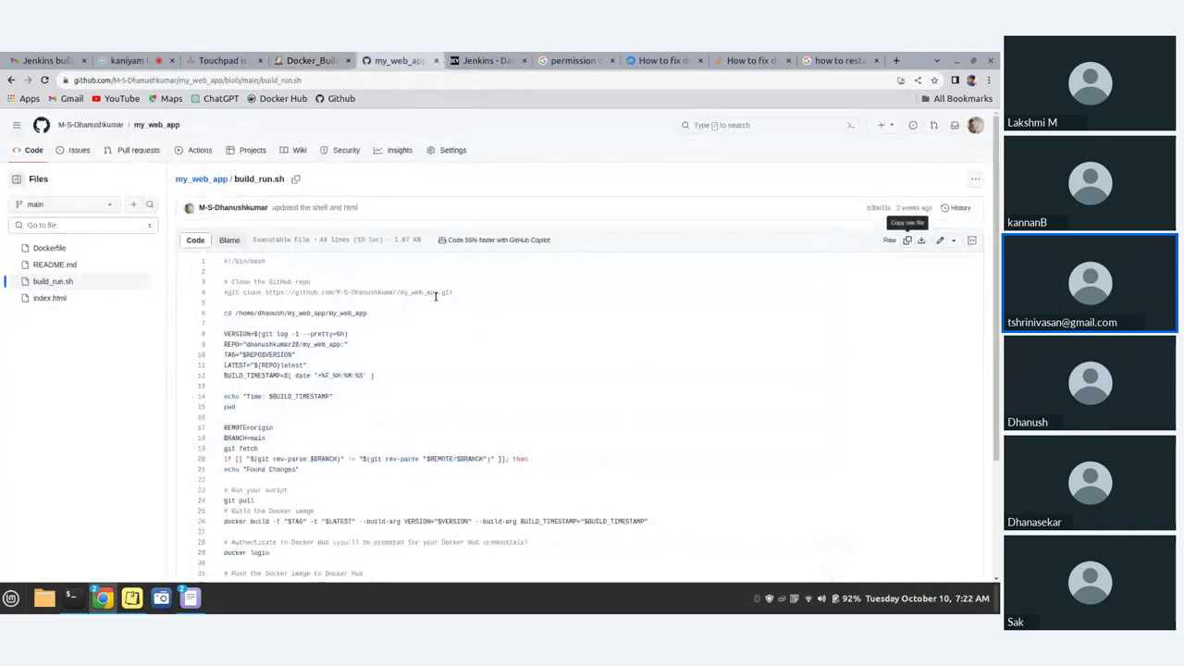
{"action": "left_click", "coordinate": [204, 181]}
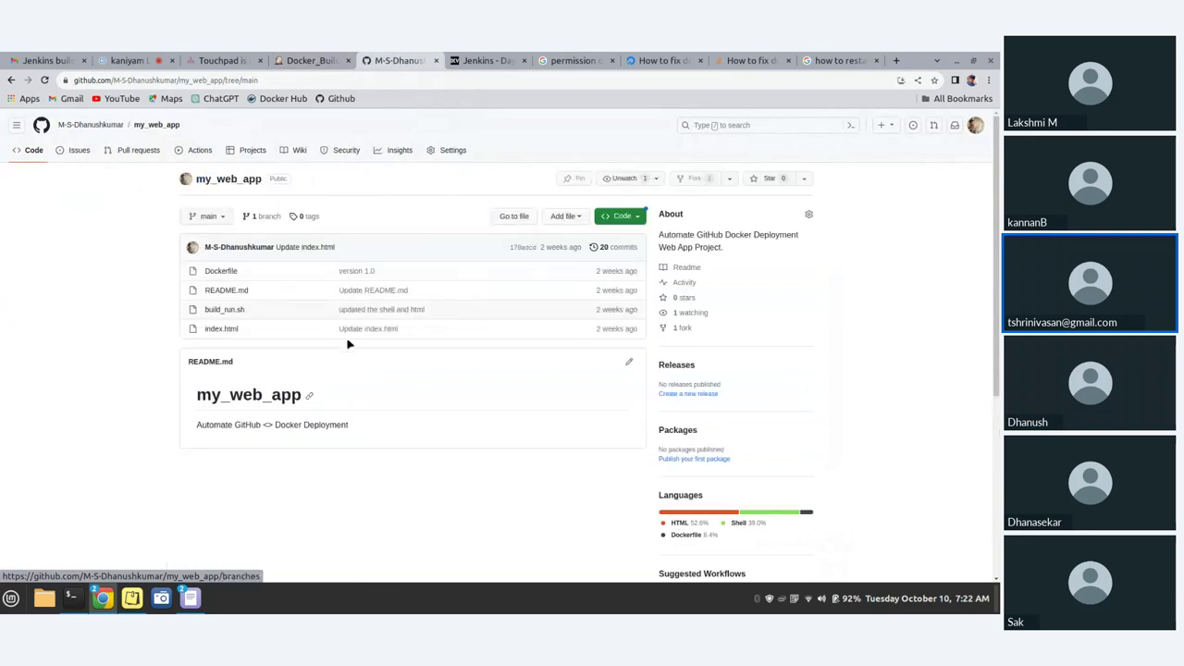
{"action": "left_click", "coordinate": [575, 218]}
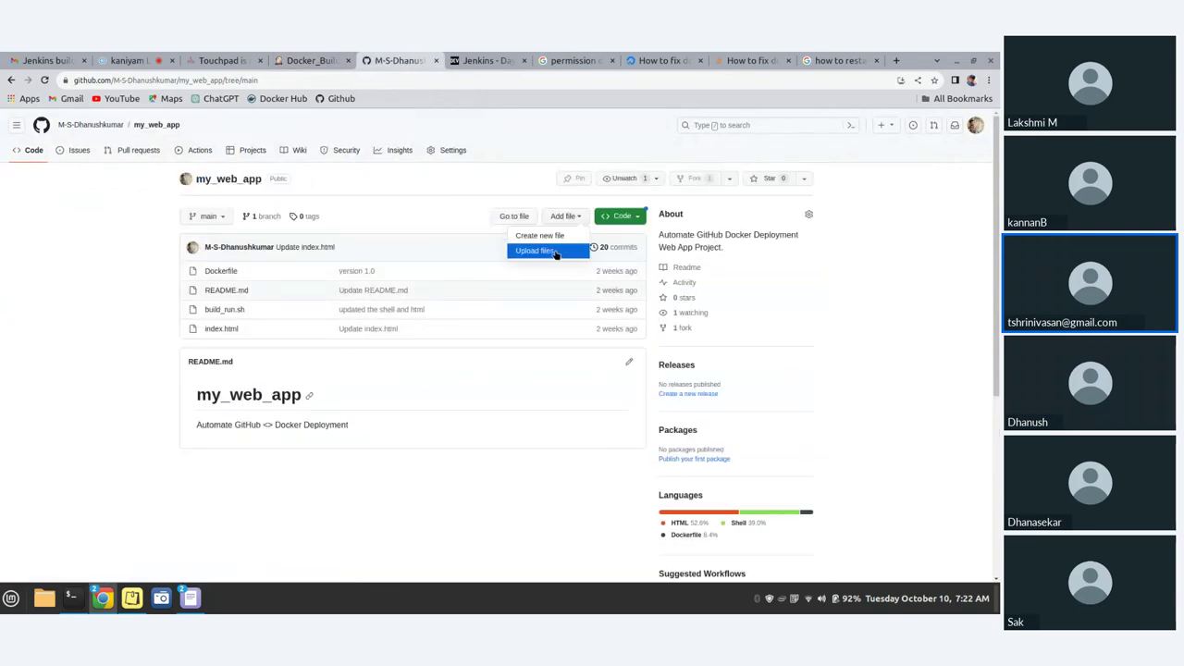
{"action": "left_click", "coordinate": [549, 240]}
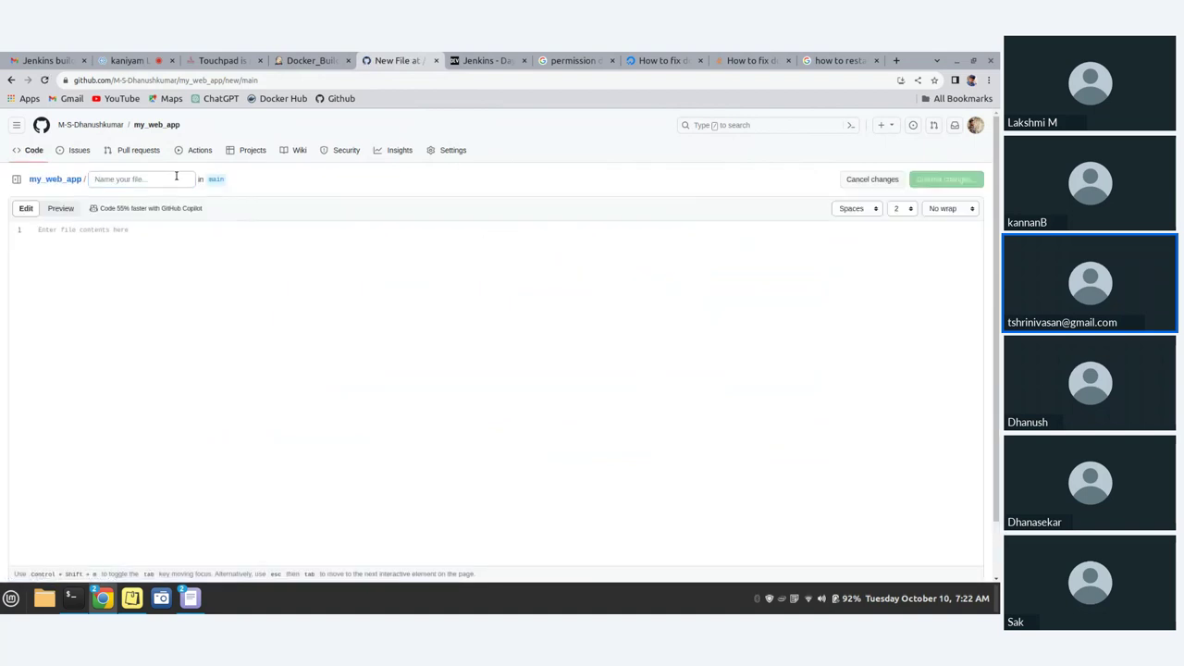
- Name the file jenkin-build.sh and paste the copied build script into it
{"action": "type", "text": "jenk"}
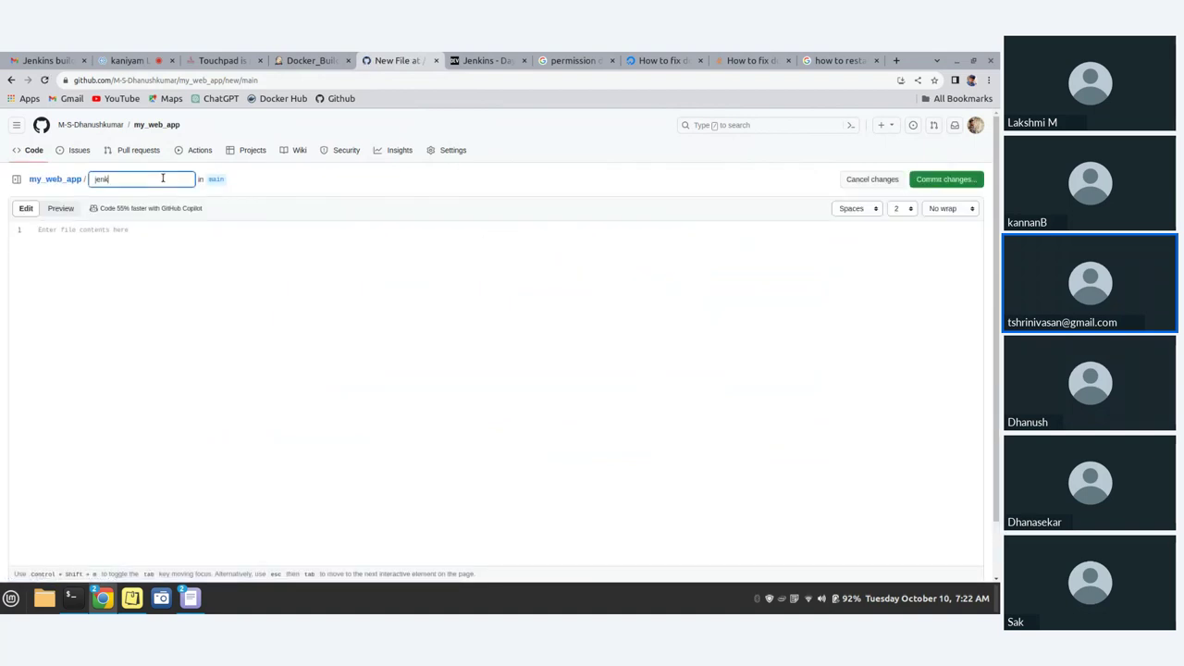
{"action": "type", "text": "in.gin"}
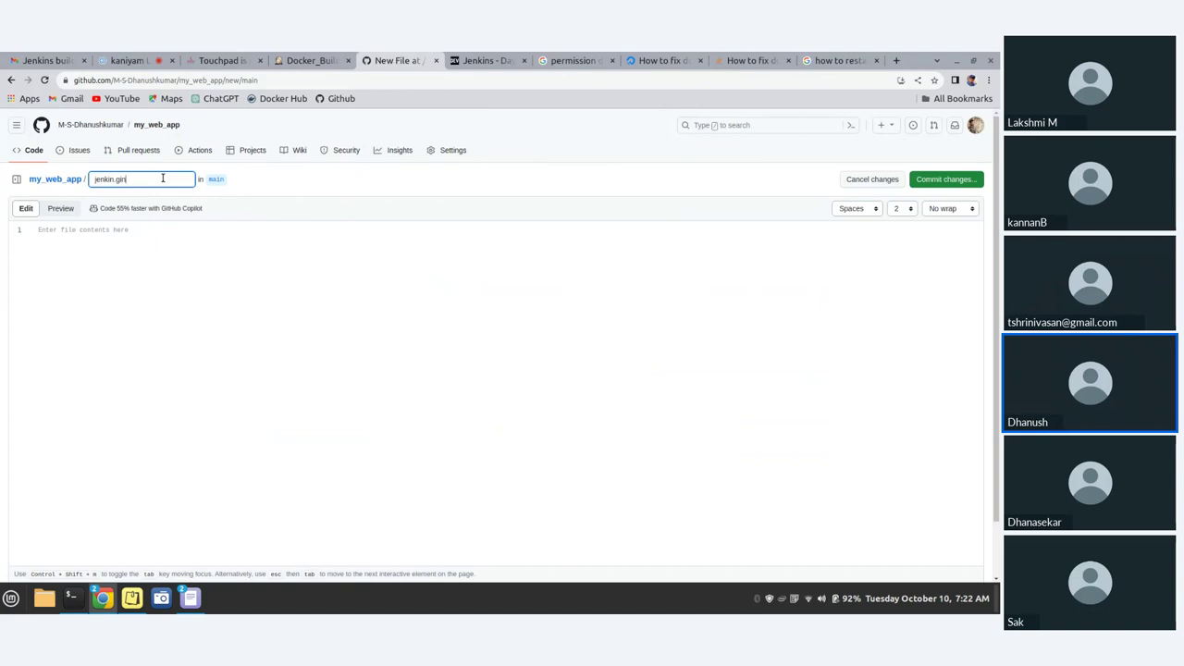
{"action": "type", "text": "-s"}
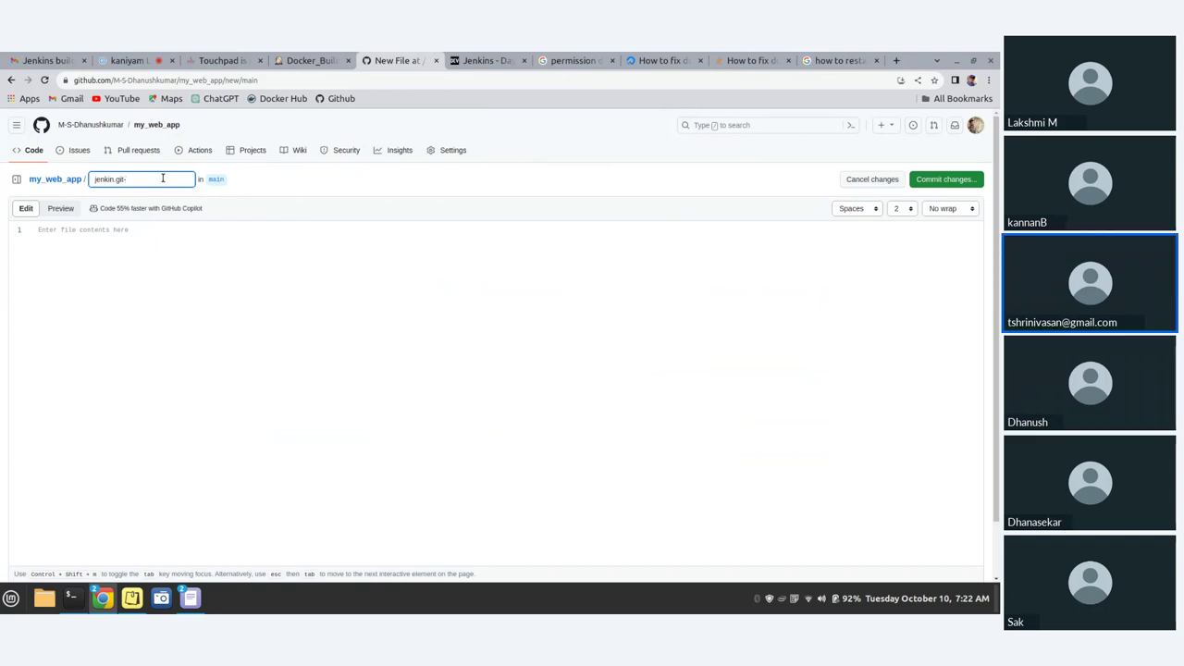
{"action": "key", "text": "BackSpace"}
{"action": "key", "text": "BackSpace"}
{"action": "key", "text": "BackSpace"}
{"action": "key", "text": "BackSpace"}
{"action": "key", "text": "BackSpace"}
{"action": "type", "text": "git"}
{"action": "key", "text": "BackSpace"}
{"action": "key", "text": "BackSpace"}
{"action": "key", "text": "BackSpace"}
{"action": "type", "text": "-build.sh"}
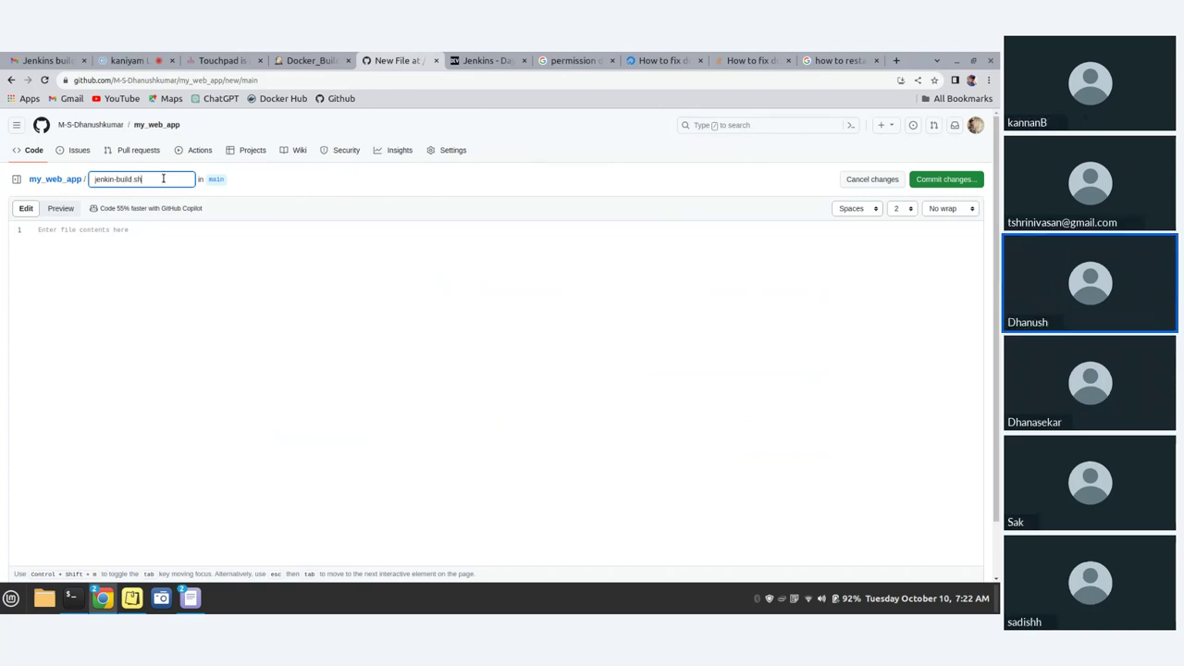
{"action": "left_click", "coordinate": [377, 362]}
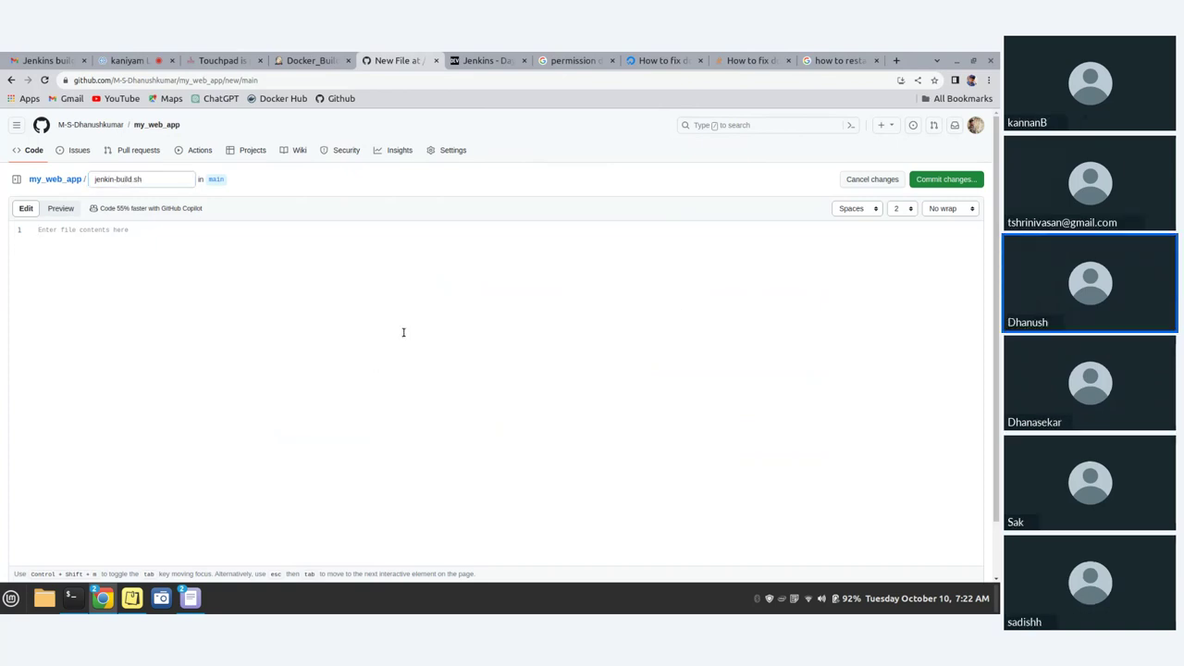
{"action": "type", "text": "VERSION=$(git log -1 --pretty=%h) REPO=\"dhanushkumar28/my_web_app:\" TAG=\"$REPO$VERSION\" LATEST=\"${REPO}latest\" BUILD_TIMESTAMP=$( date '+%F_%H:%M:%S' )  echo \"Time: $BUILD_TIMESTAMP\" pwd  REMOTE=origin BRANCH=main   docker build -t \"$TAG\" -t \"$LATEST\" --build-arg VERSION=\"$VERSION\" --build-arg BUILD_TIMESTAMP=\"$BUILD_TIMESTAMP\" .  docker run -d -p 80:80 --name my_web_app_container dhanushkumar28/my_web_app:\"$VERSION\""}
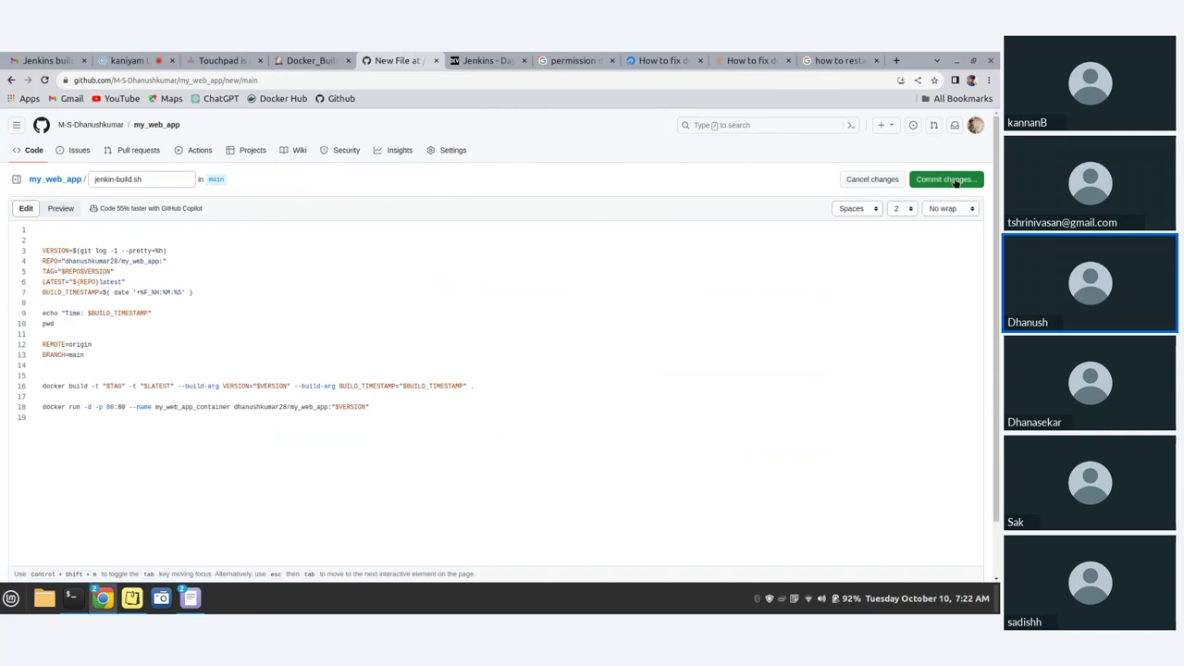
- Add a #!/bin/bash first line to jenkin-build.sh and commit it directly to main
{"action": "left_click", "coordinate": [956, 181]}
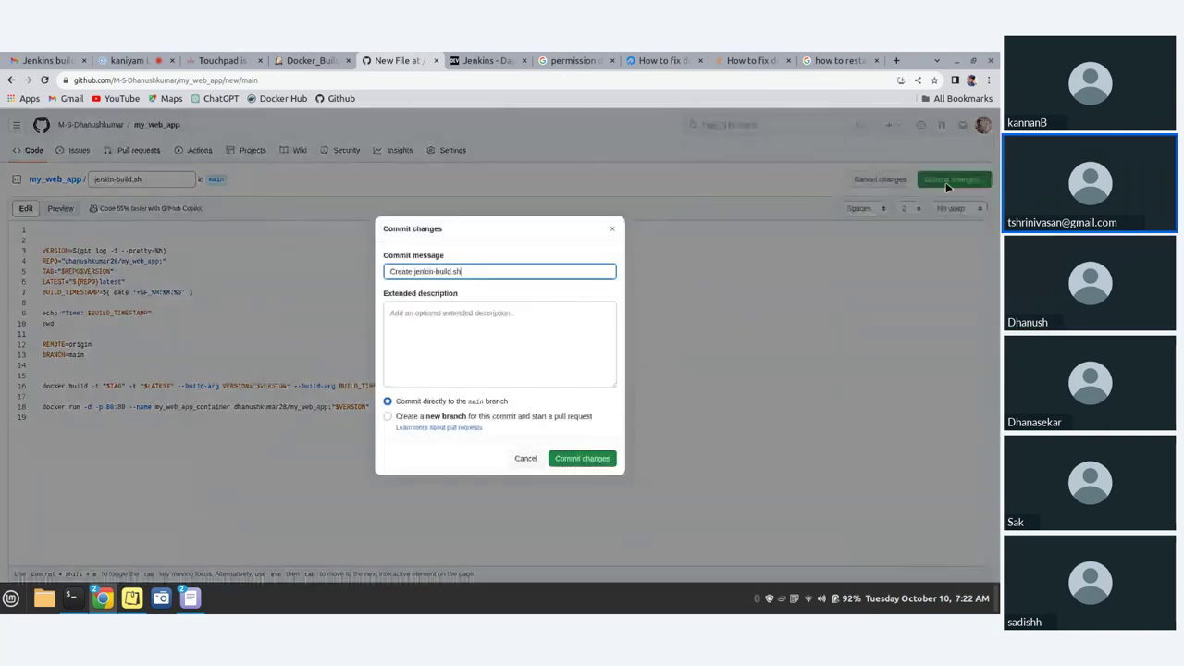
{"action": "left_click", "coordinate": [612, 231]}
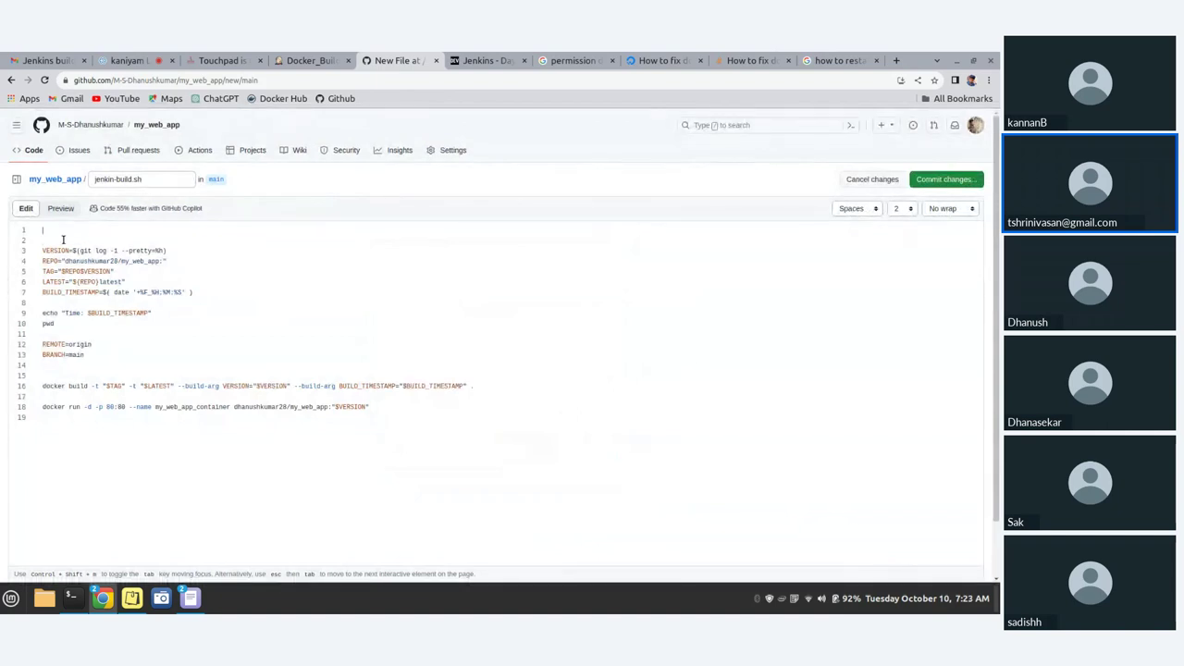
{"action": "type", "text": "!"}
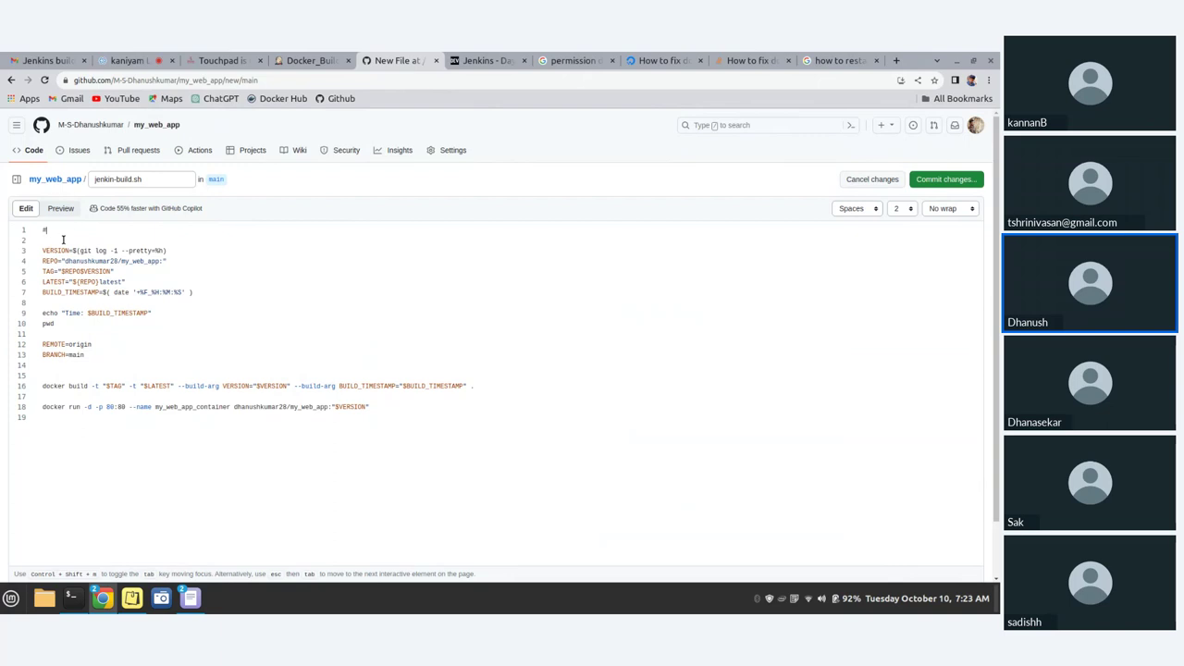
{"action": "type", "text": " bin"}
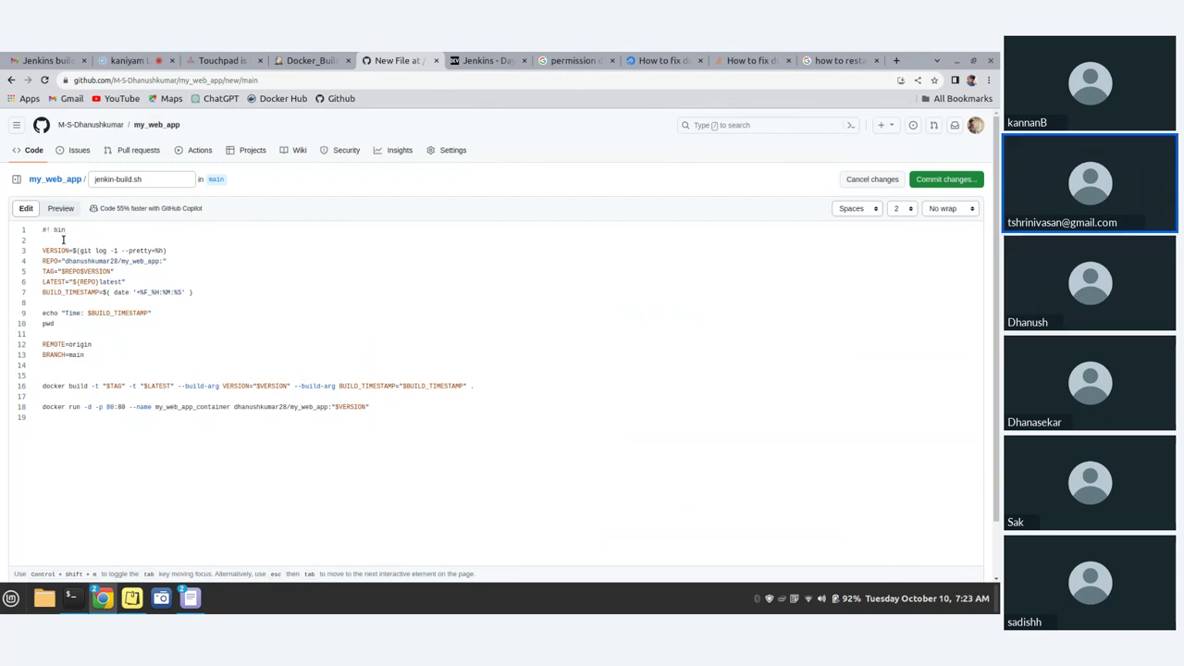
{"action": "type", "text": "/bash"}
{"action": "type", "text": "/"}
{"action": "key", "text": "BackSpace"}
{"action": "key", "text": "BackSpace"}
{"action": "type", "text": "/"}
{"action": "left_click", "coordinate": [937, 185]}
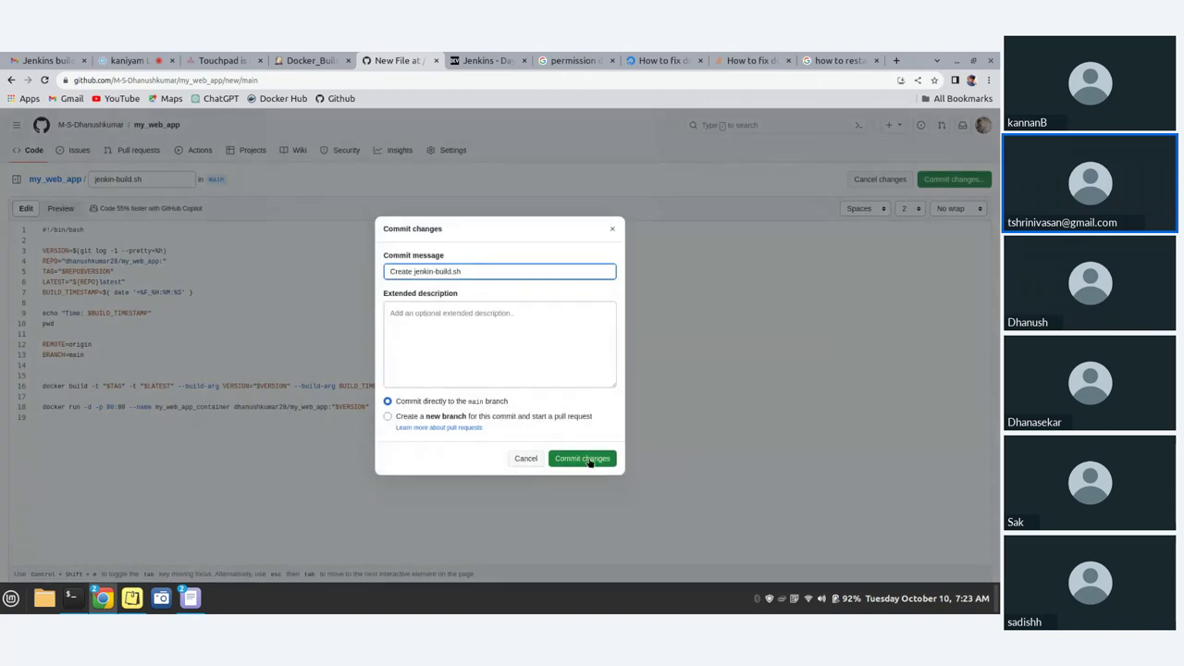
{"action": "left_click", "coordinate": [587, 460]}
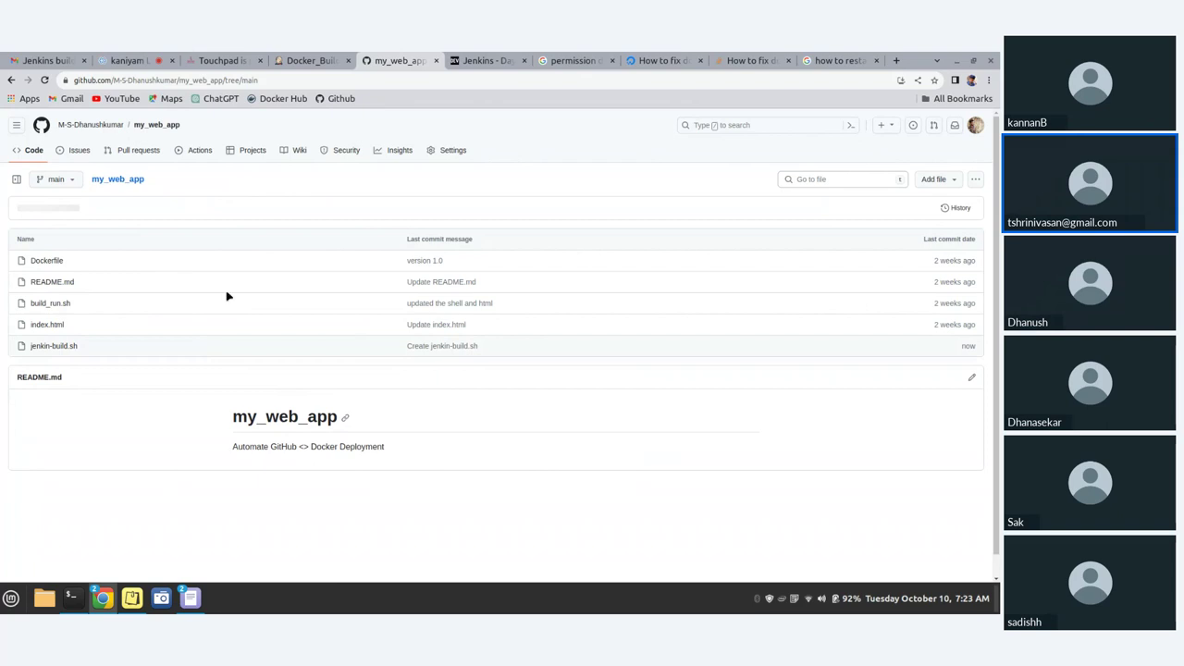
- Review the Docker_Build shell script against the GitHub repository contents
{"action": "left_click", "coordinate": [319, 57]}
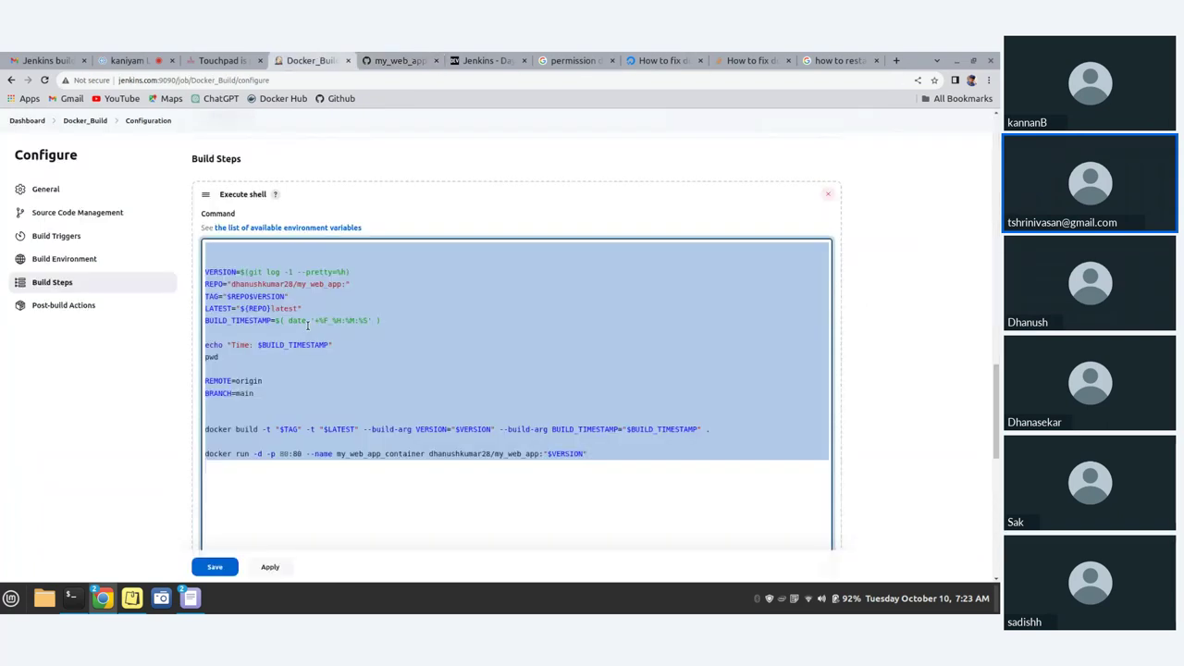
{"action": "scroll", "coordinate": [404, 478], "scroll_direction": "up", "scroll_amount": 2}
{"action": "scroll", "coordinate": [378, 475], "scroll_direction": "down", "scroll_amount": 2}
{"action": "left_click", "coordinate": [378, 477]}
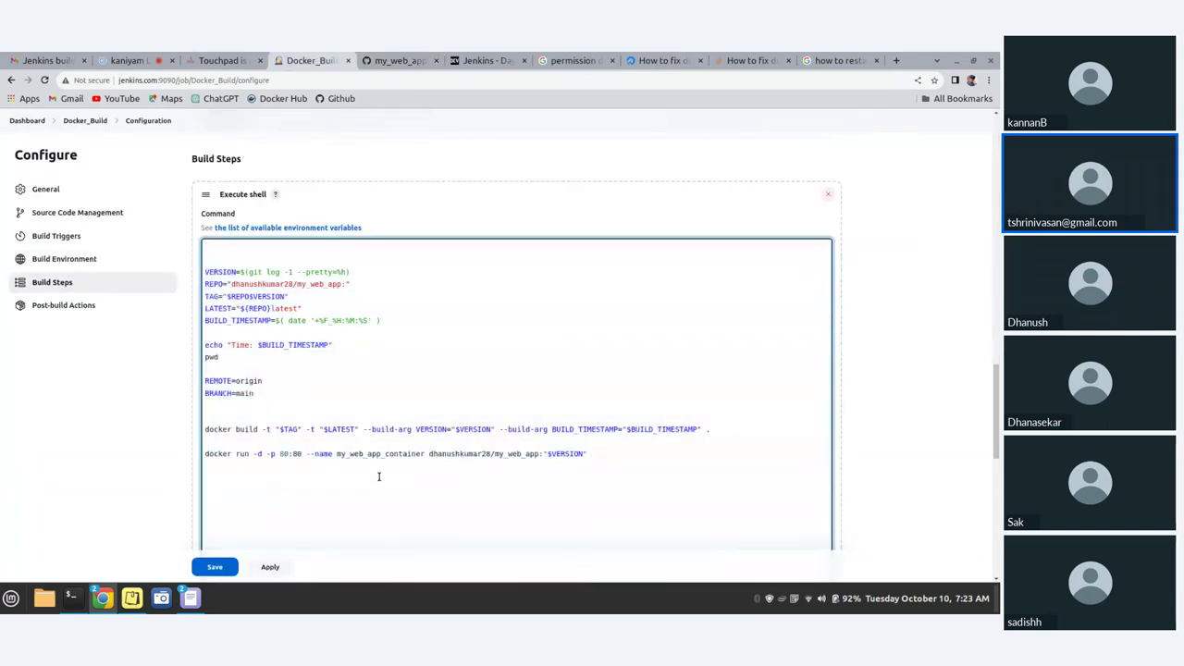
{"action": "left_click_drag", "start_coordinate": [616, 454], "coordinate": [196, 266]}
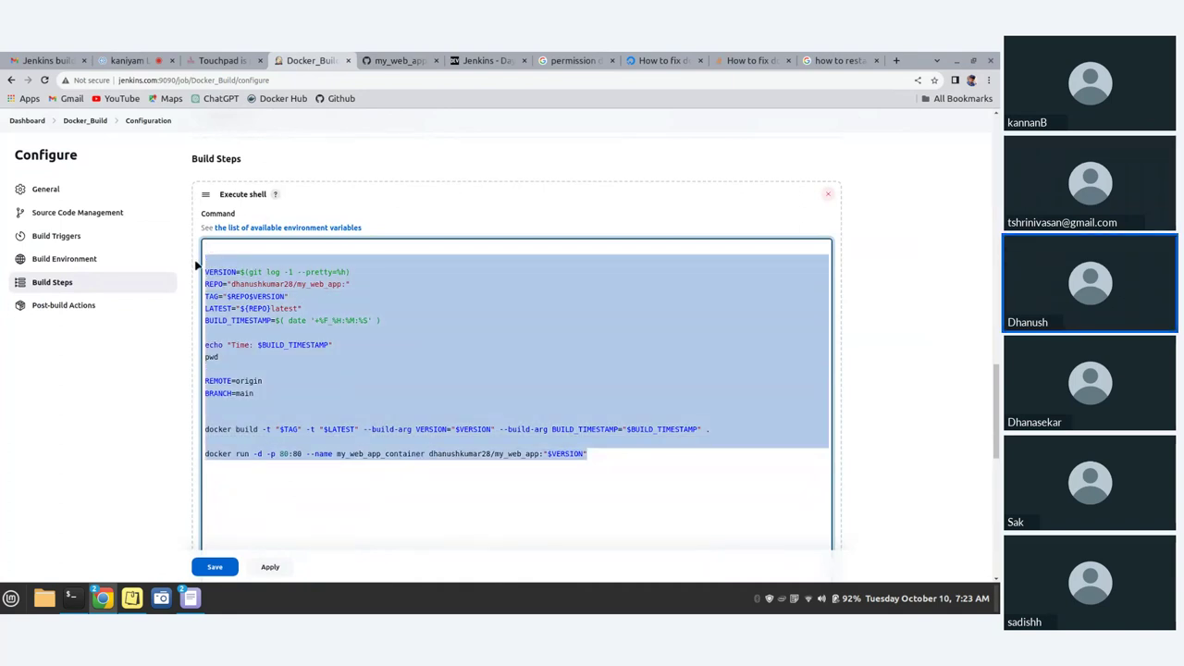
{"action": "left_click", "coordinate": [392, 60]}
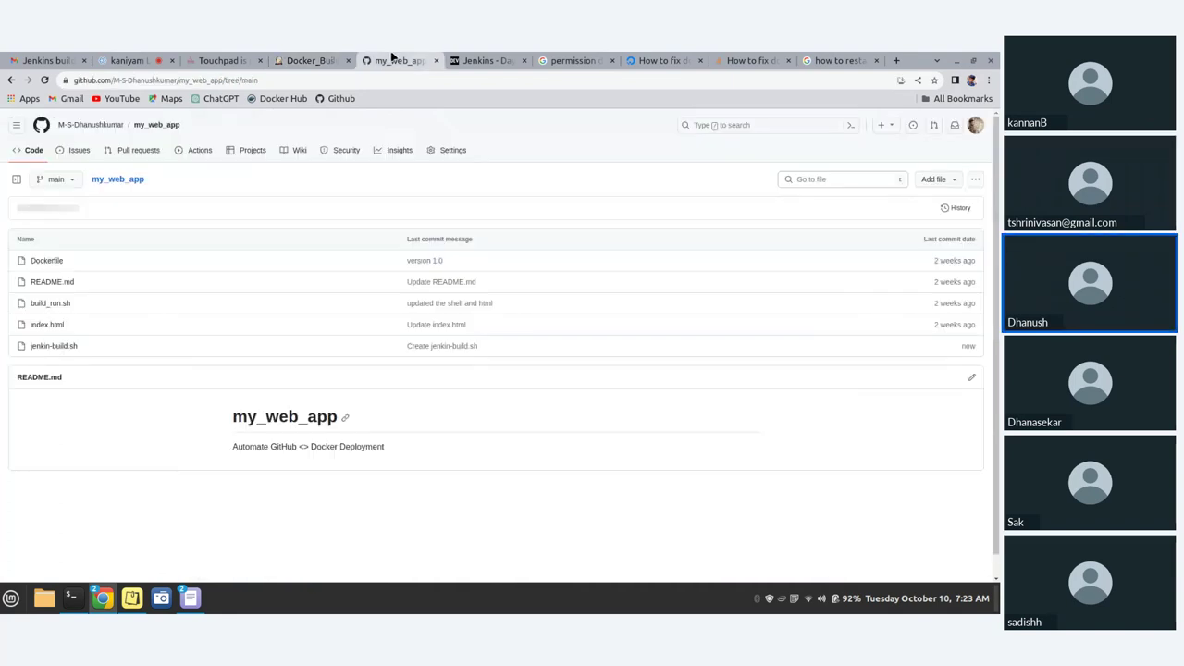
{"action": "left_click", "coordinate": [313, 61]}
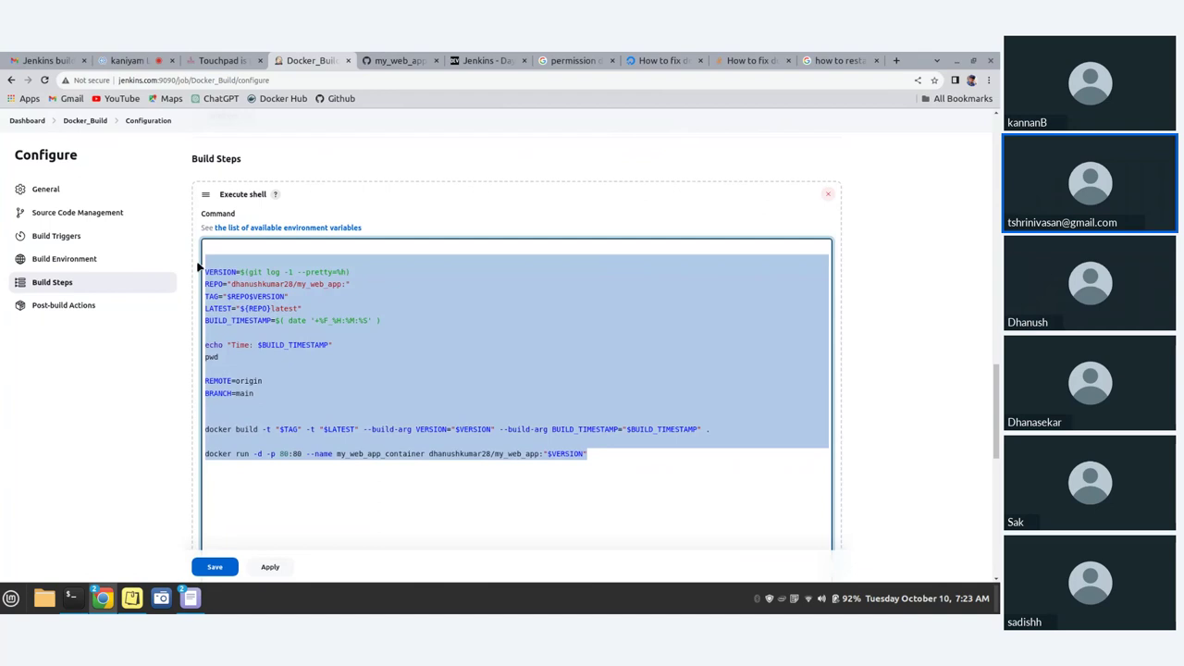
- Replace the entire shell script with a single /bin/bash line
{"action": "key", "text": "BackSpace"}
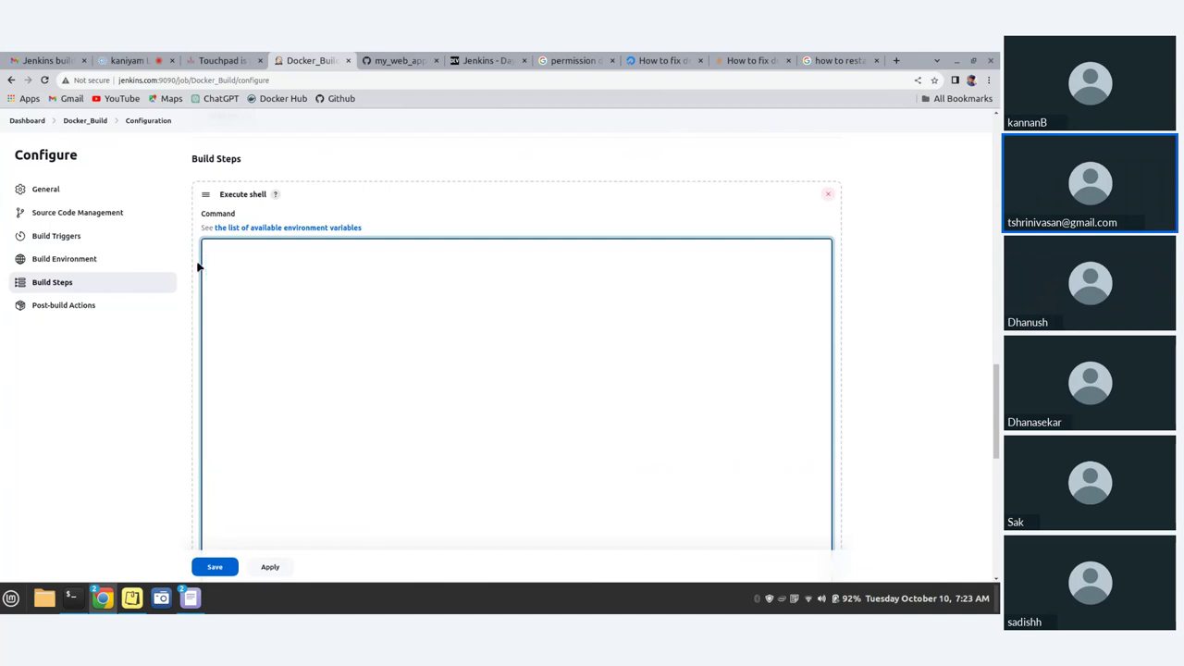
{"action": "type", "text": "bas"}
{"action": "key", "text": "BackSpace"}
{"action": "key", "text": "BackSpace"}
{"action": "key", "text": "BackSpace"}
{"action": "type", "text": "##!"}
{"action": "key", "text": "BackSpace"}
{"action": "type", "text": "! /bin/bash"}
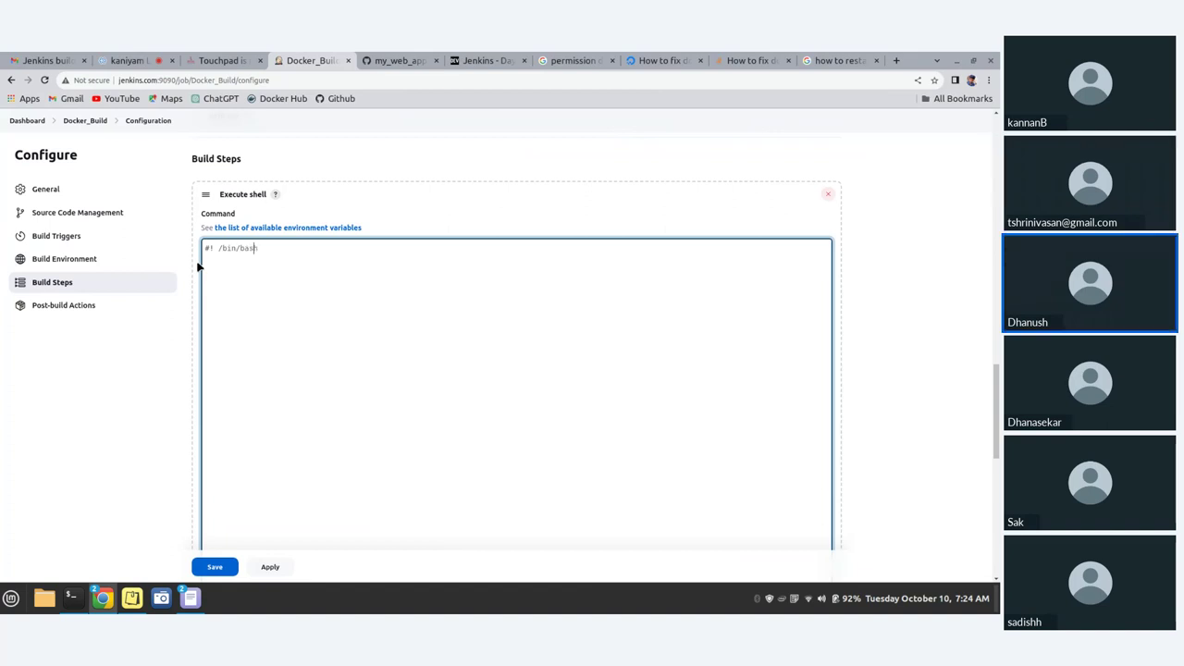
{"action": "key", "text": "ctrl+Left"}
{"action": "key", "text": "ctrl+Left"}
{"action": "key", "text": "BackSpace"}
{"action": "key", "text": "BackSpace"}
{"action": "key", "text": "BackSpace"}
- Add jenkins-build.sh after /bin/bash, checking the script's name on GitHub
{"action": "left_click", "coordinate": [256, 250]}
{"action": "key", "text": "Return"}
{"action": "type", "text": "jenkins"}
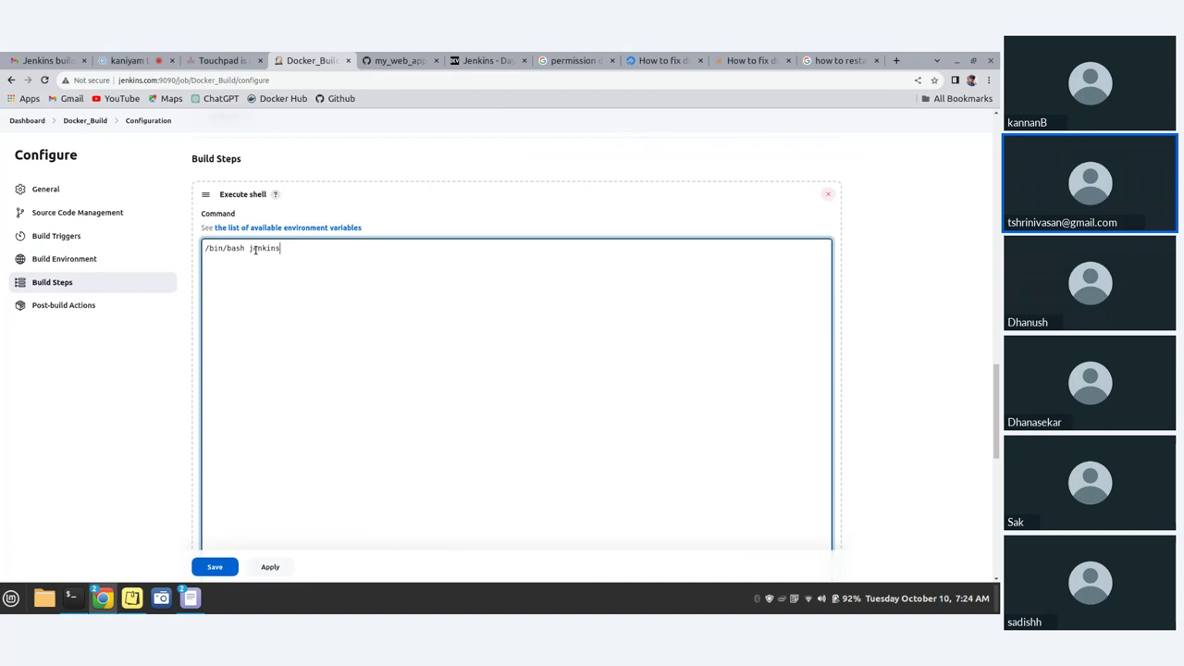
{"action": "type", "text": "-bi"}
{"action": "key", "text": "BackSpace"}
{"action": "type", "text": "uild.sh"}
{"action": "left_click", "coordinate": [376, 59]}
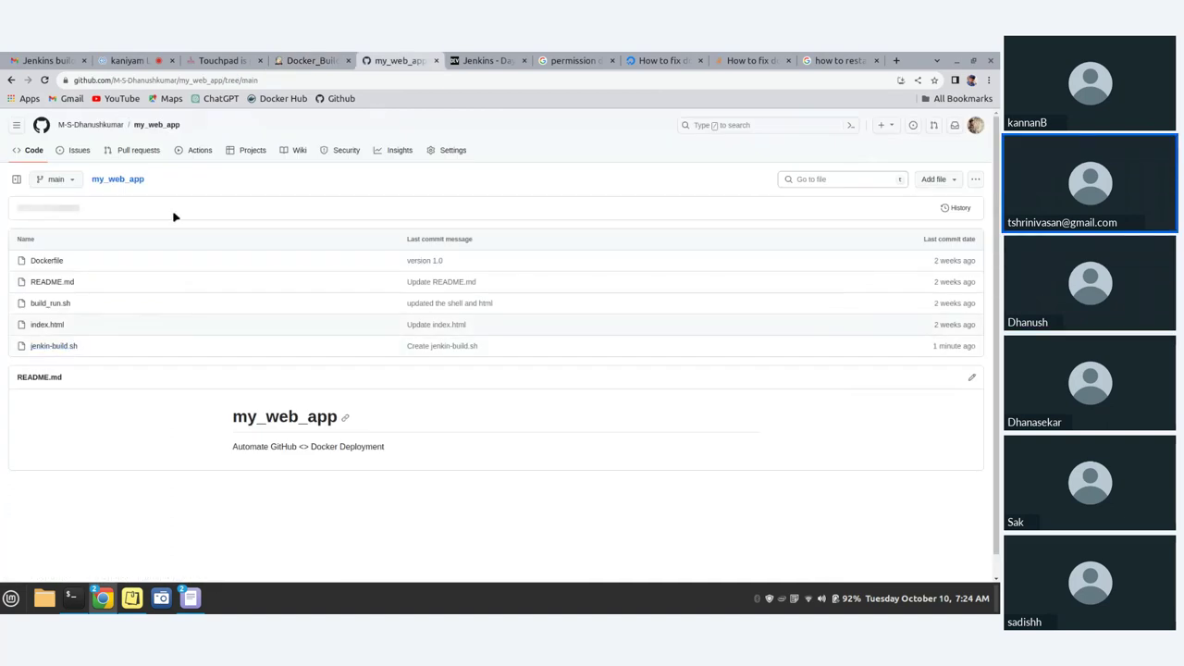
{"action": "left_click", "coordinate": [318, 60]}
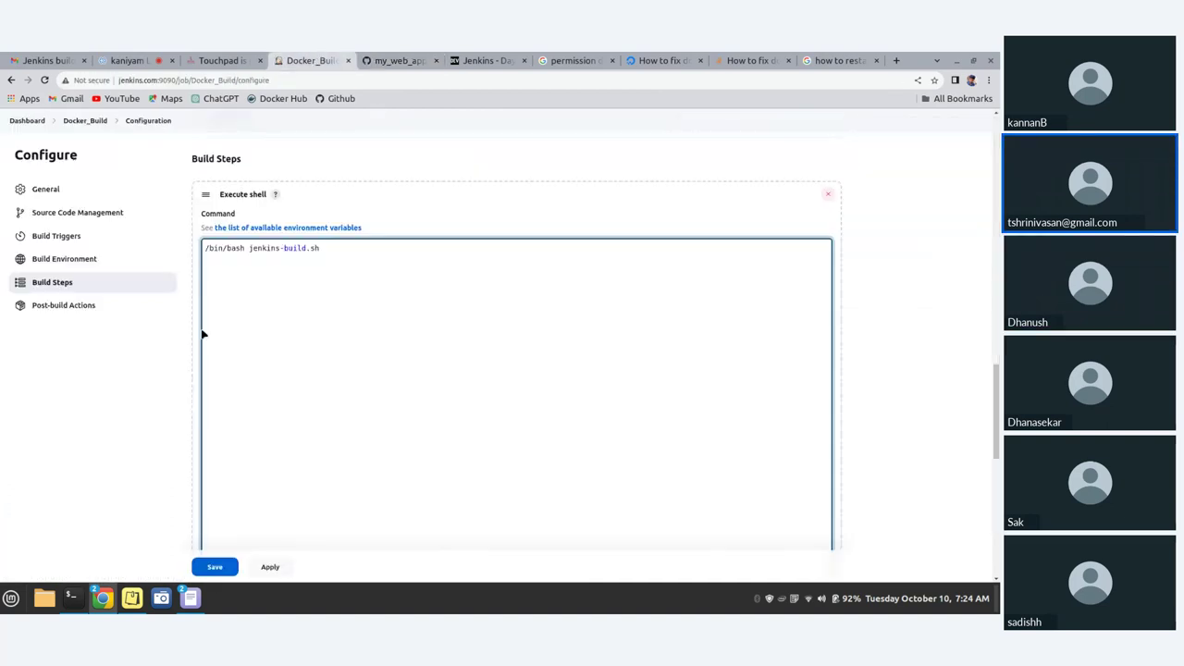
- Apply and save the job configuration, then schedule a new Docker_Build build
{"action": "left_click", "coordinate": [286, 259]}
{"action": "scroll", "coordinate": [278, 333], "scroll_direction": "down", "scroll_amount": 3}
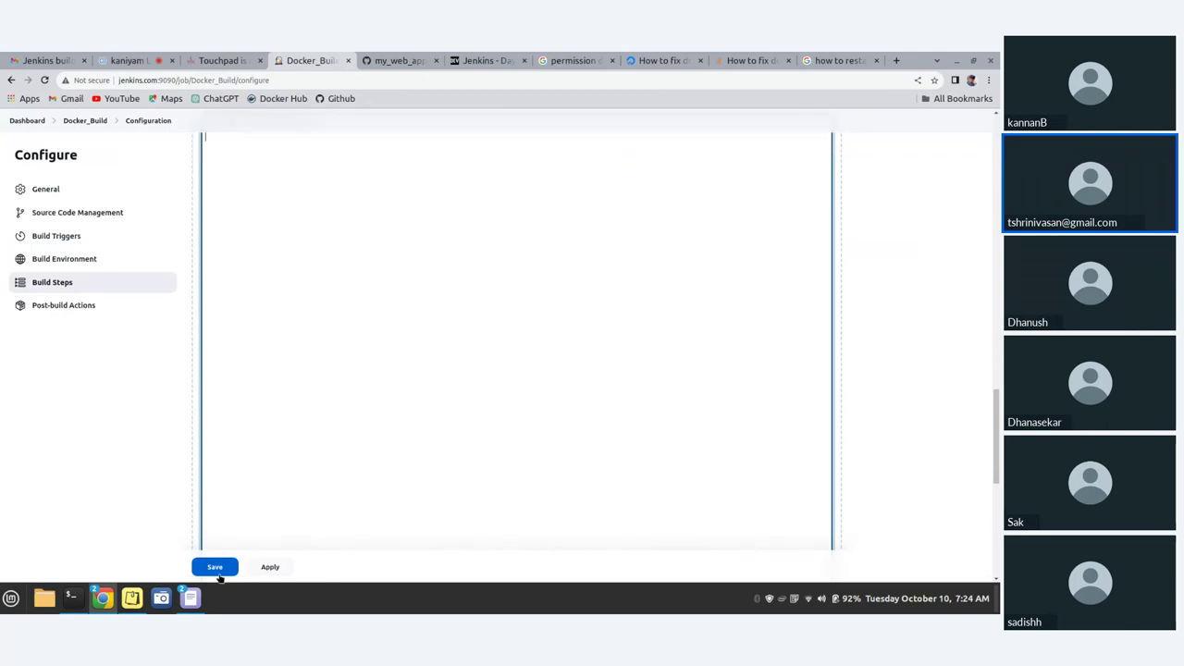
{"action": "left_click", "coordinate": [268, 566]}
{"action": "scroll", "coordinate": [338, 378], "scroll_direction": "up", "scroll_amount": 1}
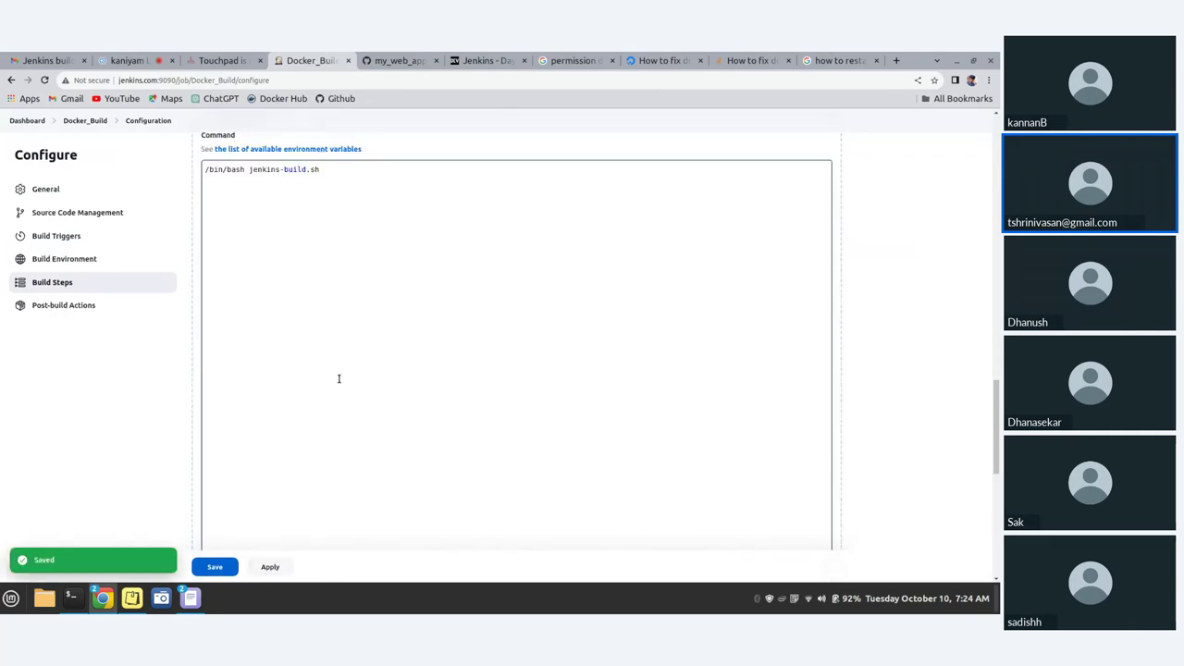
{"action": "scroll", "coordinate": [339, 378], "scroll_direction": "up", "scroll_amount": 1}
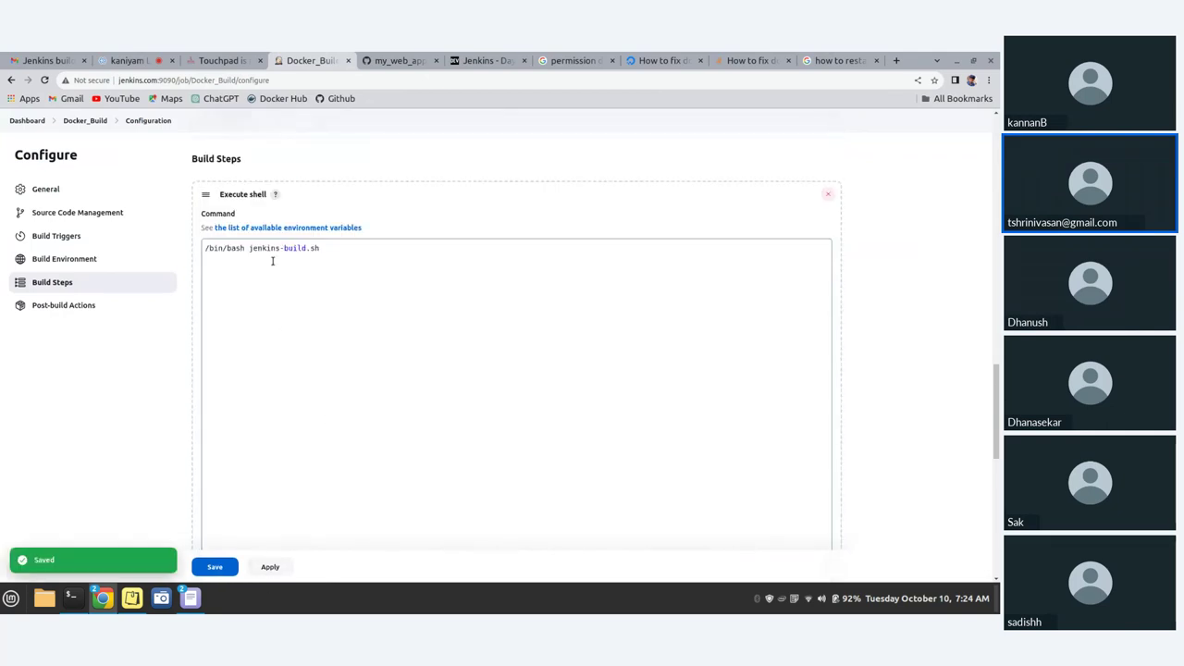
{"action": "left_click", "coordinate": [219, 570]}
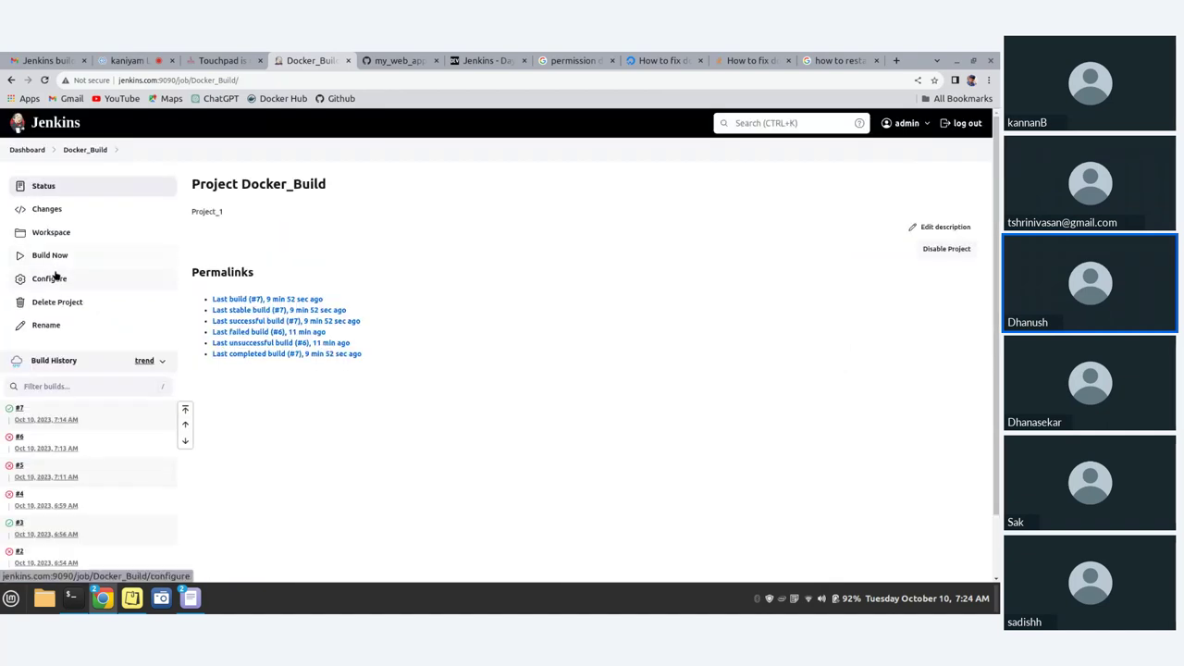
{"action": "left_click", "coordinate": [57, 257]}
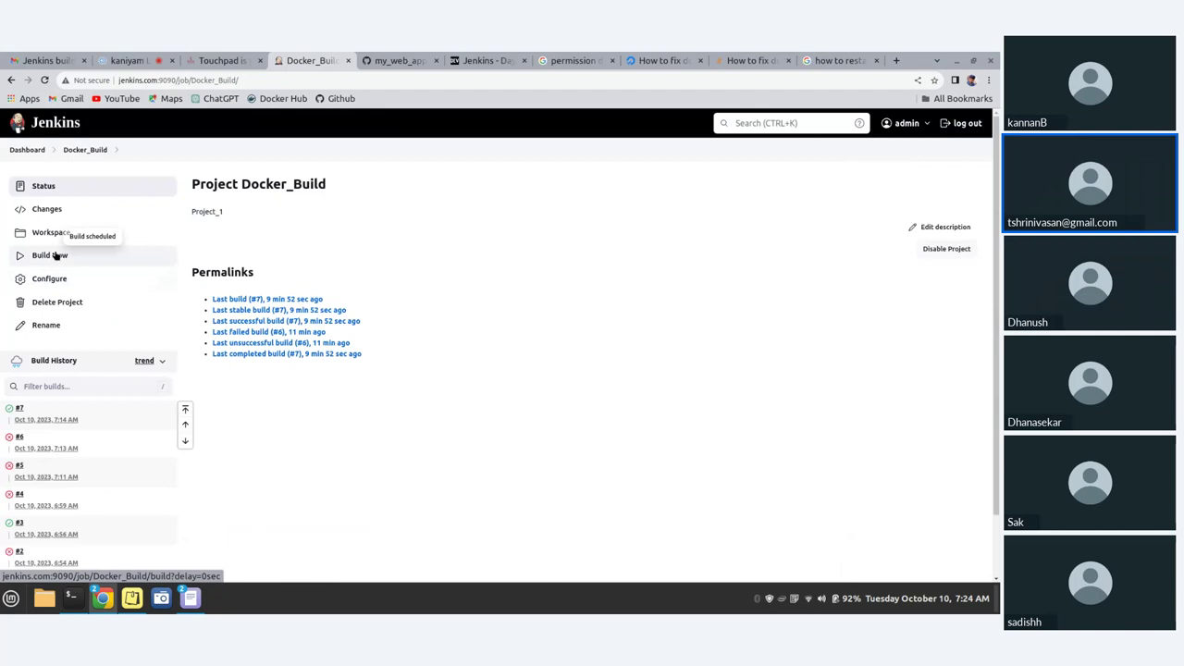
{"action": "key", "text": "alt+Tab"}
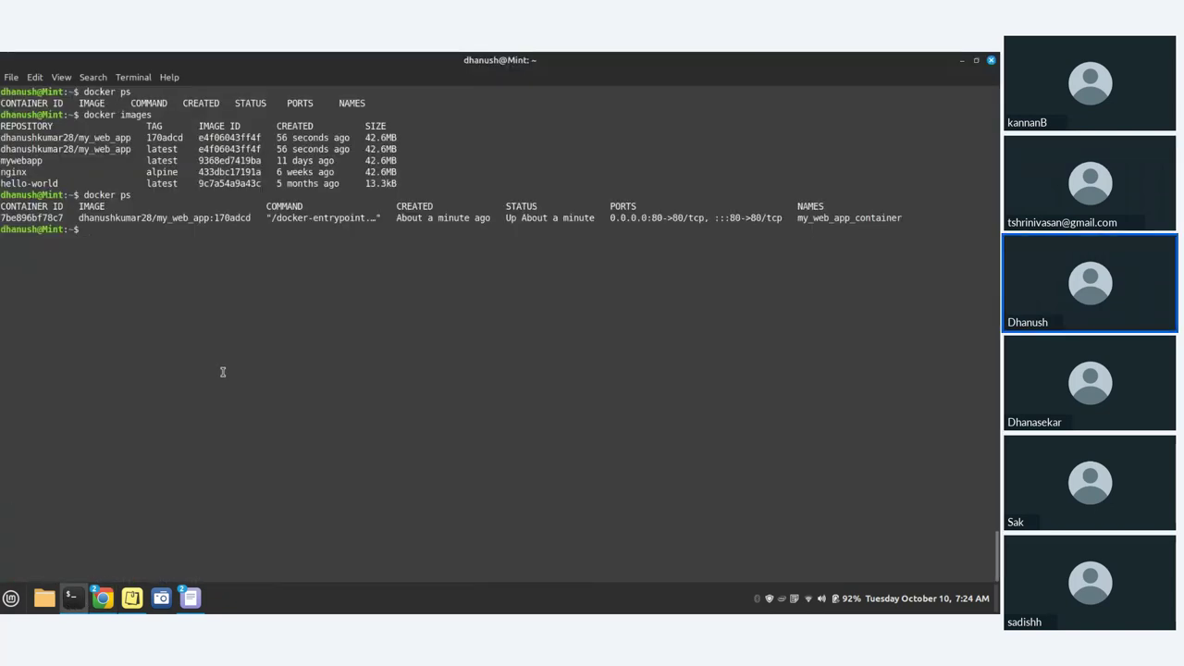
- Stop the running container by its pasted ID and list containers with docker ps
{"action": "type", "text": "docker stop"}
{"action": "double_click", "coordinate": [32, 217]}
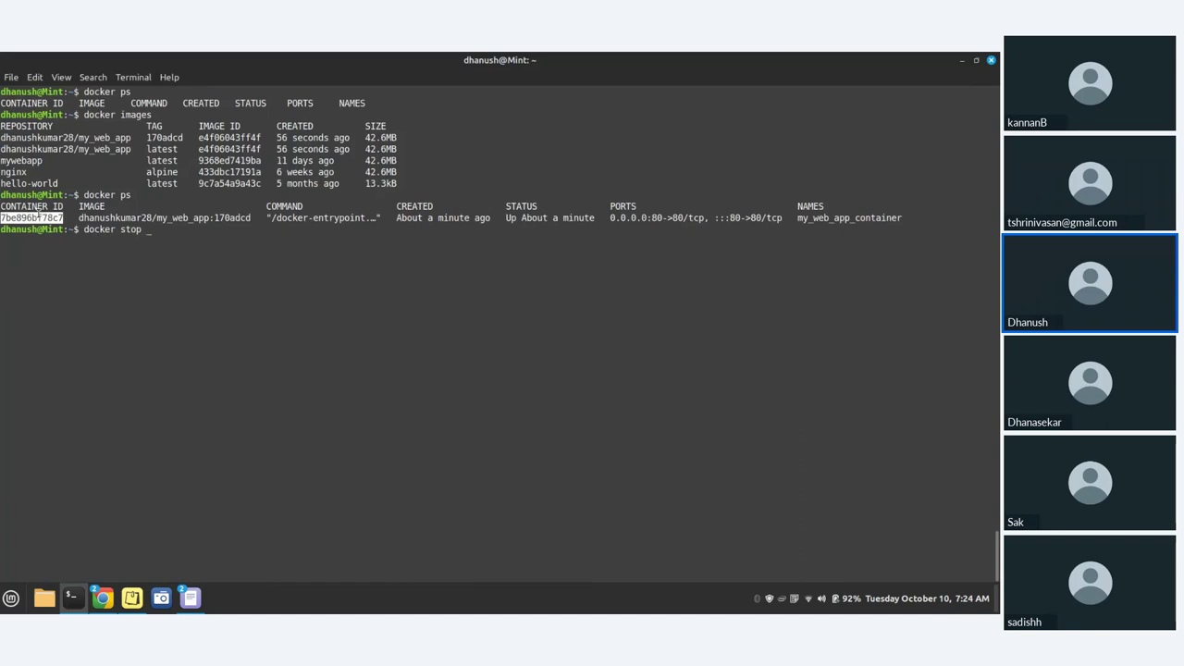
{"action": "middle_click", "coordinate": [169, 232]}
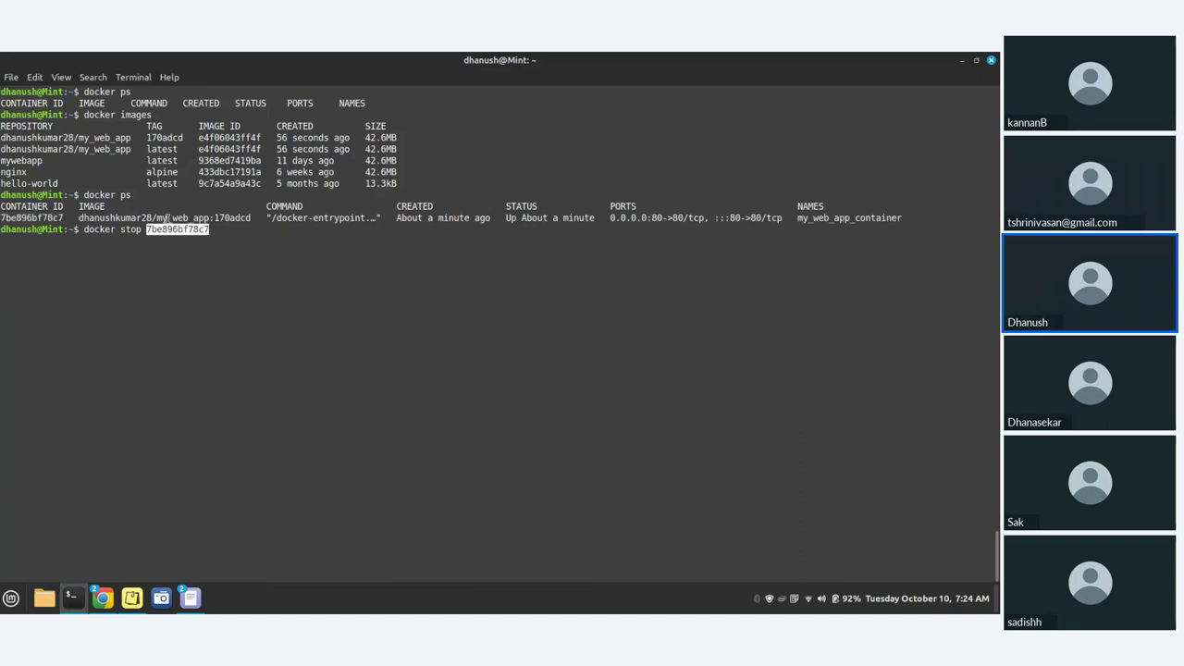
{"action": "key", "text": "Return"}
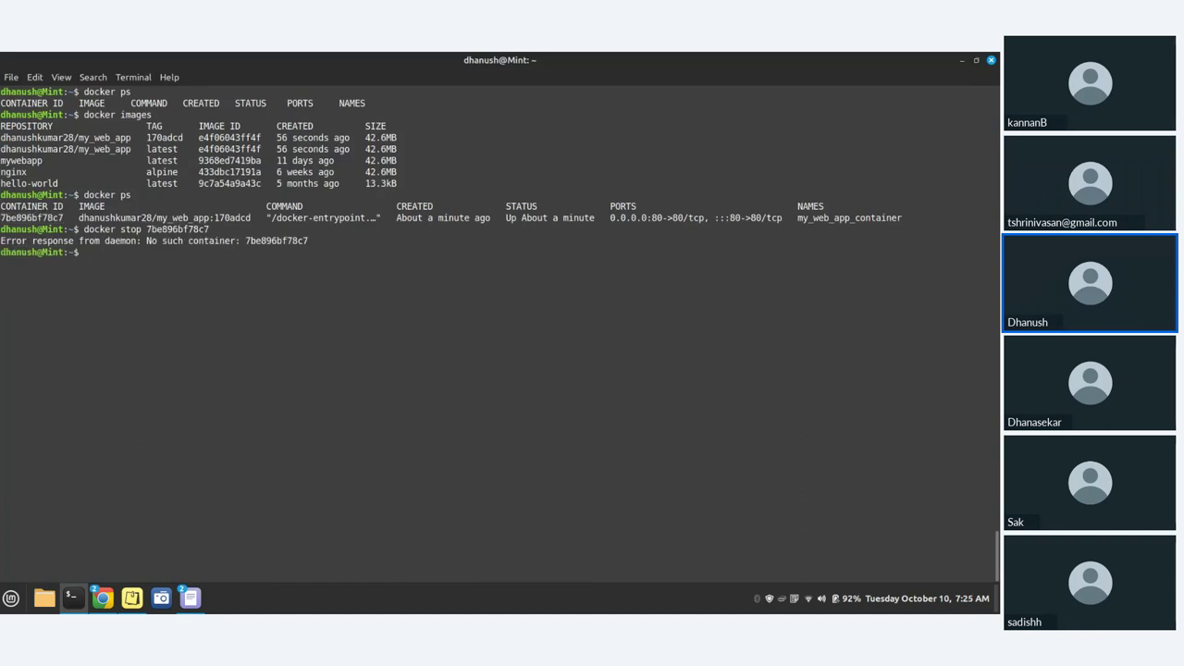
{"action": "type", "text": "docker ps"}
{"action": "key", "text": "Return"}
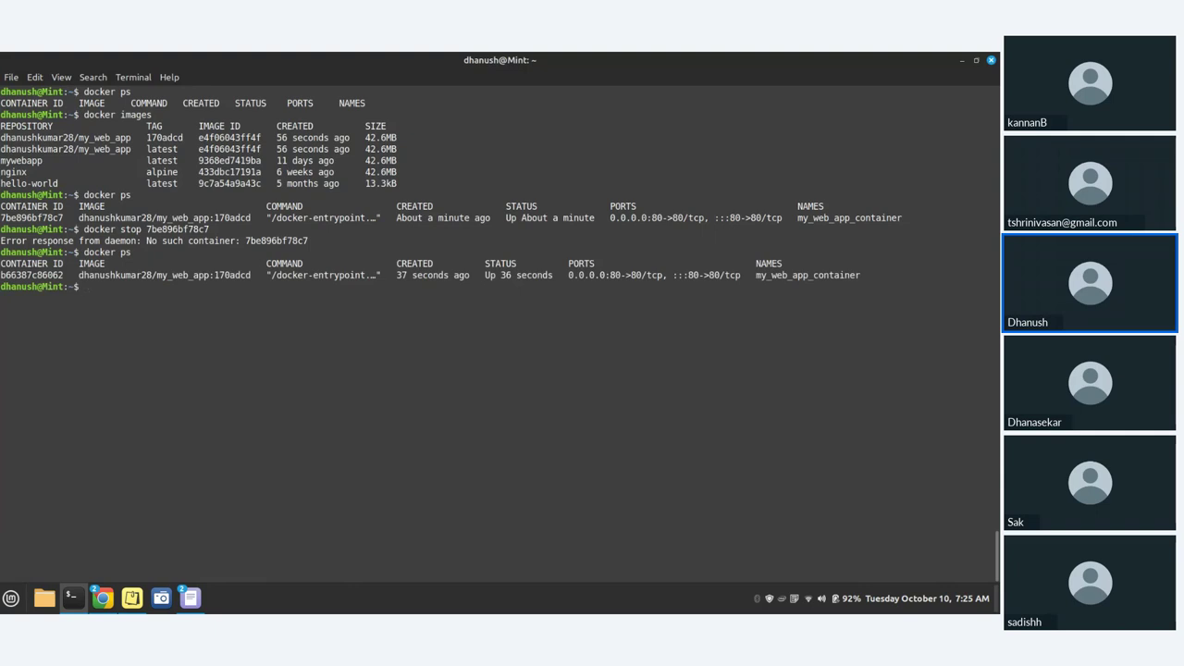
- Stop the remaining my_web_app_container using its pasted container ID
{"action": "type", "text": "docker"}
{"action": "type", "text": "rm"}
{"action": "key", "text": "BackSpace"}
{"action": "key", "text": "BackSpace"}
{"action": "key", "text": "BackSpace"}
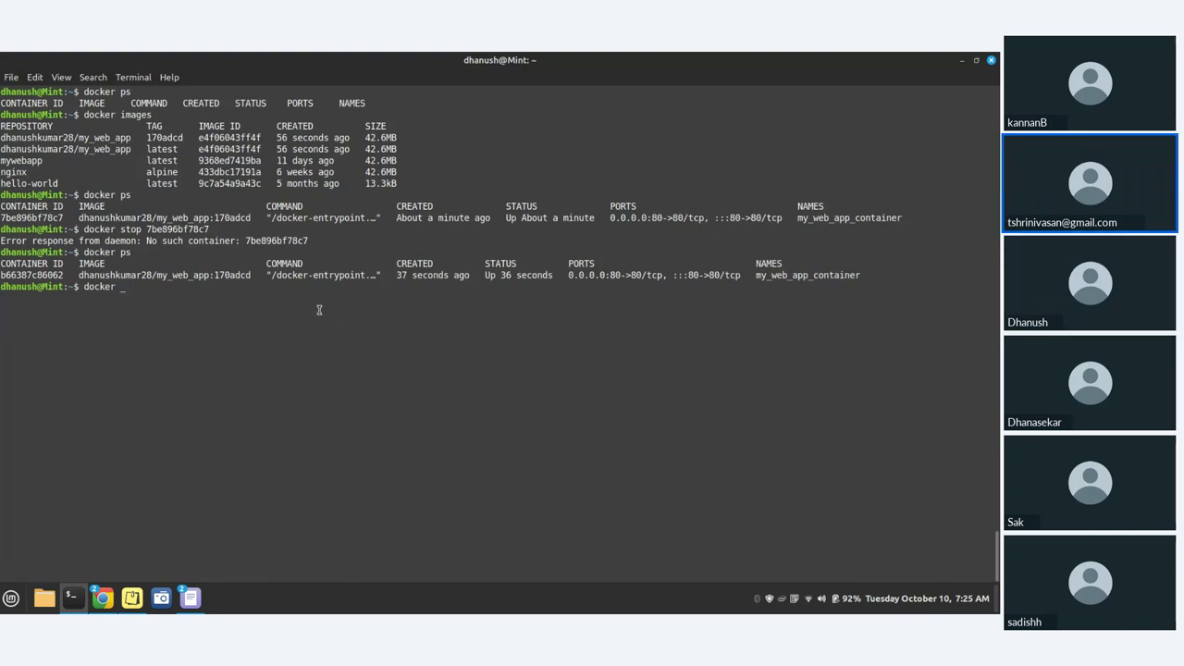
{"action": "type", "text": "stop"}
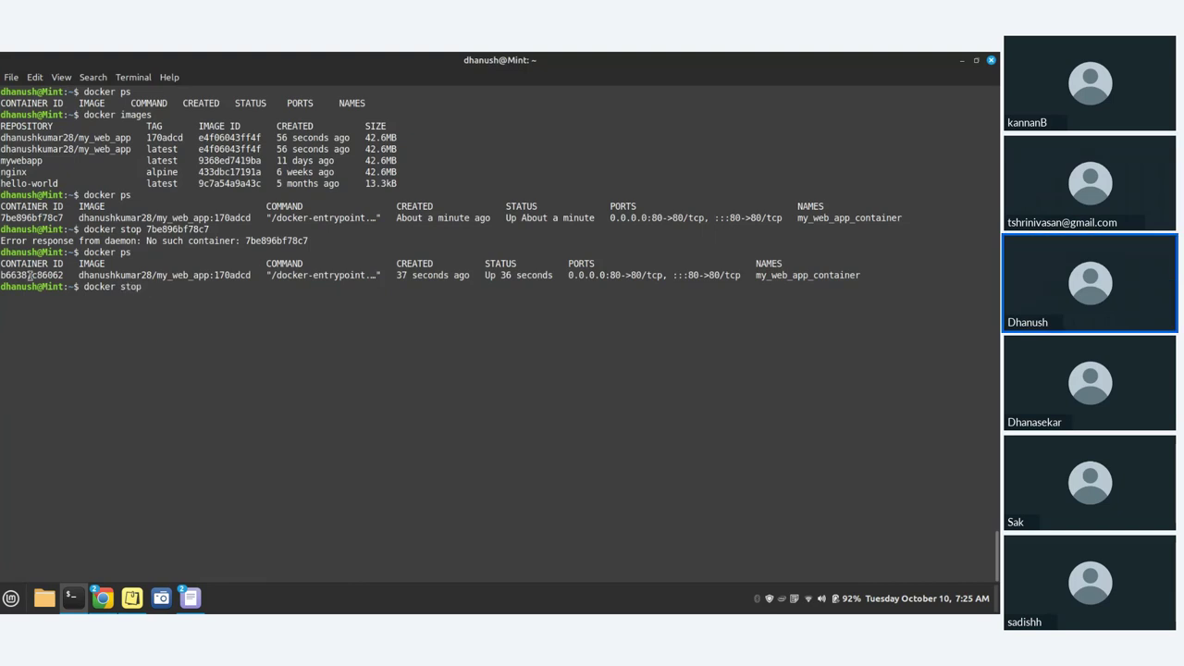
{"action": "type", "text": "b66387c86062"}
{"action": "key", "text": "Return"}
- Remove the stopped container with docker rm and its container ID
{"action": "type", "text": "dock"}
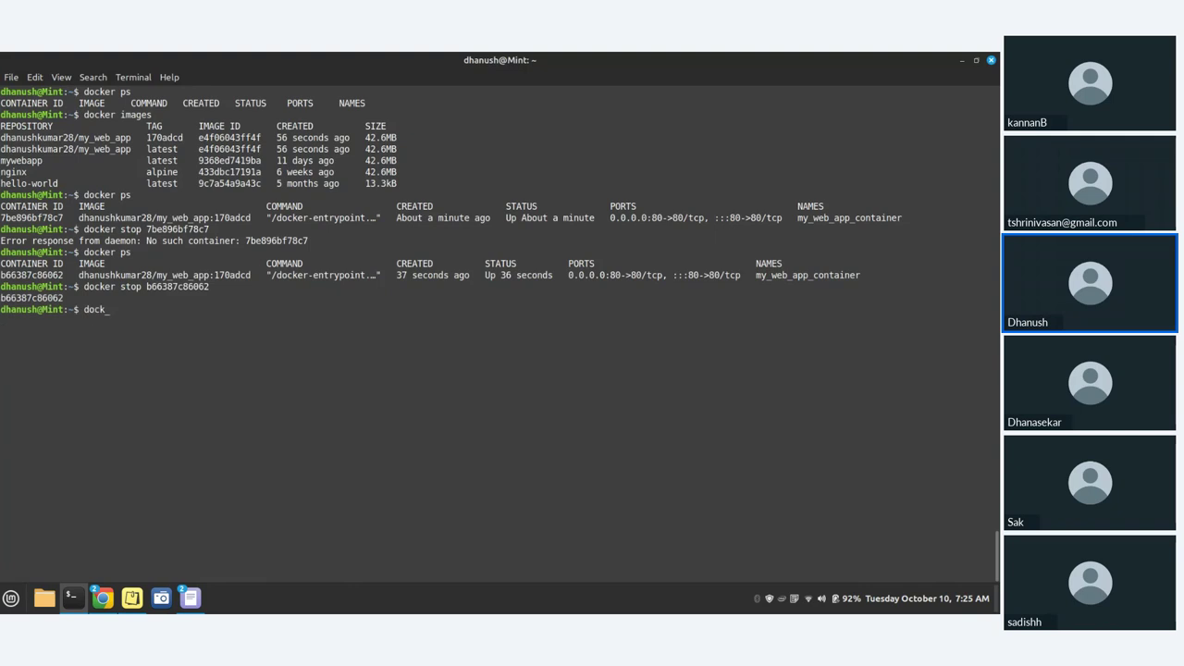
{"action": "type", "text": "er rm"}
{"action": "key", "text": "ctrl+shift+v"}
{"action": "key", "text": "ctrl+shift+v"}
{"action": "key", "text": "ctrl+w"}
{"action": "type", "text": "b66387c86062"}
{"action": "key", "text": "Return"}
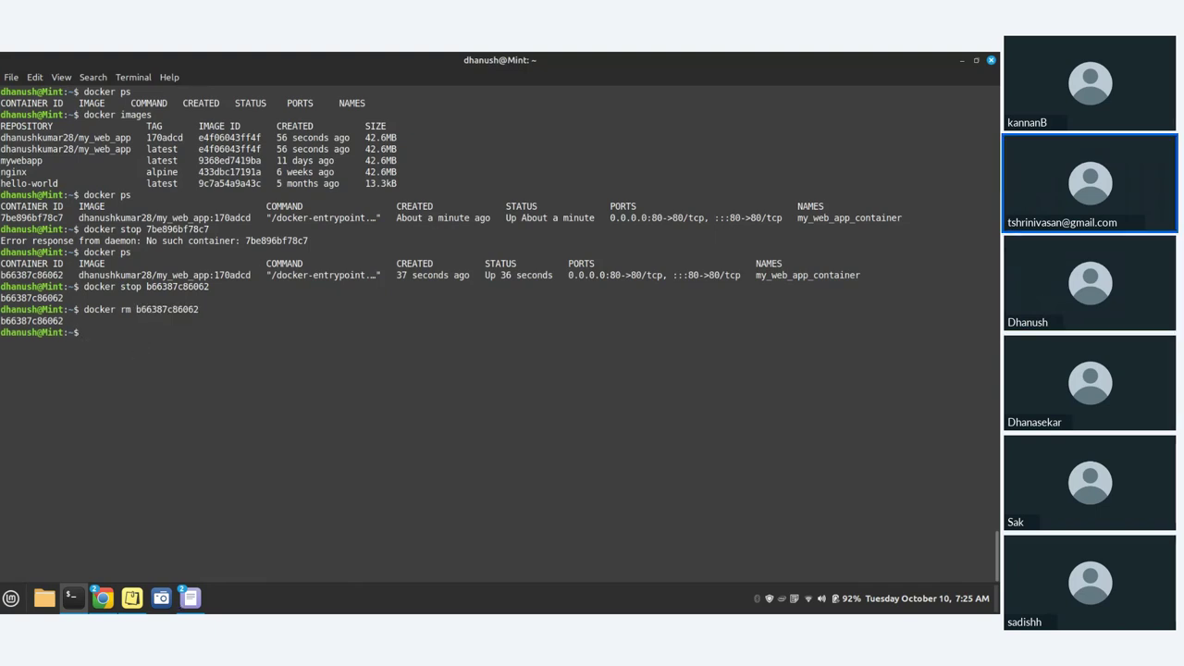
- View failed build #8's console output, then bring the my_web_app GitHub page forward
{"action": "mouse_move", "coordinate": [102, 597]}
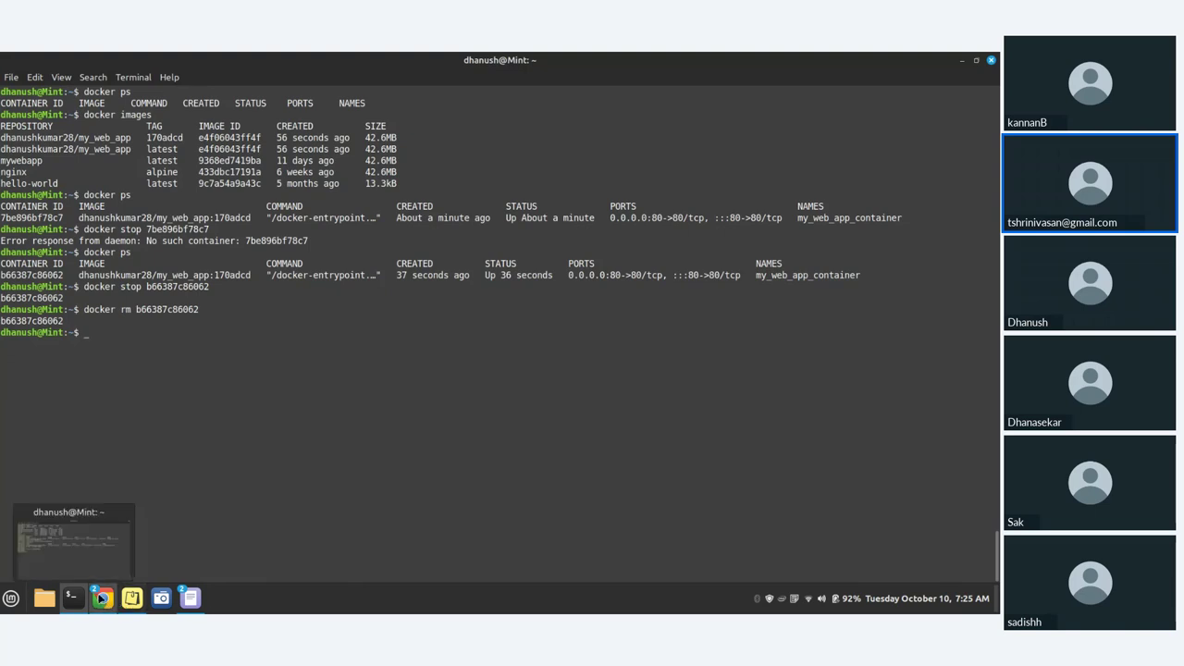
{"action": "left_click", "coordinate": [99, 519]}
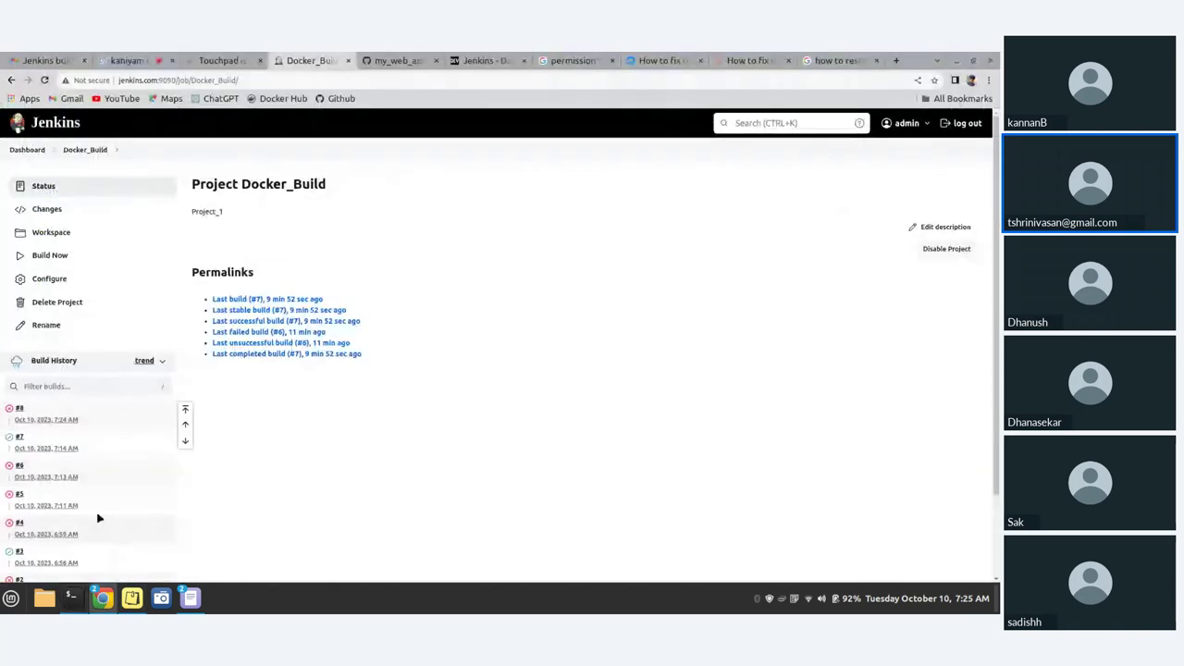
{"action": "left_click", "coordinate": [19, 409]}
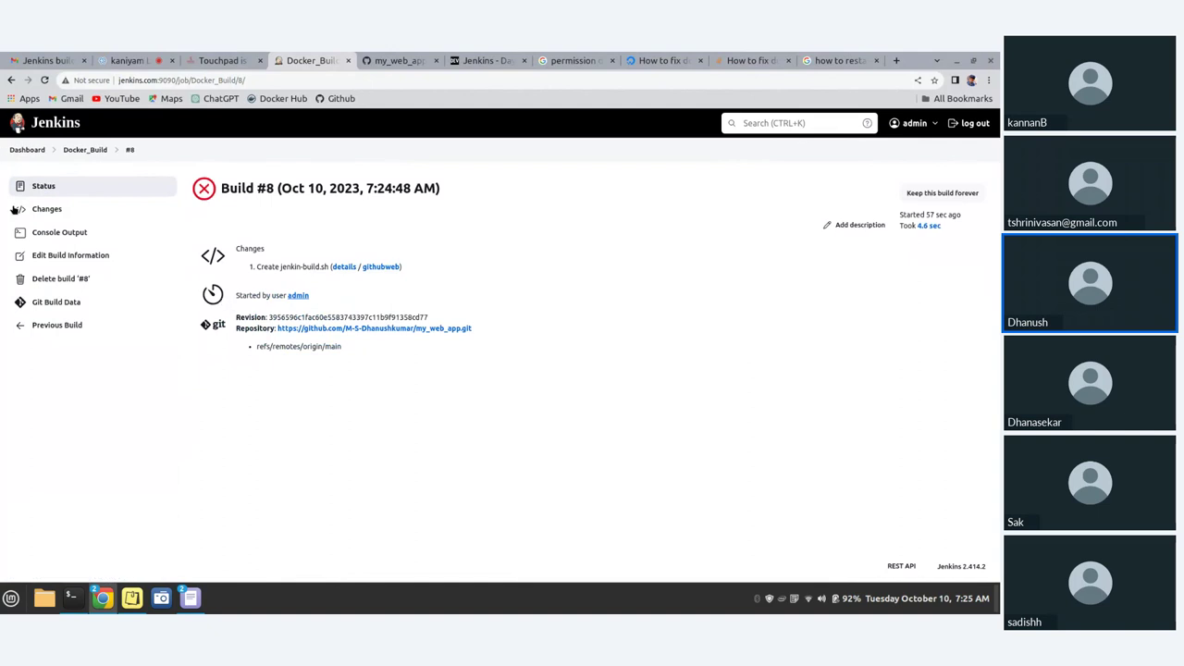
{"action": "left_click", "coordinate": [57, 232]}
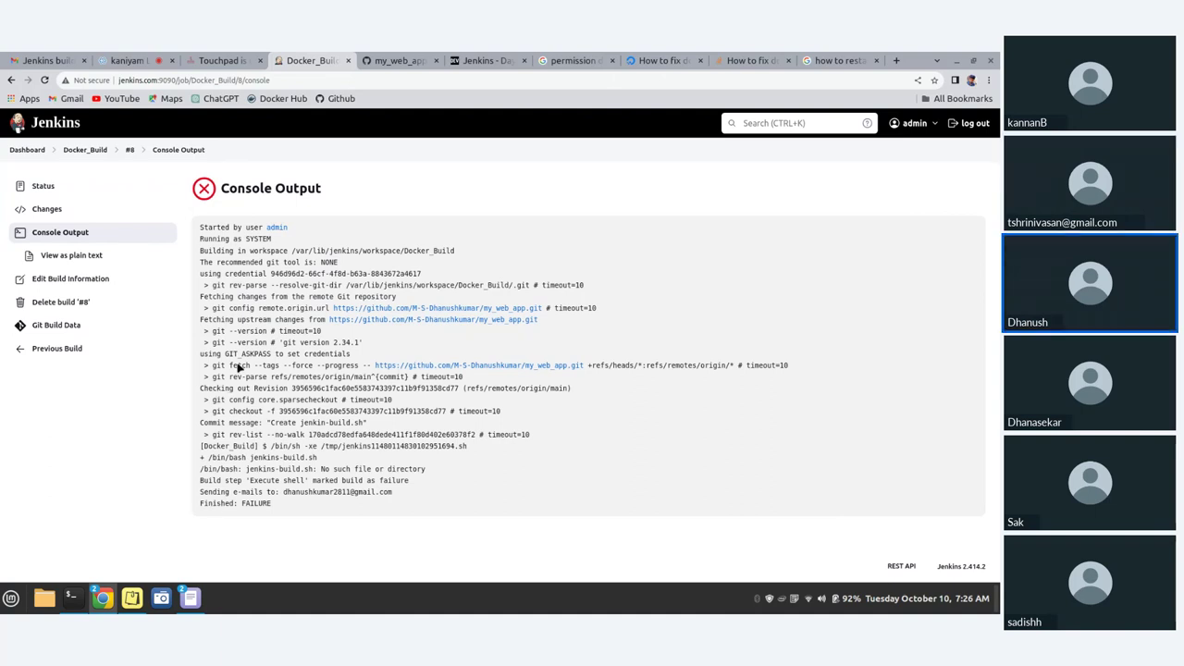
{"action": "left_click", "coordinate": [396, 60]}
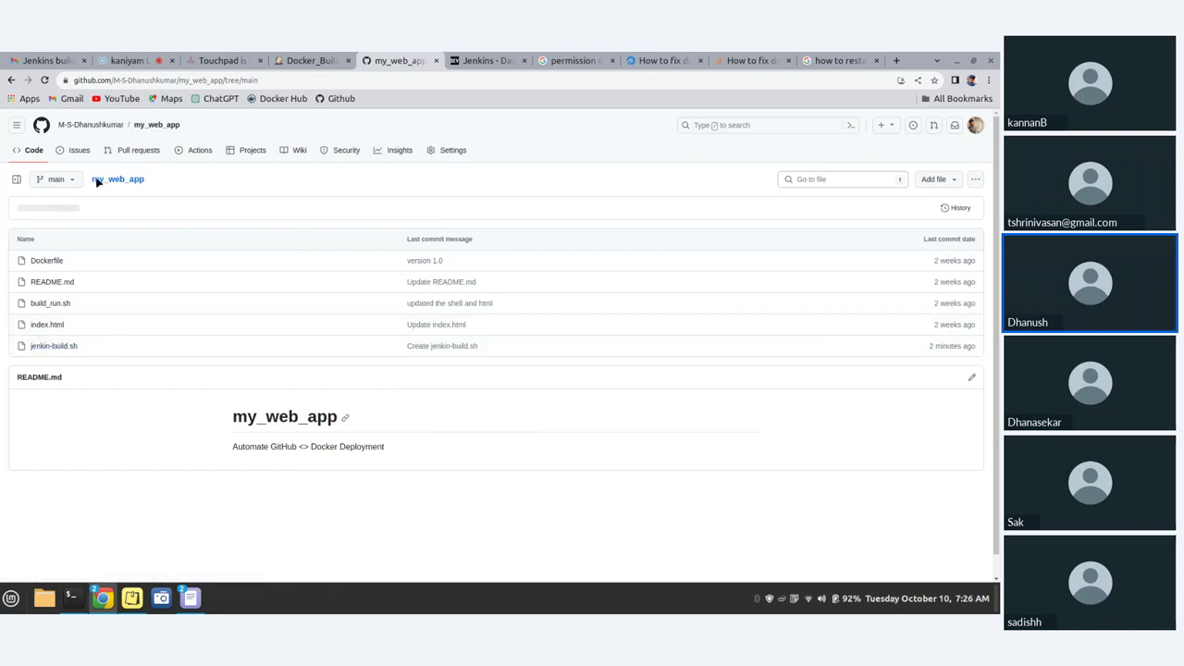
- Reload my_web_app to confirm the jenkin-build.sh name, then return to build #8's console
{"action": "left_click", "coordinate": [46, 81]}
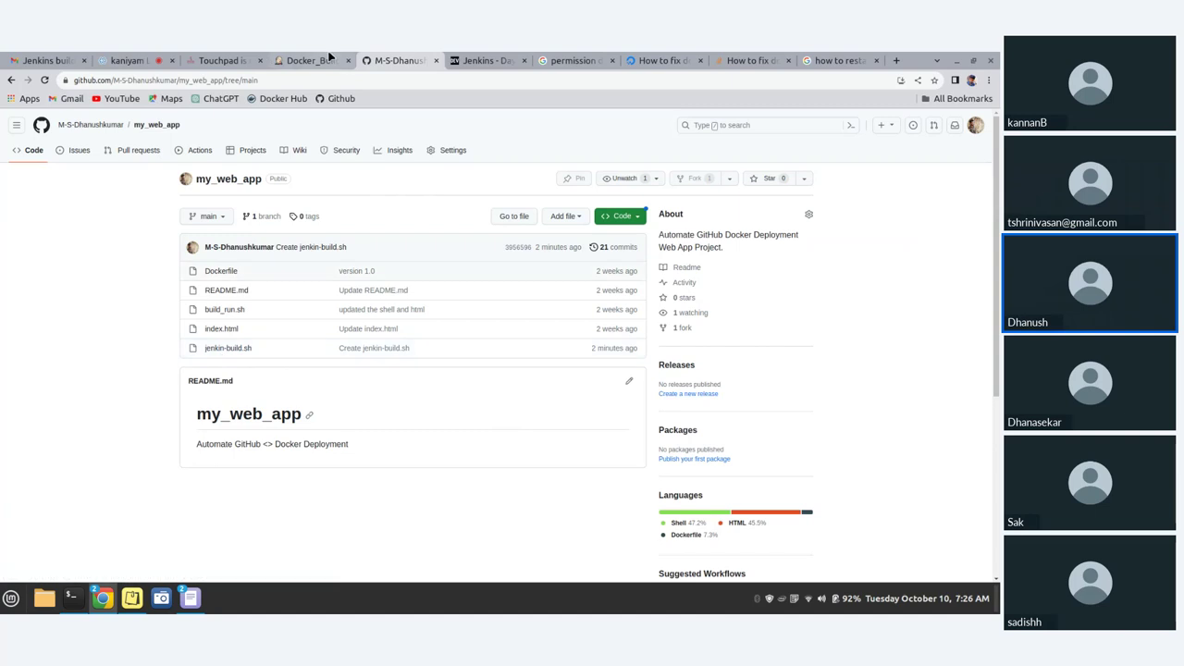
{"action": "left_click", "coordinate": [294, 61]}
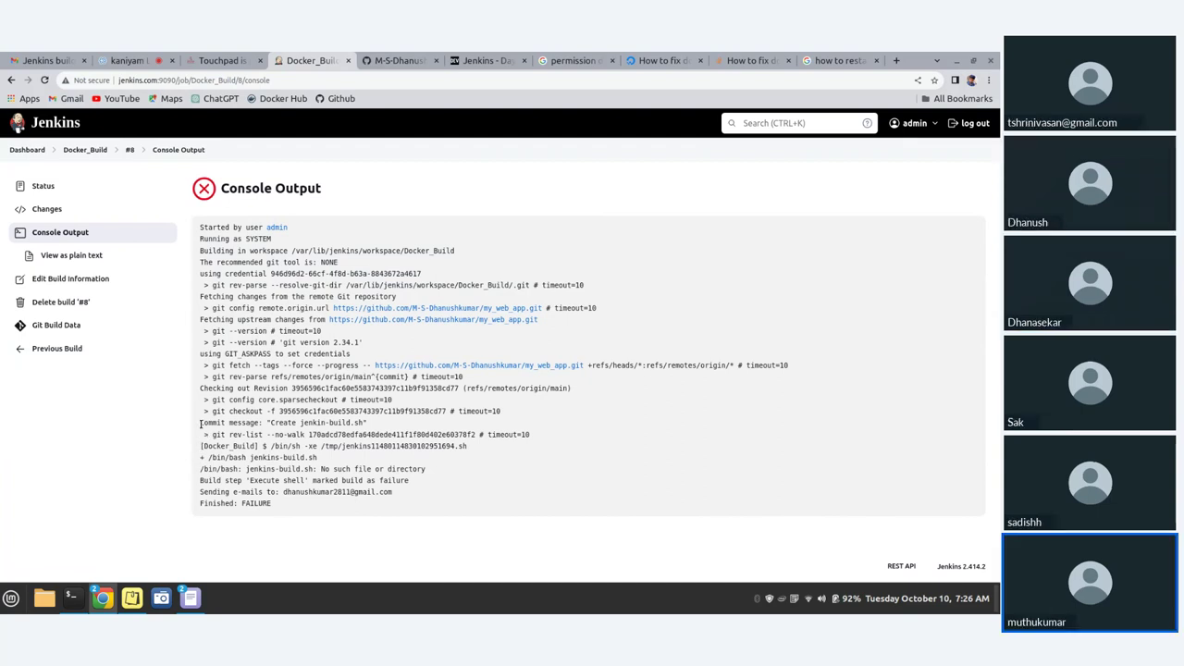
- Compare the 'No such file or directory' error with the file name in the repository
{"action": "left_click_drag", "start_coordinate": [202, 469], "coordinate": [443, 471]}
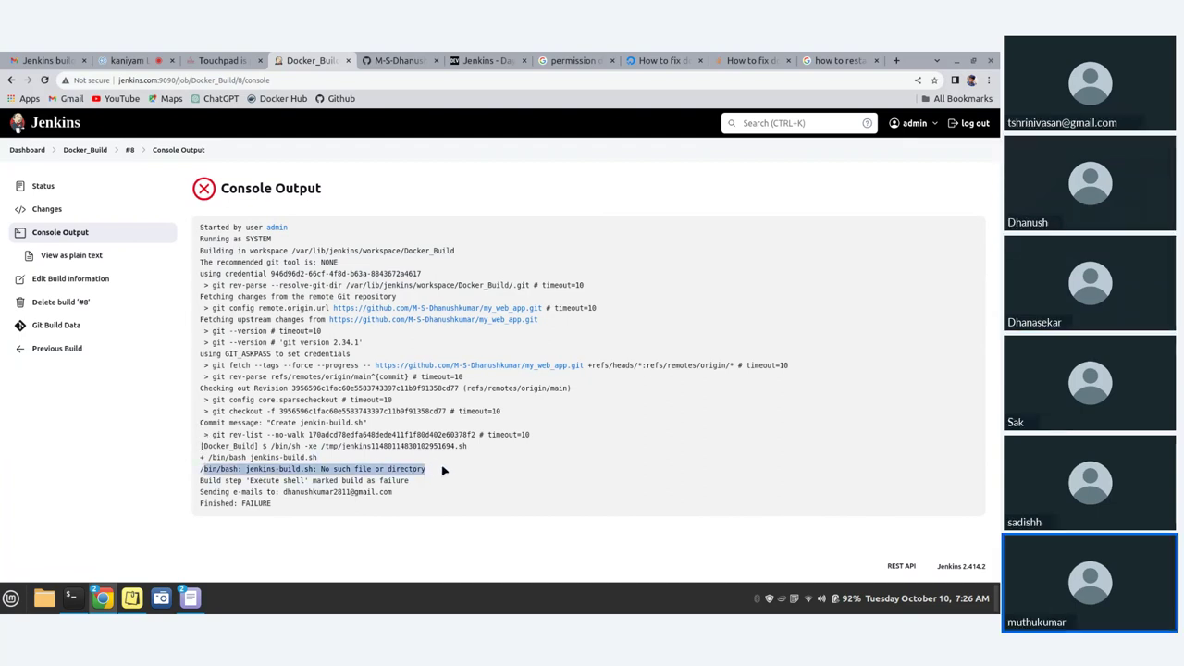
{"action": "left_click", "coordinate": [279, 477]}
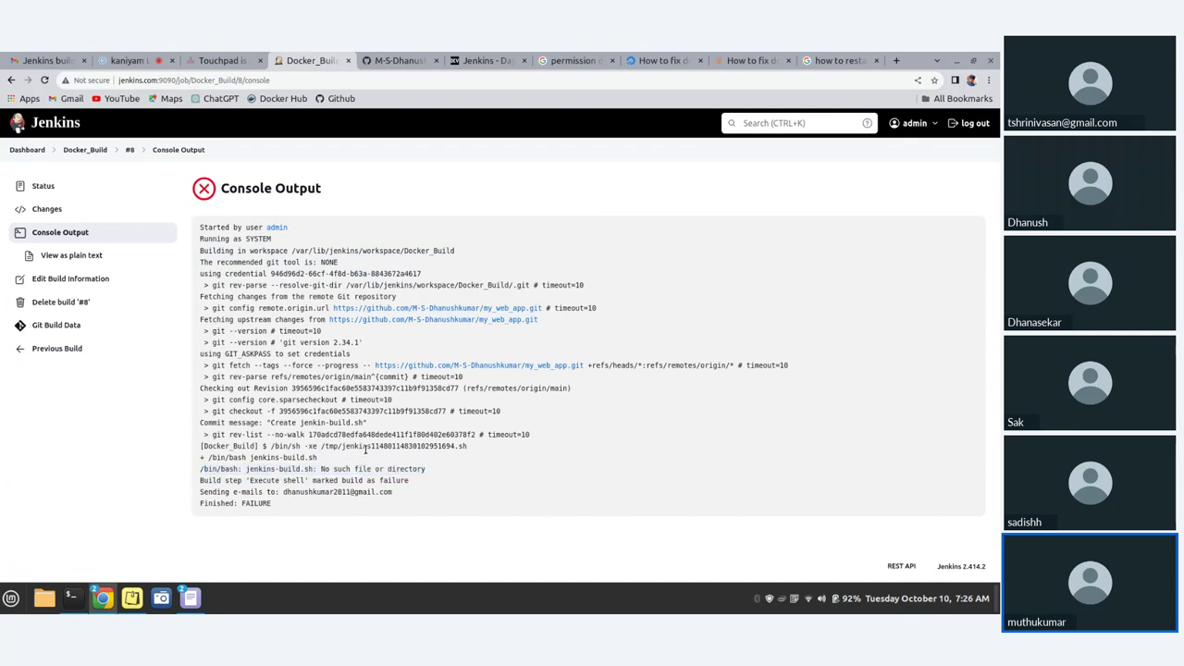
{"action": "left_click", "coordinate": [391, 60]}
{"action": "left_click", "coordinate": [305, 60]}
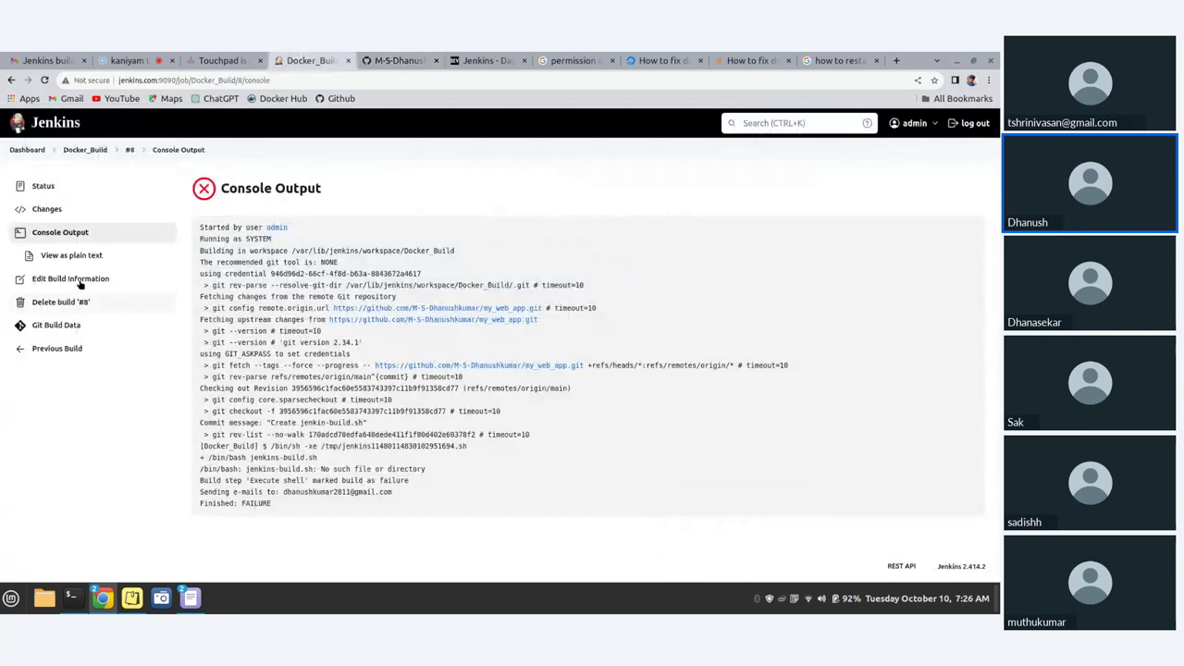
- Look through build history and Docker_Build's configuration, then return to the Dashboard
{"action": "left_click", "coordinate": [30, 150]}
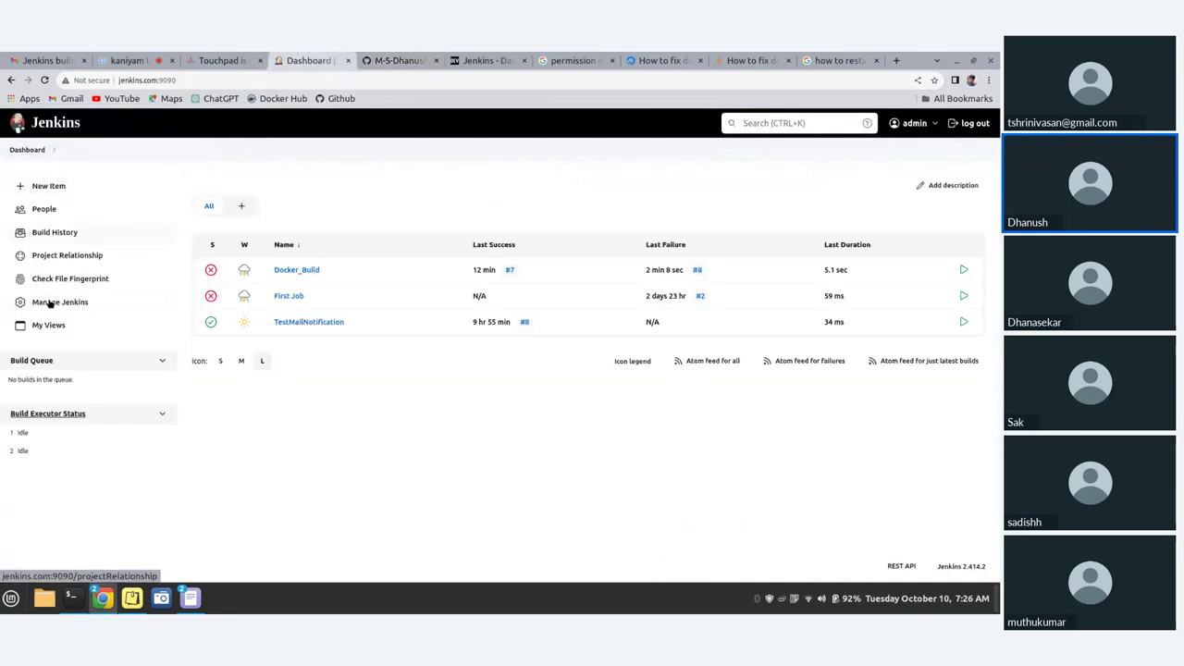
{"action": "left_click", "coordinate": [46, 233]}
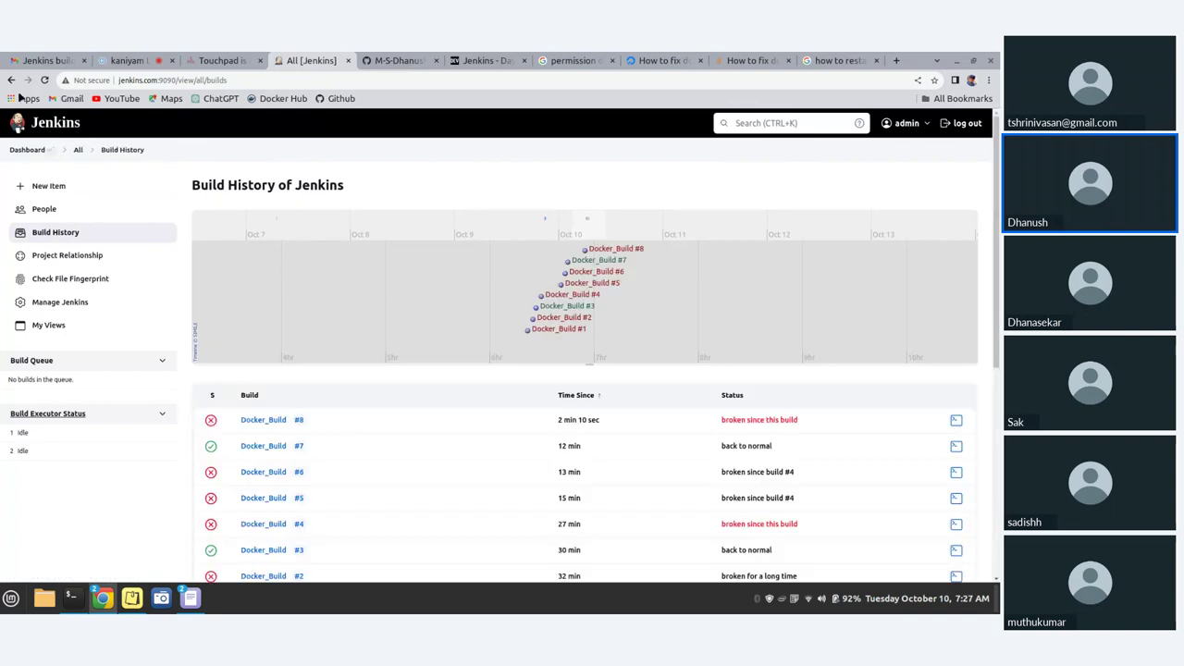
{"action": "key", "text": "alt+Left"}
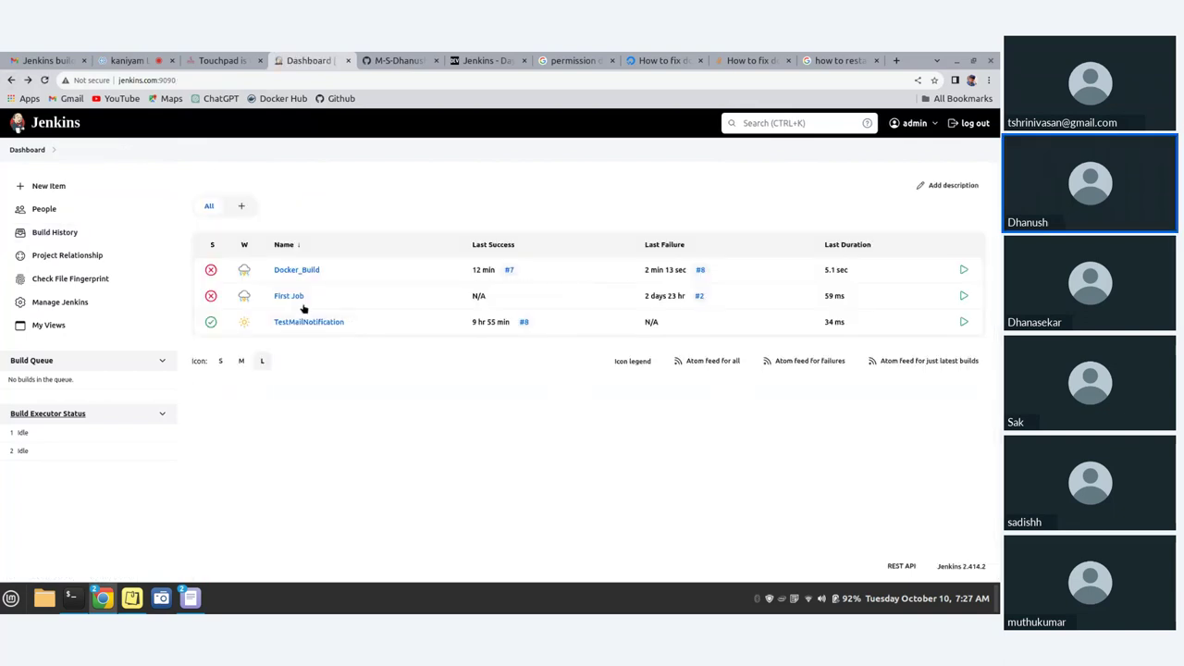
{"action": "left_click", "coordinate": [297, 270]}
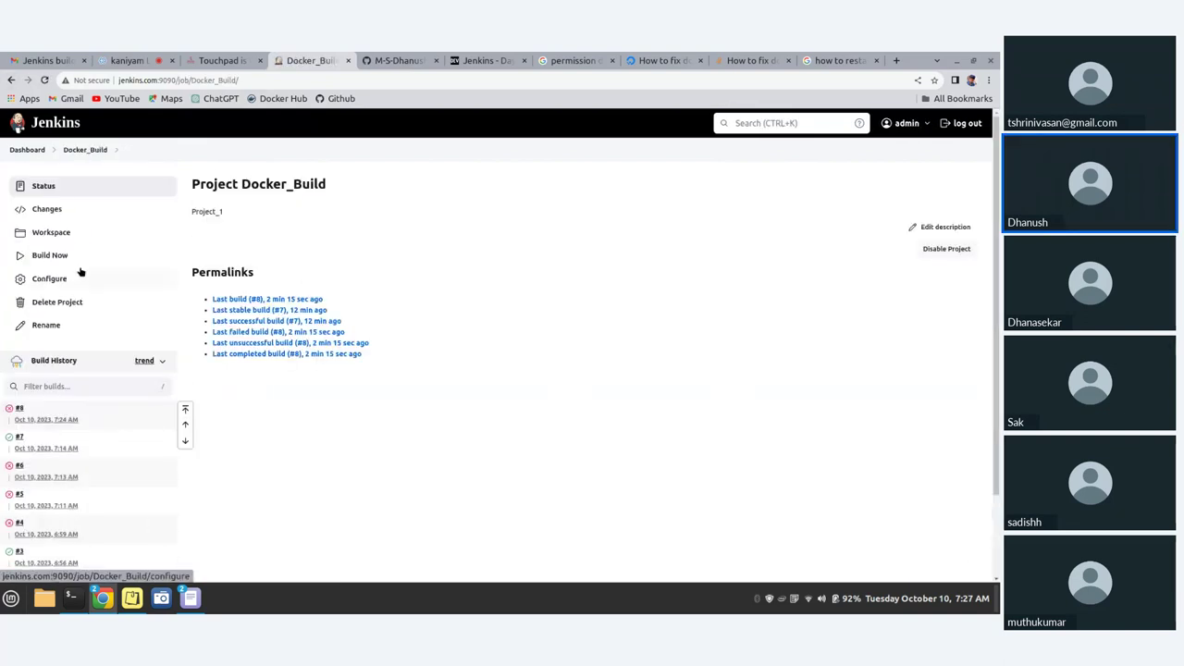
{"action": "left_click", "coordinate": [63, 290]}
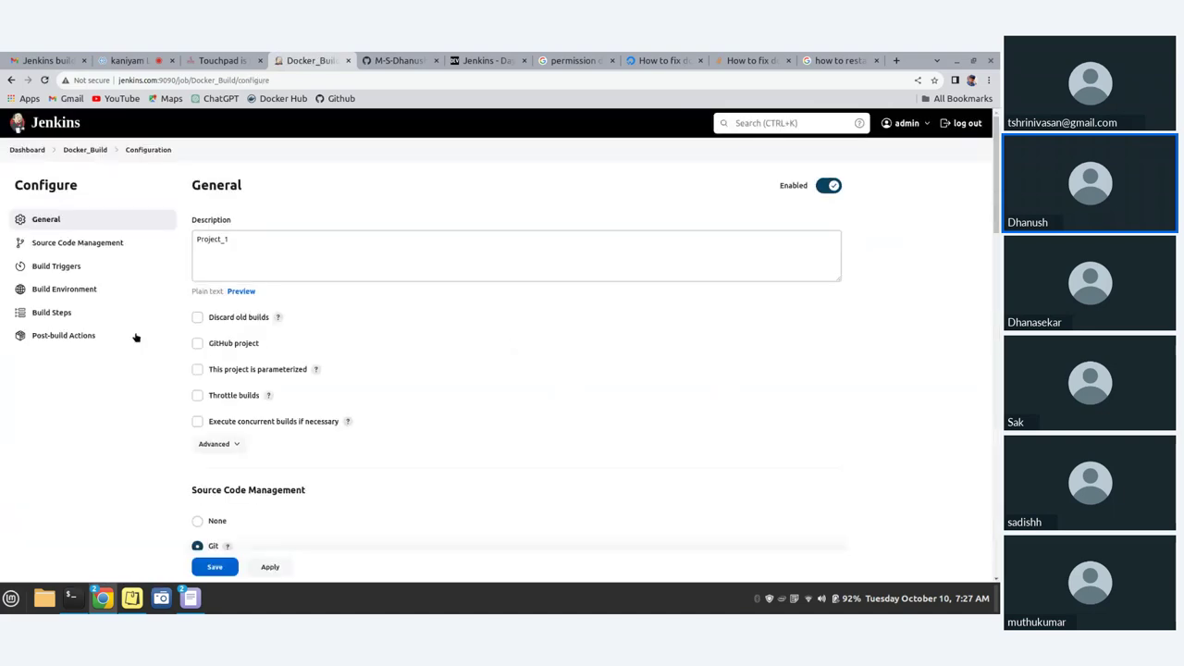
{"action": "left_click", "coordinate": [135, 337]}
{"action": "scroll", "coordinate": [456, 410], "scroll_direction": "up", "scroll_amount": 4}
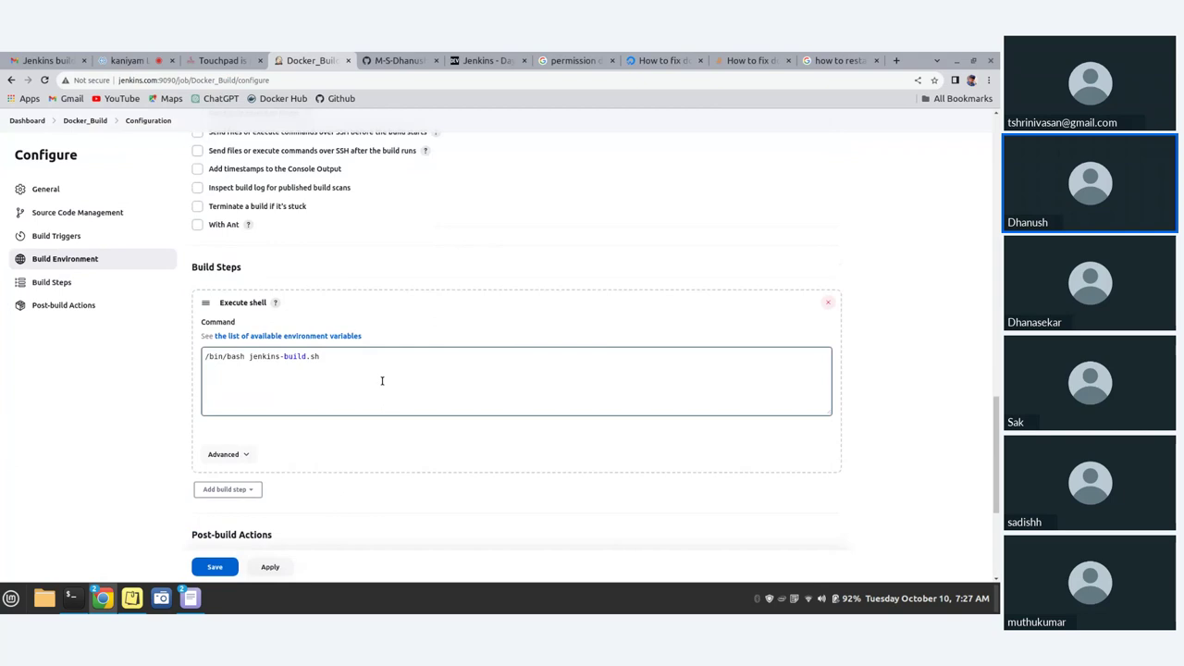
{"action": "left_click", "coordinate": [10, 81]}
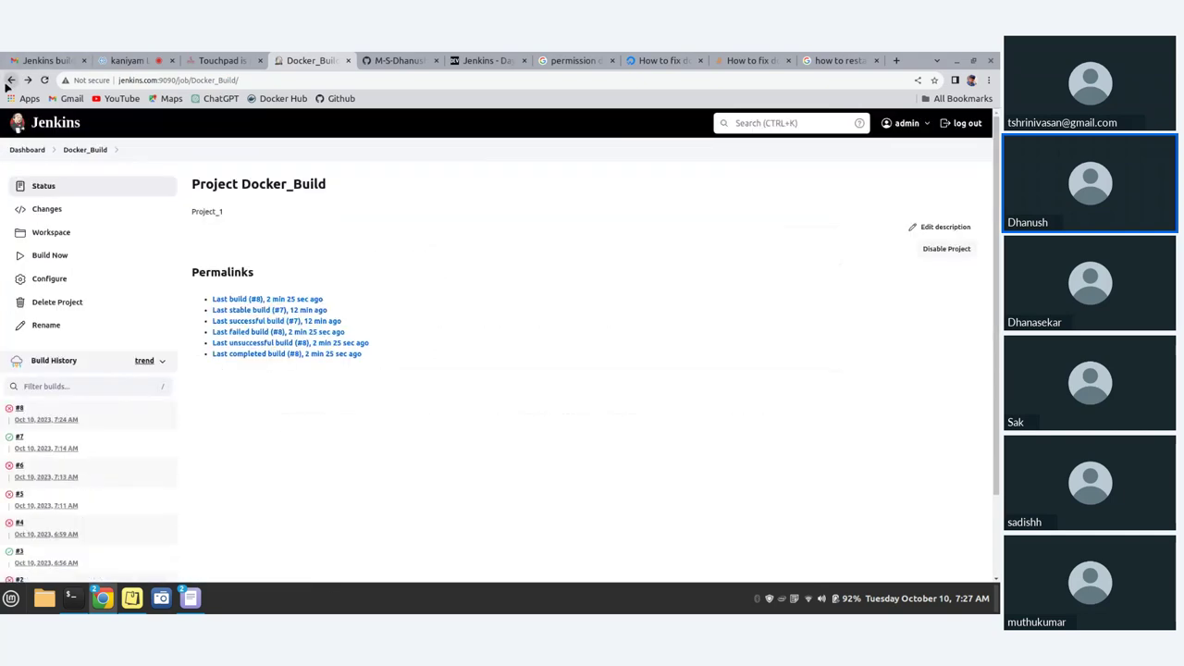
{"action": "left_click", "coordinate": [10, 80]}
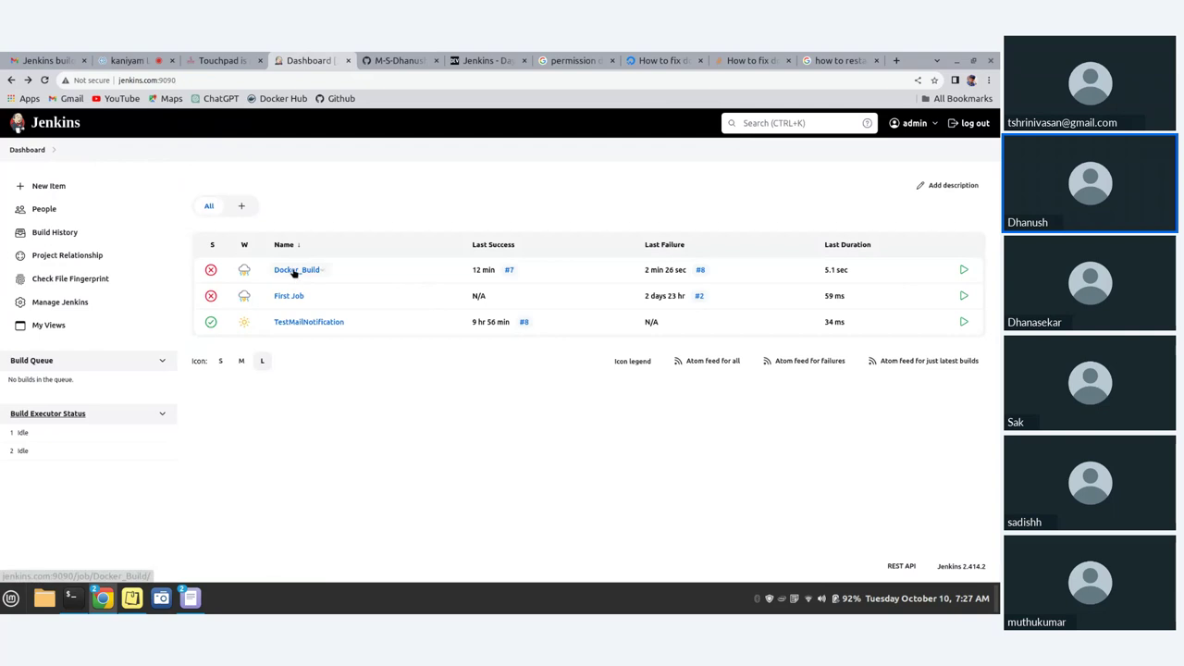
- Correct the shell command to /bin/bash jenkin-build.sh by dropping the 's', and save
{"action": "left_click", "coordinate": [292, 270]}
{"action": "left_click", "coordinate": [48, 282]}
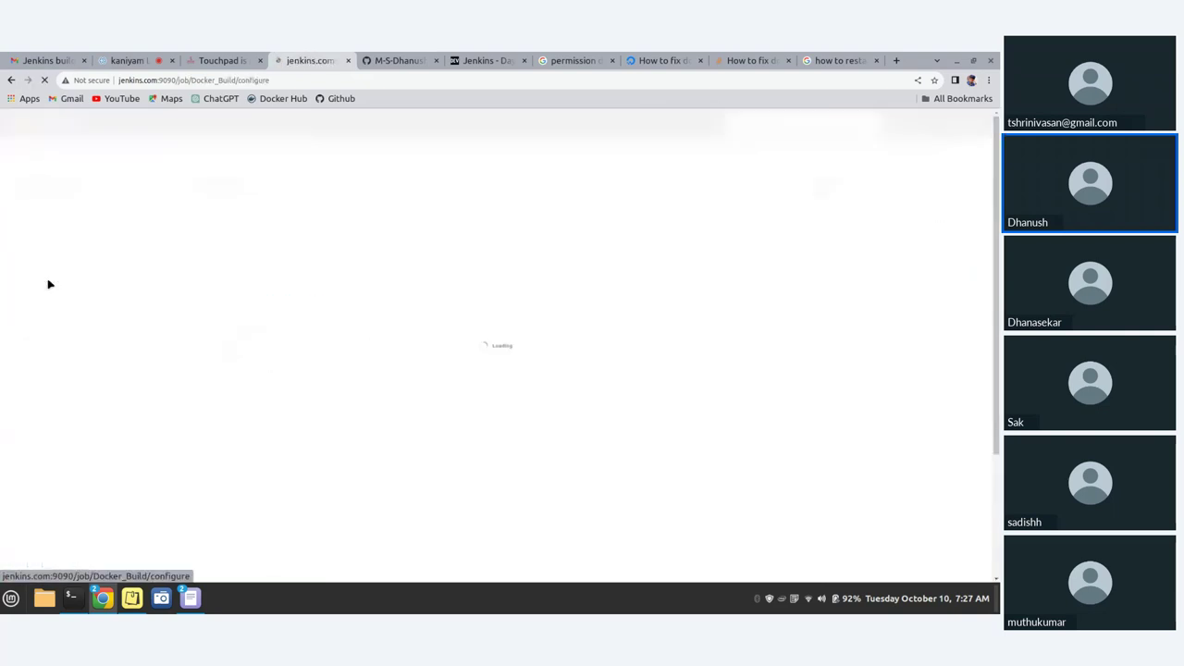
{"action": "scroll", "coordinate": [428, 320], "scroll_direction": "down", "scroll_amount": 10}
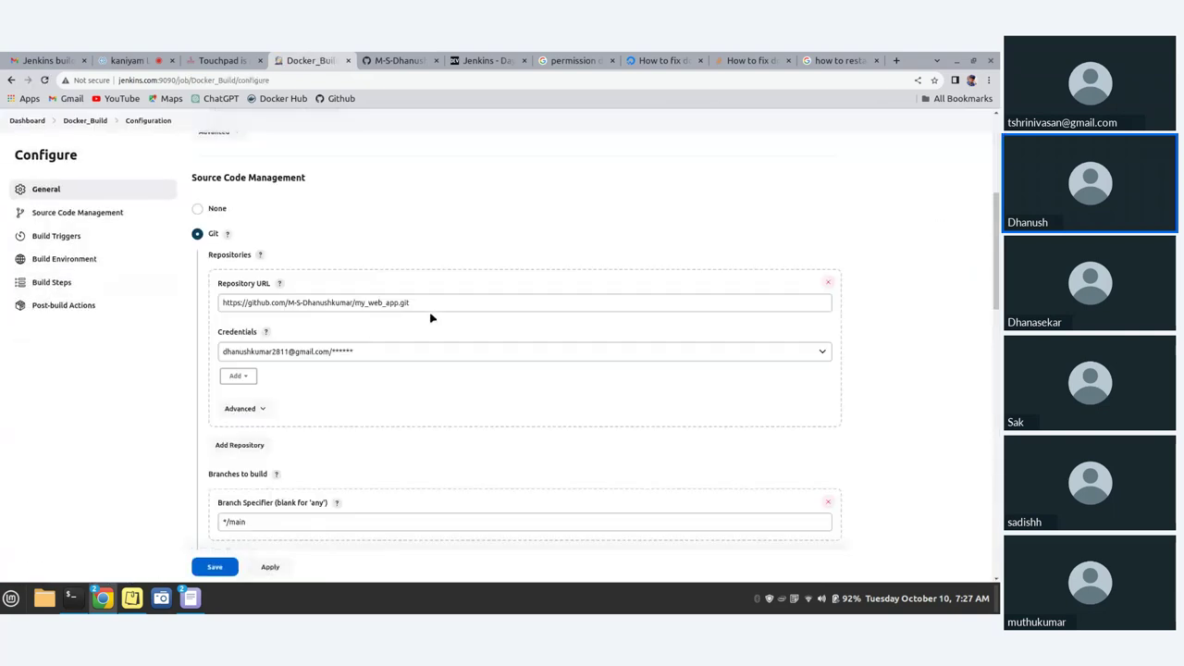
{"action": "scroll", "coordinate": [420, 325], "scroll_direction": "down", "scroll_amount": 5}
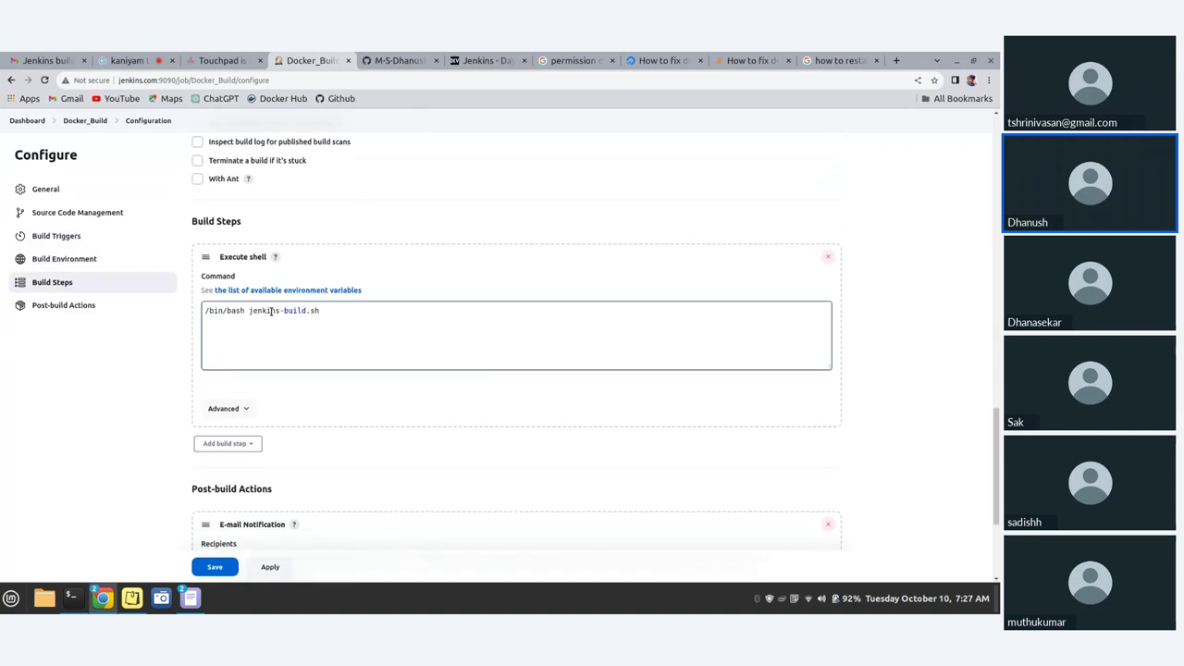
{"action": "left_click", "coordinate": [282, 310]}
{"action": "key", "text": "BackSpace"}
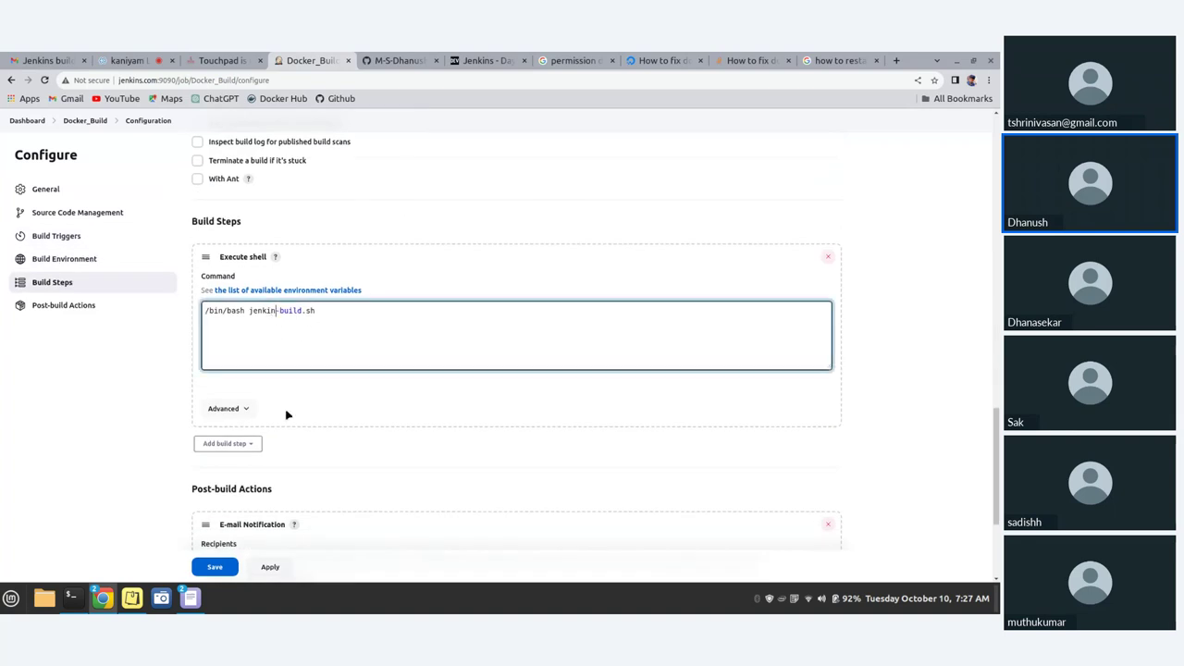
{"action": "scroll", "coordinate": [286, 418], "scroll_direction": "down", "scroll_amount": 1}
{"action": "scroll", "coordinate": [287, 420], "scroll_direction": "down", "scroll_amount": 3}
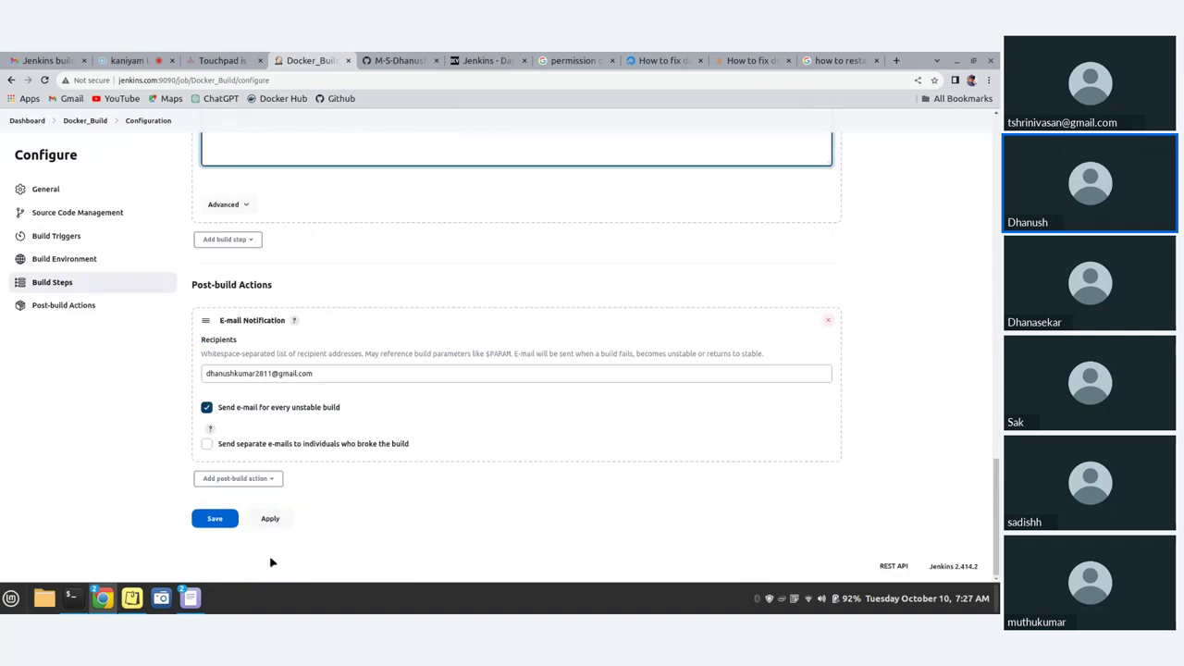
{"action": "left_click", "coordinate": [209, 520]}
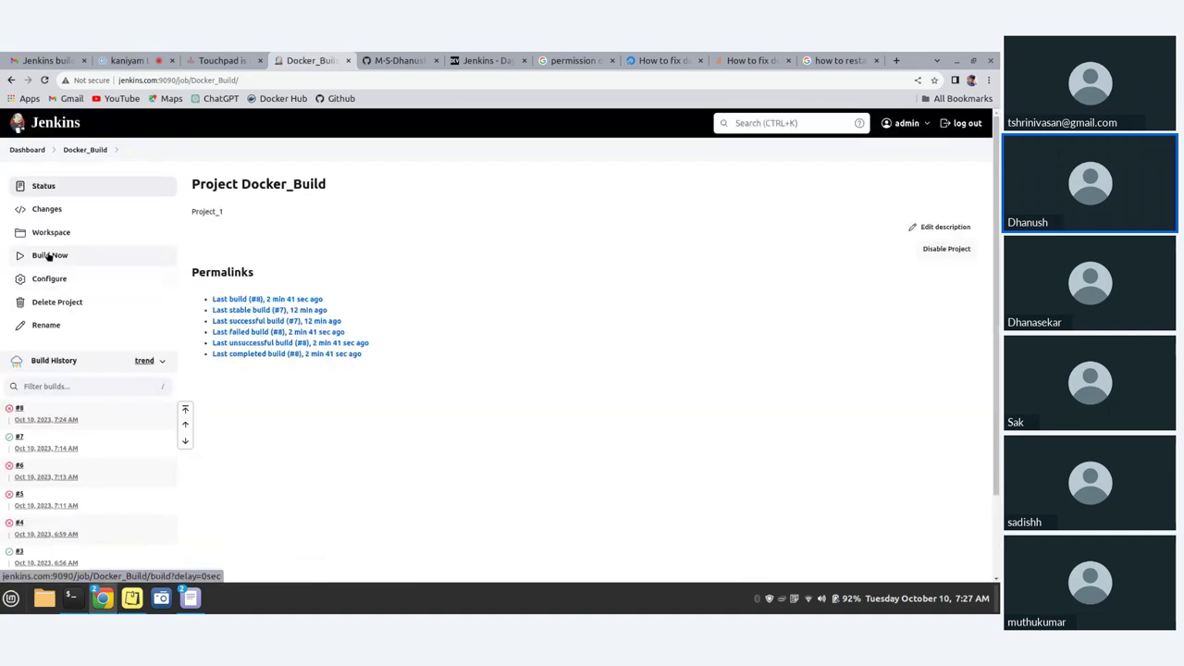
- Trigger build #9 and read its console output through to Finished: SUCCESS
{"action": "left_click", "coordinate": [49, 256]}
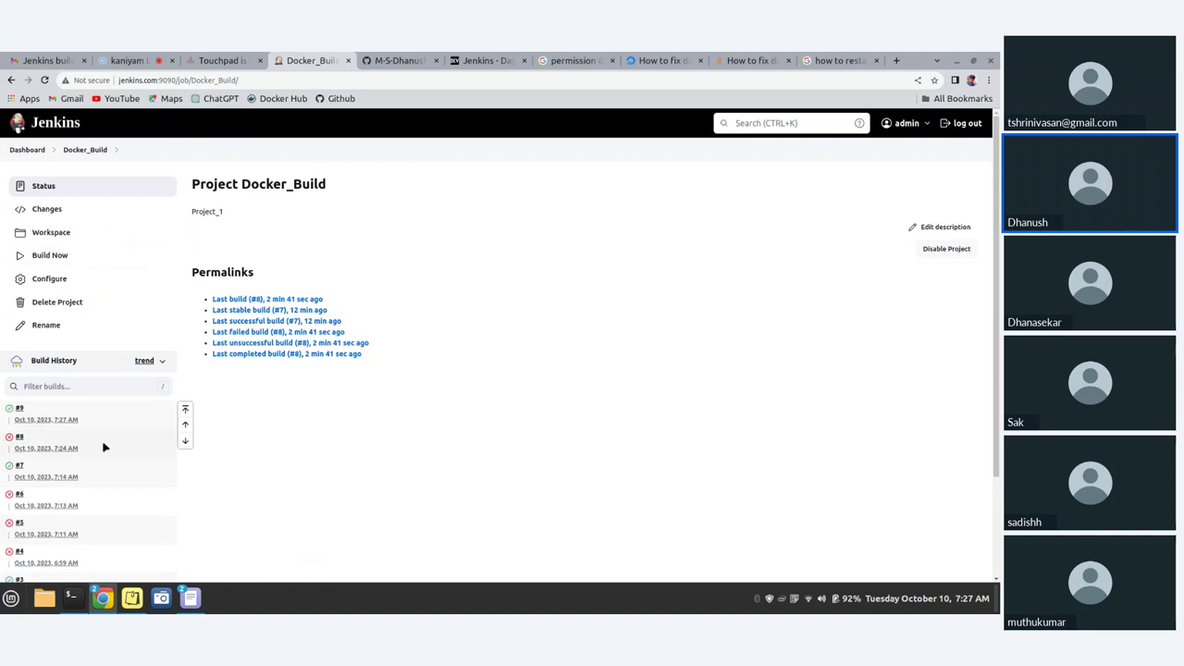
{"action": "left_click", "coordinate": [20, 409]}
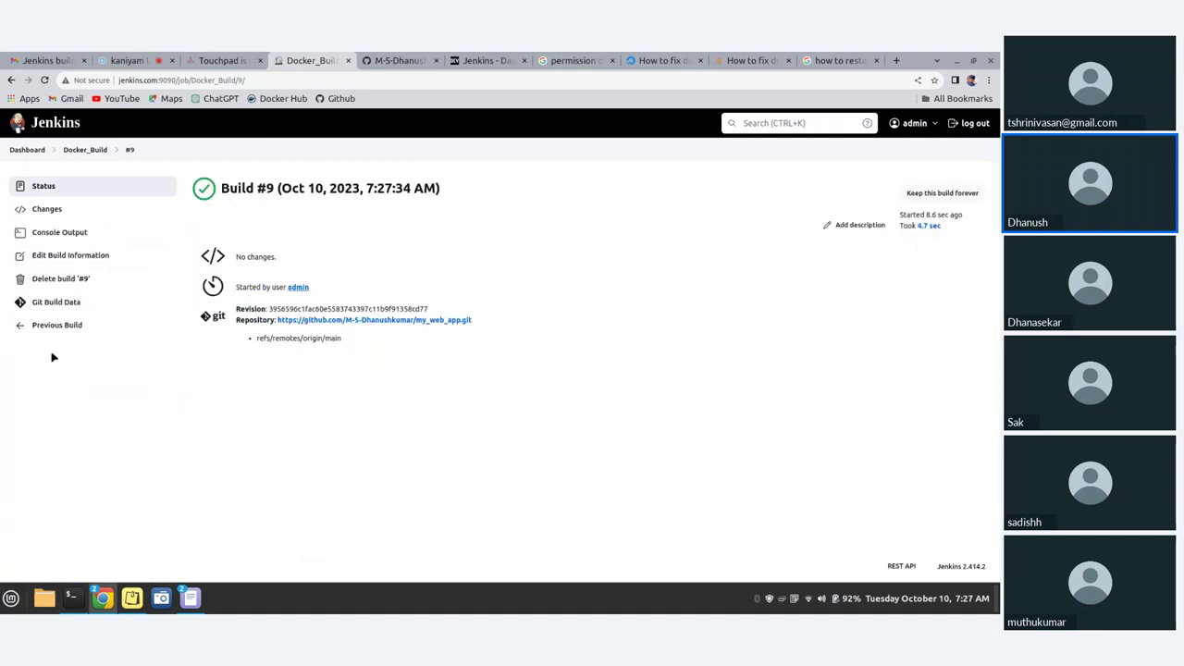
{"action": "left_click", "coordinate": [58, 232]}
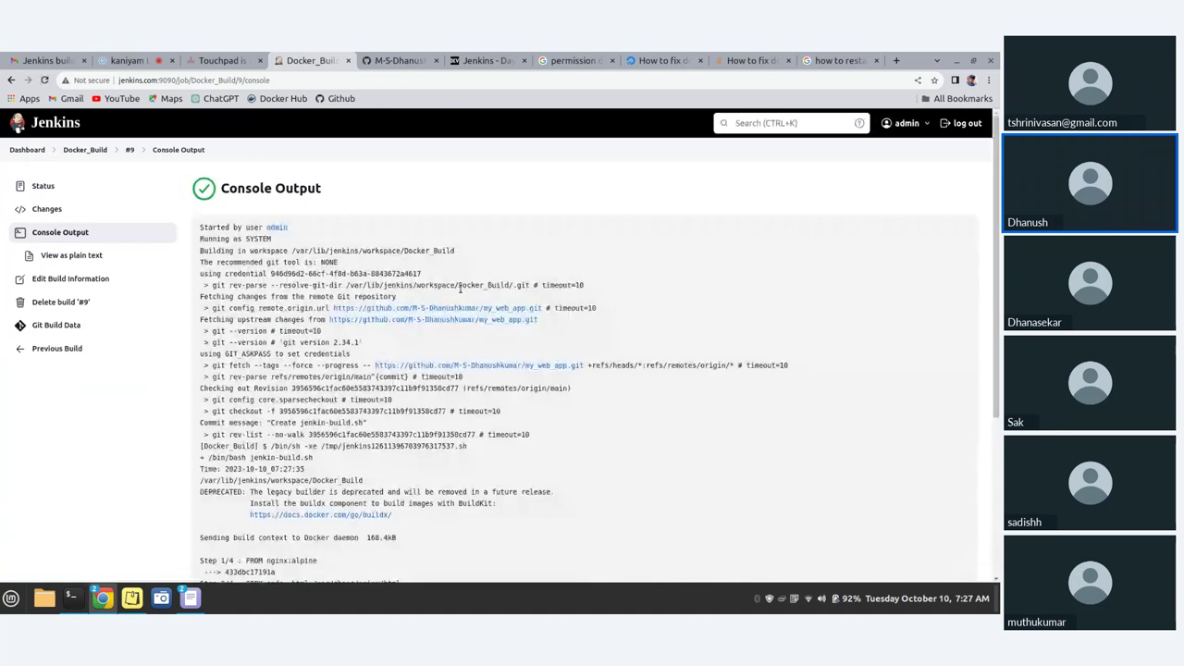
{"action": "scroll", "coordinate": [463, 306], "scroll_direction": "down", "scroll_amount": 5}
{"action": "scroll", "coordinate": [463, 305], "scroll_direction": "up", "scroll_amount": 1}
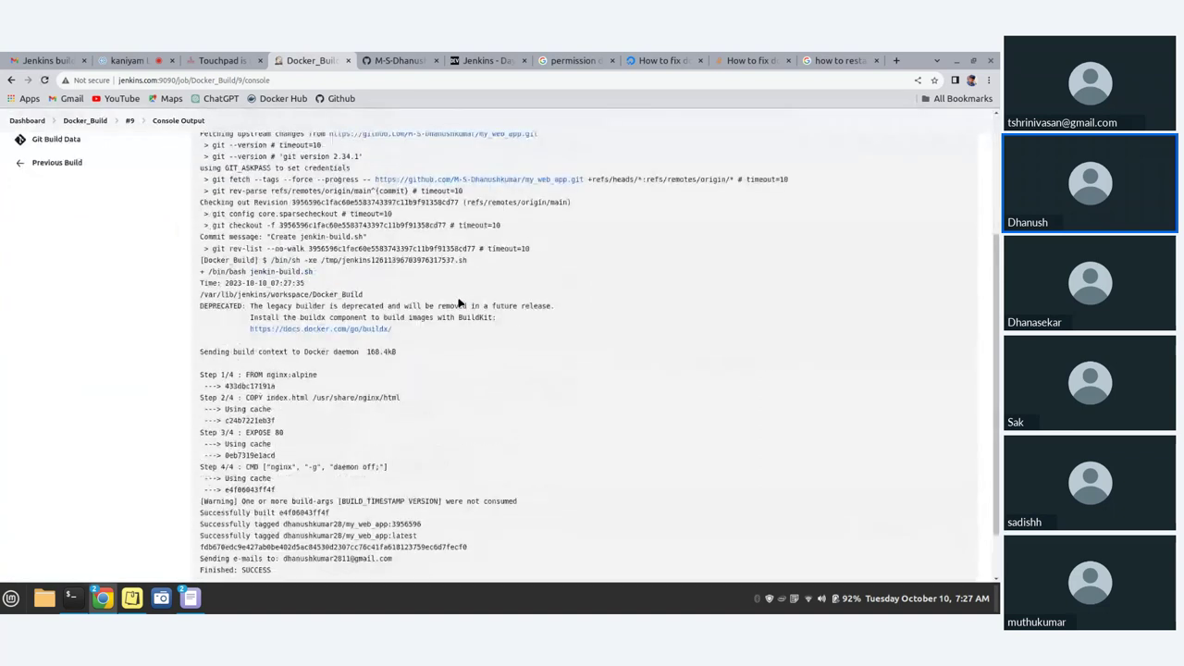
{"action": "scroll", "coordinate": [459, 302], "scroll_direction": "down", "scroll_amount": 1}
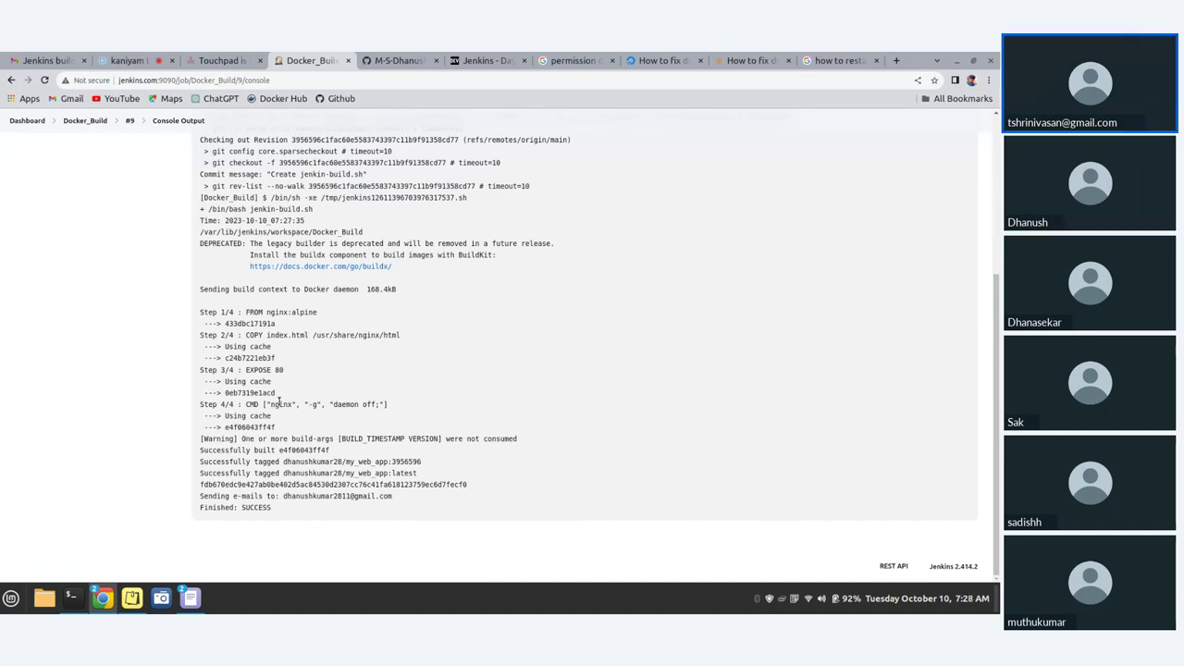
{"action": "scroll", "coordinate": [279, 404], "scroll_direction": "up", "scroll_amount": 1}
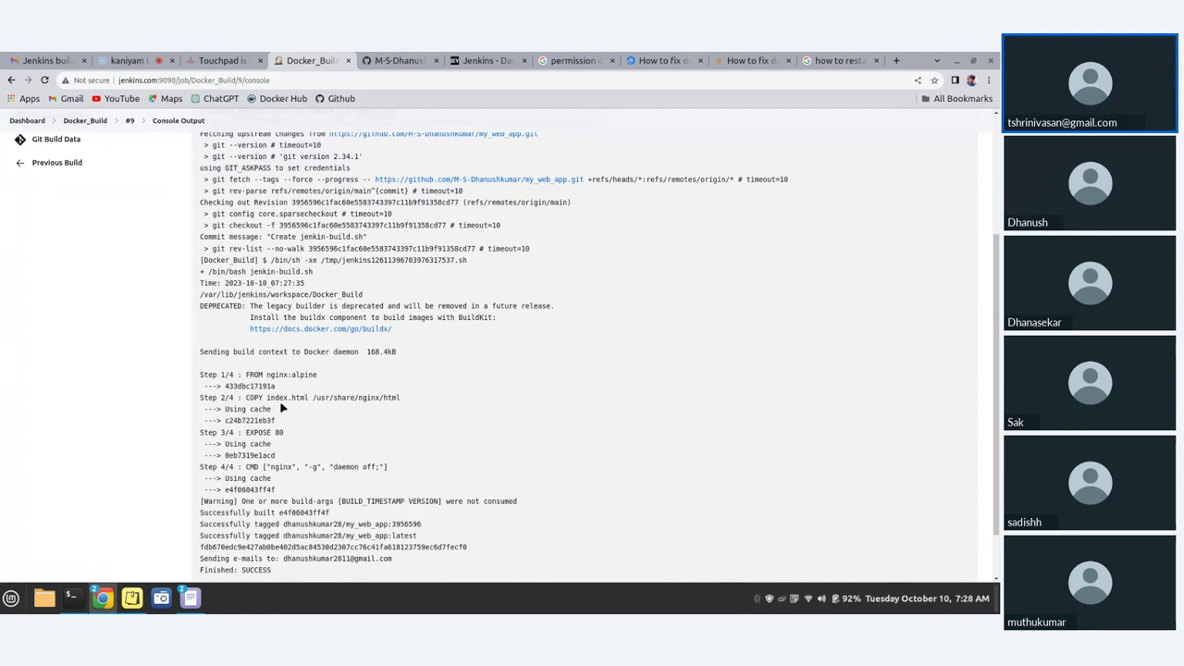
{"action": "scroll", "coordinate": [282, 408], "scroll_direction": "down", "scroll_amount": 1}
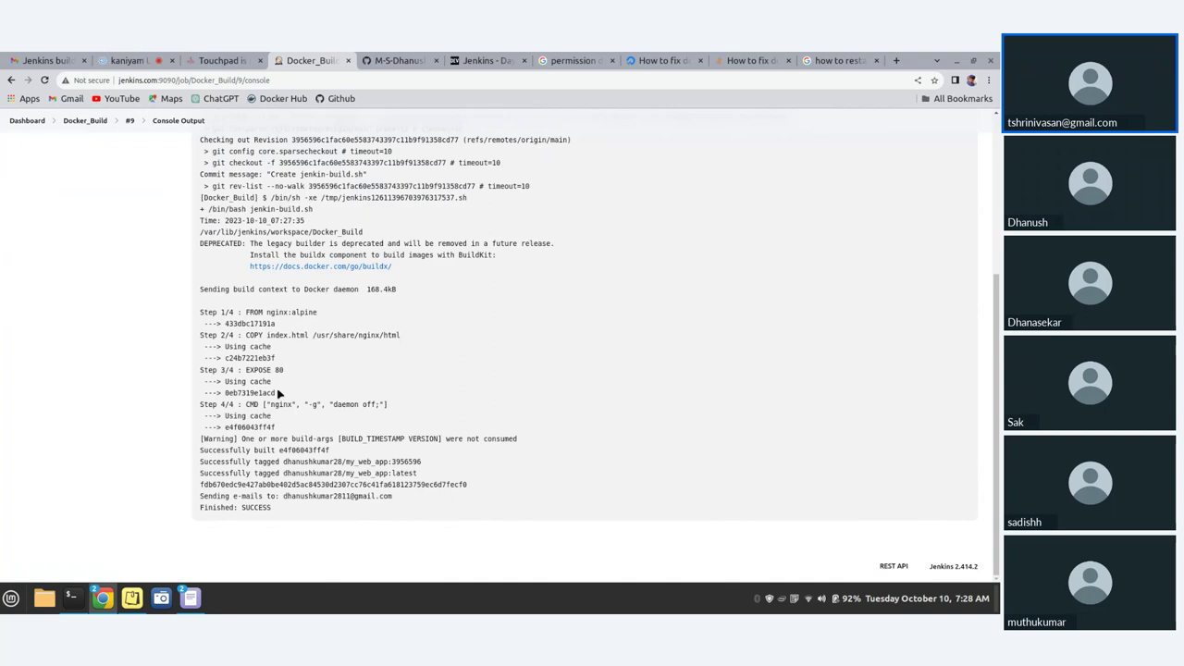
{"action": "scroll", "coordinate": [316, 369], "scroll_direction": "up", "scroll_amount": 3}
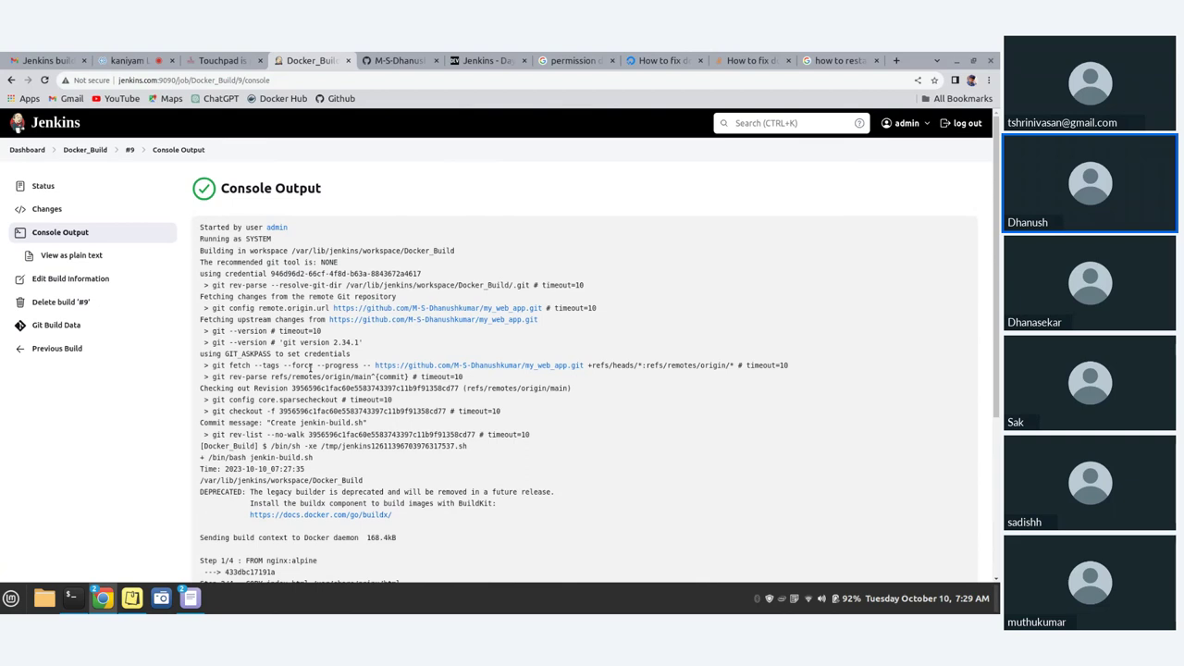
{"action": "scroll", "coordinate": [404, 440], "scroll_direction": "down", "scroll_amount": 3}
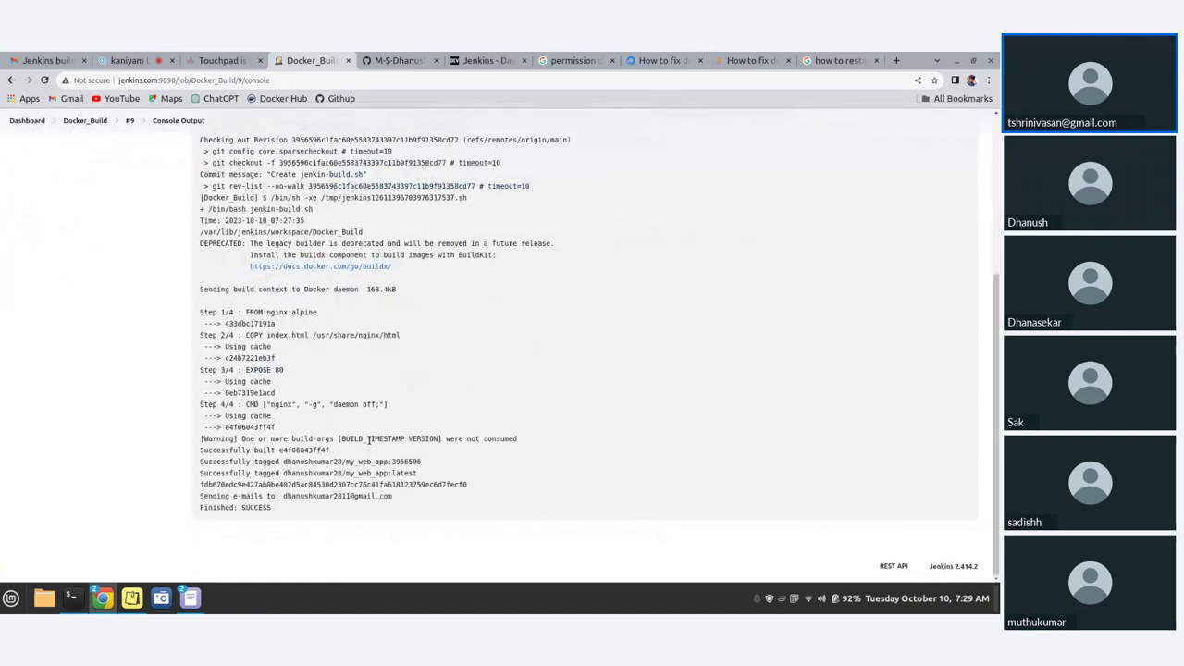
- Glance at the my_web_app GitHub tab, then return to build #9's status page
{"action": "left_click", "coordinate": [394, 60]}
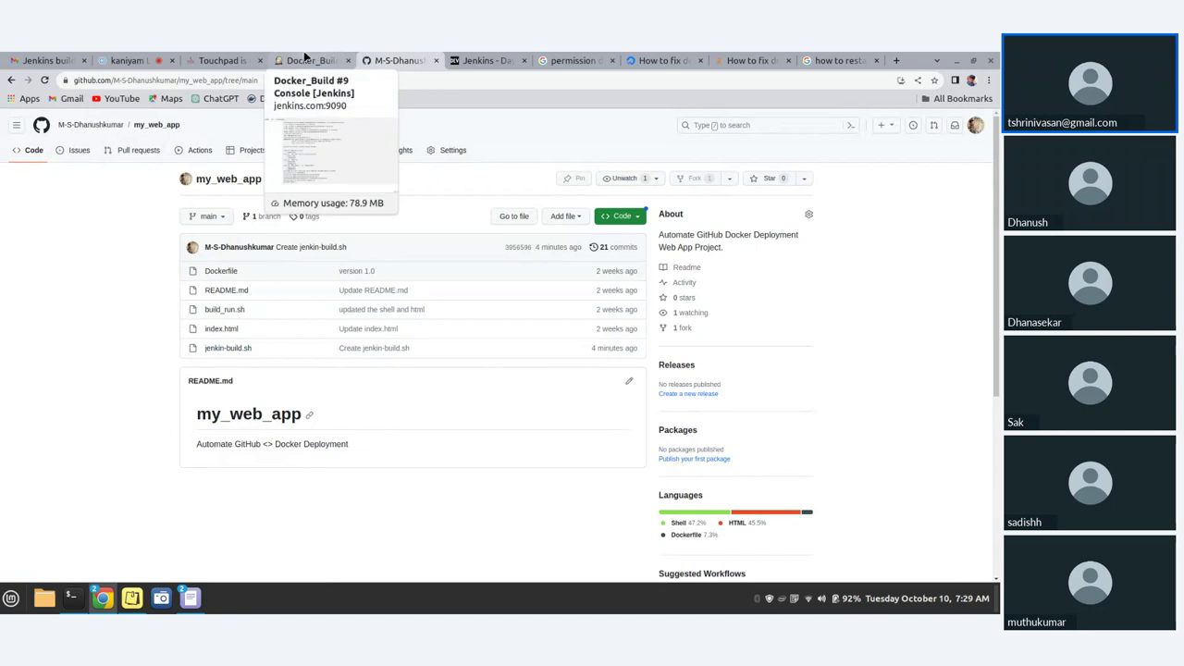
{"action": "left_click", "coordinate": [292, 60]}
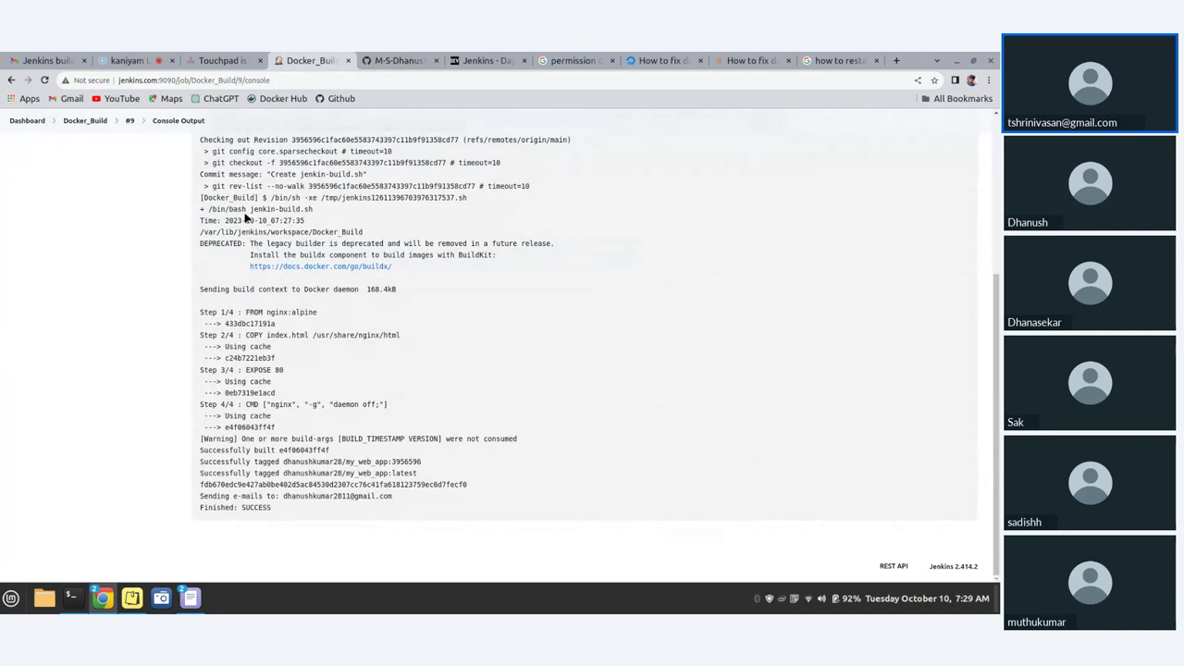
{"action": "scroll", "coordinate": [245, 218], "scroll_direction": "up", "scroll_amount": 1}
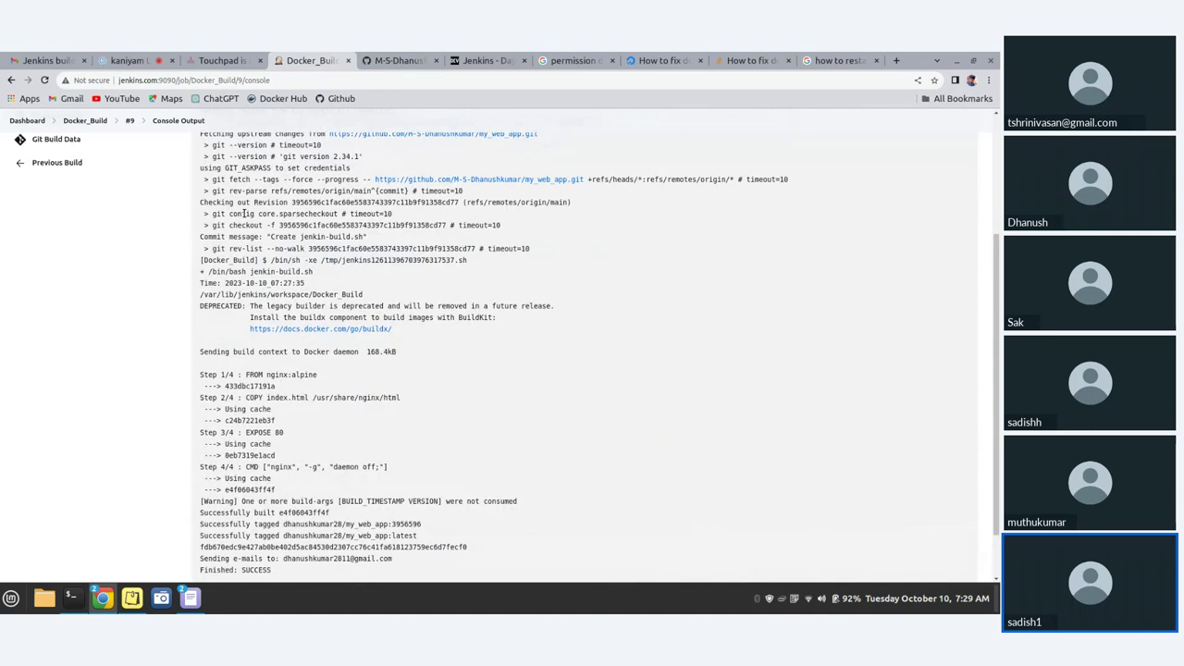
{"action": "scroll", "coordinate": [245, 214], "scroll_direction": "down", "scroll_amount": 1}
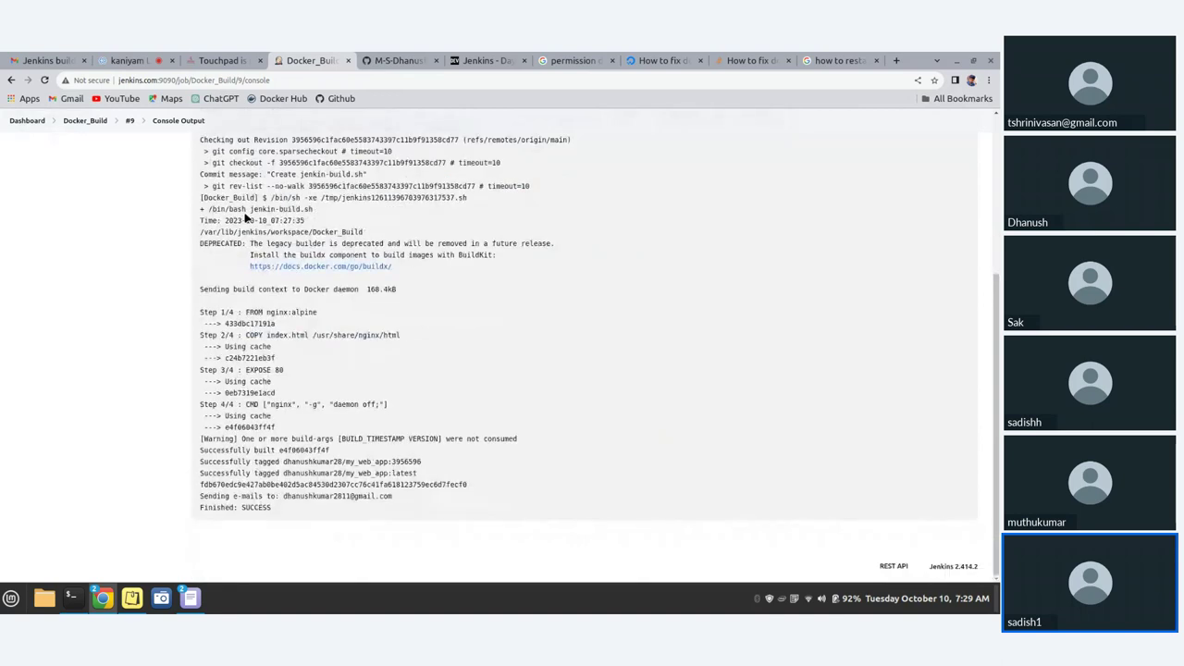
{"action": "left_click", "coordinate": [12, 81]}
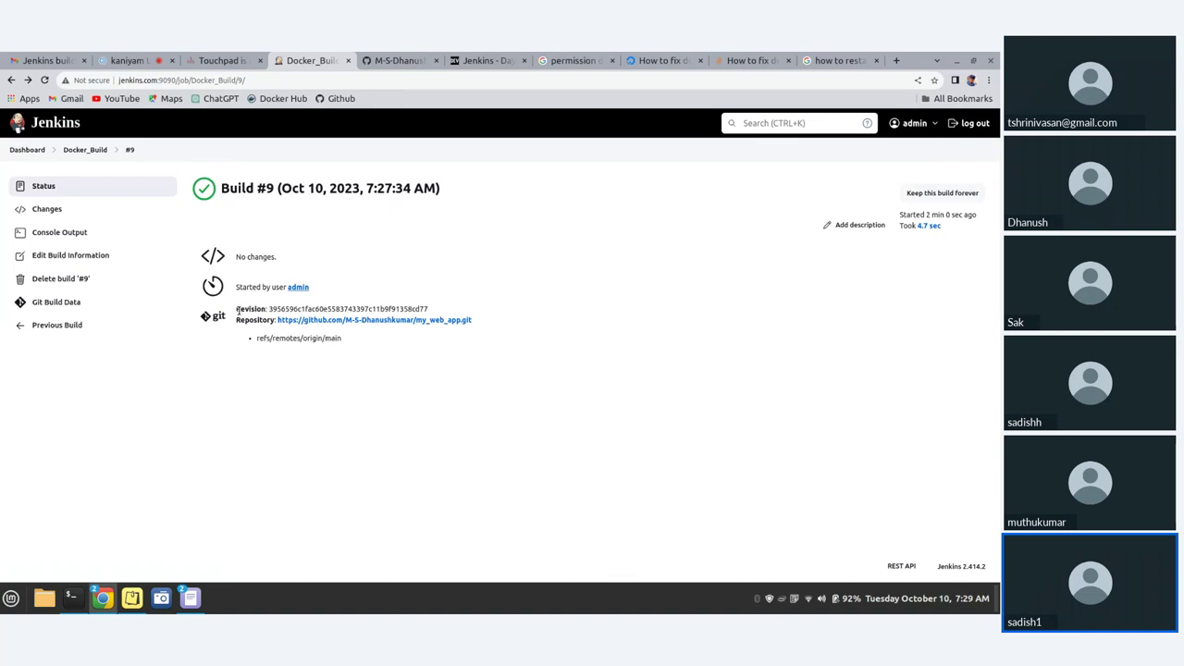
- Select build #9's revision hash and refs/remotes/origin/main branch, then open its Git Build Data
{"action": "left_click_drag", "start_coordinate": [236, 309], "coordinate": [444, 309]}
{"action": "triple_click", "coordinate": [366, 340]}
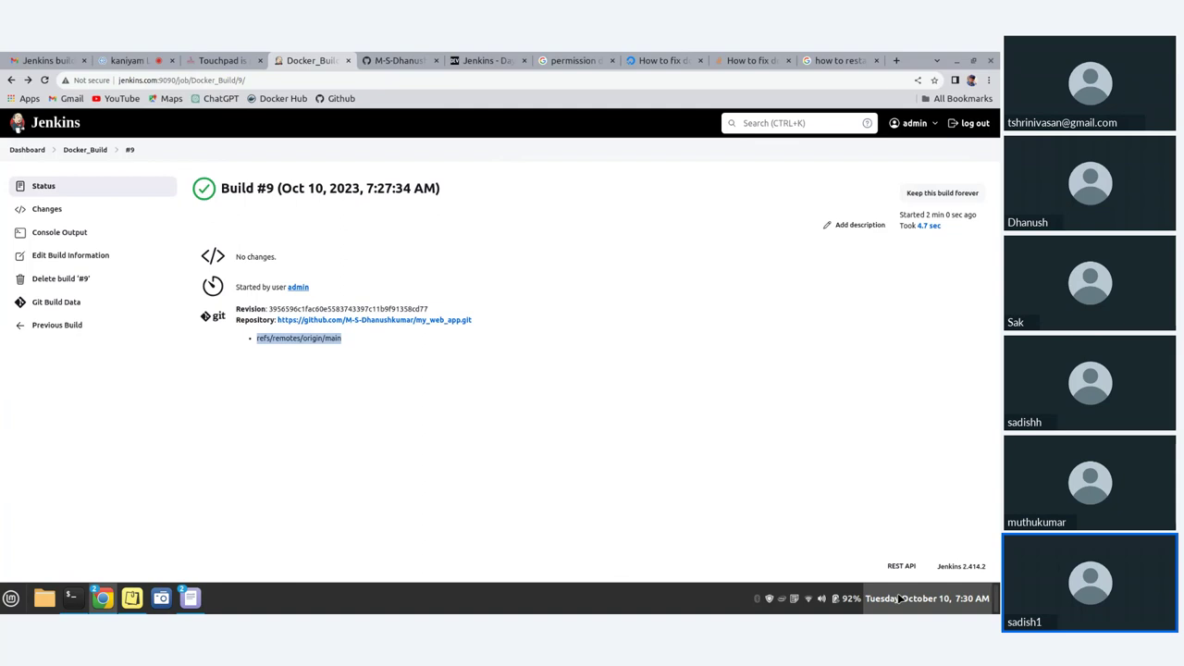
{"action": "mouse_move", "coordinate": [833, 613]}
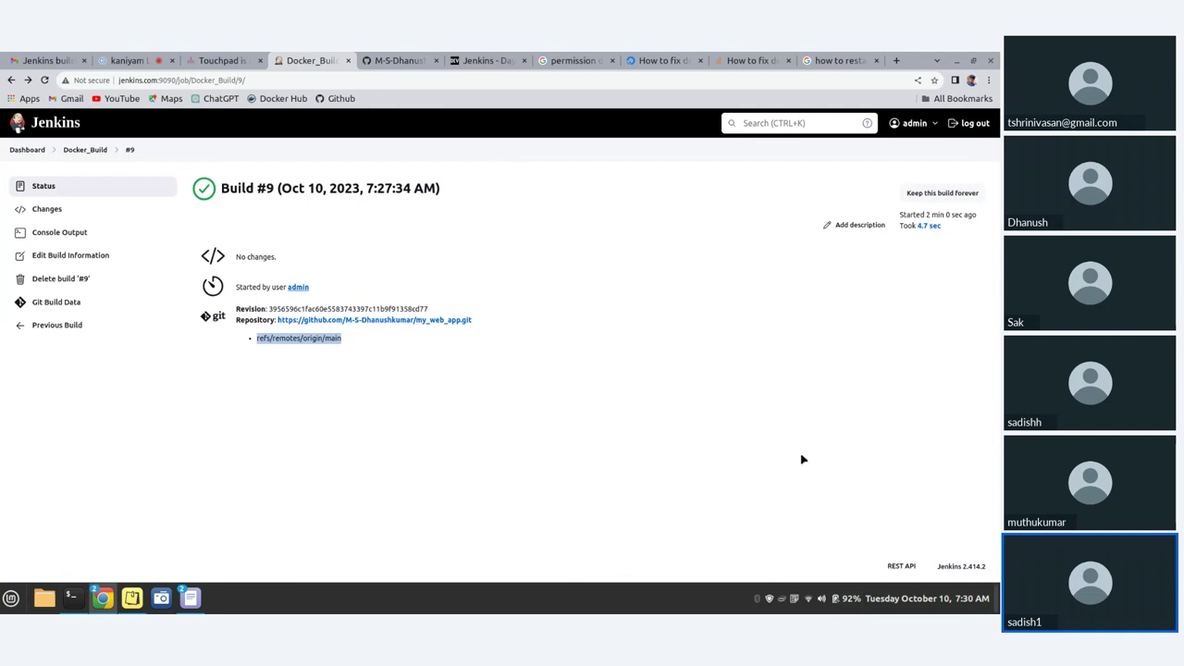
{"action": "left_click", "coordinate": [60, 310]}
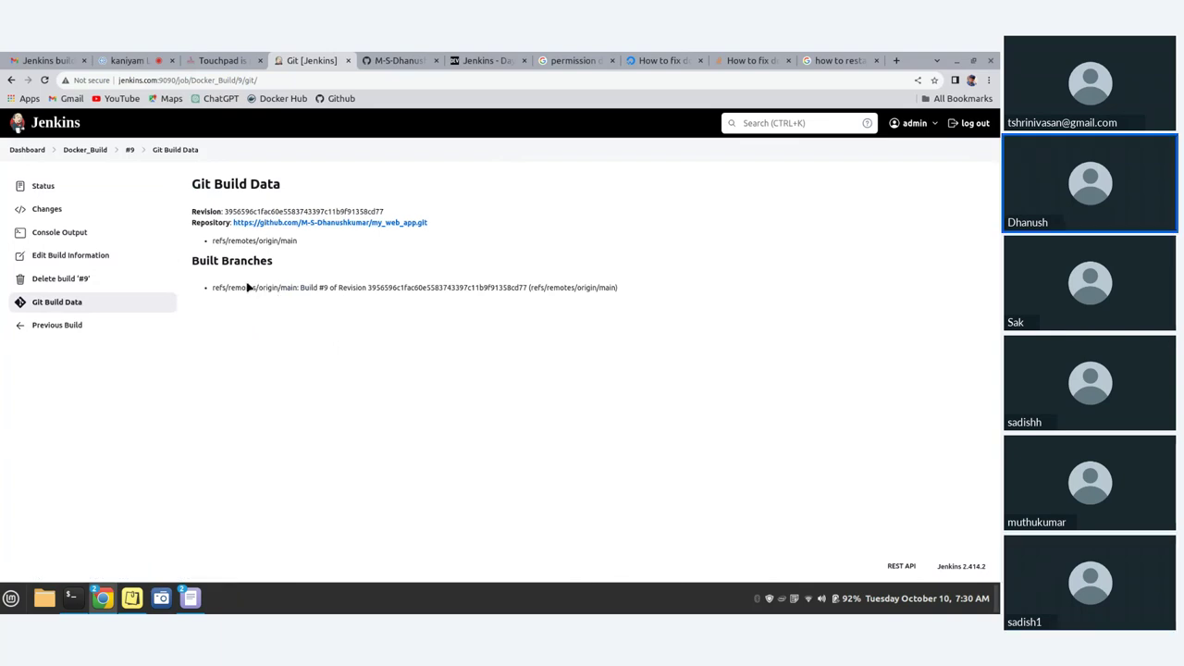
- Leave build #9's edit-information form and go via the dashboard to the Docker_Build project page
{"action": "left_click", "coordinate": [88, 255]}
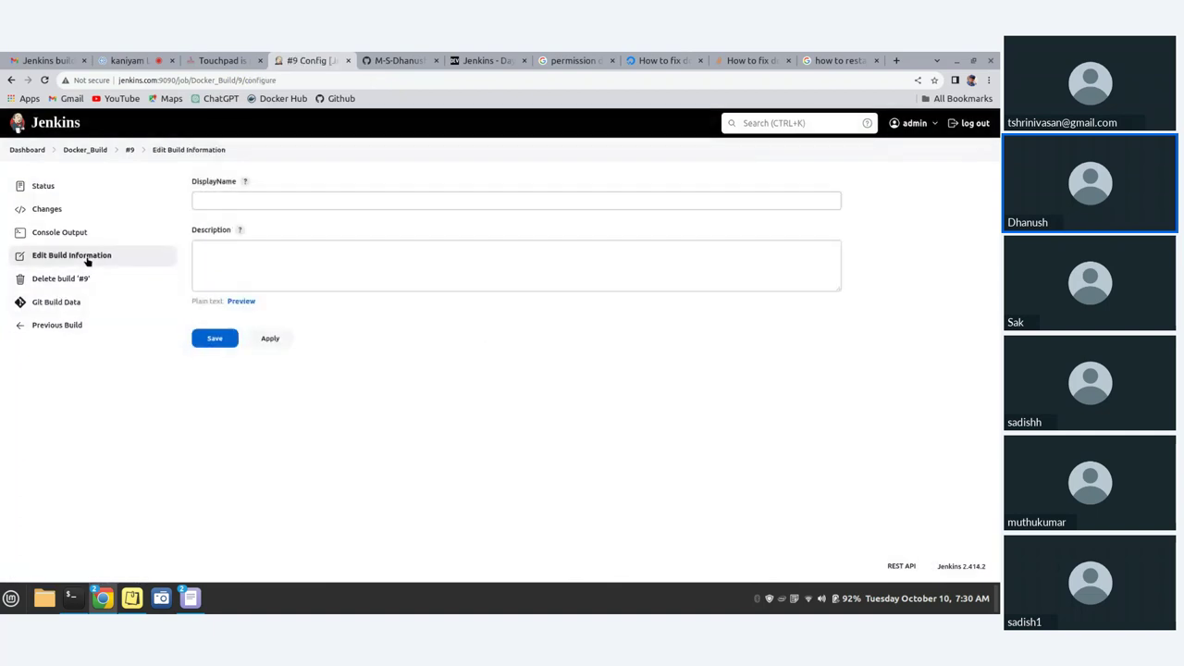
{"action": "left_click", "coordinate": [197, 270]}
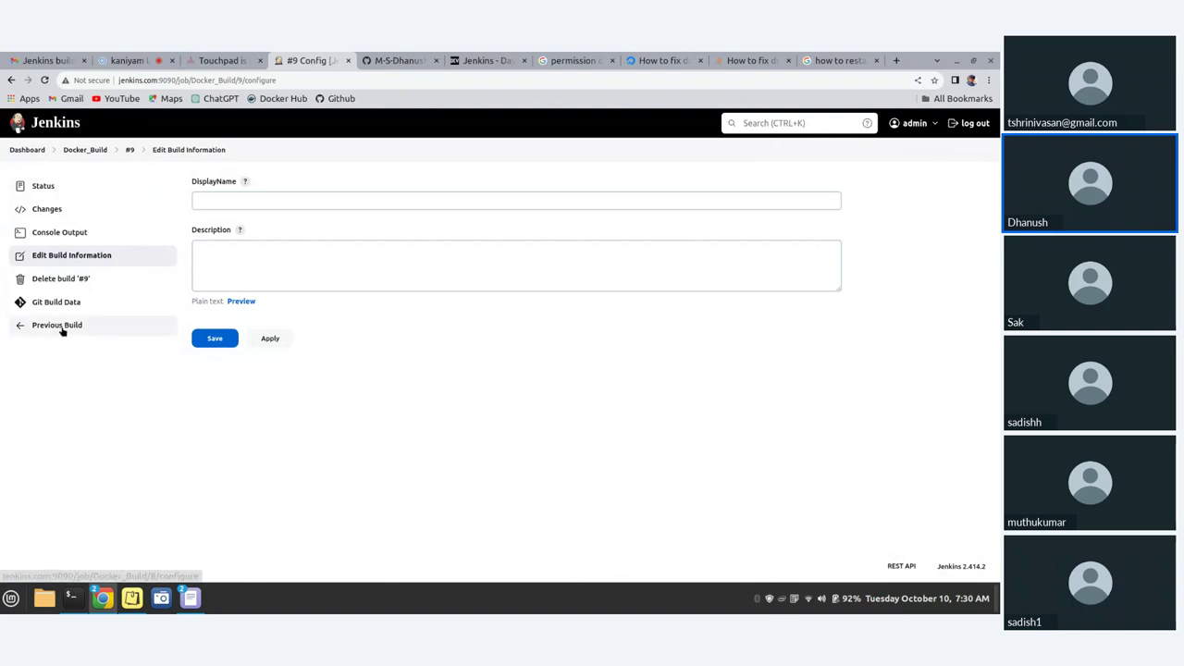
{"action": "left_click", "coordinate": [59, 198]}
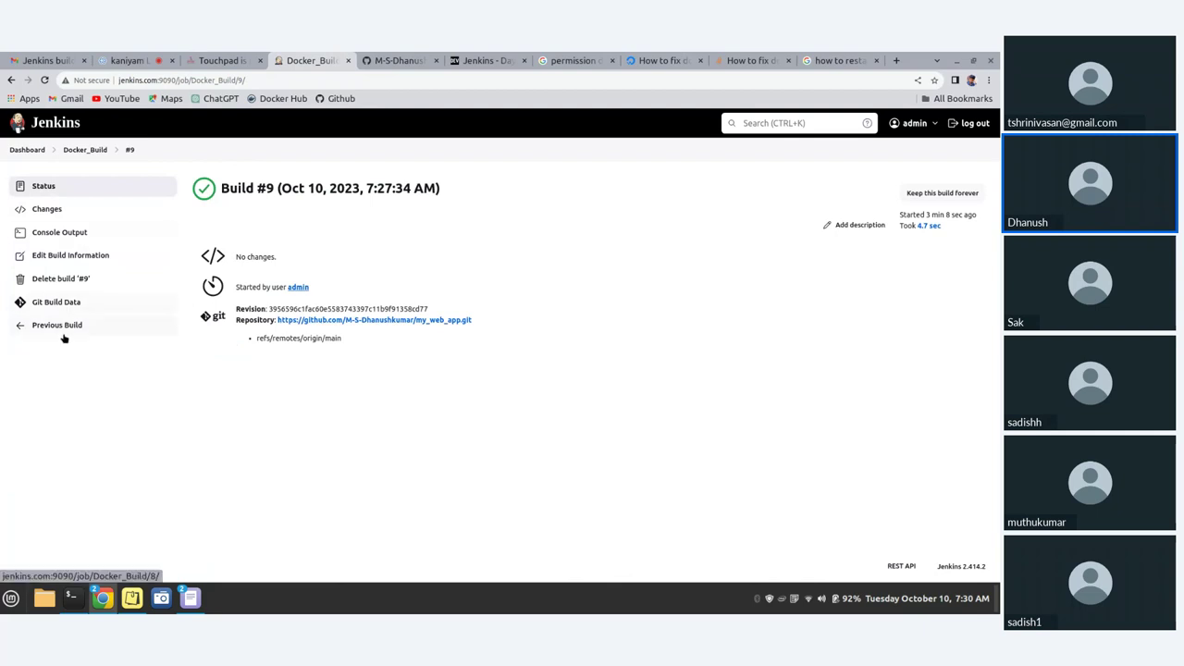
{"action": "left_click", "coordinate": [33, 127]}
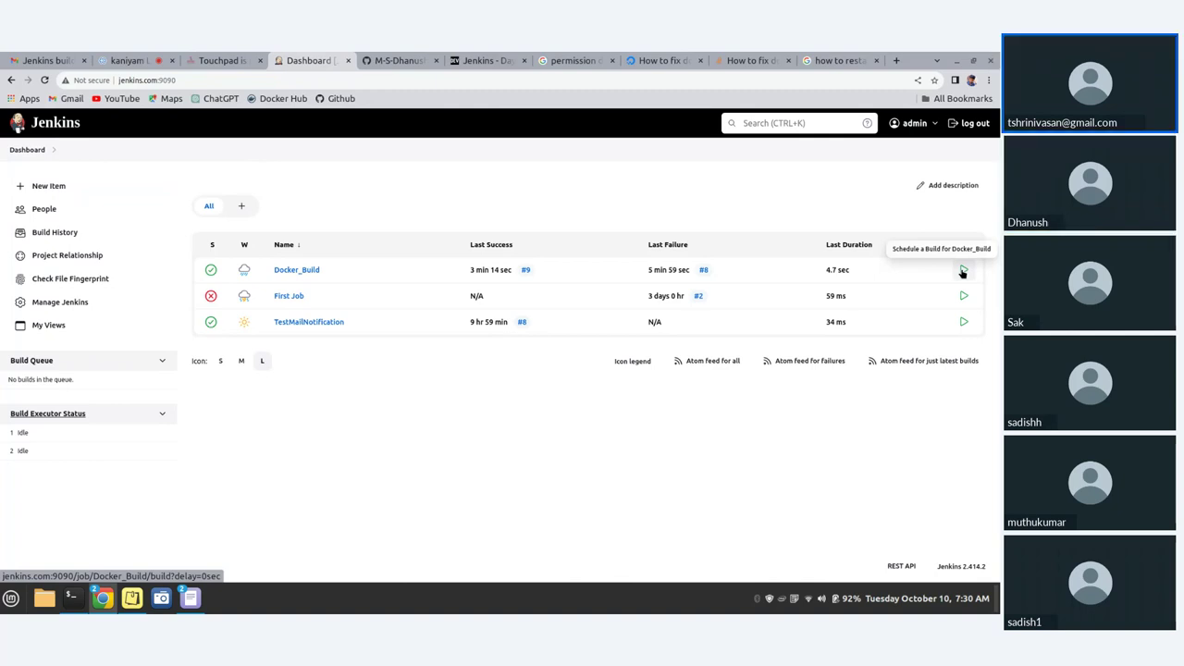
{"action": "left_click", "coordinate": [297, 270]}
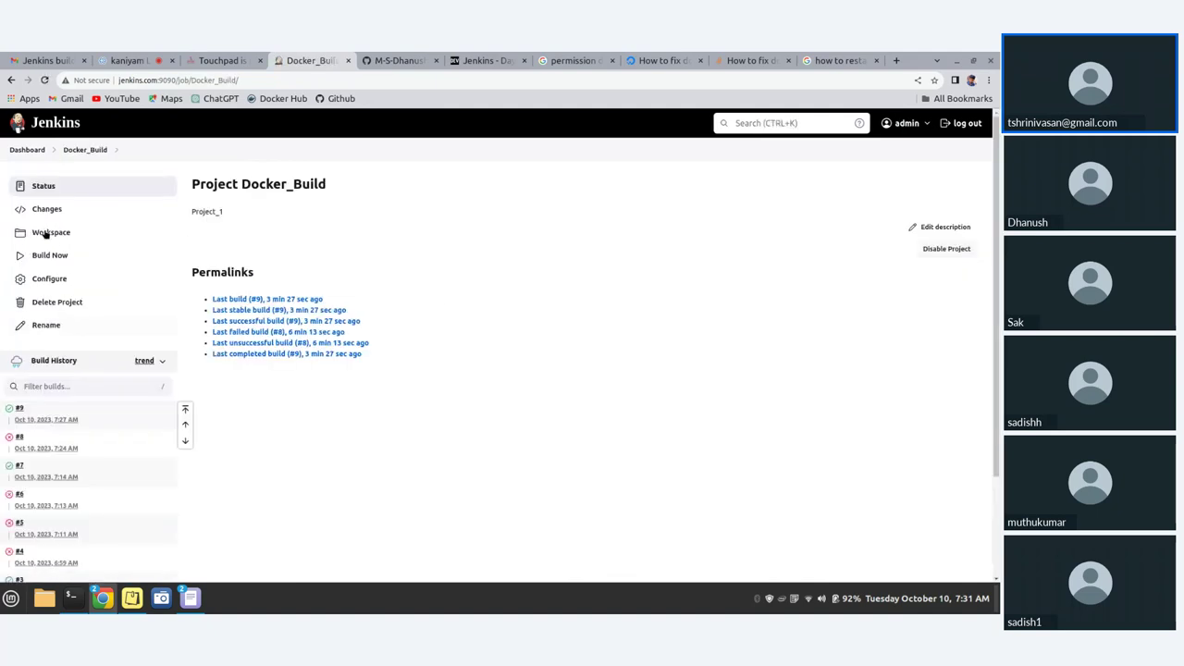
- In Docker_Build's configuration, find 'poll' and tick Poll SCM under Build Triggers
{"action": "left_click", "coordinate": [50, 280]}
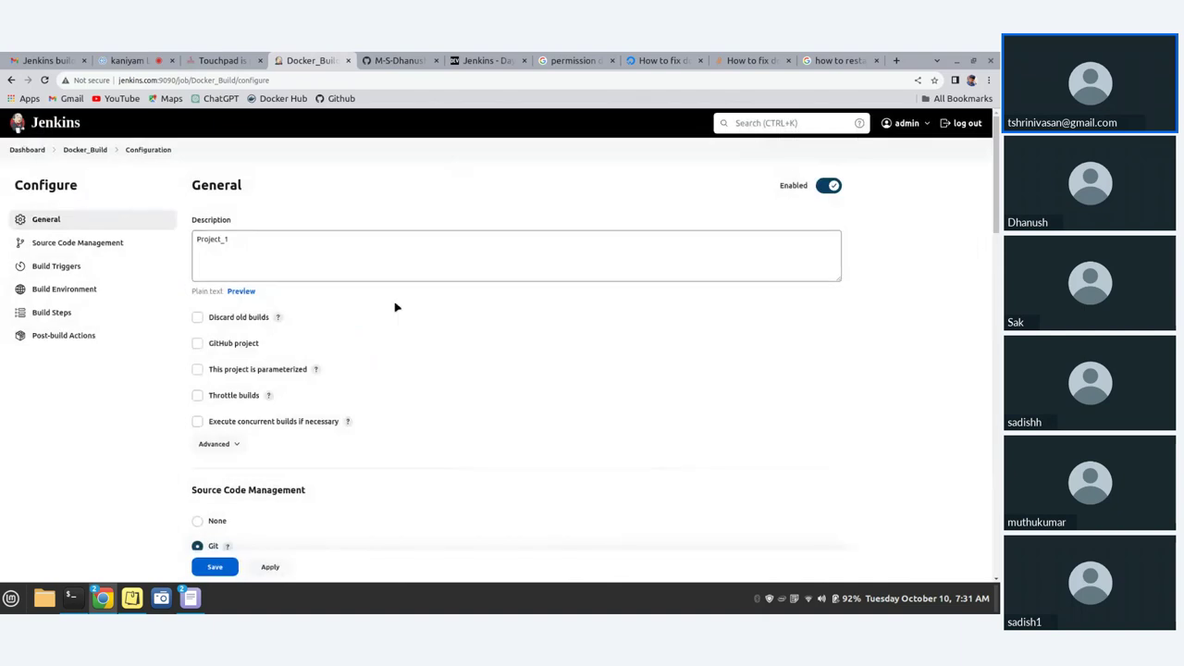
{"action": "key", "text": "ctrl+f"}
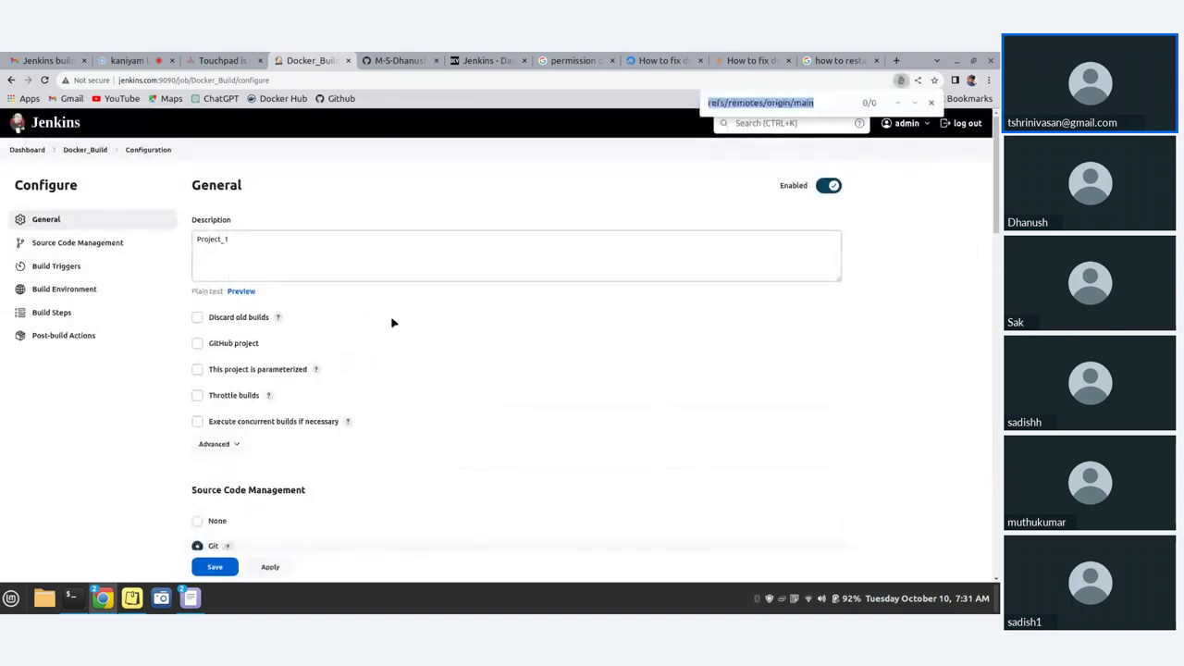
{"action": "type", "text": "p"}
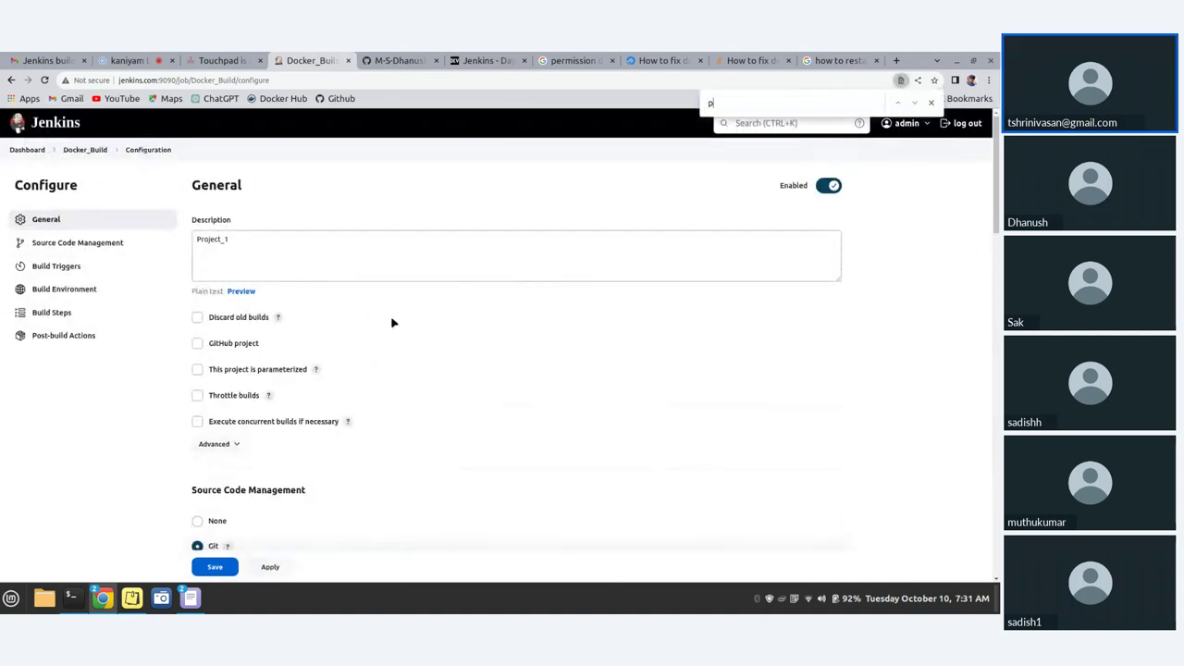
{"action": "type", "text": "oll"}
{"action": "key", "text": "Return"}
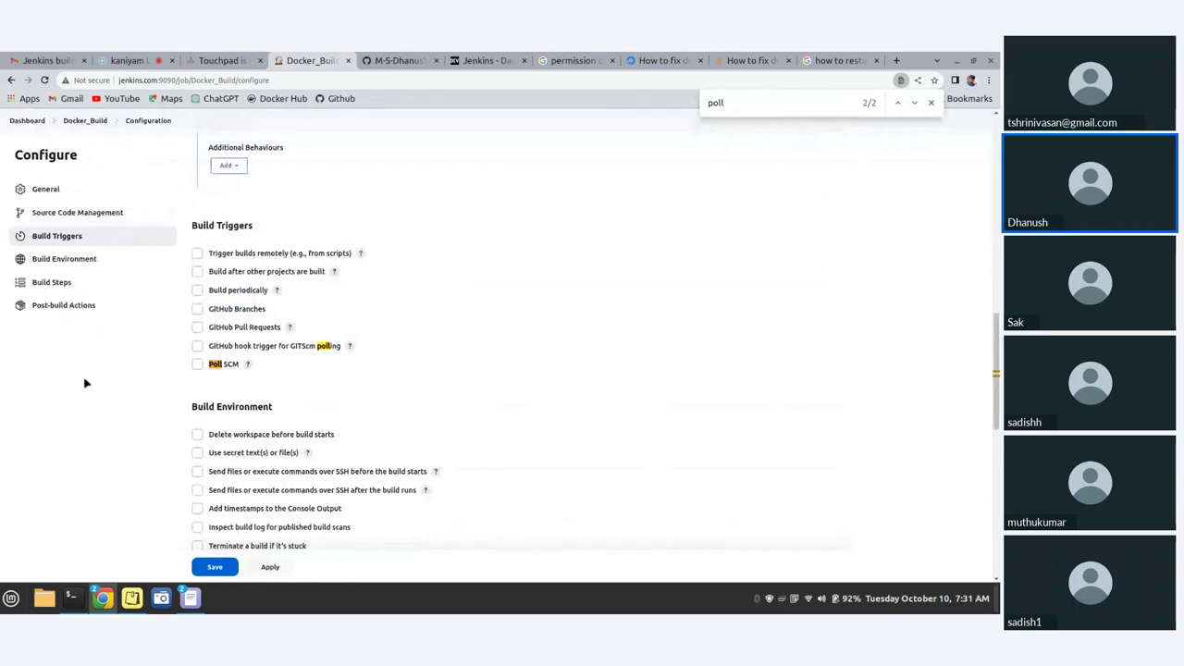
{"action": "left_click_drag", "start_coordinate": [192, 225], "coordinate": [230, 225]}
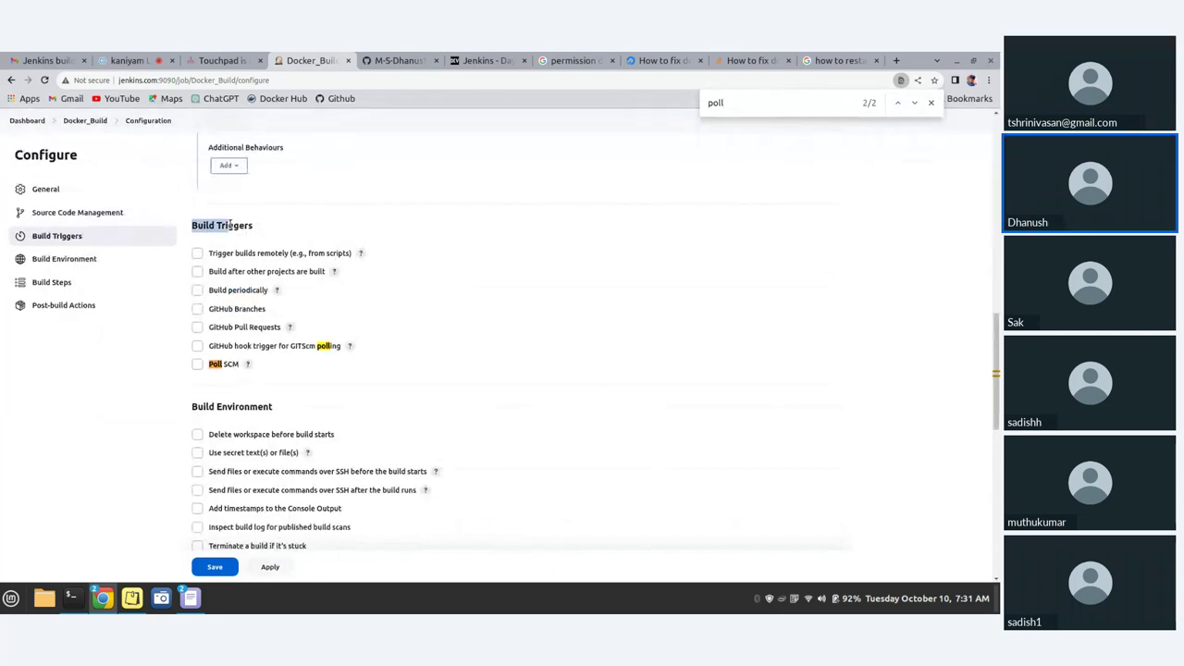
{"action": "left_click", "coordinate": [241, 391]}
{"action": "left_click", "coordinate": [197, 365]}
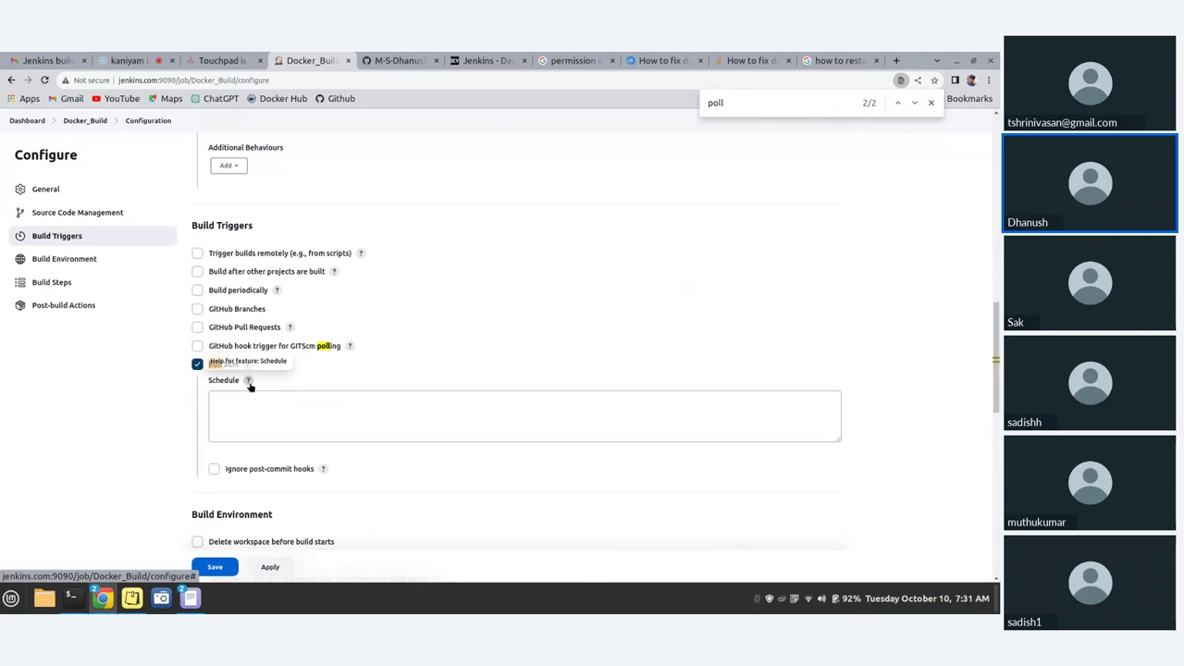
- Read the Schedule field's cron syntax help, noting the MINUTE field, and open a new browser tab
{"action": "left_click", "coordinate": [258, 410]}
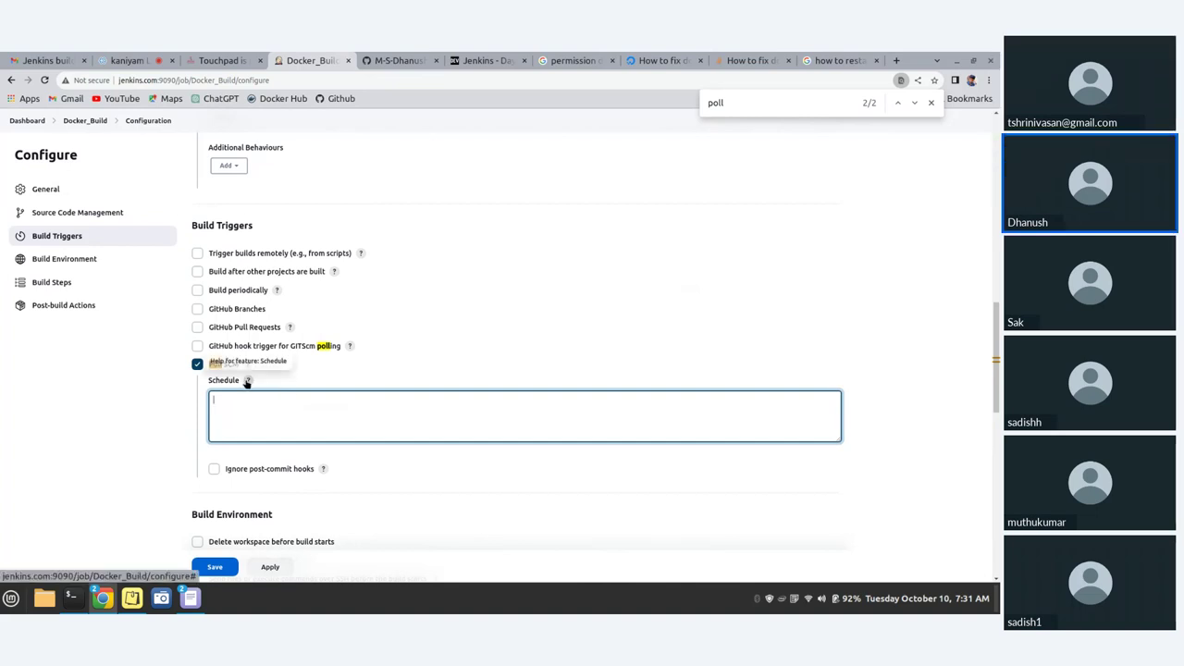
{"action": "left_click", "coordinate": [247, 380]}
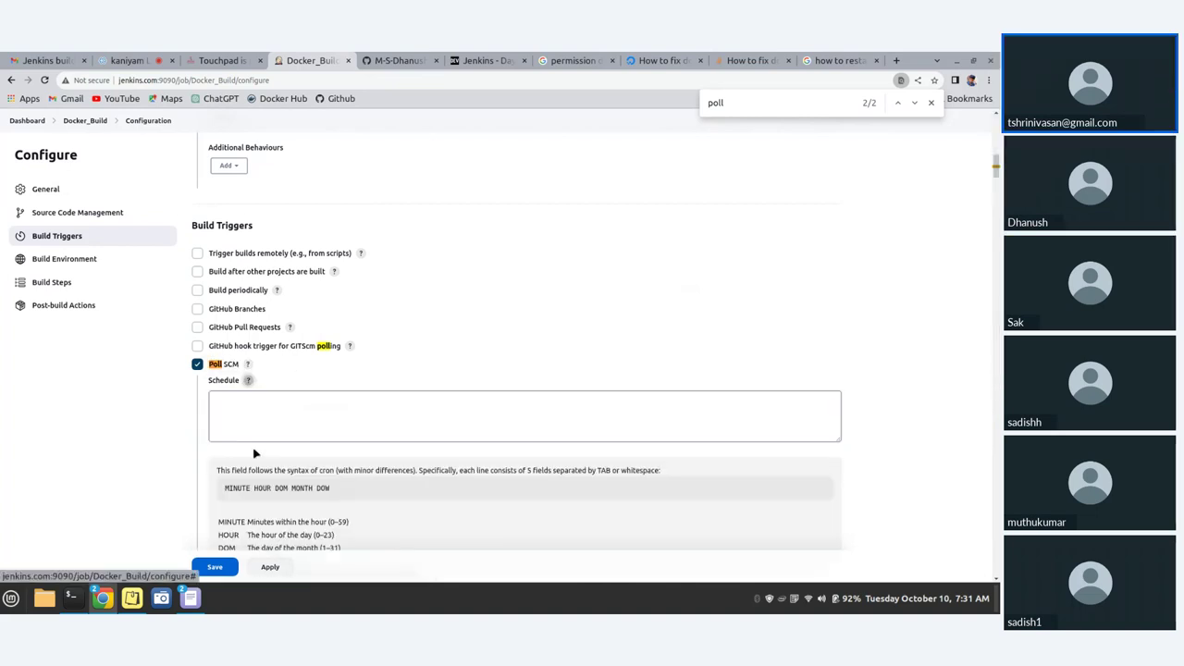
{"action": "scroll", "coordinate": [232, 484], "scroll_direction": "down", "scroll_amount": 3}
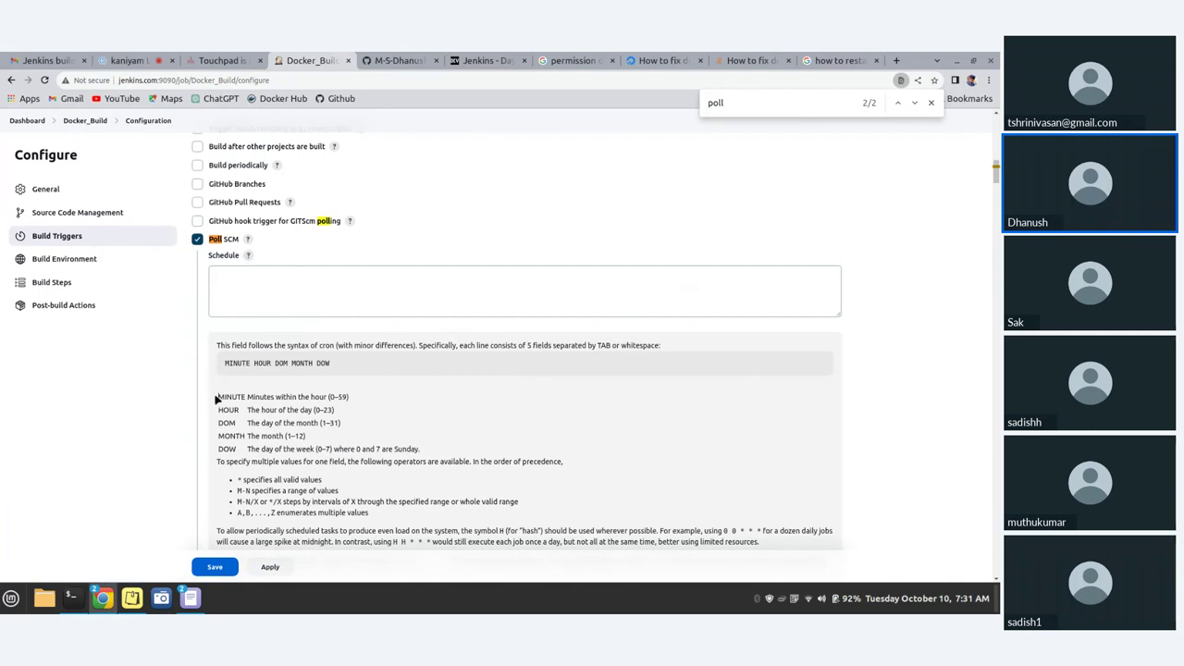
{"action": "left_click_drag", "start_coordinate": [220, 396], "coordinate": [246, 397]}
{"action": "scroll", "coordinate": [322, 450], "scroll_direction": "down", "scroll_amount": 1}
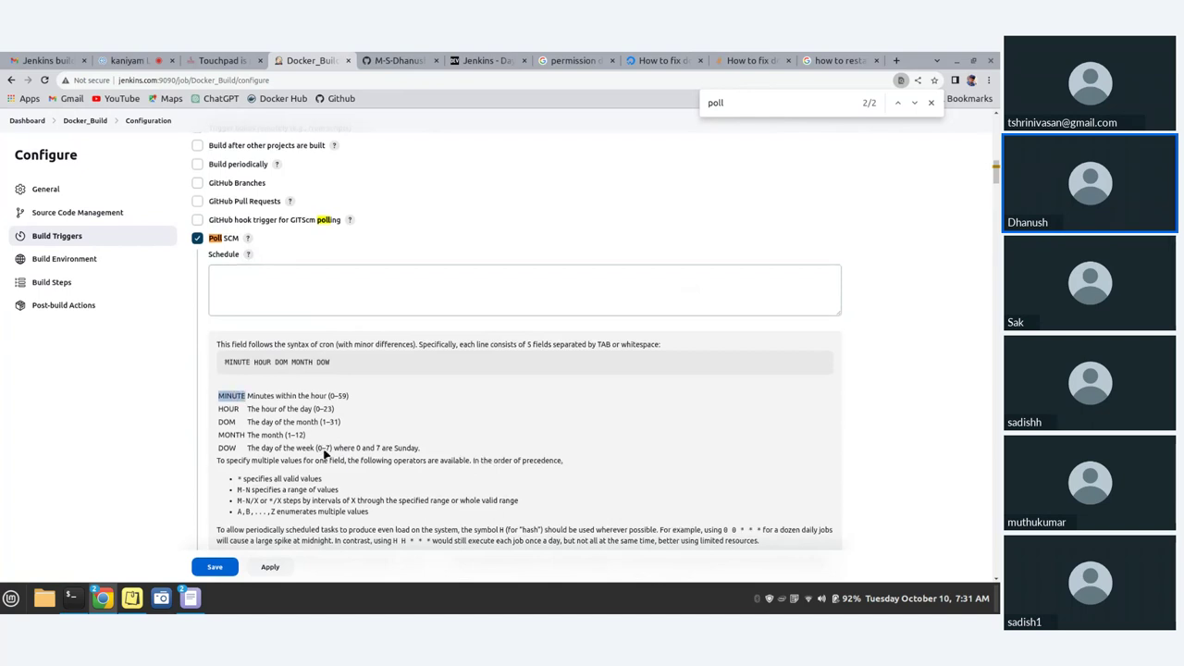
{"action": "scroll", "coordinate": [324, 453], "scroll_direction": "down", "scroll_amount": 3}
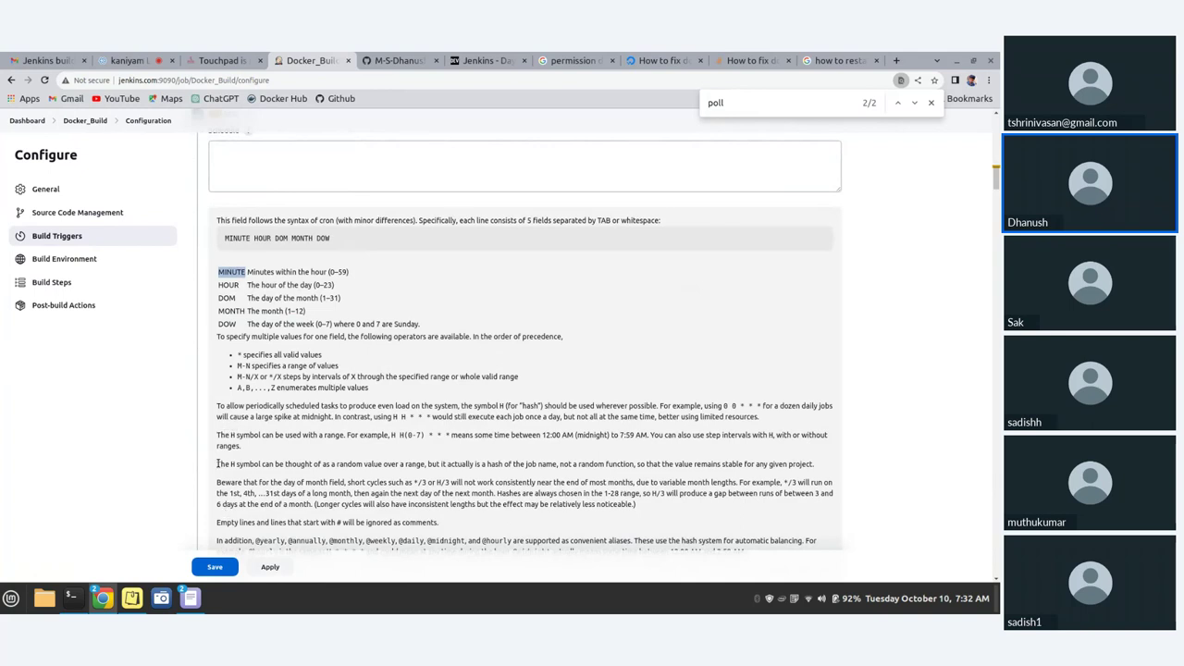
{"action": "left_click", "coordinate": [896, 61]}
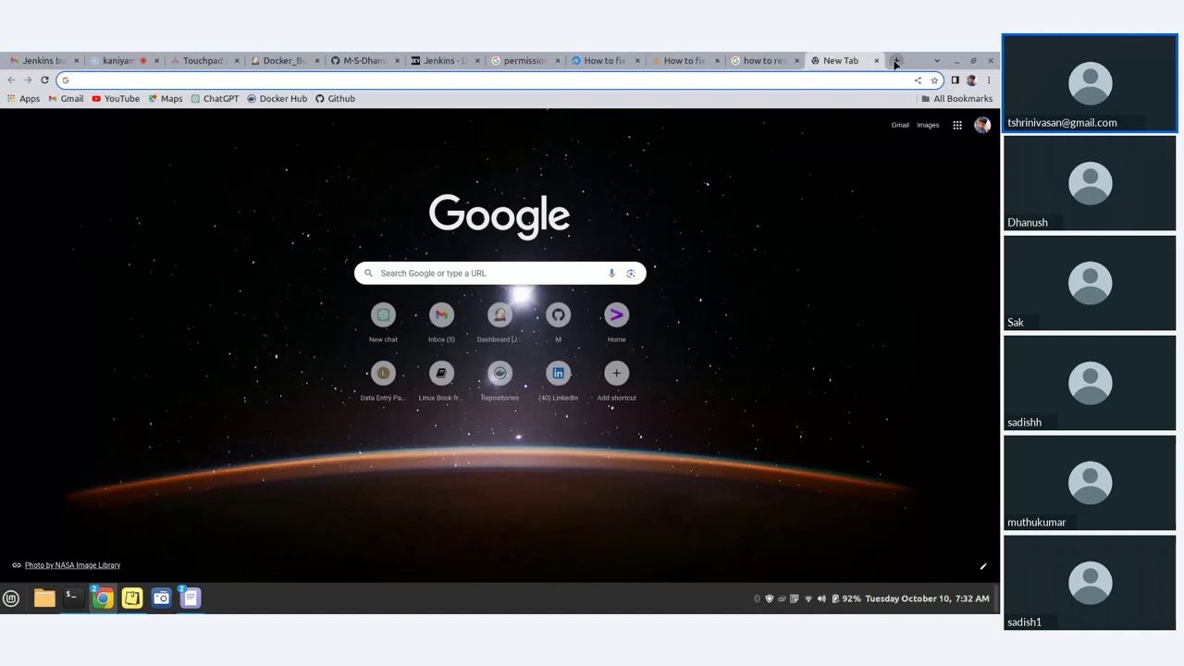
- Google 'poll scm 5 minutes crontab syntax for jenkins' and highlight the answer H/5 * * * *
{"action": "type", "text": "5 mins c"}
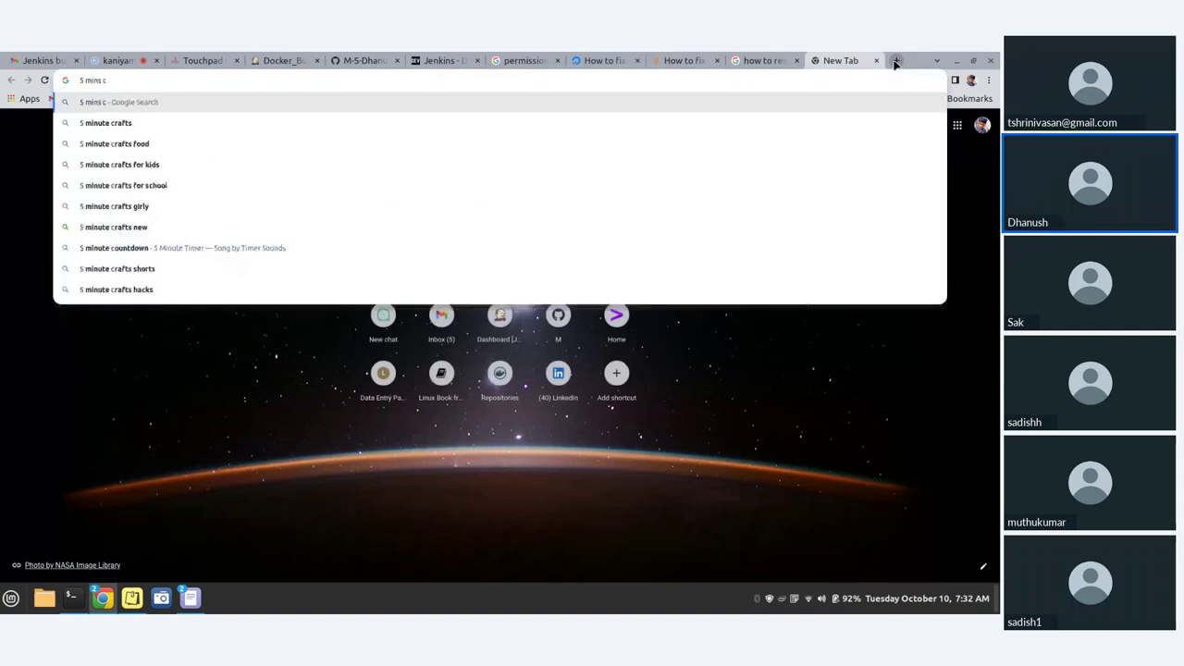
{"action": "type", "text": "ront"}
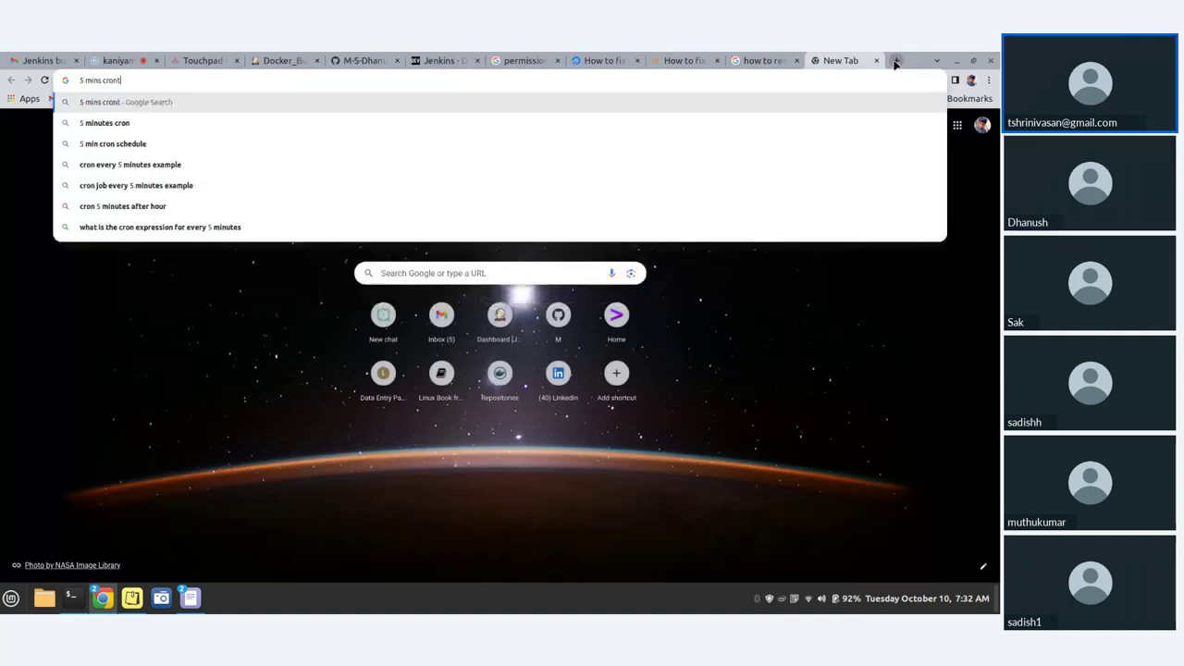
{"action": "type", "text": "ab synta"}
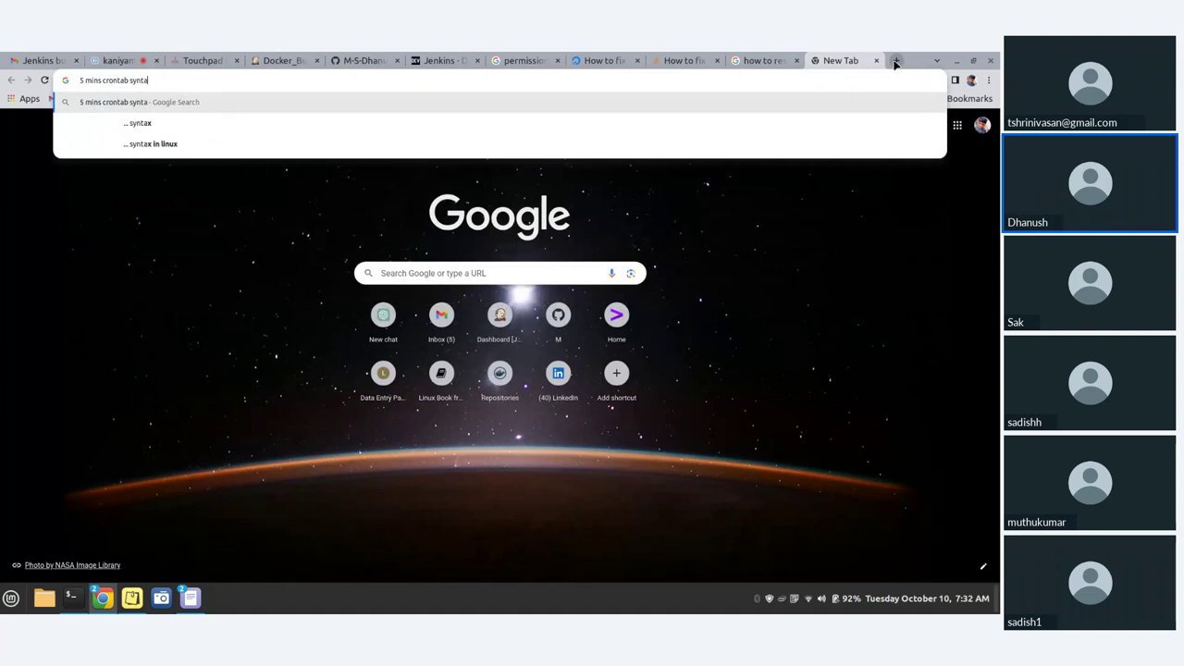
{"action": "type", "text": "x for"}
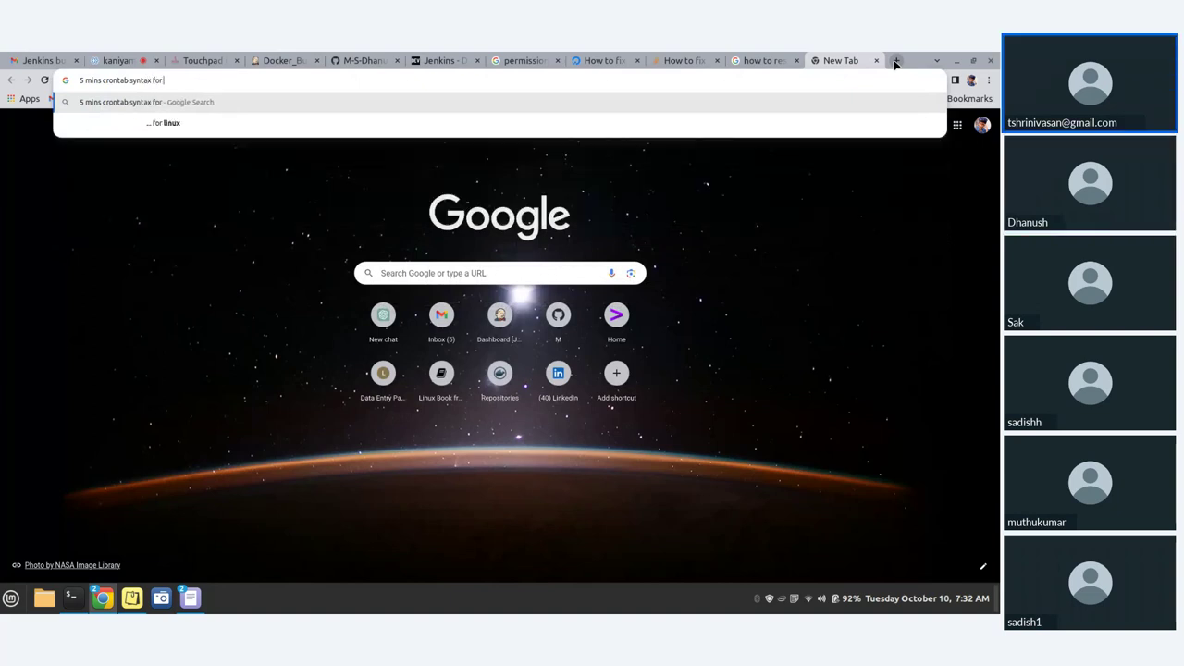
{"action": "type", "text": " jenkins"}
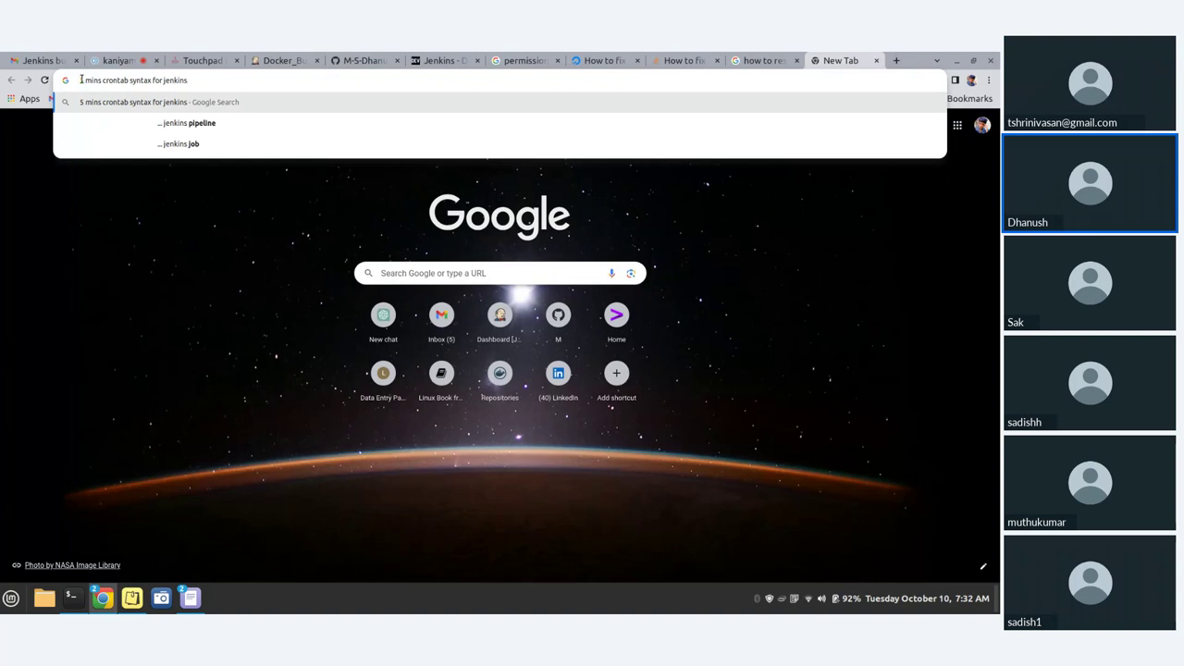
{"action": "type", "text": "poll"}
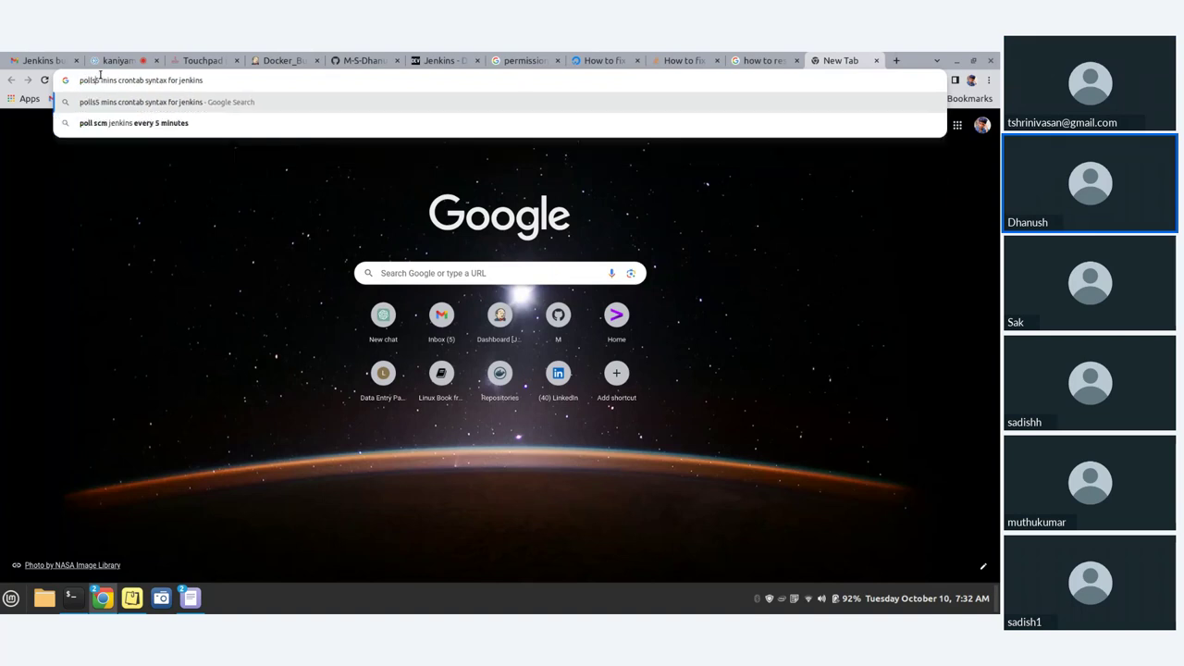
{"action": "type", "text": " scm"}
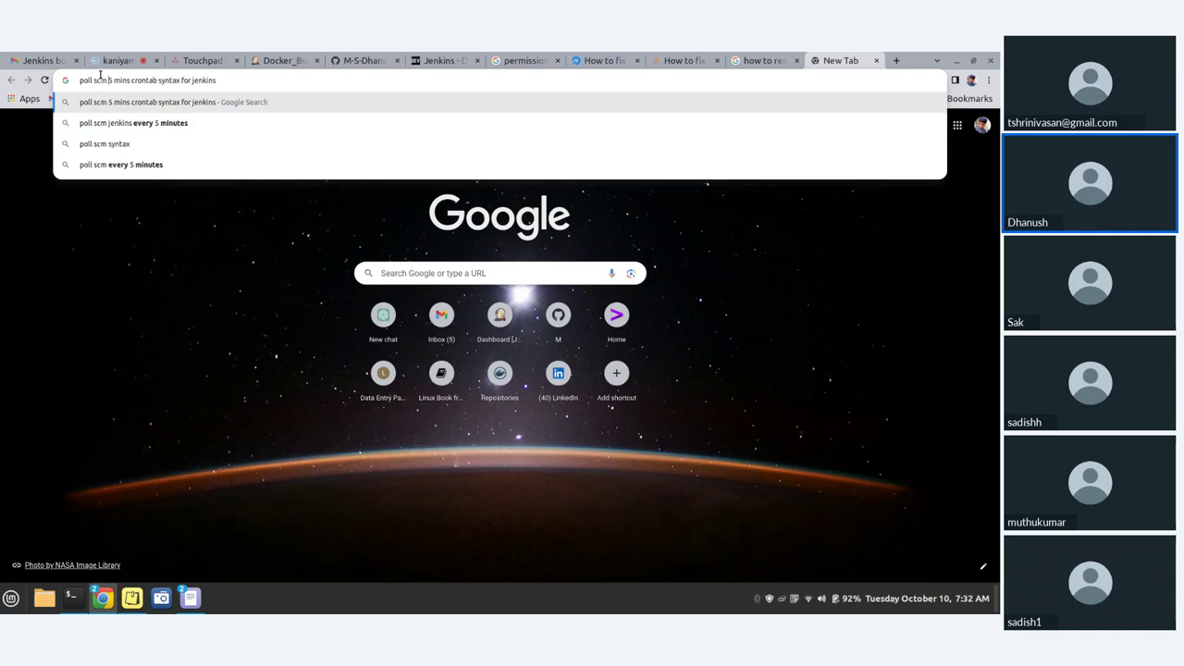
{"action": "key", "text": "Return"}
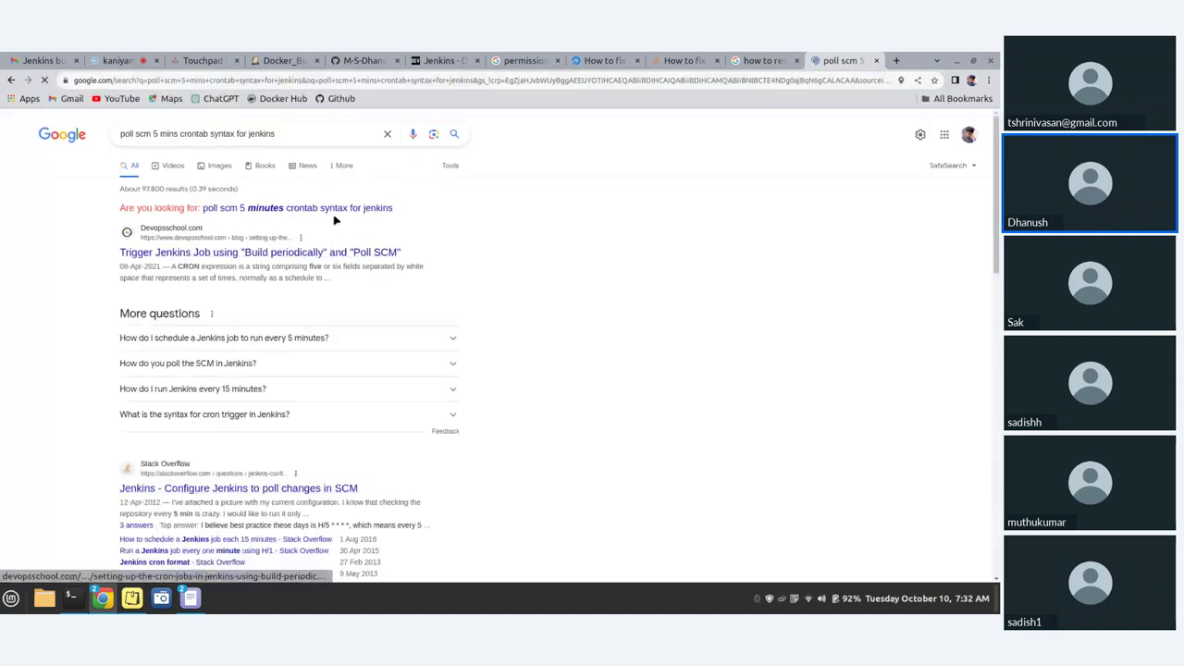
{"action": "left_click", "coordinate": [329, 212]}
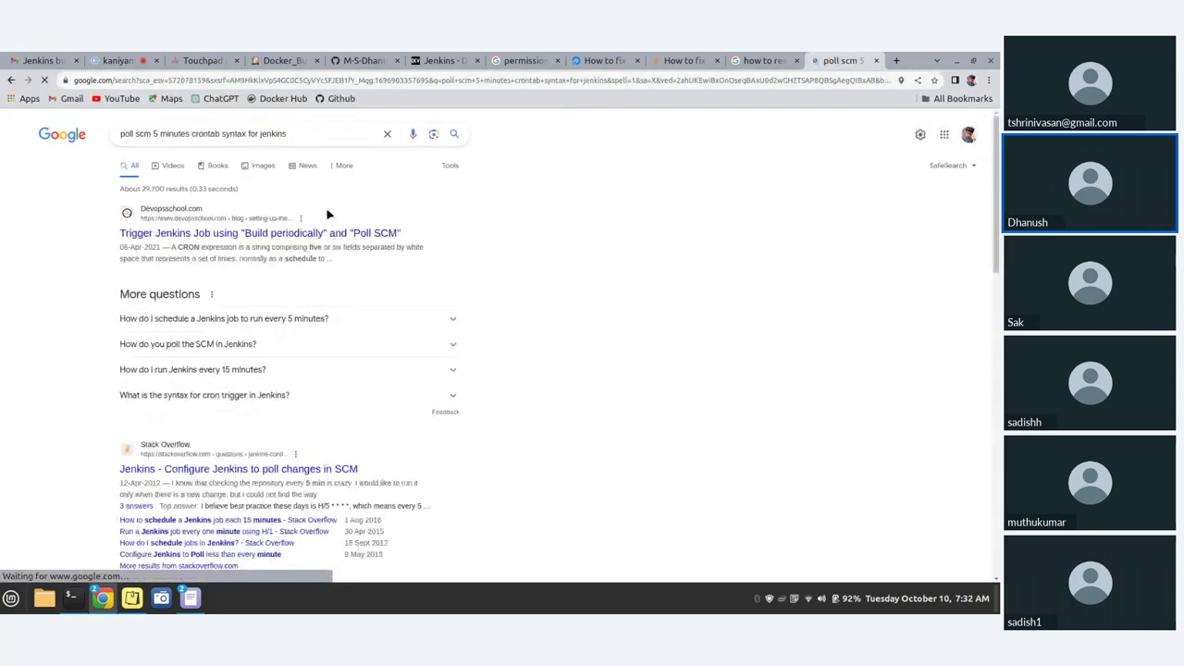
{"action": "left_click", "coordinate": [284, 318]}
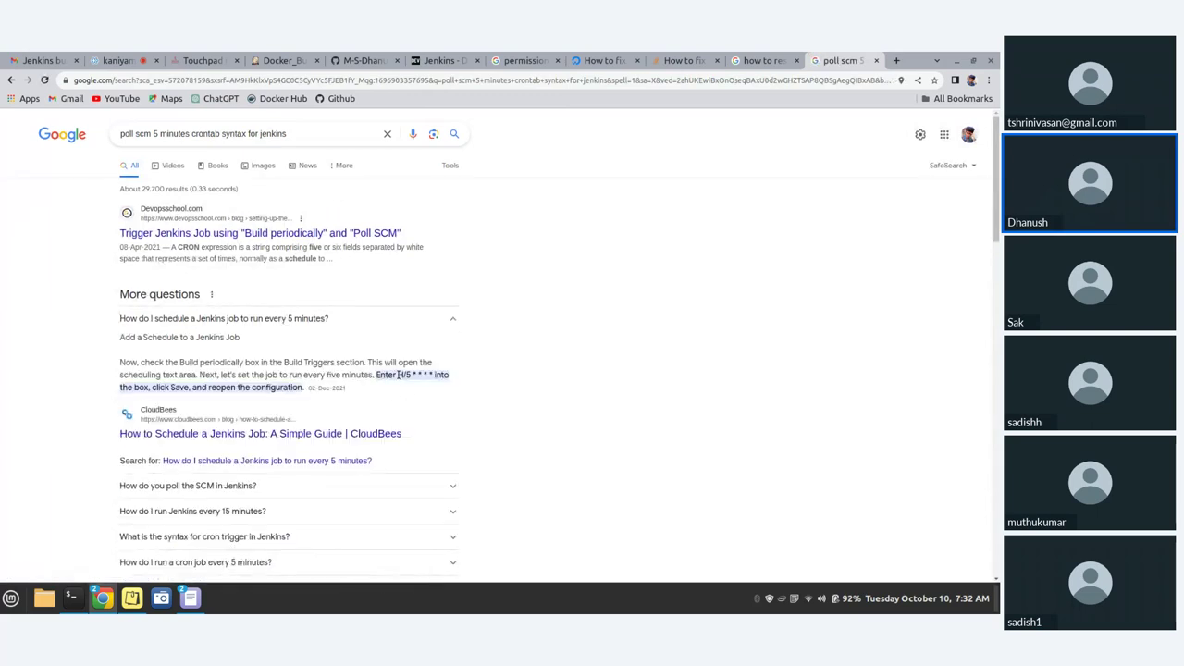
{"action": "left_click_drag", "start_coordinate": [398, 374], "coordinate": [435, 377]}
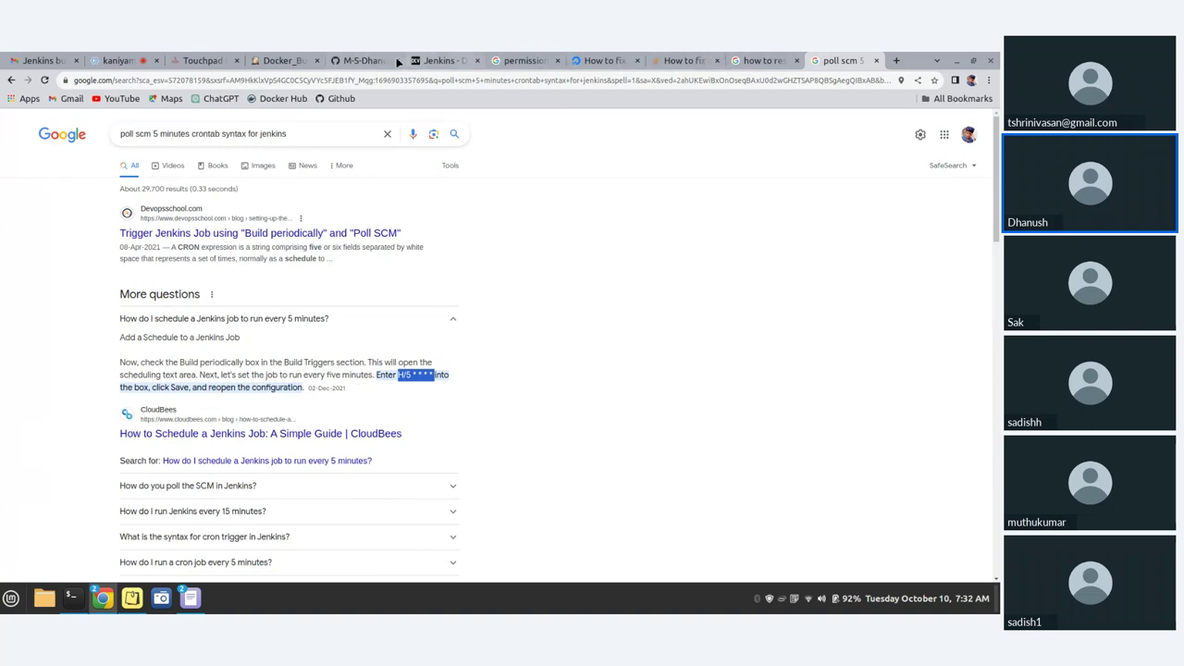
- Back in Docker_Build's configuration, apply the Poll SCM schedule H/5 * * * *
{"action": "left_click", "coordinate": [296, 60]}
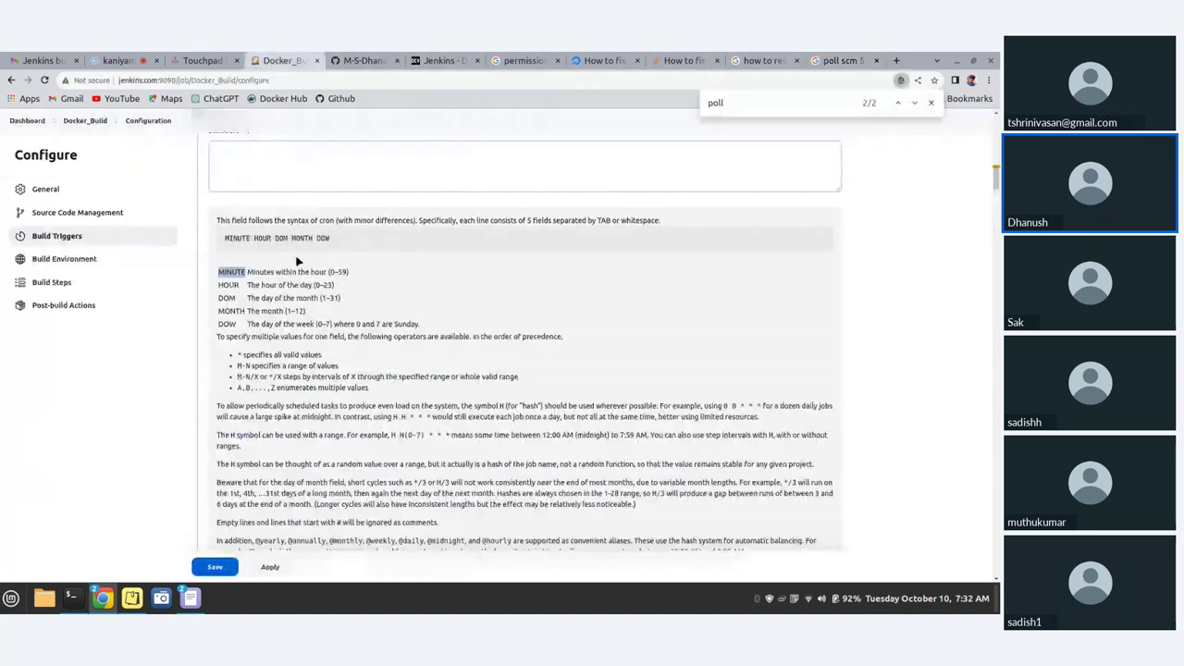
{"action": "scroll", "coordinate": [292, 259], "scroll_direction": "up", "scroll_amount": 3}
{"action": "left_click", "coordinate": [243, 280]}
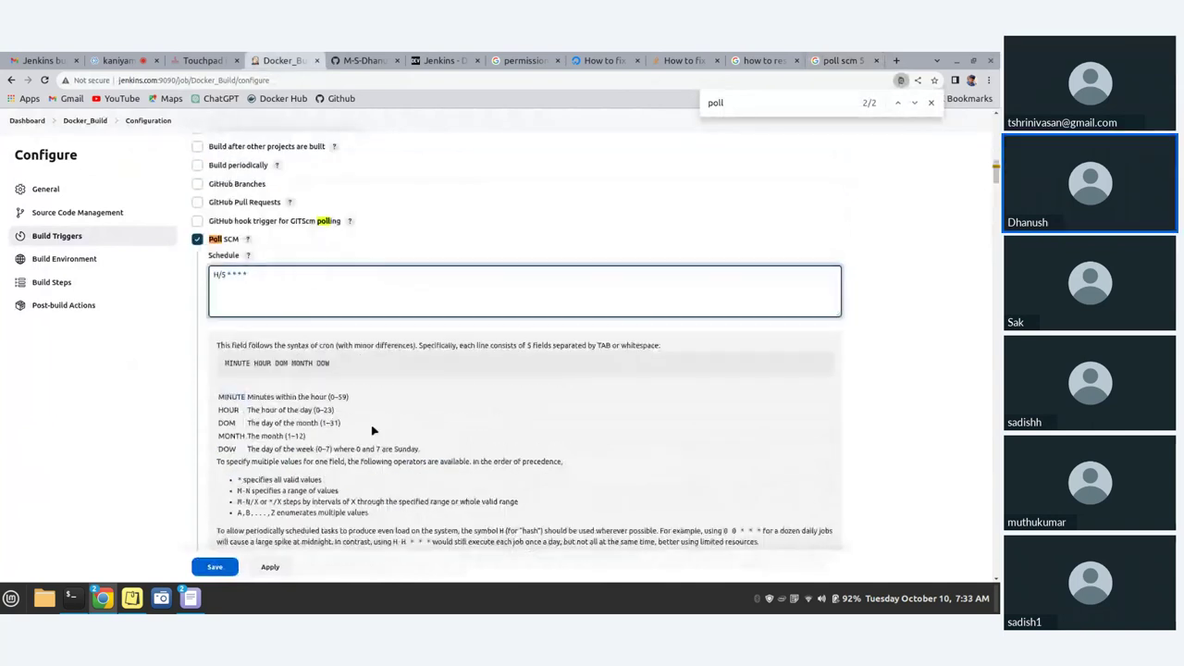
{"action": "scroll", "coordinate": [373, 430], "scroll_direction": "down", "scroll_amount": 1}
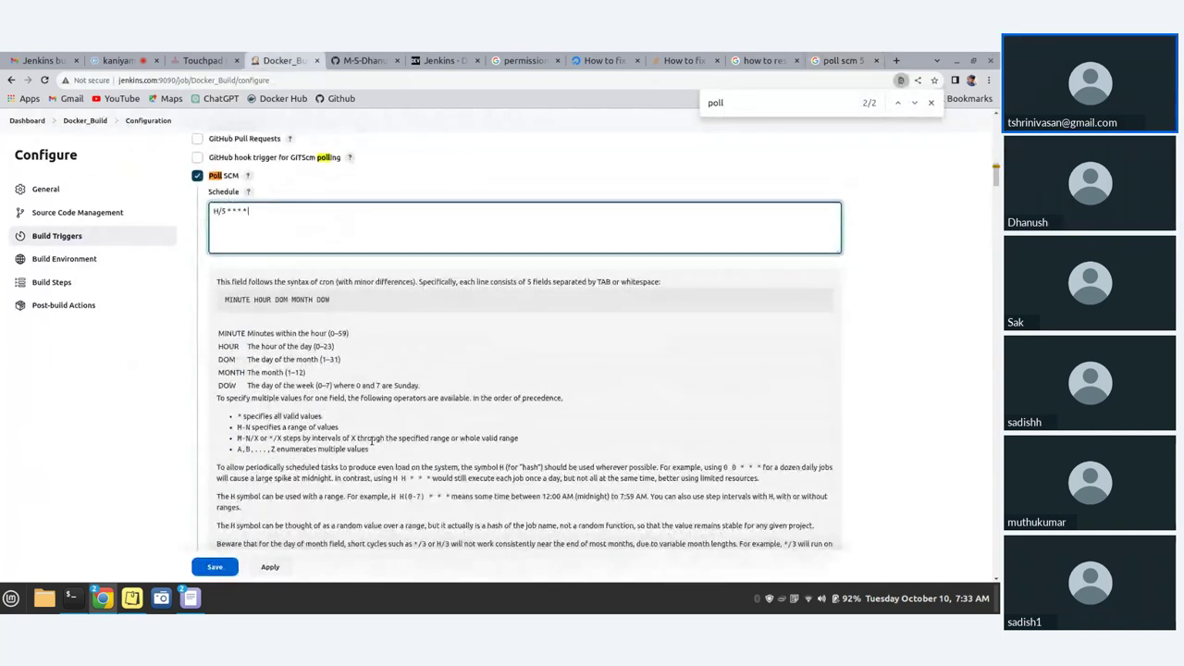
{"action": "scroll", "coordinate": [372, 440], "scroll_direction": "down", "scroll_amount": 1}
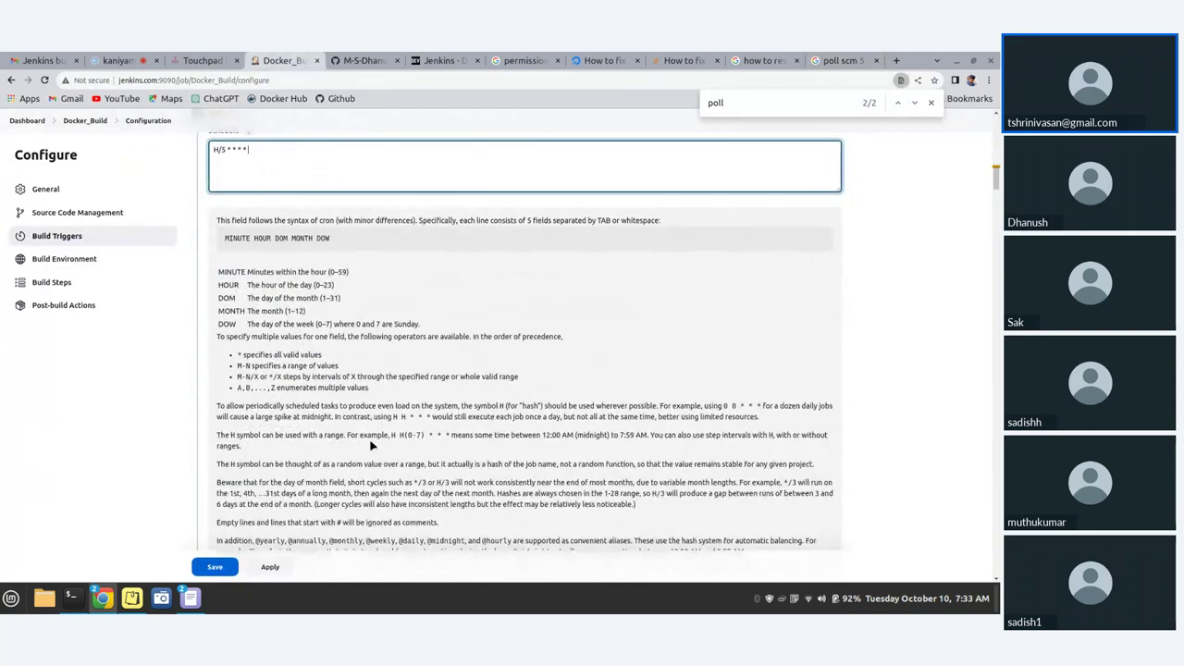
{"action": "scroll", "coordinate": [370, 444], "scroll_direction": "down", "scroll_amount": 1}
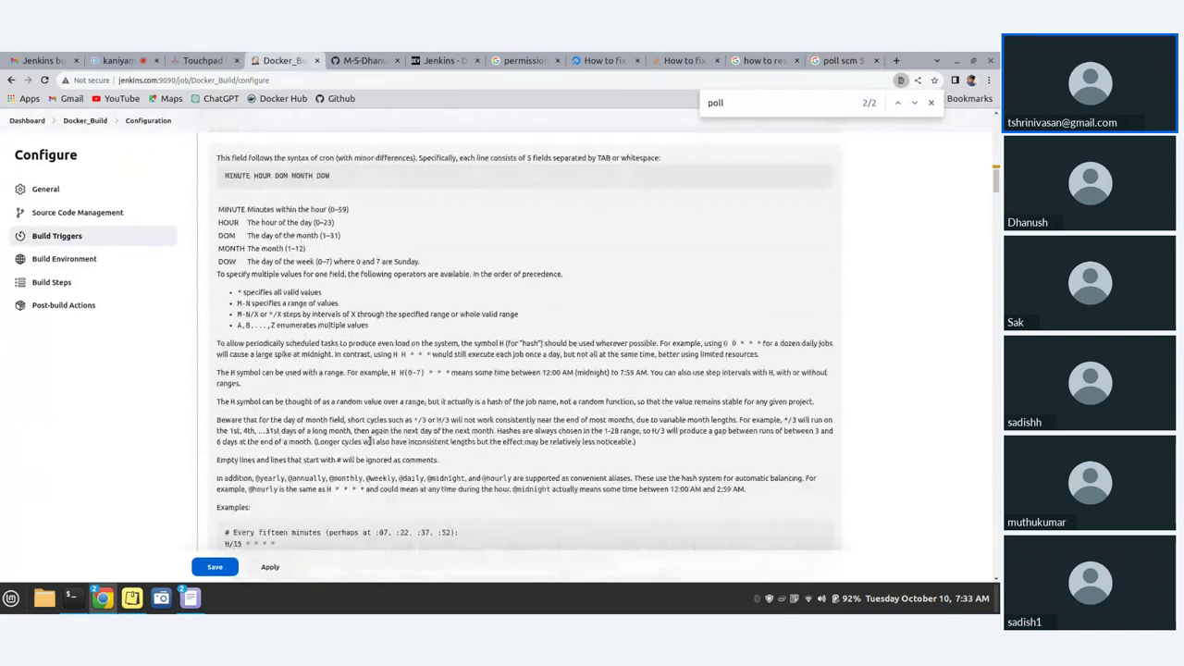
{"action": "scroll", "coordinate": [369, 442], "scroll_direction": "down", "scroll_amount": 5}
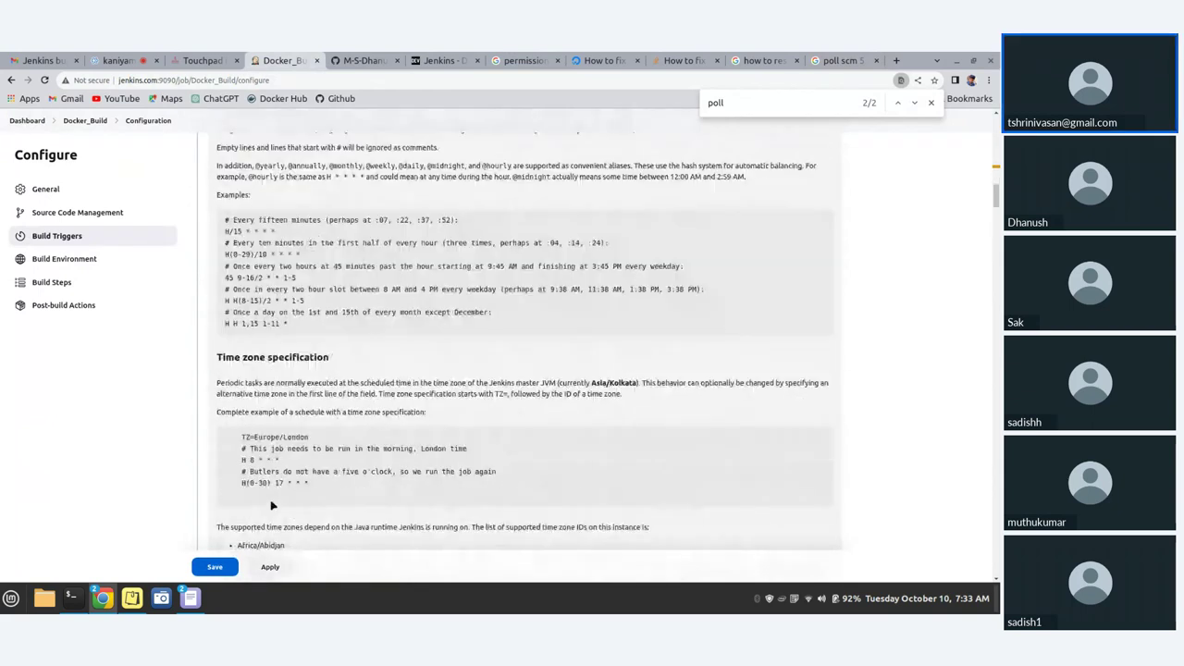
{"action": "scroll", "coordinate": [267, 383], "scroll_direction": "down", "scroll_amount": 2}
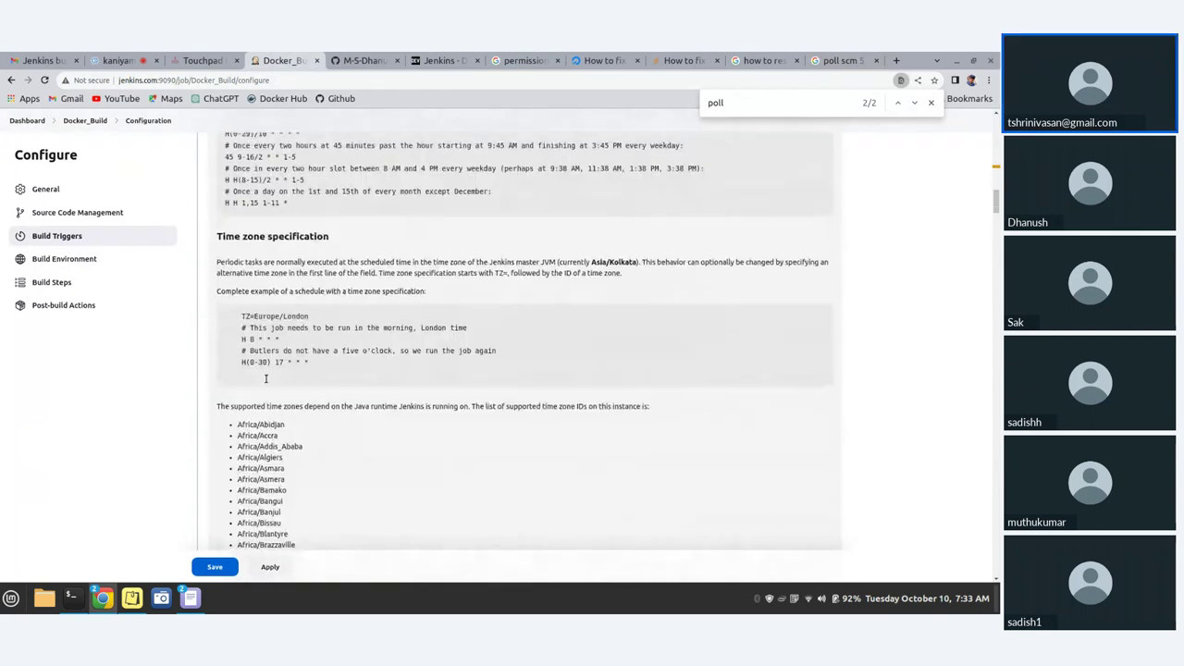
{"action": "scroll", "coordinate": [267, 382], "scroll_direction": "up", "scroll_amount": 1}
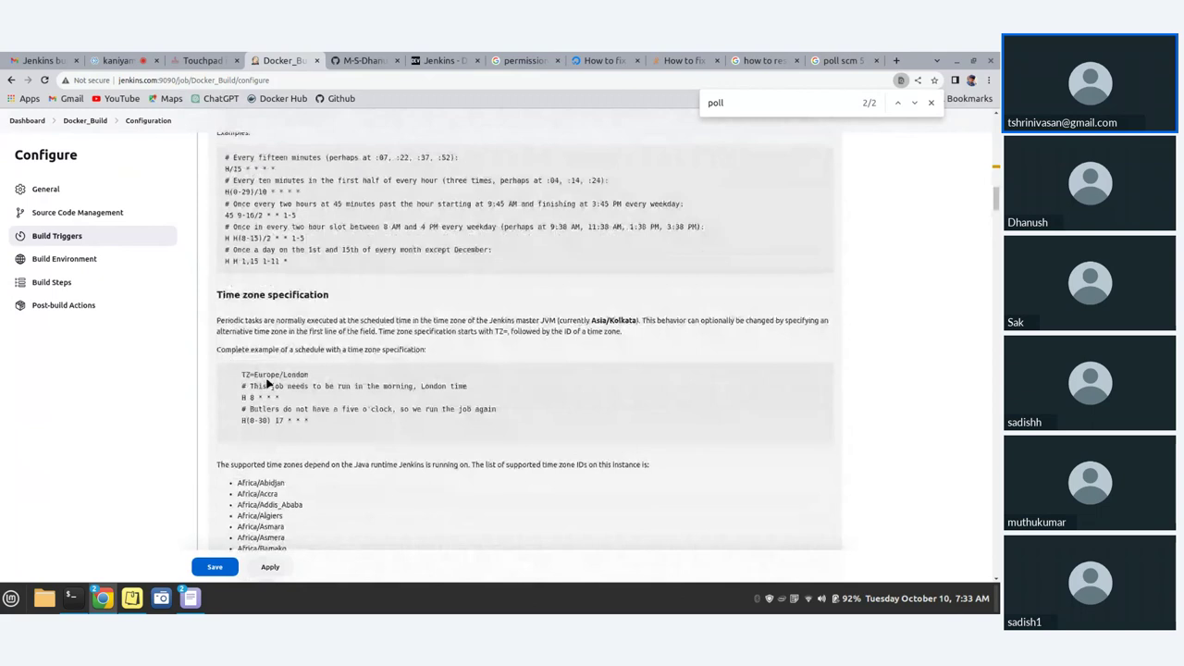
{"action": "scroll", "coordinate": [268, 383], "scroll_direction": "down", "scroll_amount": 4}
{"action": "scroll", "coordinate": [267, 382], "scroll_direction": "down", "scroll_amount": 20}
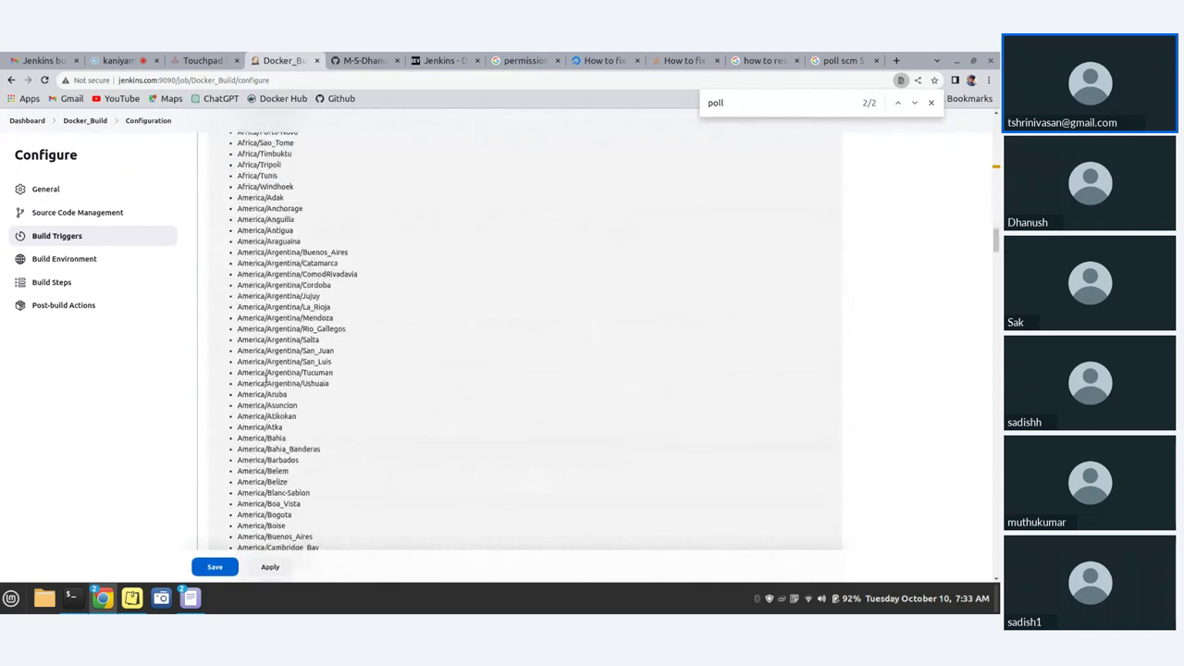
{"action": "scroll", "coordinate": [267, 378], "scroll_direction": "down", "scroll_amount": 8}
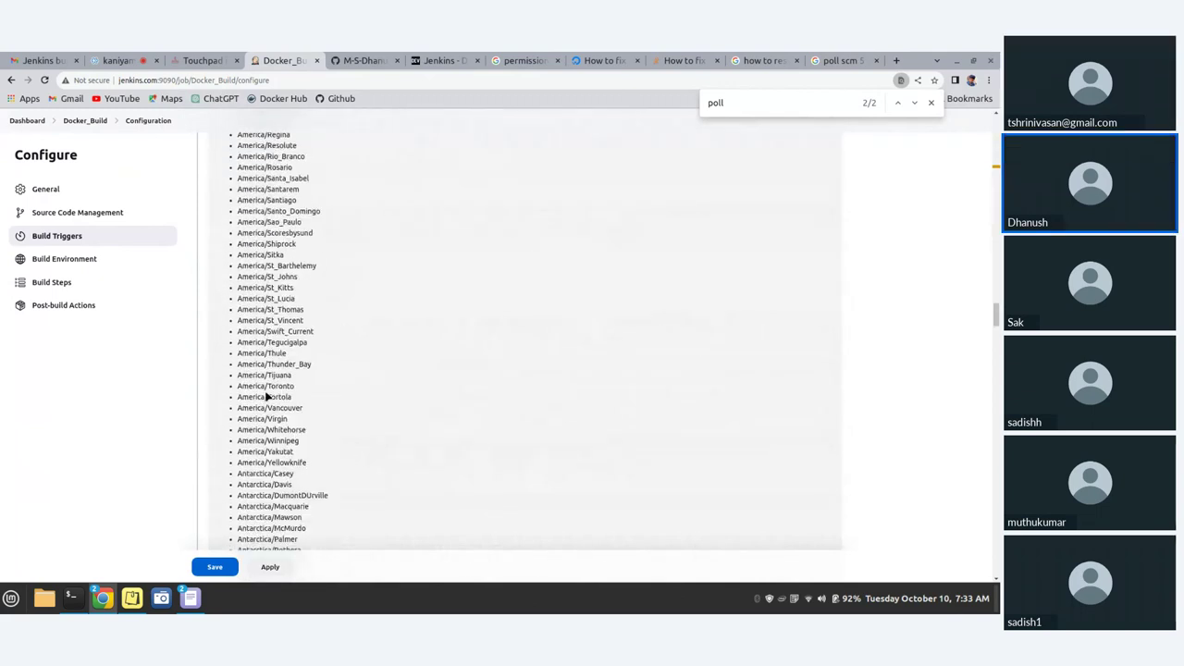
{"action": "scroll", "coordinate": [267, 396], "scroll_direction": "down", "scroll_amount": 20}
{"action": "scroll", "coordinate": [267, 426], "scroll_direction": "up", "scroll_amount": 20}
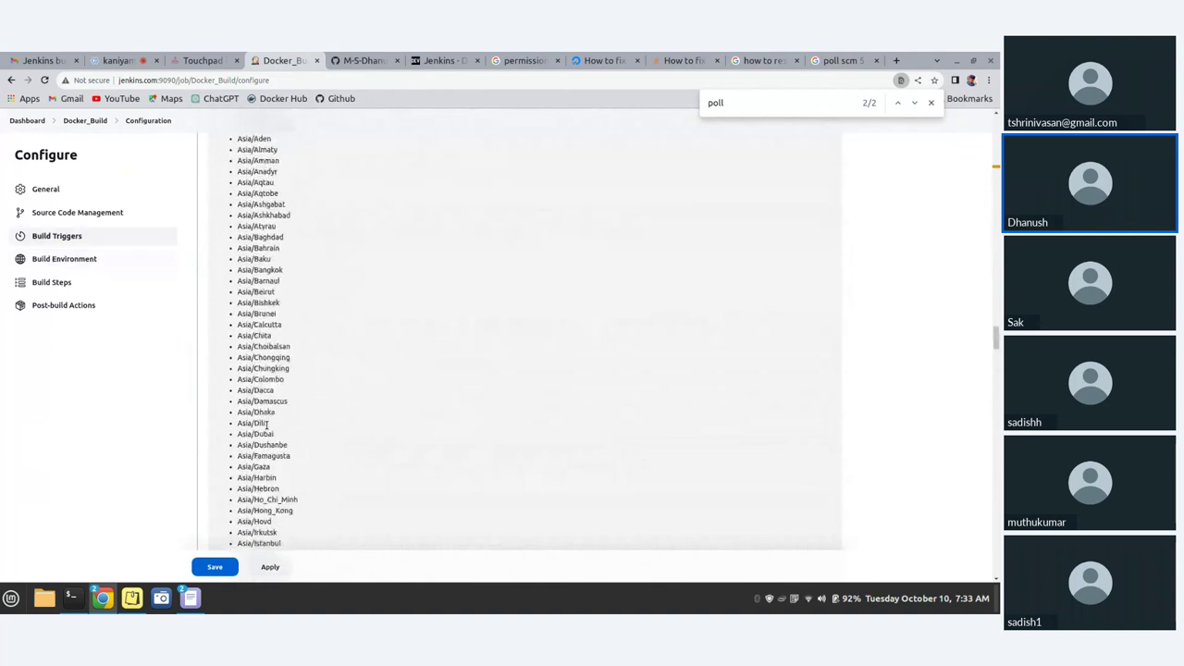
{"action": "scroll", "coordinate": [266, 425], "scroll_direction": "up", "scroll_amount": 10}
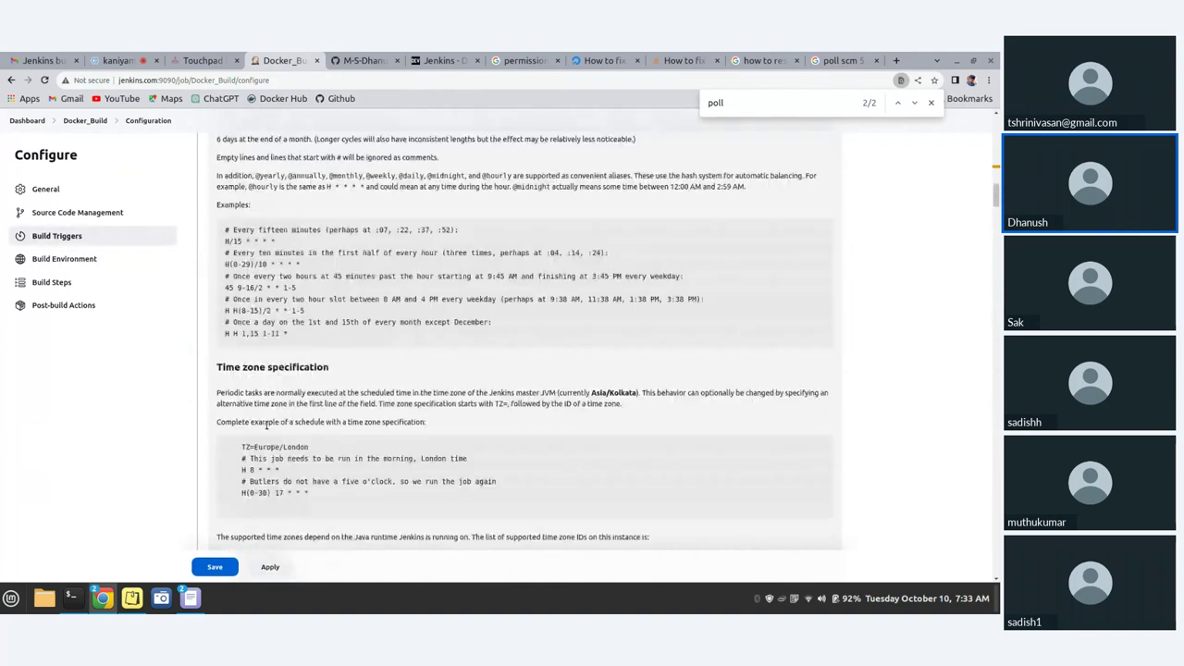
{"action": "scroll", "coordinate": [266, 425], "scroll_direction": "up", "scroll_amount": 8}
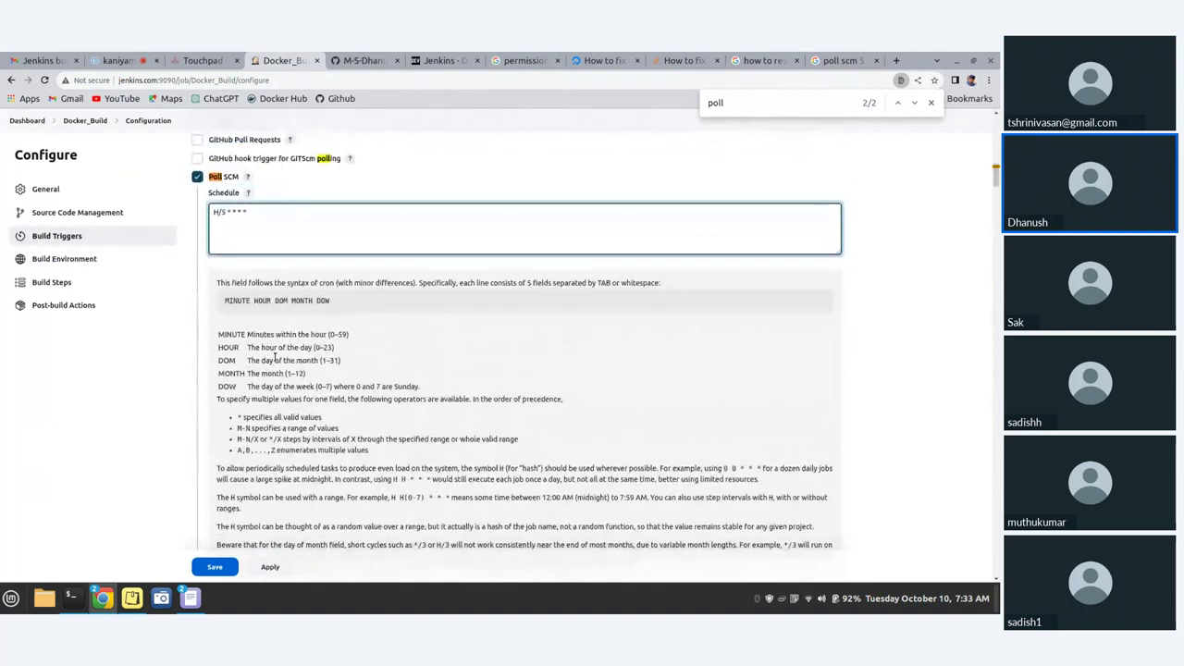
{"action": "scroll", "coordinate": [273, 338], "scroll_direction": "down", "scroll_amount": 2}
{"action": "scroll", "coordinate": [296, 305], "scroll_direction": "up", "scroll_amount": 2}
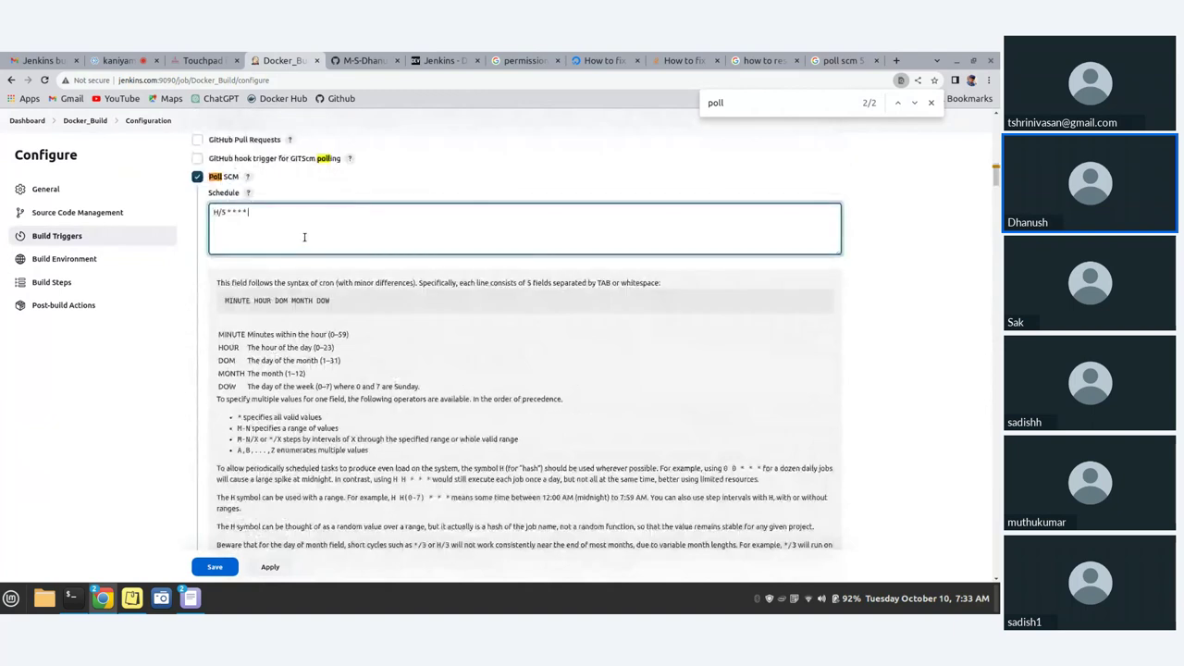
{"action": "left_click", "coordinate": [270, 567]}
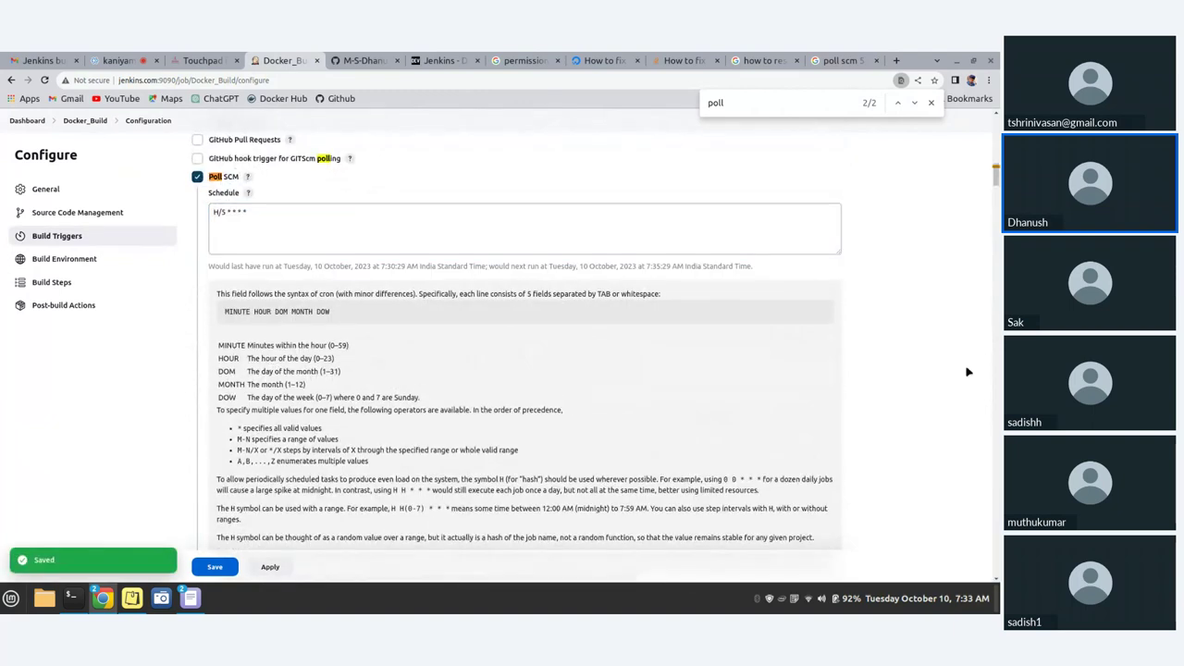
- Save the Docker_Build job configuration from the bottom of the page
{"action": "scroll", "coordinate": [926, 425], "scroll_direction": "down", "scroll_amount": 20}
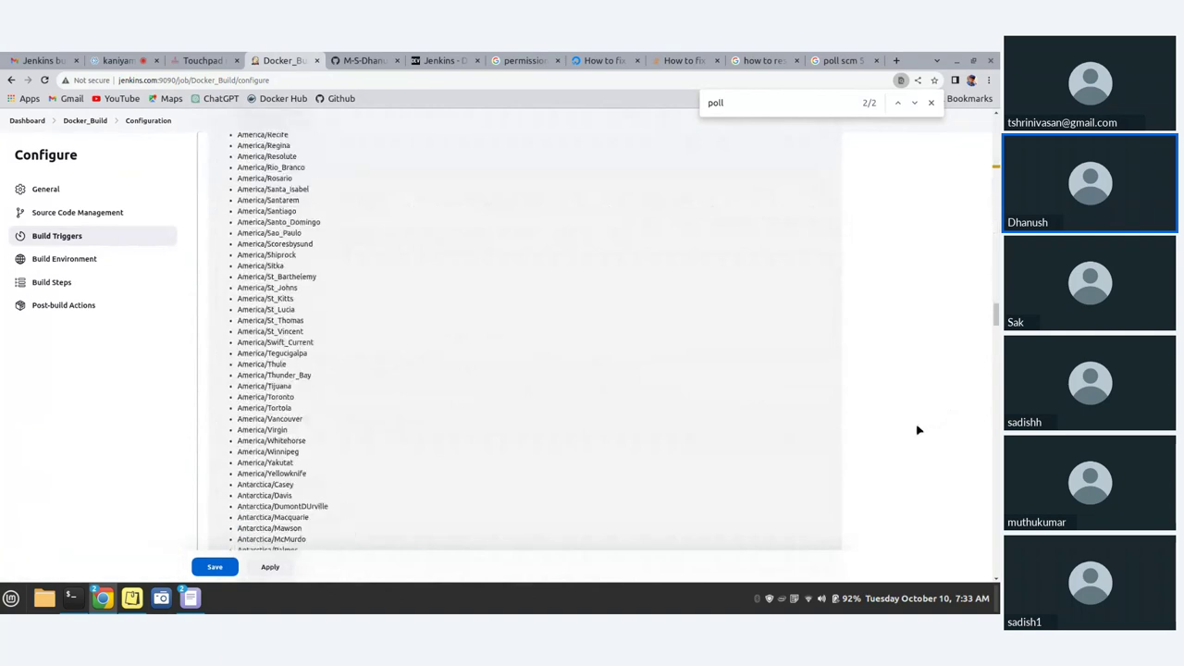
{"action": "scroll", "coordinate": [919, 431], "scroll_direction": "down", "scroll_amount": 20}
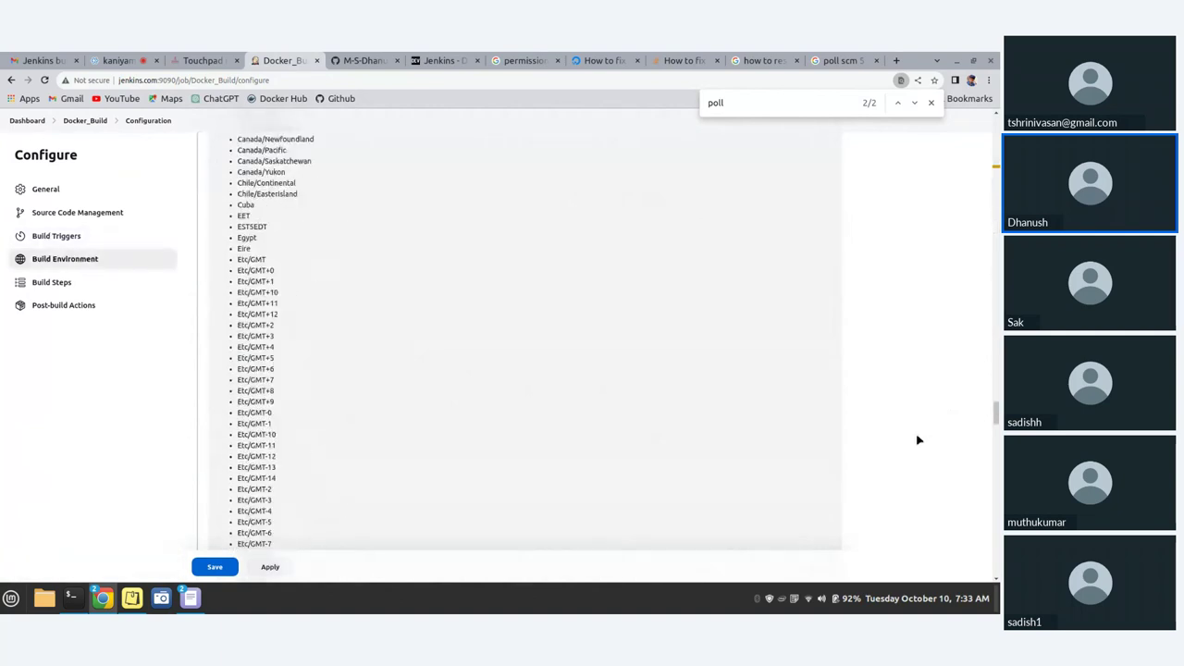
{"action": "scroll", "coordinate": [918, 444], "scroll_direction": "down", "scroll_amount": 15}
{"action": "scroll", "coordinate": [919, 448], "scroll_direction": "down", "scroll_amount": 10}
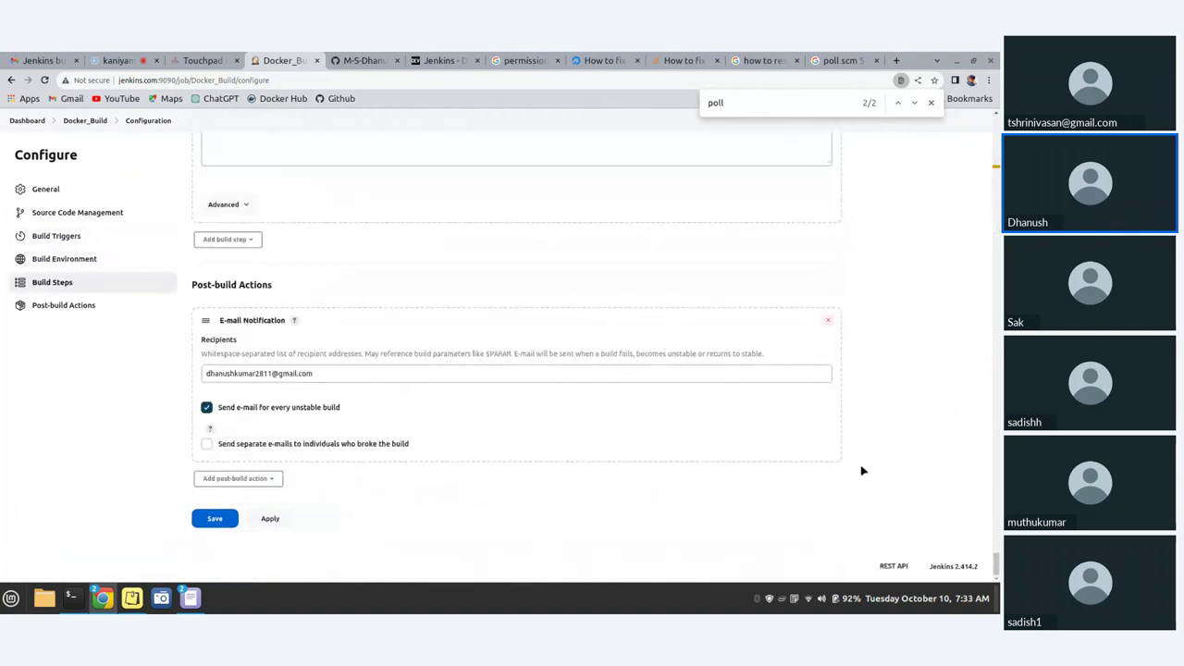
{"action": "left_click", "coordinate": [214, 520]}
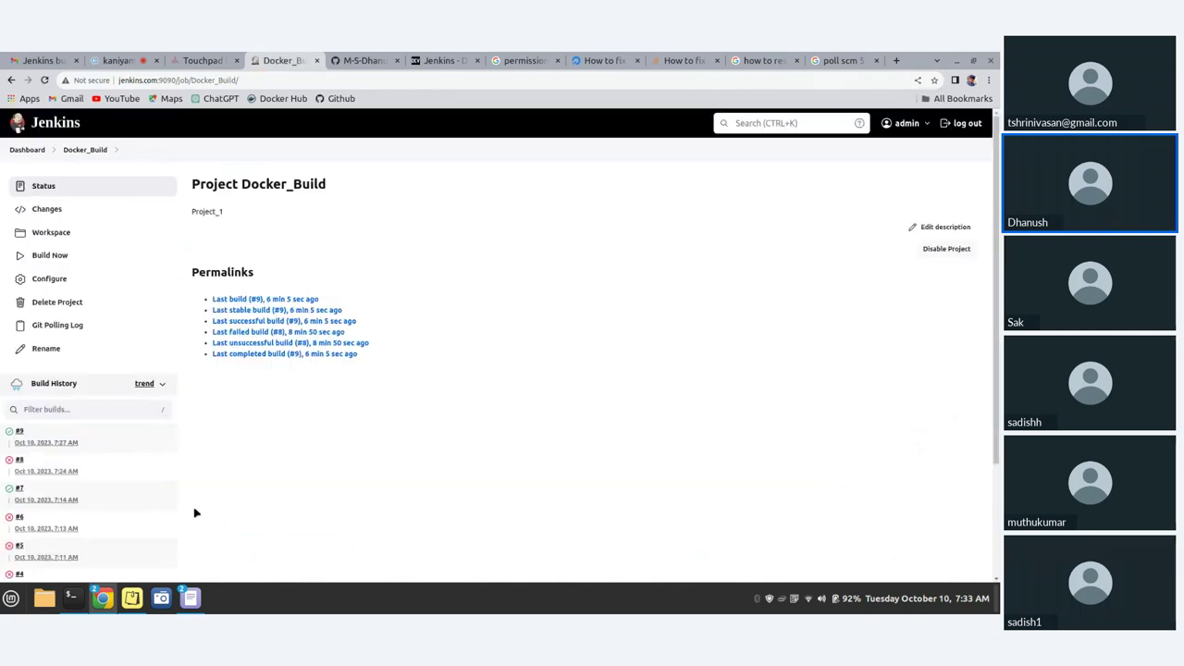
- Run a new Docker_Build build and open the resulting failed build #10
{"action": "mouse_move", "coordinate": [70, 597]}
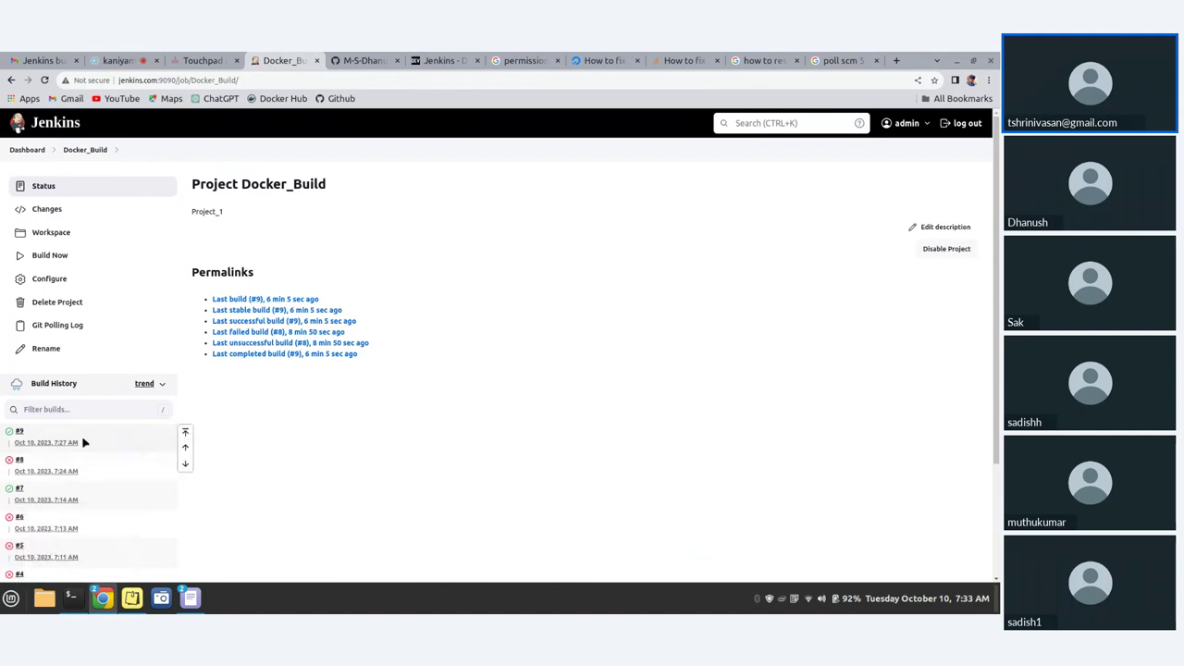
{"action": "left_click", "coordinate": [58, 259]}
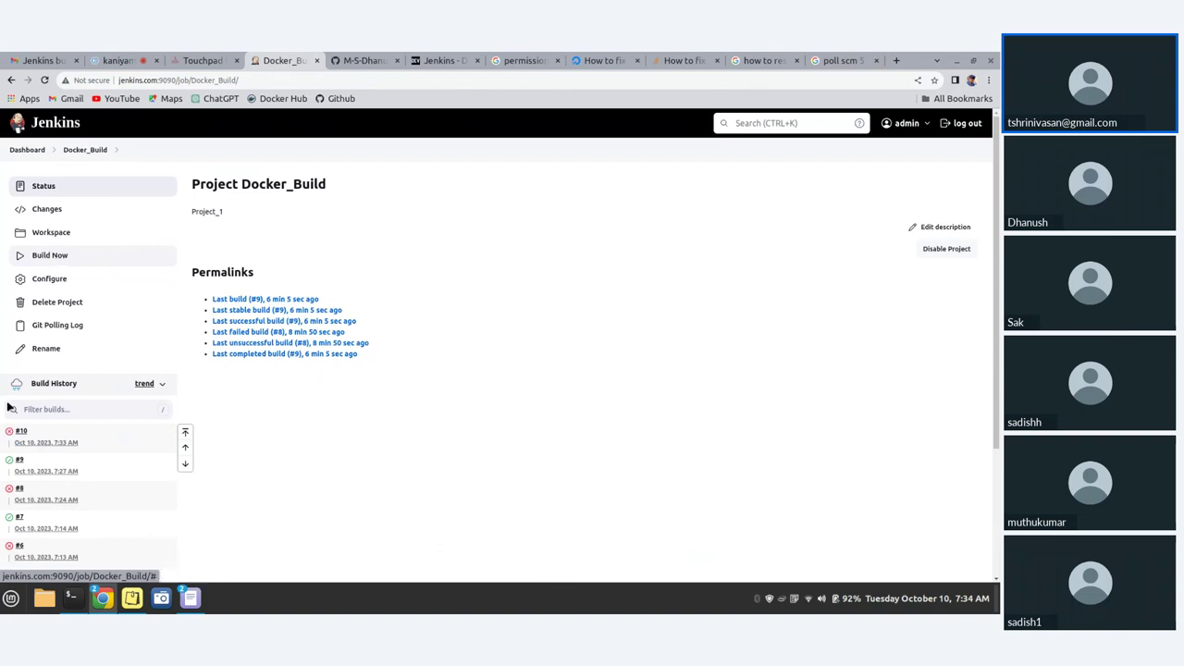
{"action": "left_click", "coordinate": [20, 431]}
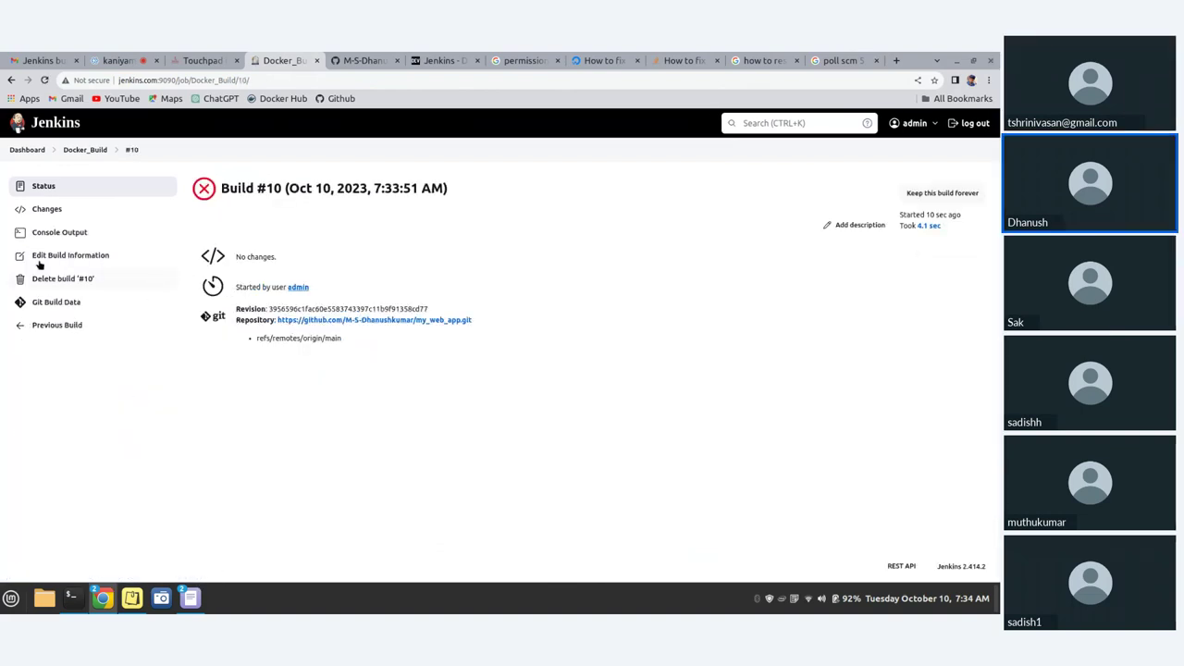
- Check build #10's console log for the my_web_app_container name conflict, then return to jenkin-build.sh on GitHub
{"action": "left_click", "coordinate": [84, 233]}
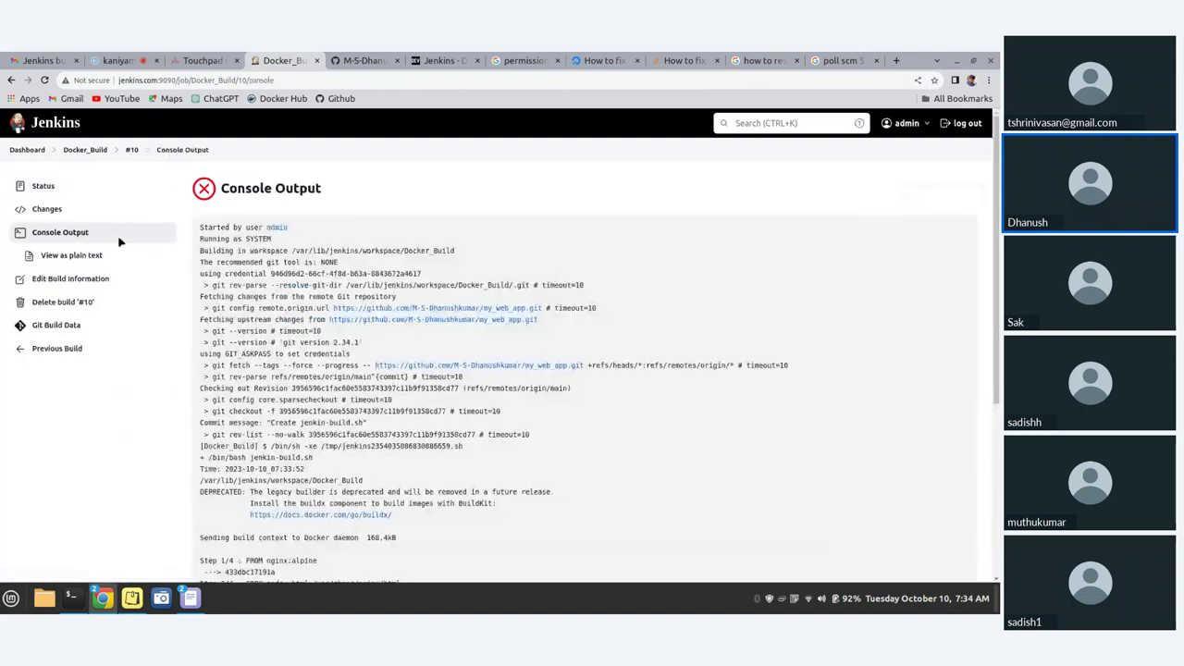
{"action": "scroll", "coordinate": [212, 460], "scroll_direction": "down", "scroll_amount": 5}
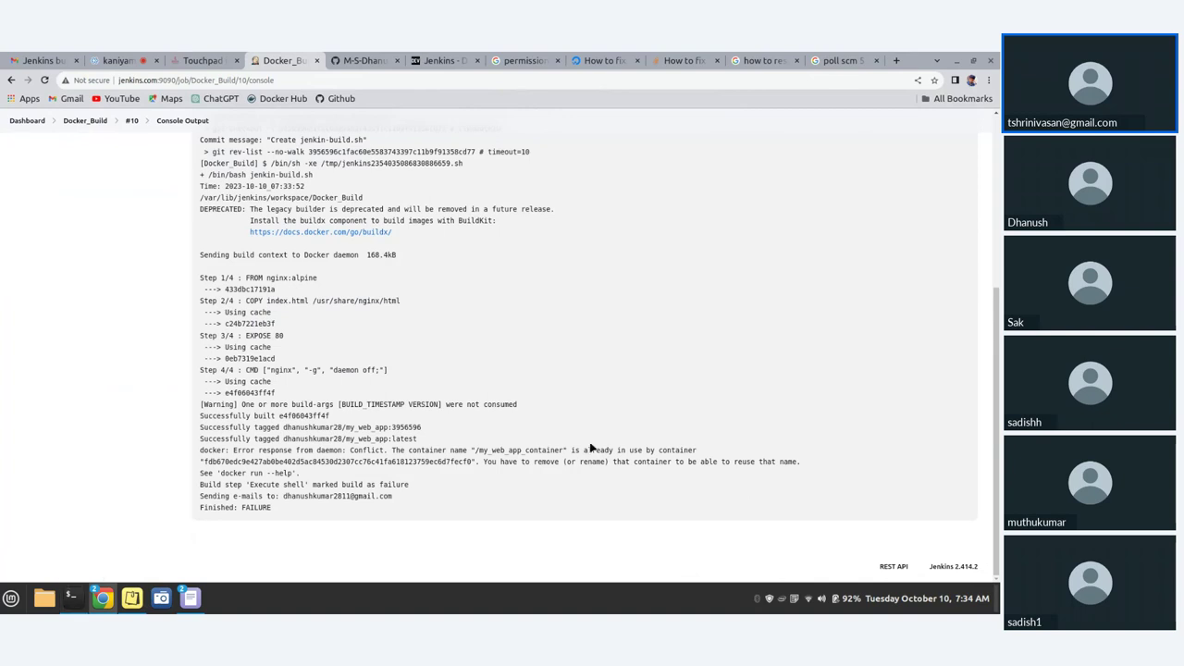
{"action": "left_click", "coordinate": [80, 603]}
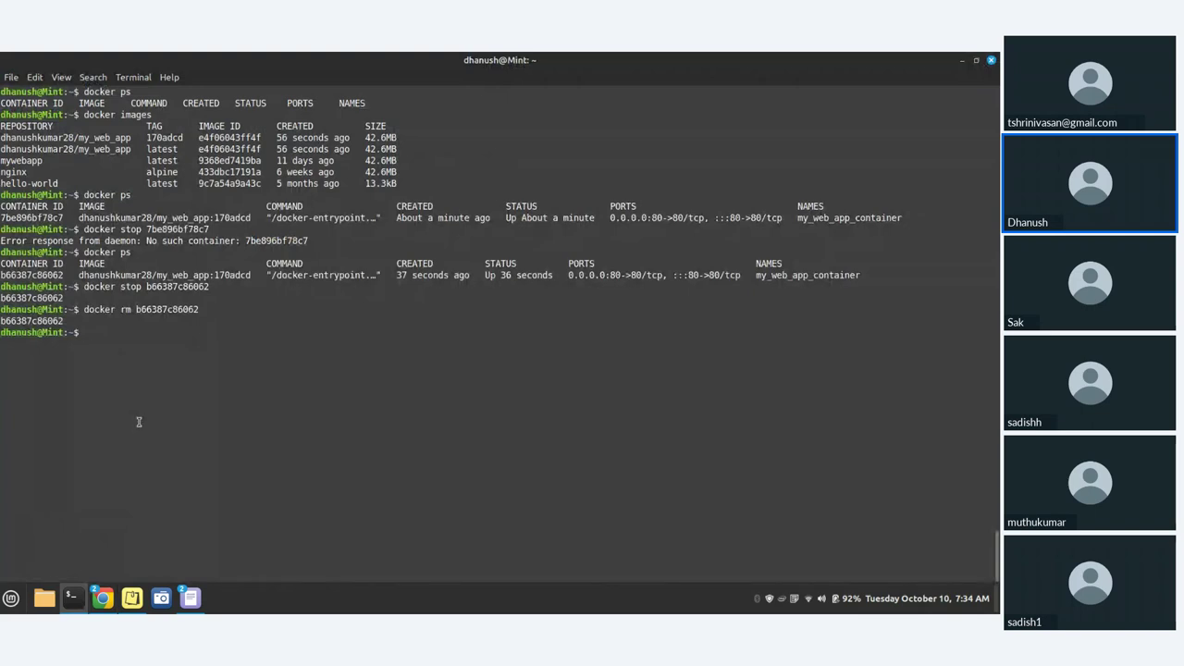
{"action": "left_click", "coordinate": [78, 604]}
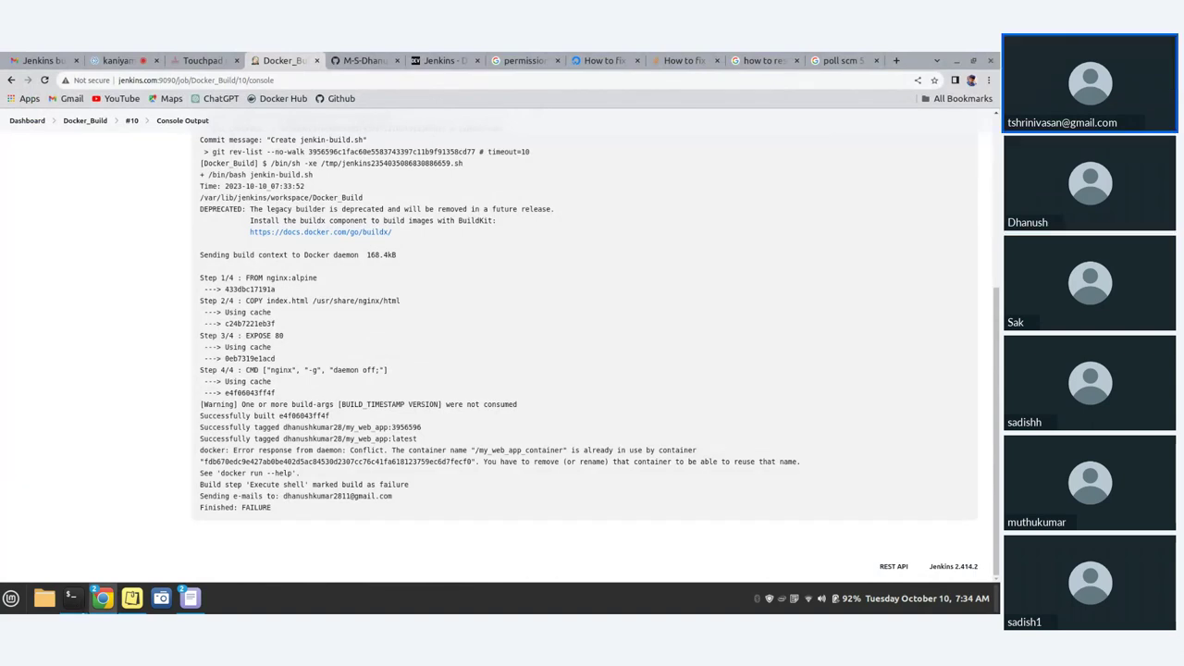
{"action": "key", "text": "ctrl+Tab"}
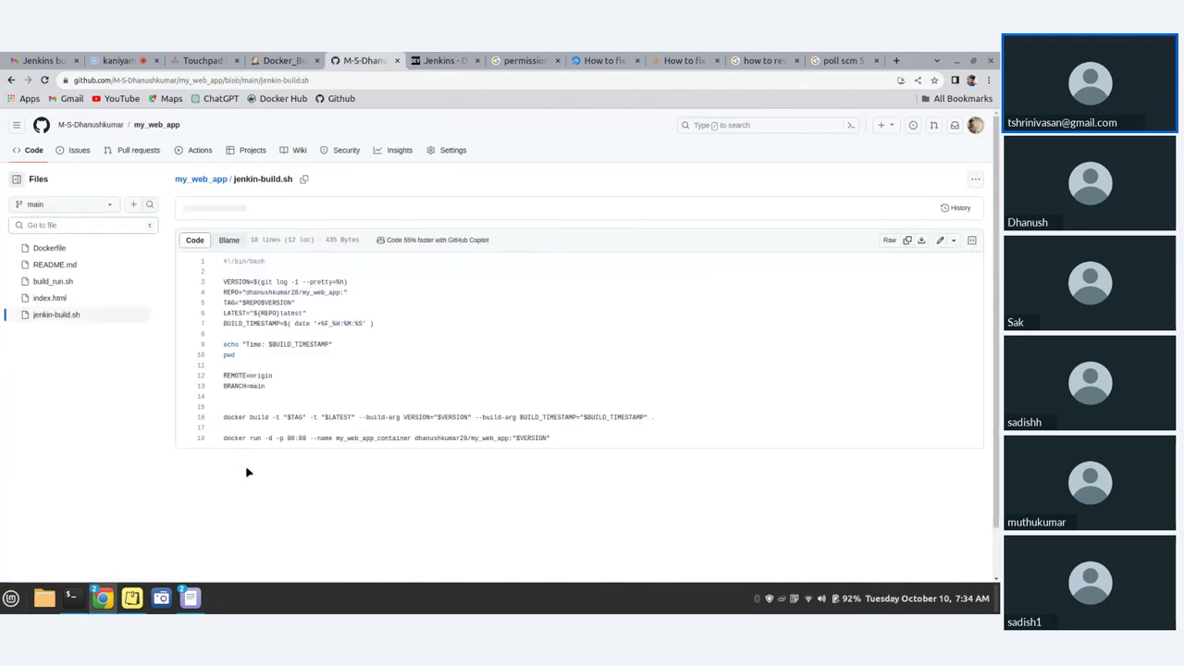
- Open jenkin-build.sh in GitHub's editor and insert new lines after BRANCH=main
{"action": "scroll", "coordinate": [515, 450], "scroll_direction": "down", "scroll_amount": 1}
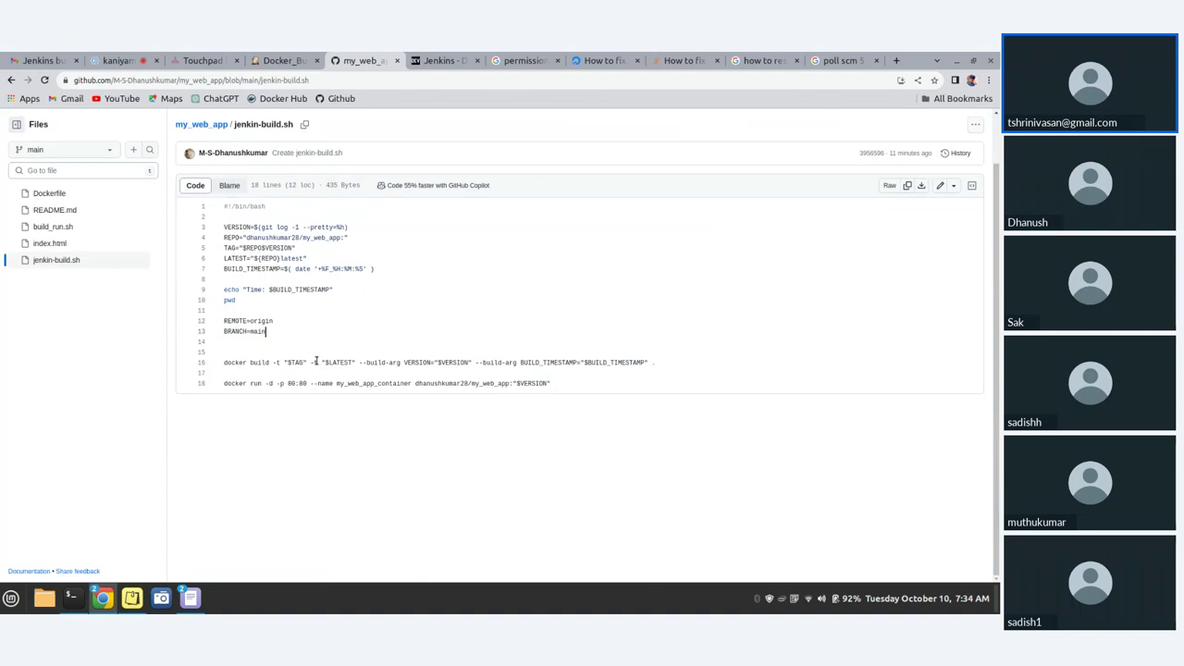
{"action": "key", "text": "Return"}
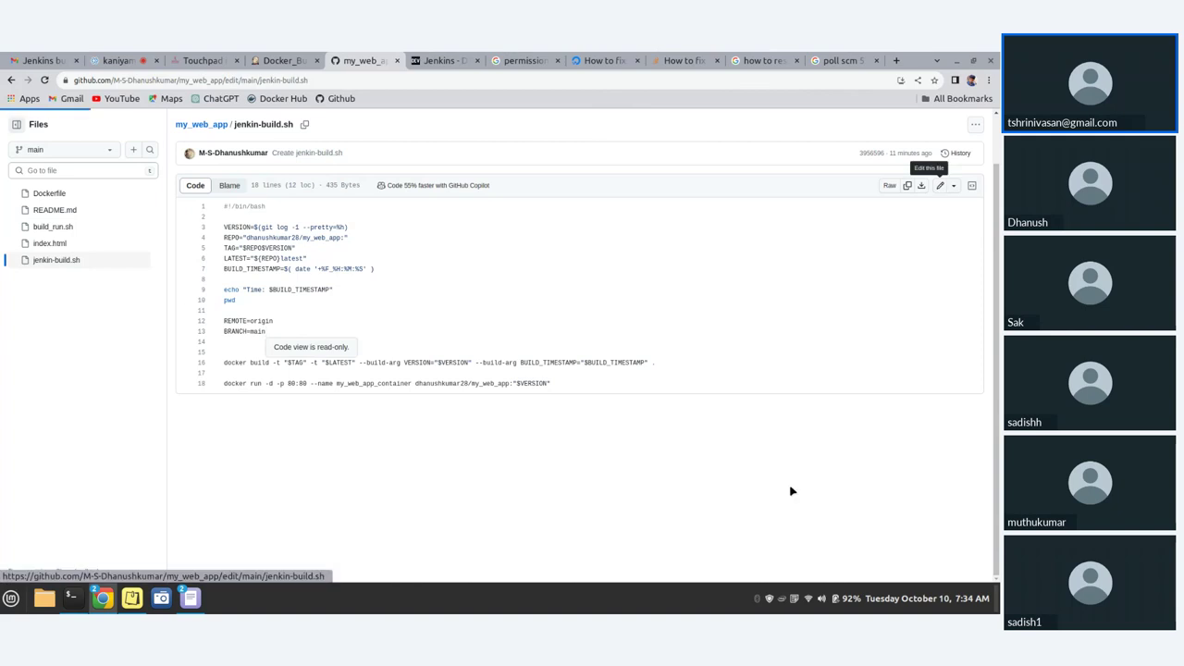
{"action": "key", "text": "Return"}
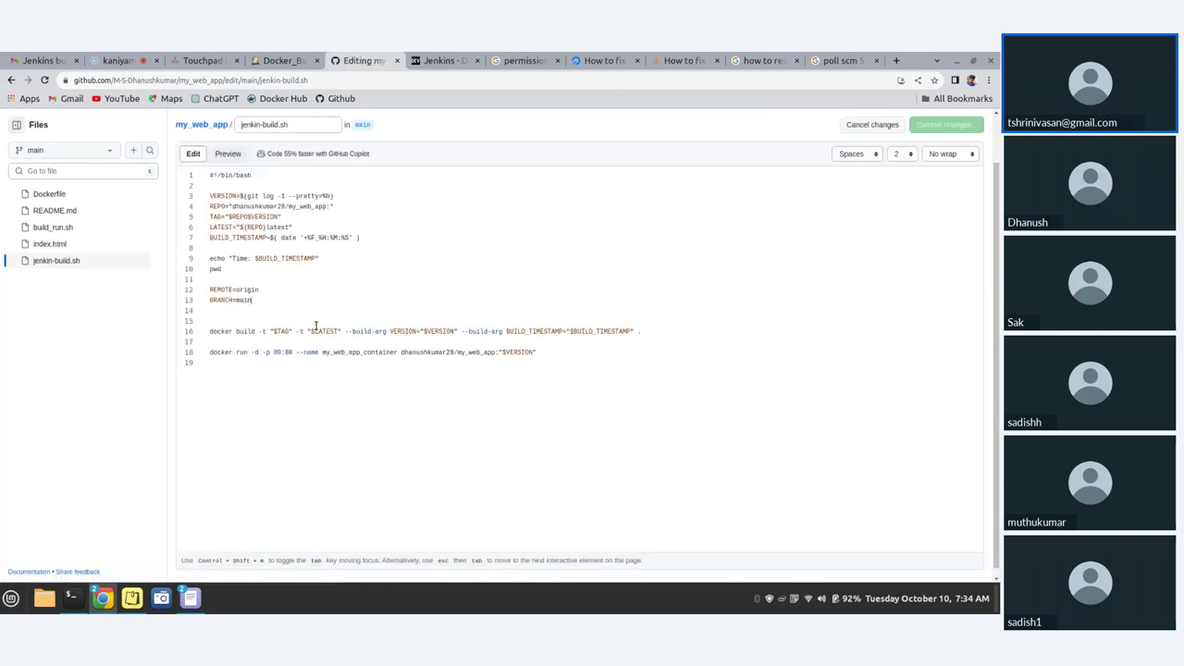
{"action": "key", "text": "Return"}
{"action": "key", "text": "Return"}
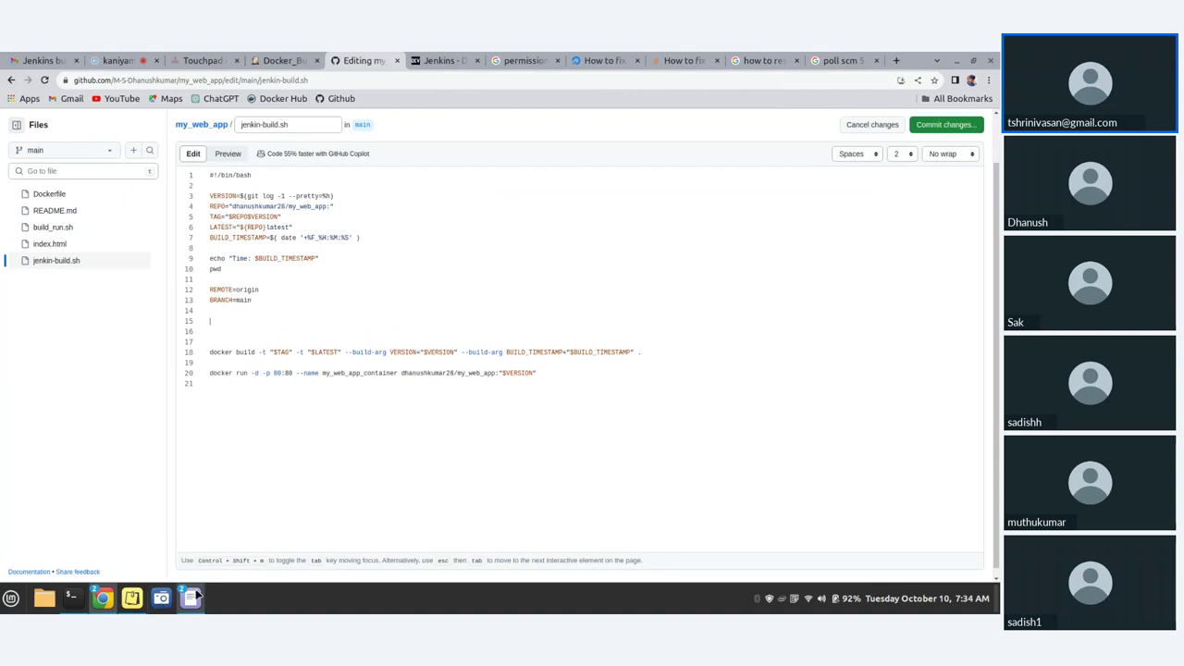
- Paste the docker stop and docker container rm my_web_app_container lines, remove the extra blank line, and commit
{"action": "mouse_move", "coordinate": [192, 597]}
{"action": "left_click", "coordinate": [139, 546]}
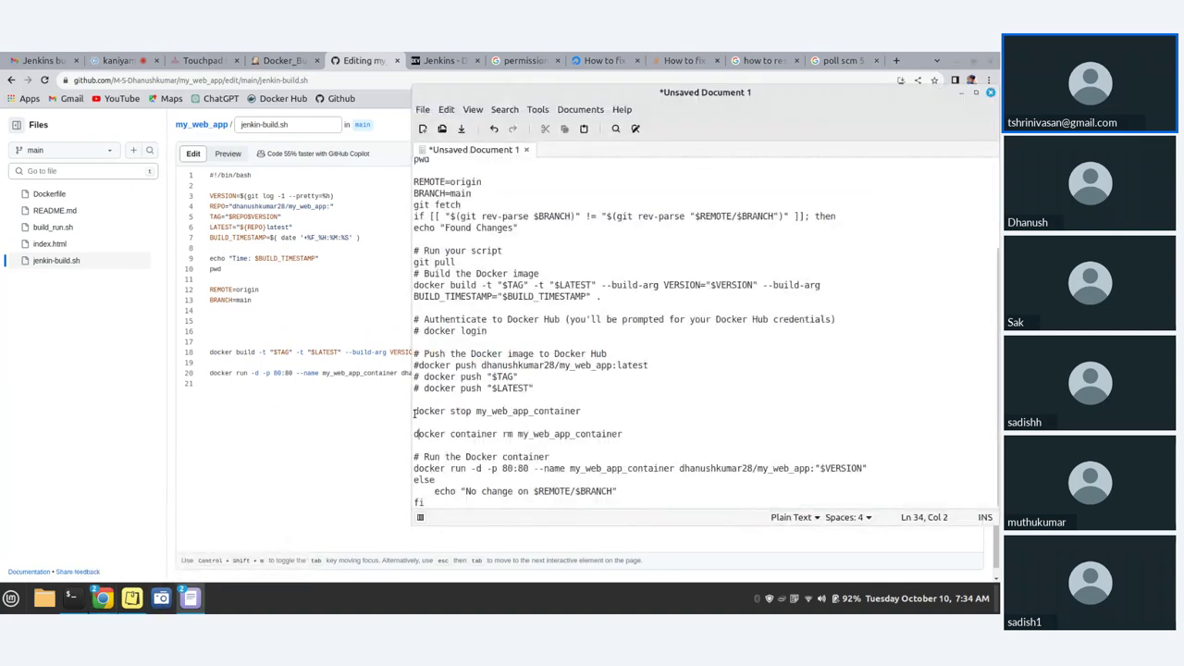
{"action": "left_click_drag", "start_coordinate": [415, 414], "coordinate": [624, 434]}
{"action": "key", "text": "ctrl+c"}
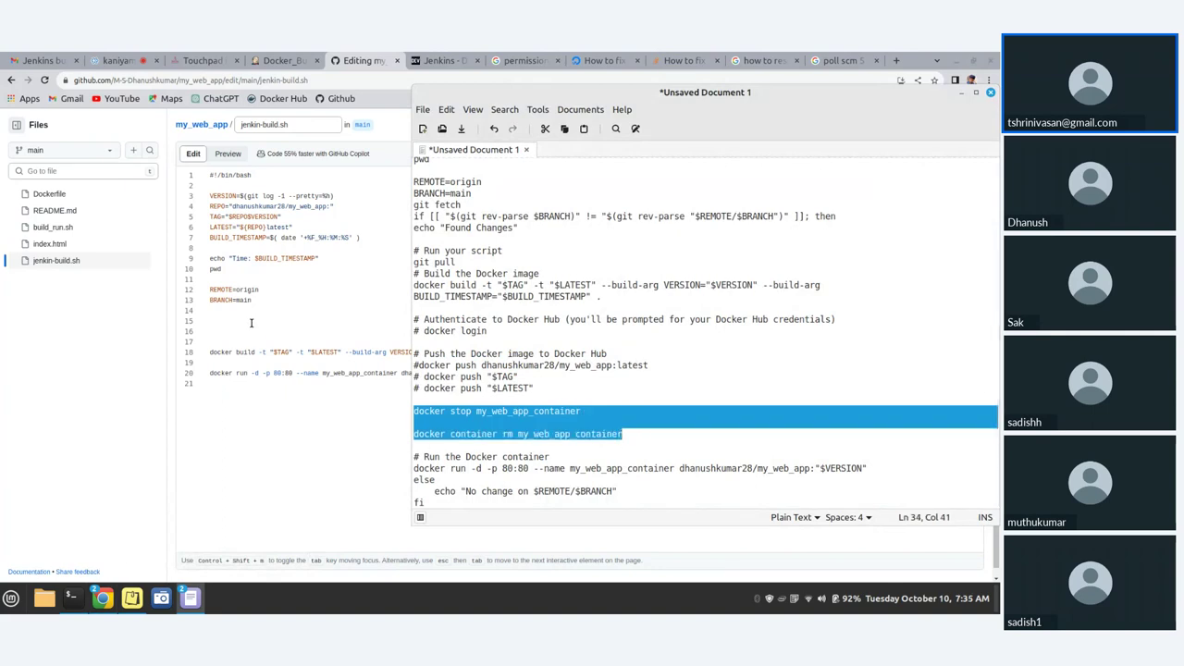
{"action": "left_click", "coordinate": [251, 323]}
{"action": "key", "text": "ctrl+v"}
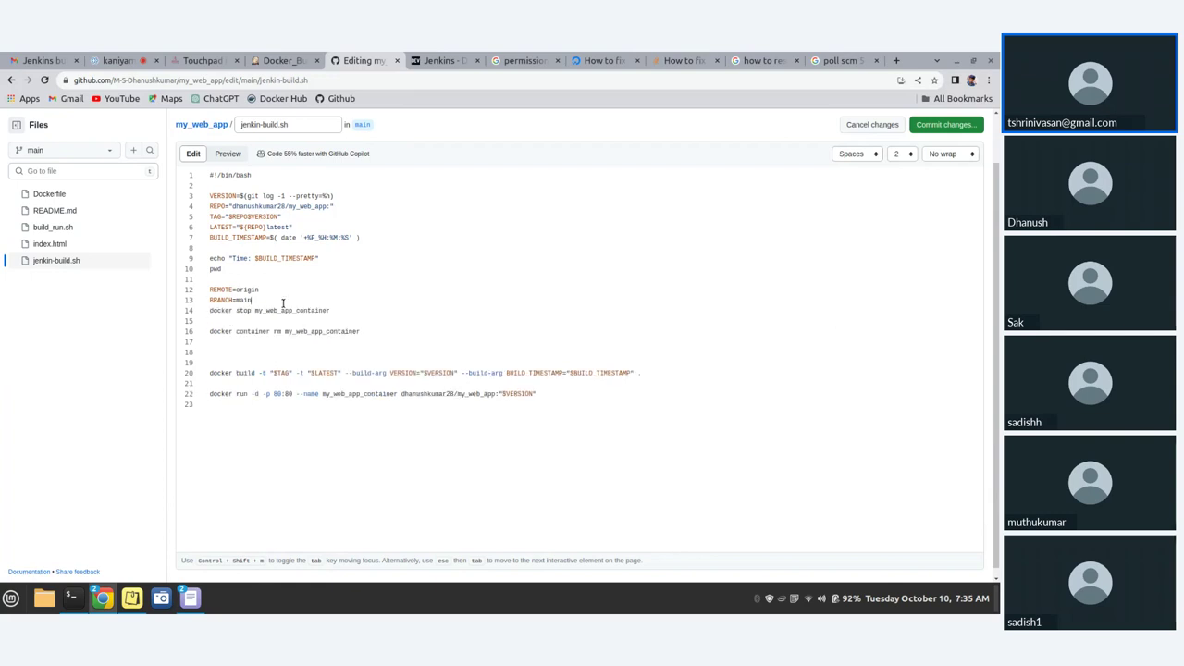
{"action": "key", "text": "Return"}
{"action": "left_click", "coordinate": [235, 364]}
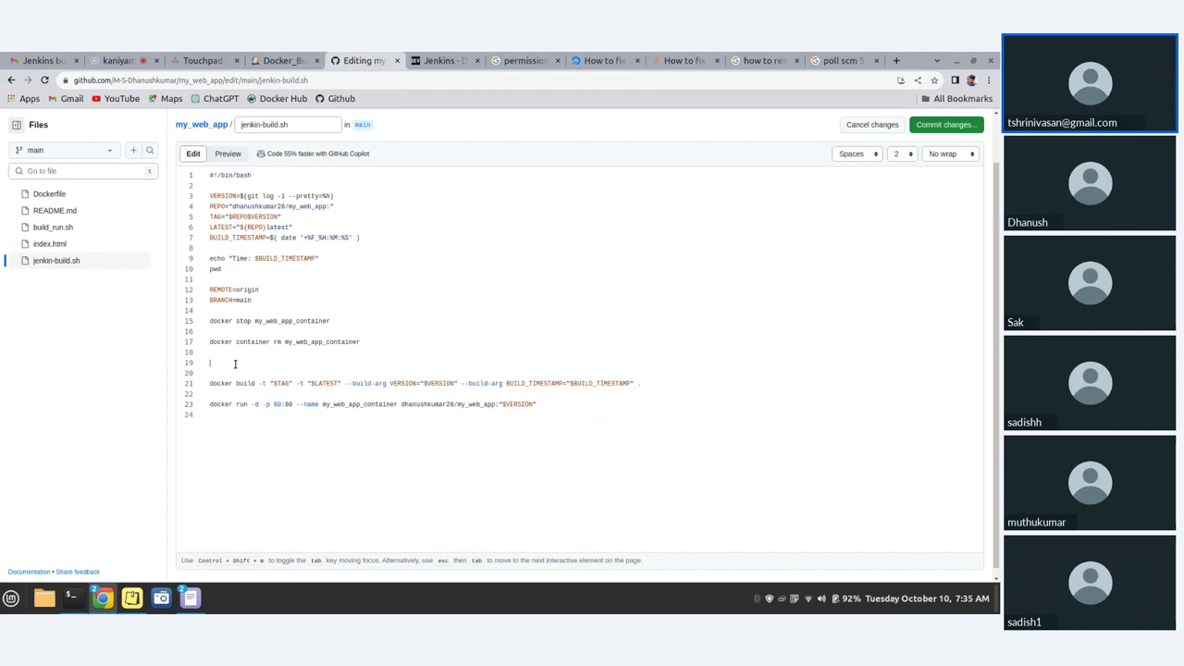
{"action": "key", "text": "BackSpace"}
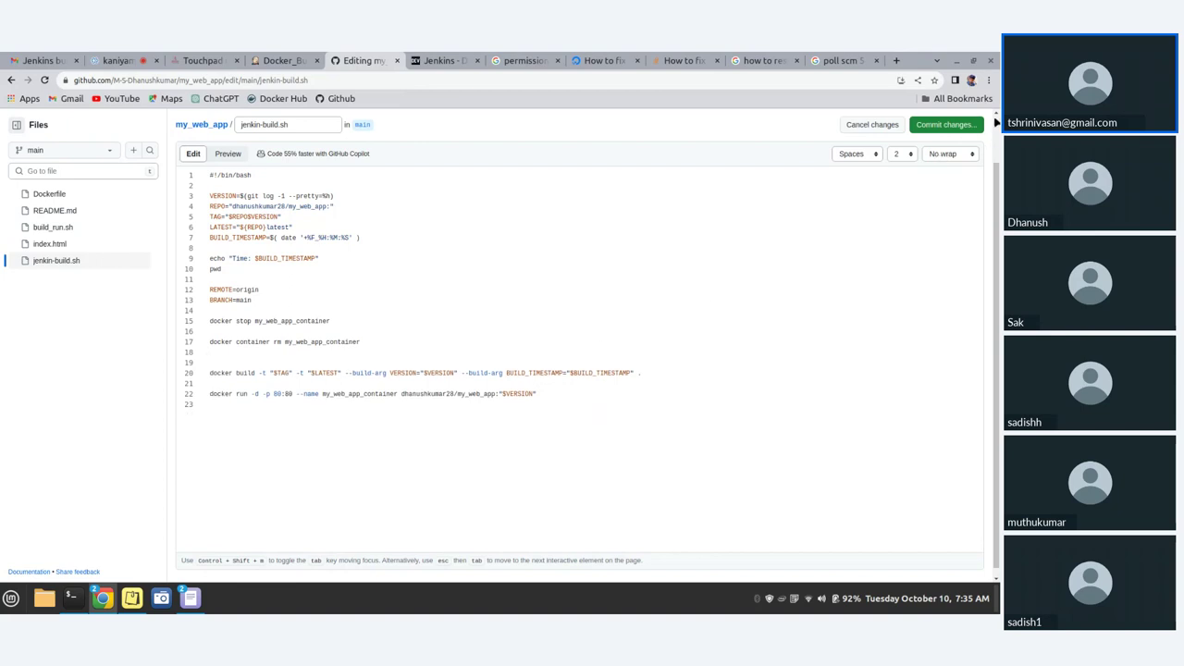
{"action": "left_click", "coordinate": [953, 128]}
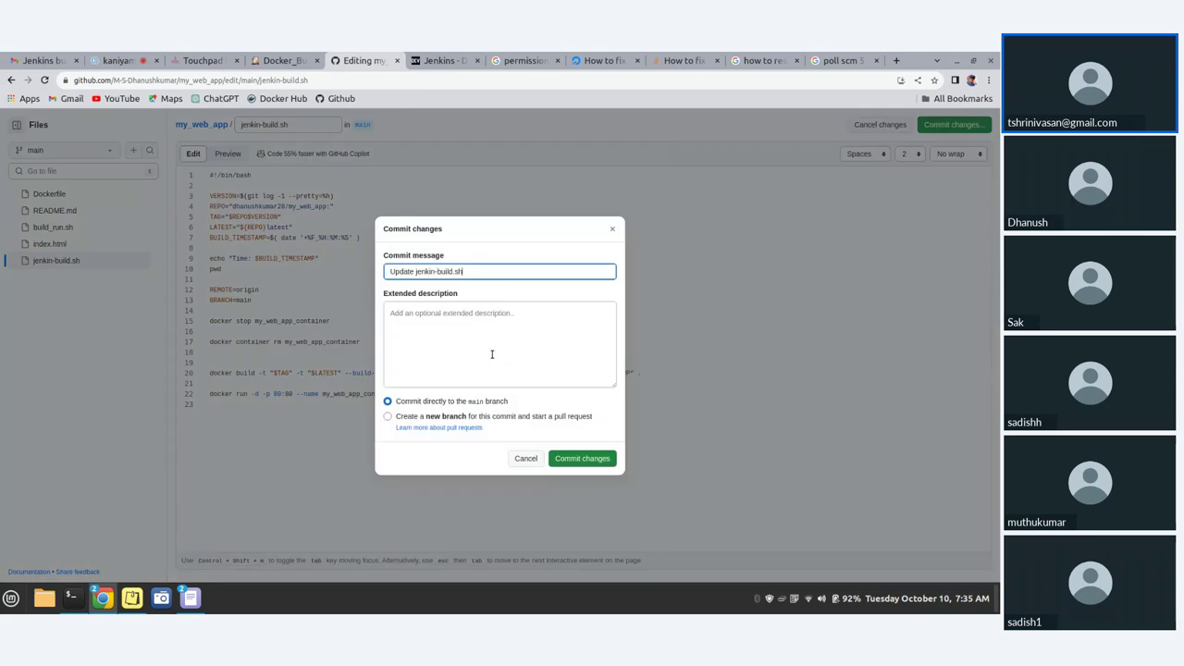
{"action": "left_click", "coordinate": [482, 341]}
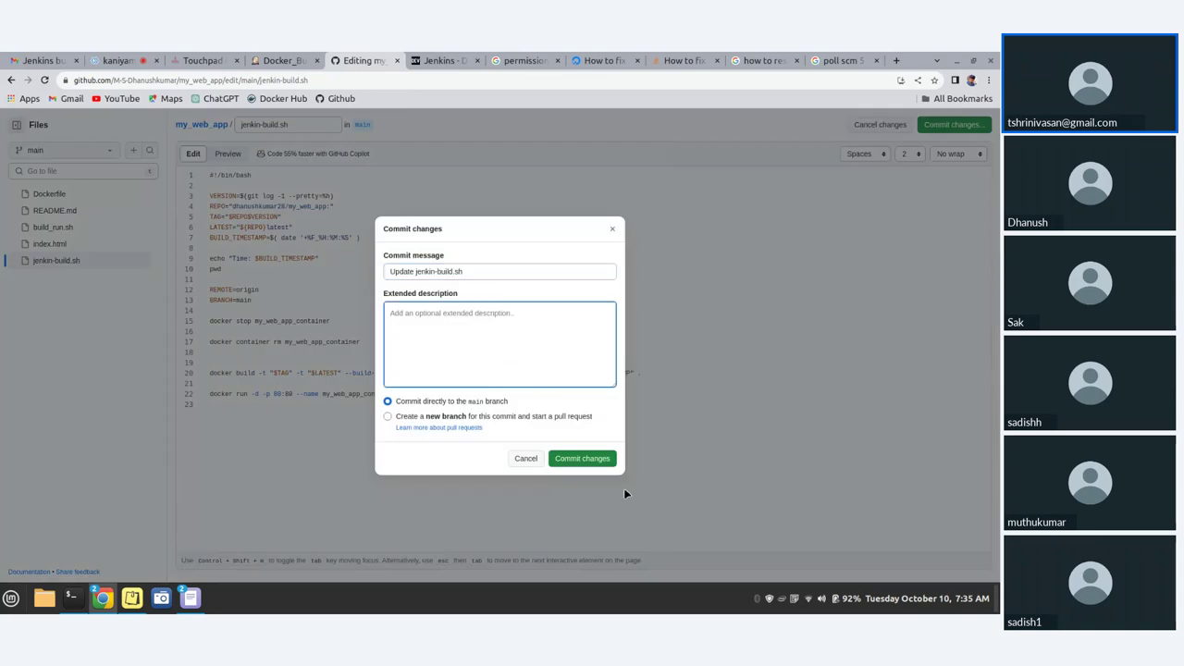
{"action": "left_click", "coordinate": [592, 460]}
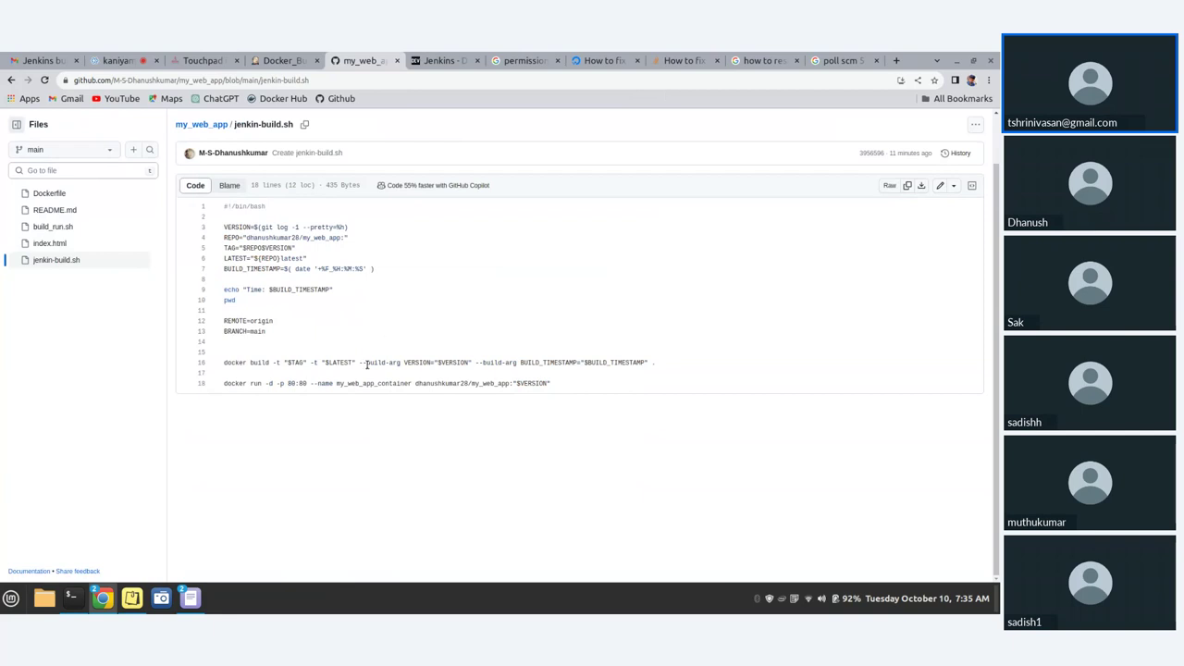
{"action": "scroll", "coordinate": [353, 381], "scroll_direction": "up", "scroll_amount": 1}
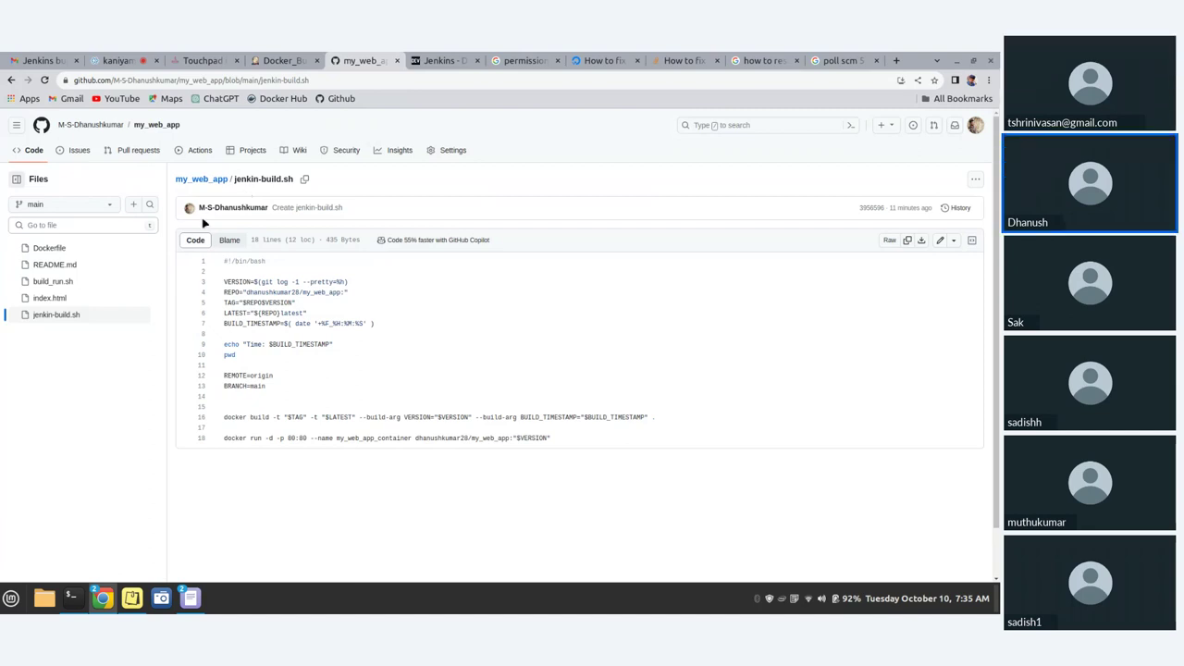
{"action": "mouse_move", "coordinate": [193, 209]}
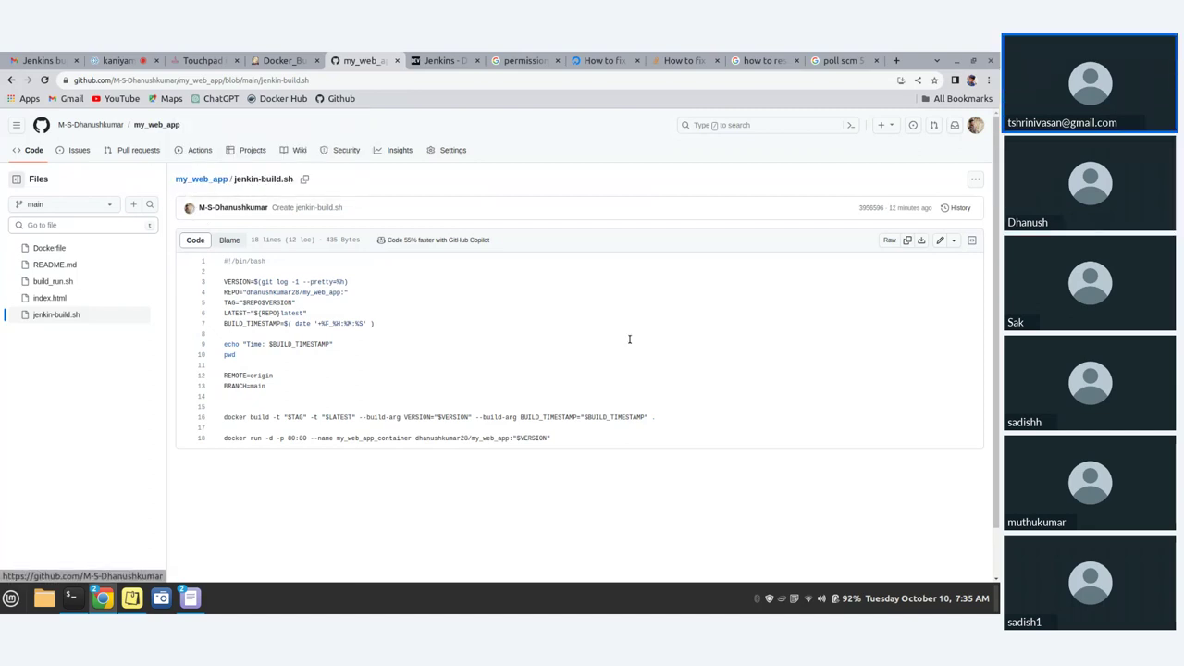
- Go from build #10's console output to the Docker_Build configuration page
{"action": "left_click", "coordinate": [265, 60]}
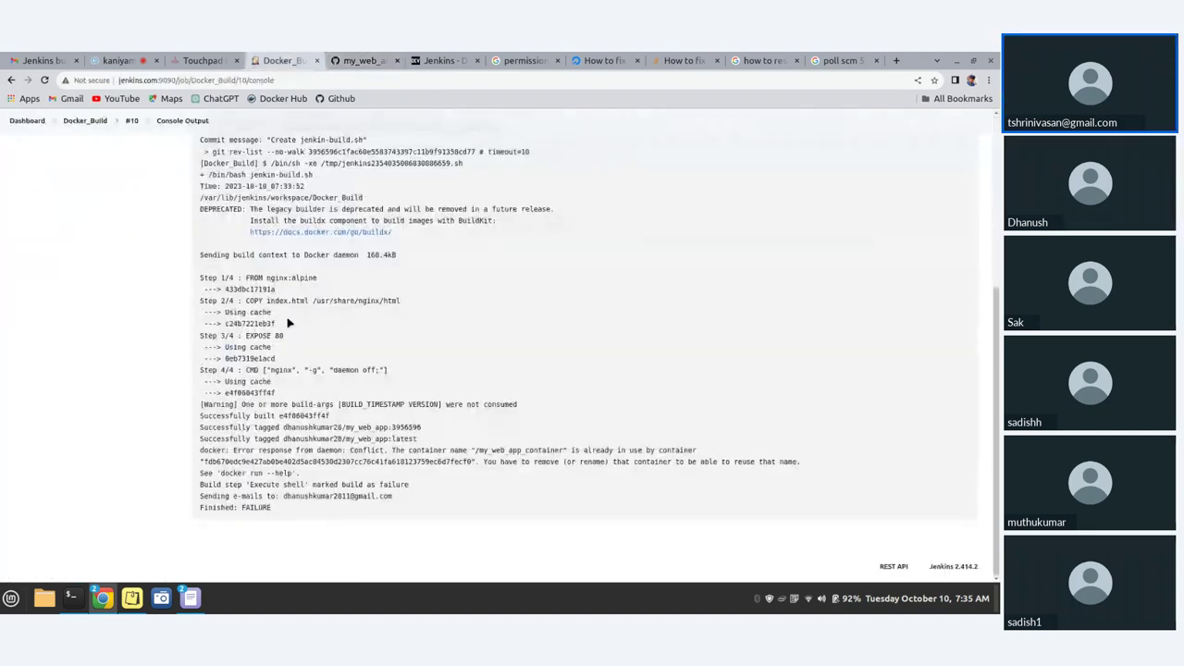
{"action": "scroll", "coordinate": [288, 323], "scroll_direction": "up", "scroll_amount": 3}
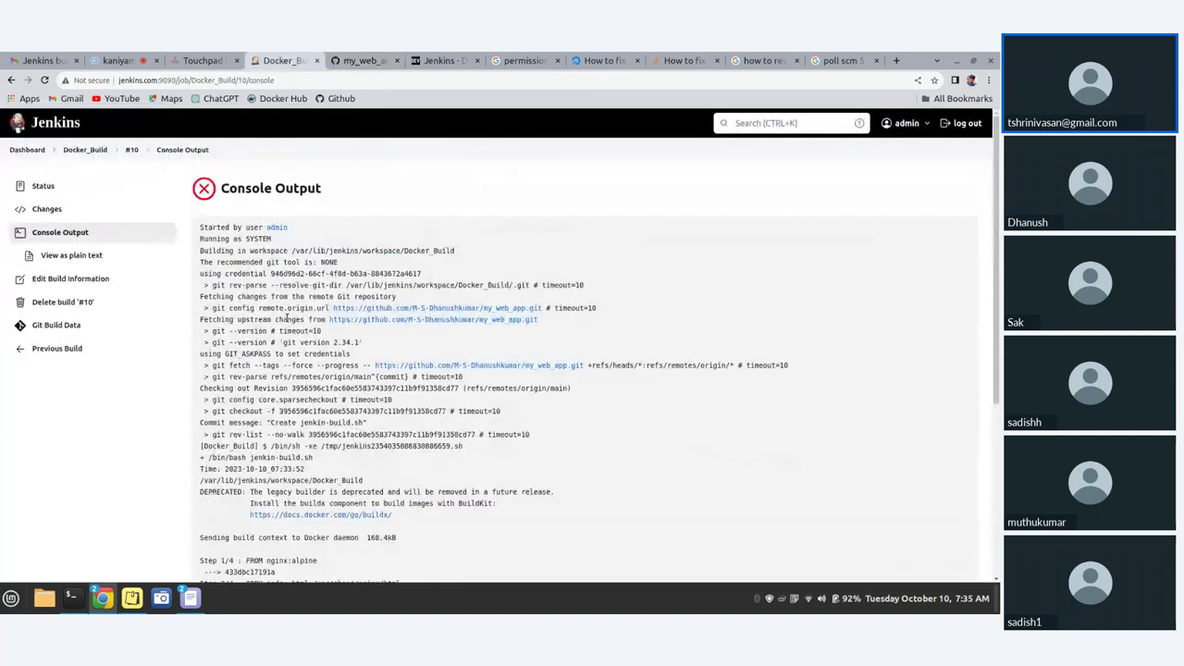
{"action": "left_click", "coordinate": [27, 149]}
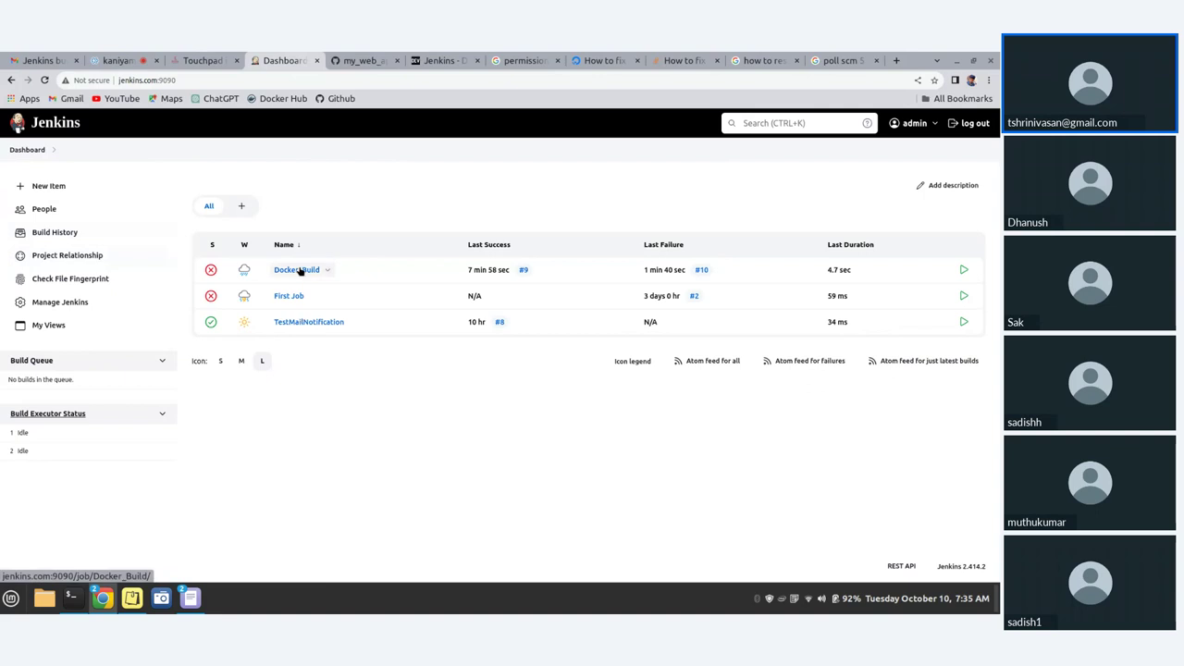
{"action": "left_click", "coordinate": [299, 270]}
{"action": "left_click", "coordinate": [76, 280]}
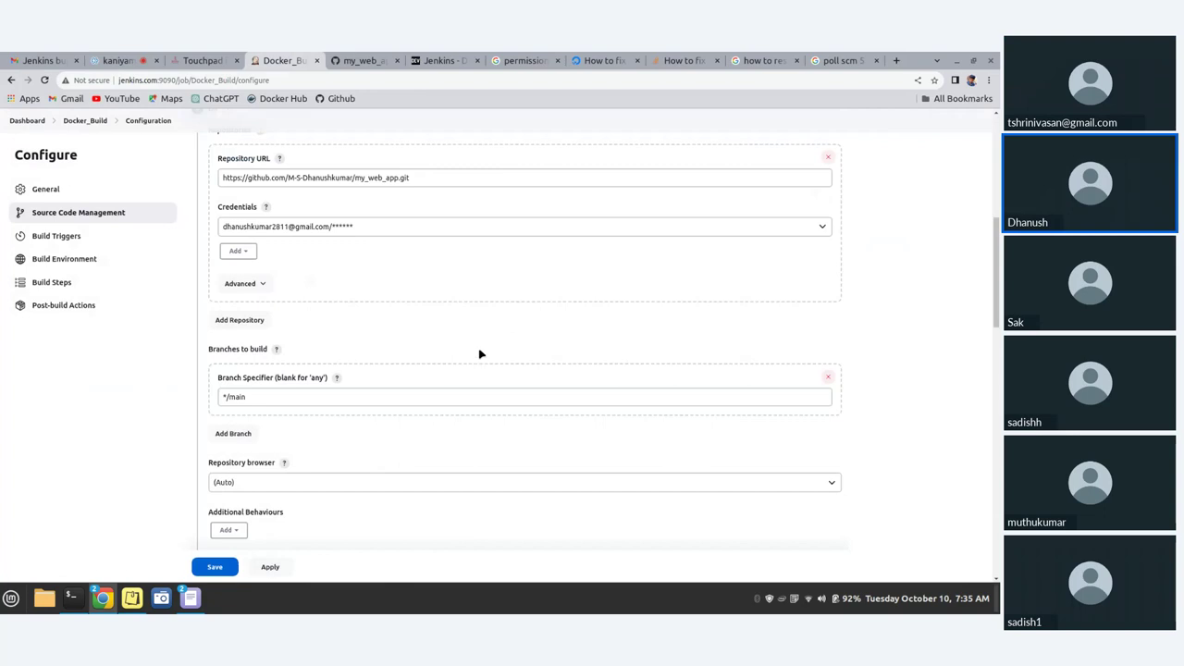
- Change the Poll SCM schedule from H/5 to H/1 * * * *, then apply and save
{"action": "key", "text": "ctrl+f"}
{"action": "key", "text": "Return"}
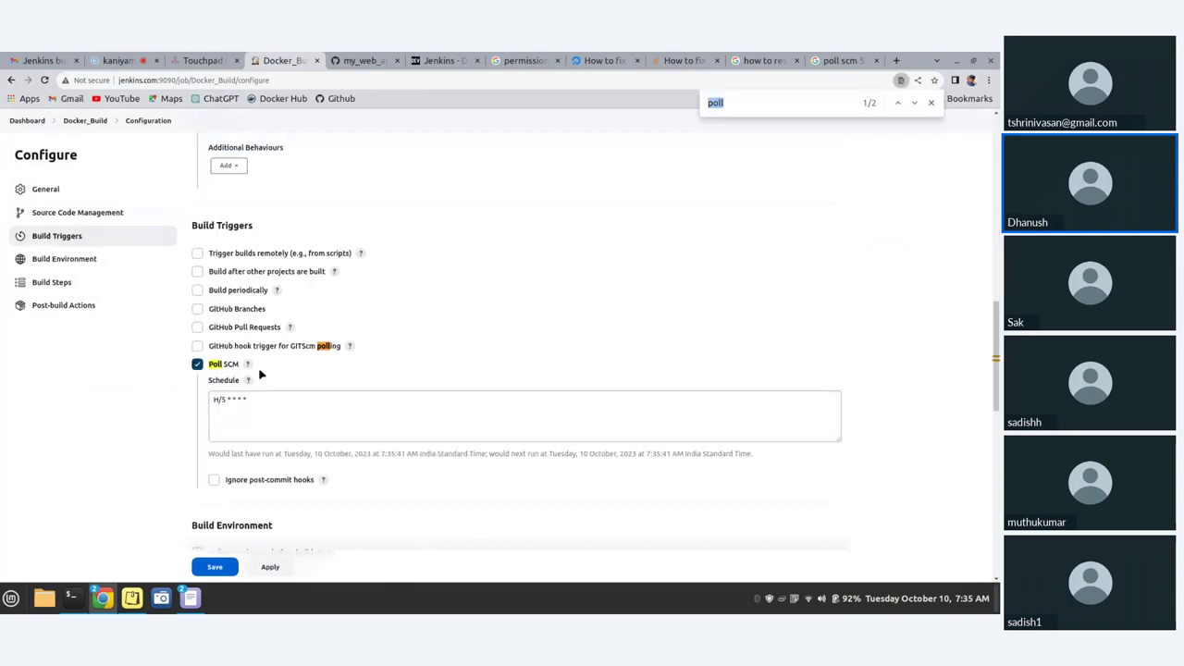
{"action": "left_click", "coordinate": [226, 401]}
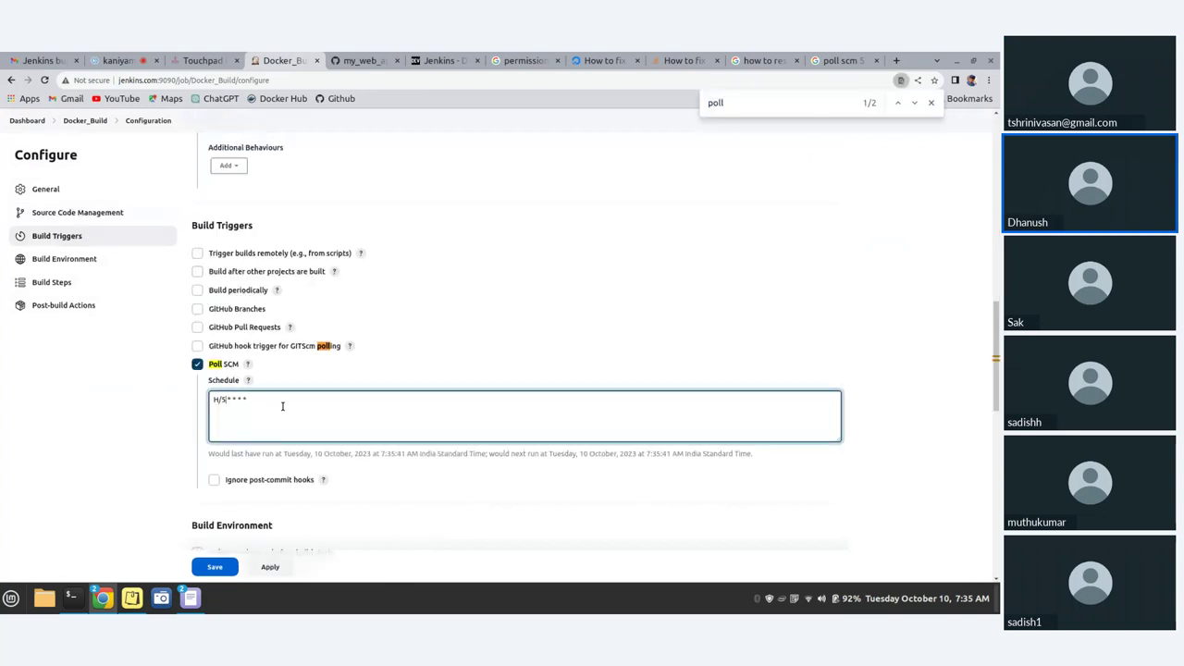
{"action": "key", "text": "BackSpace"}
{"action": "type", "text": "1"}
{"action": "left_click", "coordinate": [269, 567]}
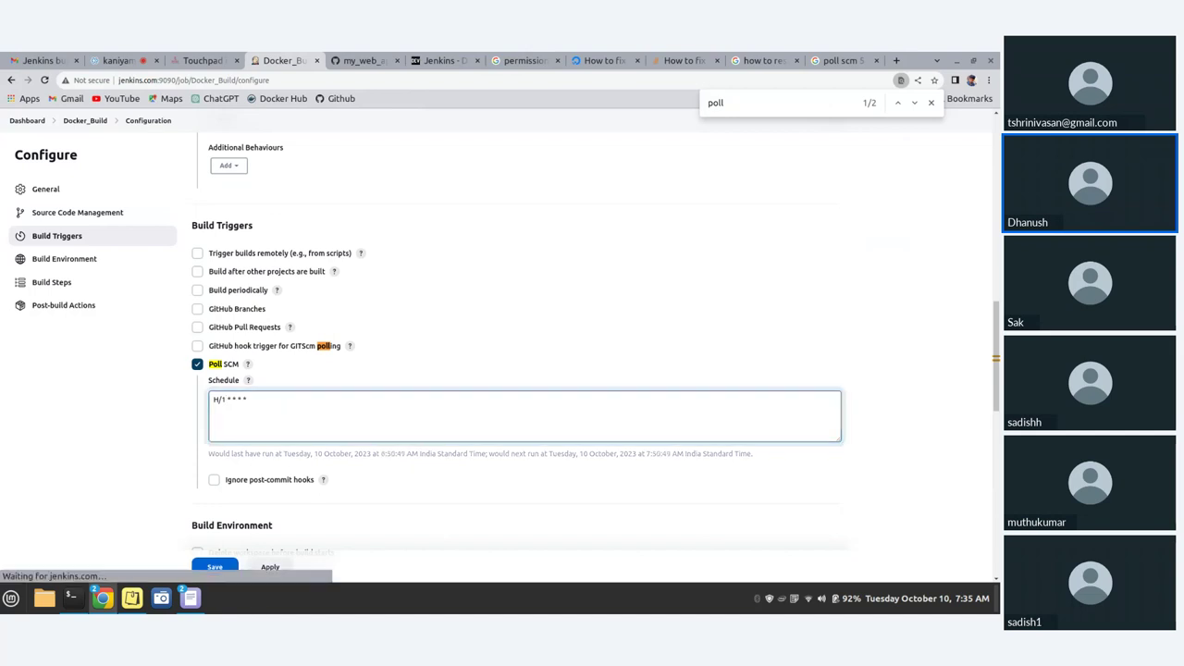
{"action": "left_click", "coordinate": [218, 568]}
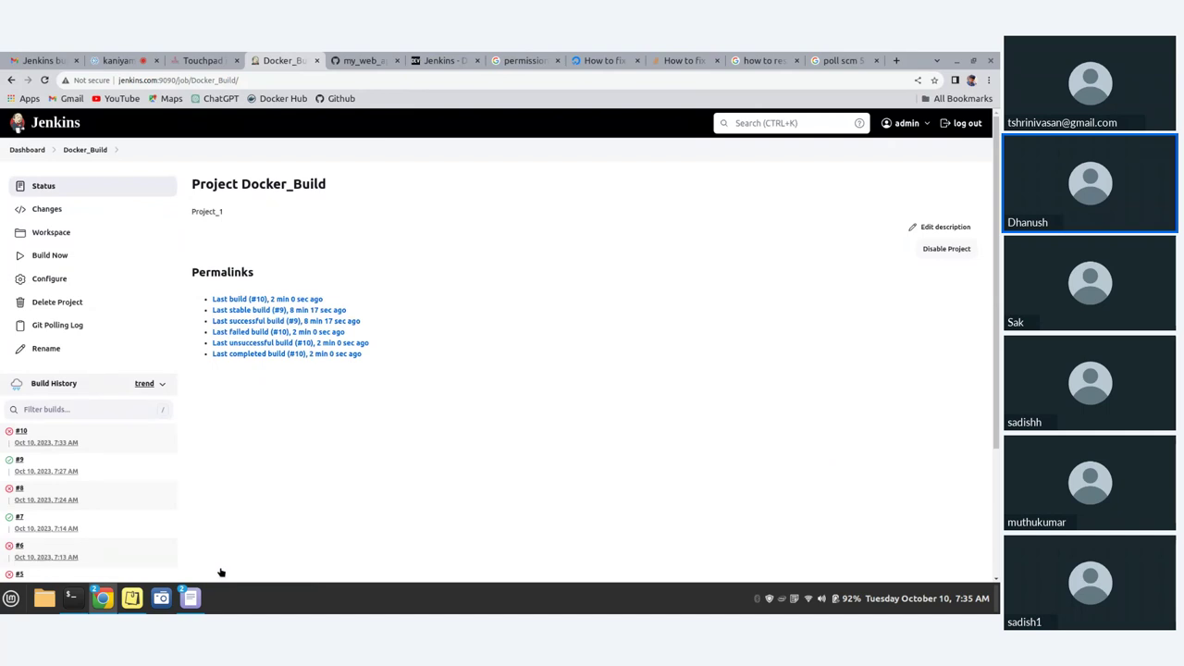
- List the running Docker containers with docker ps in the terminal
{"action": "left_click", "coordinate": [75, 599]}
{"action": "left_click", "coordinate": [74, 598]}
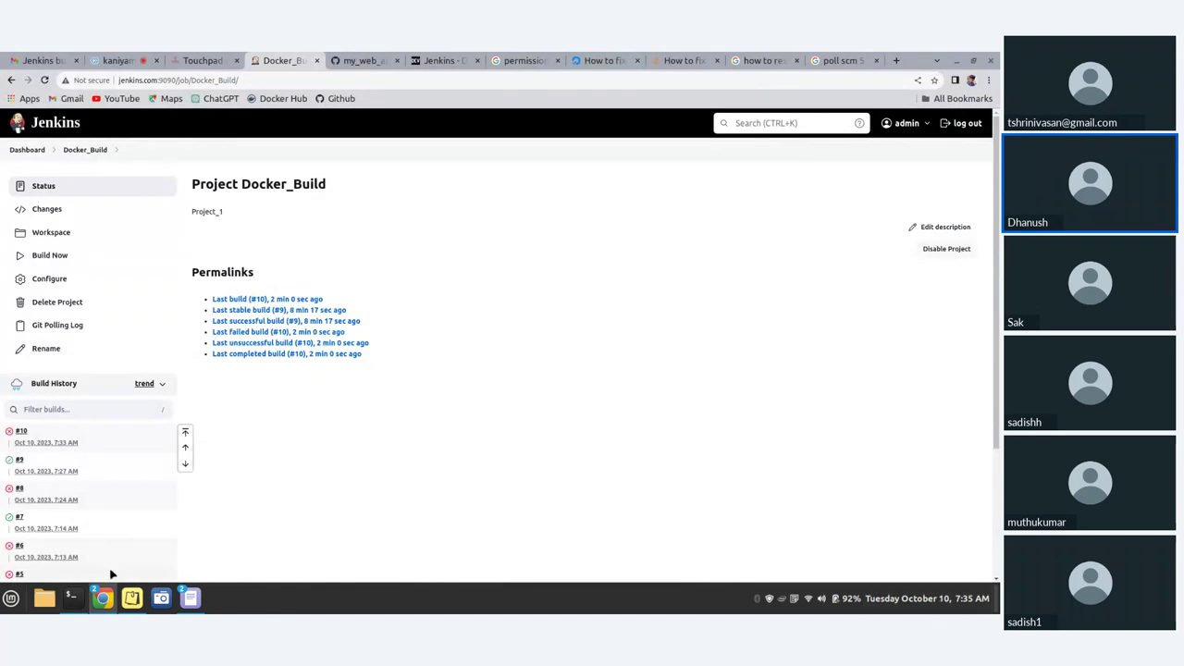
{"action": "left_click", "coordinate": [70, 606]}
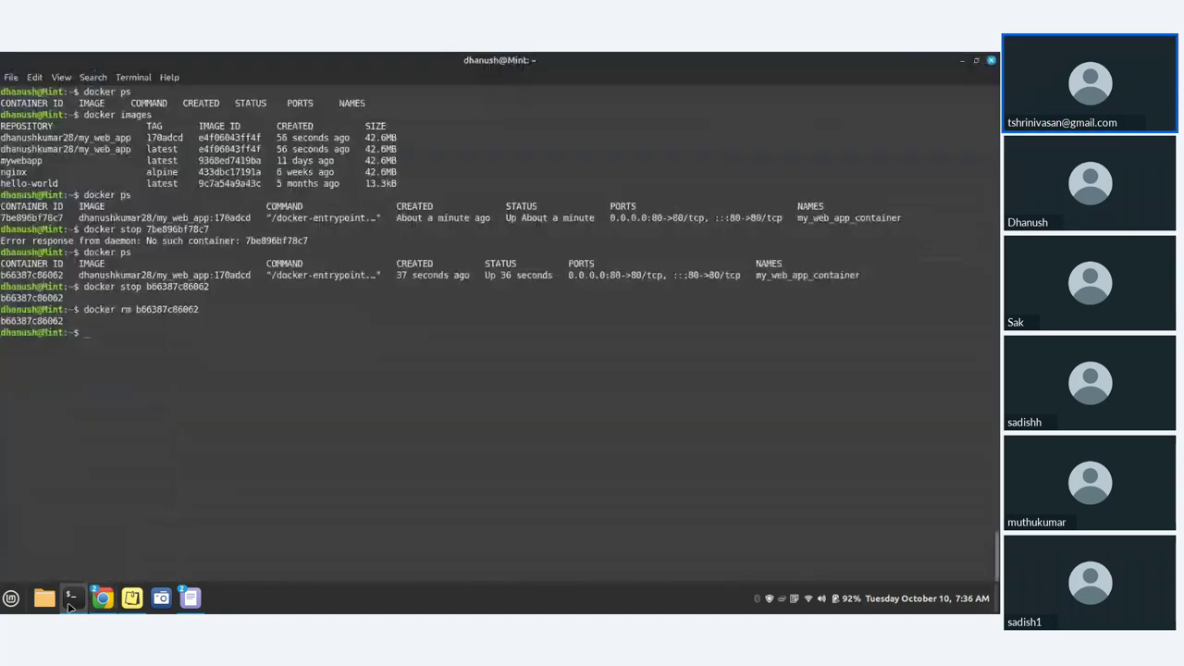
{"action": "left_click", "coordinate": [70, 607]}
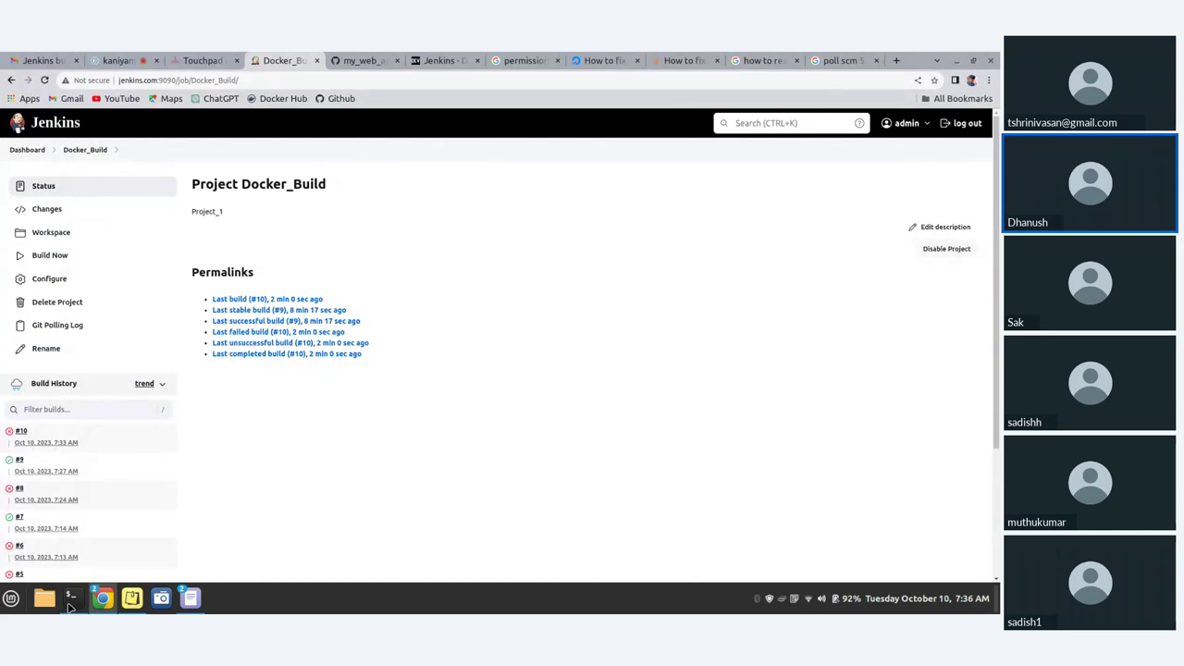
{"action": "left_click", "coordinate": [70, 607]}
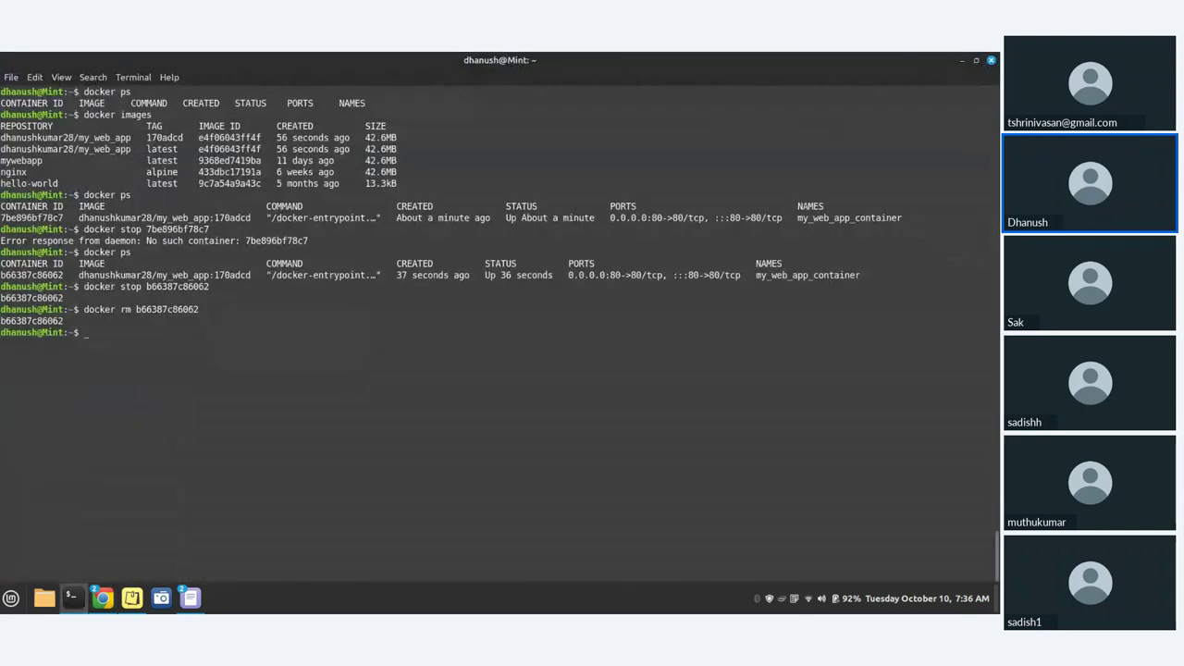
{"action": "type", "text": "docker ps"}
{"action": "key", "text": "Return"}
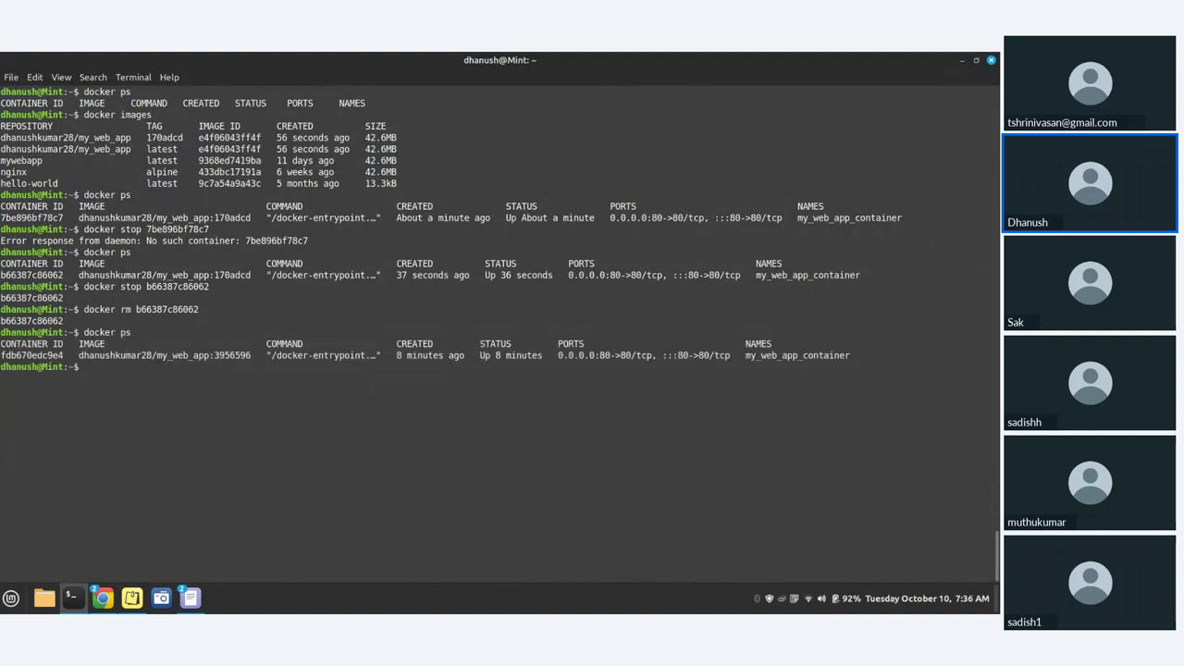
- Prepare a docker stop with the container's ID, abandon it, and return to Jenkins
{"action": "type", "text": "docker stop"}
{"action": "double_click", "coordinate": [52, 355]}
{"action": "key", "text": "ctrl+c"}
{"action": "left_click", "coordinate": [166, 367]}
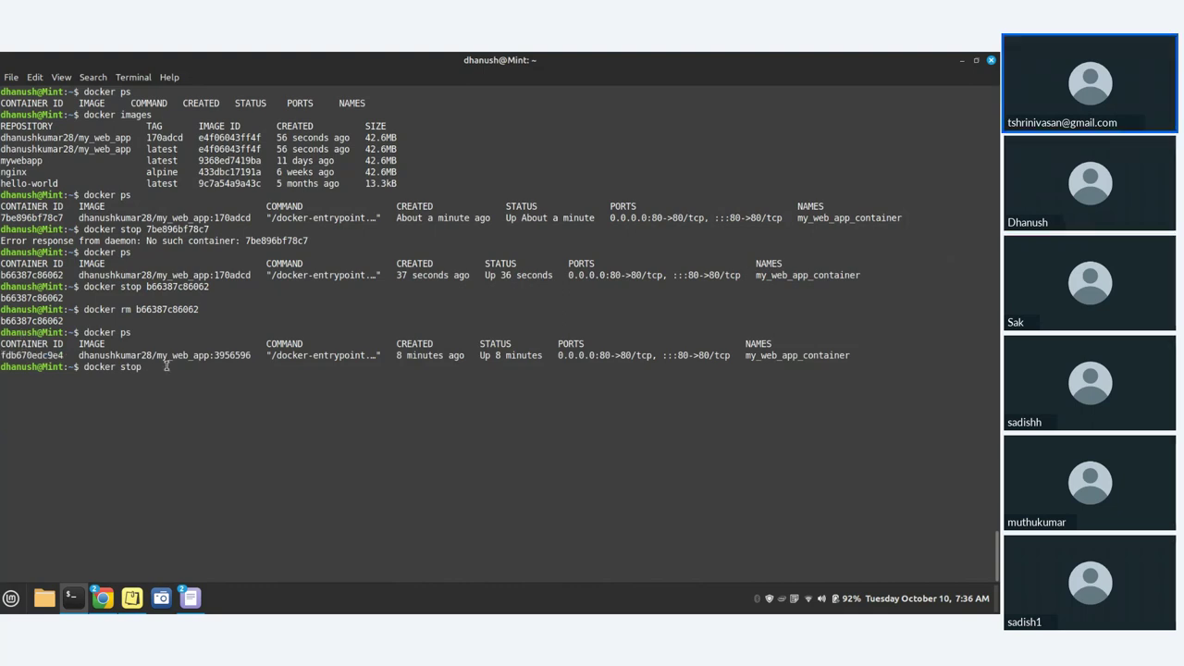
{"action": "middle_click", "coordinate": [166, 367]}
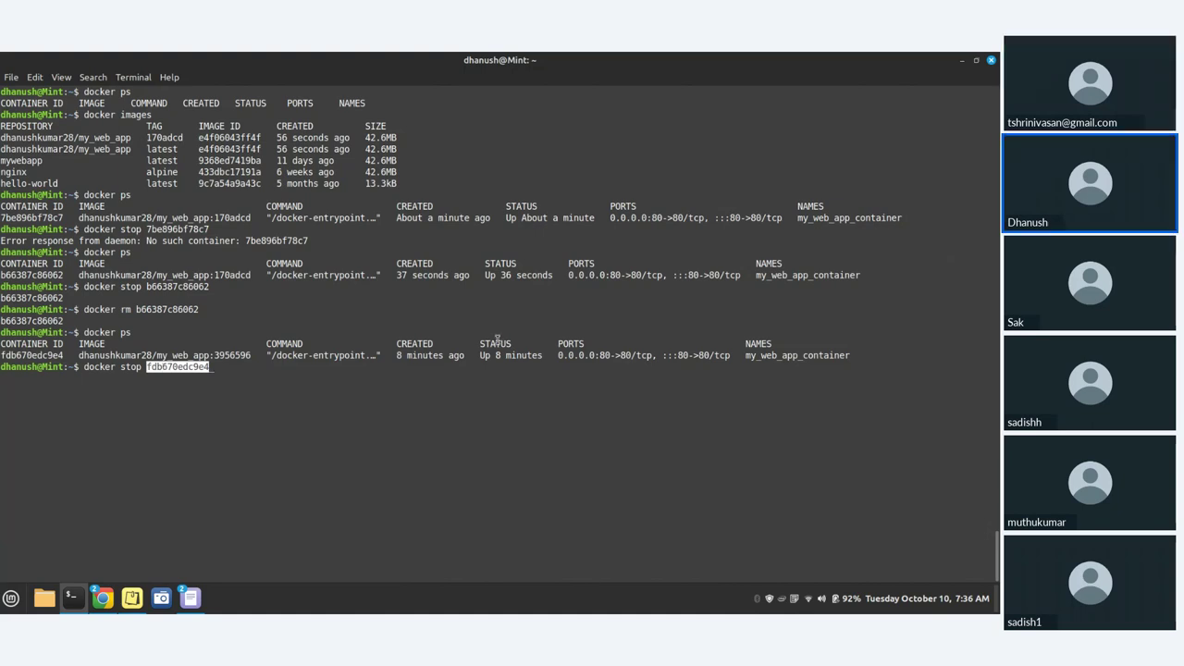
{"action": "key", "text": "BackSpace"}
{"action": "key", "text": "BackSpace"}
{"action": "key", "text": "BackSpace"}
{"action": "key", "text": "BackSpace"}
{"action": "key", "text": "BackSpace"}
{"action": "key", "text": "BackSpace"}
{"action": "key", "text": "BackSpace"}
{"action": "key", "text": "BackSpace"}
{"action": "key", "text": "BackSpace"}
{"action": "key", "text": "BackSpace"}
{"action": "key", "text": "BackSpace"}
{"action": "key", "text": "BackSpace"}
{"action": "key", "text": "BackSpace"}
{"action": "key", "text": "BackSpace"}
{"action": "key", "text": "BackSpace"}
{"action": "key", "text": "BackSpace"}
{"action": "key", "text": "BackSpace"}
{"action": "key", "text": "BackSpace"}
{"action": "key", "text": "BackSpace"}
{"action": "key", "text": "BackSpace"}
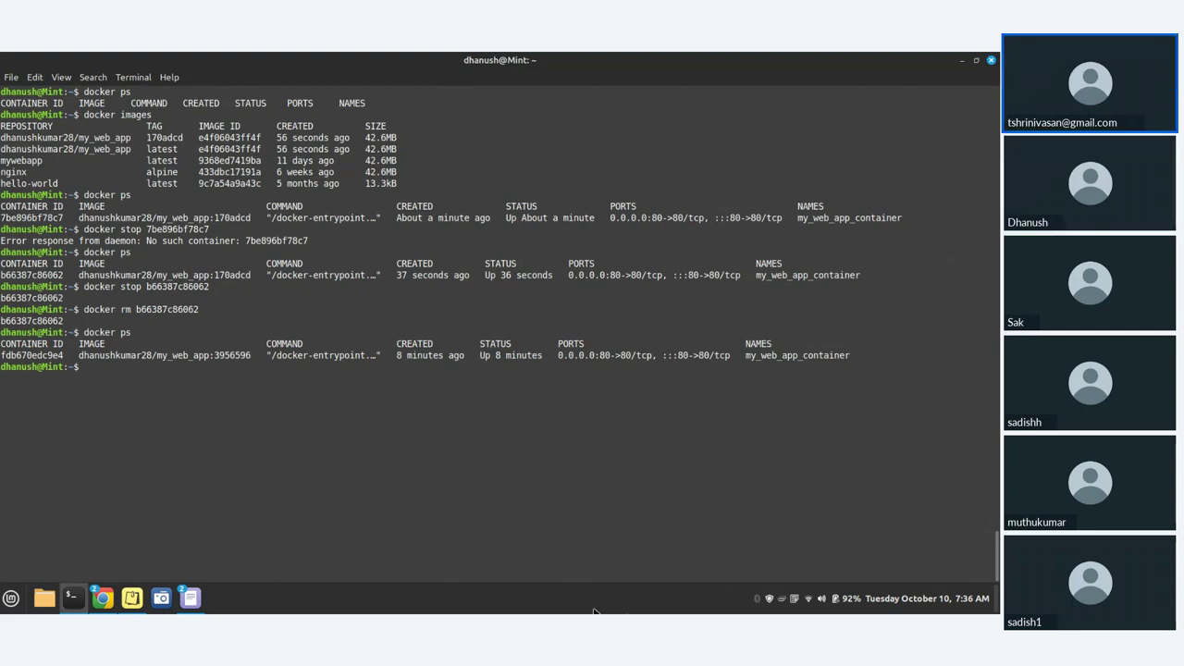
{"action": "mouse_move", "coordinate": [70, 611]}
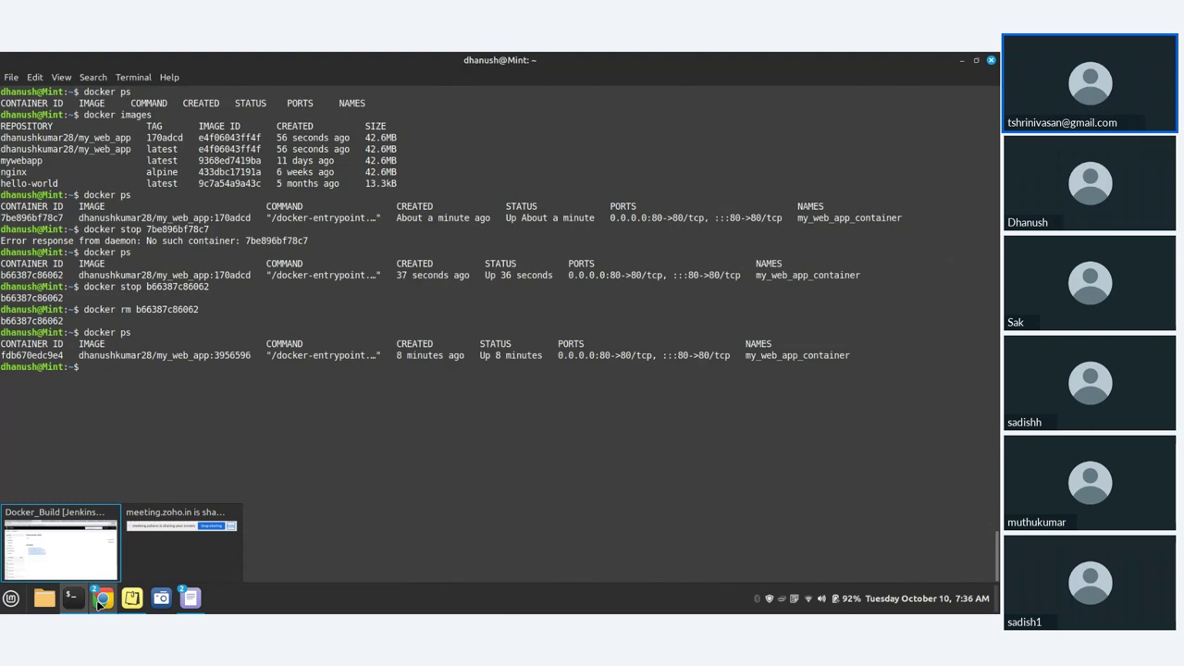
{"action": "left_click", "coordinate": [61, 551]}
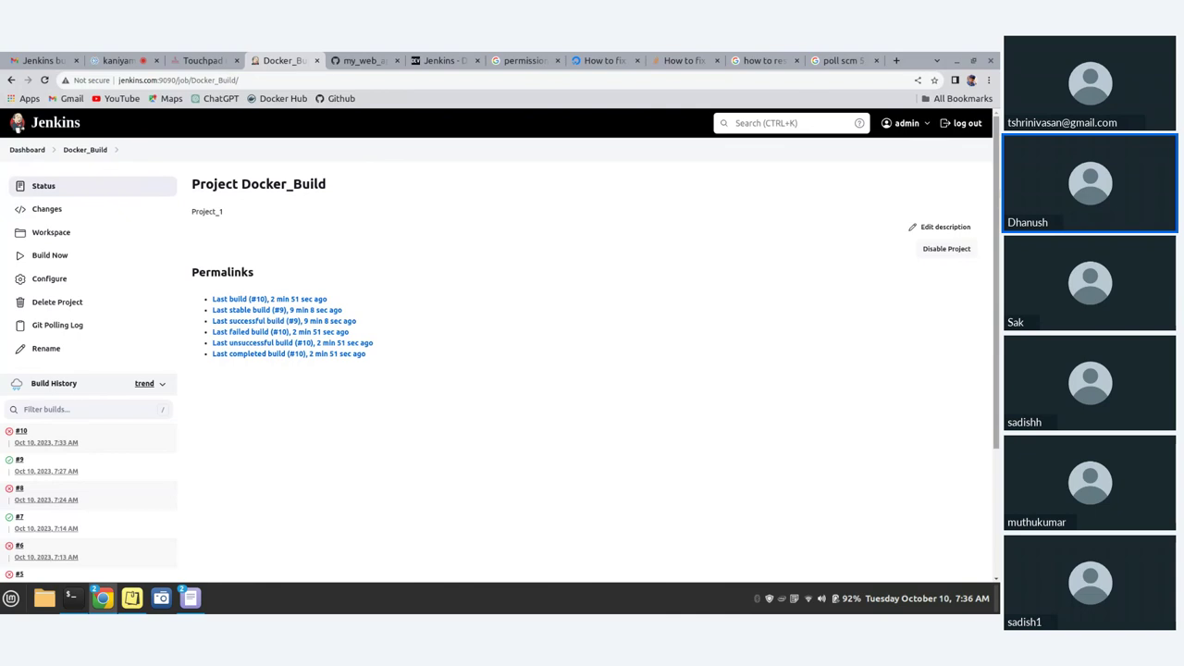
{"action": "mouse_move", "coordinate": [907, 123]}
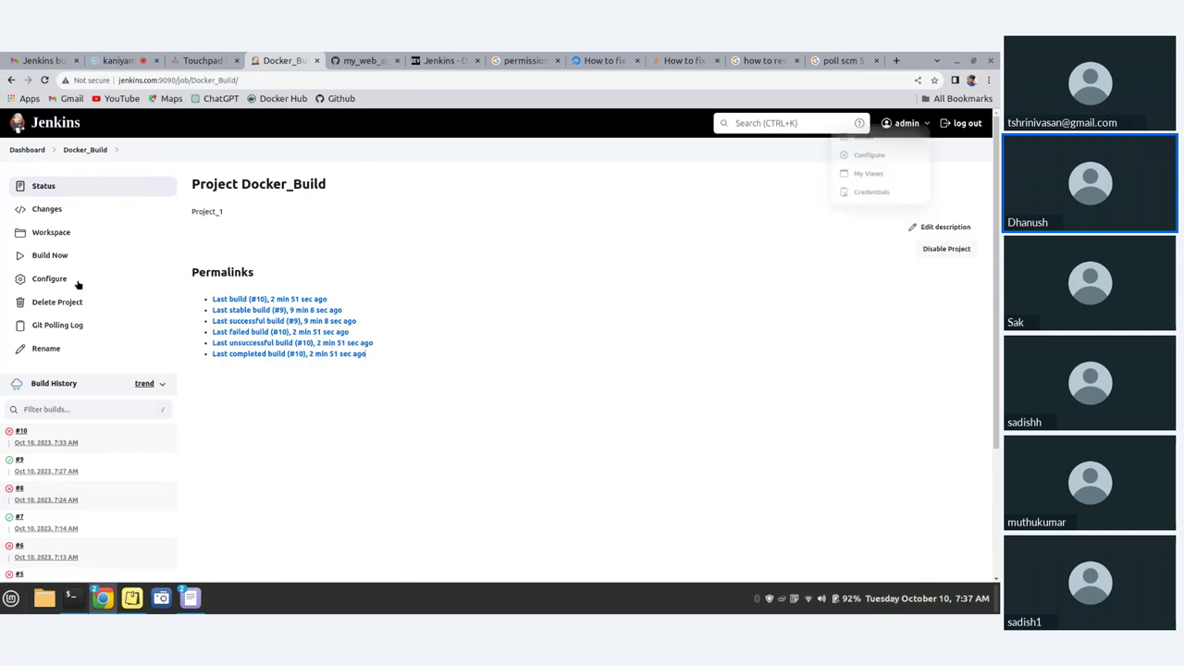
{"action": "left_click", "coordinate": [43, 82]}
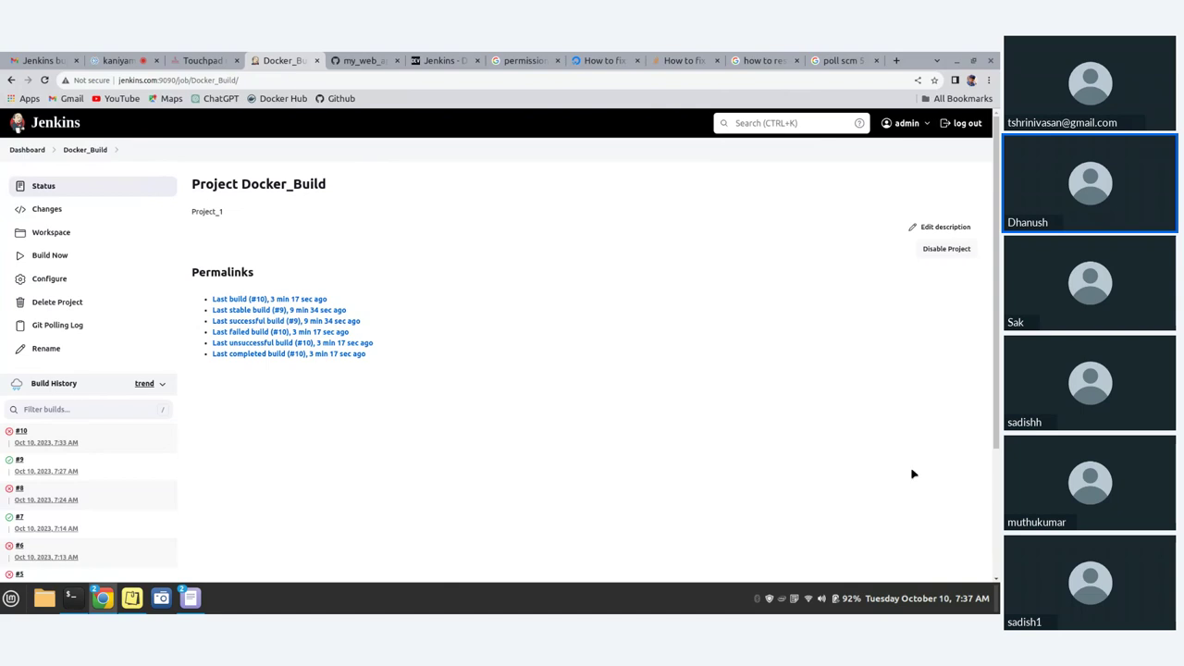
{"action": "scroll", "coordinate": [96, 509], "scroll_direction": "down", "scroll_amount": 4}
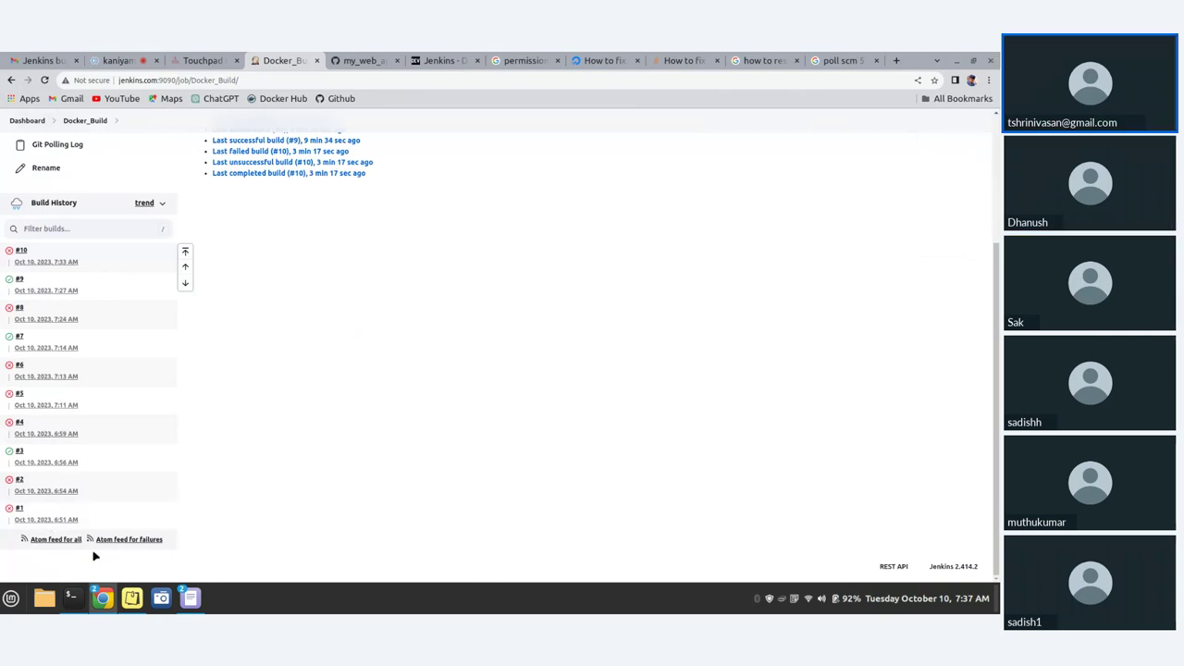
{"action": "scroll", "coordinate": [114, 523], "scroll_direction": "up", "scroll_amount": 3}
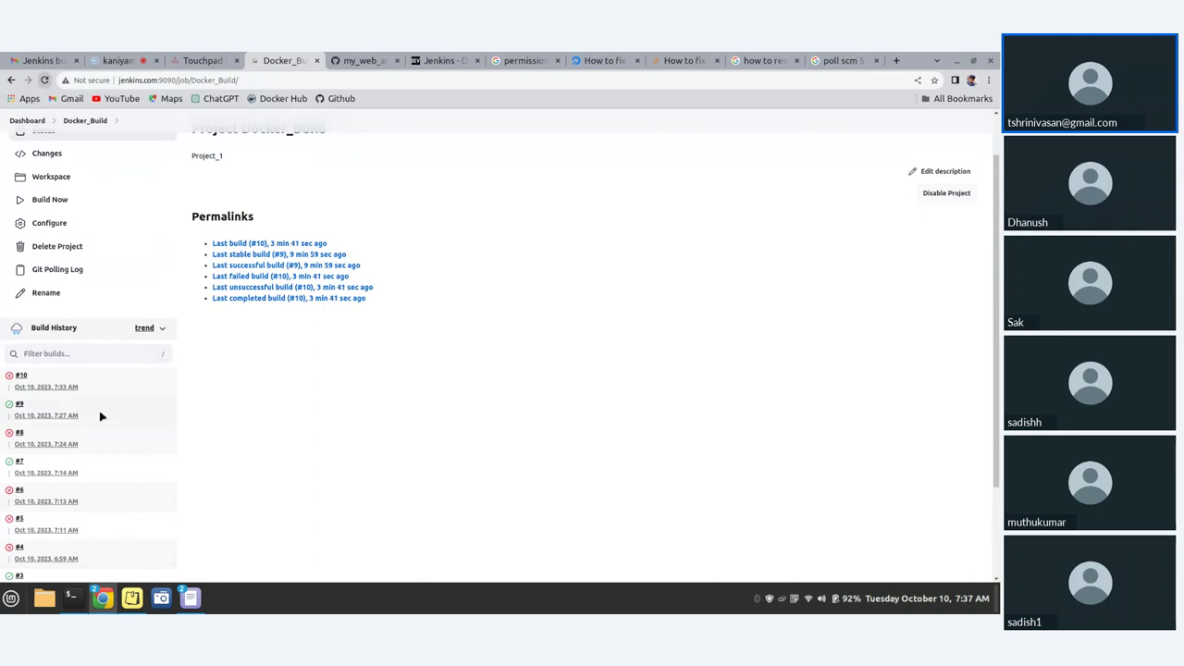
{"action": "mouse_move", "coordinate": [102, 416]}
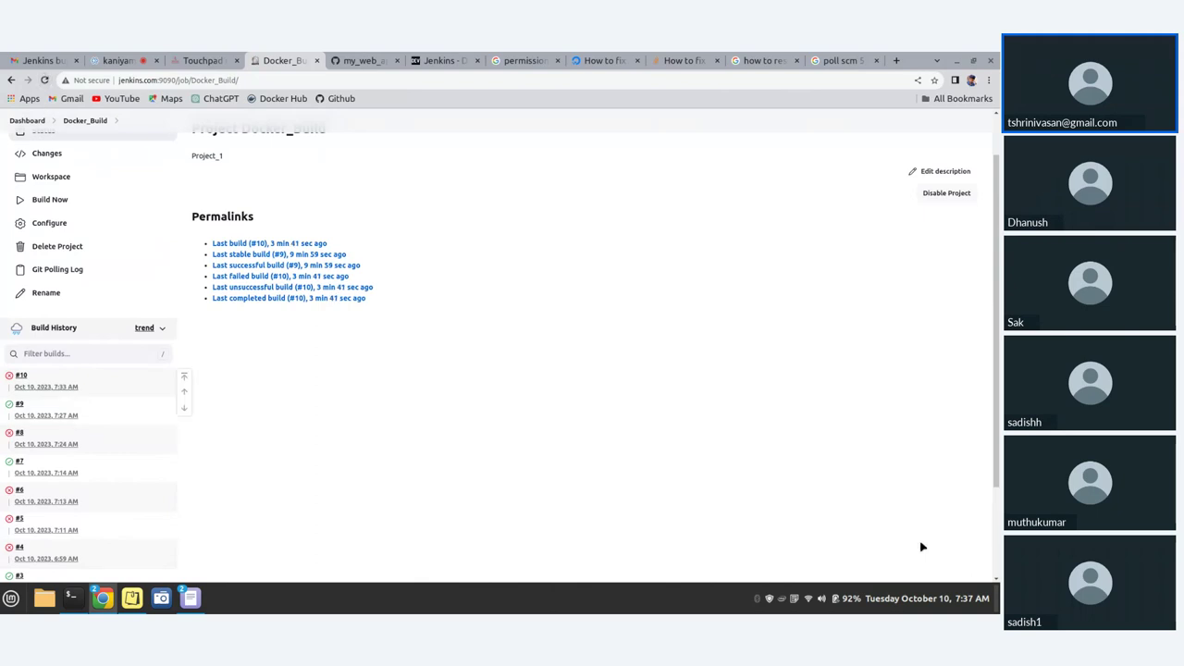
{"action": "mouse_move", "coordinate": [979, 598]}
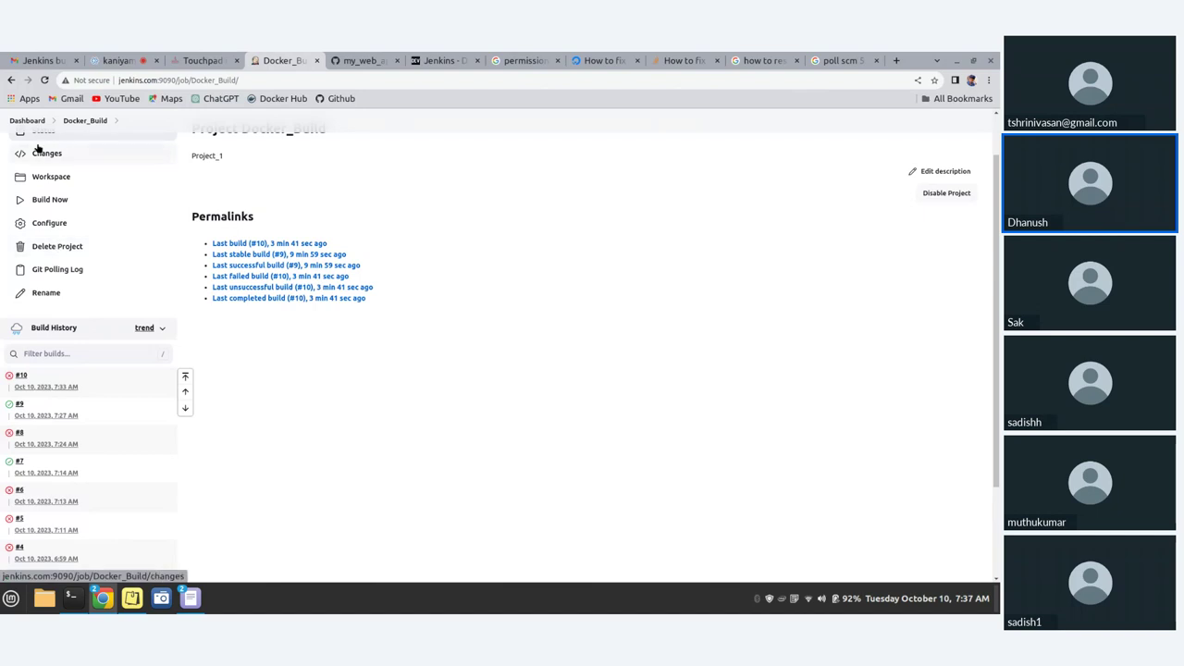
{"action": "scroll", "coordinate": [37, 148], "scroll_direction": "up", "scroll_amount": 1}
{"action": "left_click", "coordinate": [45, 80]}
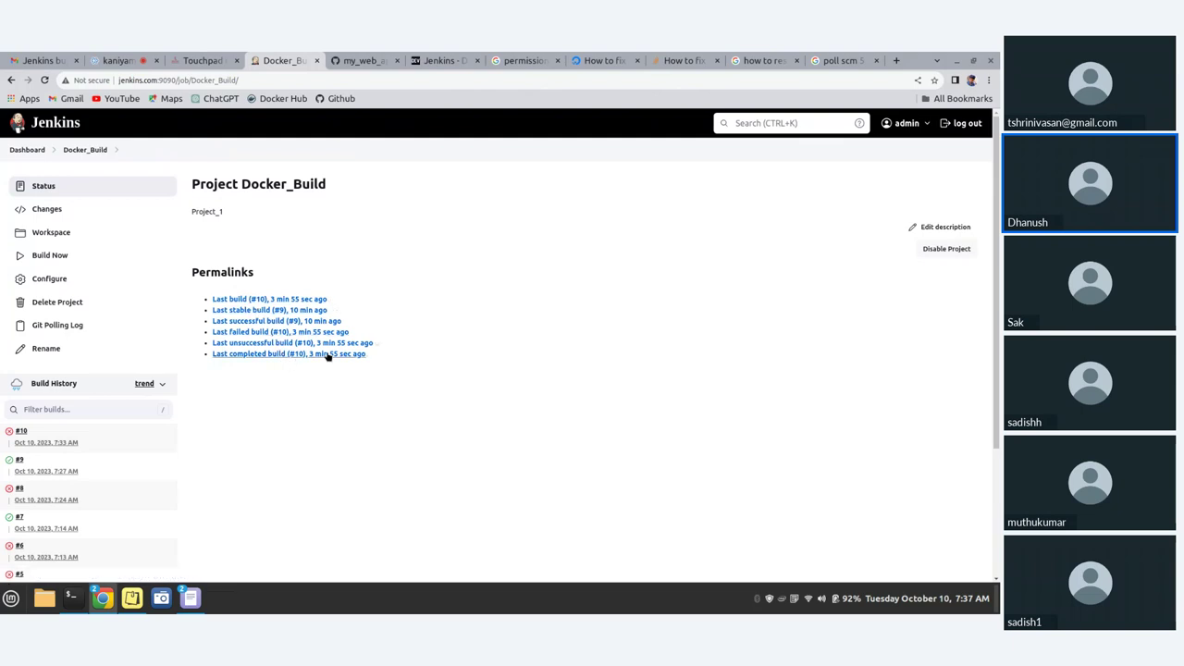
{"action": "left_click", "coordinate": [374, 357]}
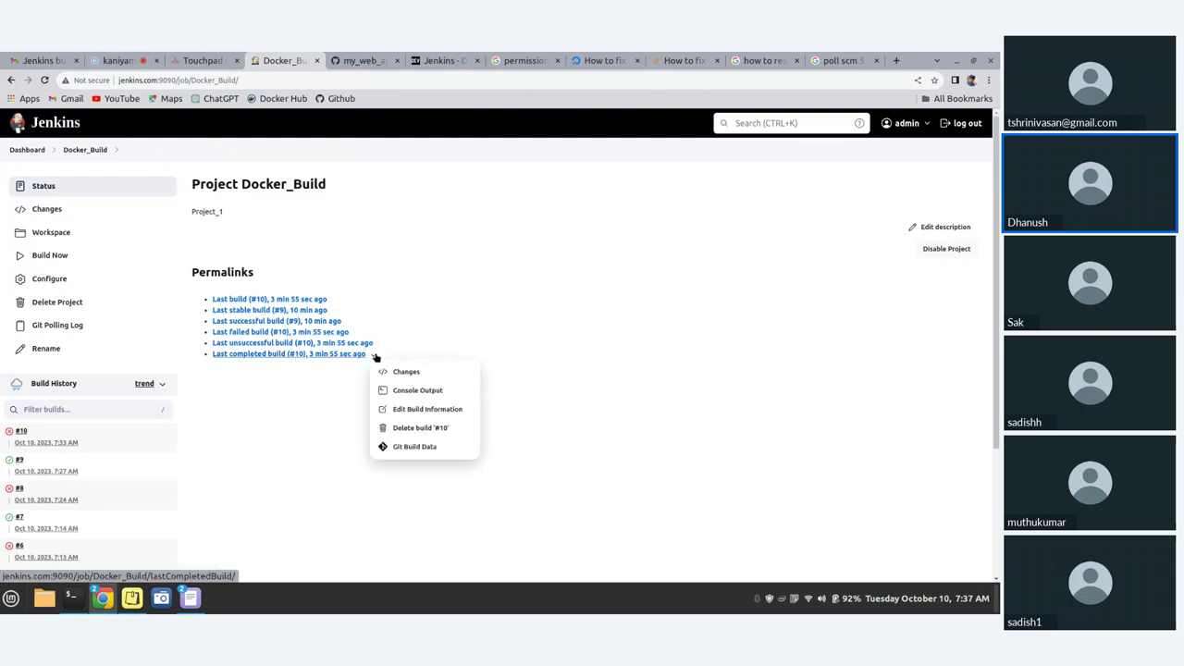
{"action": "left_click", "coordinate": [214, 518]}
{"action": "left_click", "coordinate": [47, 82]}
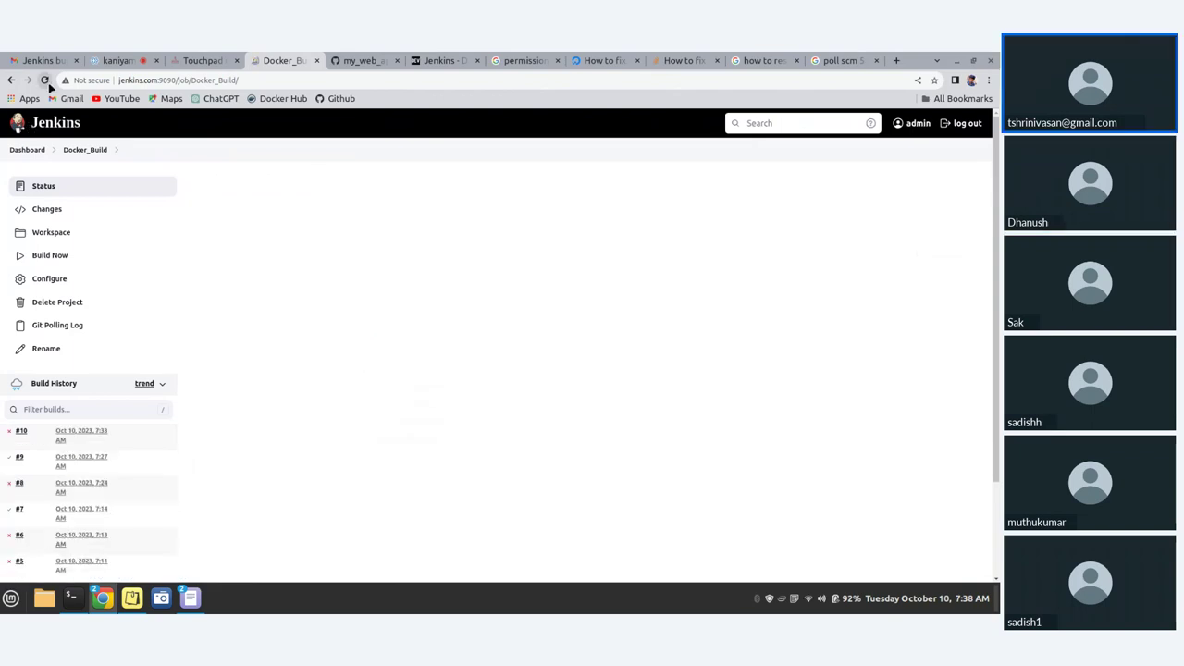
{"action": "right_click", "coordinate": [20, 433]}
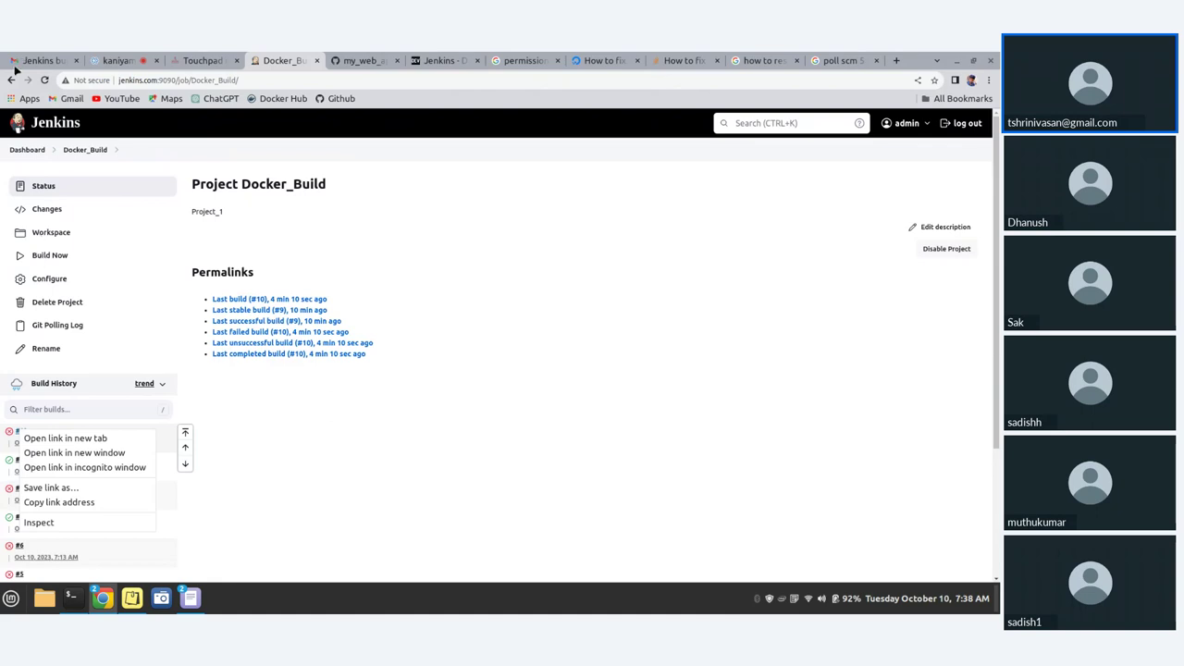
- Open Docker_Build's configuration and locate the Poll SCM schedule field
{"action": "left_click", "coordinate": [58, 280]}
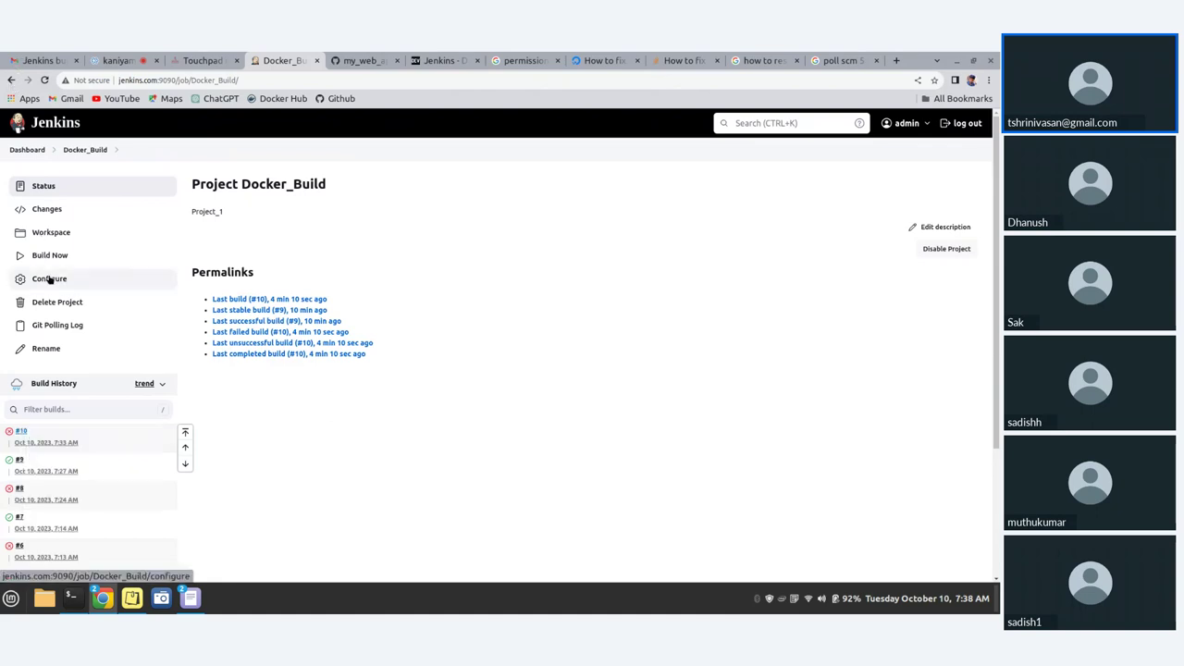
{"action": "left_click", "coordinate": [52, 278]}
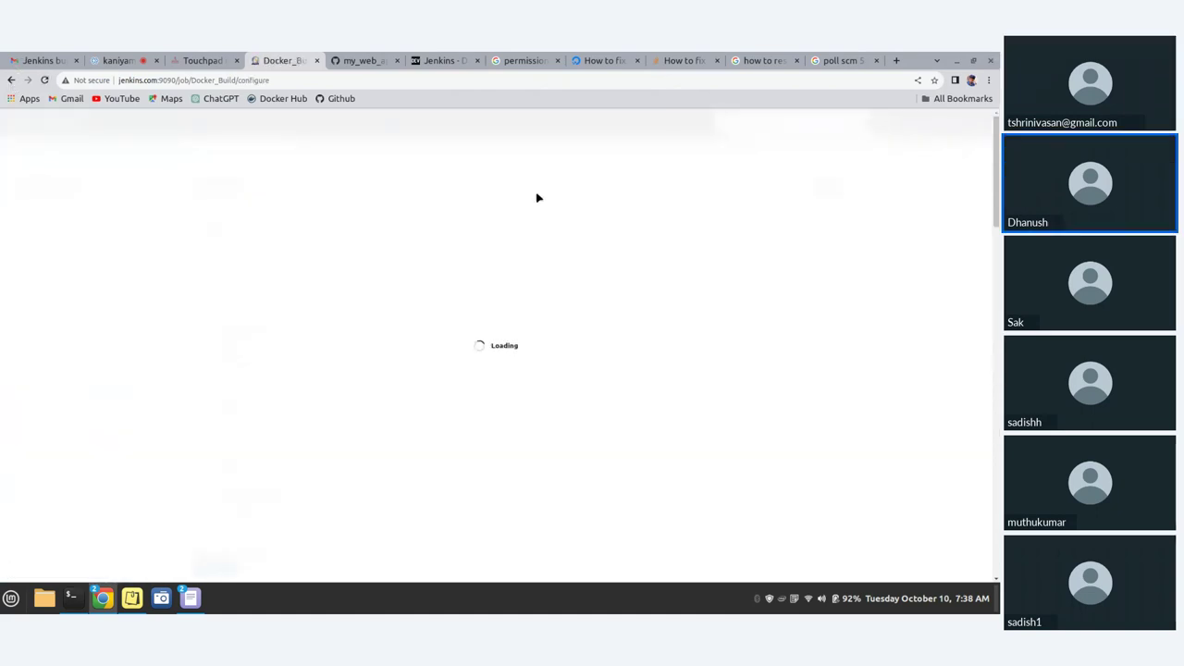
{"action": "scroll", "coordinate": [540, 370], "scroll_direction": "down", "scroll_amount": 15}
{"action": "scroll", "coordinate": [406, 384], "scroll_direction": "up", "scroll_amount": 3}
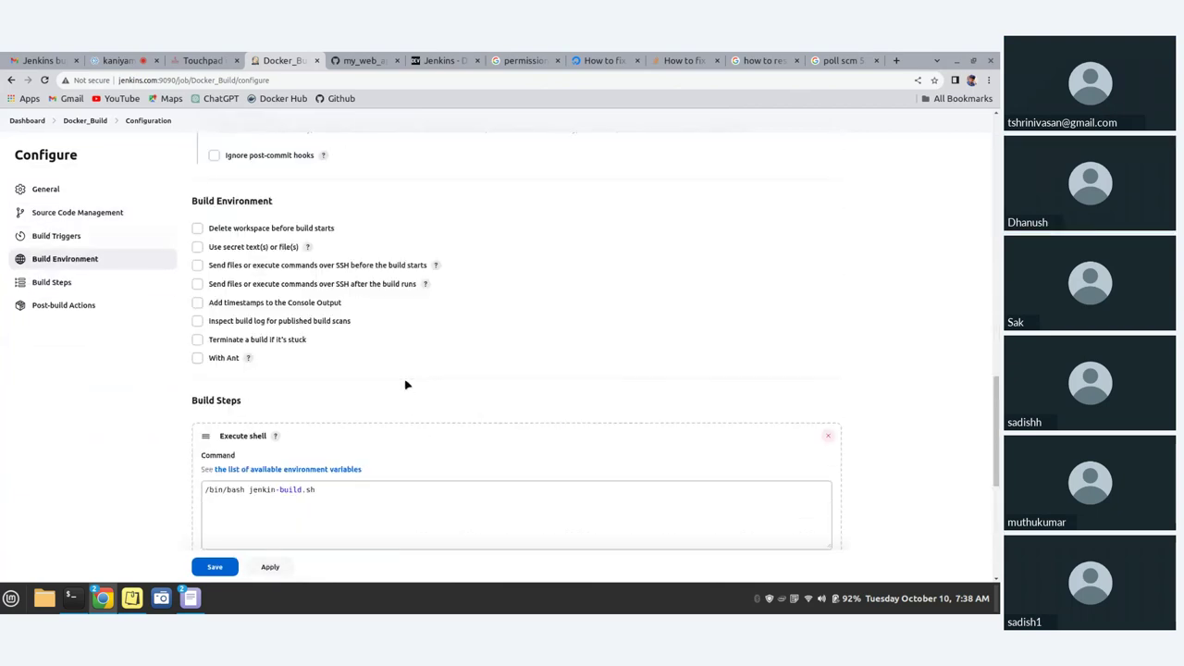
{"action": "key", "text": "ctrl+f"}
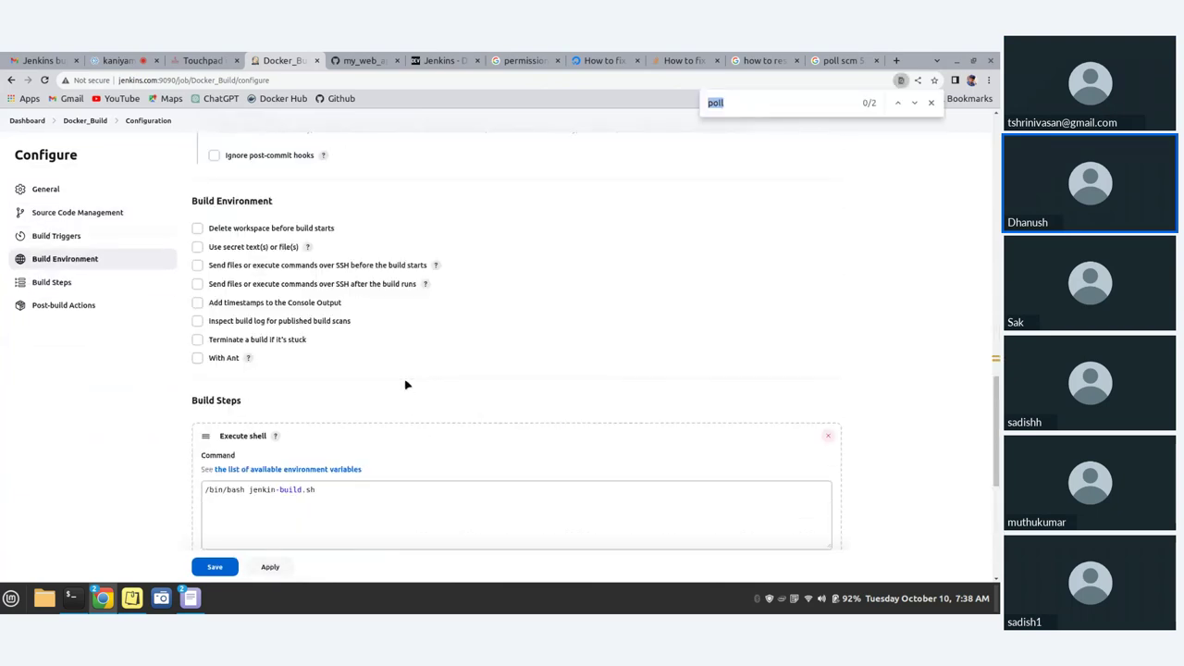
{"action": "left_click", "coordinate": [242, 402]}
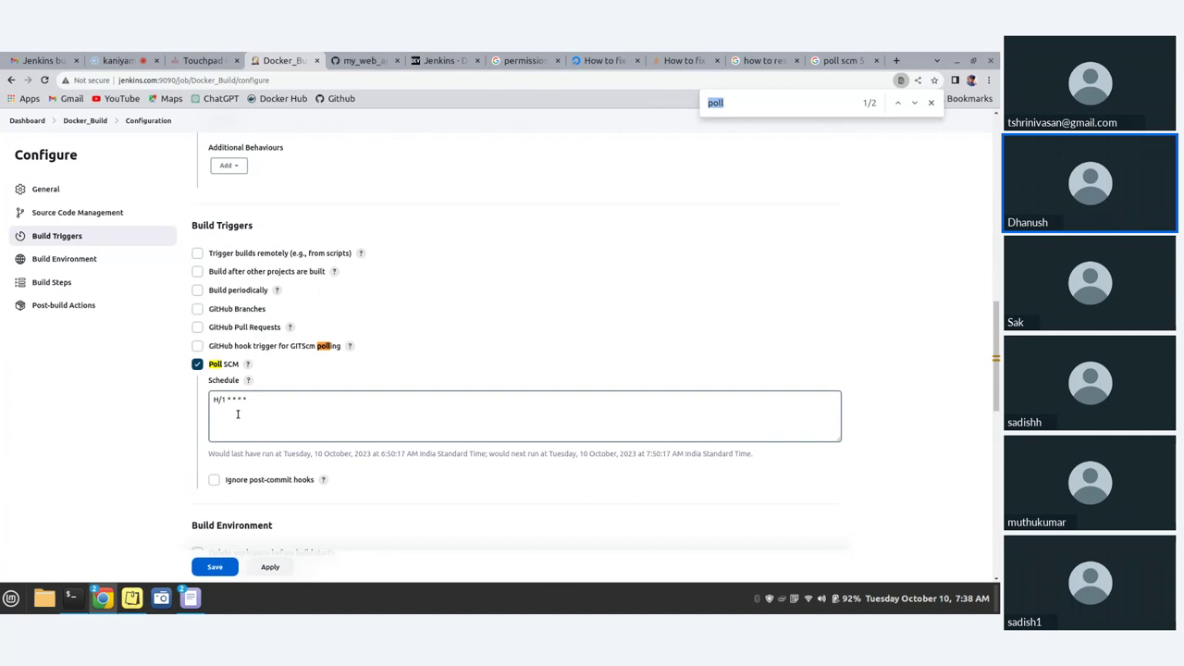
{"action": "scroll", "coordinate": [237, 424], "scroll_direction": "down", "scroll_amount": 3}
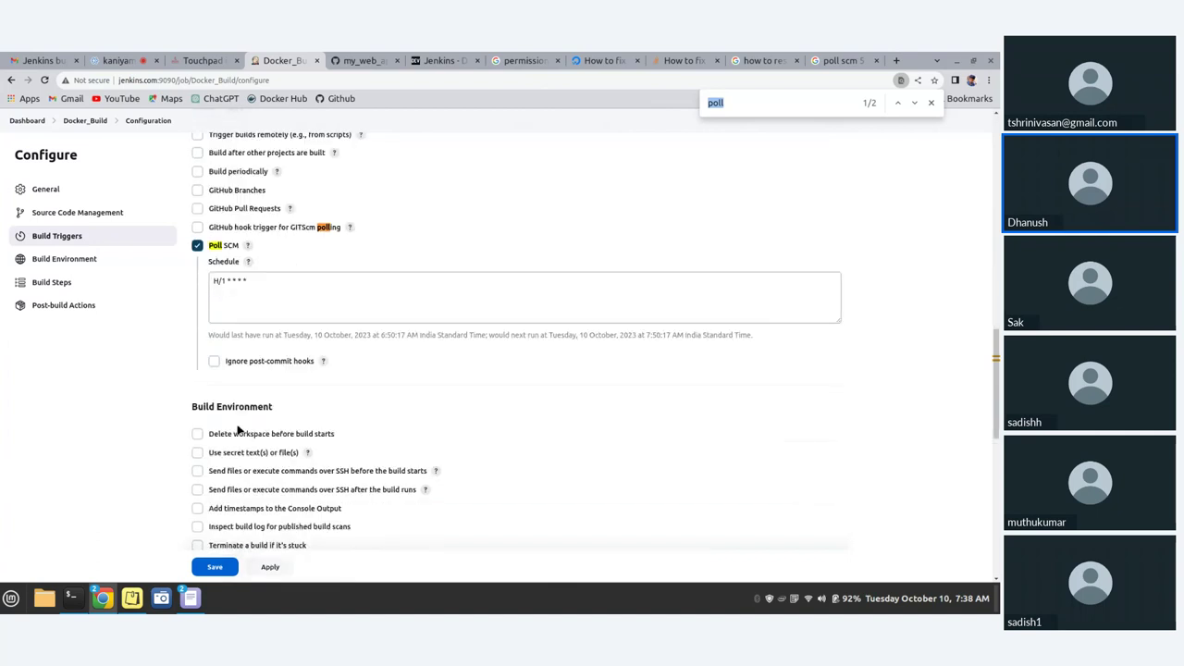
- Change the Poll SCM schedule from 'H/1 * * * *' to '* * * * *'
{"action": "left_click", "coordinate": [260, 275]}
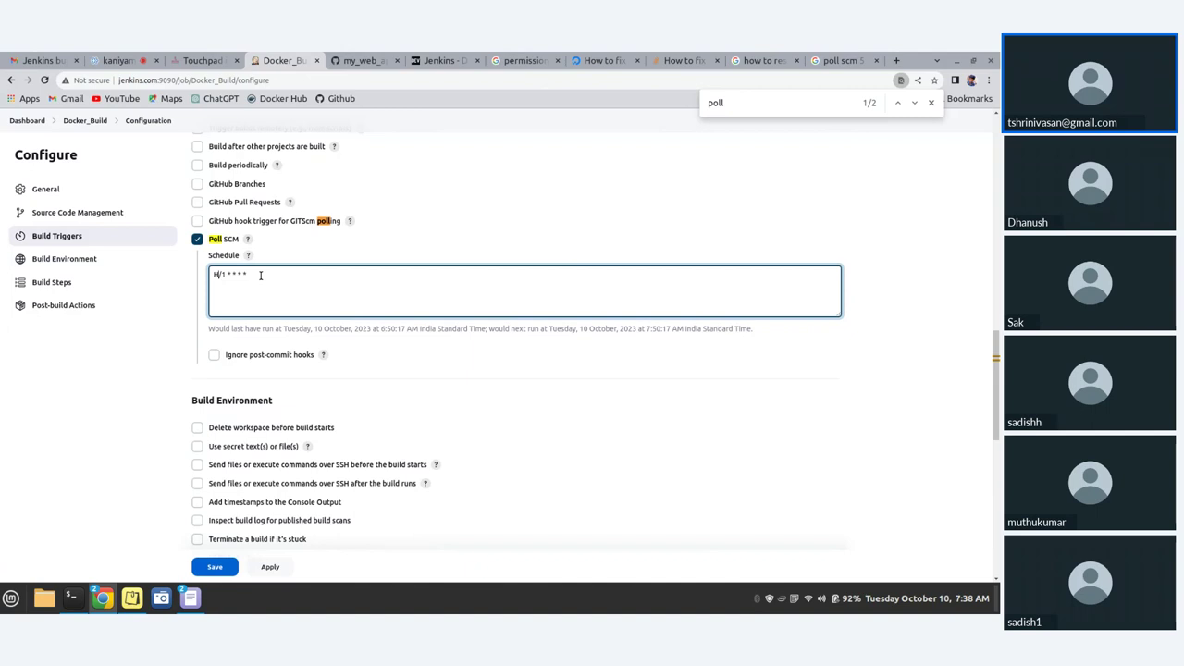
{"action": "key", "text": "BackSpace"}
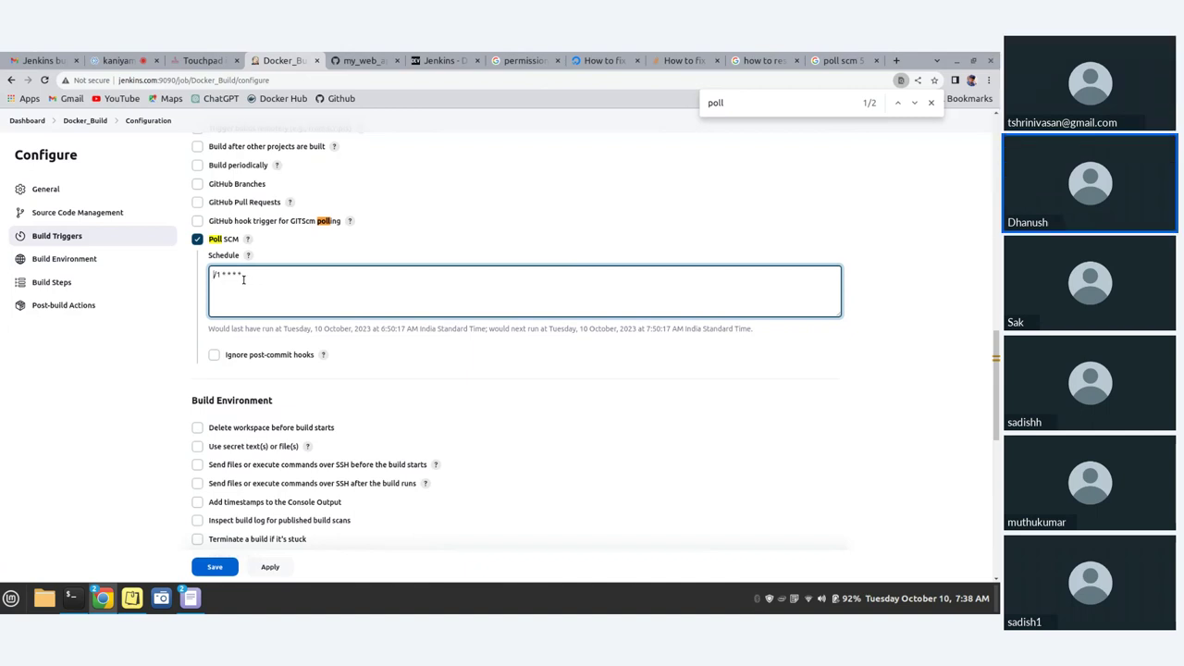
{"action": "type", "text": "*"}
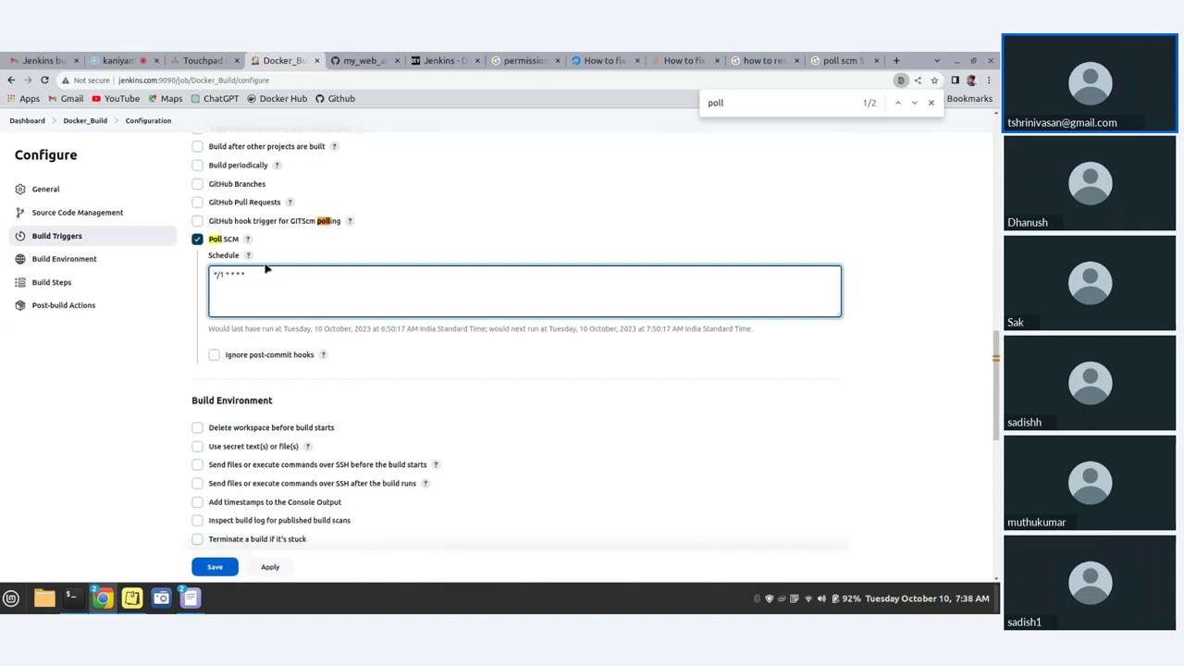
{"action": "key", "text": "BackSpace"}
{"action": "type", "text": "2"}
{"action": "left_click_drag", "start_coordinate": [267, 276], "coordinate": [150, 281]}
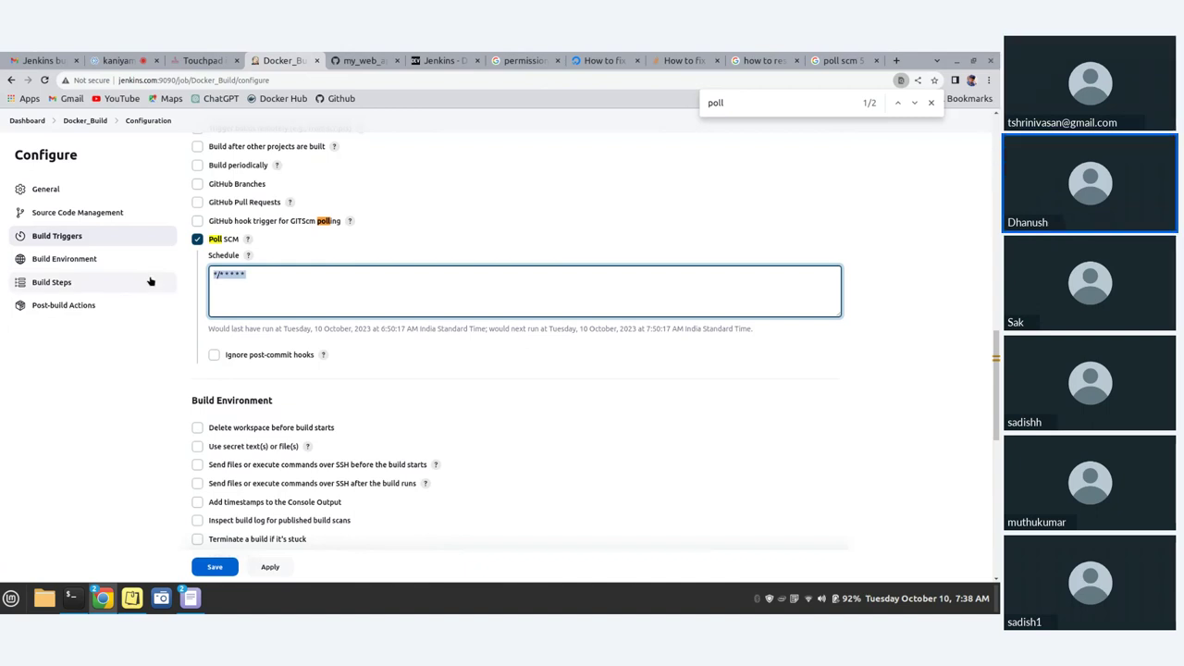
{"action": "key", "text": "Right"}
{"action": "key", "text": "BackSpace"}
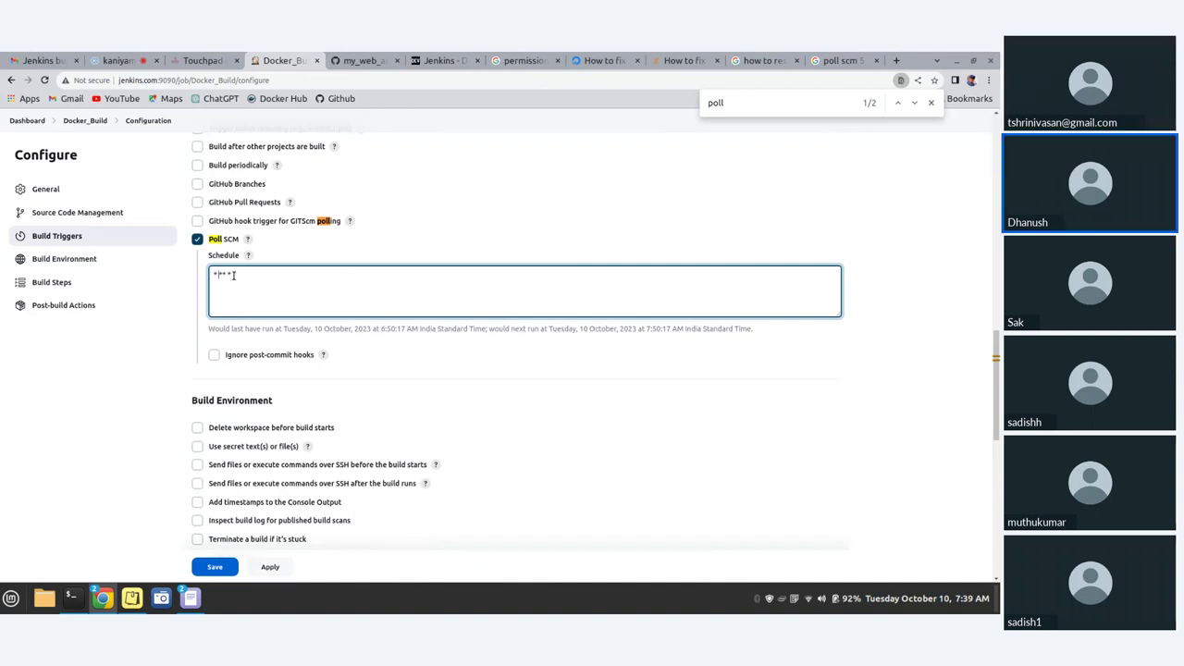
{"action": "scroll", "coordinate": [234, 282], "scroll_direction": "down", "scroll_amount": 2}
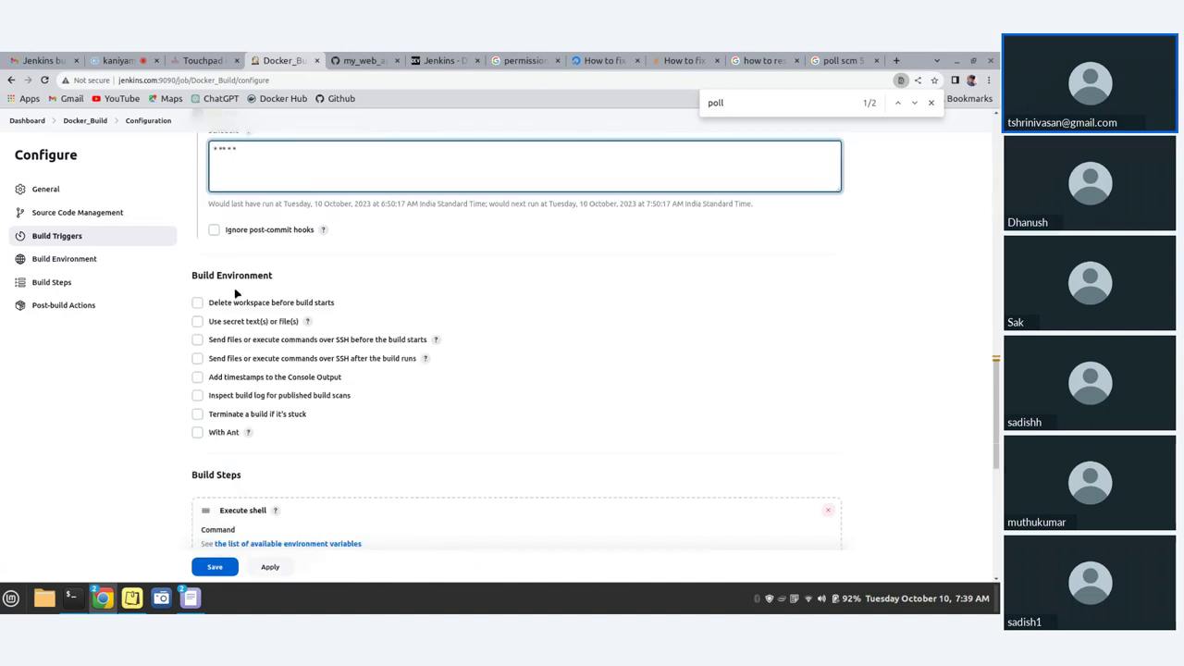
{"action": "scroll", "coordinate": [235, 291], "scroll_direction": "up", "scroll_amount": 2}
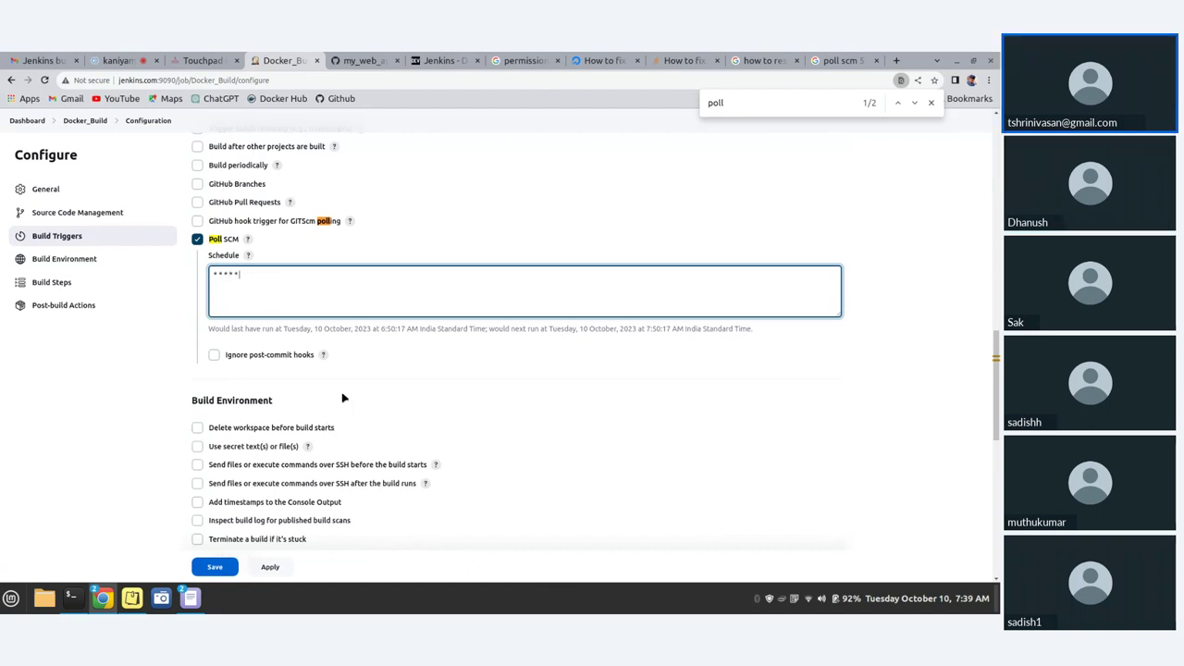
- Validate the '* * * * *' schedule, review the every-minute polling warning, and apply it
{"action": "left_click", "coordinate": [725, 469]}
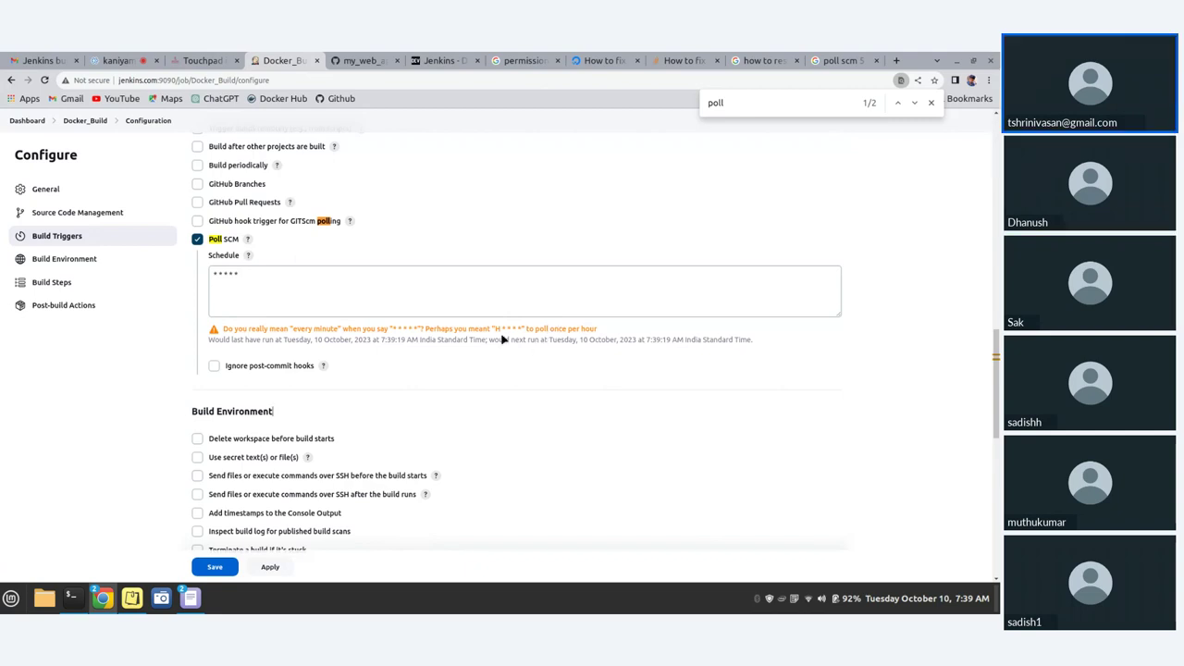
{"action": "left_click_drag", "start_coordinate": [493, 329], "coordinate": [525, 328]}
{"action": "left_click_drag", "start_coordinate": [209, 329], "coordinate": [755, 344]}
{"action": "left_click", "coordinate": [875, 388]}
{"action": "left_click", "coordinate": [269, 567]}
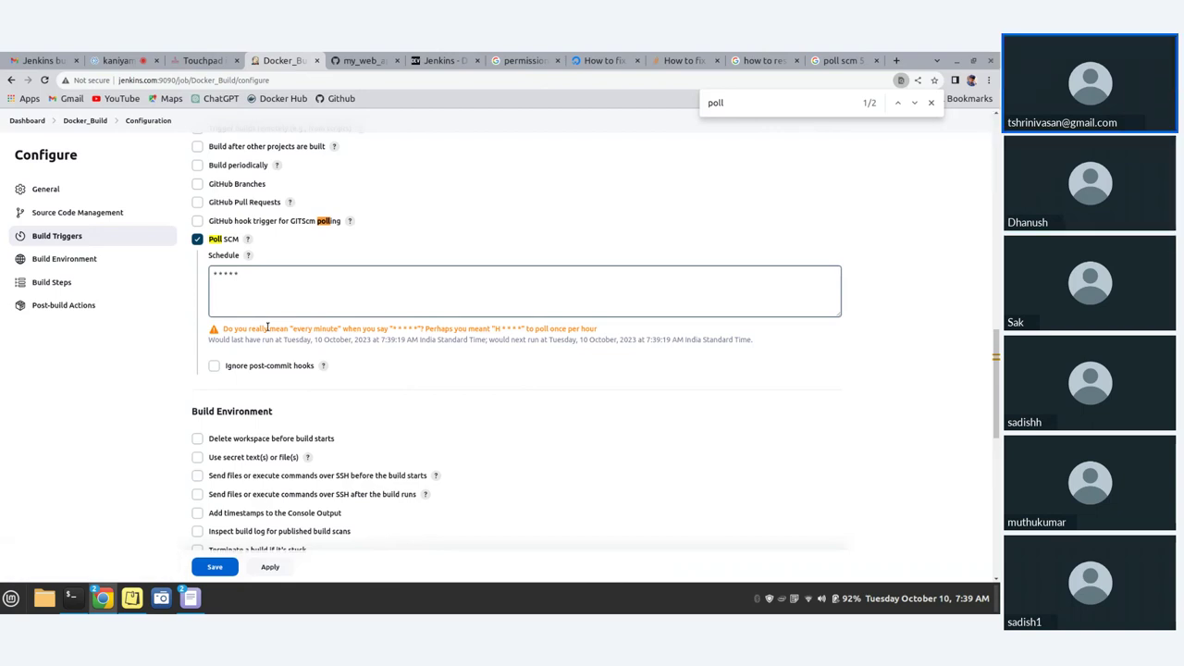
- Save the Docker_Build configuration and open build #11 from Build History
{"action": "left_click", "coordinate": [205, 569]}
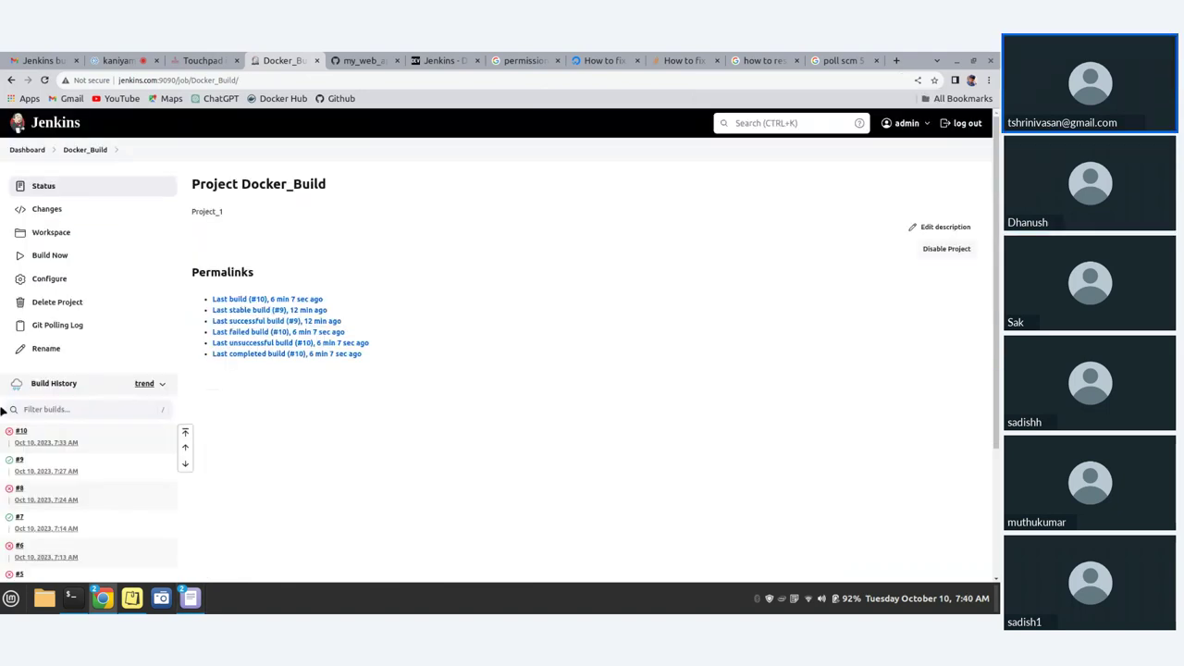
{"action": "mouse_move", "coordinate": [973, 608]}
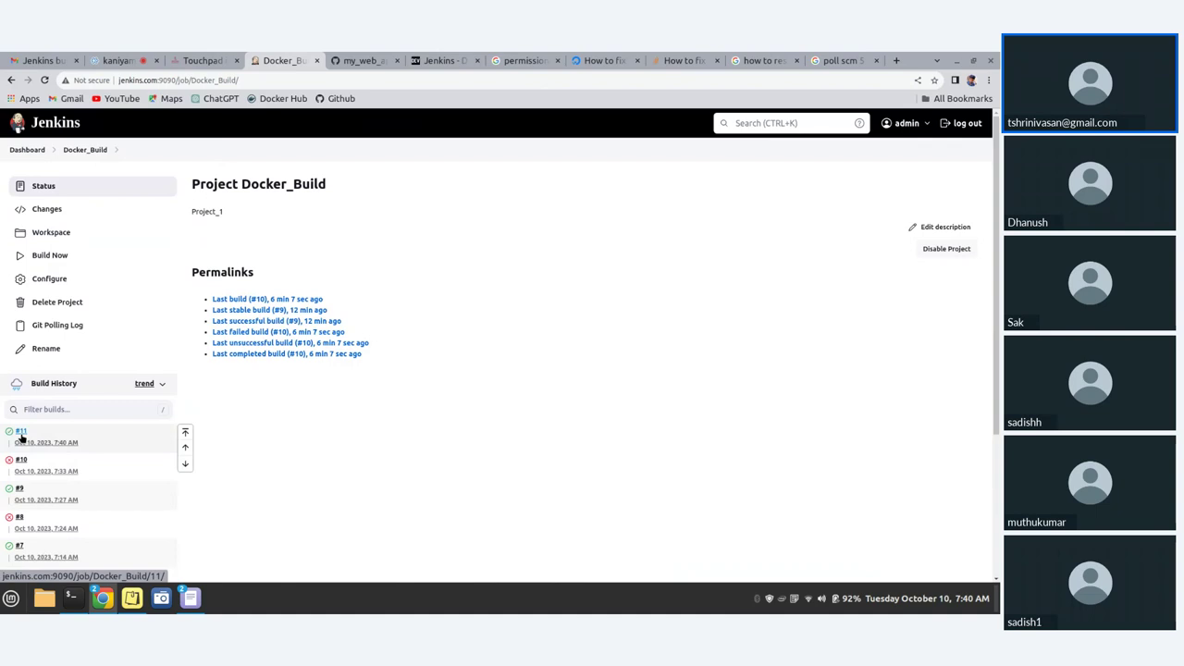
{"action": "left_click", "coordinate": [21, 435]}
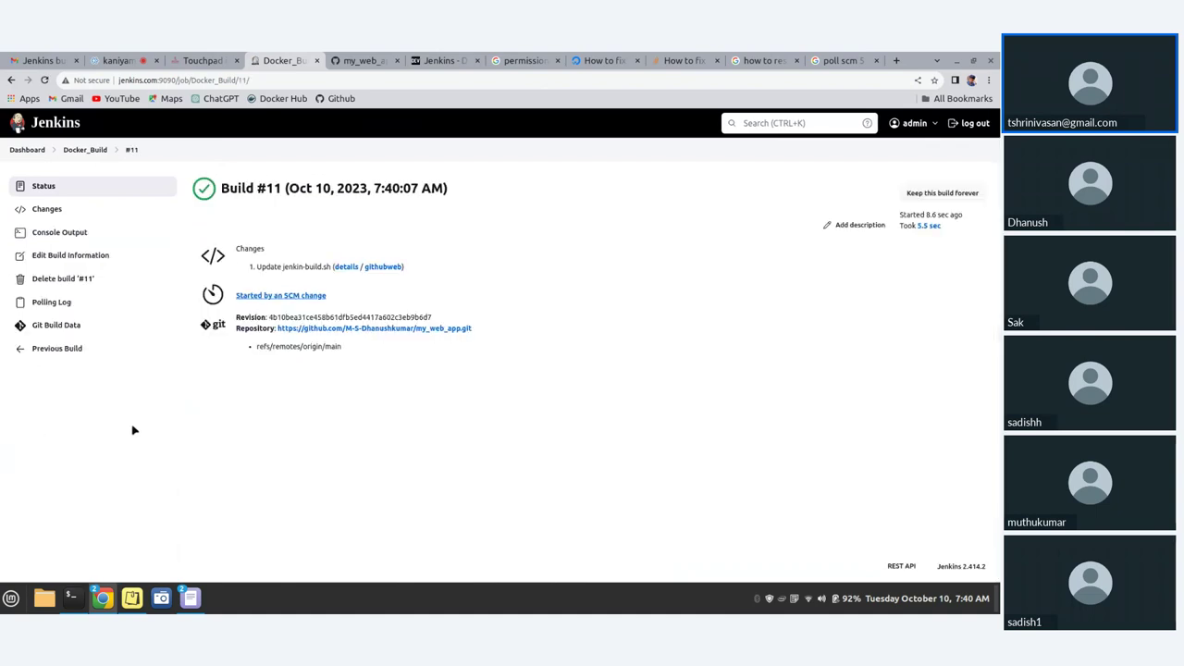
- Review build #11's console output, triggered by an SCM change and ending in SUCCESS
{"action": "left_click", "coordinate": [64, 234]}
{"action": "scroll", "coordinate": [508, 297], "scroll_direction": "down", "scroll_amount": 5}
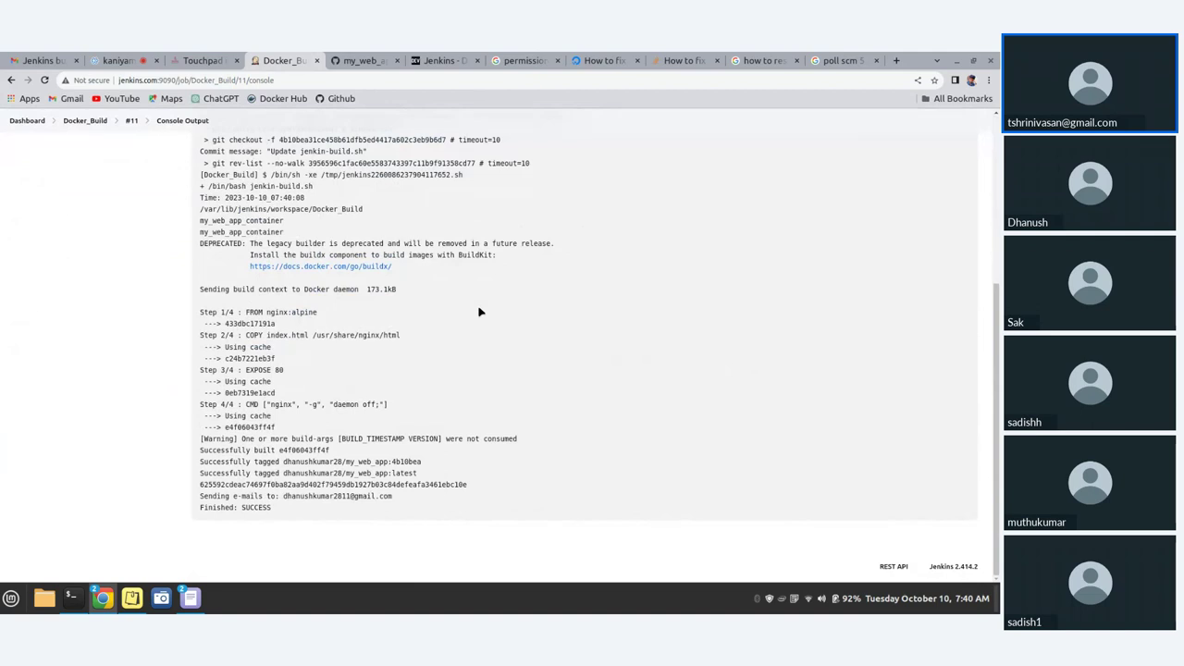
{"action": "scroll", "coordinate": [478, 312], "scroll_direction": "up", "scroll_amount": 3}
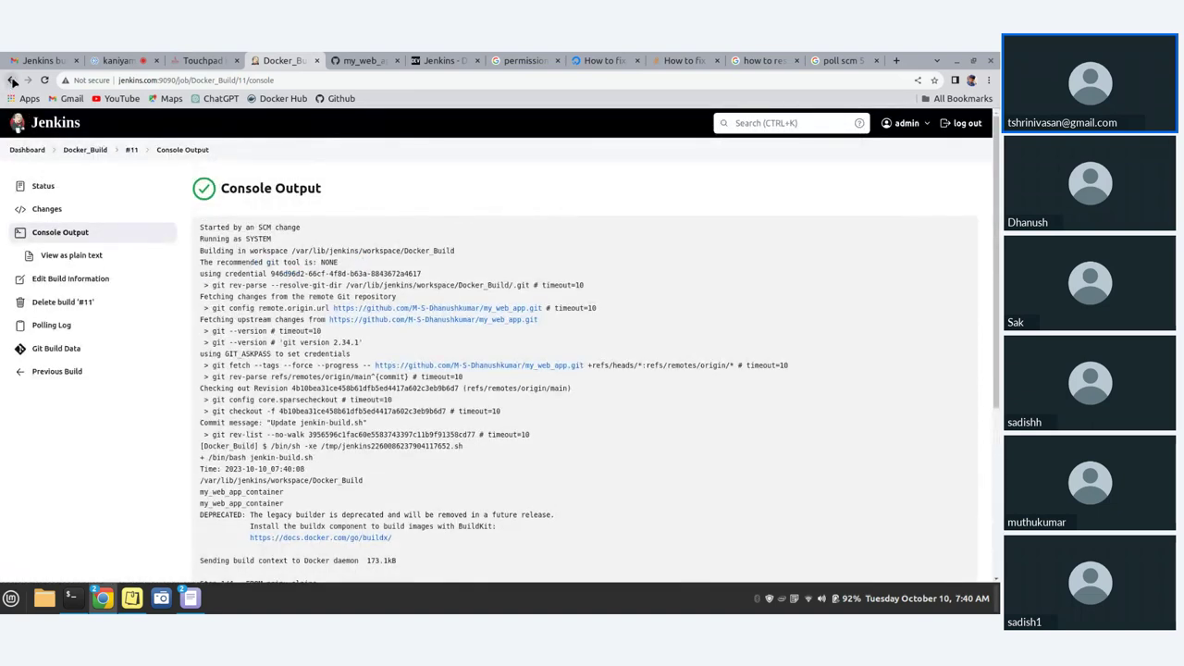
{"action": "left_click", "coordinate": [12, 81]}
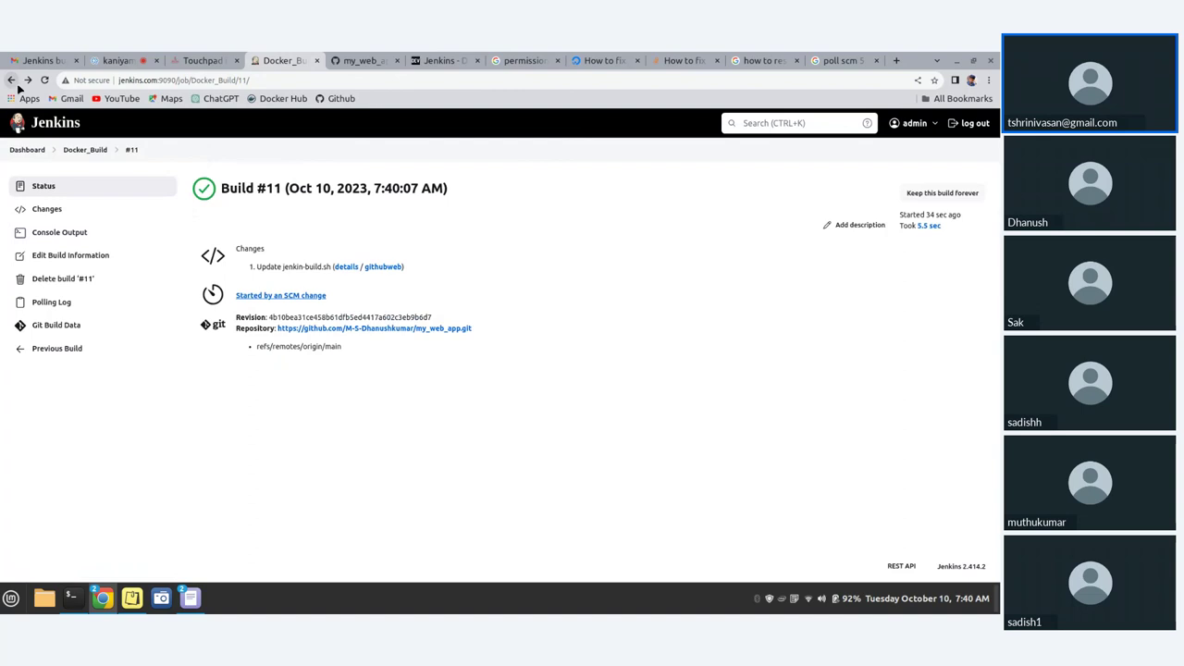
{"action": "left_click", "coordinate": [59, 232]}
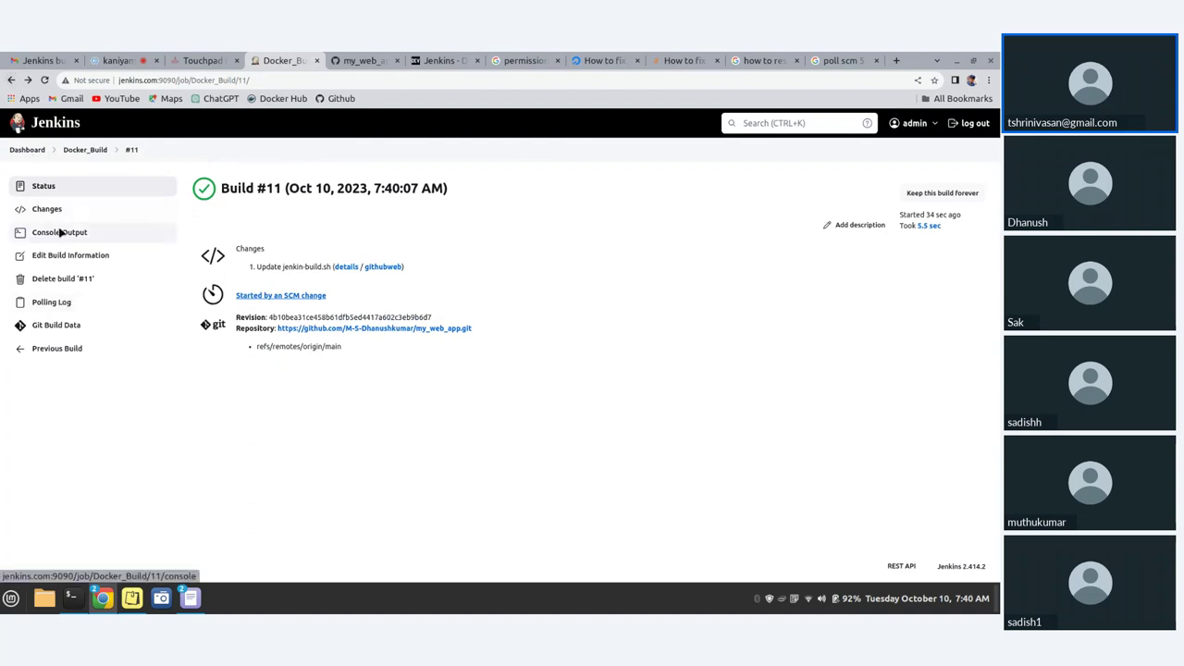
{"action": "scroll", "coordinate": [230, 289], "scroll_direction": "down", "scroll_amount": 5}
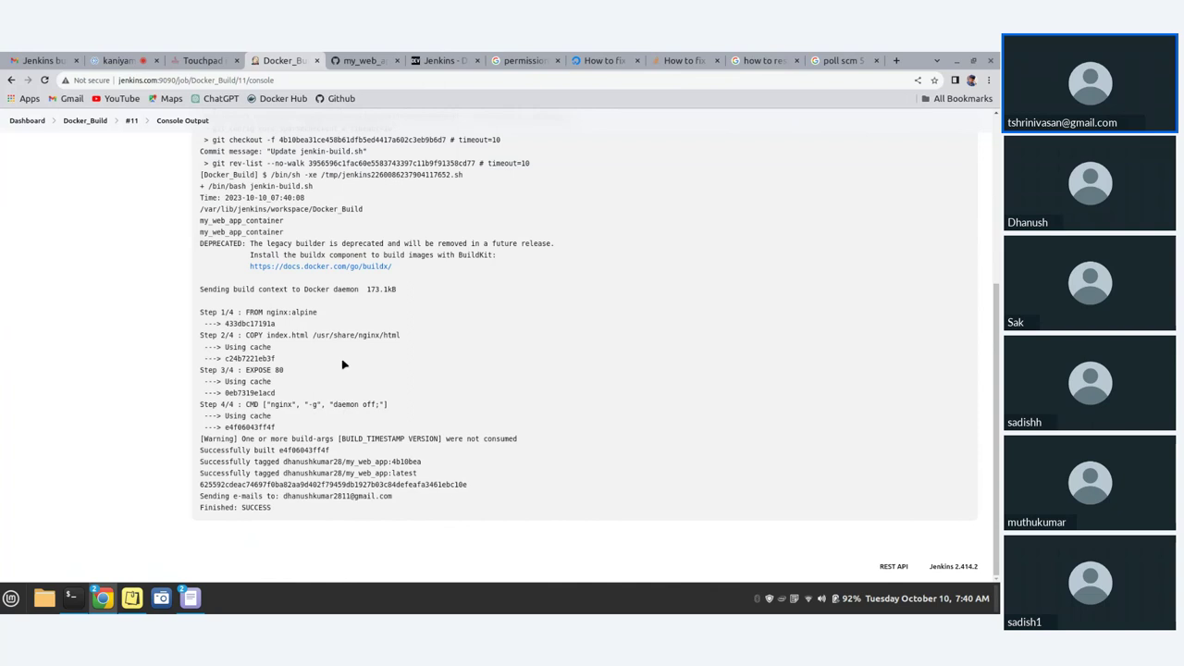
{"action": "key", "text": "F5"}
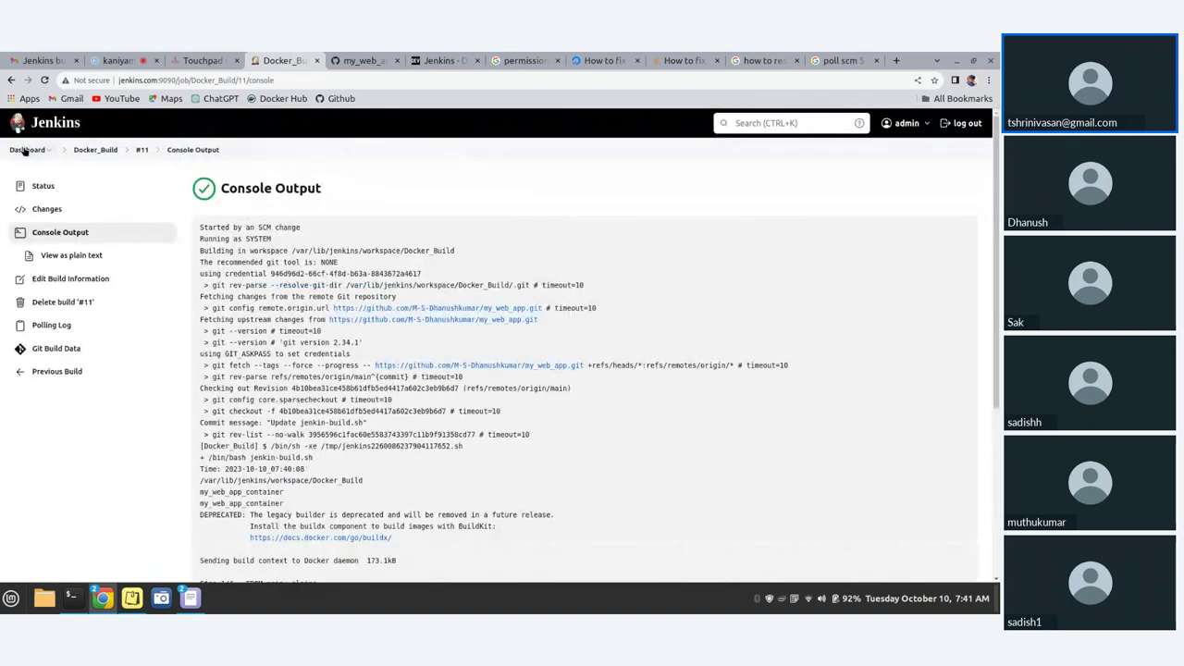
{"action": "left_click", "coordinate": [27, 151]}
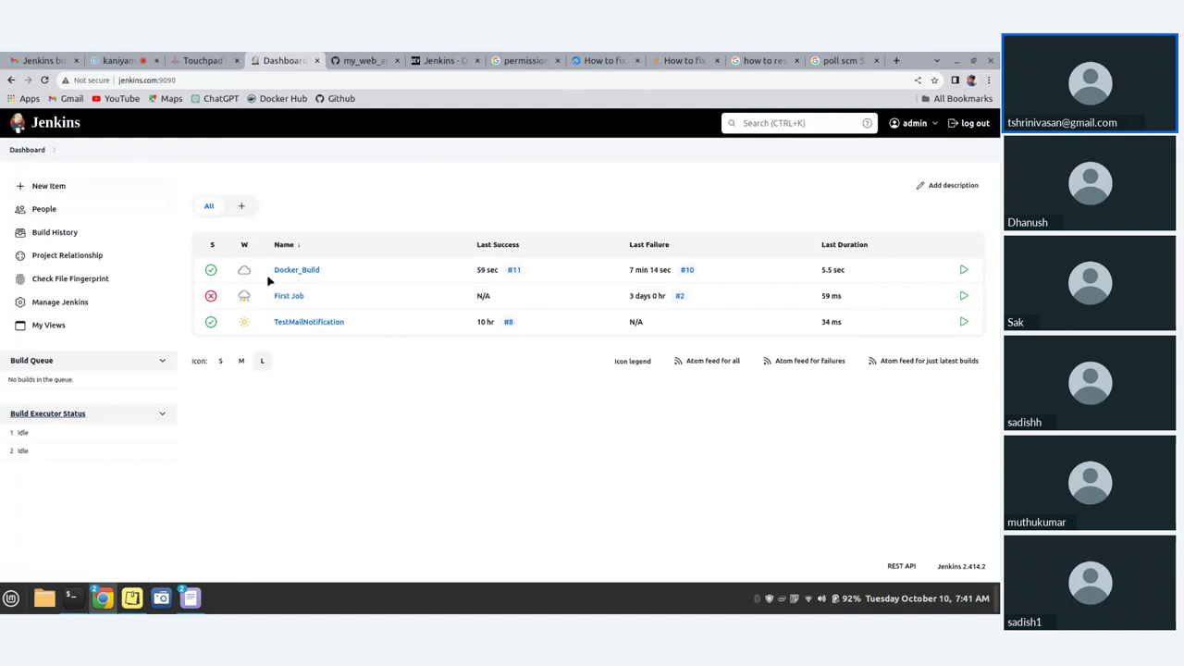
- Open the Docker_Build project page from the dashboard
{"action": "left_click", "coordinate": [298, 271]}
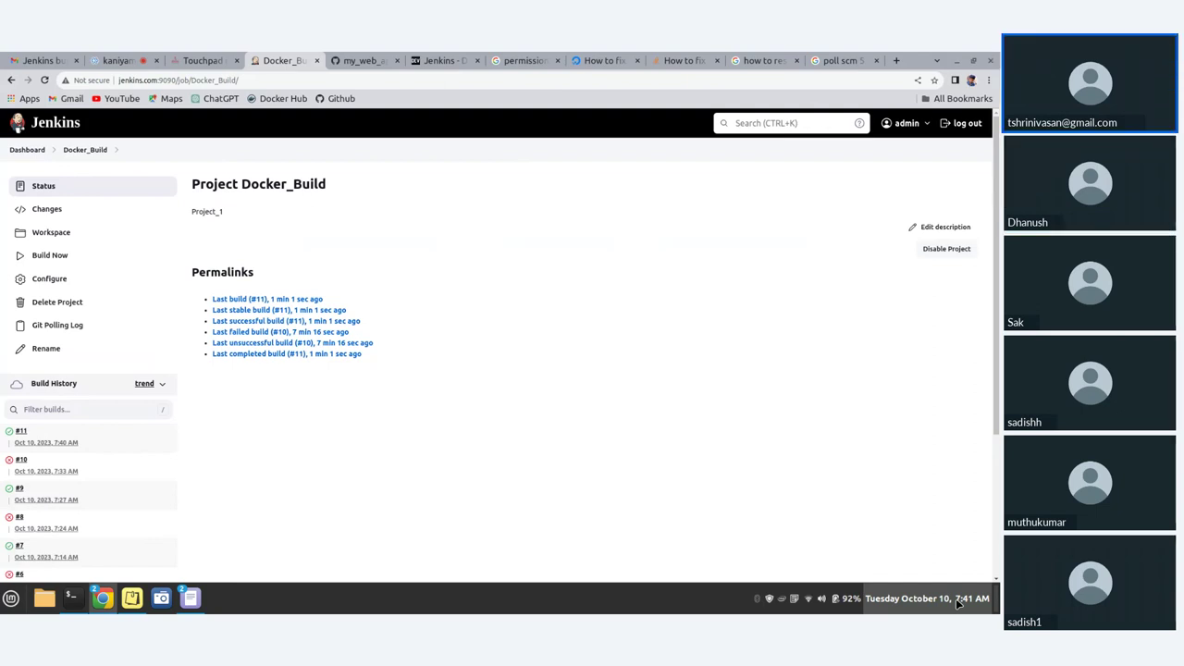
- Open Docker_Build's Git Polling Log and select the 7:41:00 AM poll start line
{"action": "left_click", "coordinate": [78, 330]}
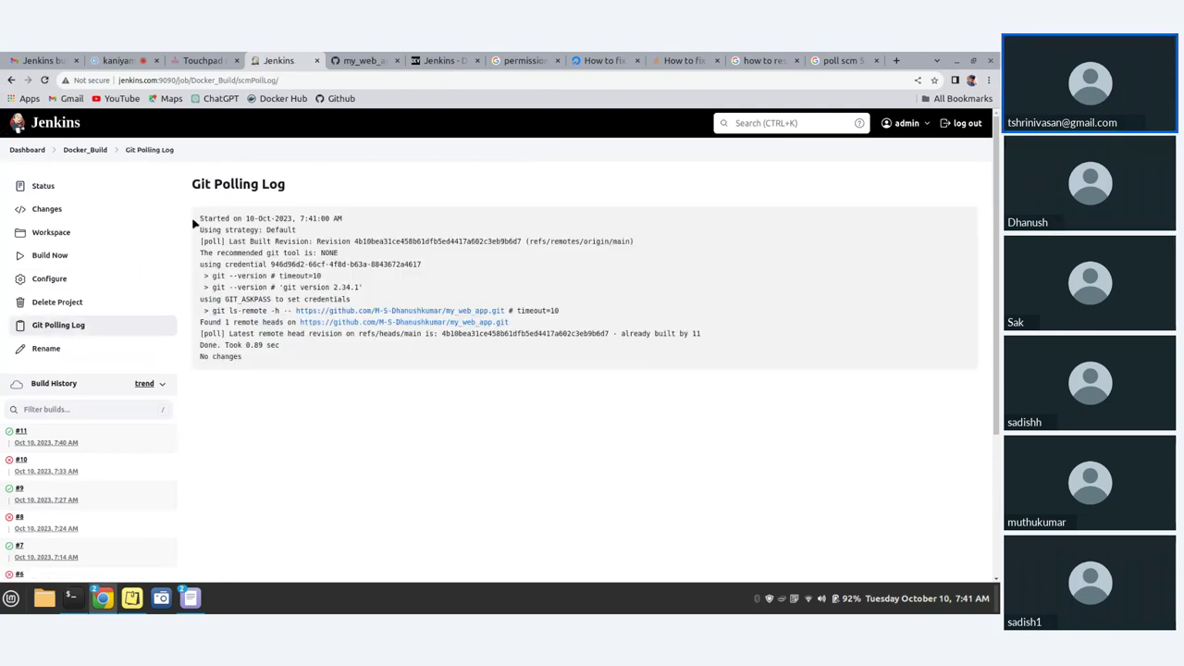
{"action": "triple_click", "coordinate": [355, 219]}
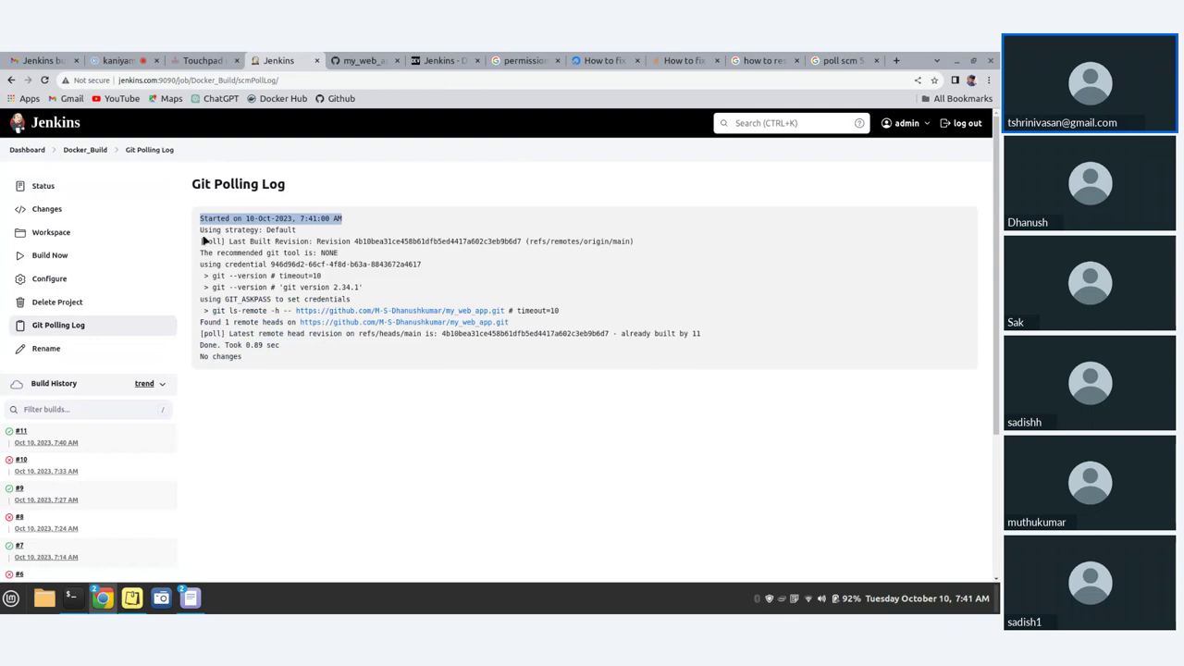